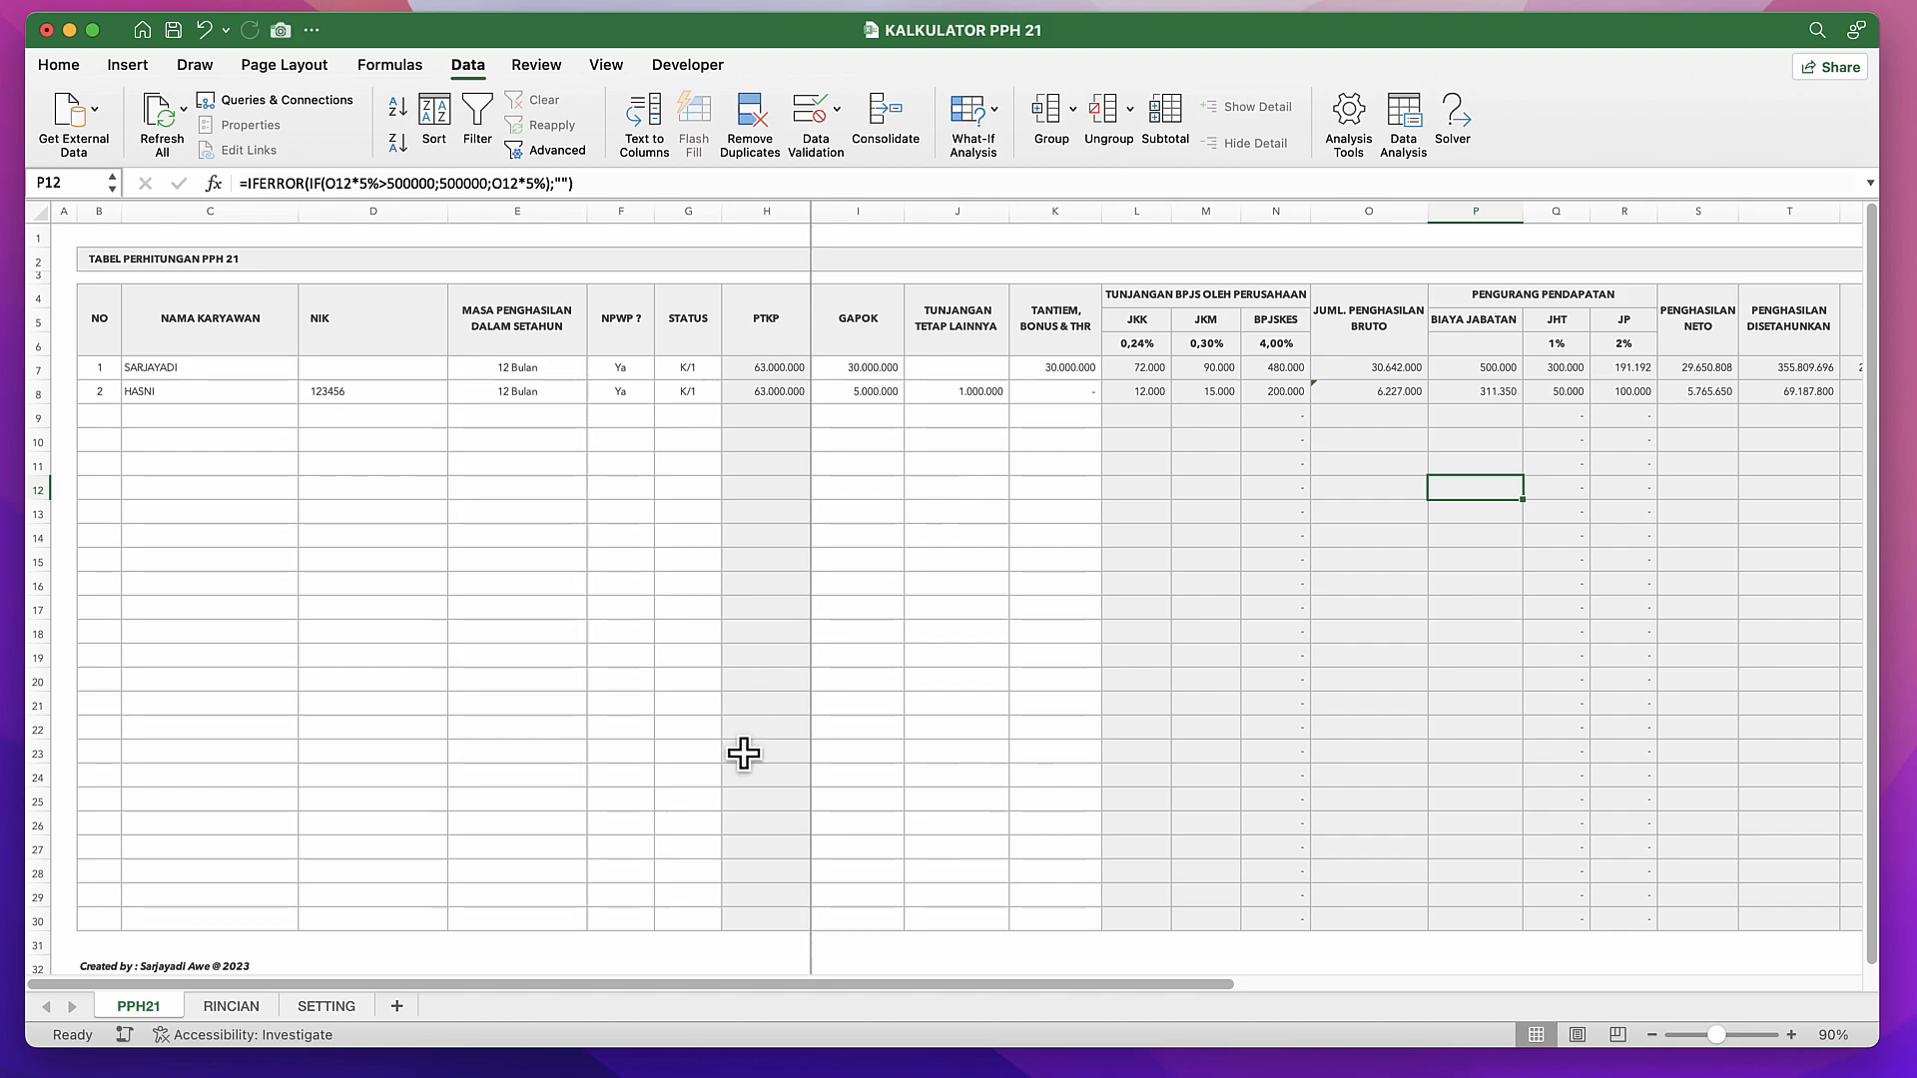
Step: Switch to Safari and look over the Kalkulator-Pajak PPH21 form for permanent employees (Pegawai Tetap)
{"action": "mouse_move", "coordinate": [650, 1074]}
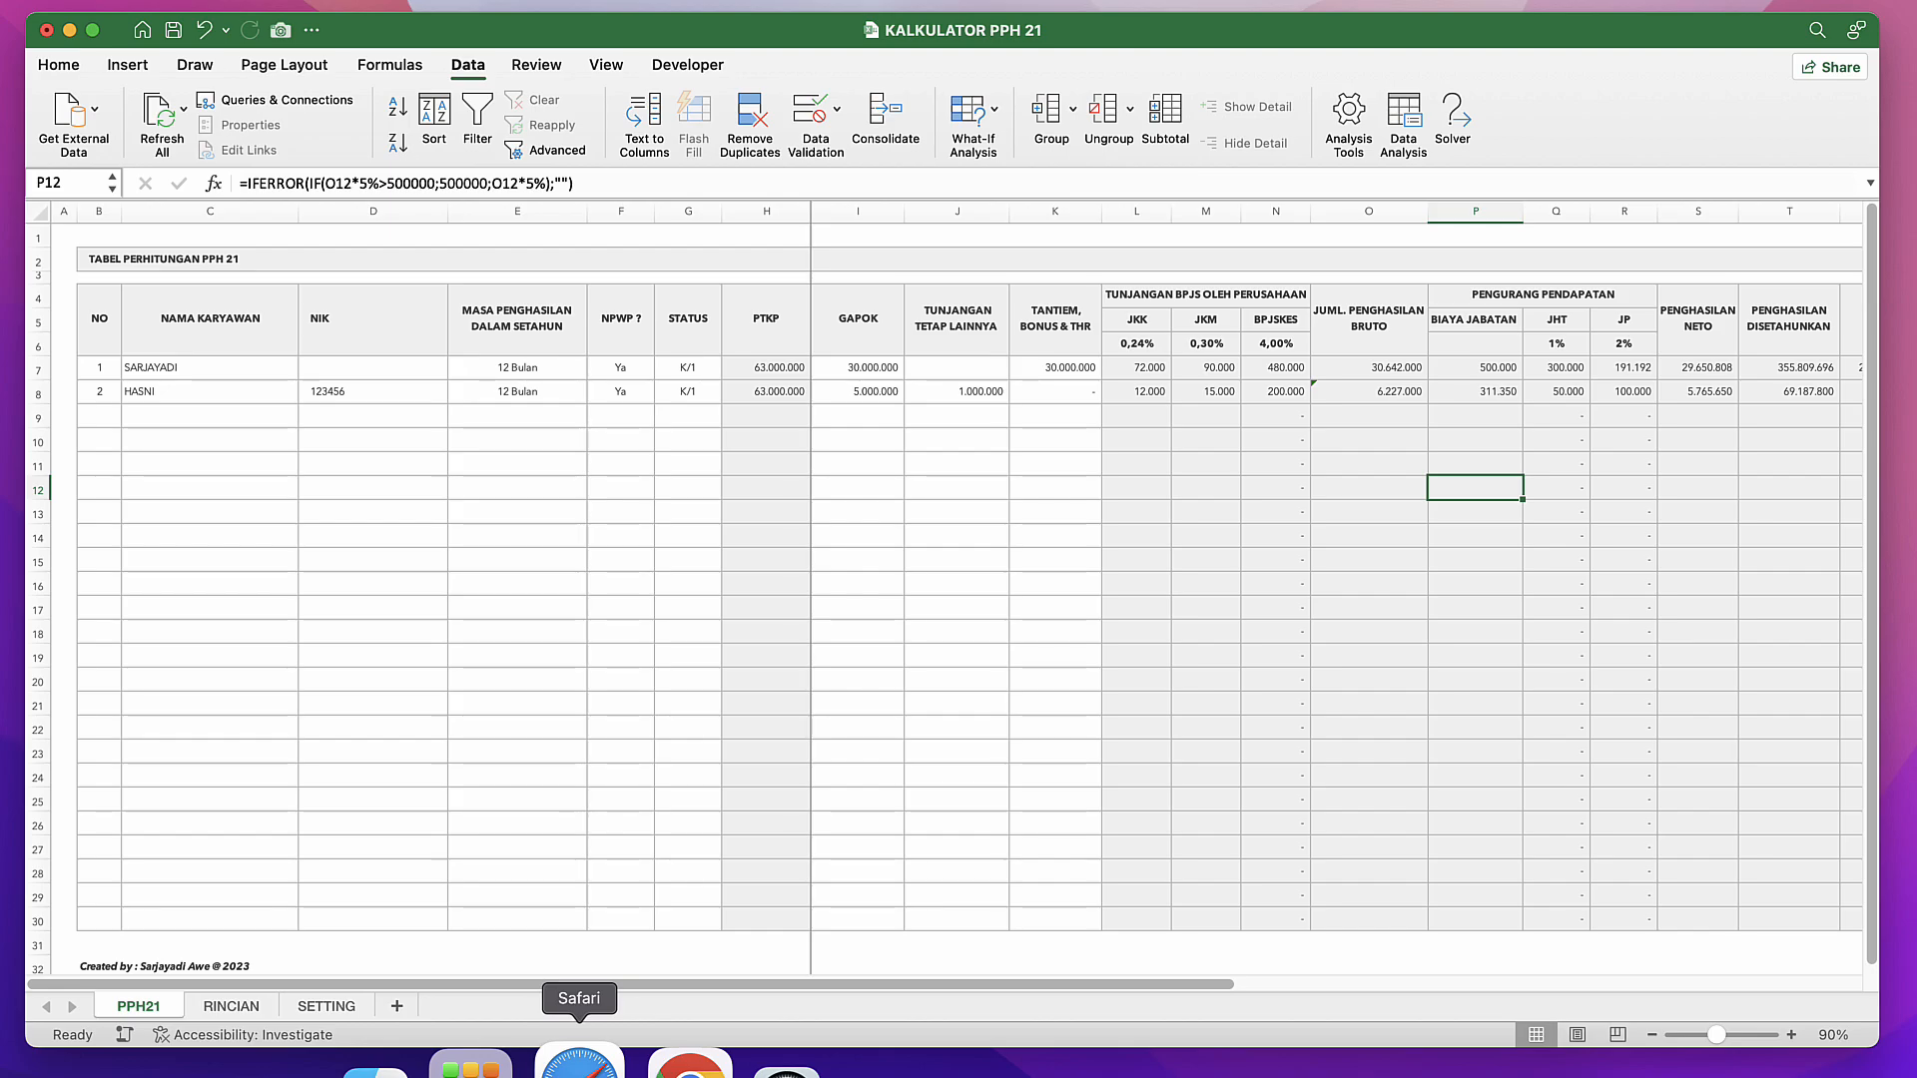
{"action": "left_click", "coordinate": [579, 1068]}
{"action": "scroll", "coordinate": [468, 453], "scroll_direction": "up", "scroll_amount": 4}
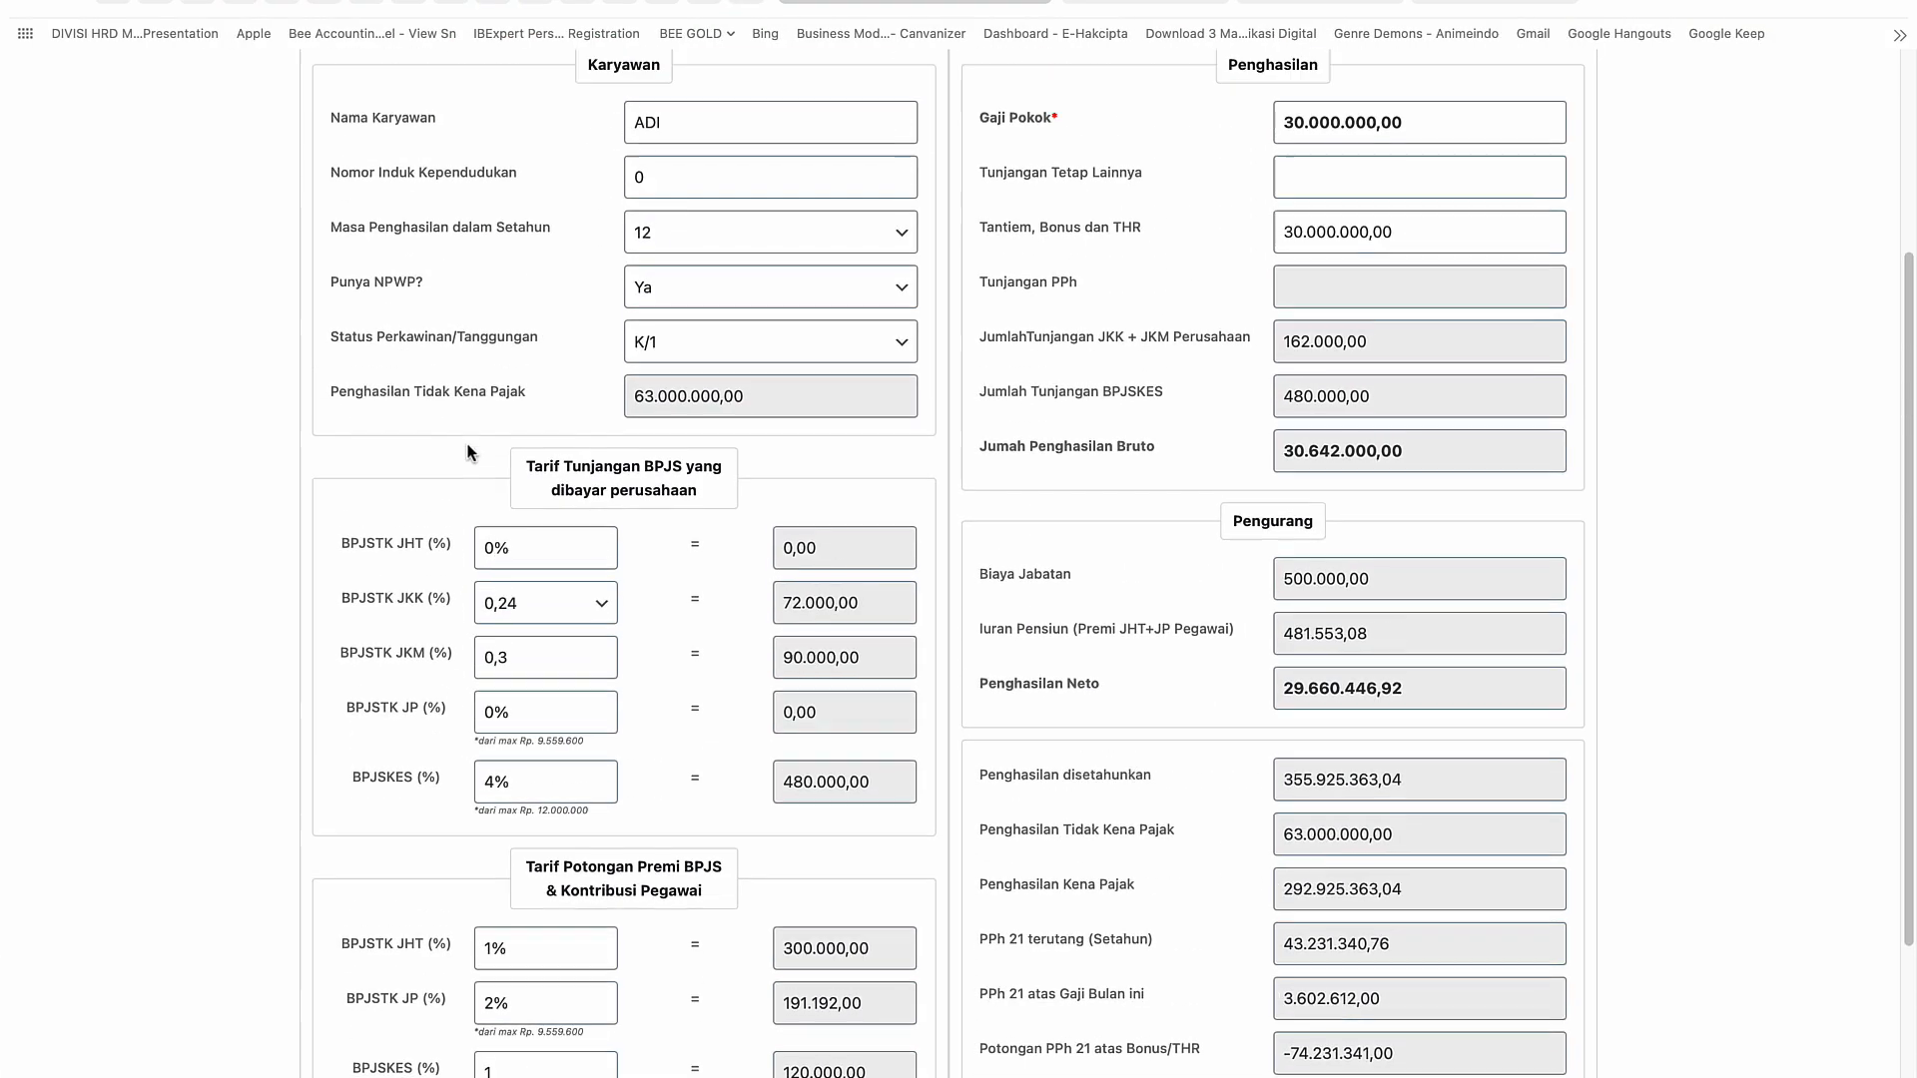
{"action": "scroll", "coordinate": [467, 452], "scroll_direction": "up", "scroll_amount": 3}
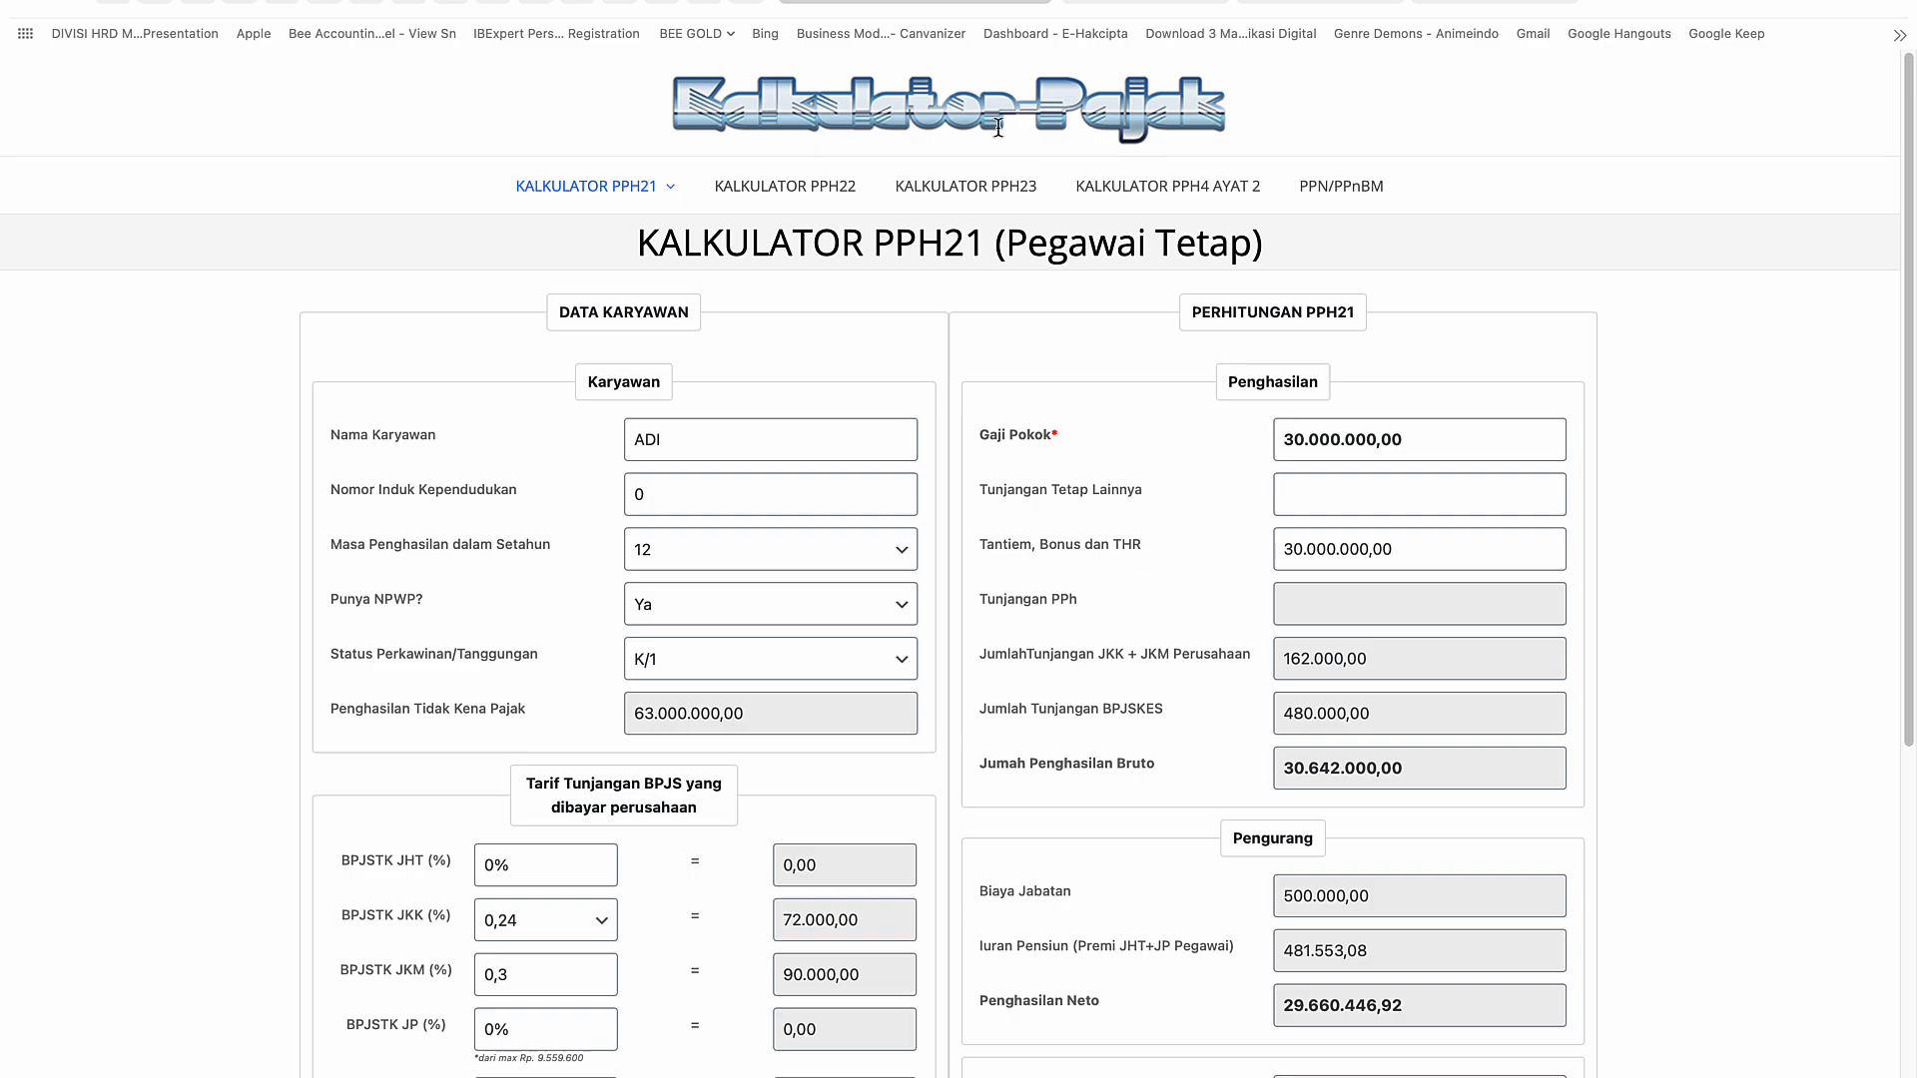
{"action": "scroll", "coordinate": [1004, 380], "scroll_direction": "down", "scroll_amount": 2}
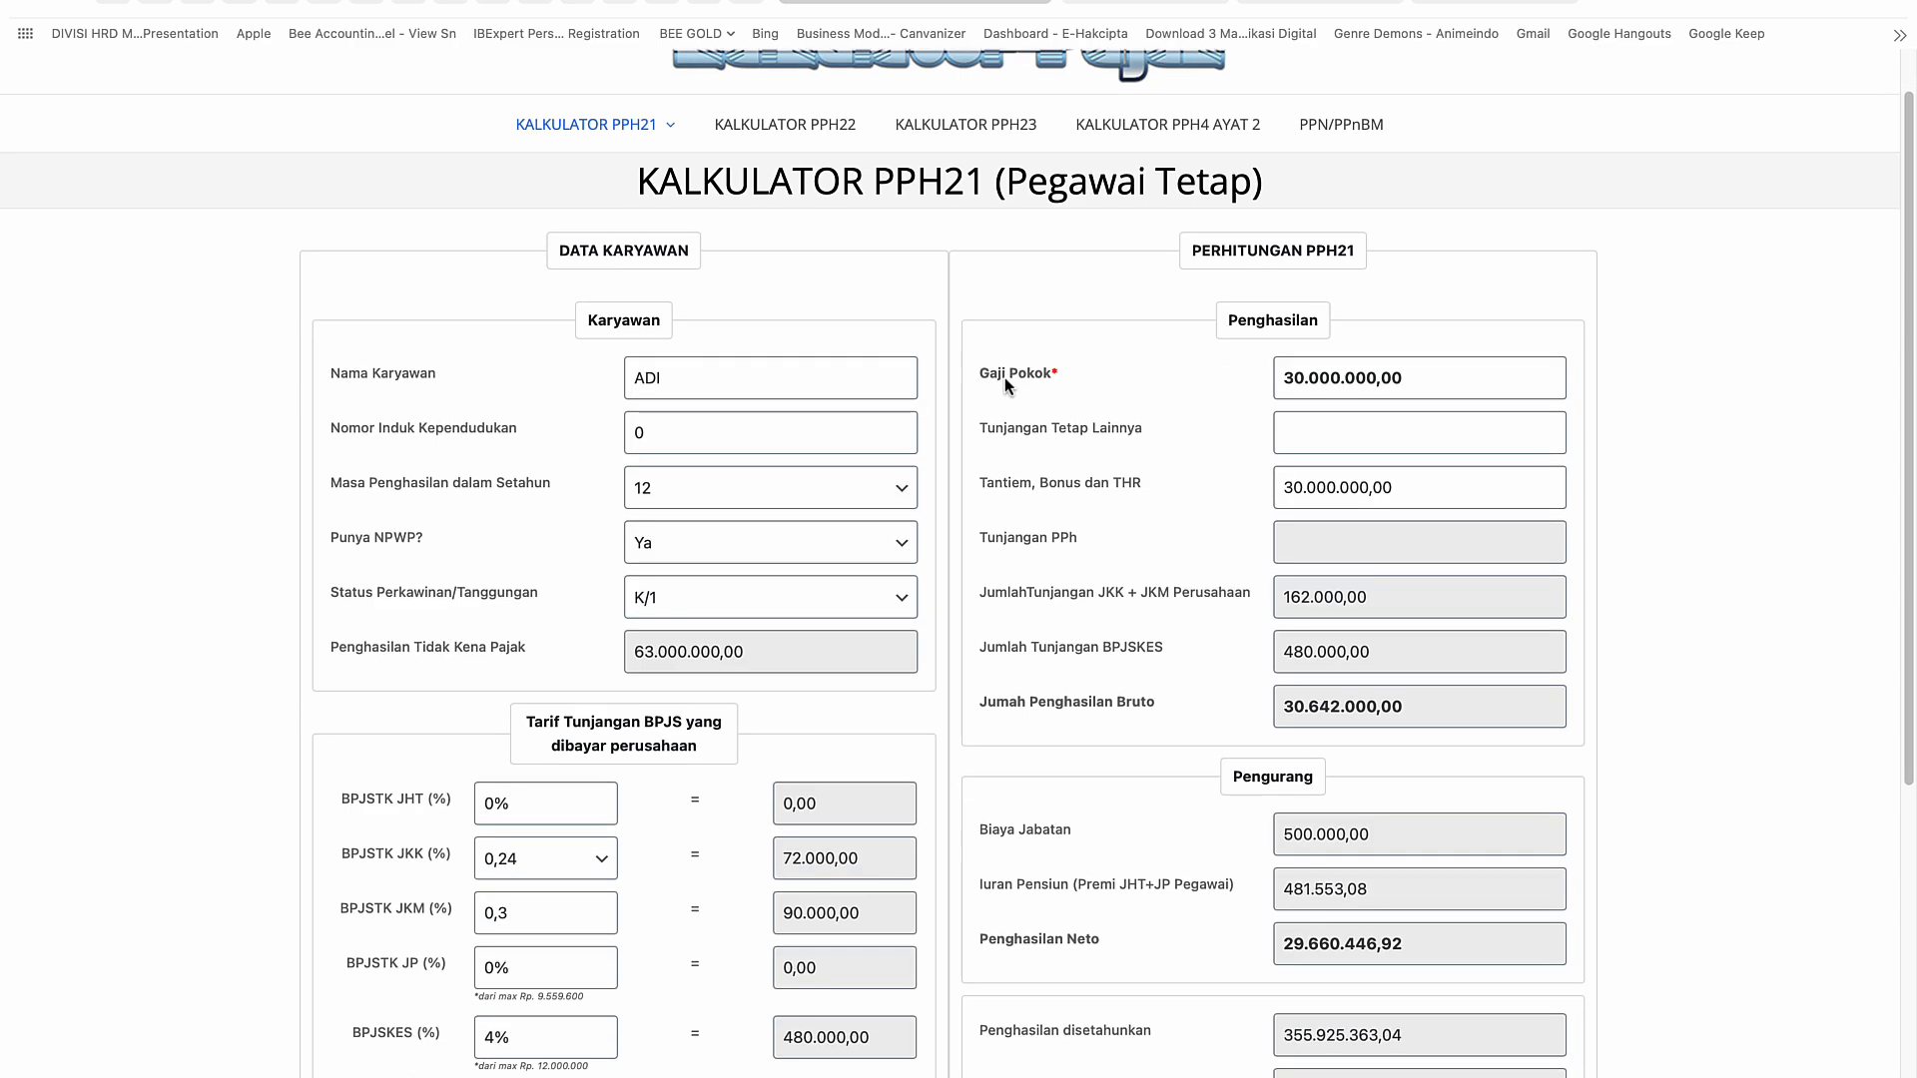
{"action": "scroll", "coordinate": [1004, 378], "scroll_direction": "down", "scroll_amount": 1}
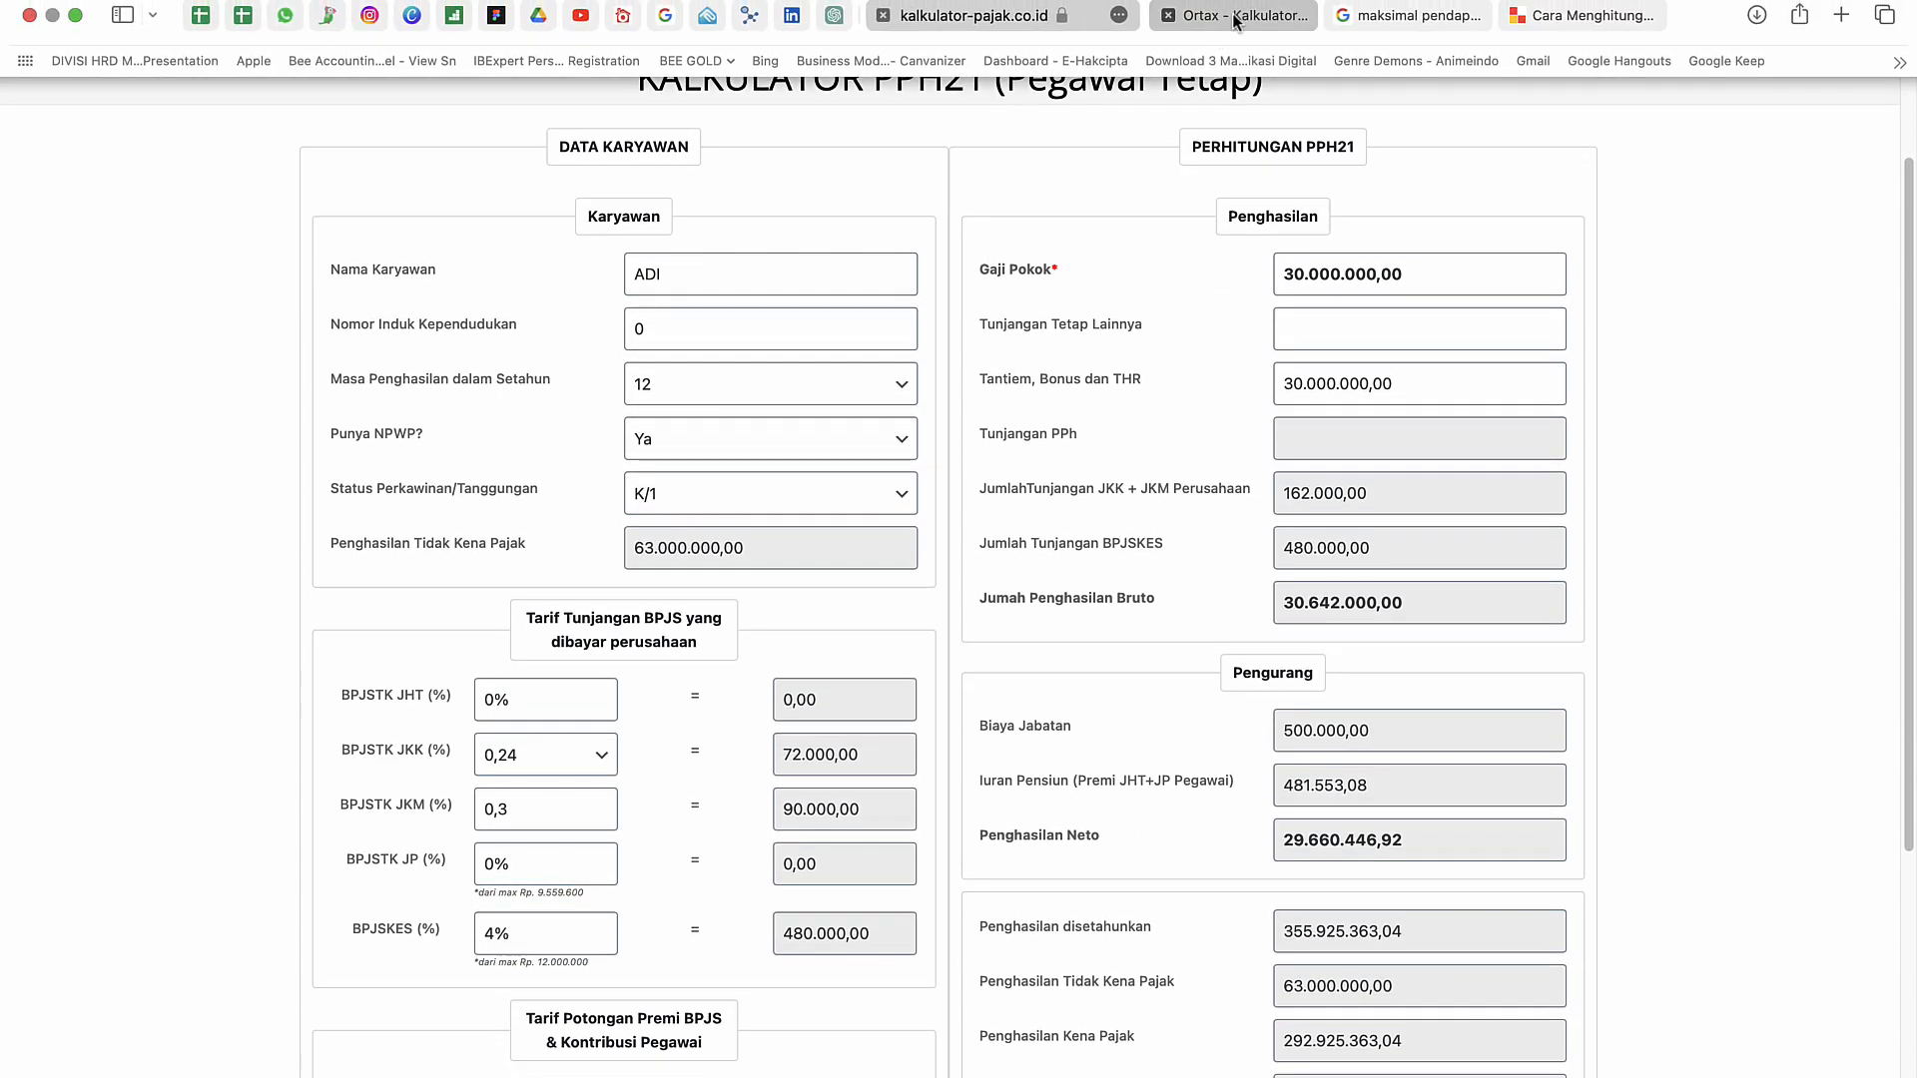
Step: Compare the Ortax Kalkulator PPh 21 Masa page with the Kalkulator-Pajak PPH21 form, ending on the latter
{"action": "left_click", "coordinate": [1236, 18]}
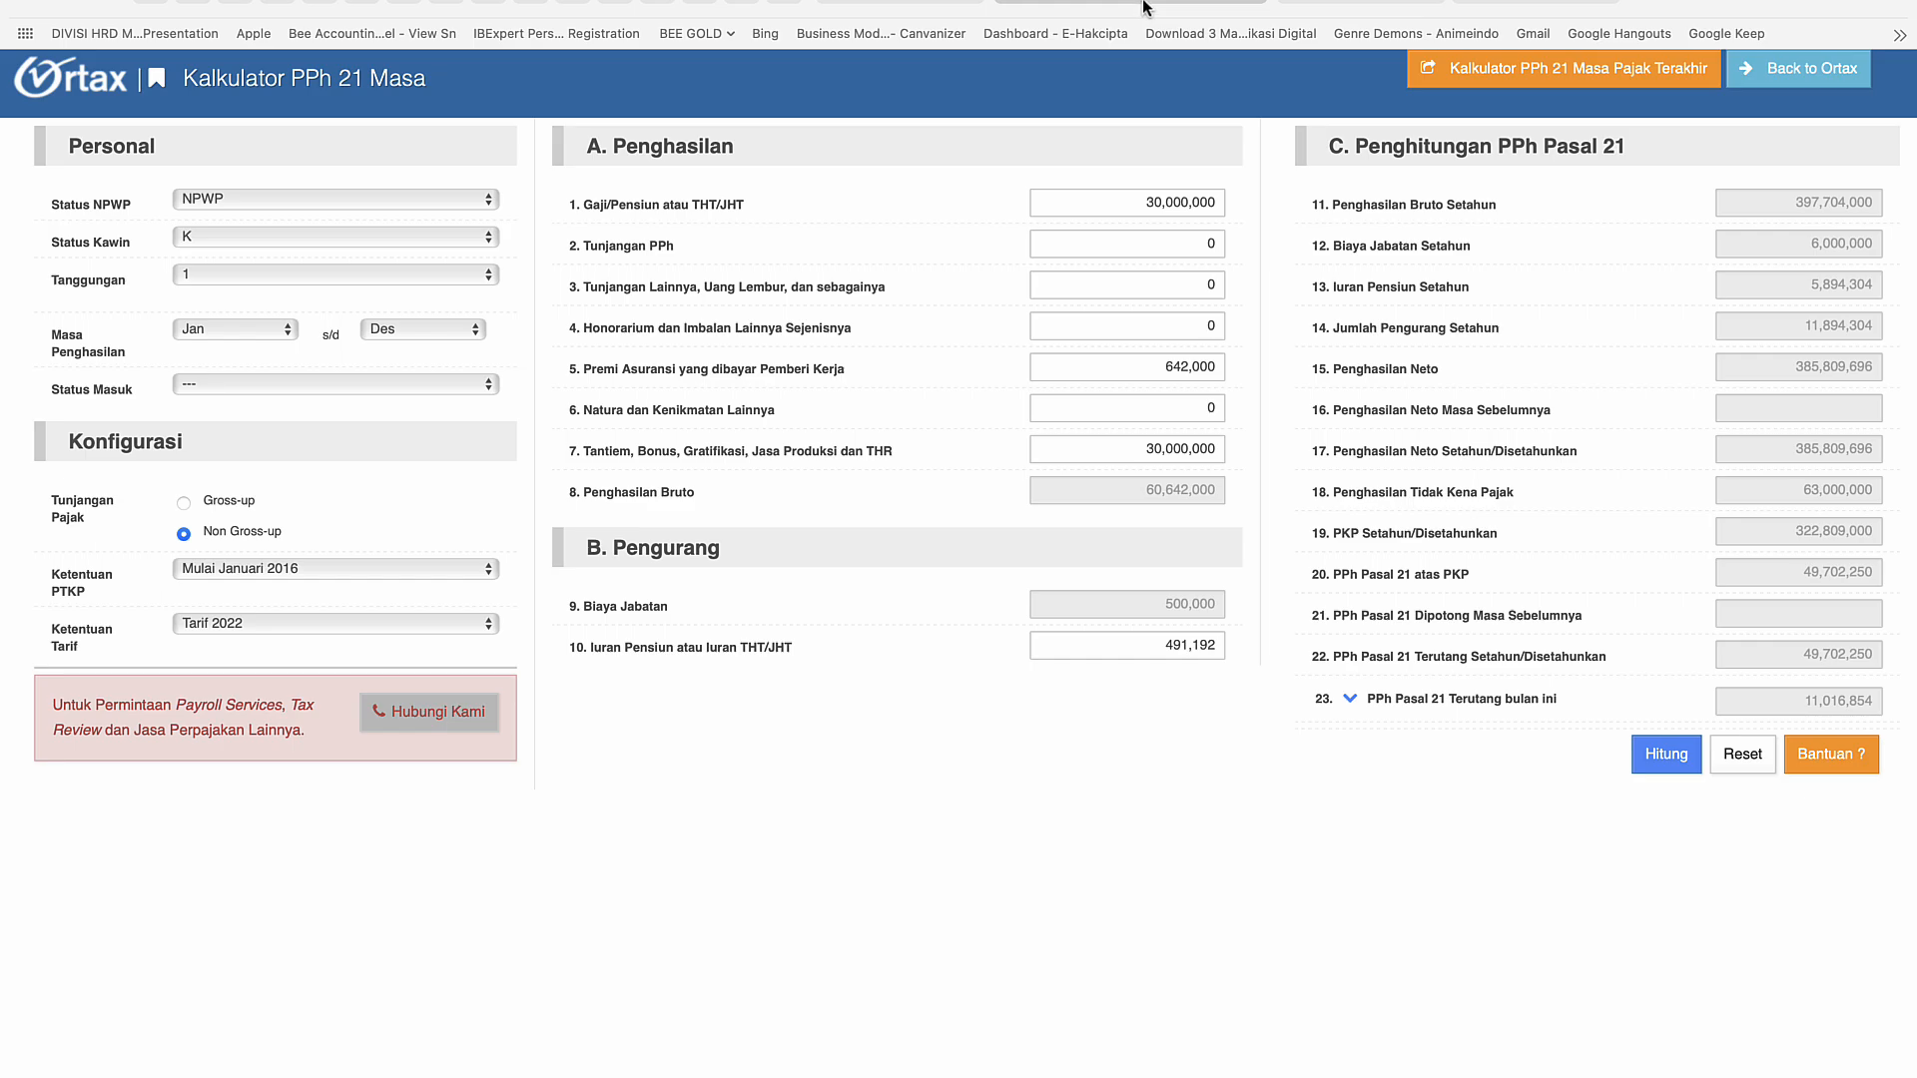
{"action": "left_click", "coordinate": [934, 5]}
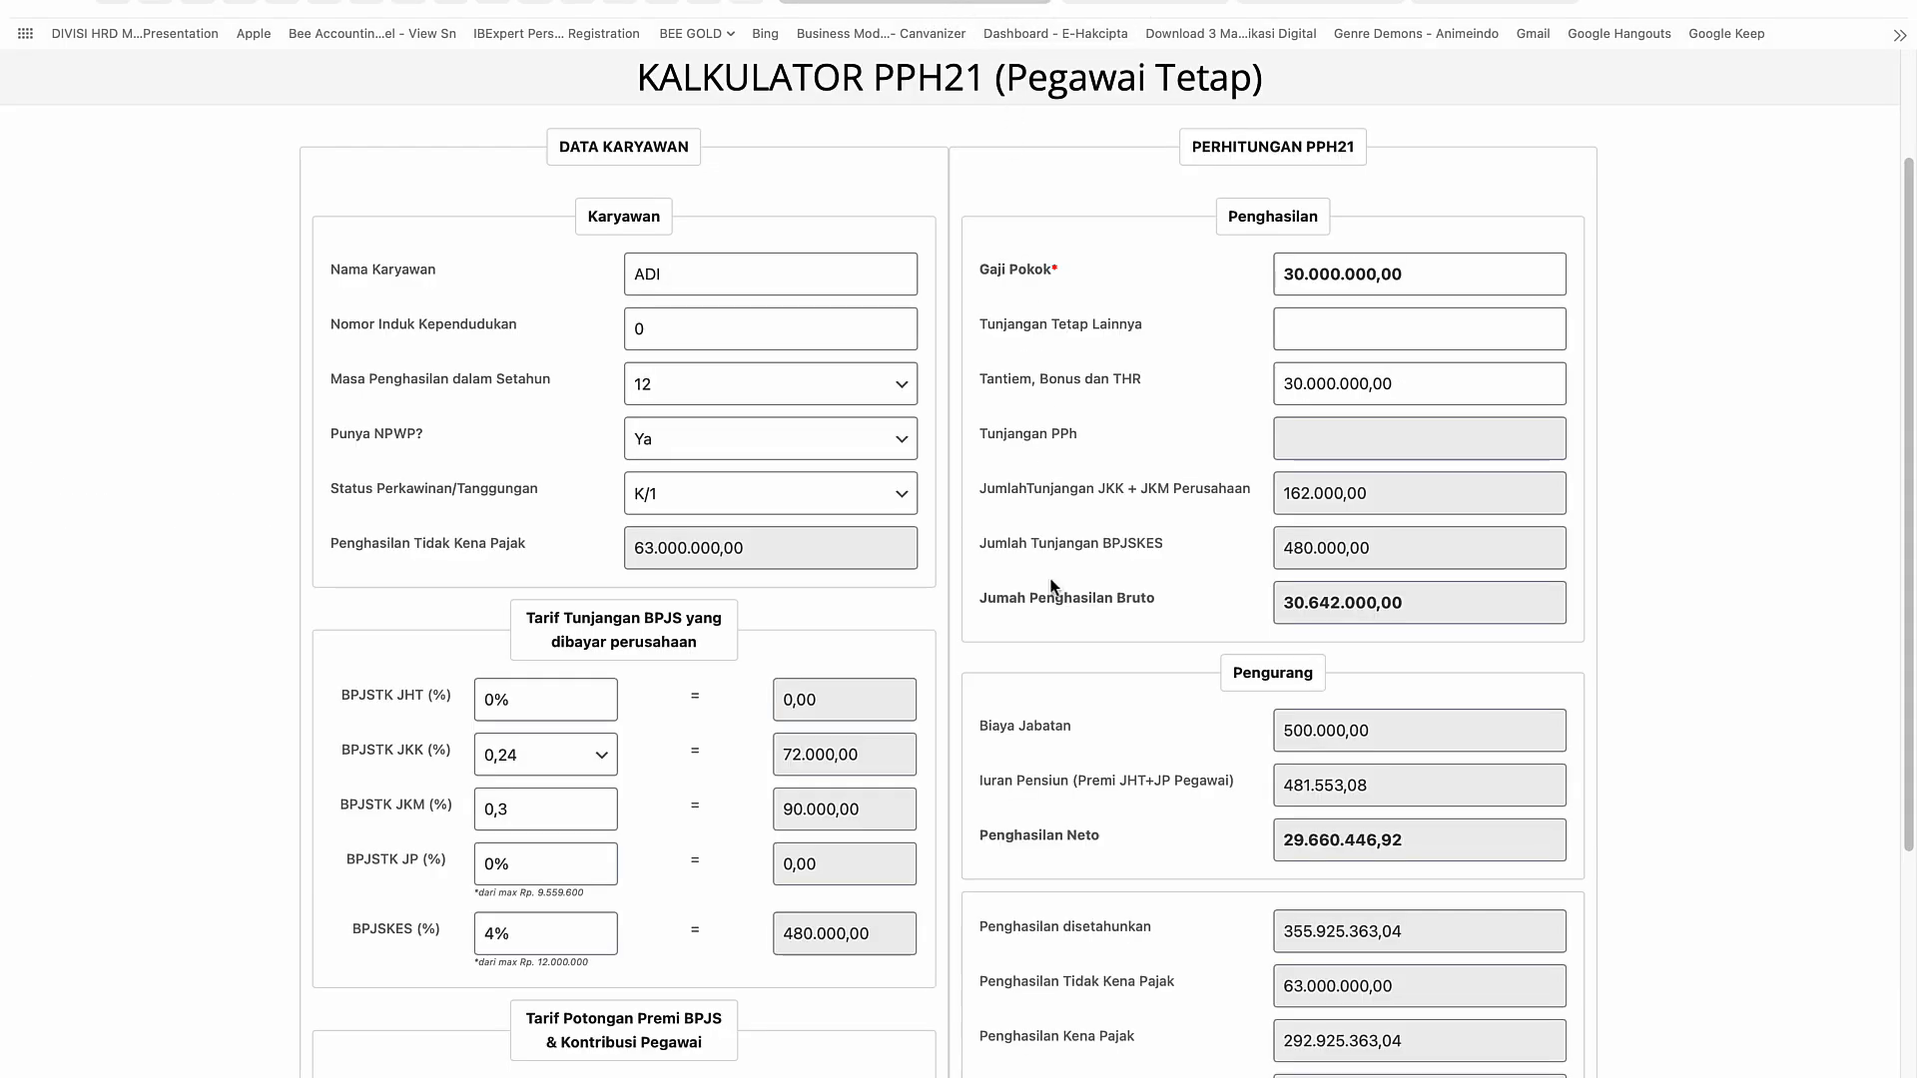
{"action": "scroll", "coordinate": [1048, 586], "scroll_direction": "down", "scroll_amount": 5}
{"action": "scroll", "coordinate": [1049, 586], "scroll_direction": "up", "scroll_amount": 7}
{"action": "scroll", "coordinate": [1050, 586], "scroll_direction": "down", "scroll_amount": 5}
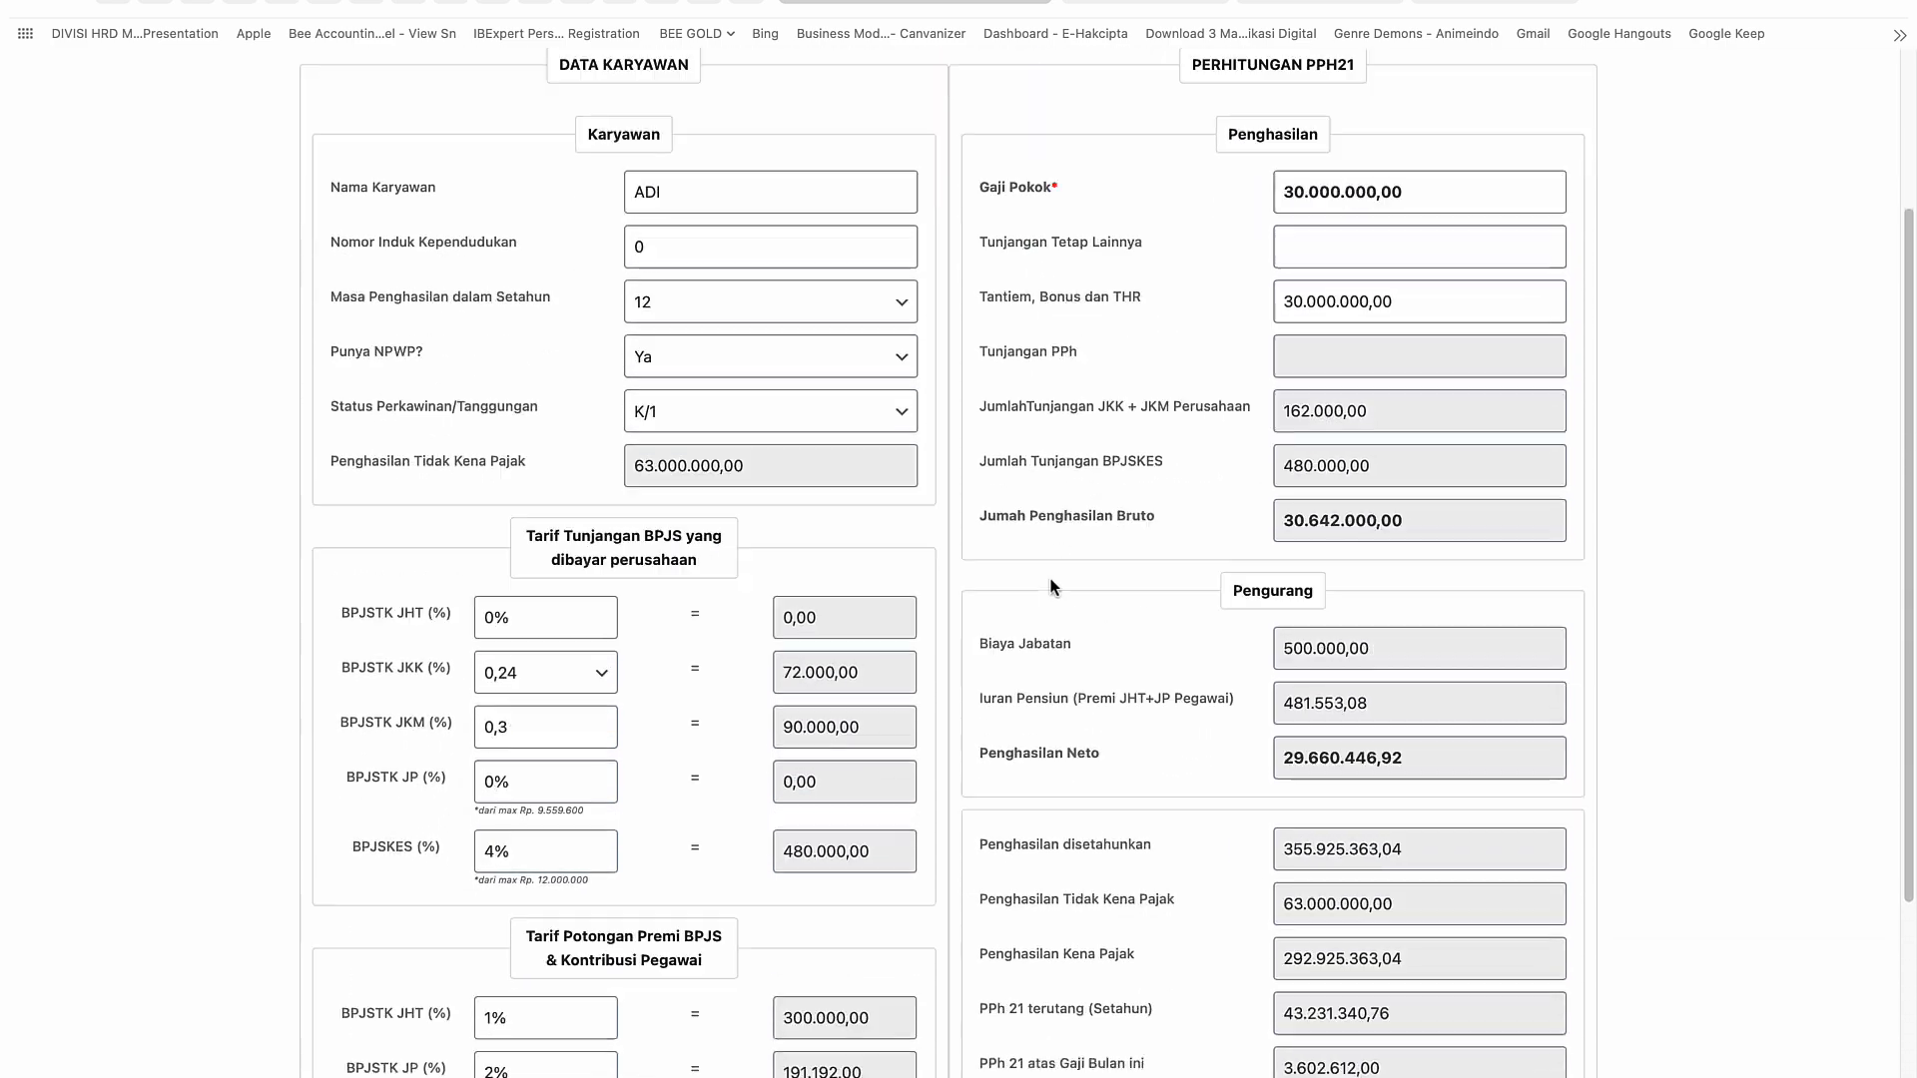
{"action": "scroll", "coordinate": [1051, 586], "scroll_direction": "up", "scroll_amount": 5}
{"action": "scroll", "coordinate": [1051, 586], "scroll_direction": "down", "scroll_amount": 2}
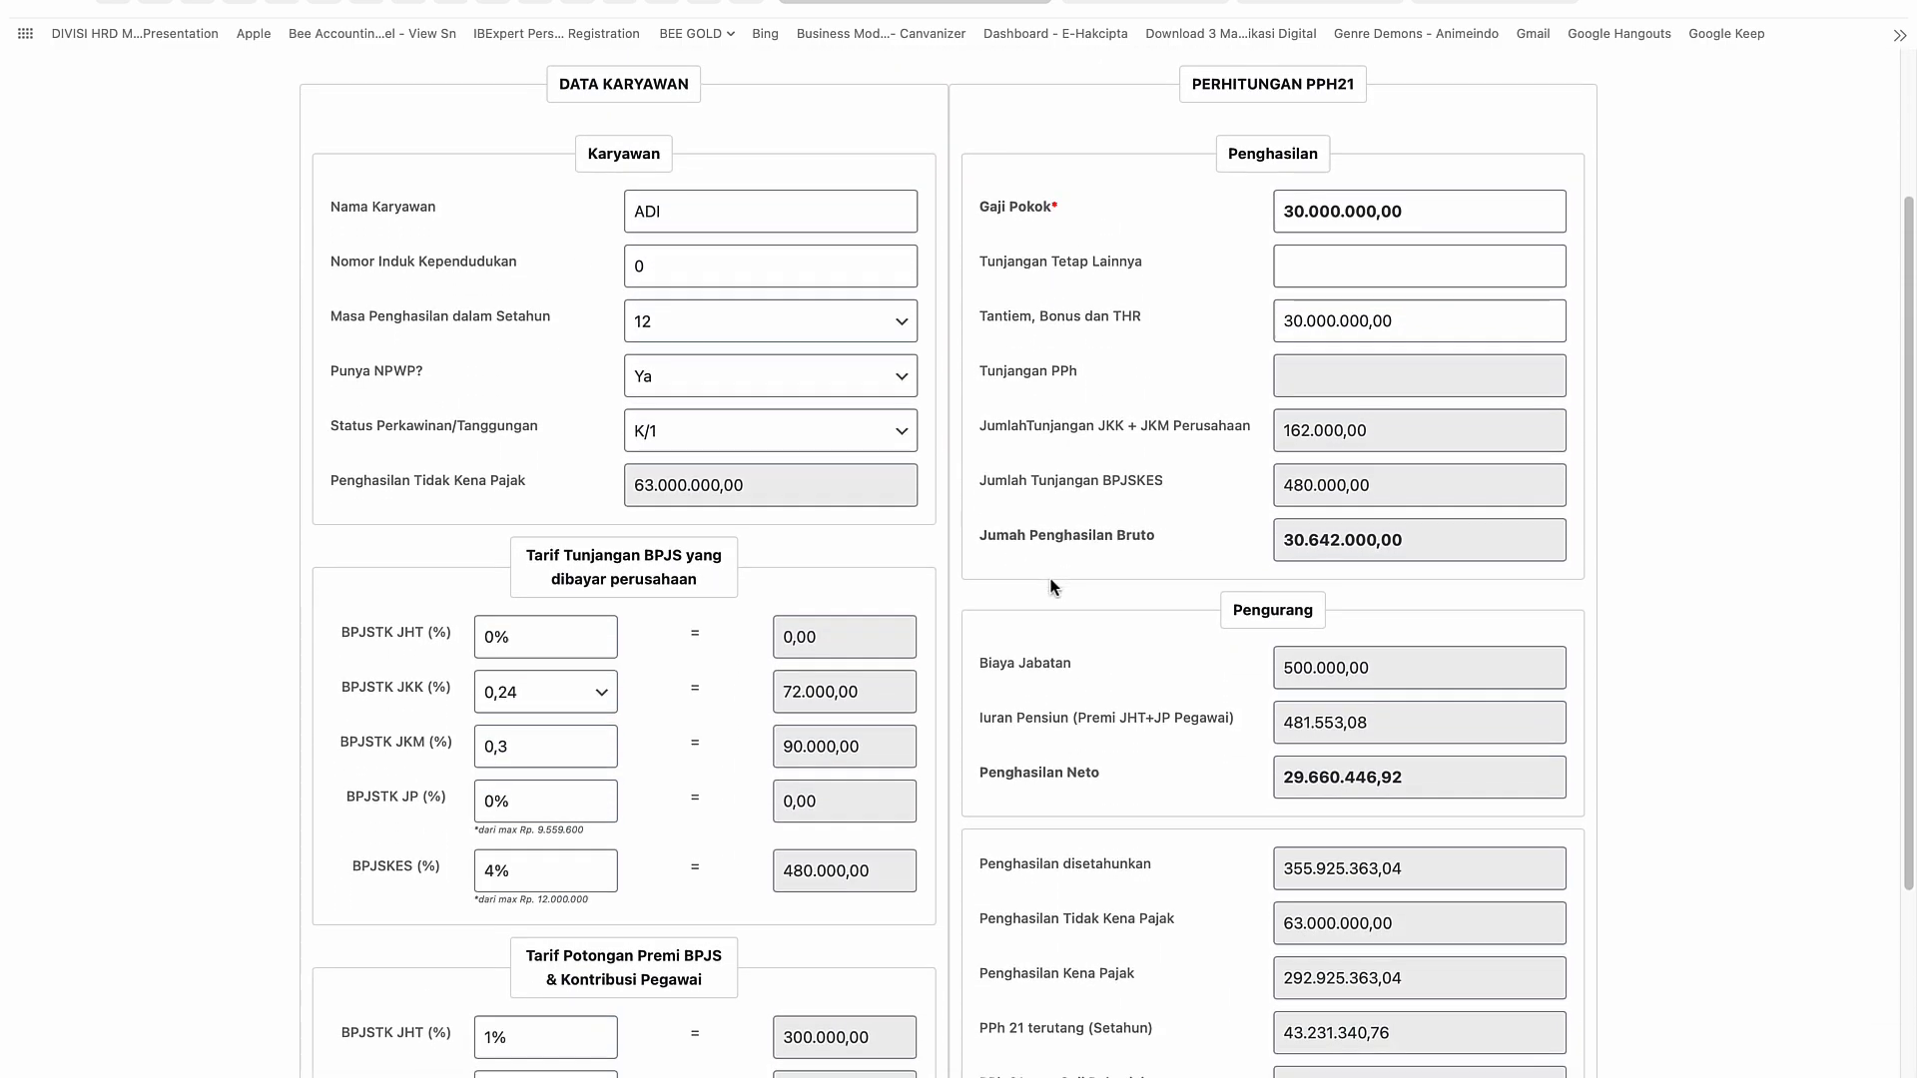
{"action": "left_click", "coordinate": [1174, 3]}
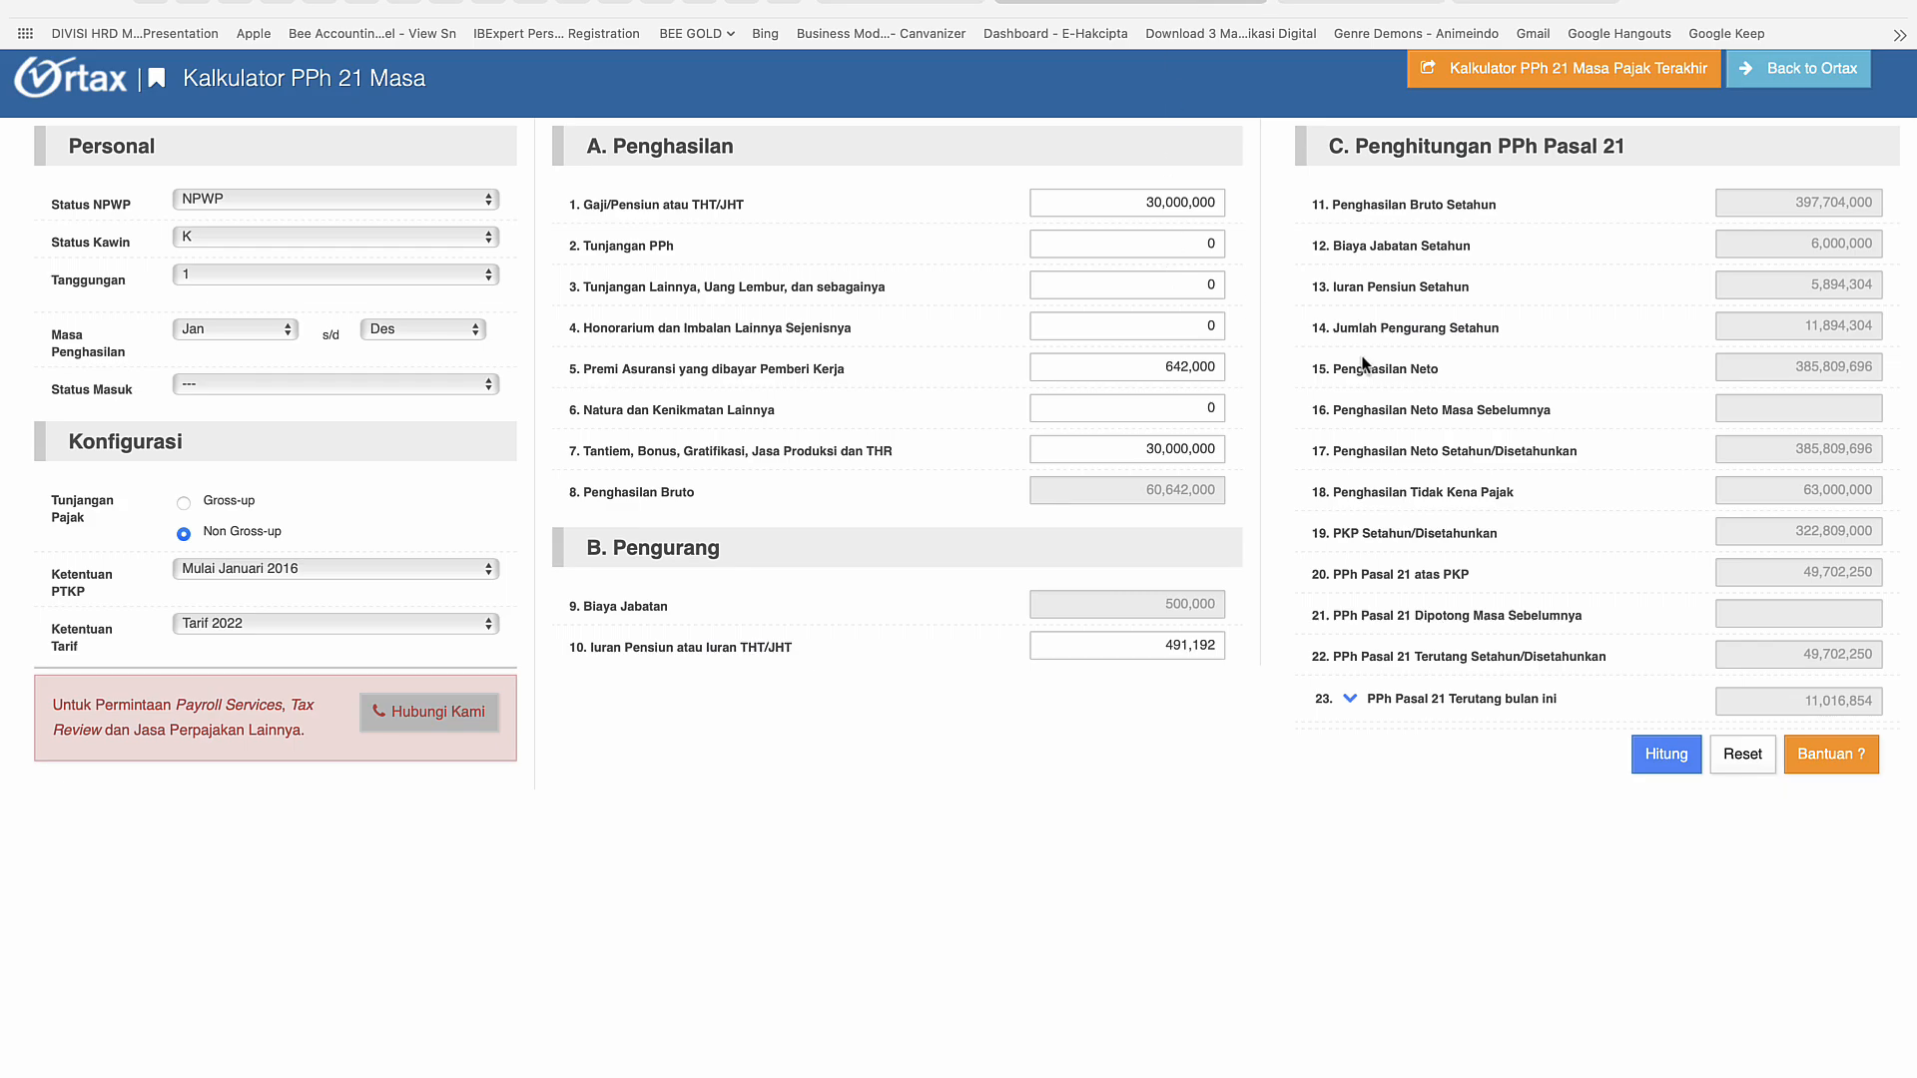
{"action": "left_click", "coordinate": [917, 5]}
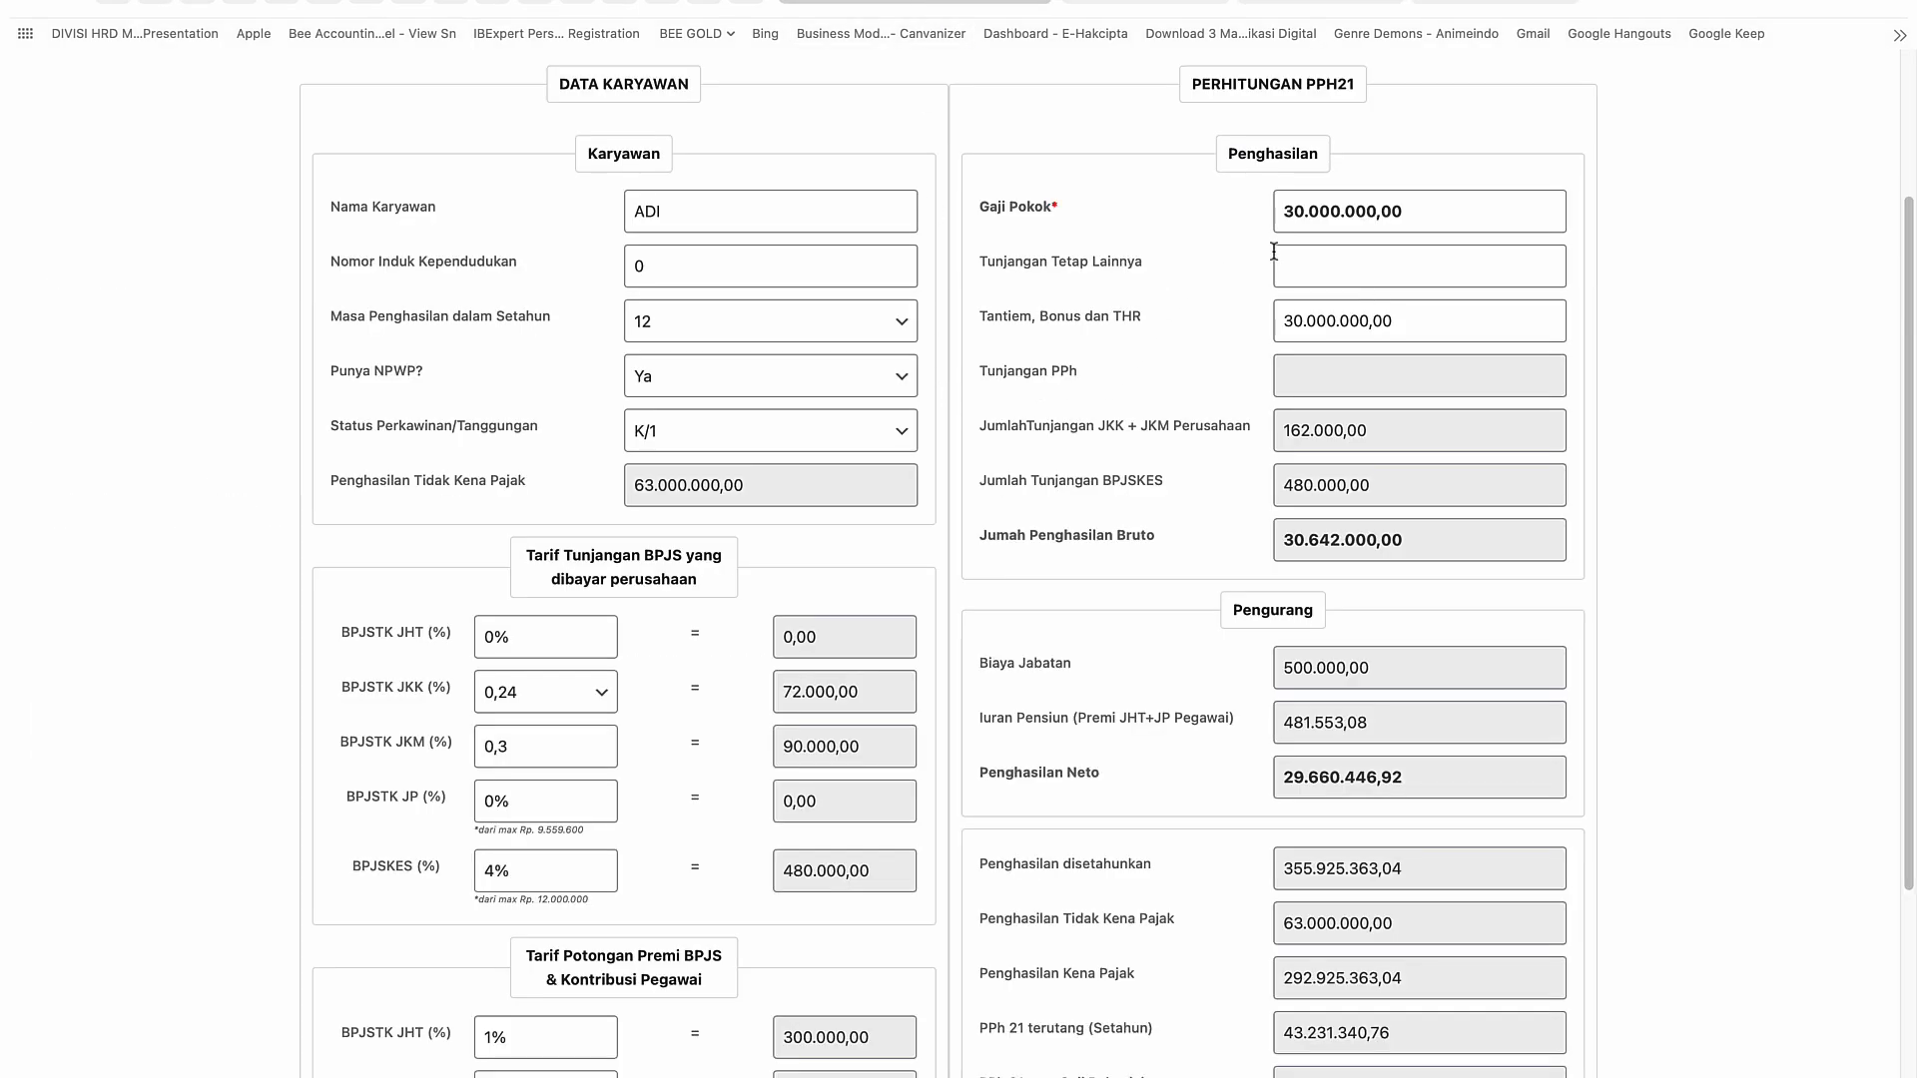
Step: Examine the employee data fields and the BPJS allowance and deduction rates in the Kalkulator-Pajak form
{"action": "left_click", "coordinate": [751, 268]}
{"action": "left_click", "coordinate": [541, 370]}
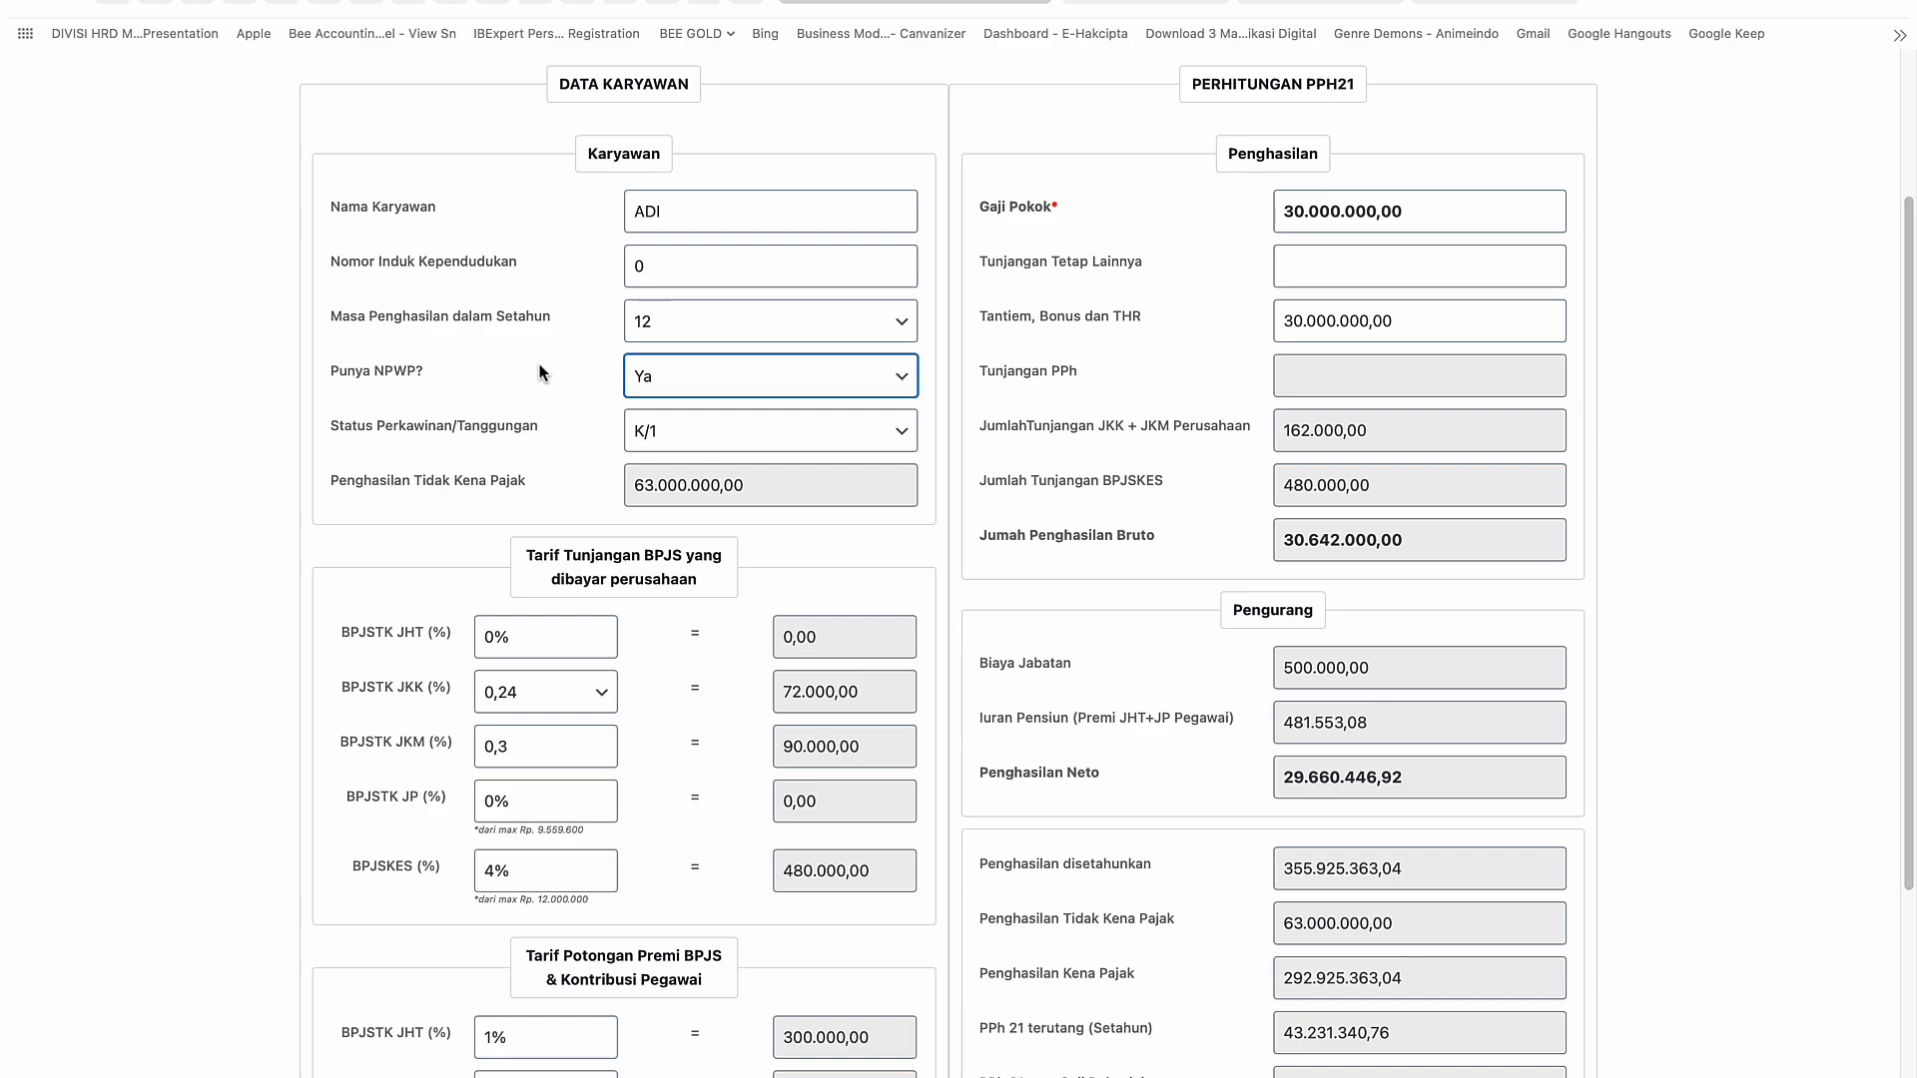
{"action": "scroll", "coordinate": [556, 515], "scroll_direction": "down", "scroll_amount": 3}
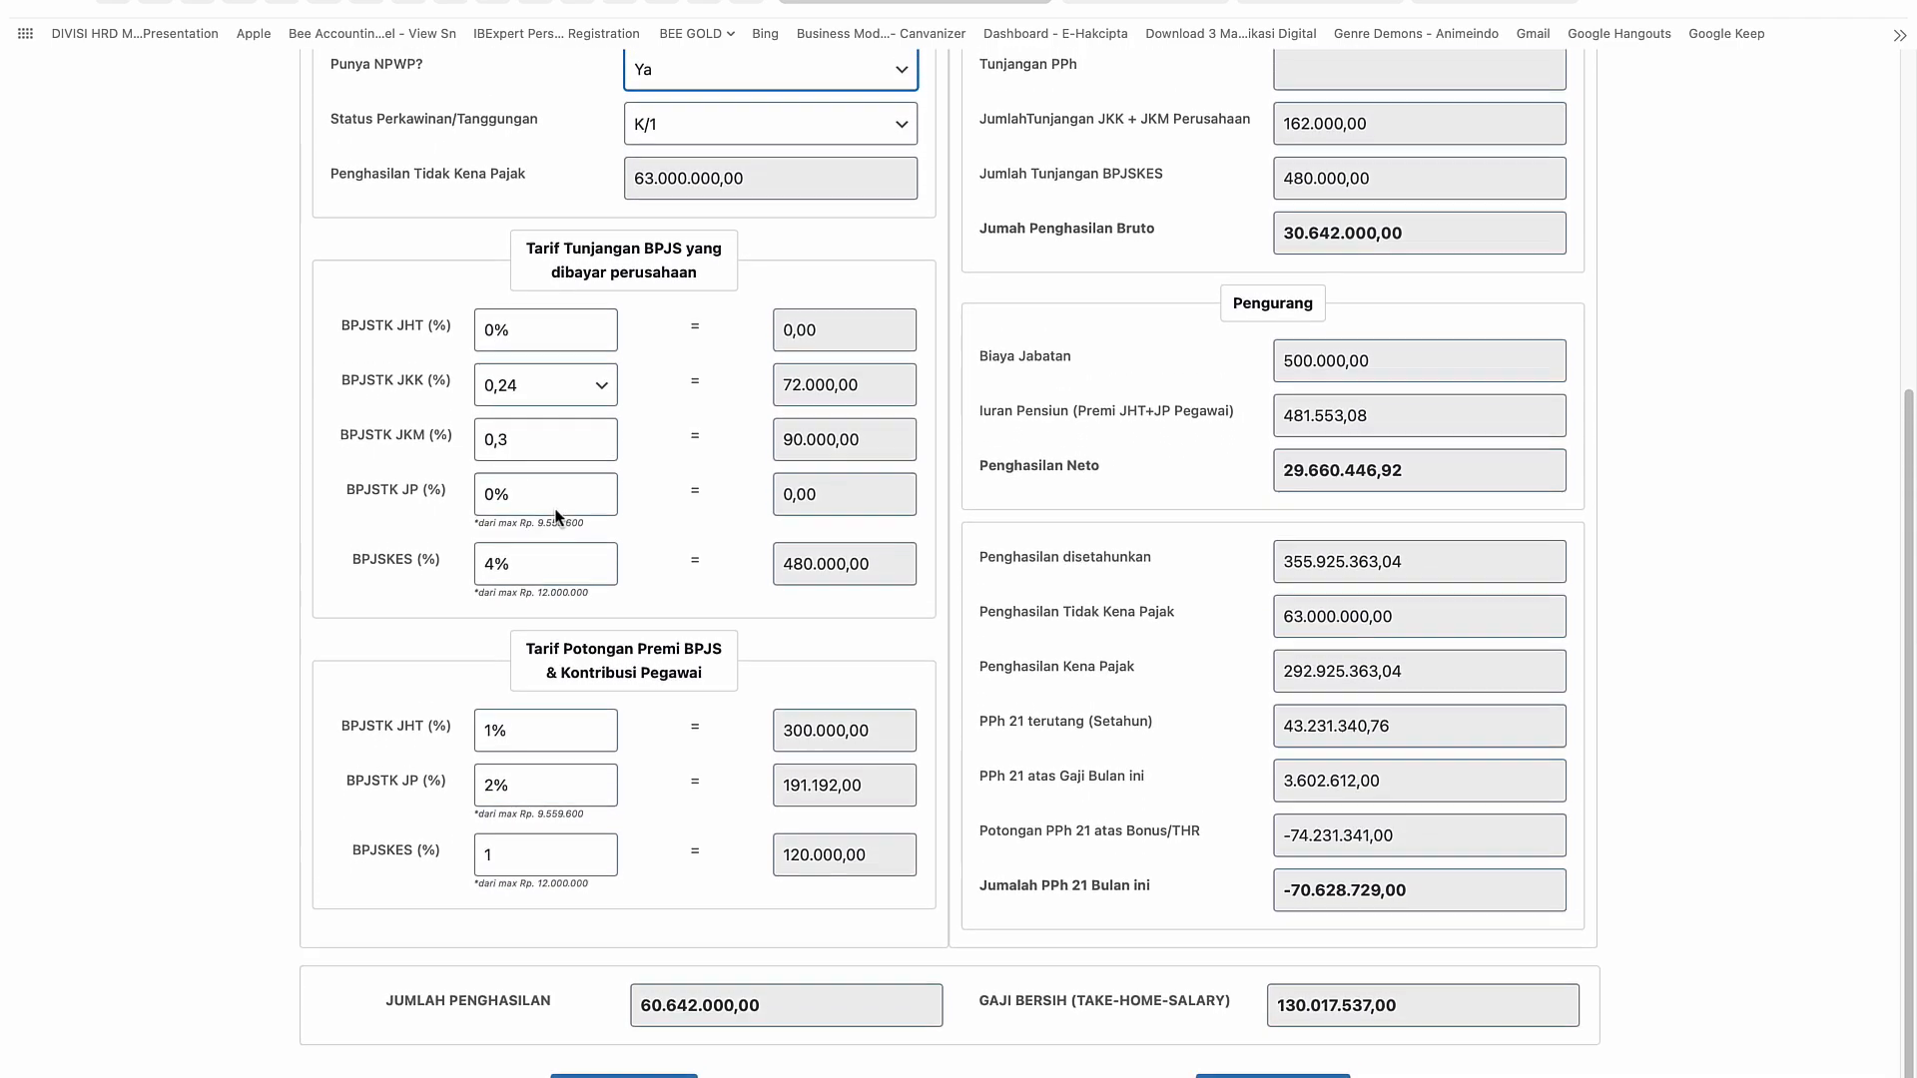
{"action": "left_click", "coordinate": [581, 348]}
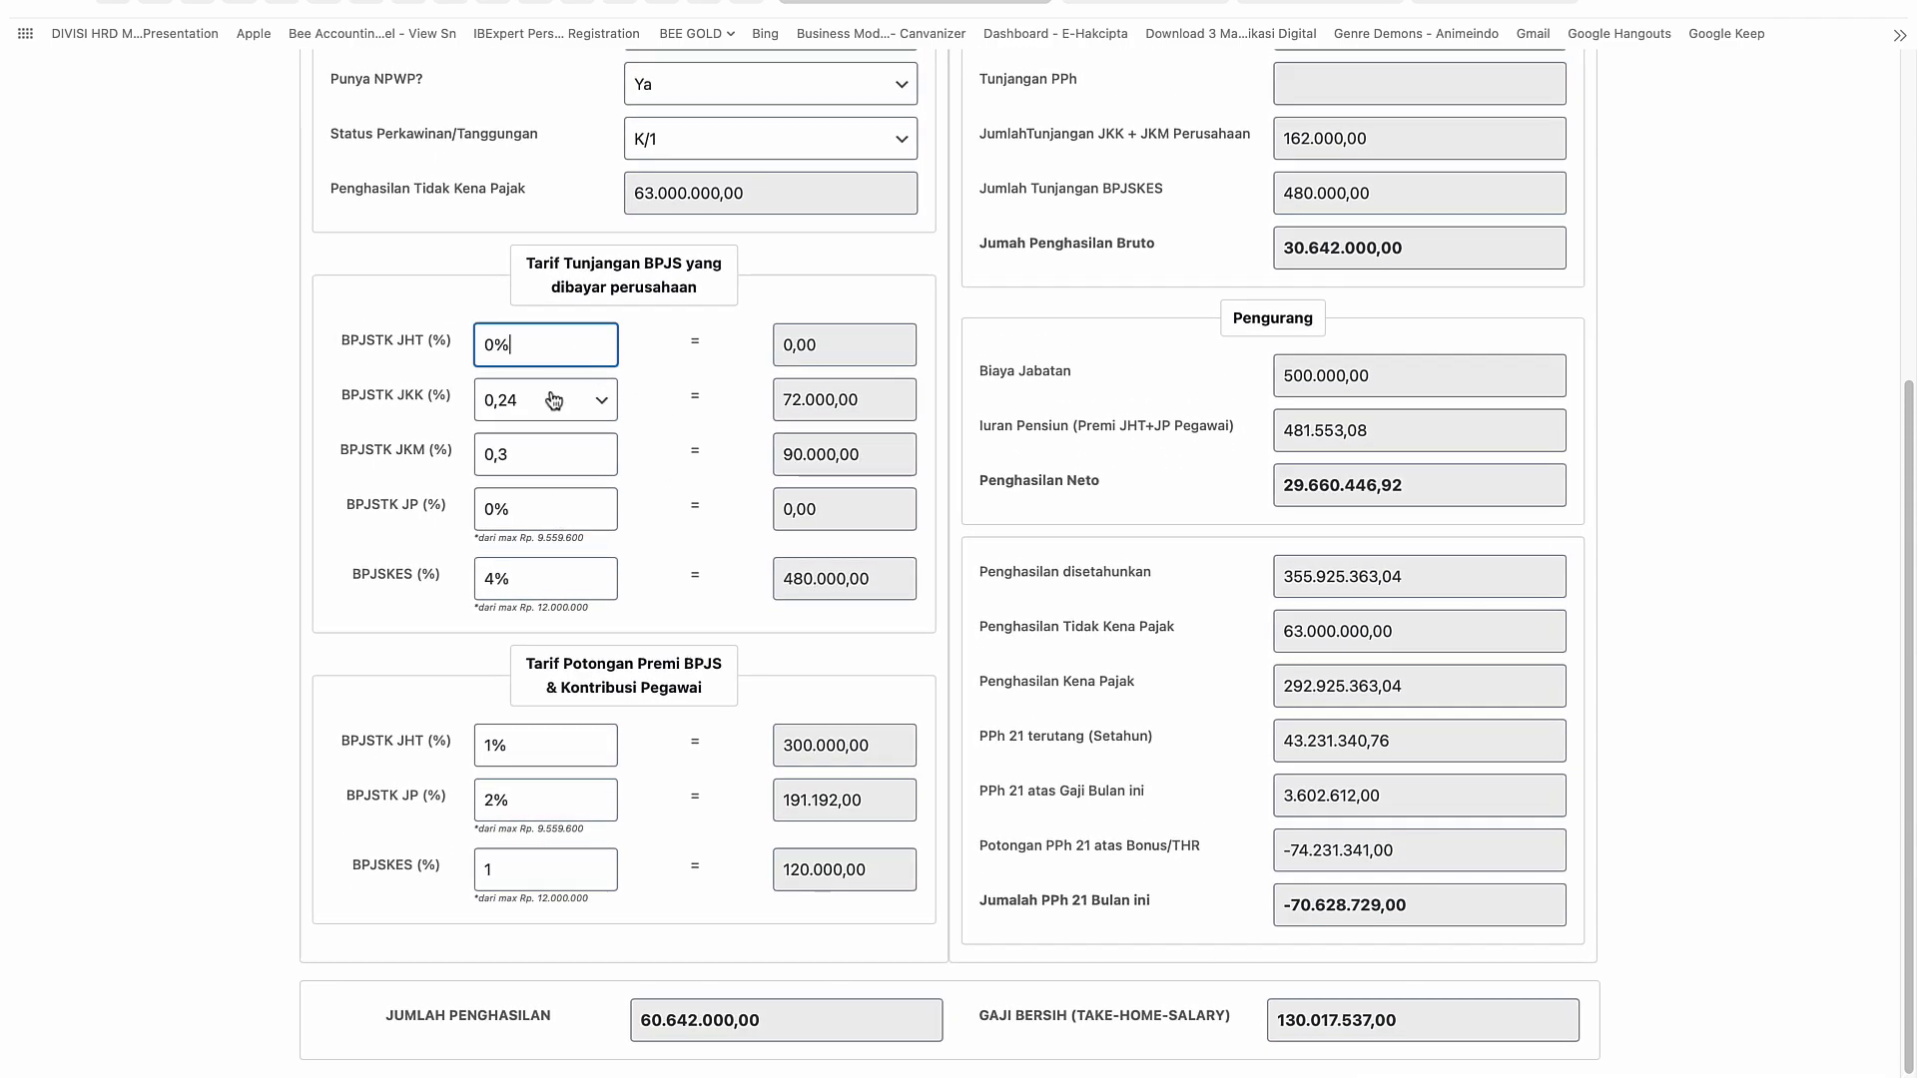
{"action": "left_click", "coordinate": [554, 401]}
{"action": "left_click", "coordinate": [412, 446]}
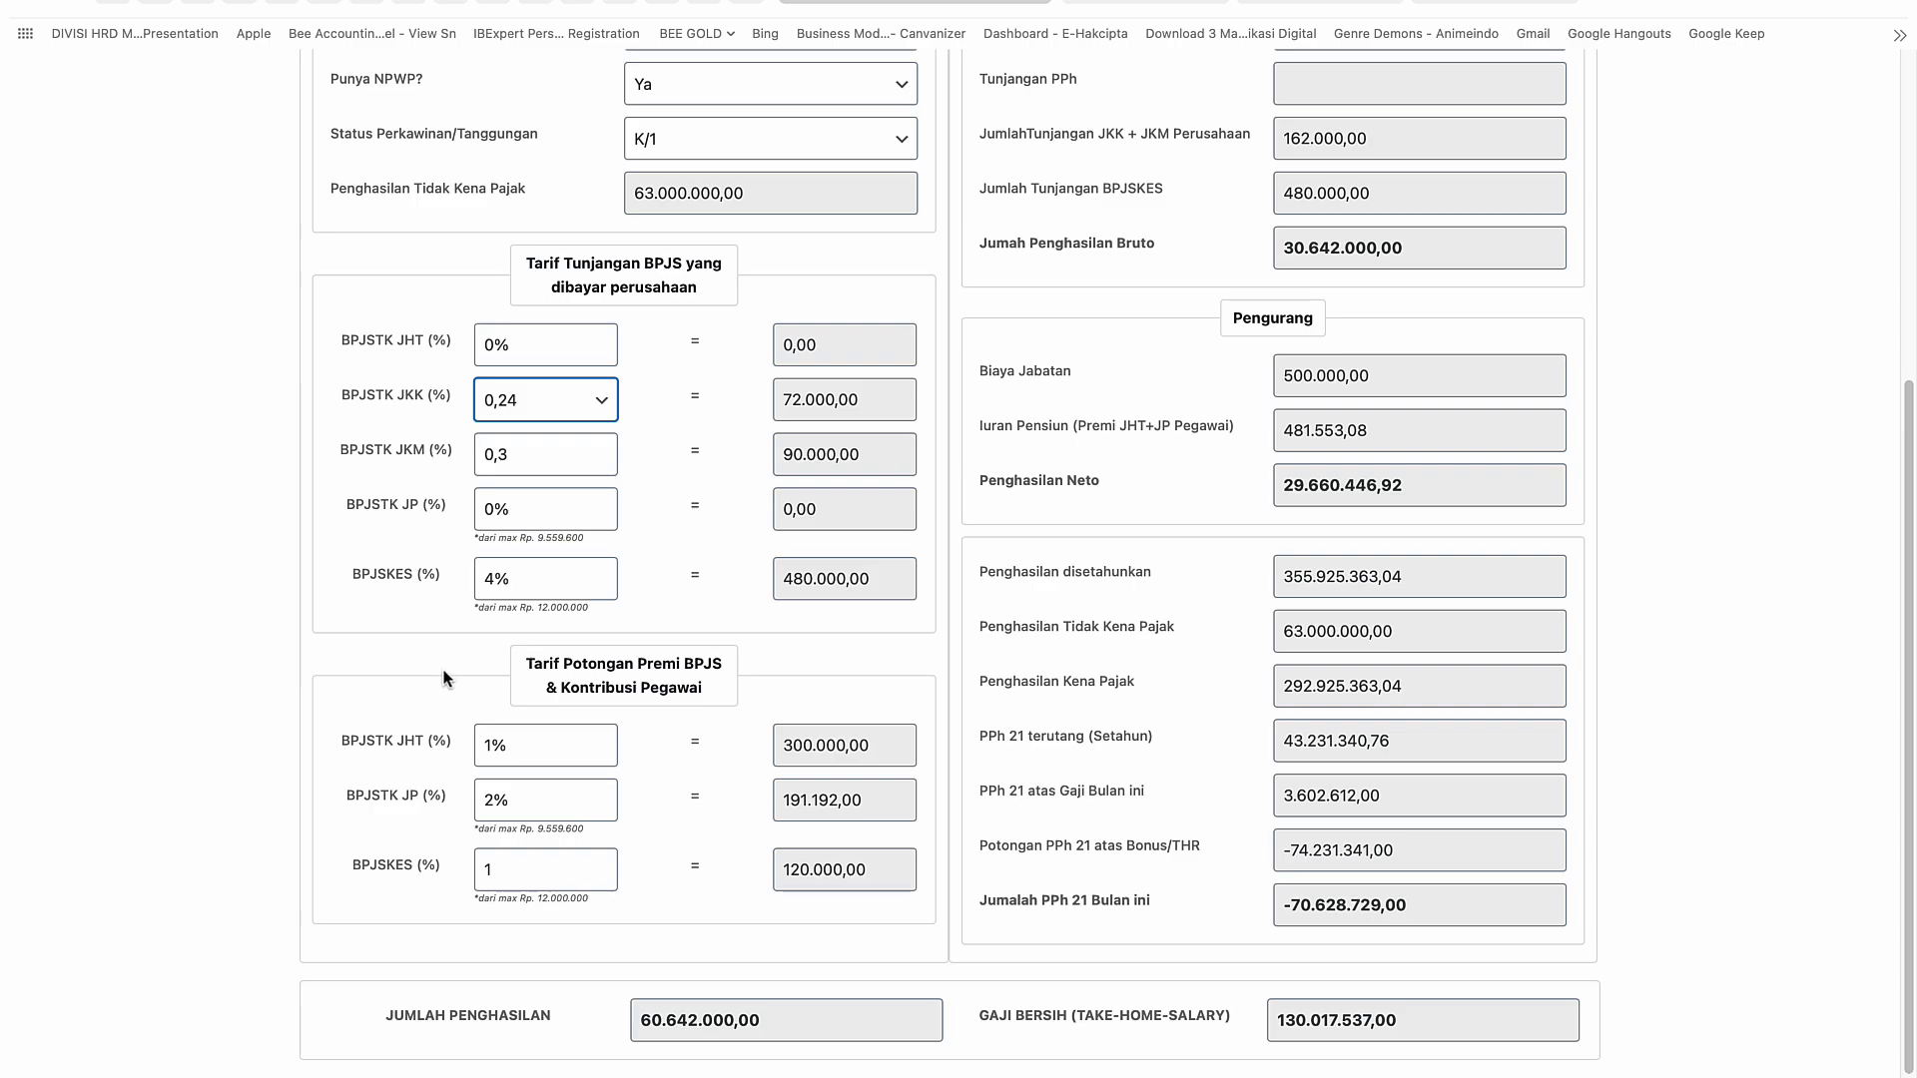
{"action": "left_click", "coordinate": [927, 430]}
{"action": "scroll", "coordinate": [865, 454], "scroll_direction": "up", "scroll_amount": 5}
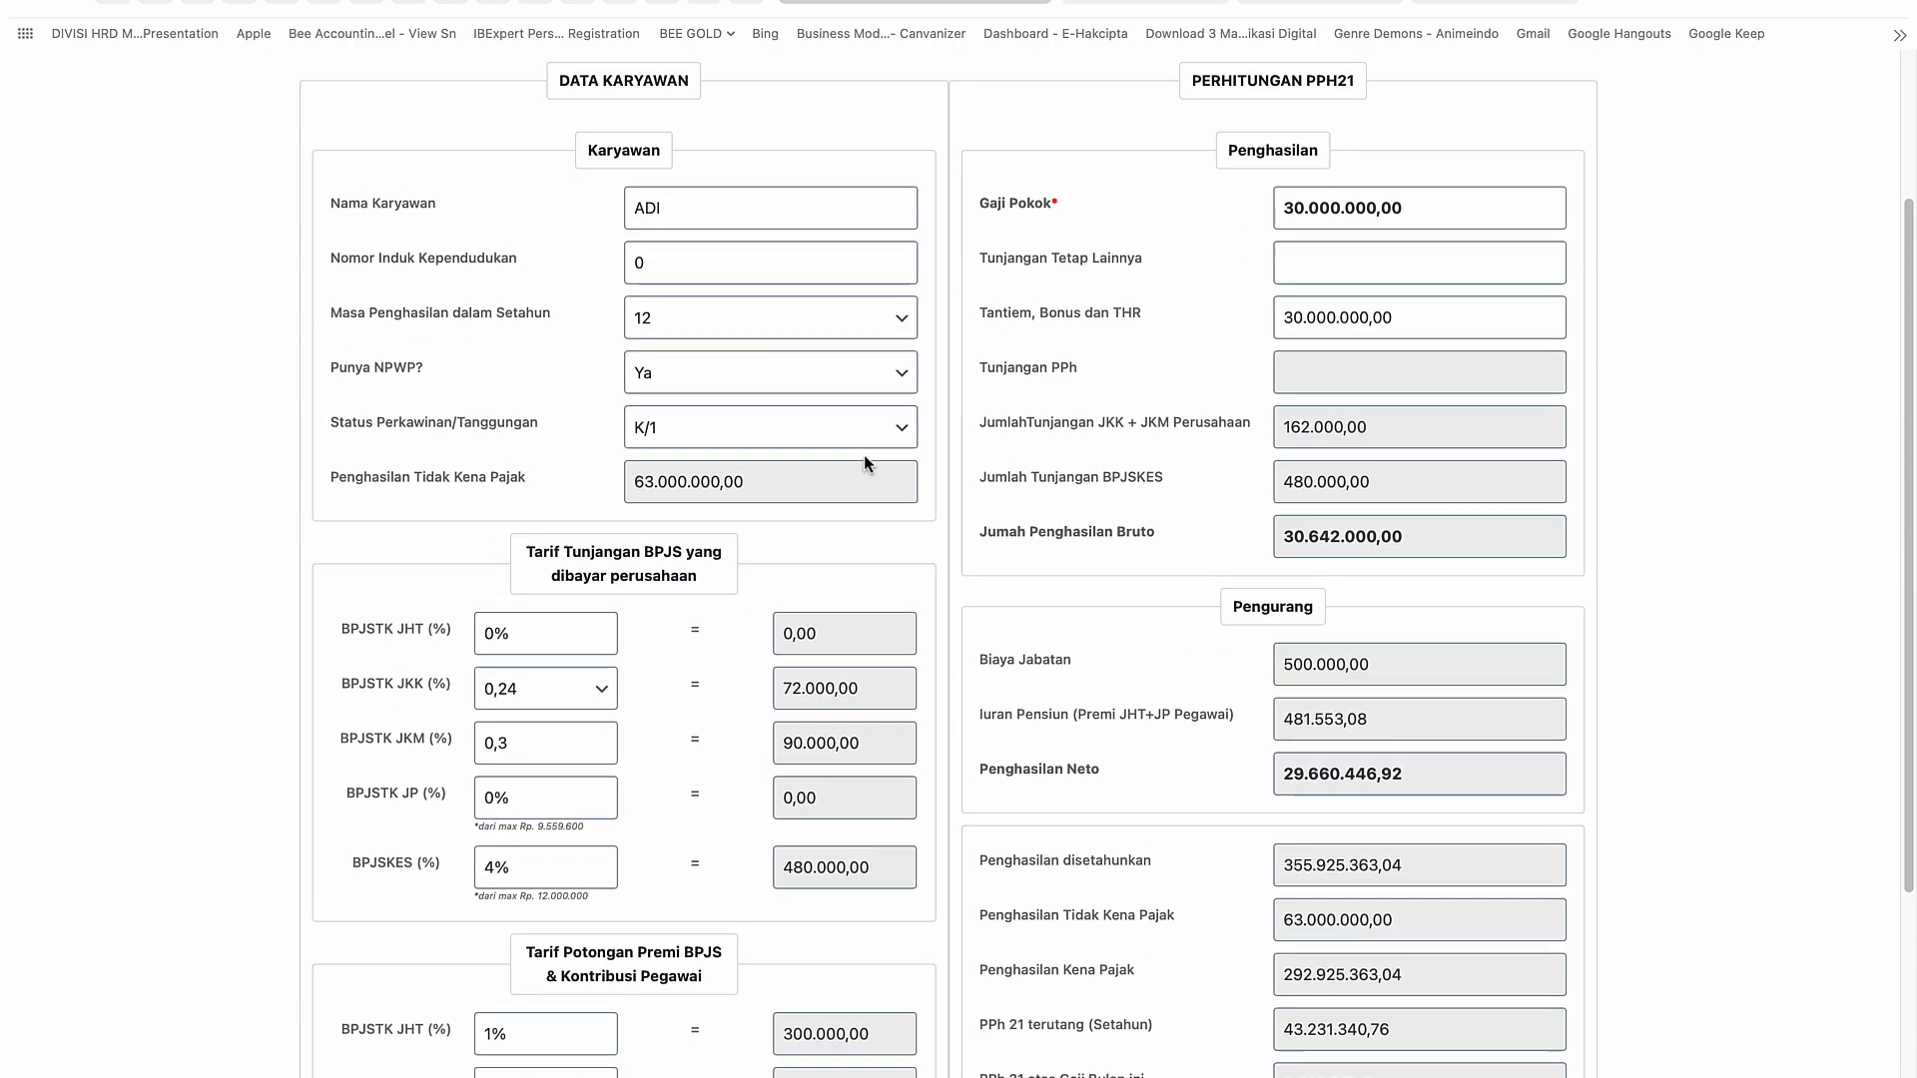
Step: Examine the Gaji Pokok and Tantiem, Bonus dan THR entries and the resulting Potongan PPh 21 atas Bonus/THR
{"action": "left_click", "coordinate": [1420, 238]}
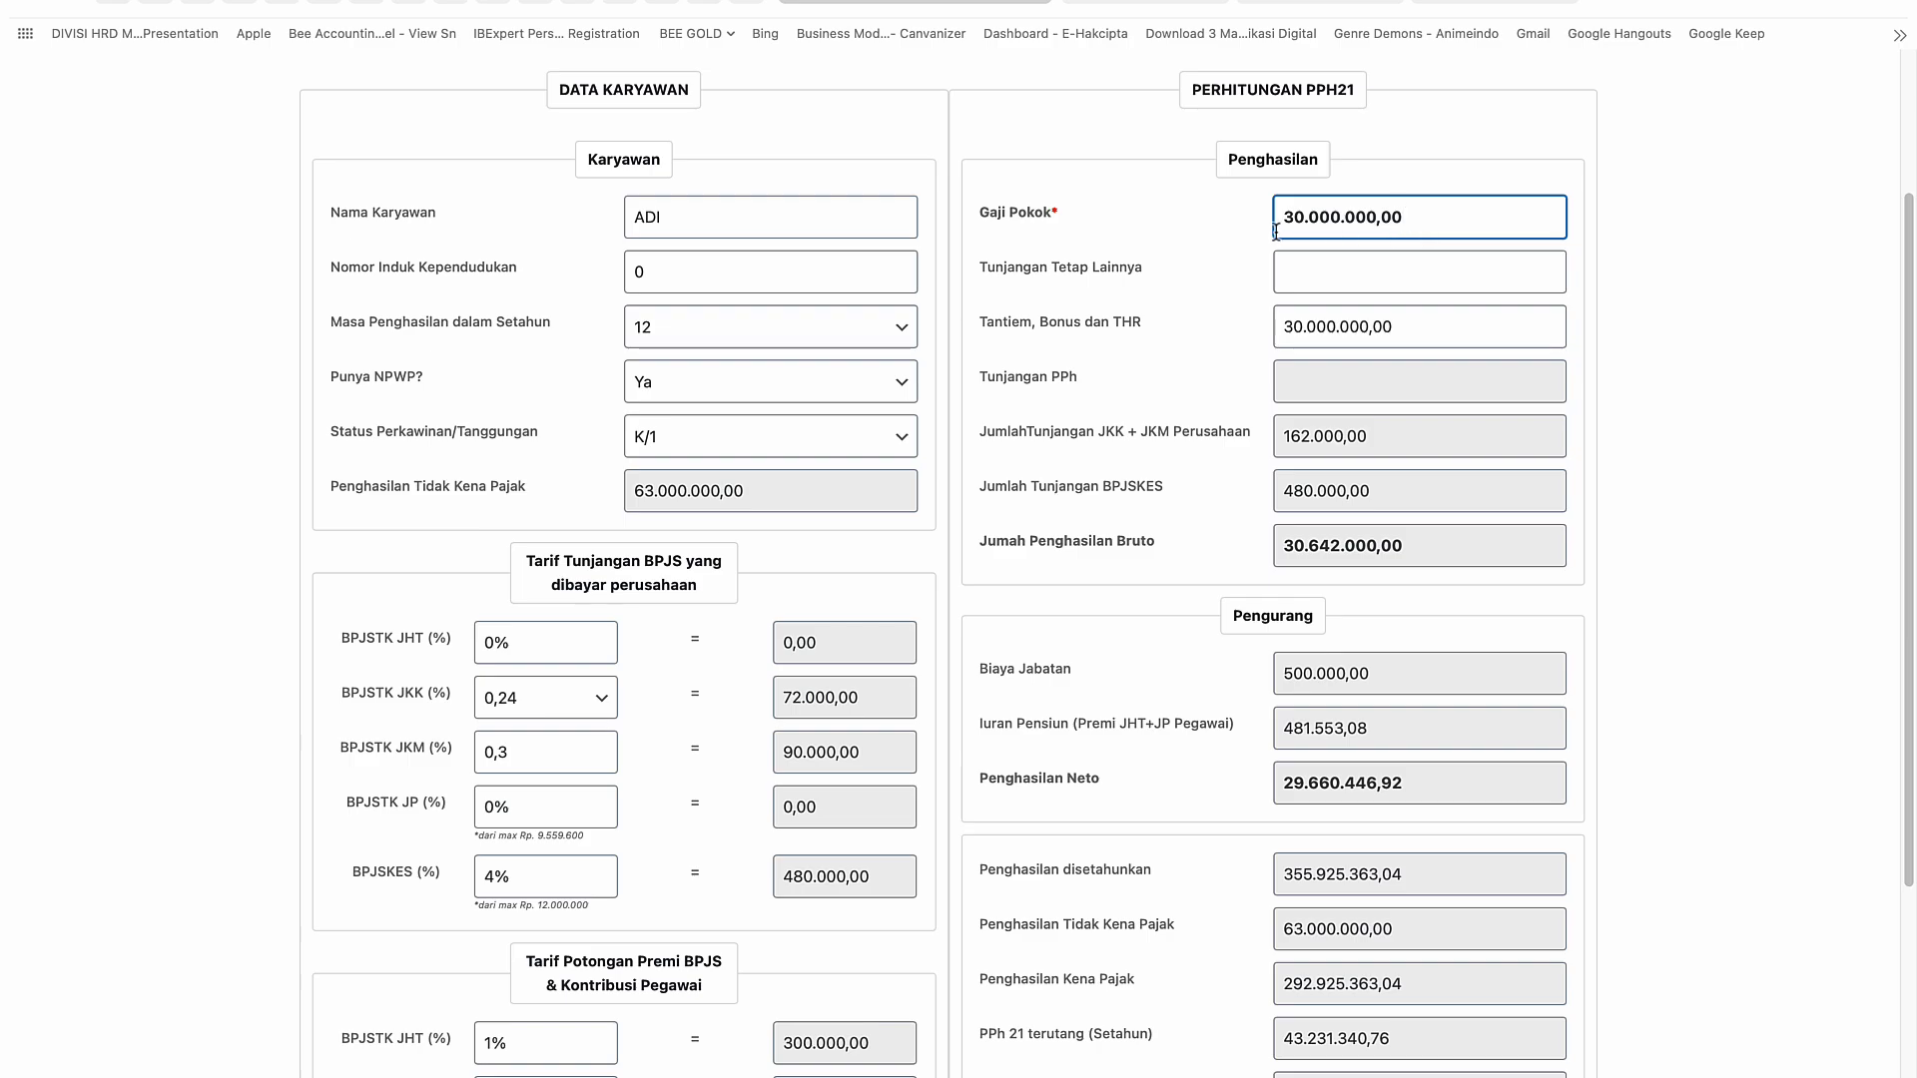
{"action": "left_click", "coordinate": [1416, 338]}
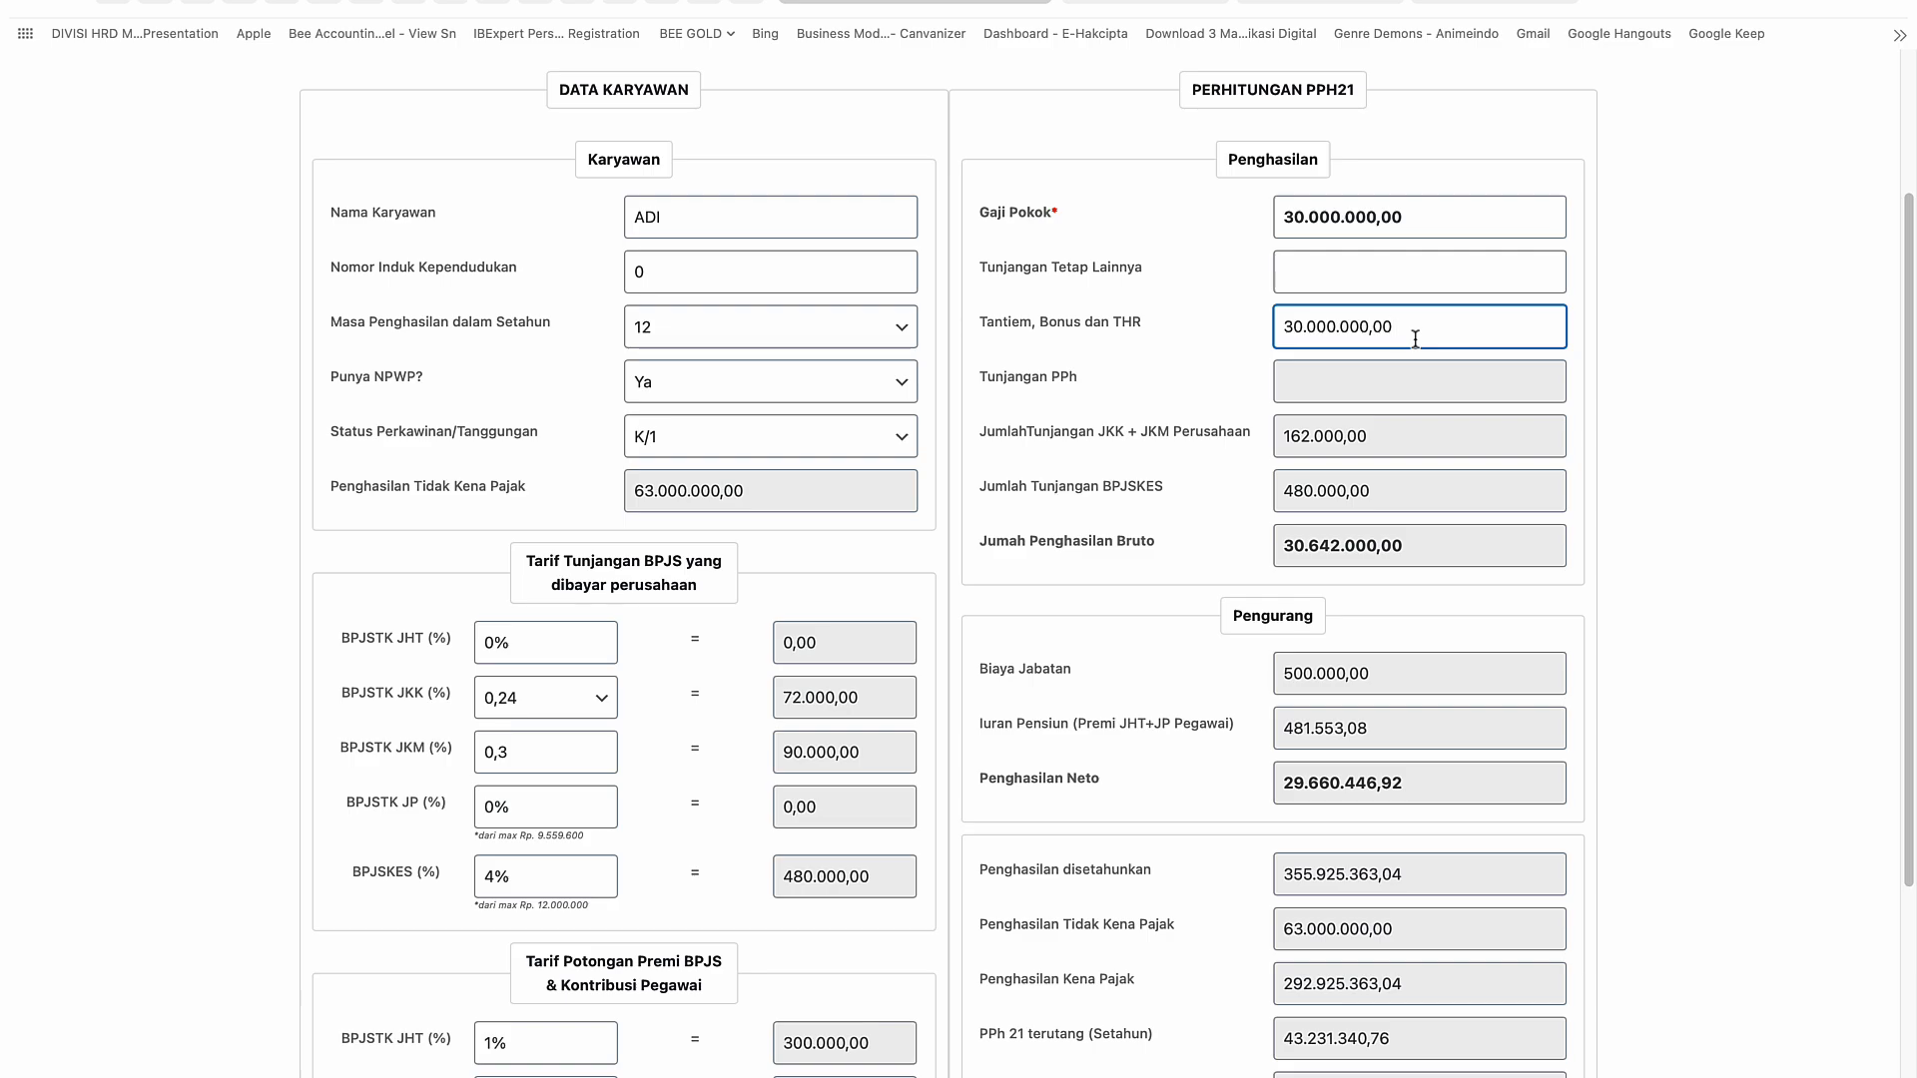
{"action": "scroll", "coordinate": [1326, 494], "scroll_direction": "down", "scroll_amount": 3}
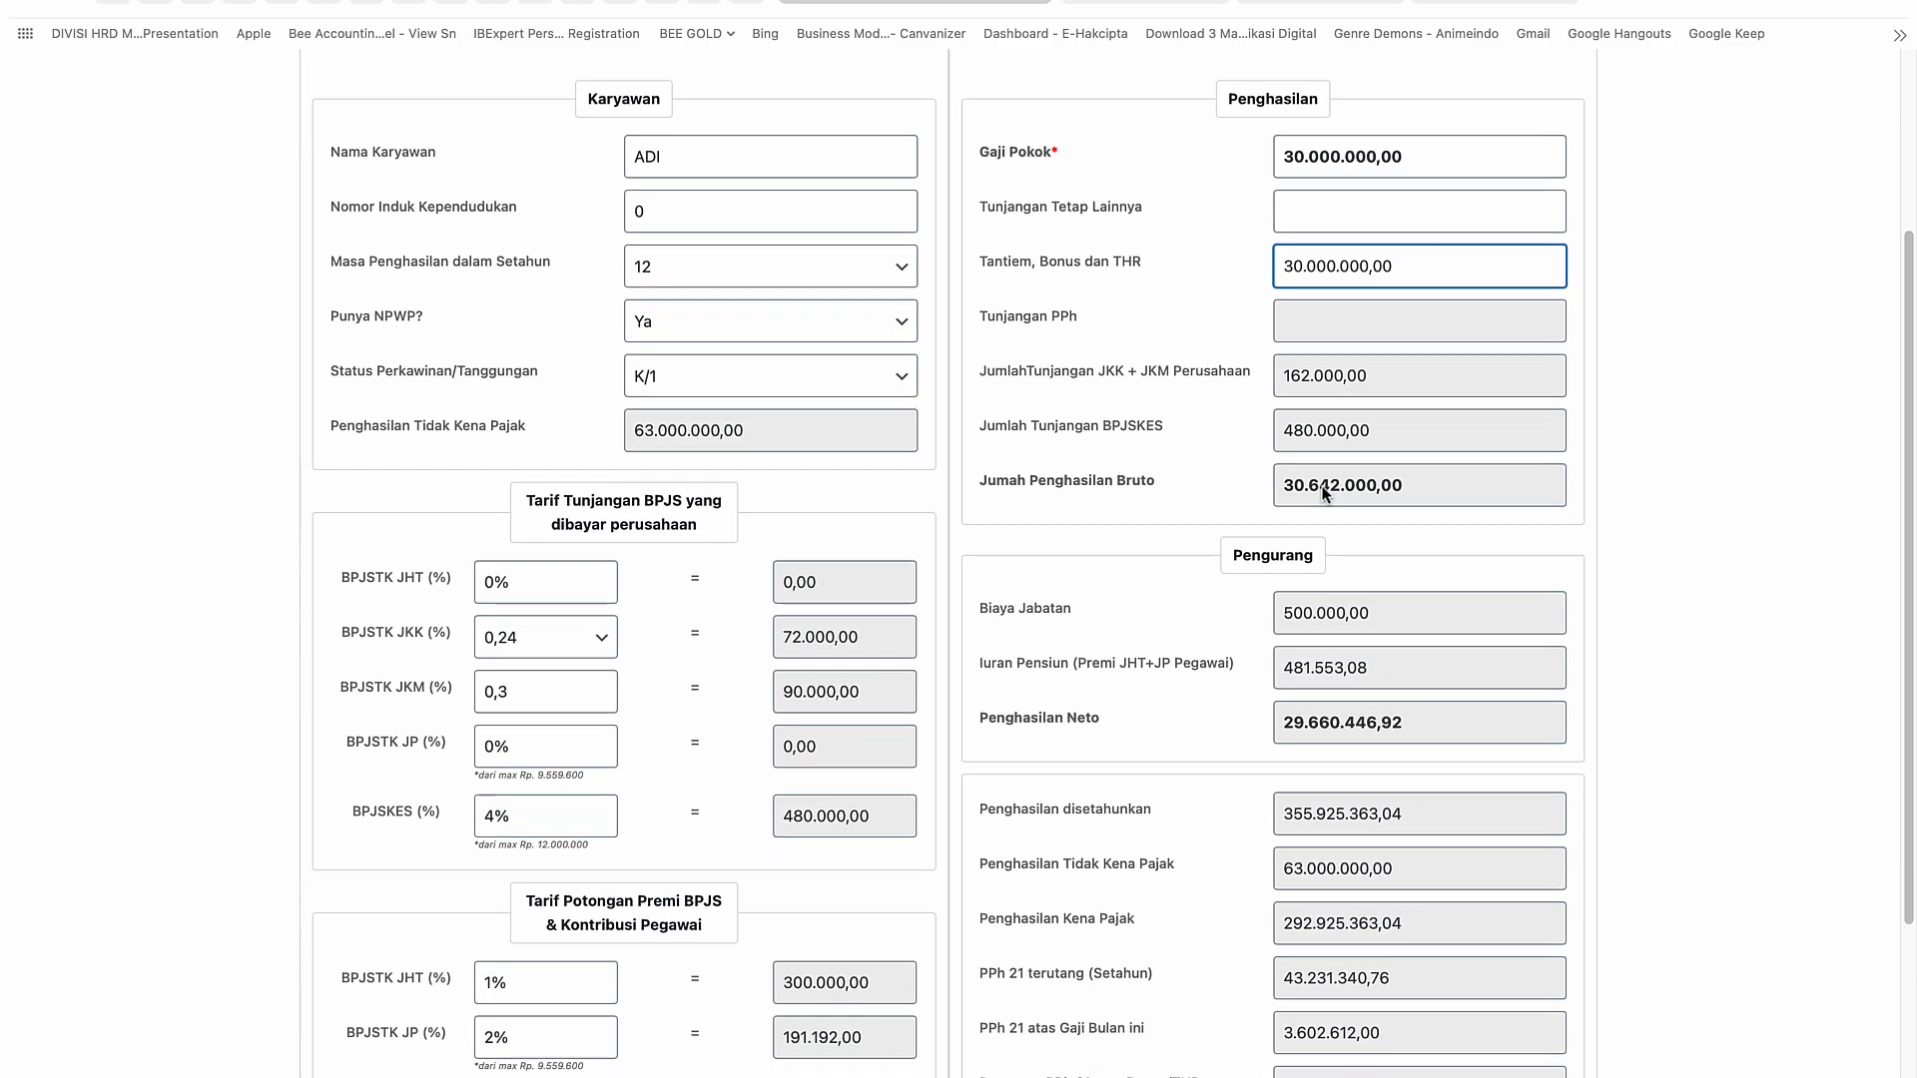
{"action": "scroll", "coordinate": [1326, 494], "scroll_direction": "up", "scroll_amount": 3}
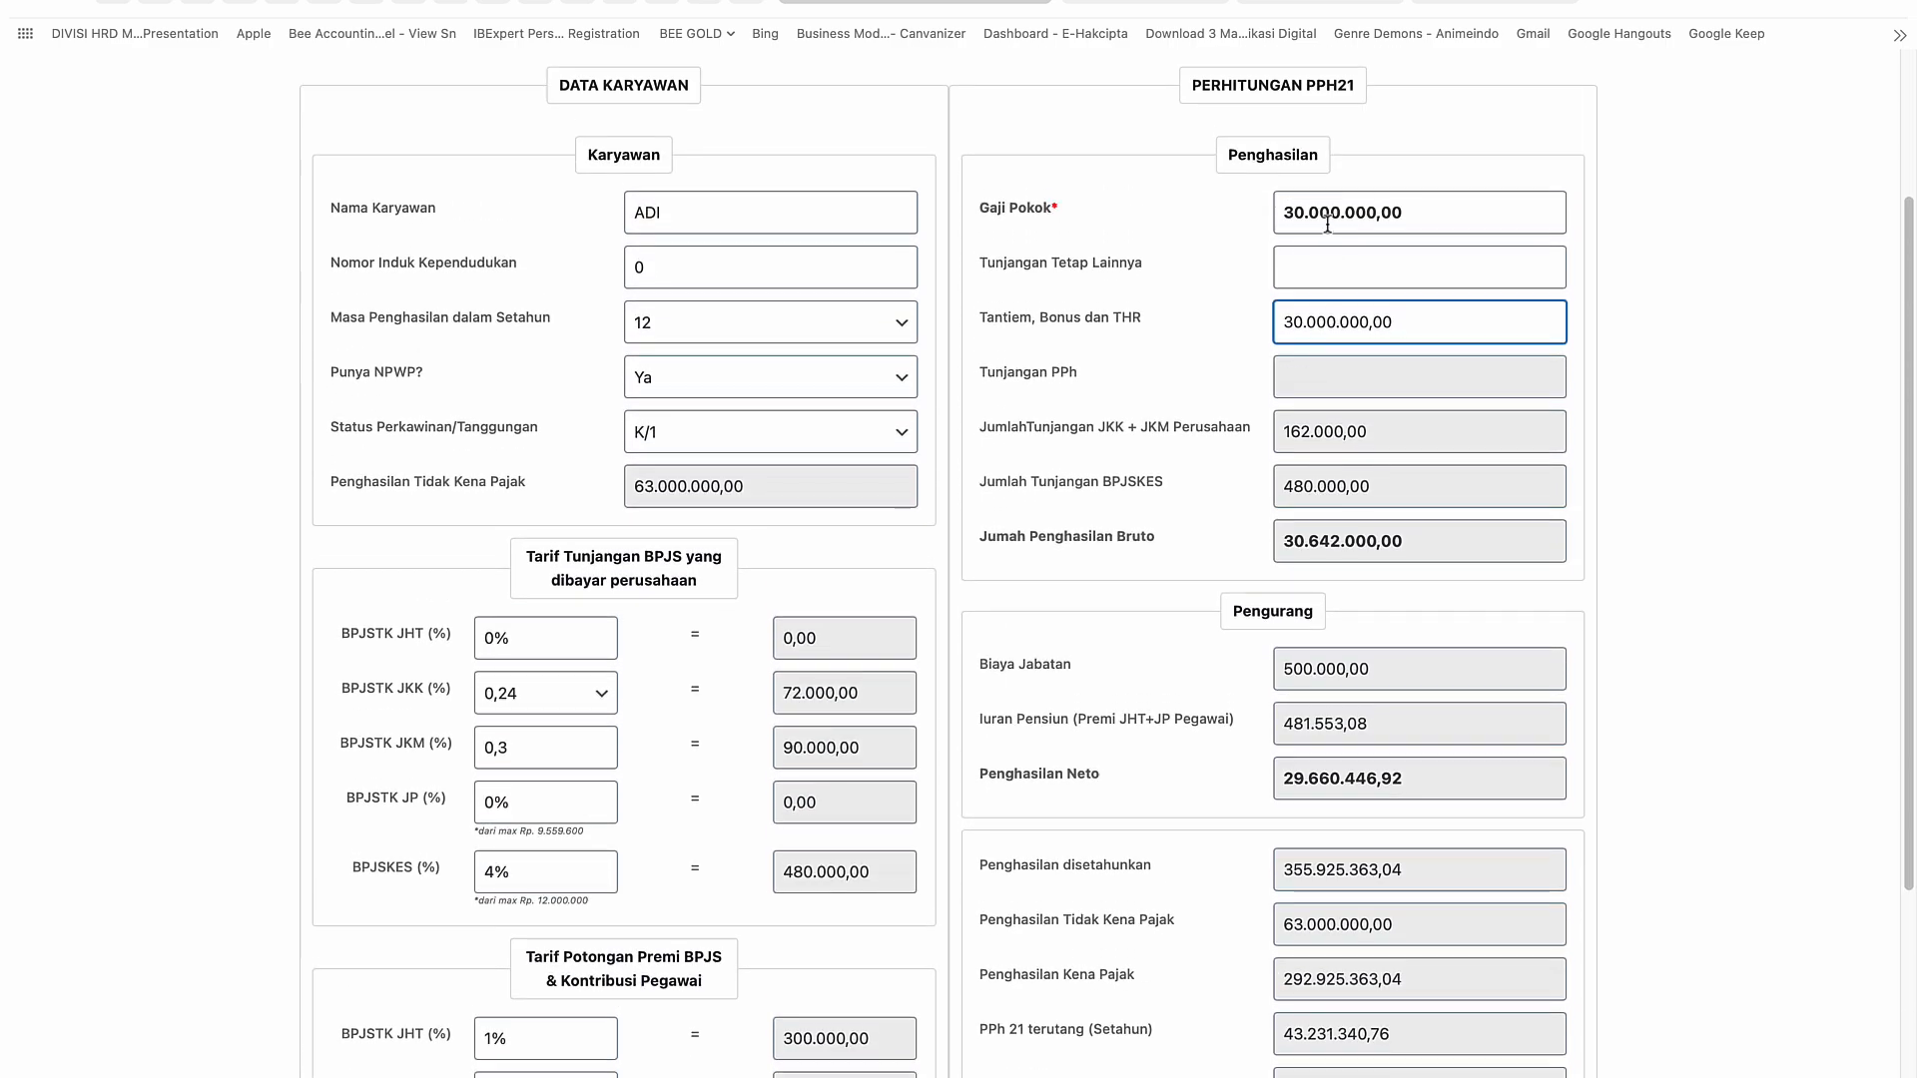
{"action": "left_click", "coordinate": [1328, 224]}
{"action": "left_click", "coordinate": [1338, 316]}
{"action": "scroll", "coordinate": [1386, 749], "scroll_direction": "down", "scroll_amount": 8}
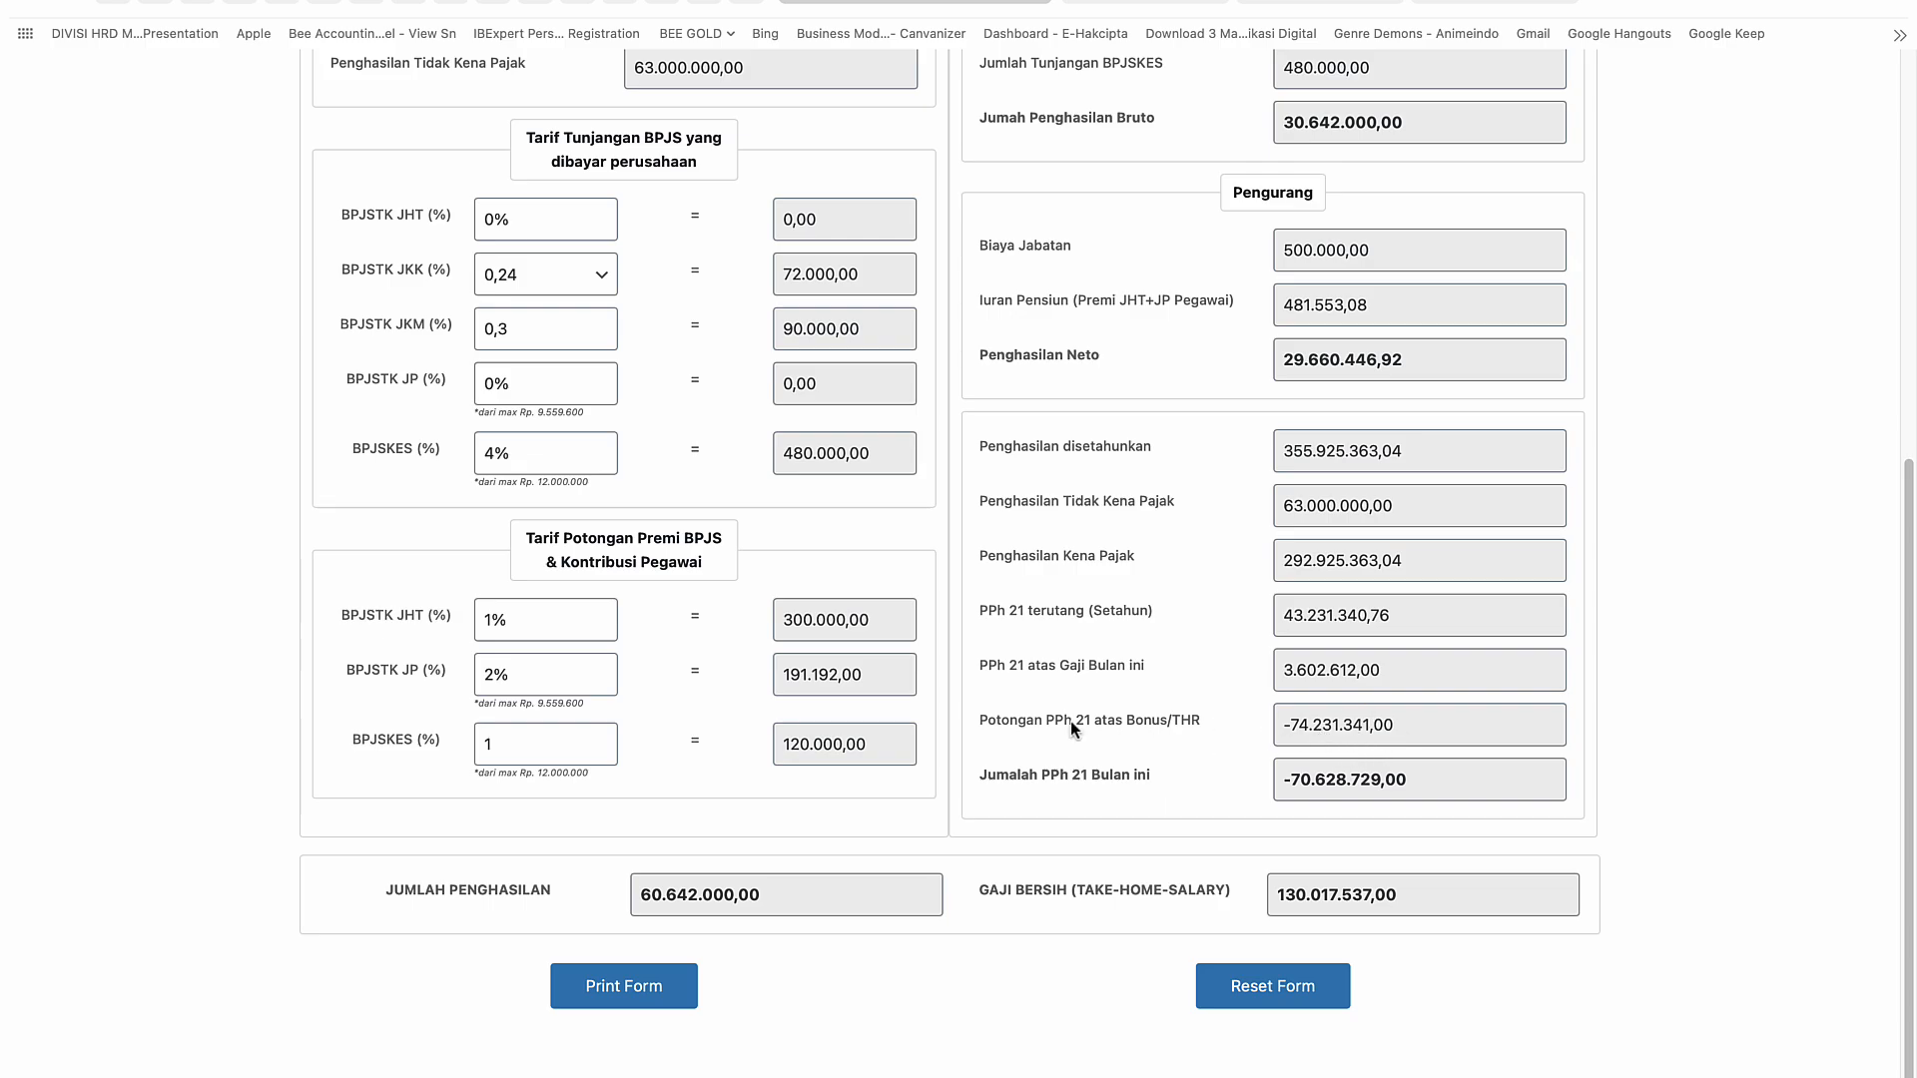
{"action": "left_click", "coordinate": [1303, 727]}
{"action": "scroll", "coordinate": [1173, 448], "scroll_direction": "up", "scroll_amount": 8}
Step: Open the Ortax calculator and check its pension contribution (Iuran Pensiun) and Tantiem, Bonus, THR fields
{"action": "left_click", "coordinate": [1133, 4]}
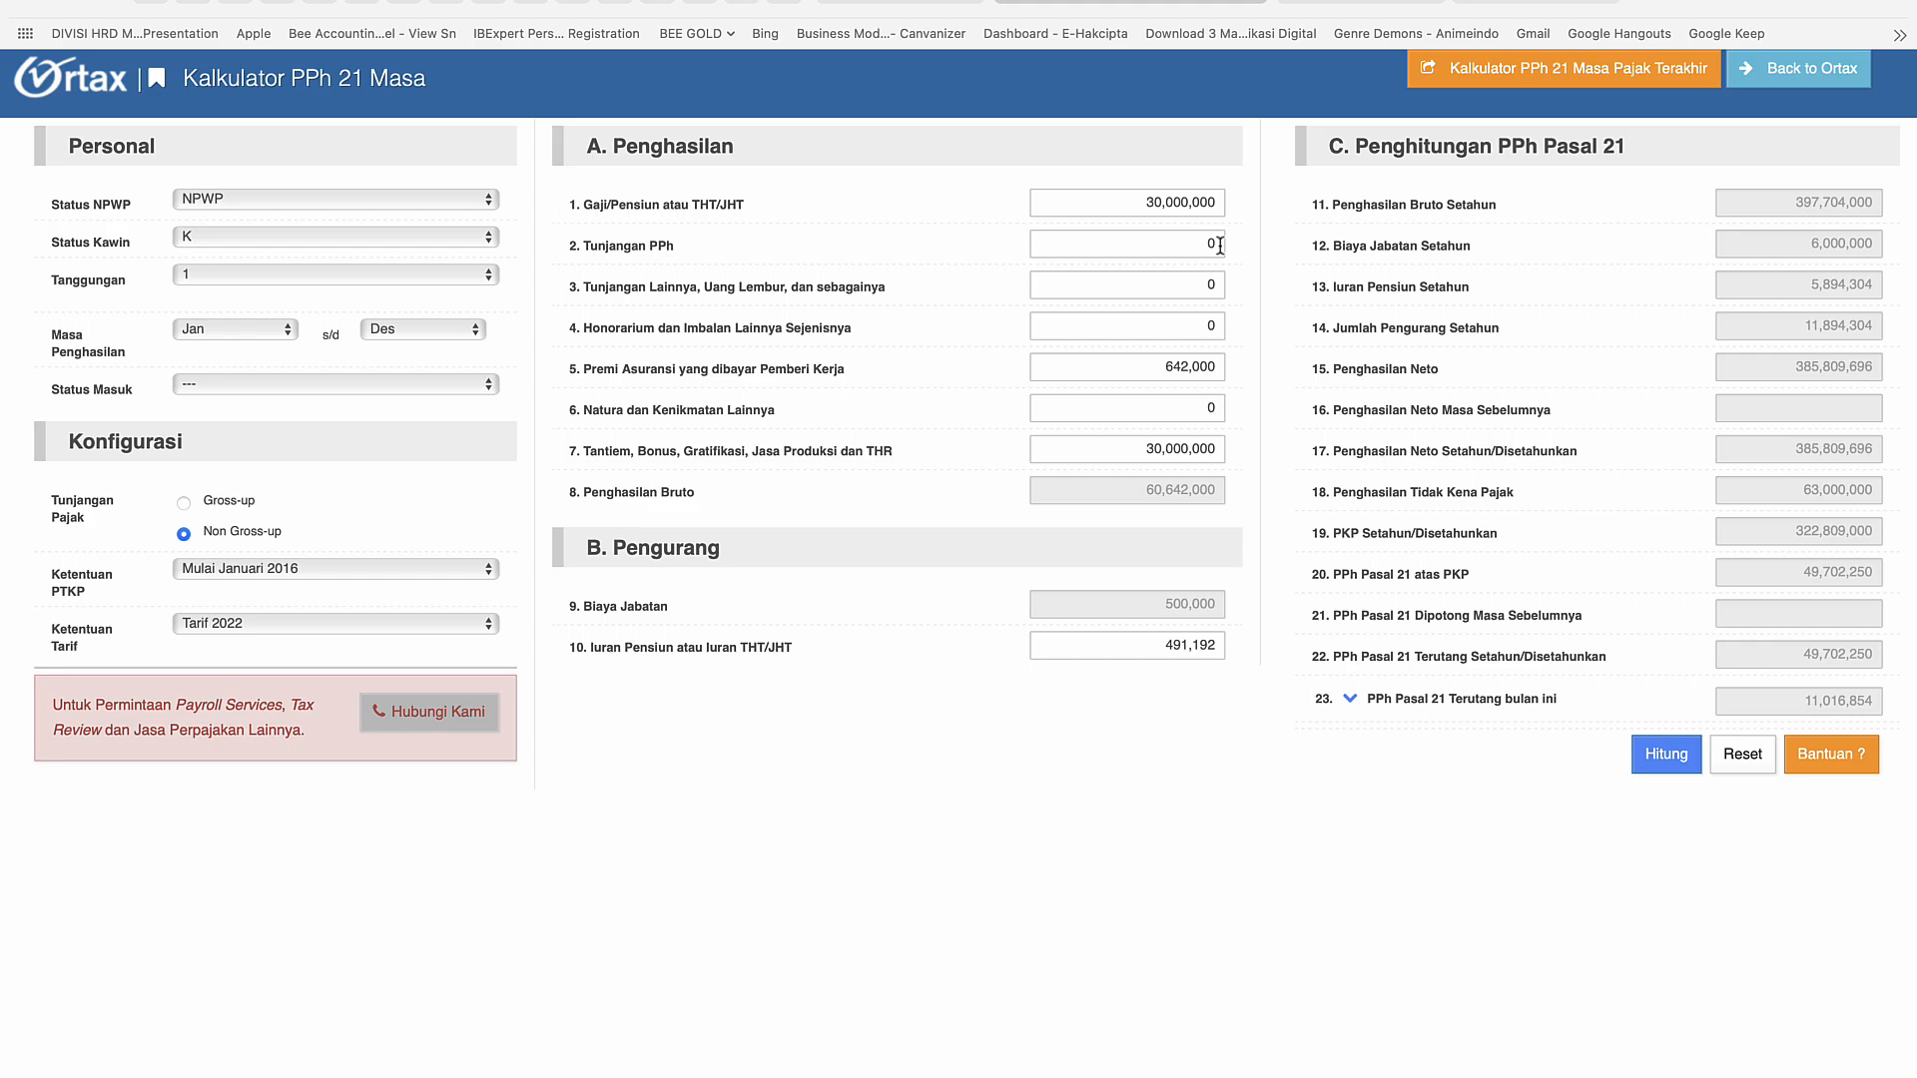
{"action": "left_click", "coordinate": [1186, 651]}
{"action": "left_click", "coordinate": [1187, 442]}
Step: Switch to the KALKULATOR PPH 21 workbook in Excel and check the first employee's PPH 21 BULAN INI cell, AA7
{"action": "key", "text": "ctrl+Left"}
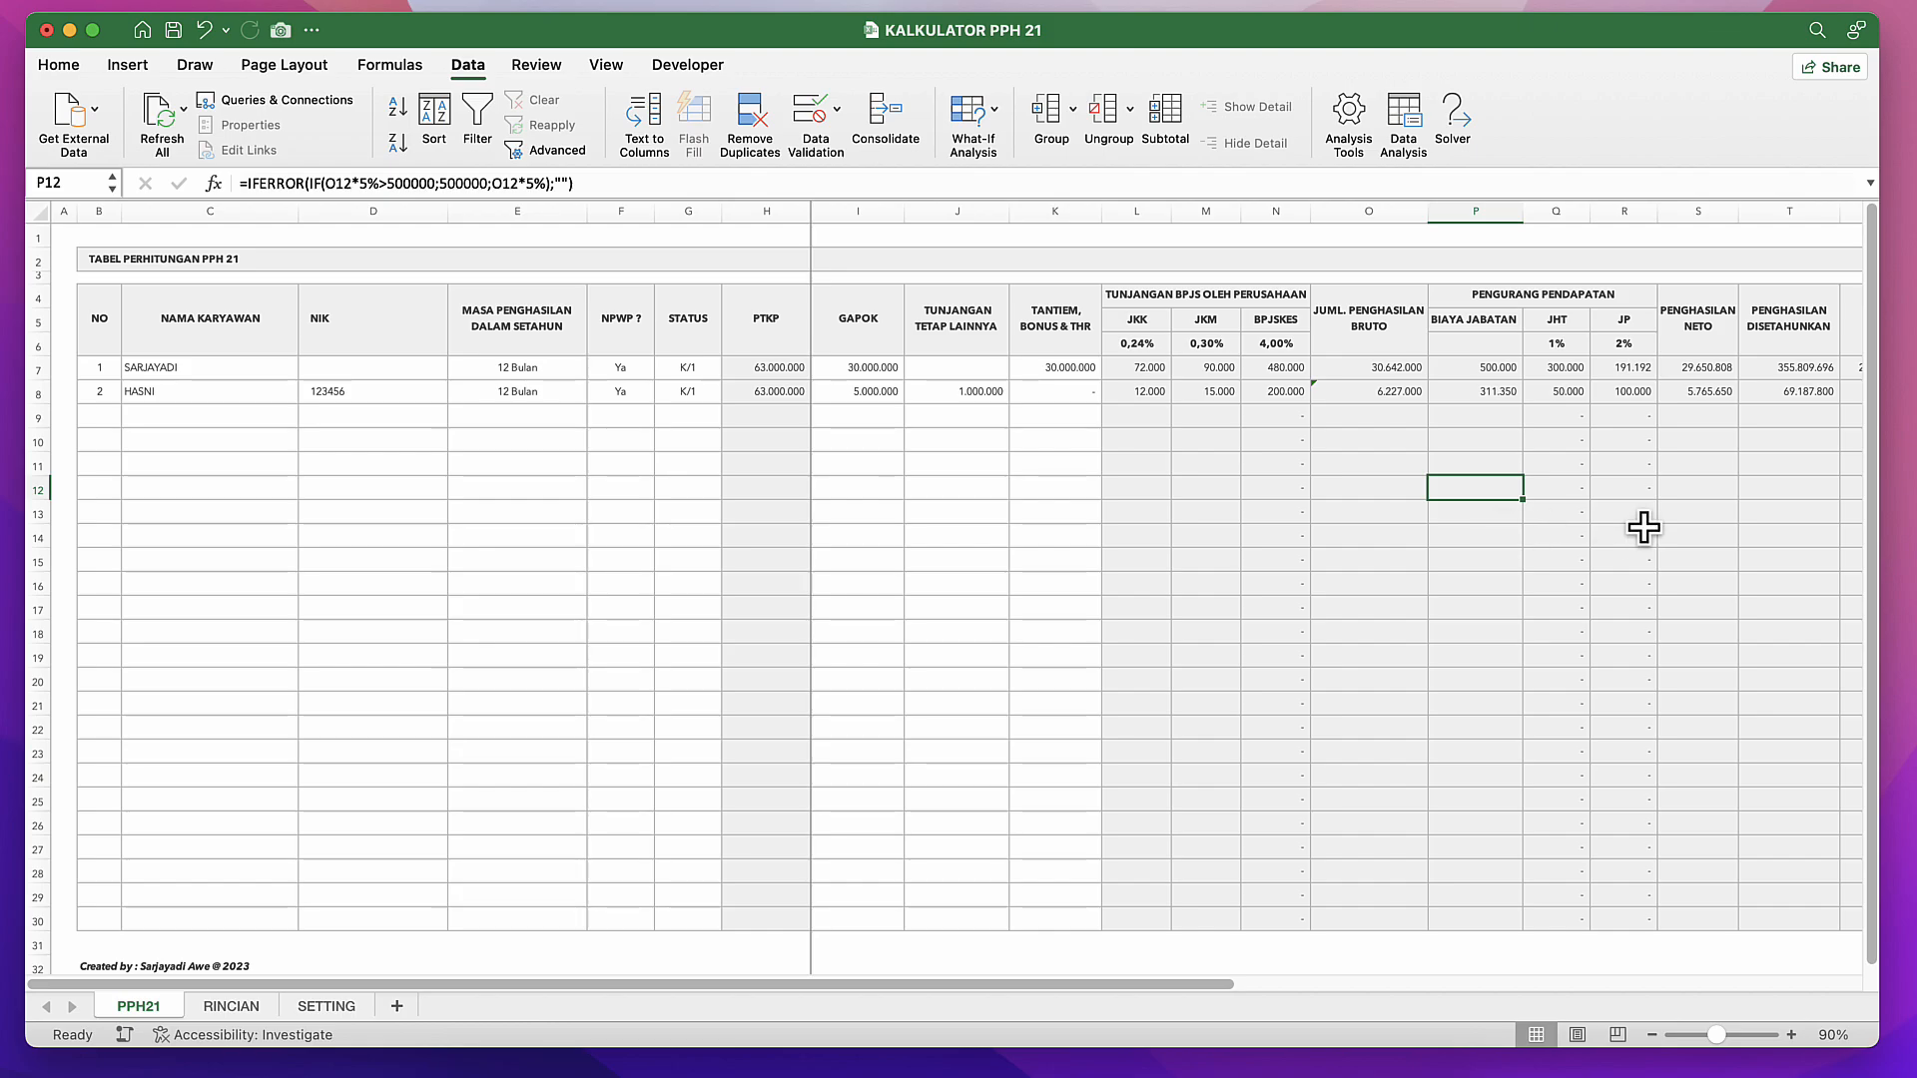
{"action": "scroll", "coordinate": [1643, 528], "scroll_direction": "right", "scroll_amount": 8}
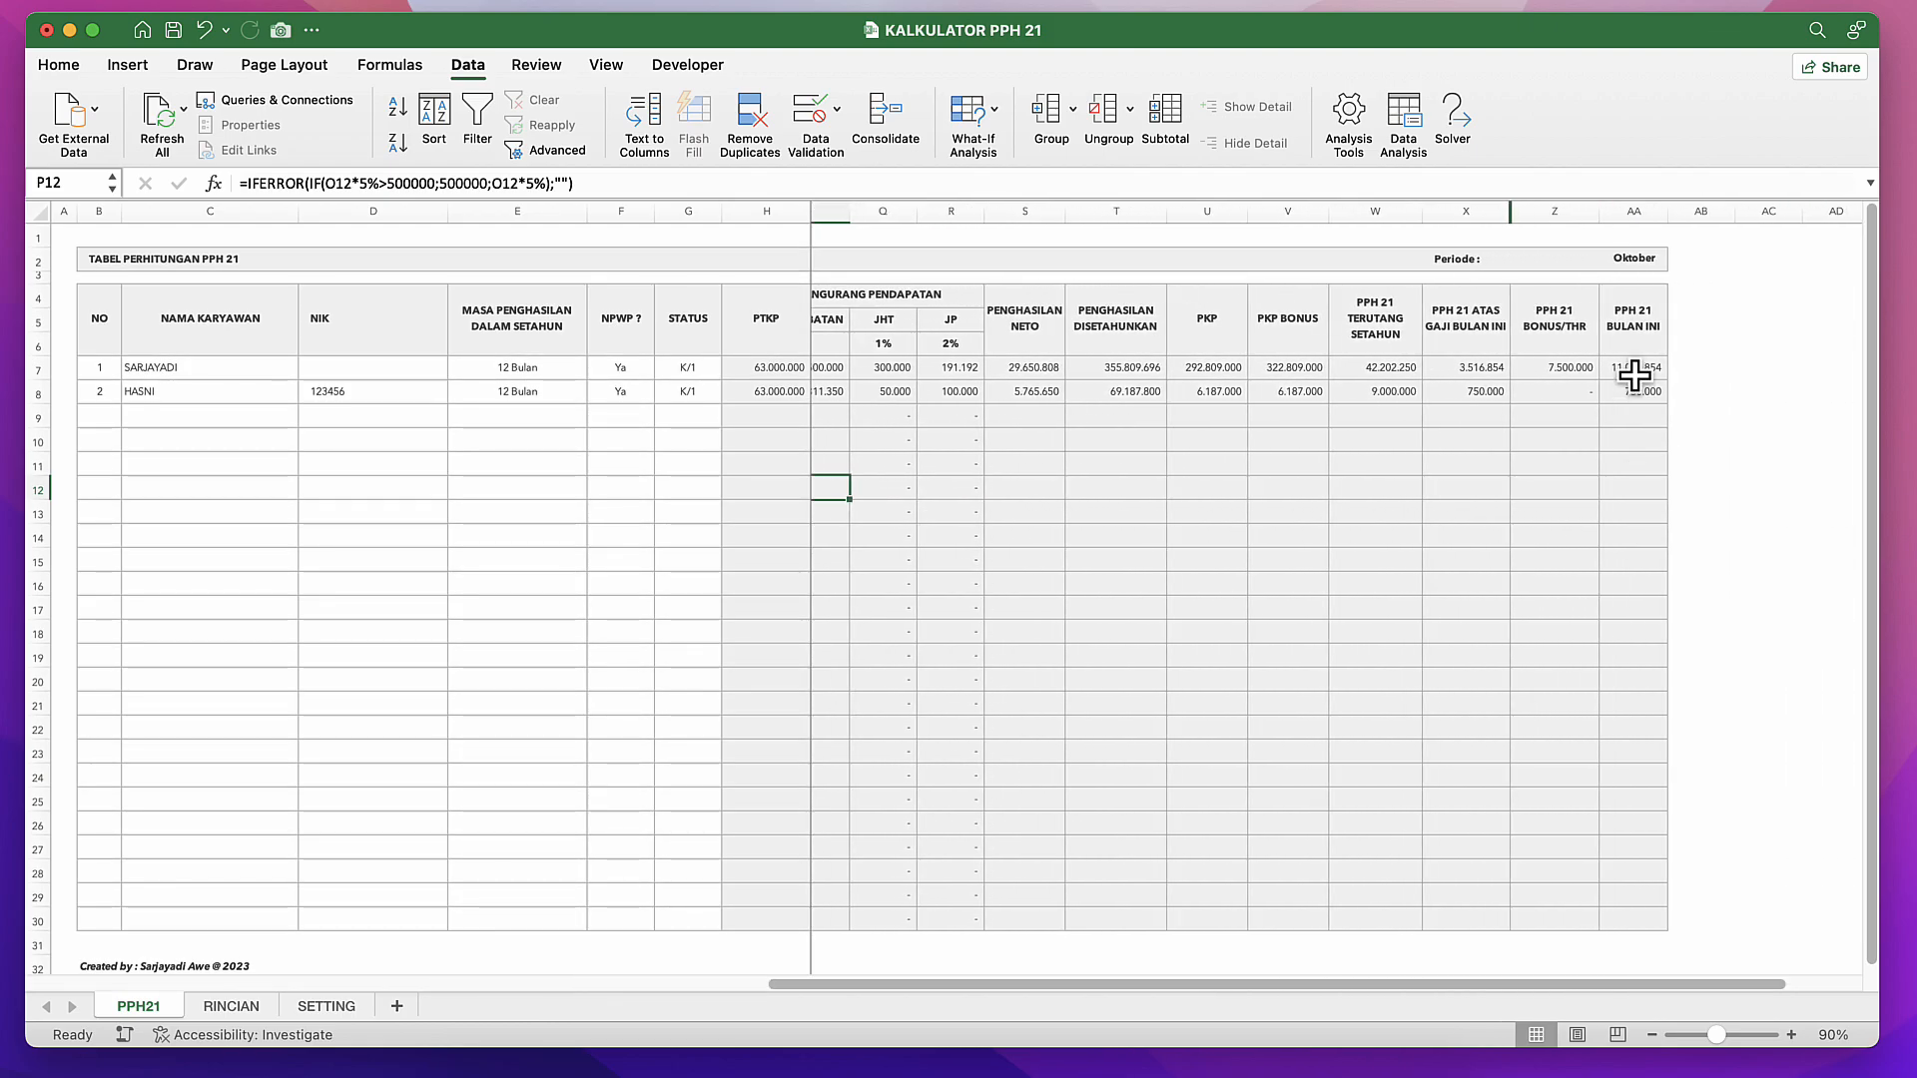
{"action": "left_click", "coordinate": [1635, 377]}
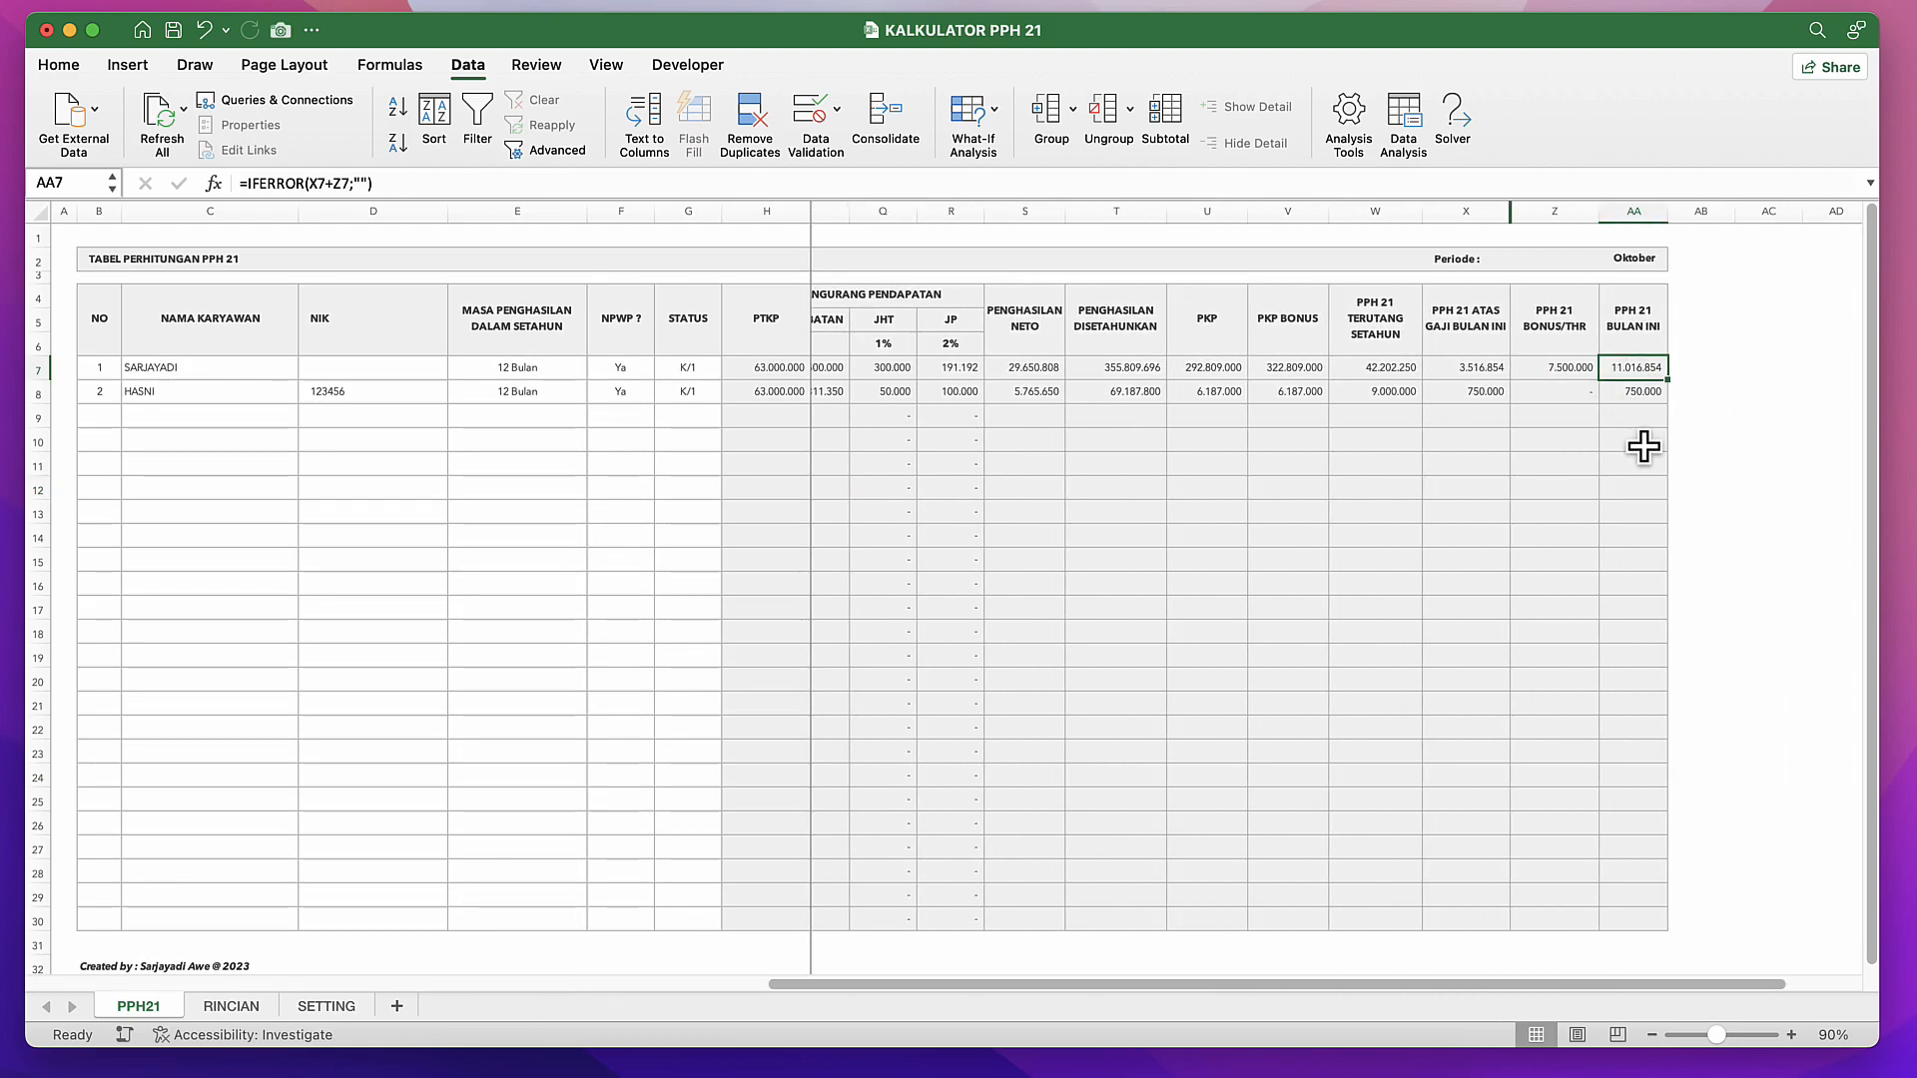
{"action": "scroll", "coordinate": [1328, 570], "scroll_direction": "left", "scroll_amount": 8}
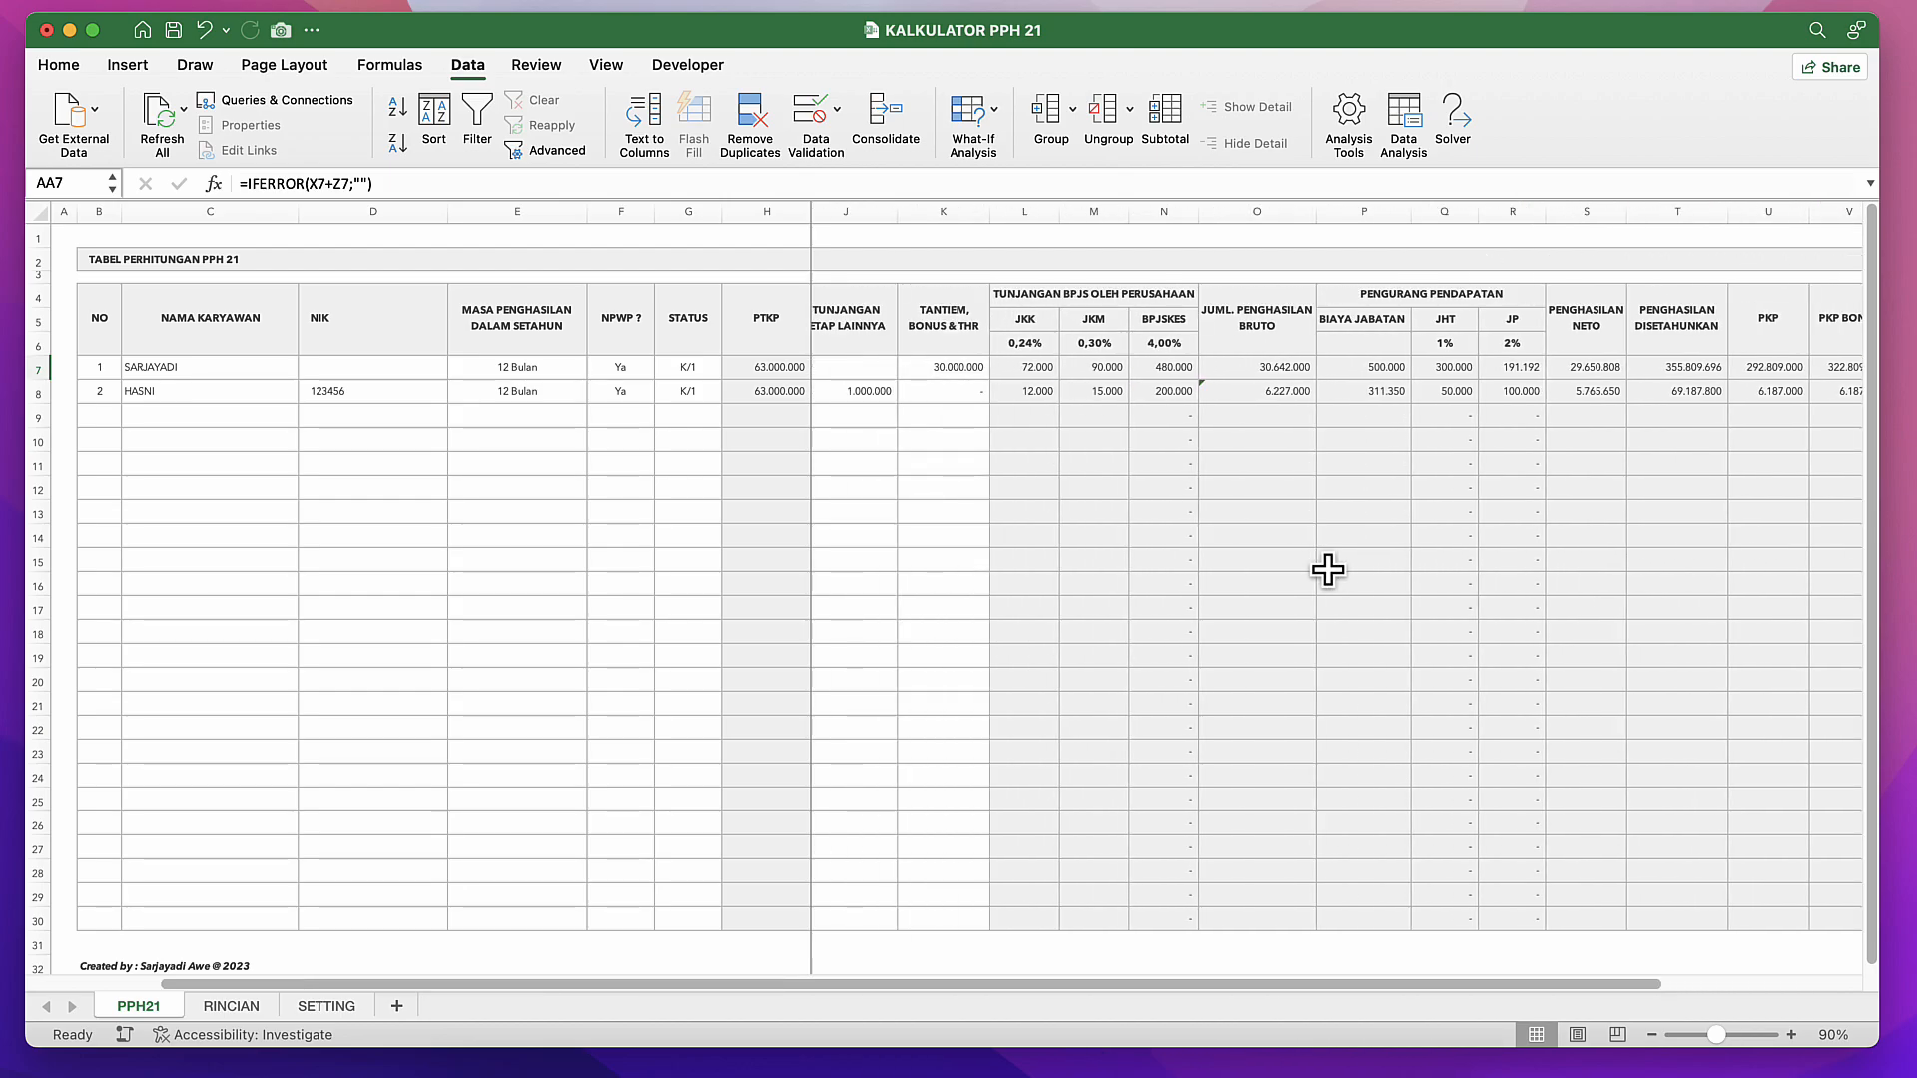
Step: Switch back to Safari and compare the Ortax employer-paid insurance premium field with the allowances in the Kalkulator-Pajak form
{"action": "key", "text": "ctrl+Right"}
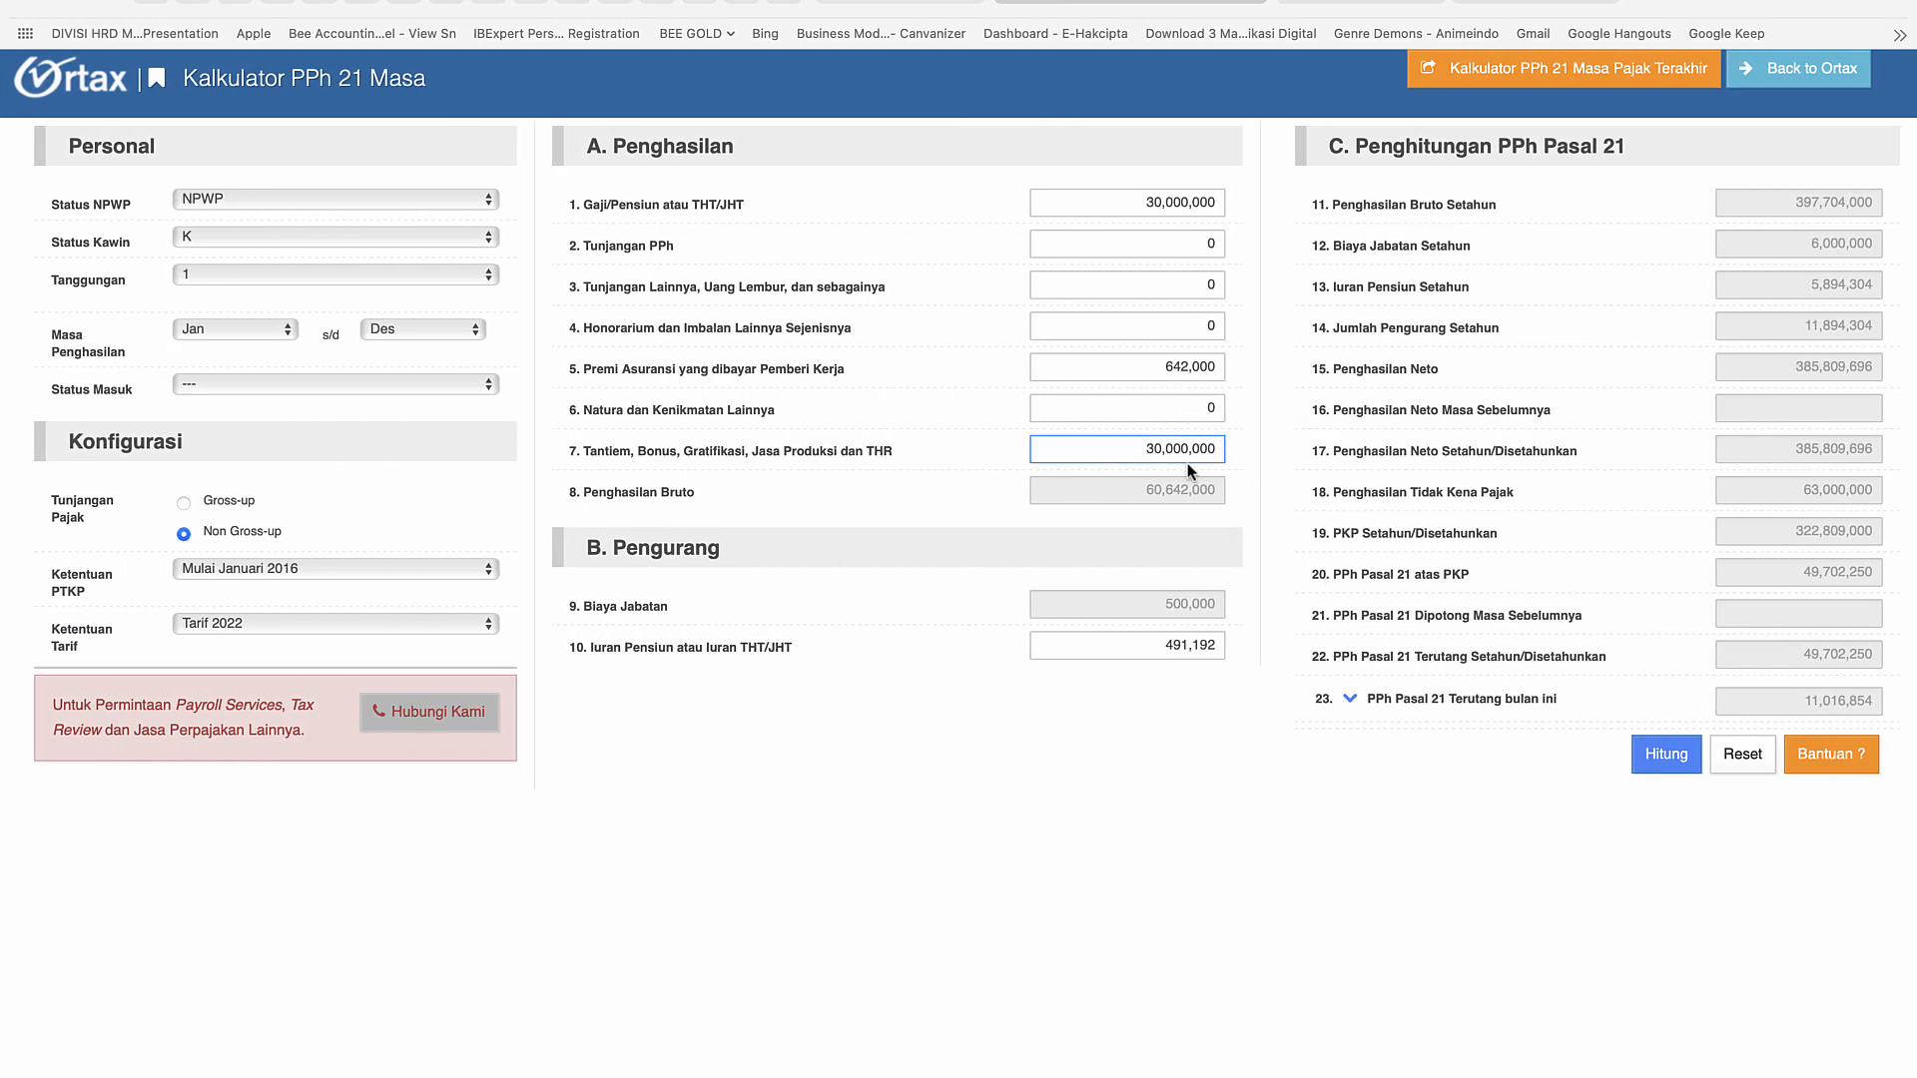
{"action": "left_click", "coordinate": [1177, 369]}
{"action": "left_click", "coordinate": [987, 384]}
{"action": "left_click", "coordinate": [940, 3]}
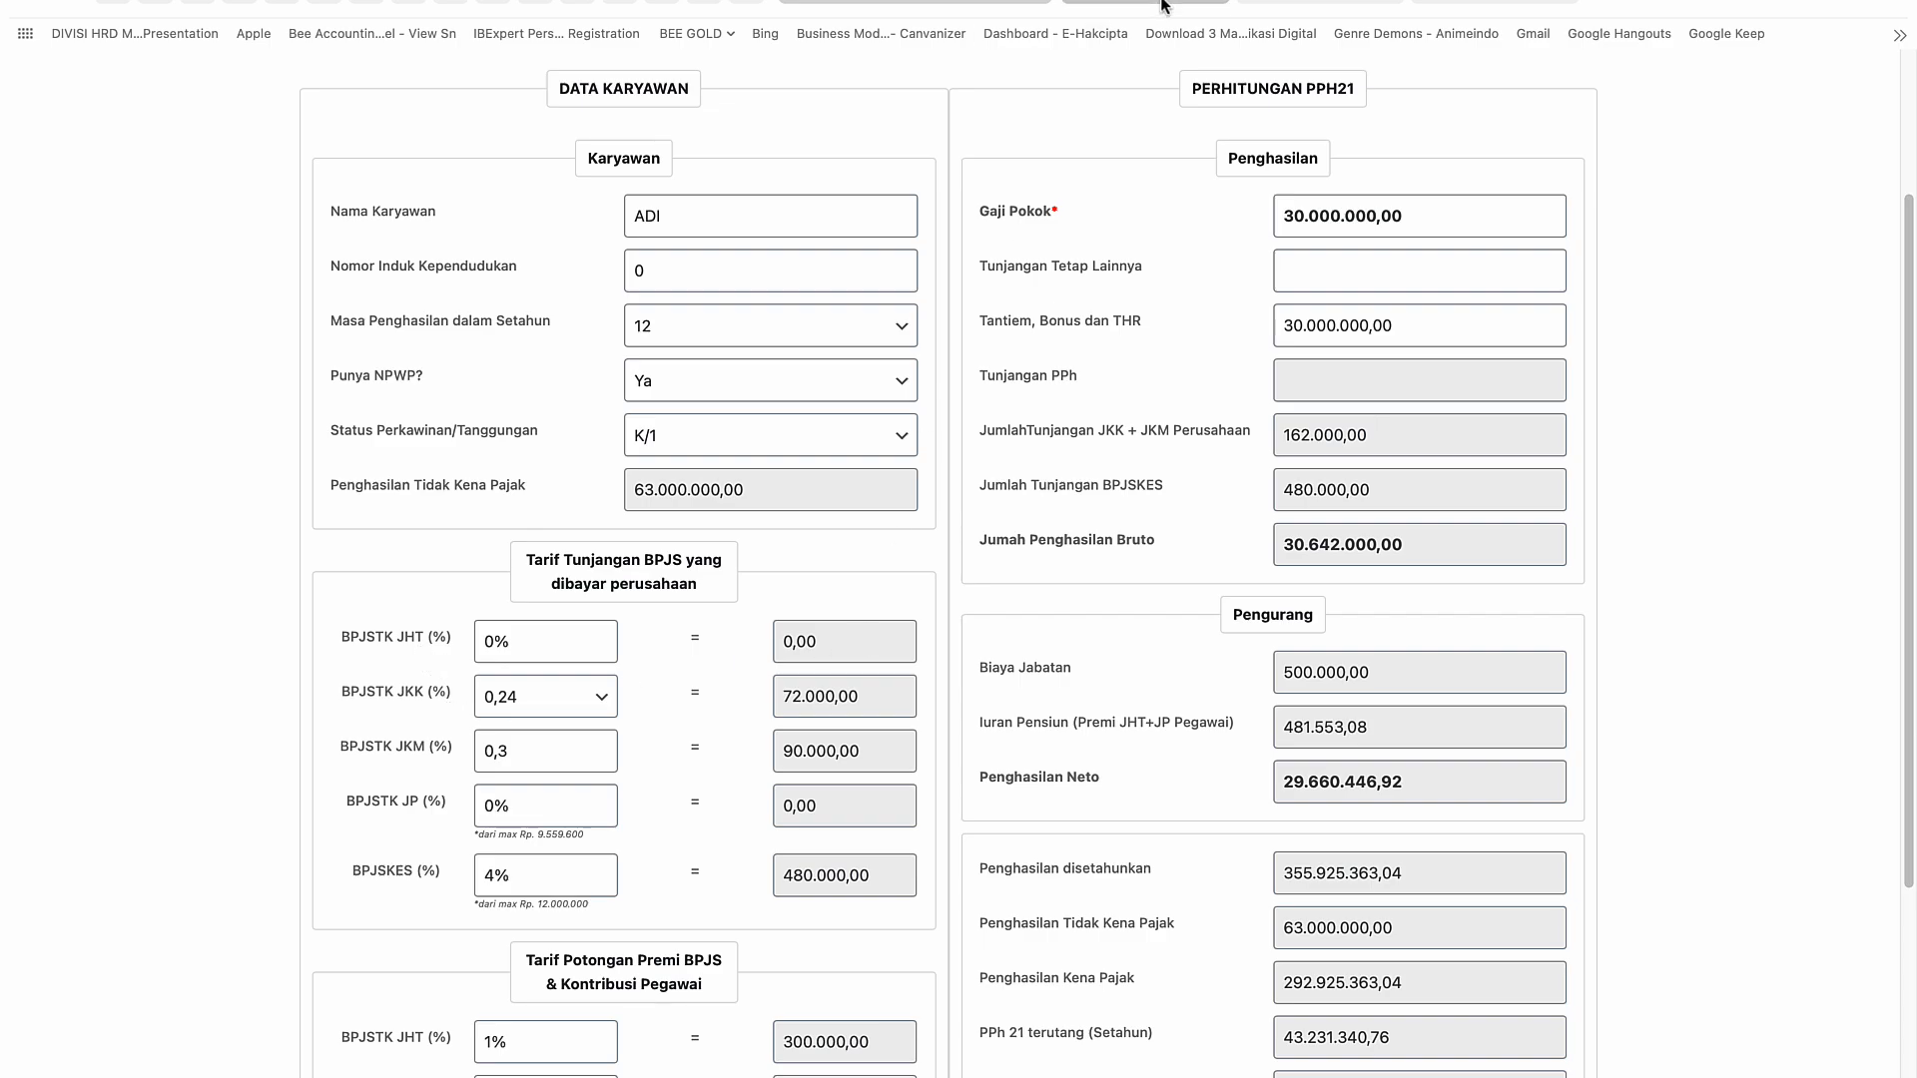
{"action": "mouse_move", "coordinate": [1167, 4]}
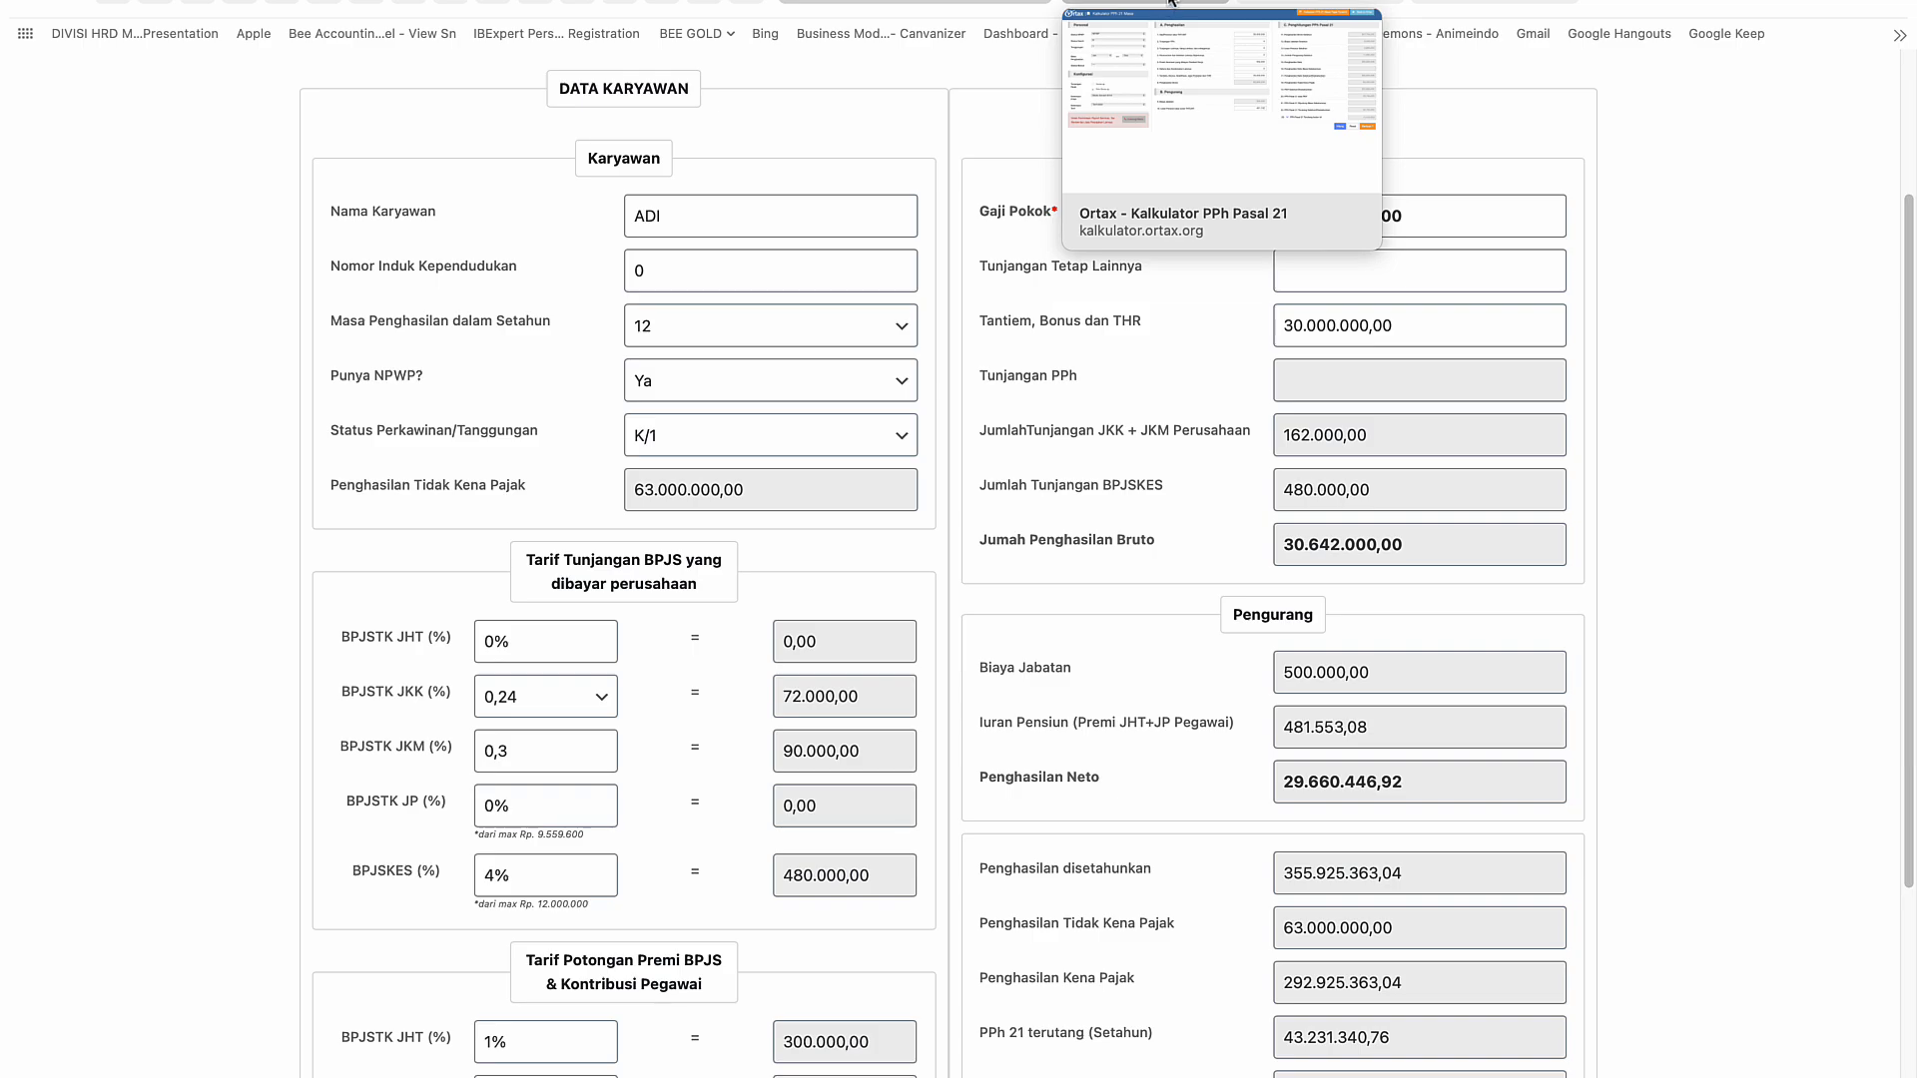
{"action": "left_click", "coordinate": [1170, 4]}
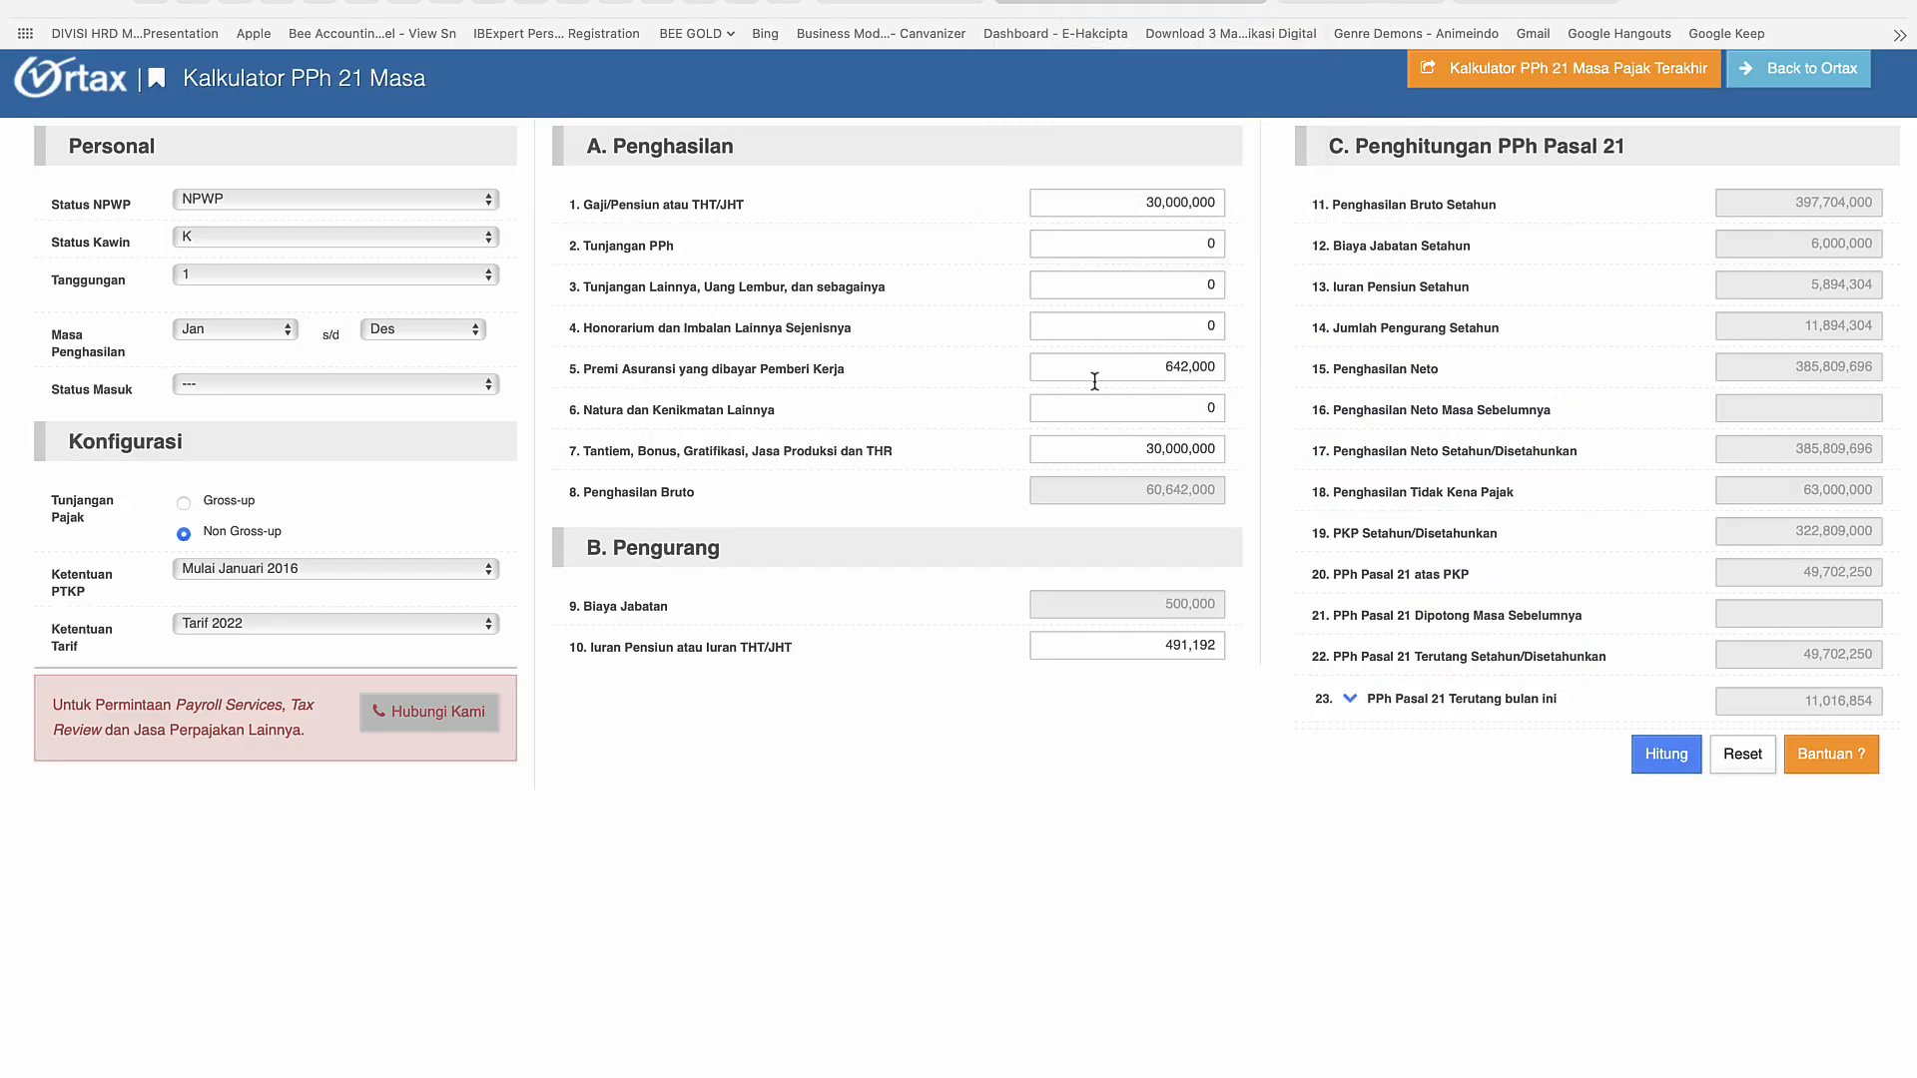
Step: Go through income fields 1 to 5 of the Ortax calculator, from Gaji/Pensiun to Premi Asuransi
{"action": "left_click", "coordinate": [1187, 332]}
{"action": "left_click", "coordinate": [1179, 212]}
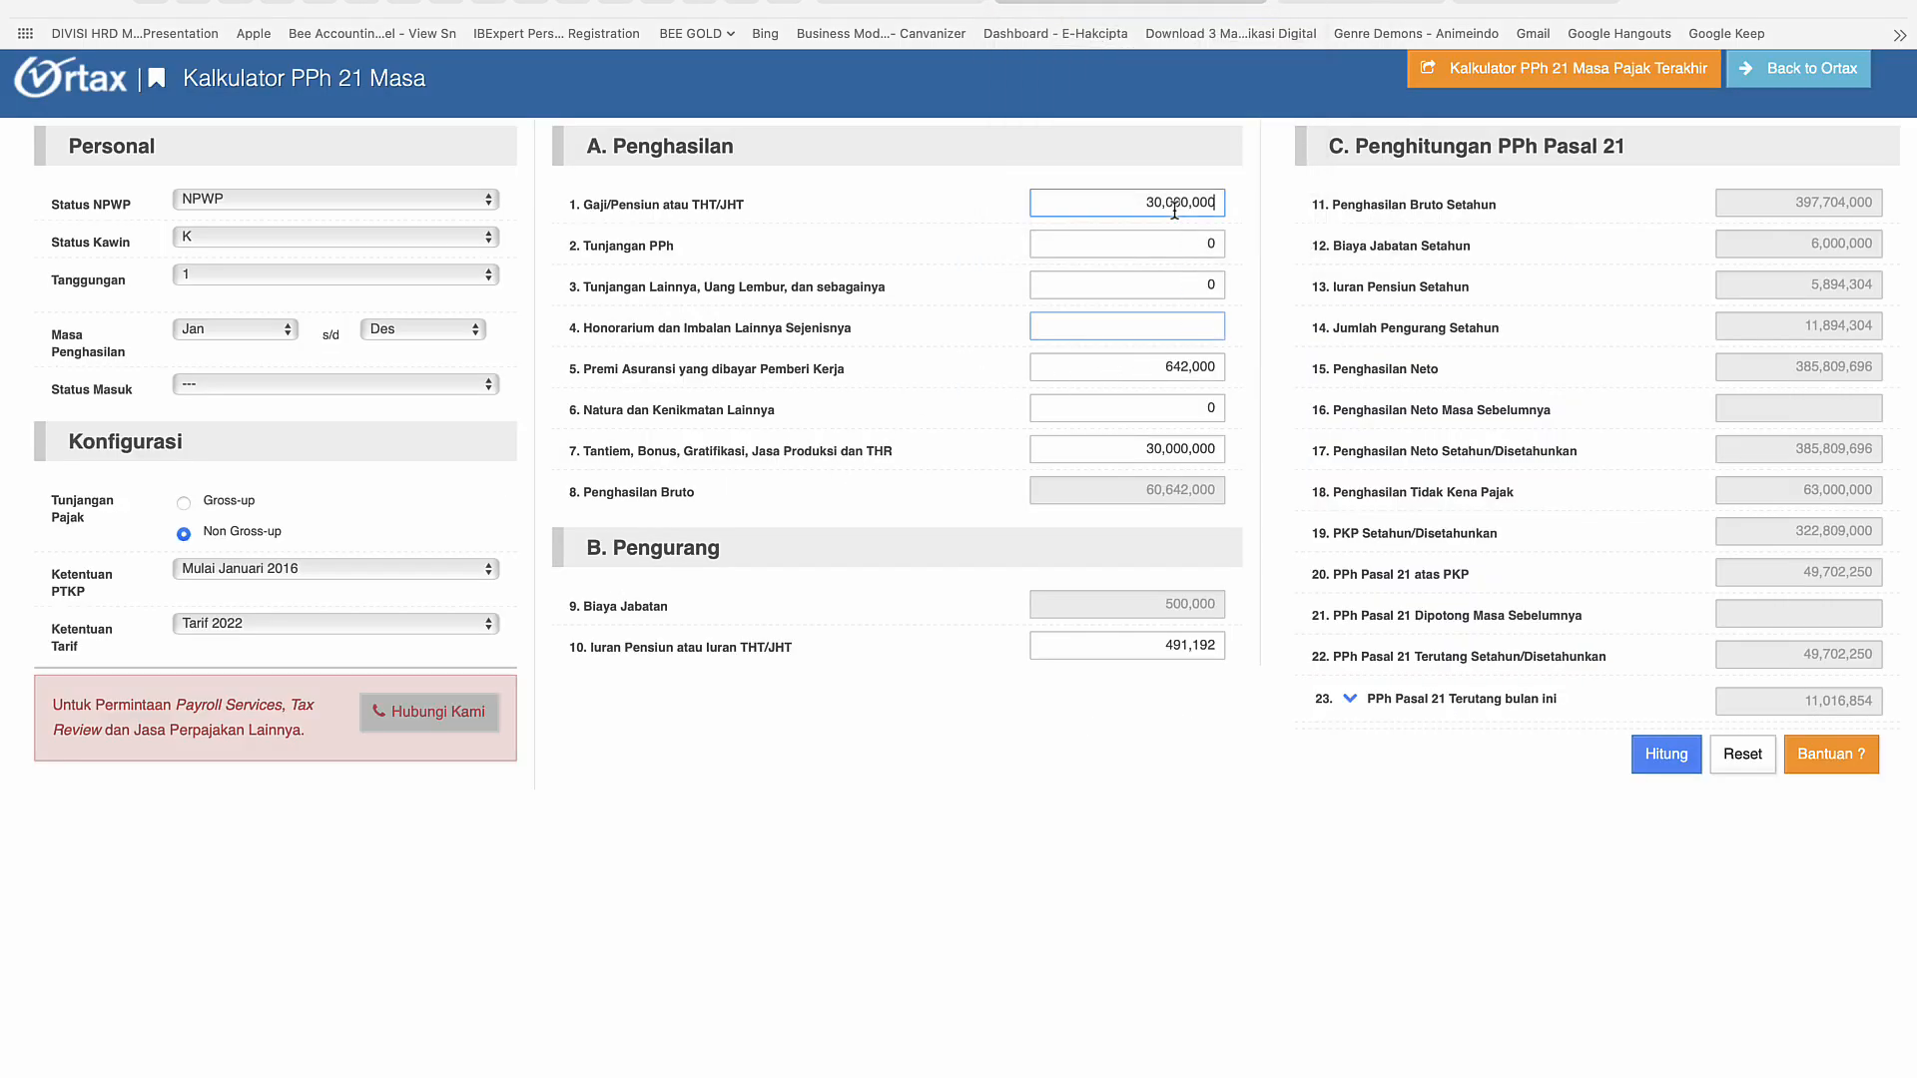
{"action": "left_click", "coordinate": [1176, 249]}
{"action": "left_click", "coordinate": [1185, 288]}
{"action": "left_click", "coordinate": [1191, 325]}
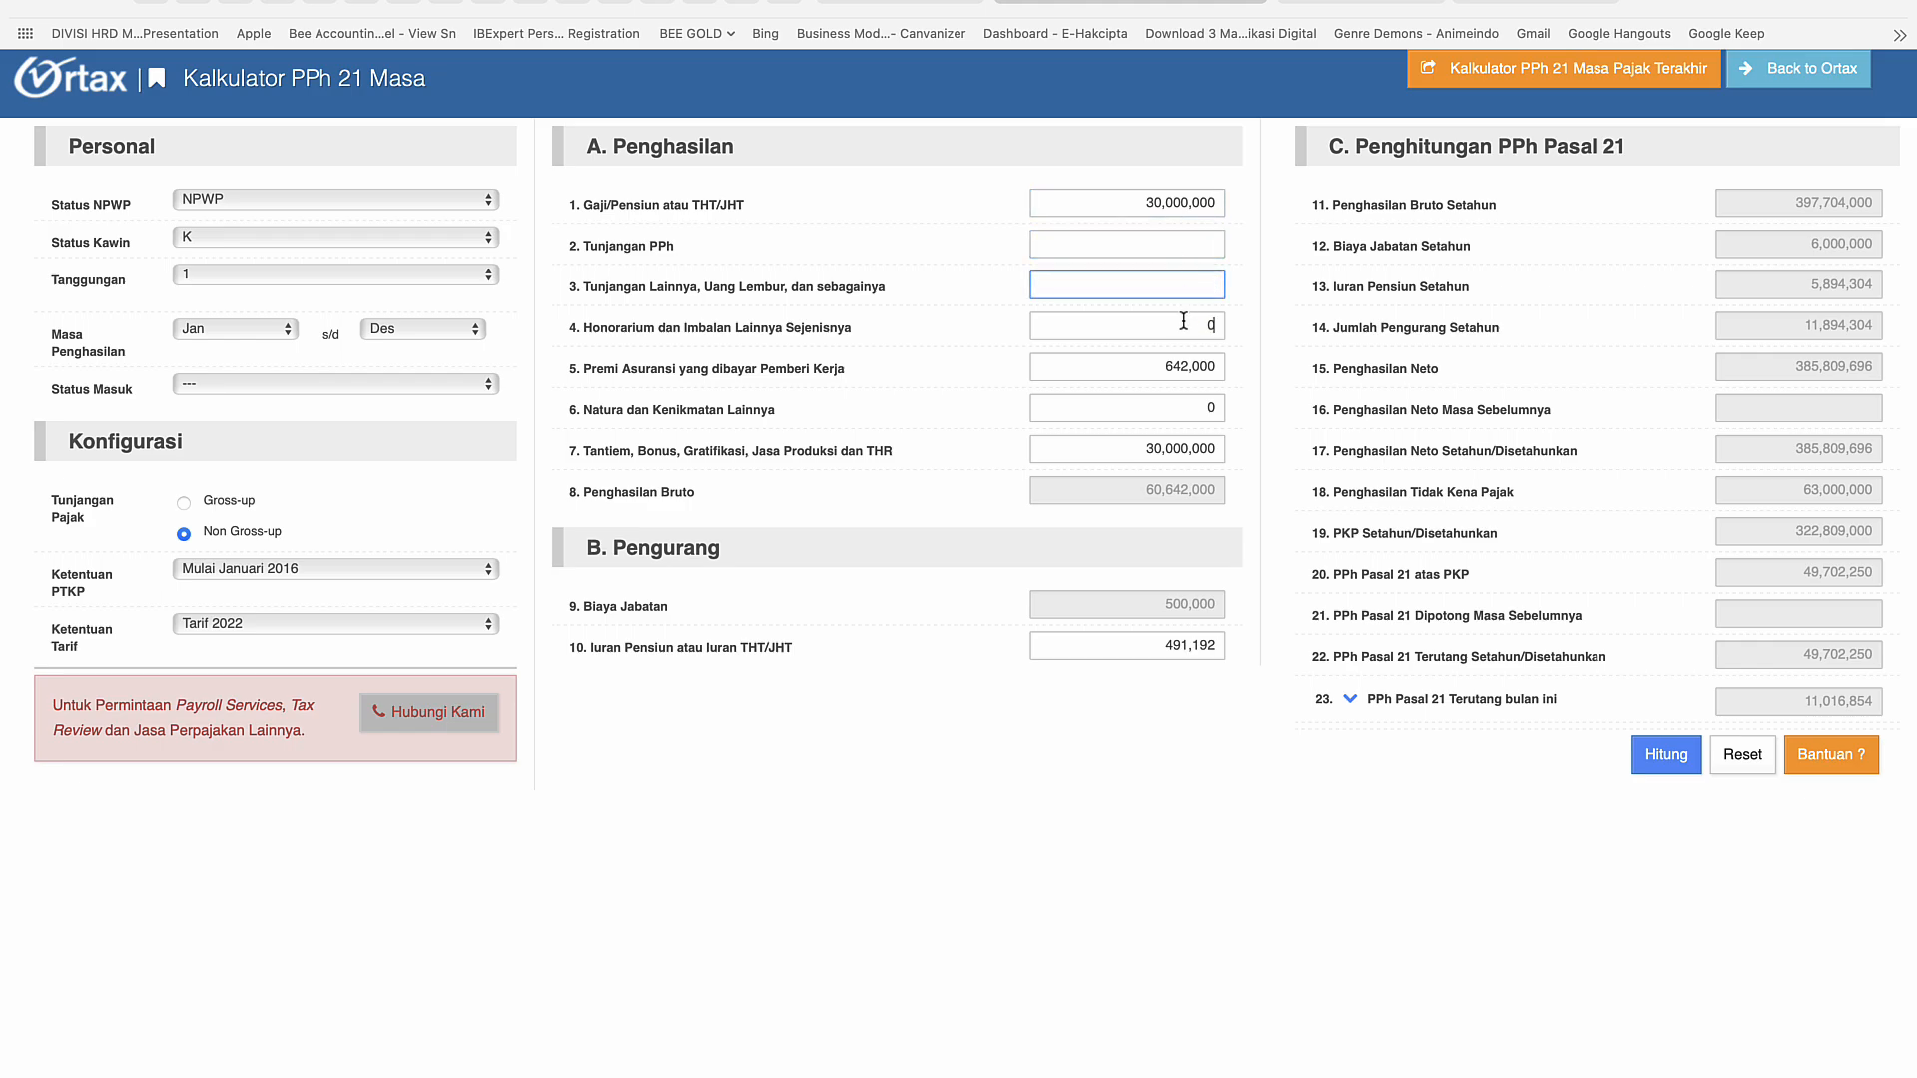
{"action": "left_click", "coordinate": [1171, 371]}
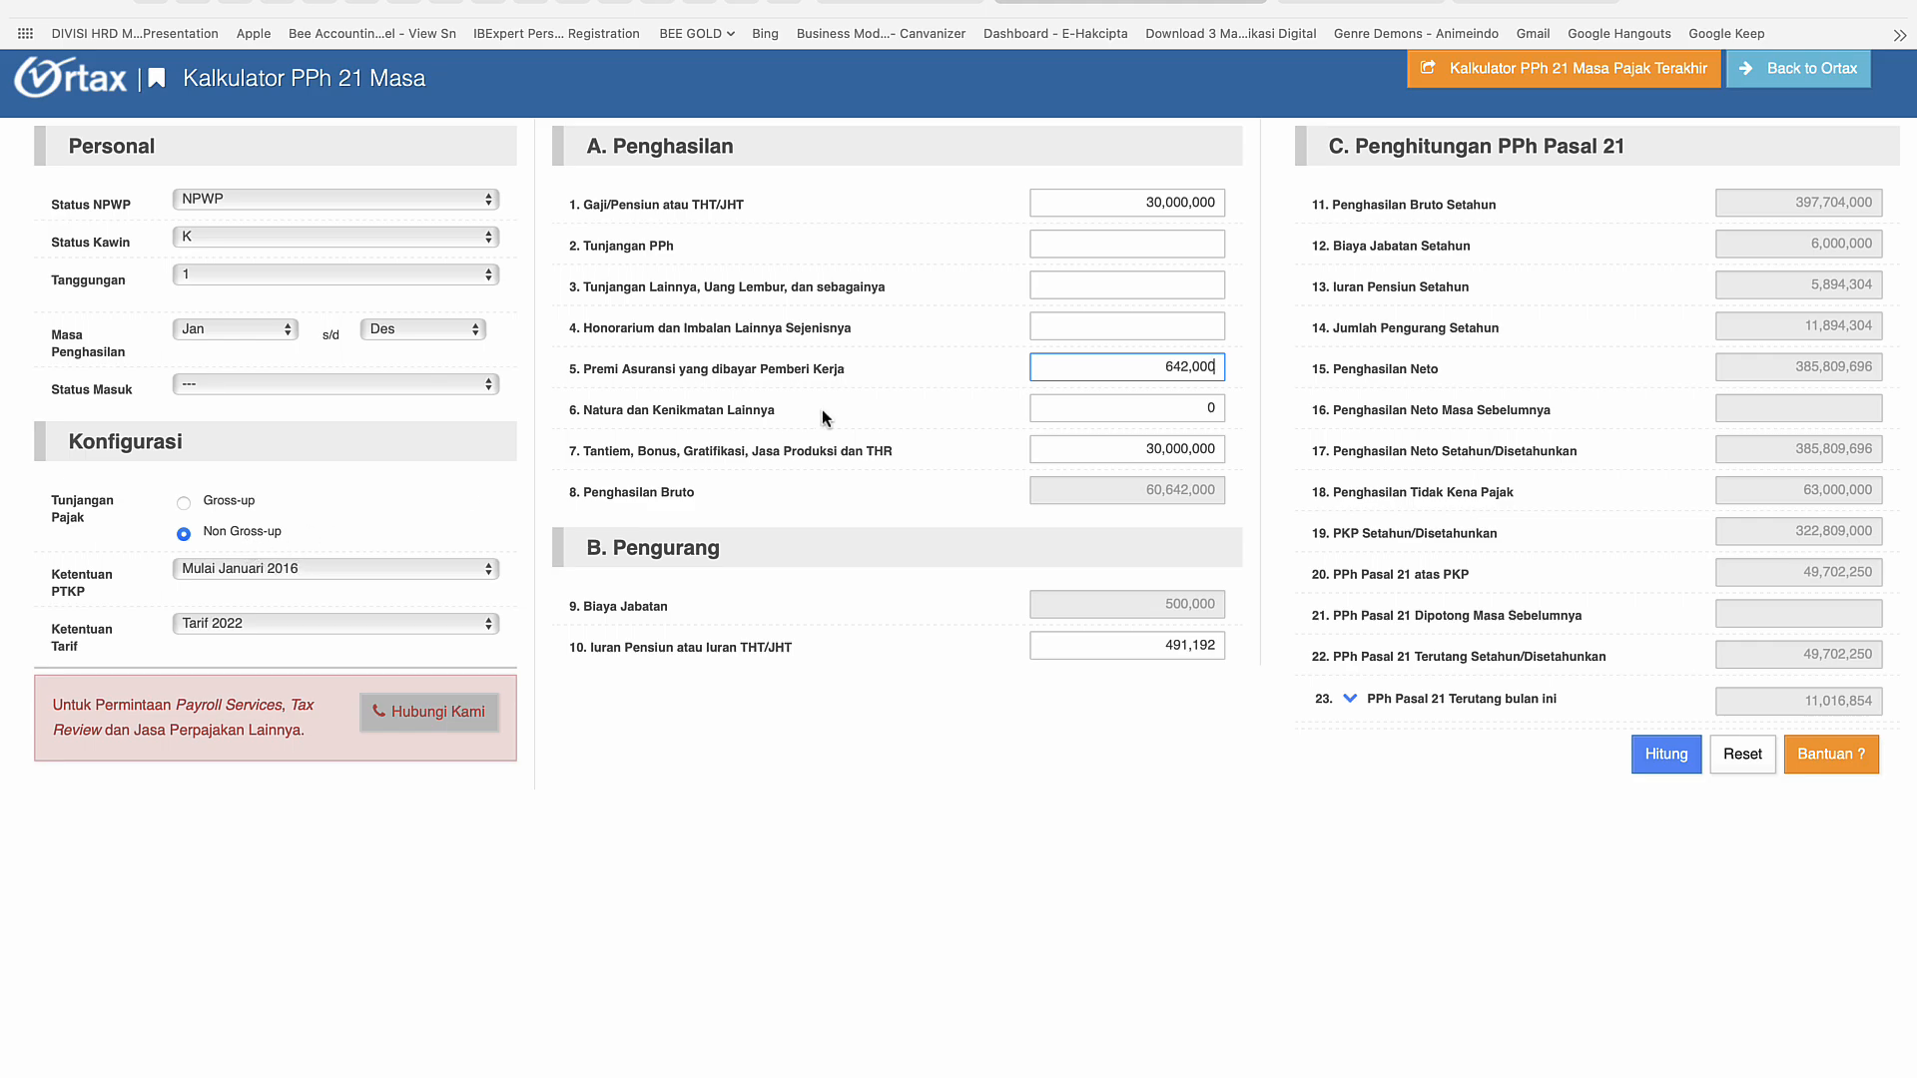
Step: Switch to the Excel workbook and inspect the TANTIEM, BONUS & THR column and its header in the PPH21 sheet
{"action": "key", "text": "ctrl+Left"}
{"action": "left_click", "coordinate": [964, 487]}
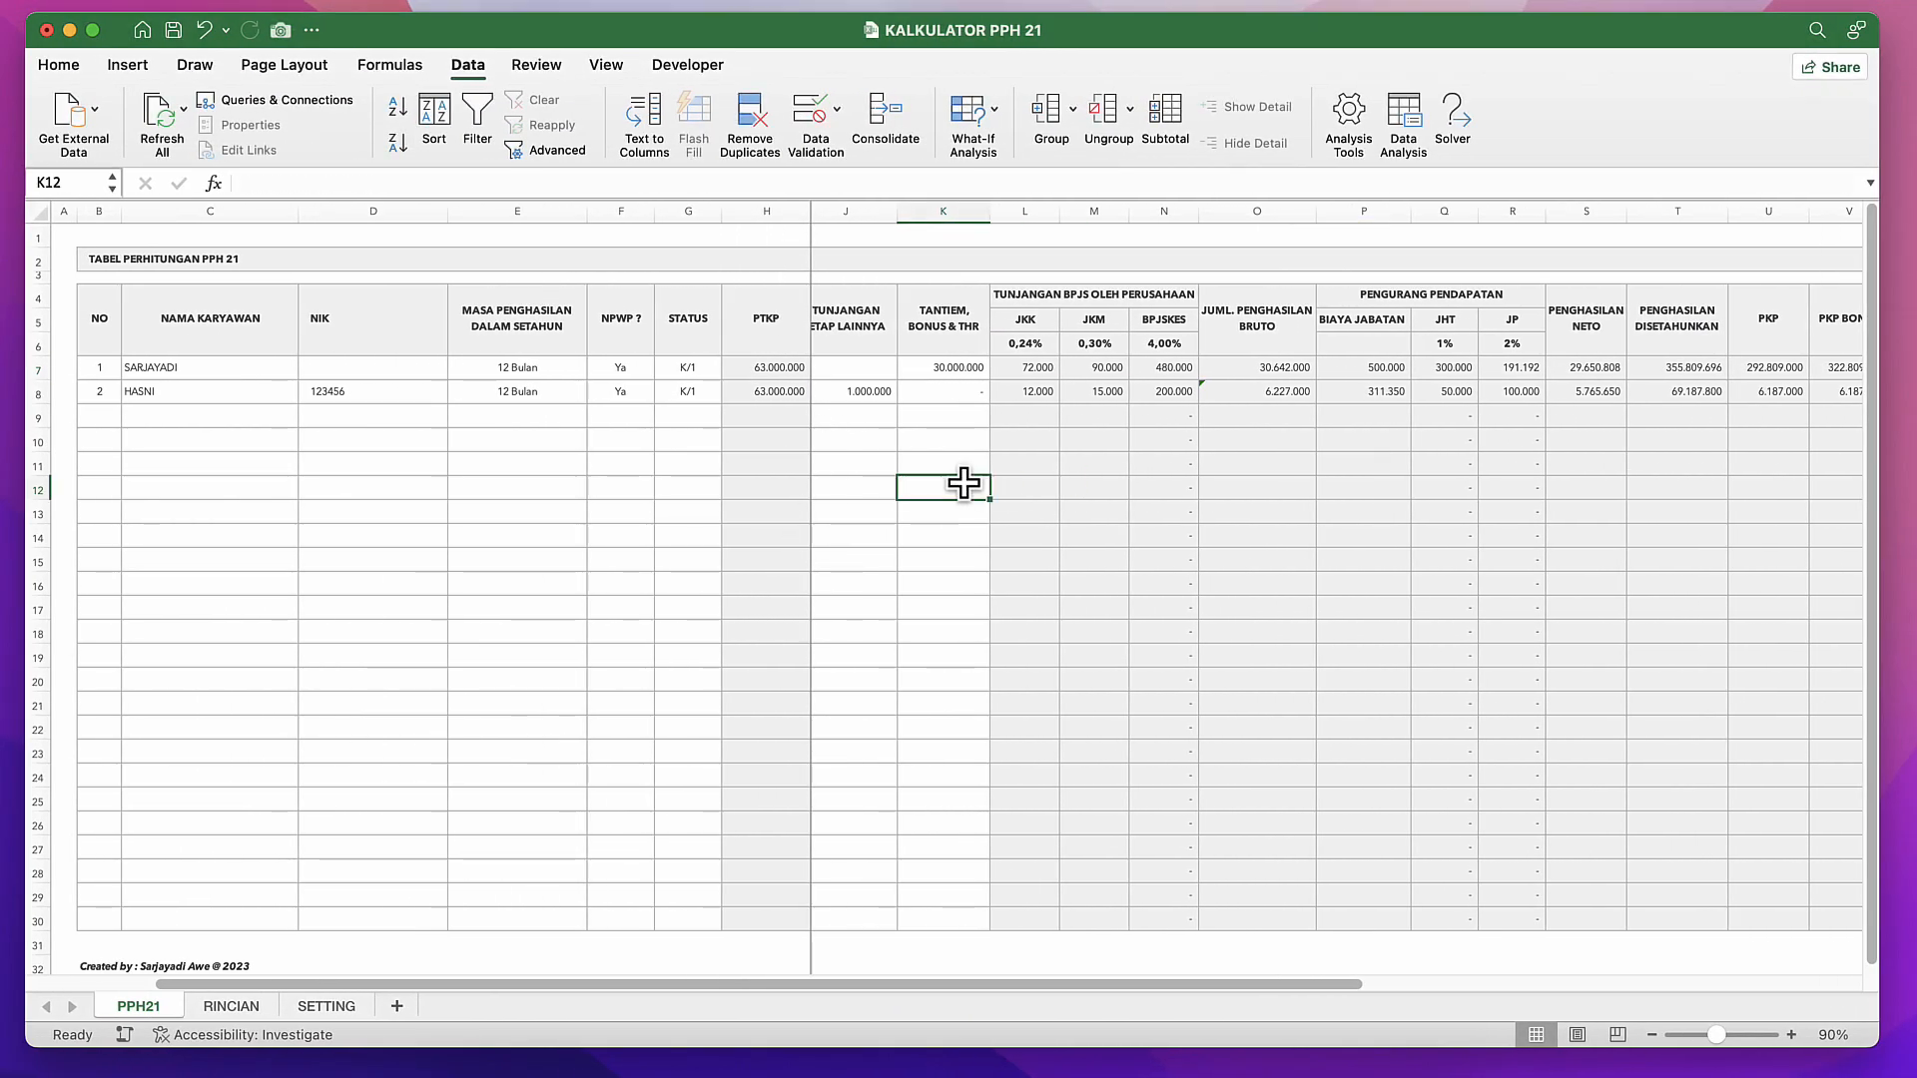
{"action": "left_click", "coordinate": [944, 394]}
{"action": "left_click", "coordinate": [911, 341]}
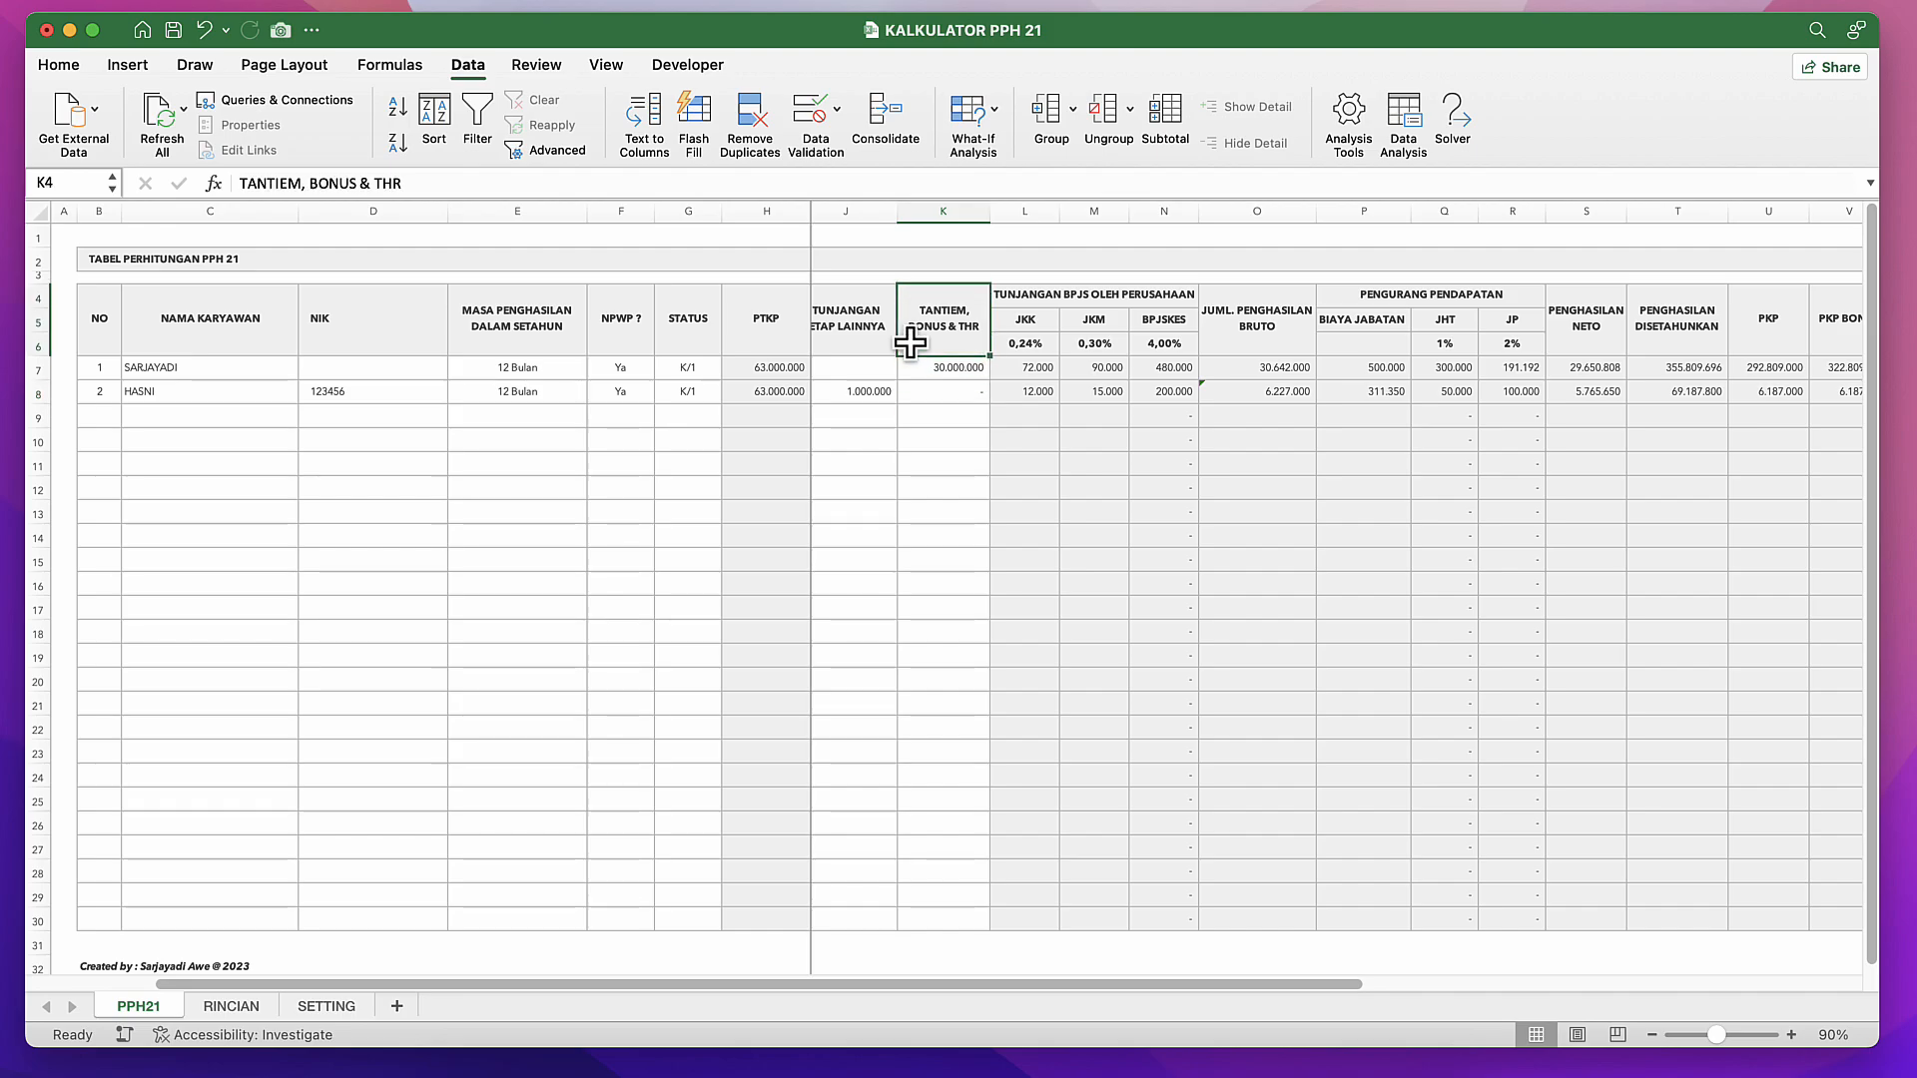
Step: Check the Ortax employer-paid insurance premium field in Safari and open the Google results for "maksimal pendapatan untuk bpjs kesehatan"
{"action": "left_click", "coordinate": [959, 392]}
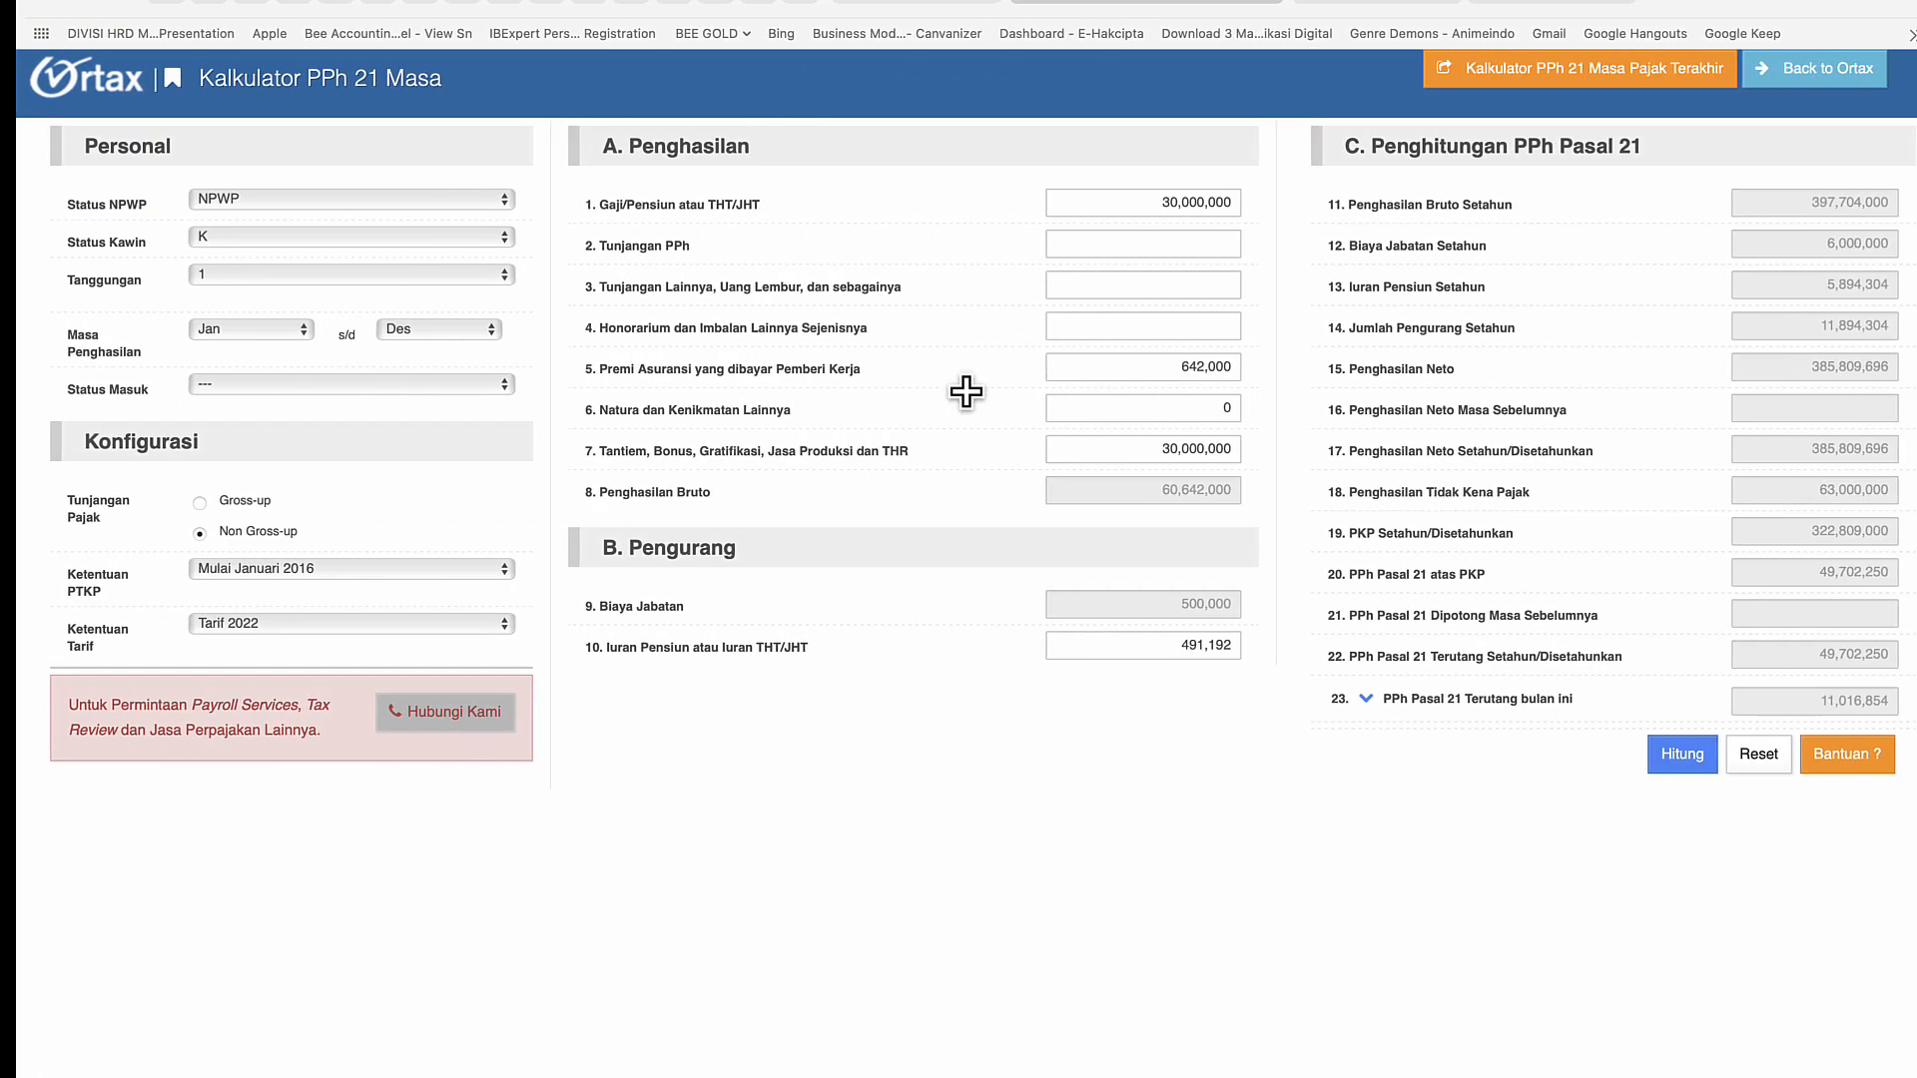
{"action": "left_click", "coordinate": [1198, 370]}
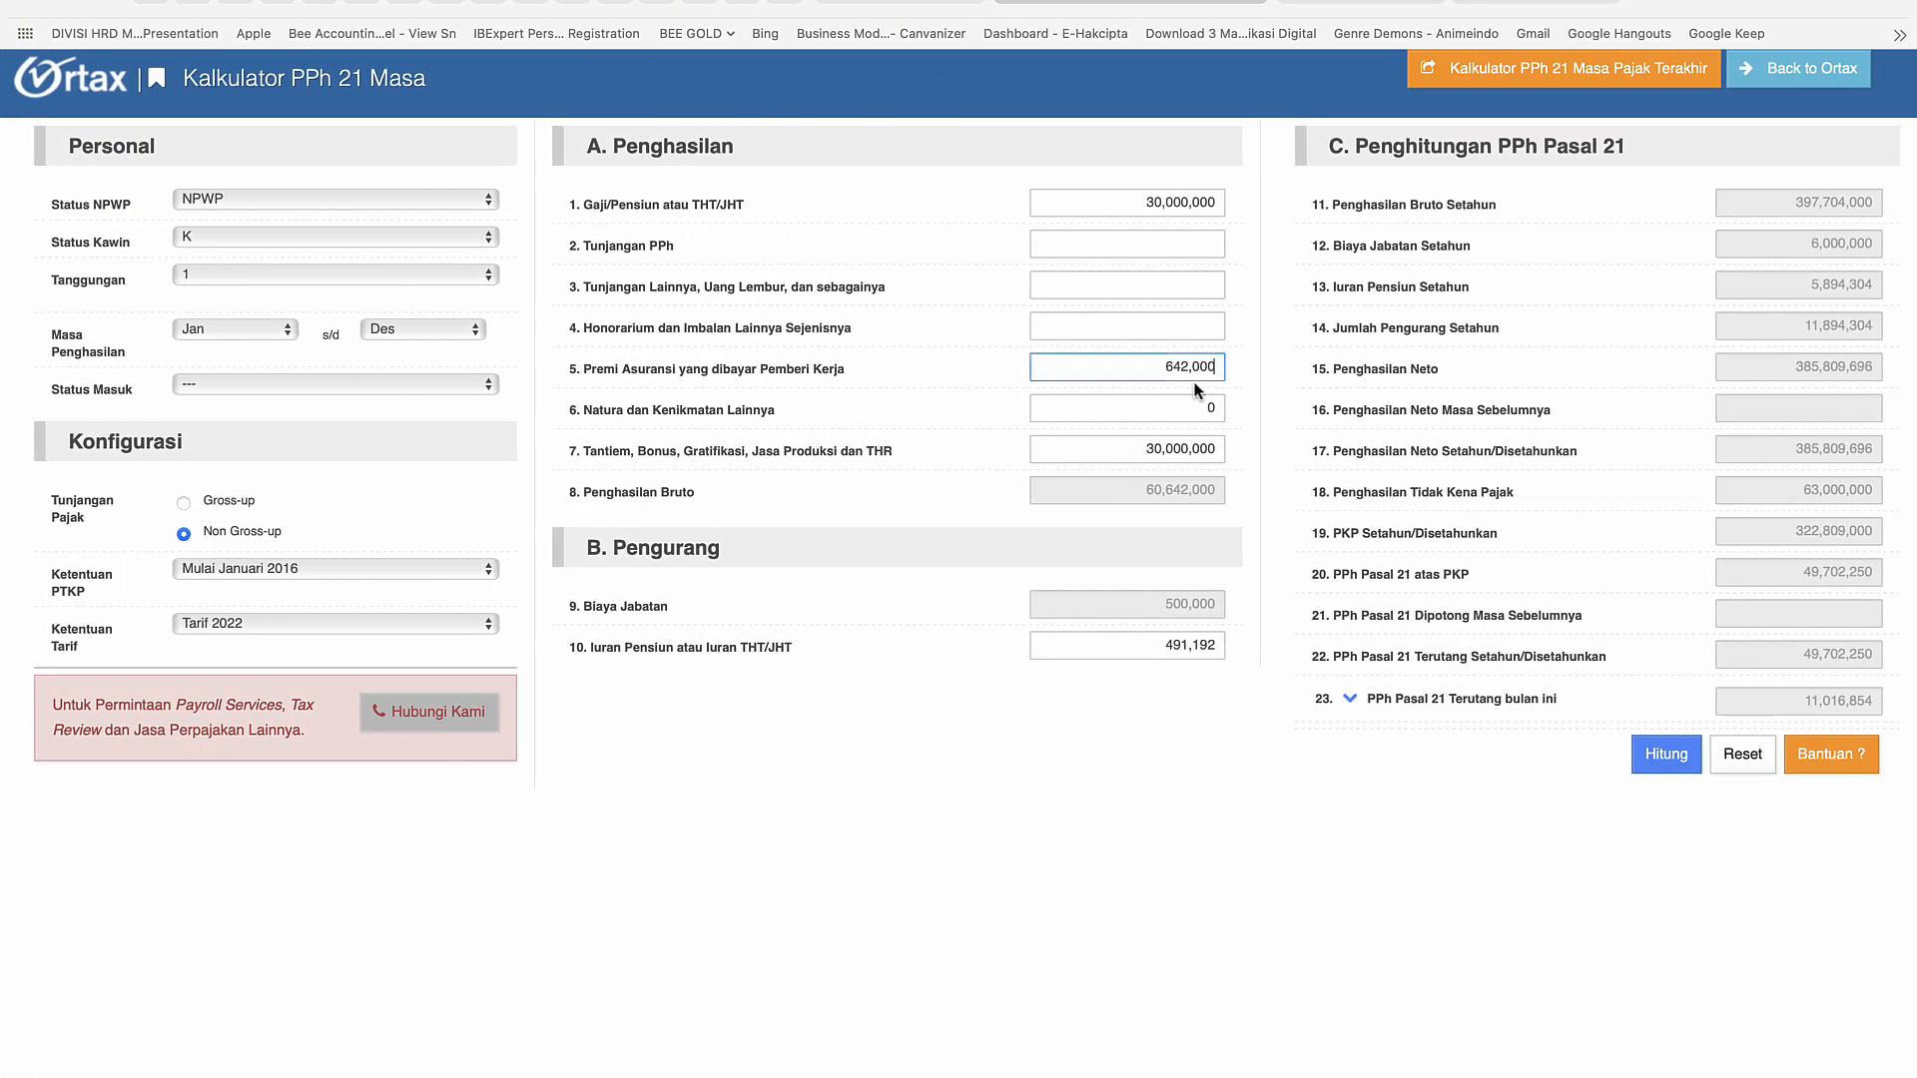
{"action": "left_click", "coordinate": [1352, 3]}
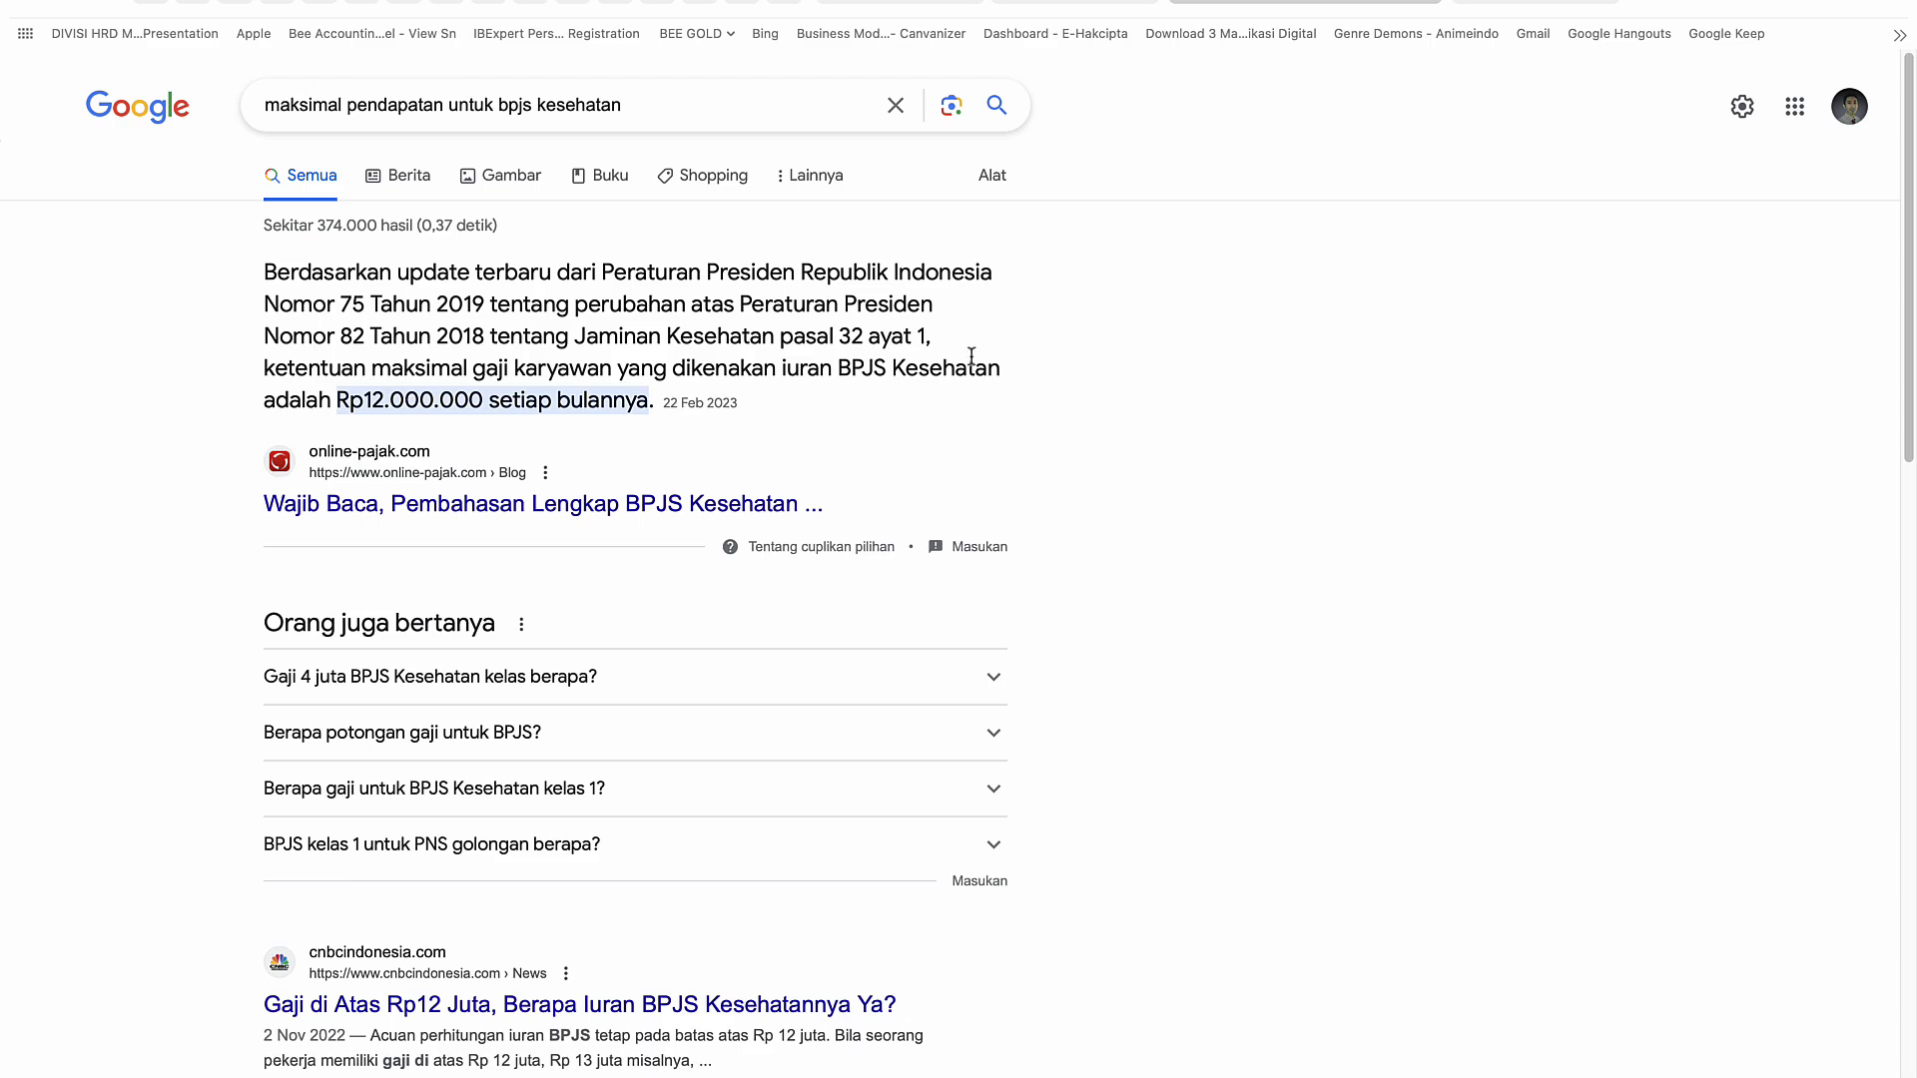
Step: Switch to the Excel workbook and inspect the first employee's BPJSKES formula in N7
{"action": "key", "text": "ctrl+Left"}
{"action": "left_click", "coordinate": [972, 439]}
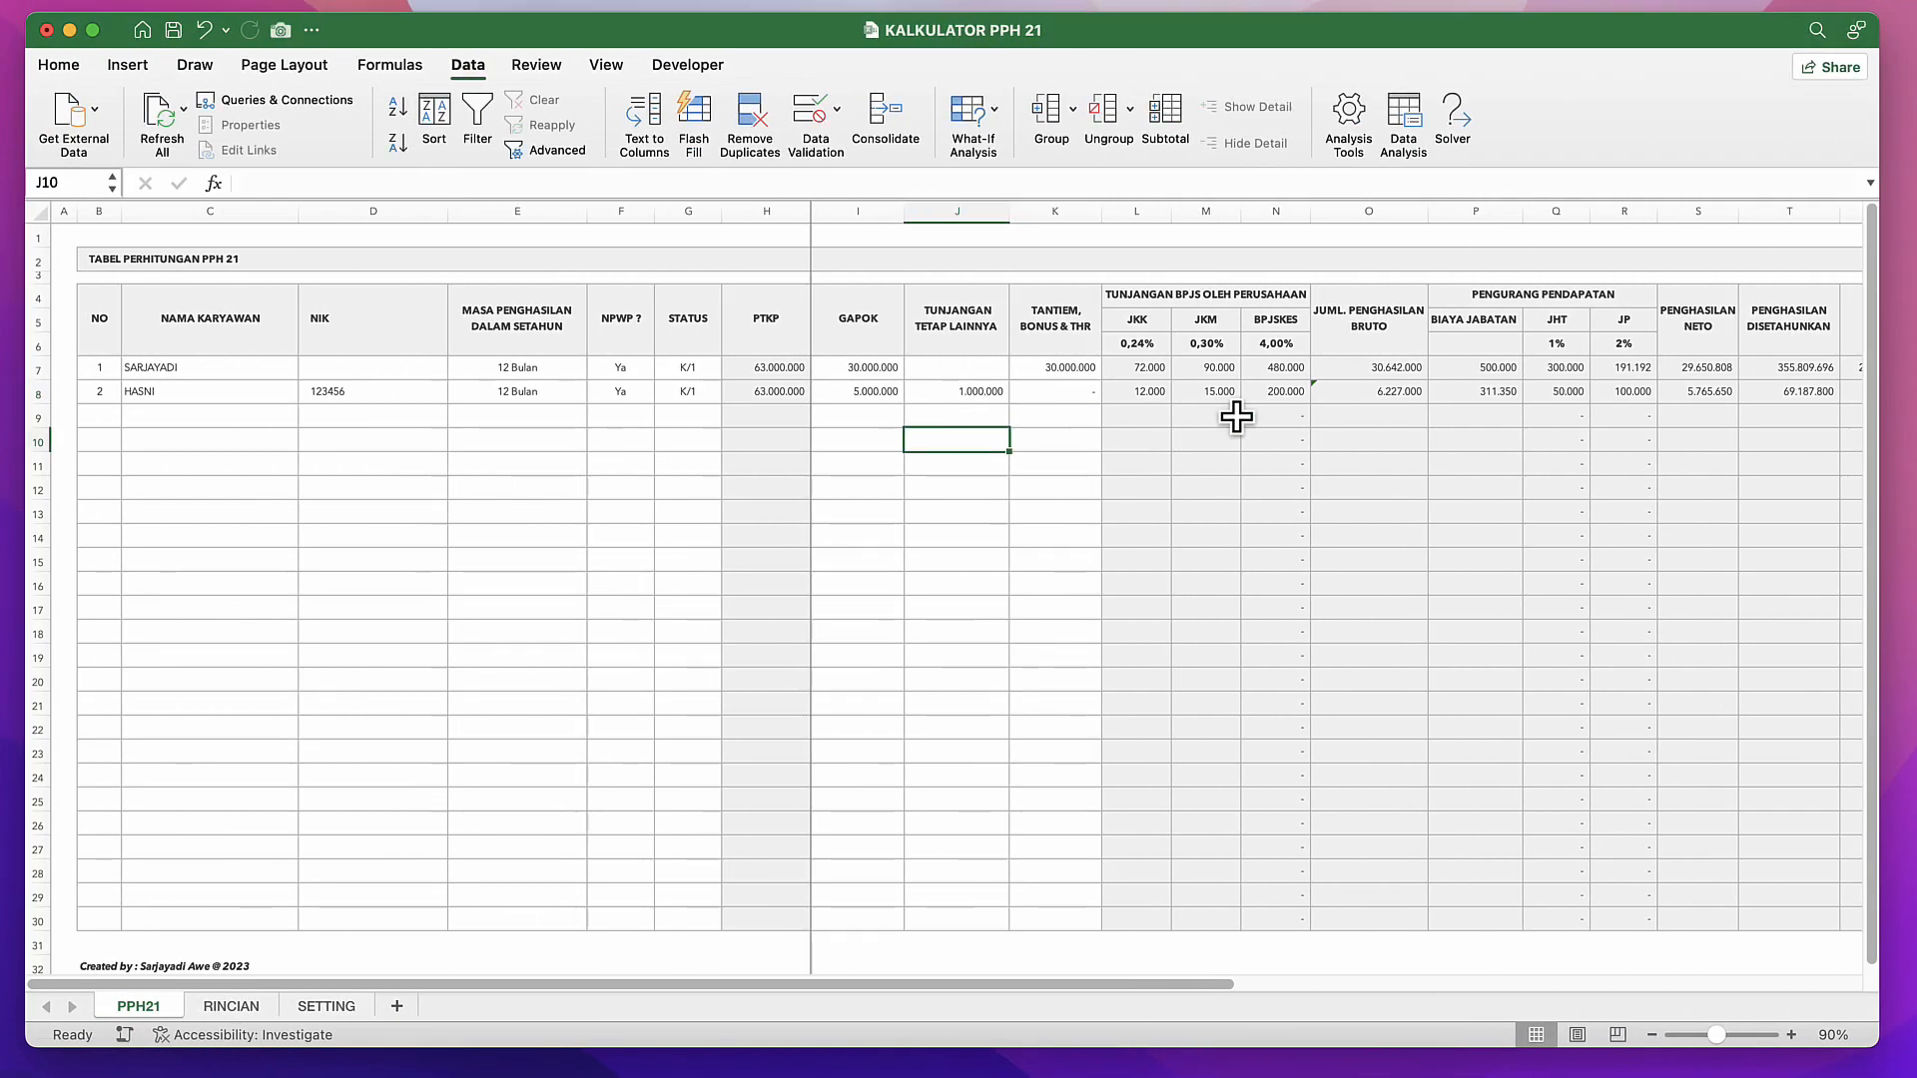
{"action": "left_click", "coordinate": [1274, 371]}
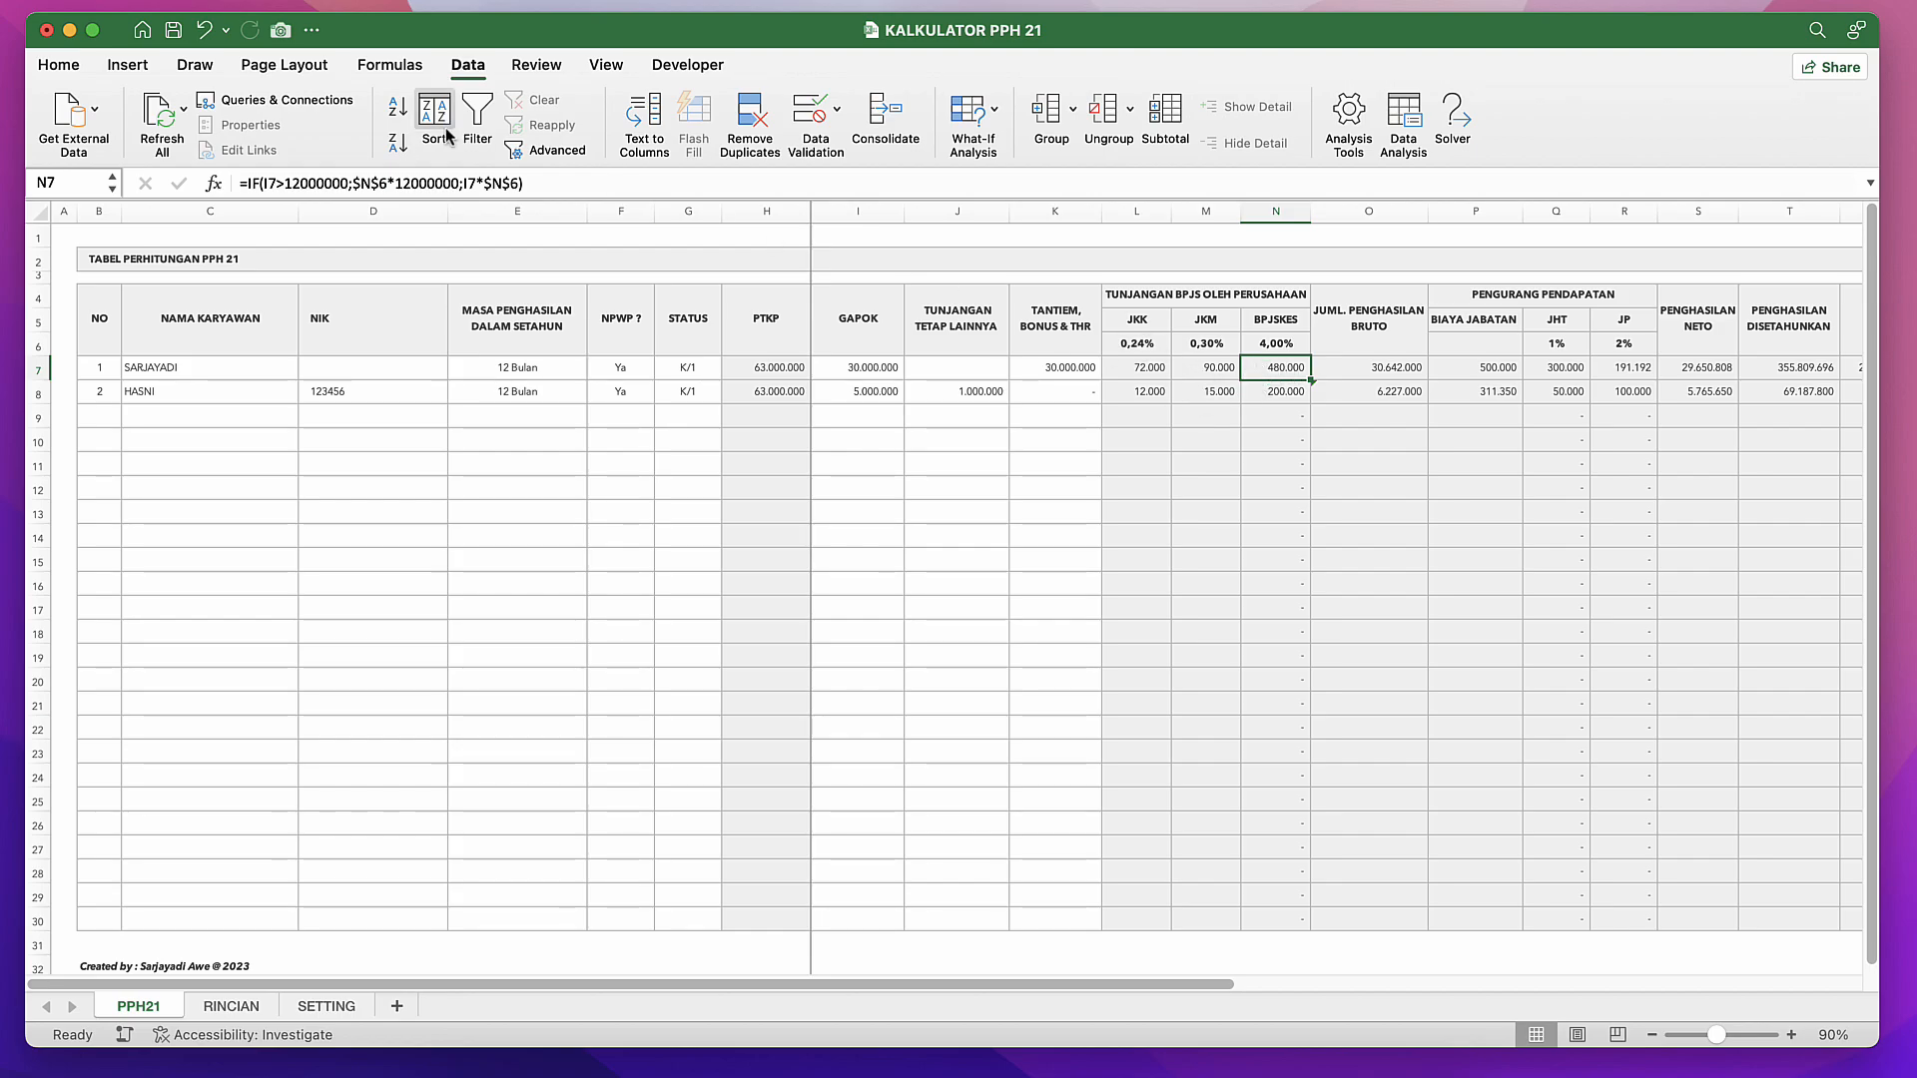
Step: Switch to Safari and read the web article's steps and worked example for calculating PPh 21 on THR or bonus
{"action": "key", "text": "ctrl+Right"}
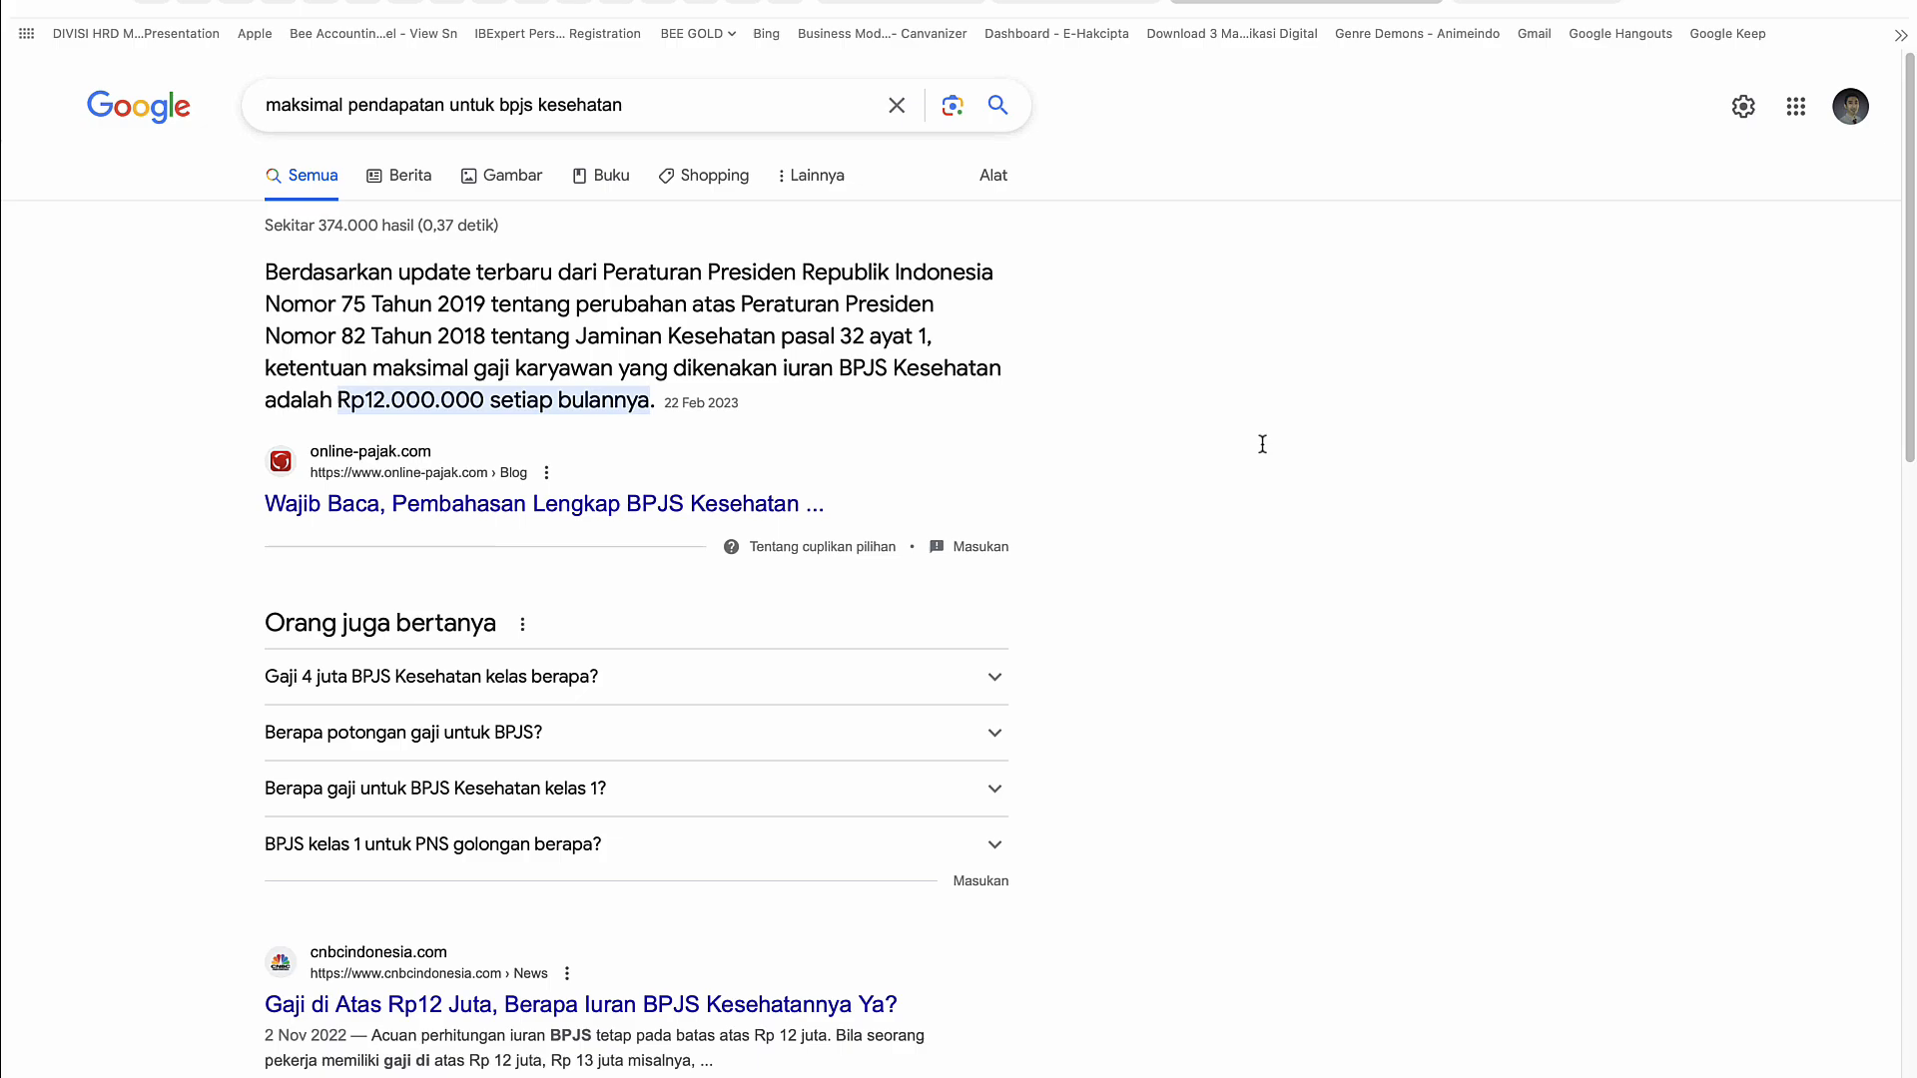
{"action": "left_click", "coordinate": [1516, 3]}
{"action": "scroll", "coordinate": [884, 394], "scroll_direction": "up", "scroll_amount": 10}
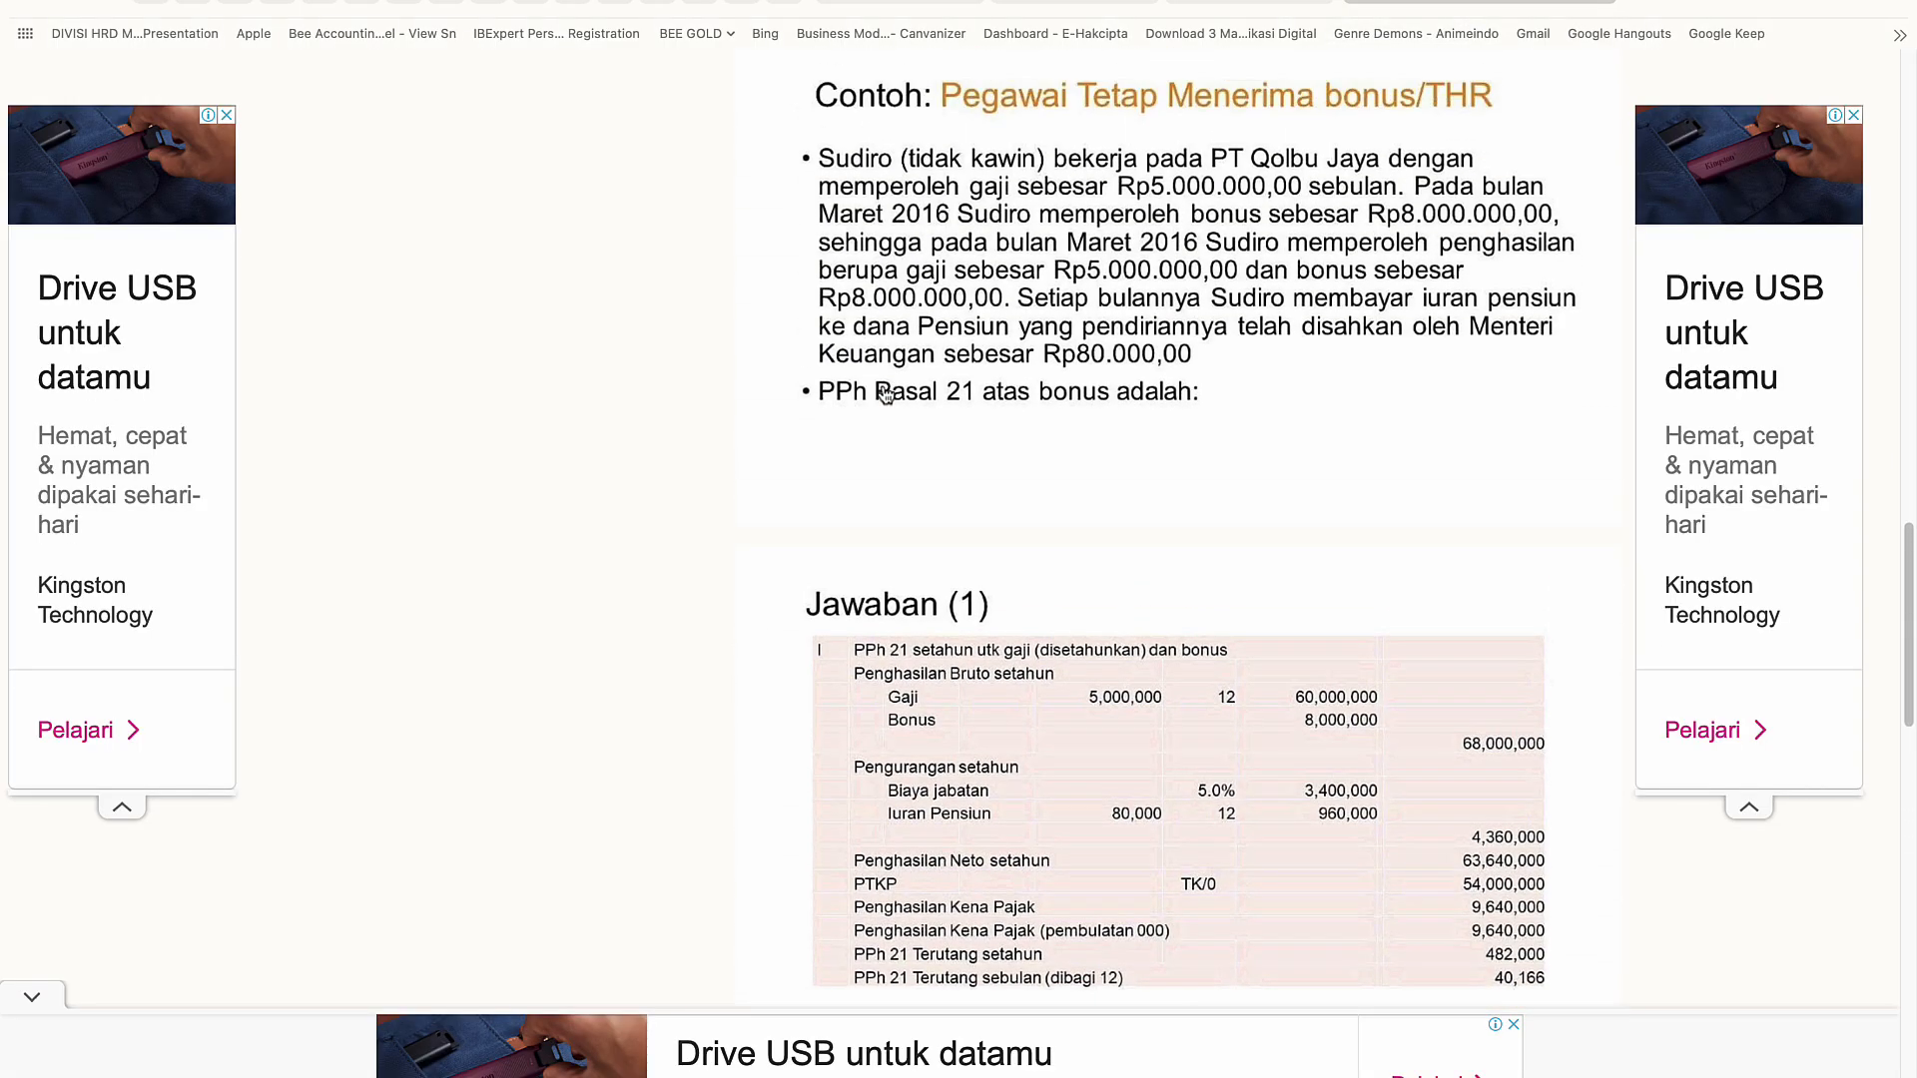
{"action": "scroll", "coordinate": [885, 394], "scroll_direction": "up", "scroll_amount": 10}
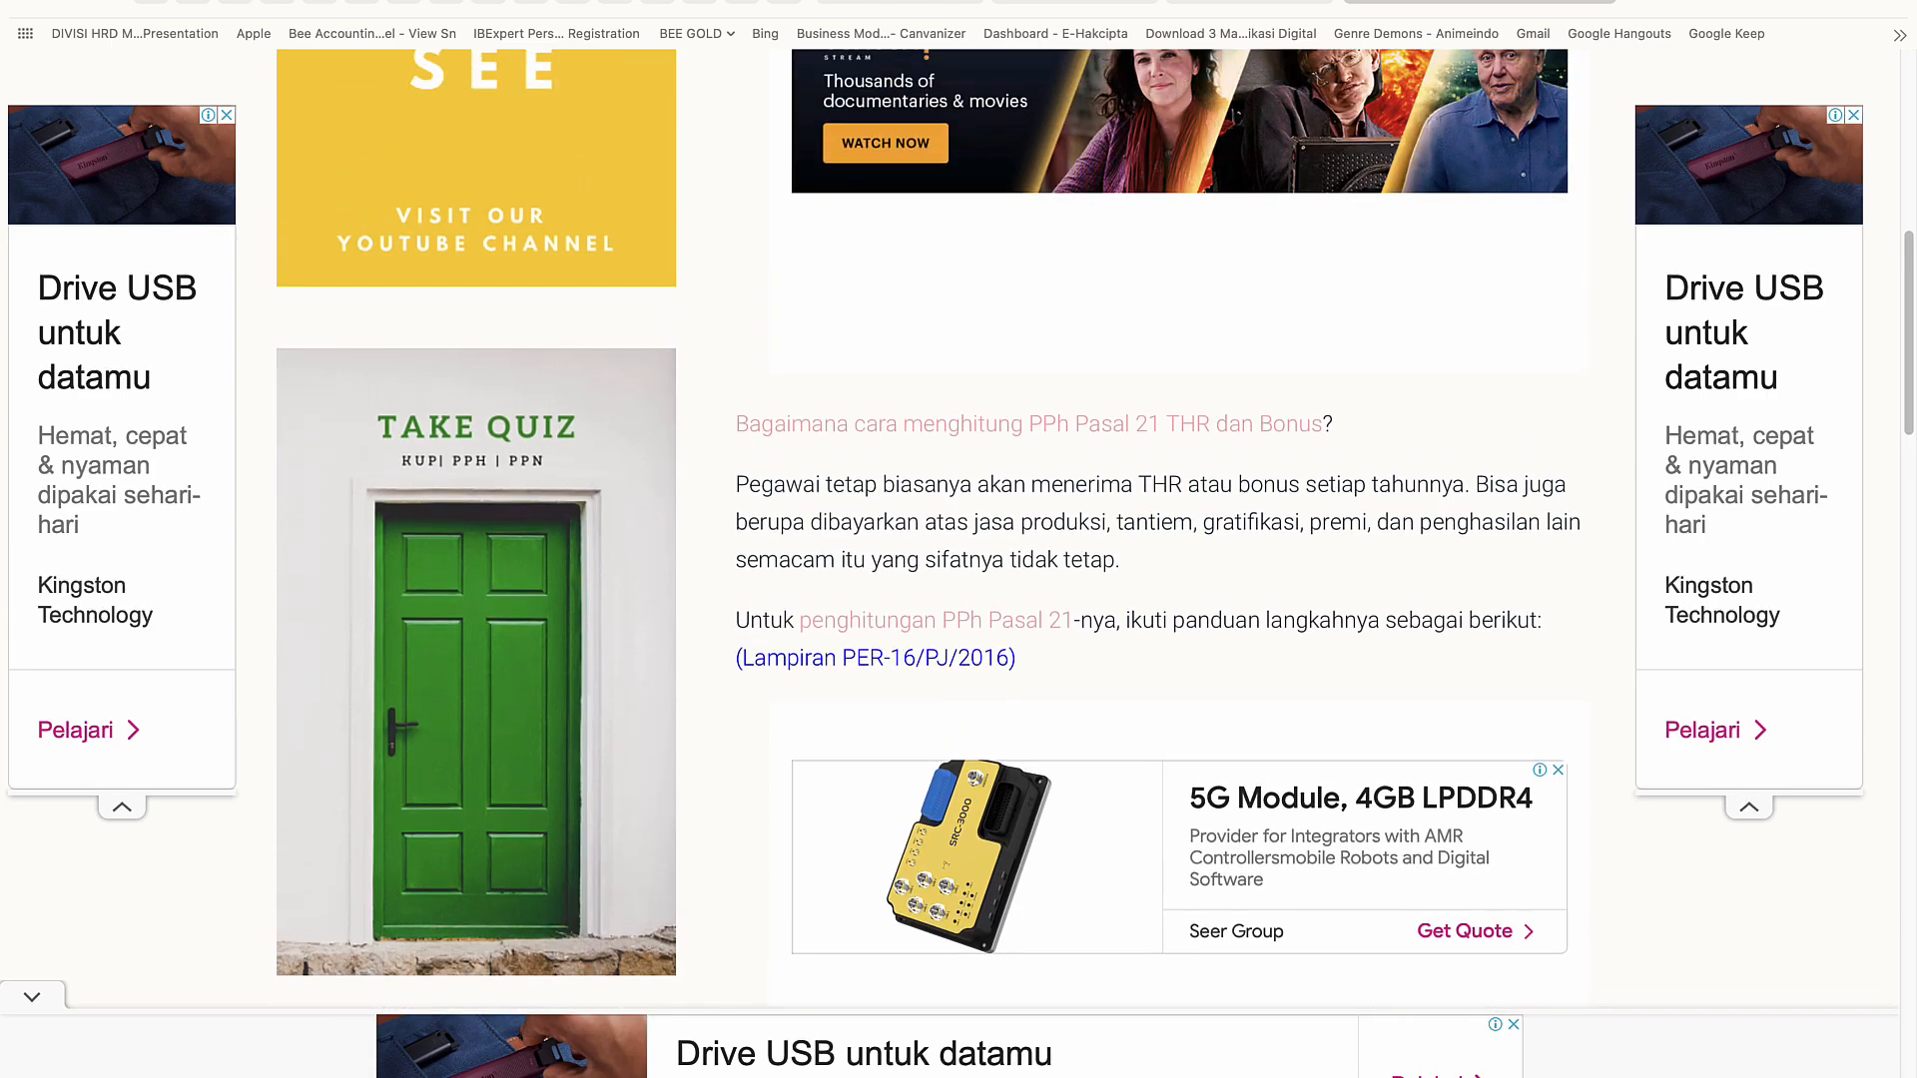
{"action": "scroll", "coordinate": [883, 385], "scroll_direction": "down", "scroll_amount": 12}
{"action": "scroll", "coordinate": [884, 385], "scroll_direction": "up", "scroll_amount": 3}
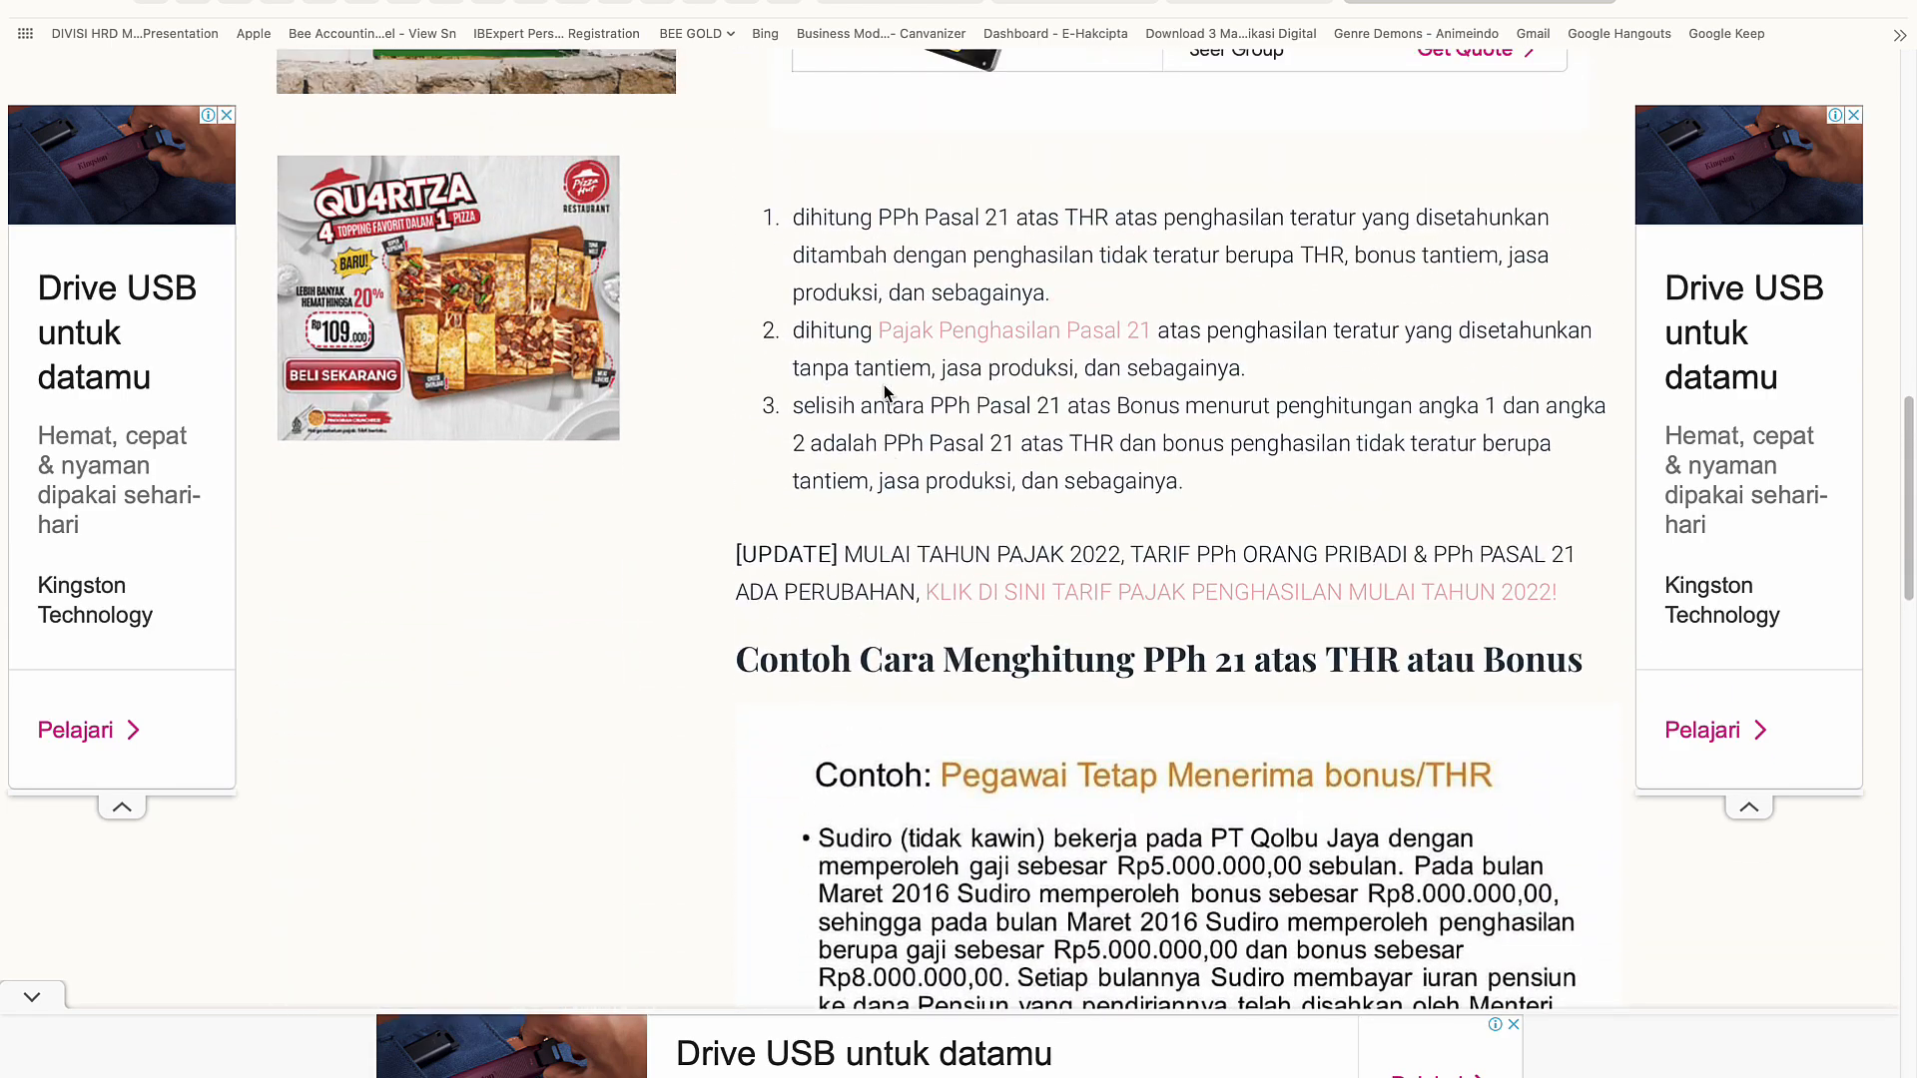
{"action": "scroll", "coordinate": [884, 385], "scroll_direction": "down", "scroll_amount": 1}
{"action": "scroll", "coordinate": [884, 385], "scroll_direction": "up", "scroll_amount": 2}
{"action": "scroll", "coordinate": [884, 386], "scroll_direction": "down", "scroll_amount": 1}
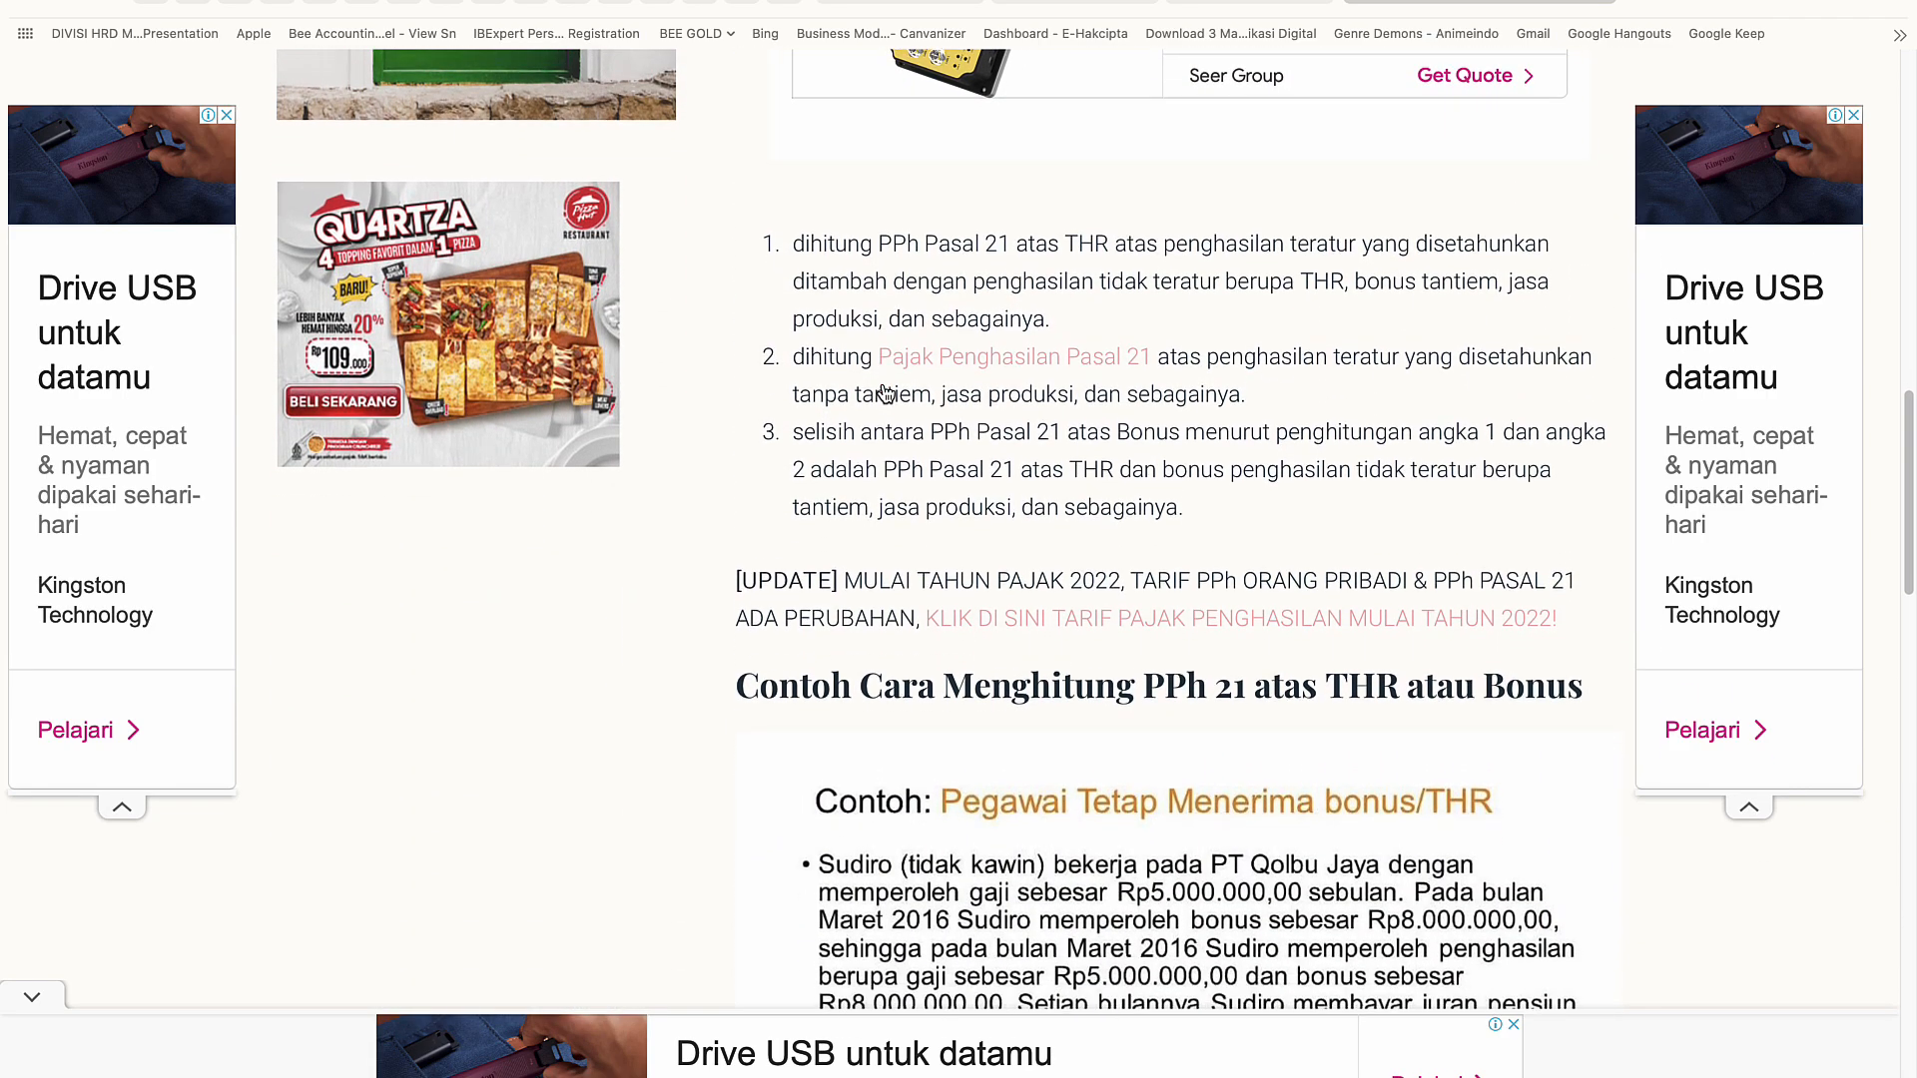
{"action": "scroll", "coordinate": [894, 280], "scroll_direction": "down", "scroll_amount": 7}
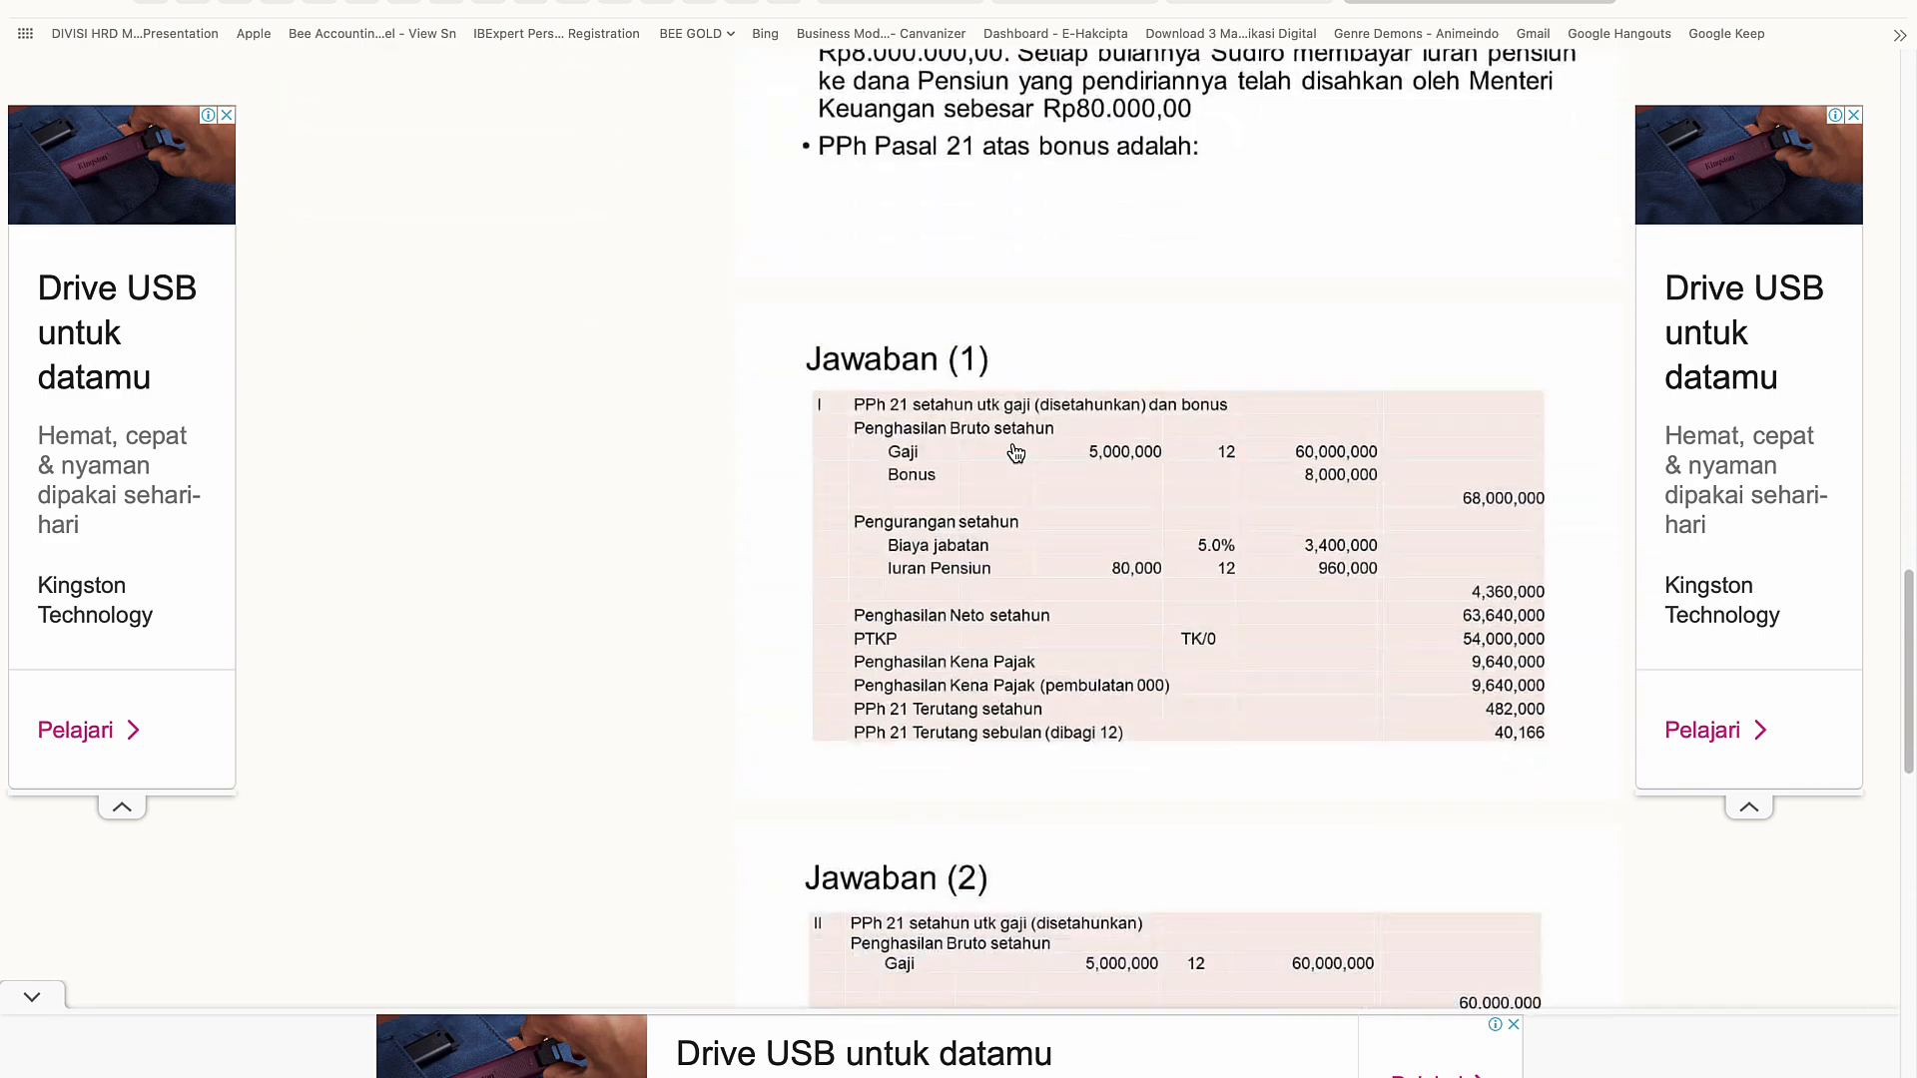
{"action": "scroll", "coordinate": [1016, 454], "scroll_direction": "up", "scroll_amount": 1}
{"action": "scroll", "coordinate": [1013, 449], "scroll_direction": "down", "scroll_amount": 6}
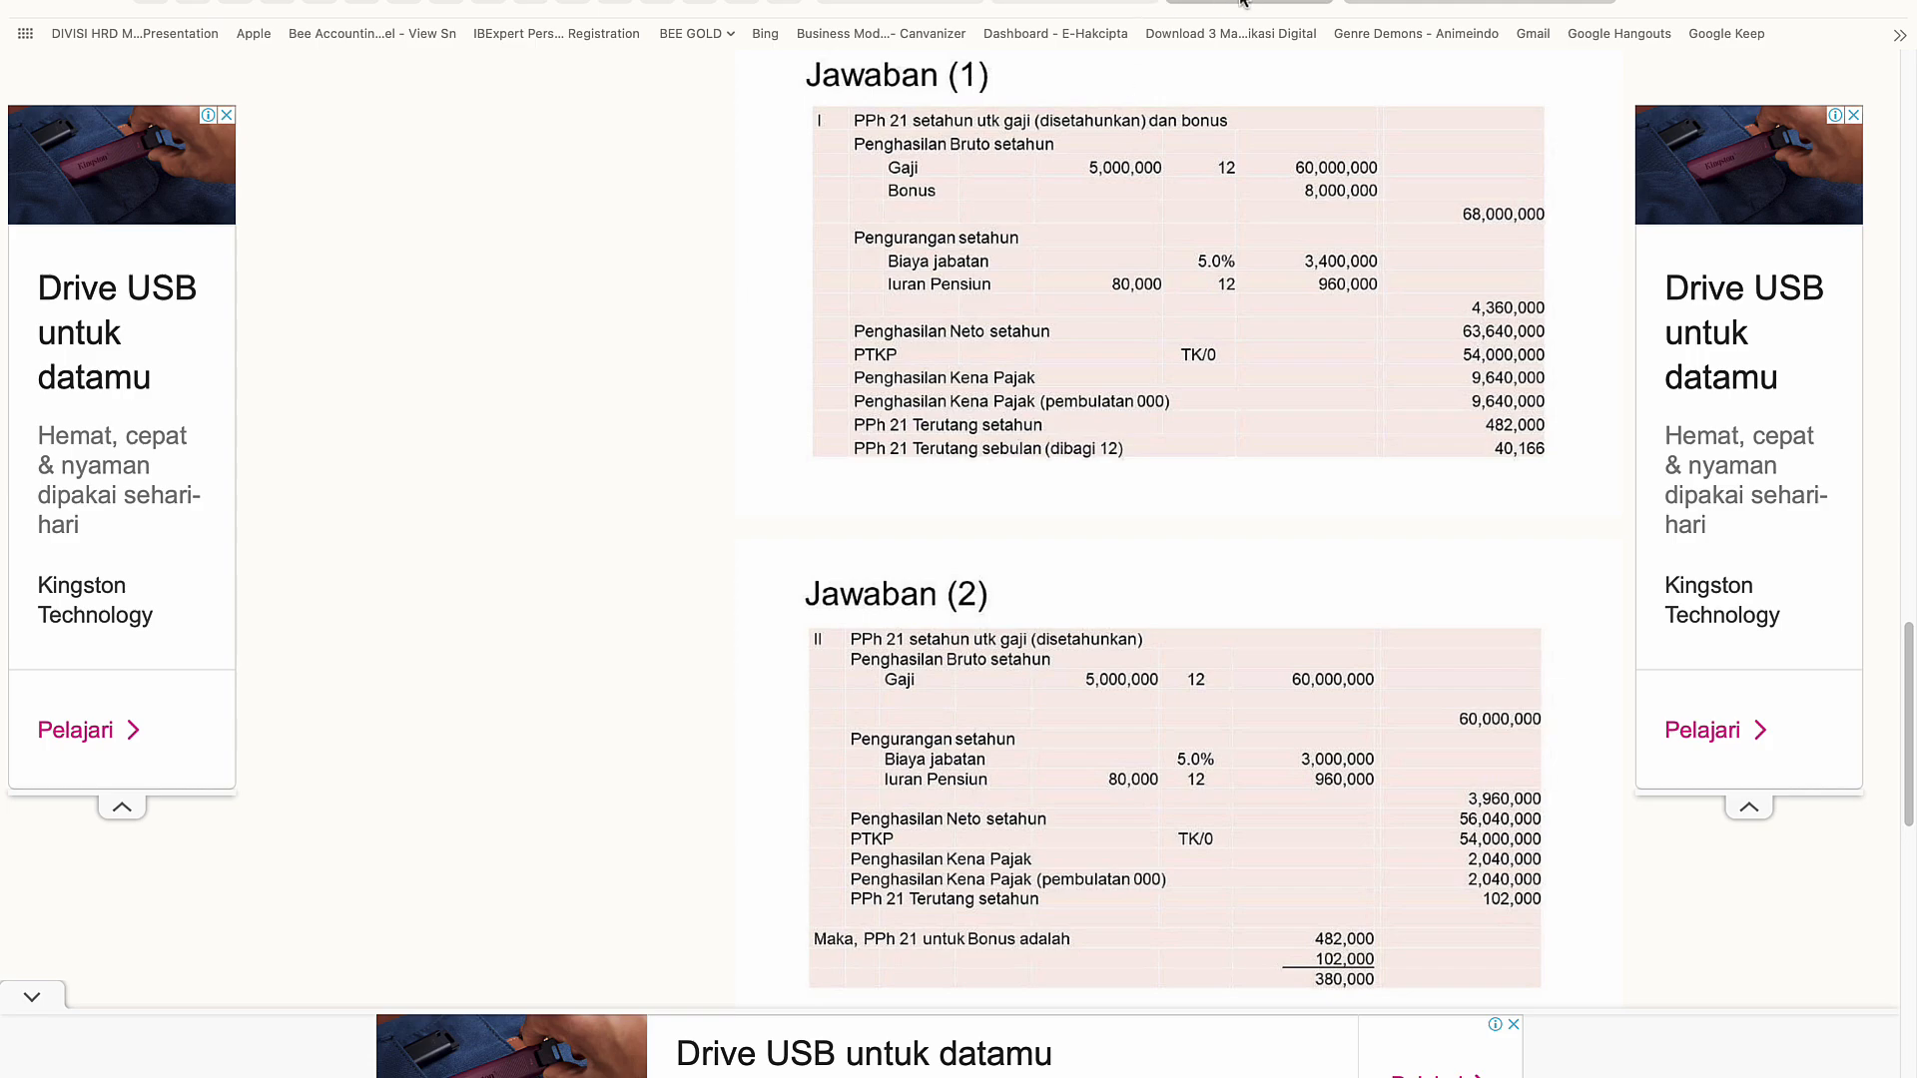
Step: Return to the Ortax Kalkulator PPh 21 Masa and recalculate the tax
{"action": "left_click", "coordinate": [1103, 5]}
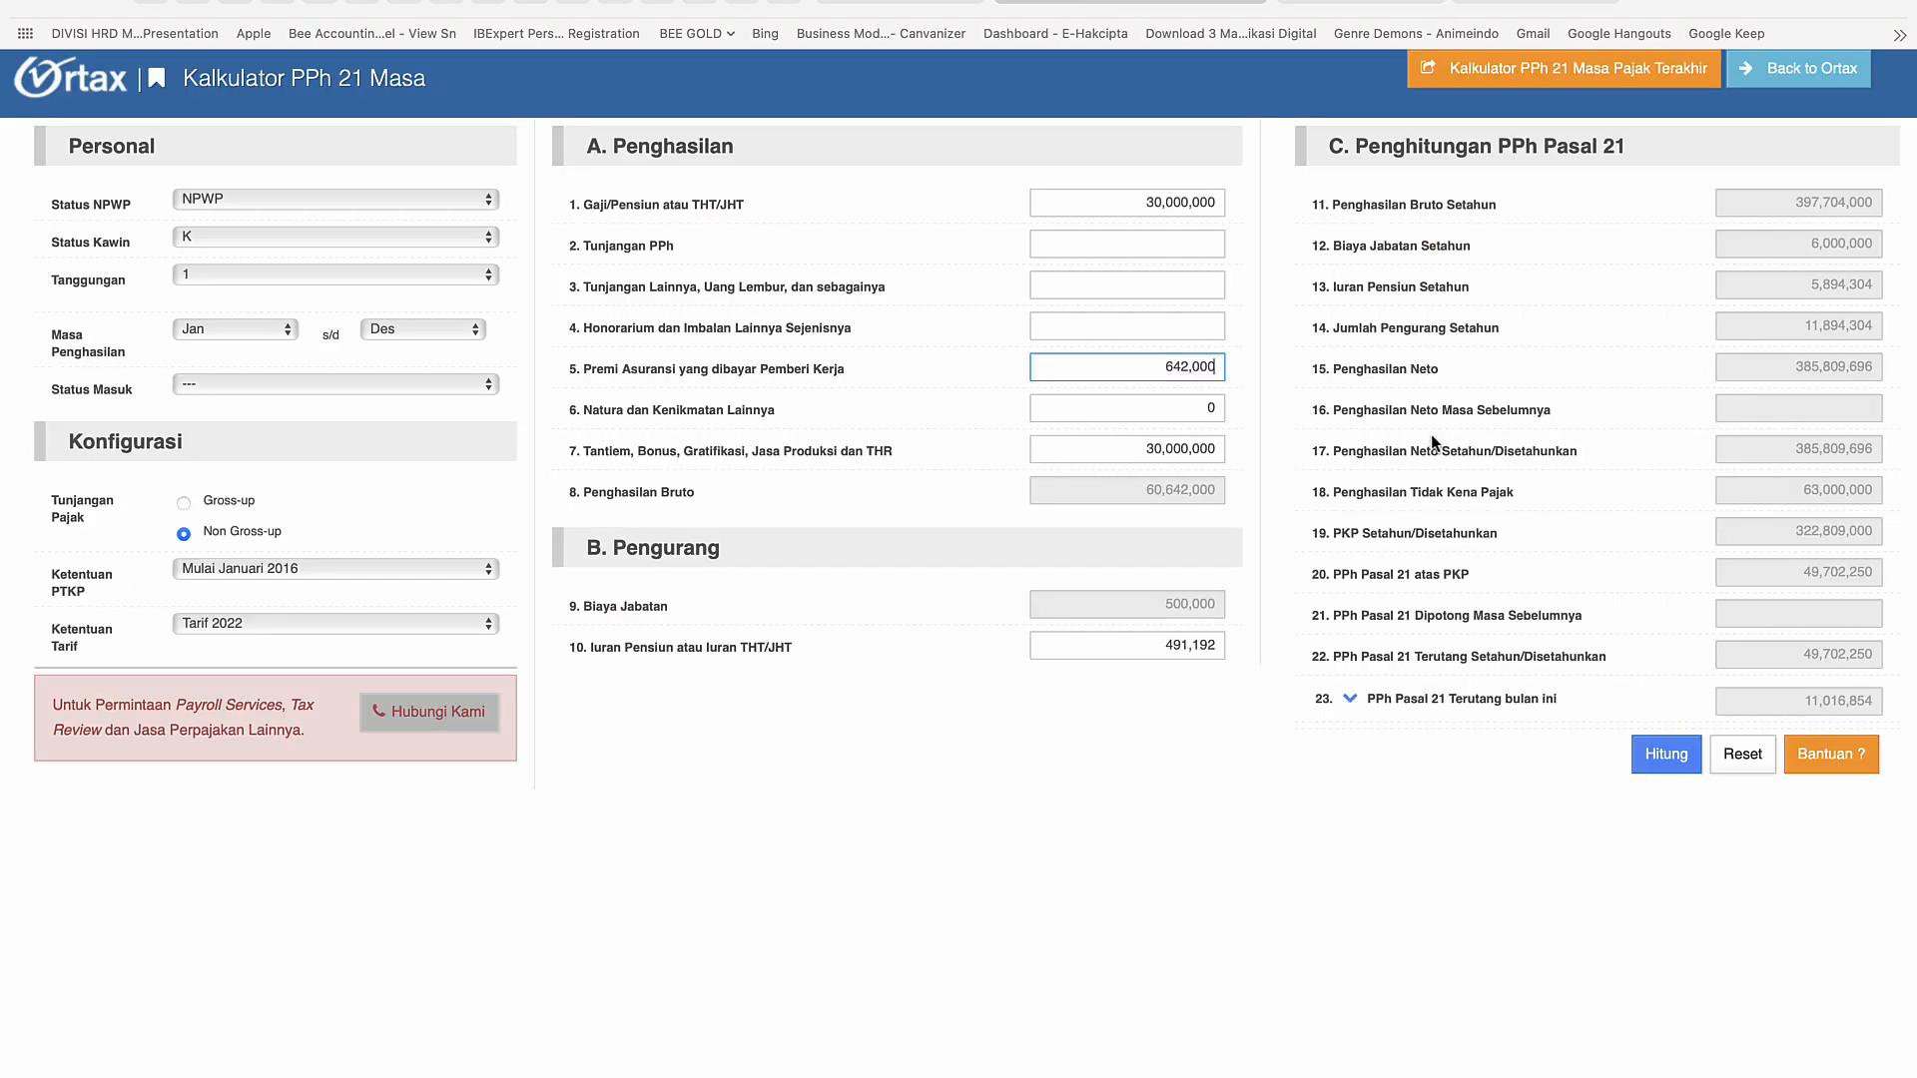
{"action": "left_click", "coordinate": [1692, 744]}
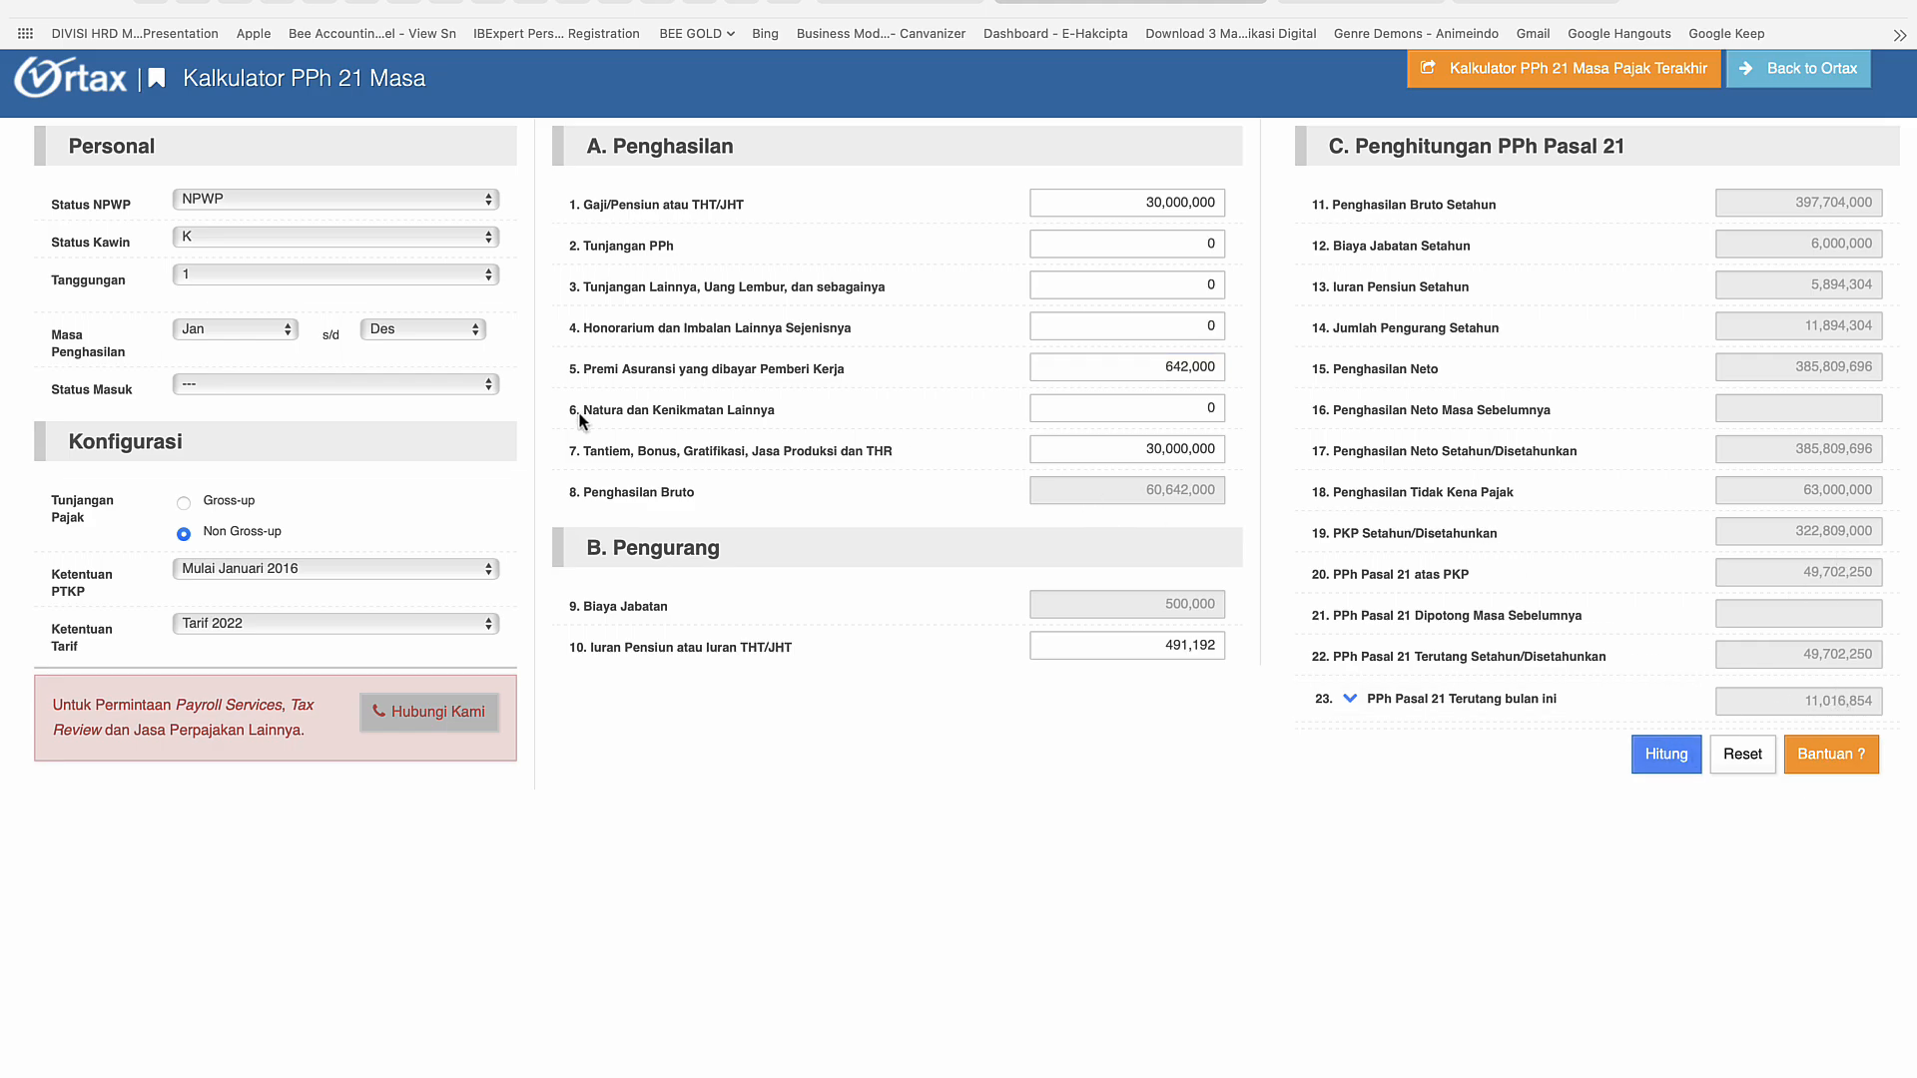
Step: Switch to the Excel workbook and review the NAMA KARYAWAN input cells C7:C30 in the PPH21 sheet
{"action": "key", "text": "ctrl+Left"}
{"action": "left_click", "coordinate": [410, 425]}
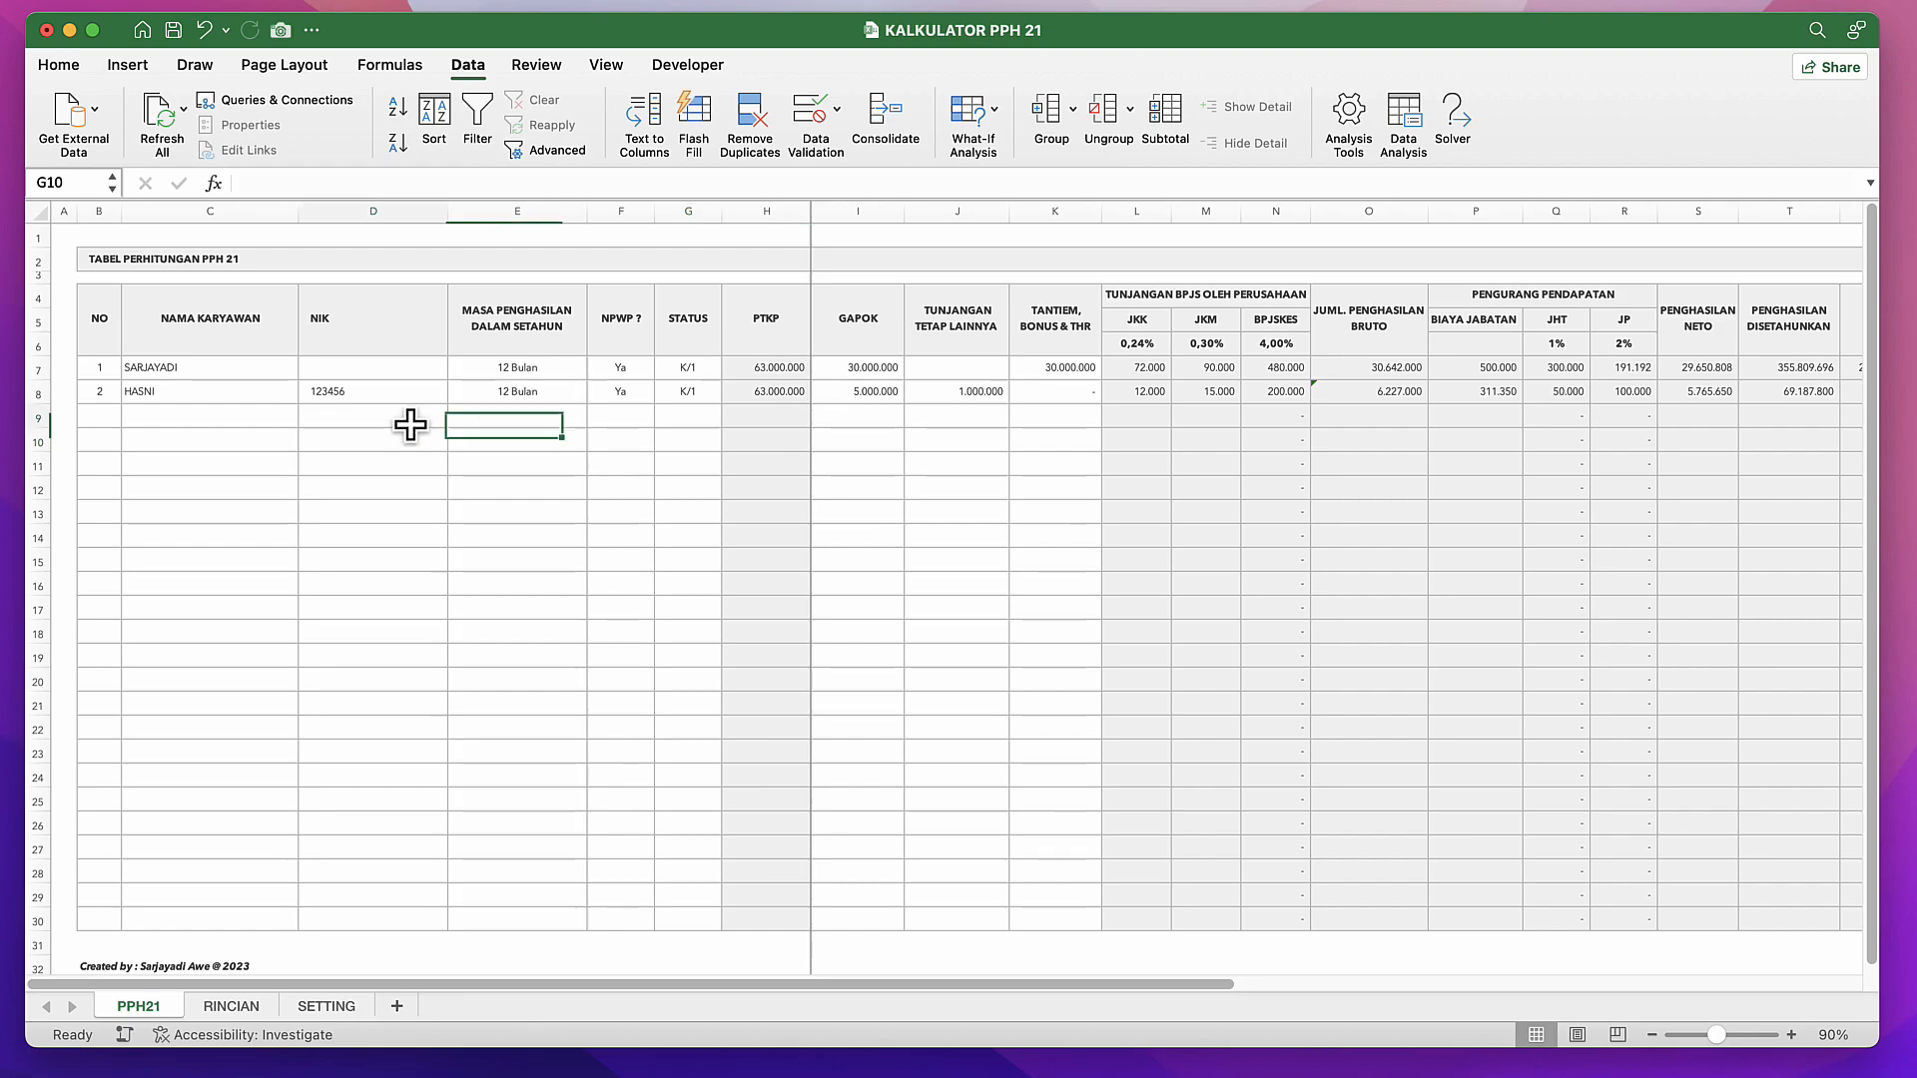
{"action": "left_click", "coordinate": [230, 415]}
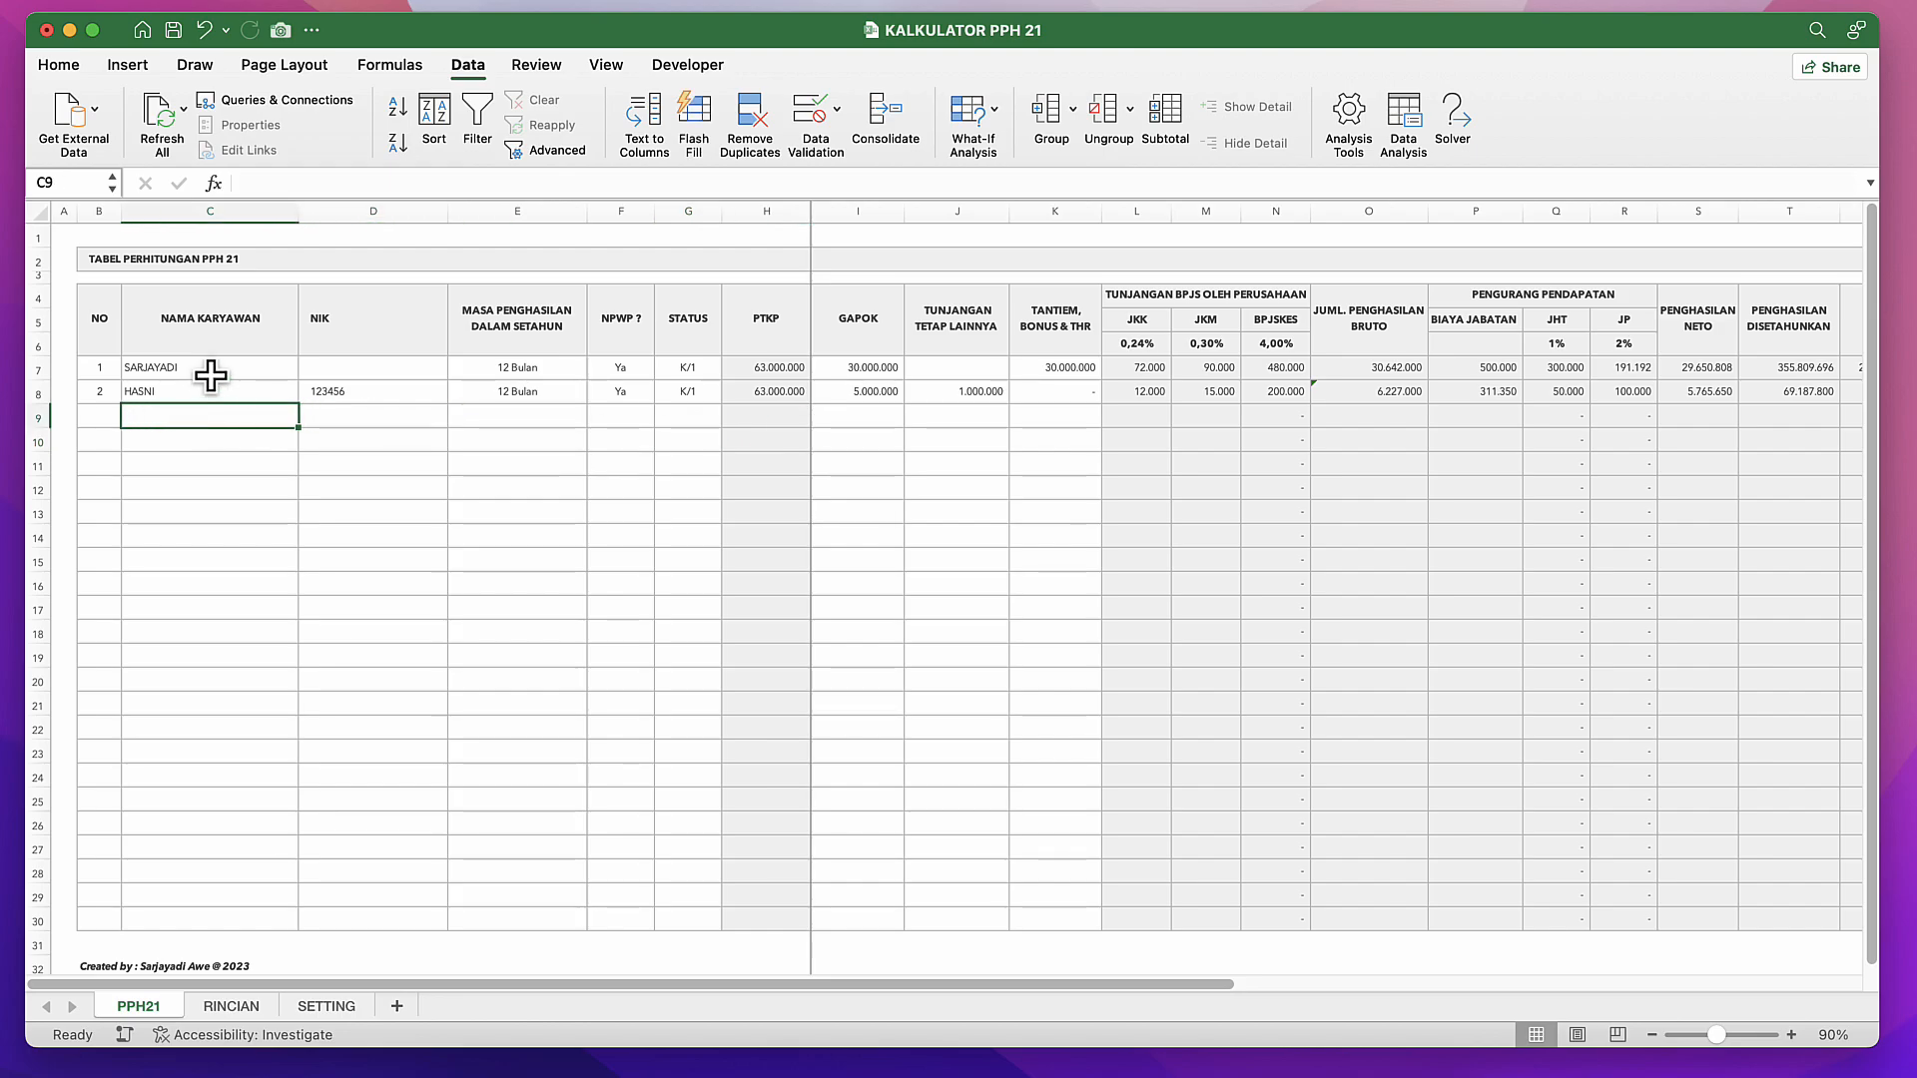
{"action": "left_click_drag", "start_coordinate": [211, 376], "coordinate": [247, 916]}
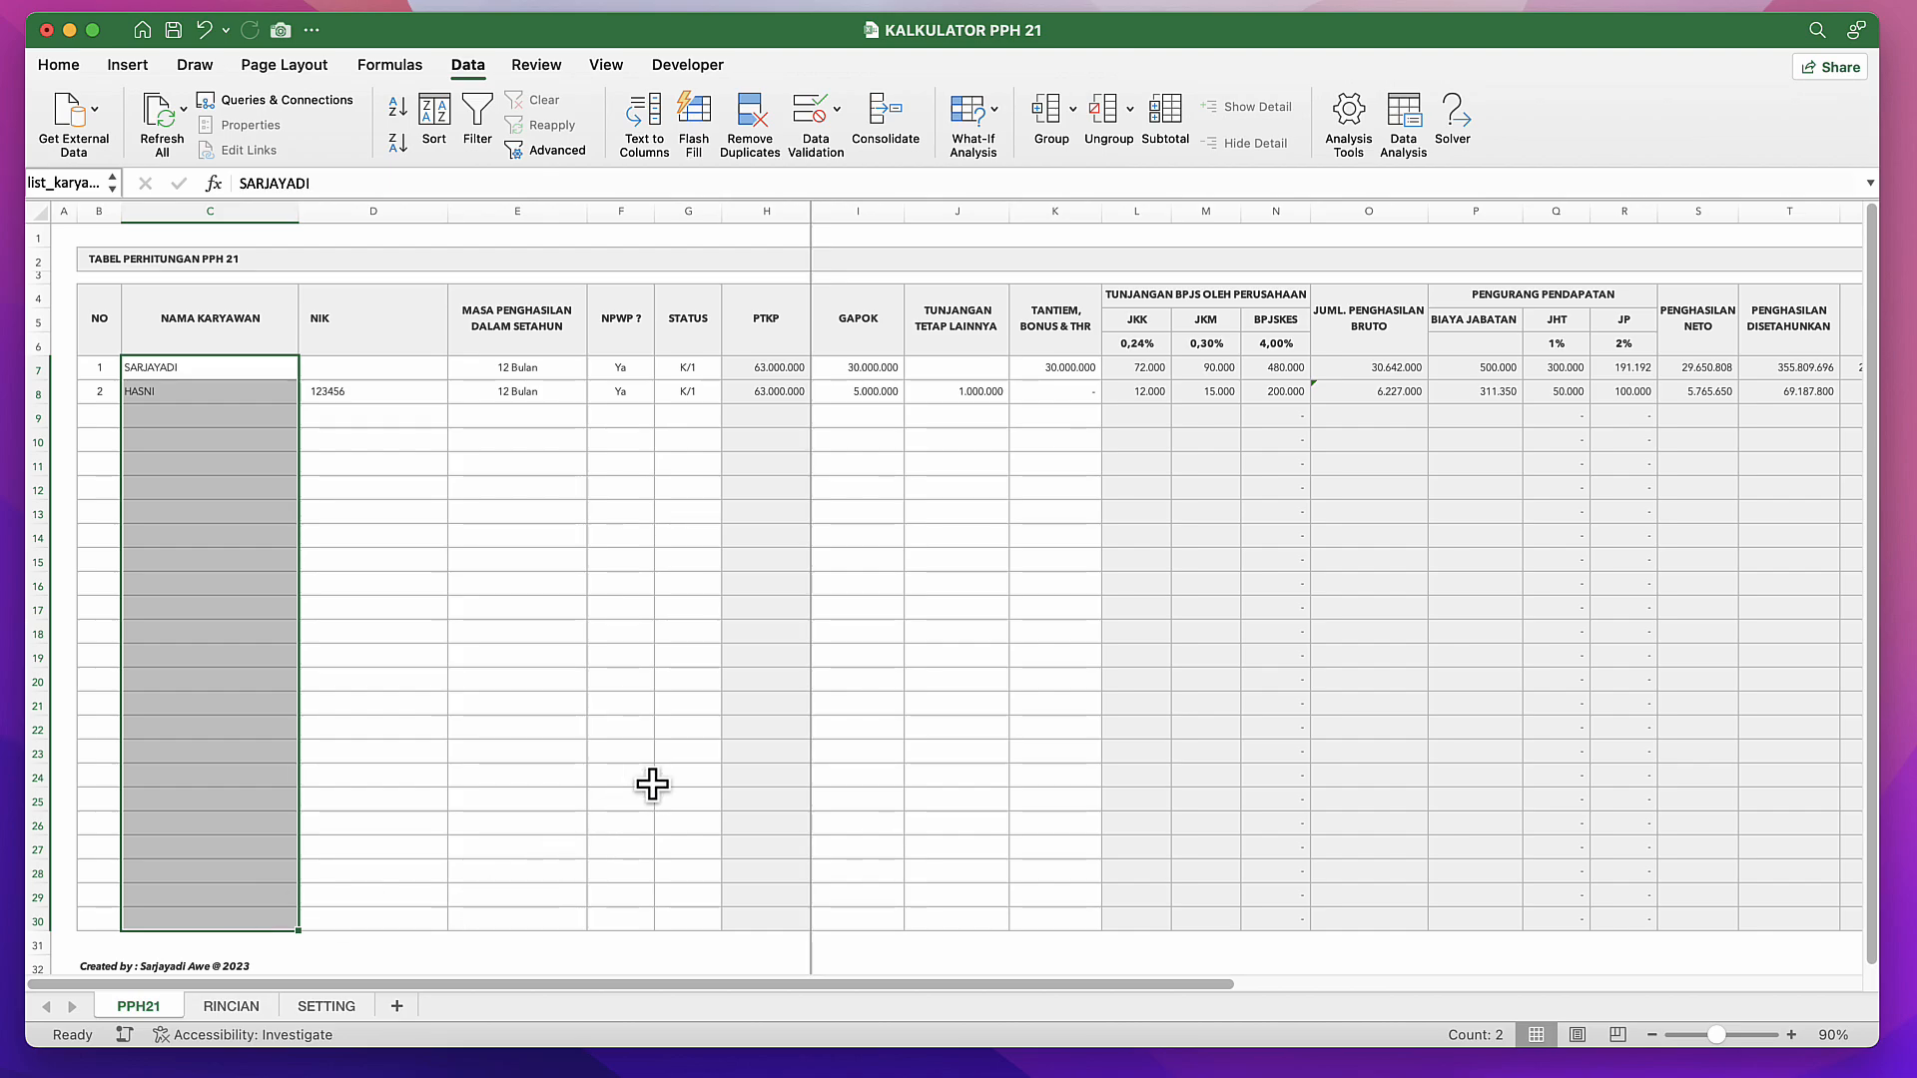
{"action": "left_click", "coordinate": [958, 584]}
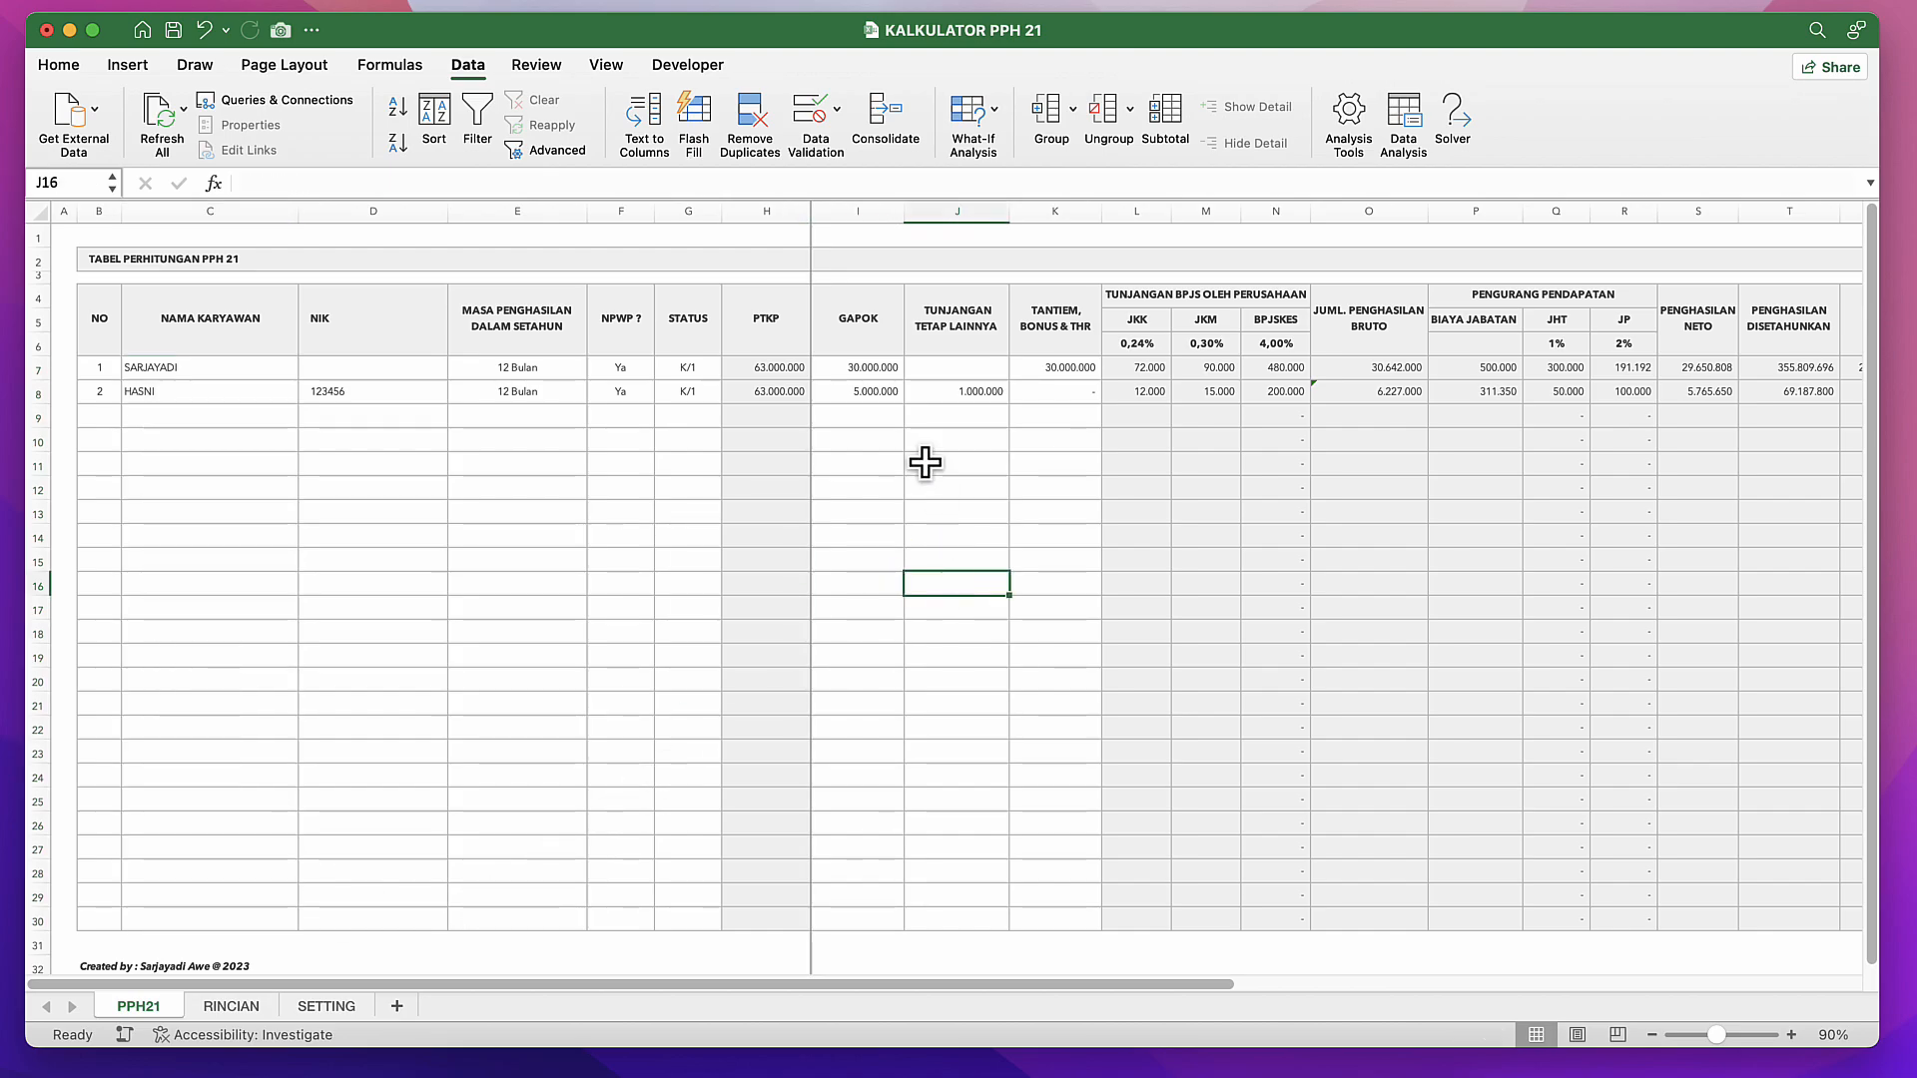
Step: Inspect the PTKP formula and the shaded range H7:H30 in the PPH21 sheet
{"action": "left_click", "coordinate": [911, 417]}
{"action": "left_click", "coordinate": [783, 365]}
{"action": "left_click", "coordinate": [644, 408]}
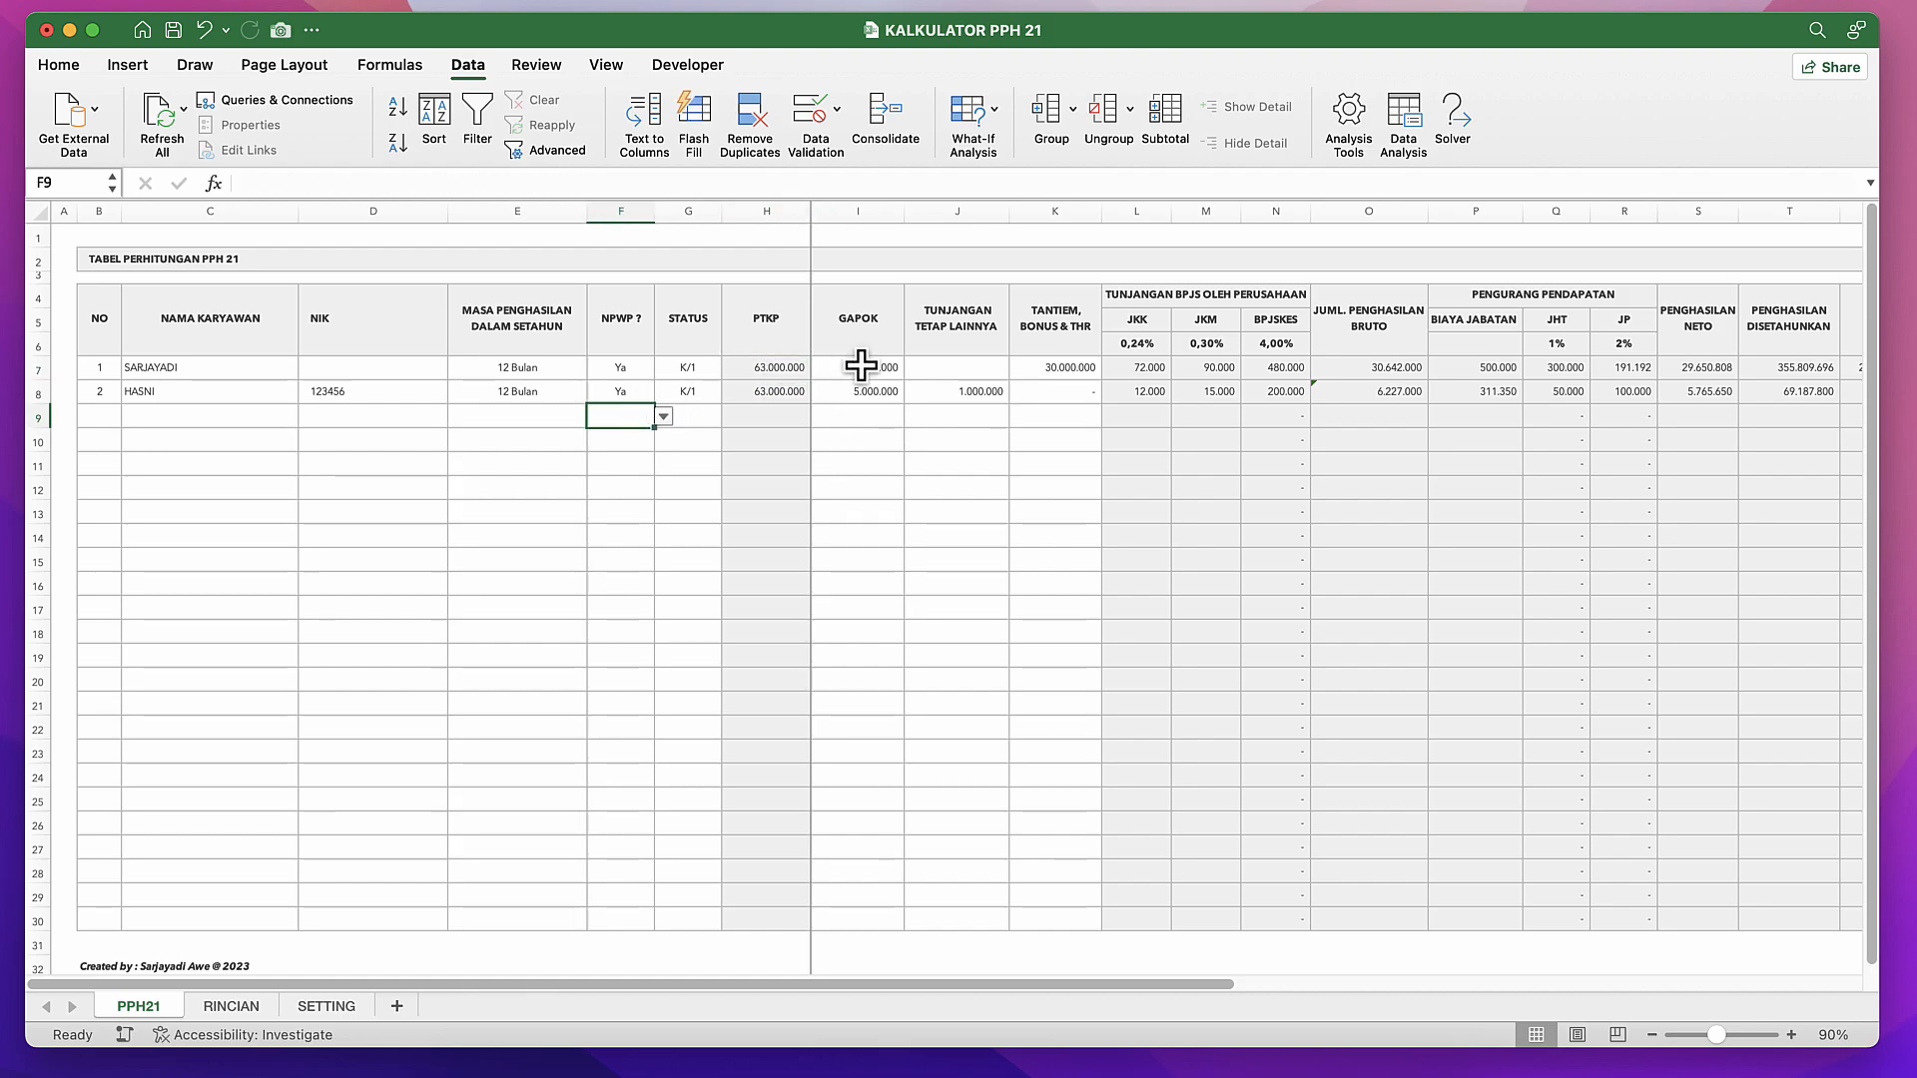
{"action": "left_click", "coordinate": [791, 349]}
{"action": "left_click", "coordinate": [780, 412]}
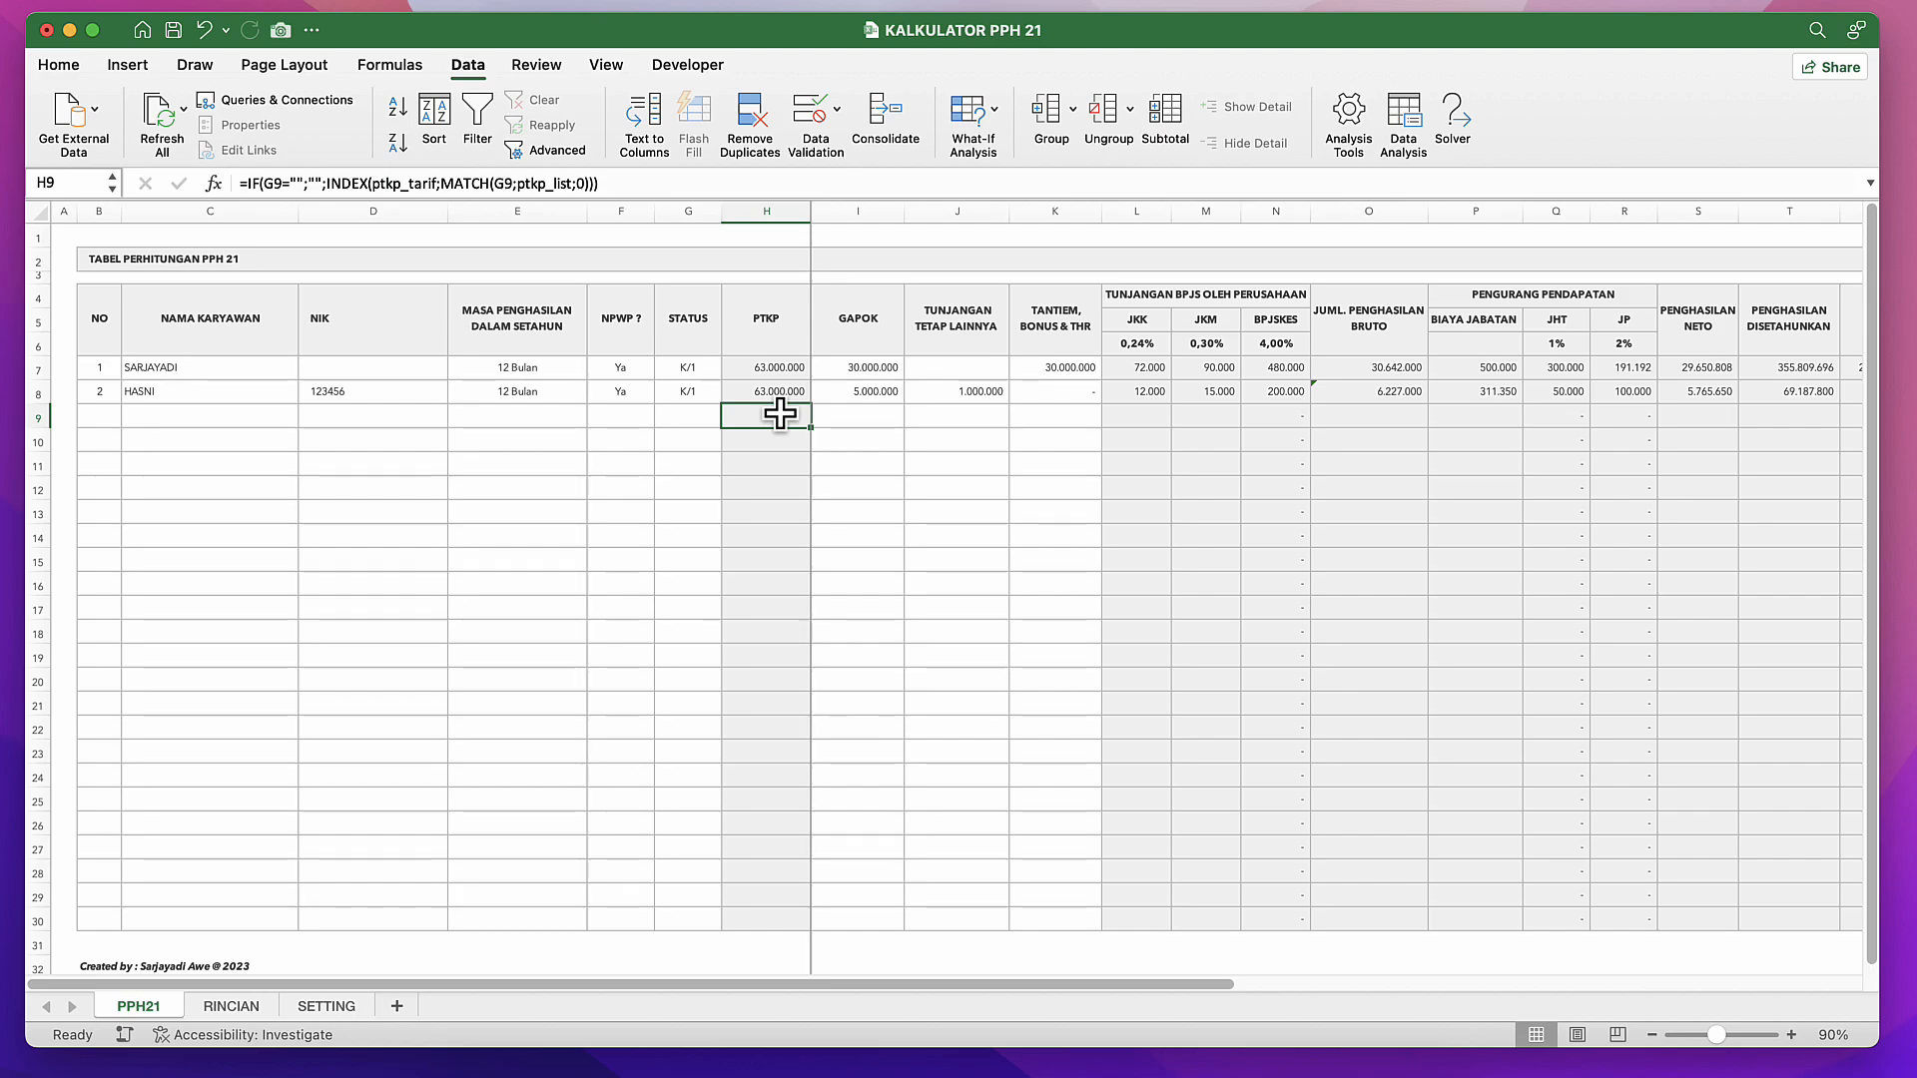
{"action": "left_click", "coordinate": [775, 390]}
{"action": "left_click", "coordinate": [772, 368]}
{"action": "left_click_drag", "start_coordinate": [772, 369], "coordinate": [792, 912]}
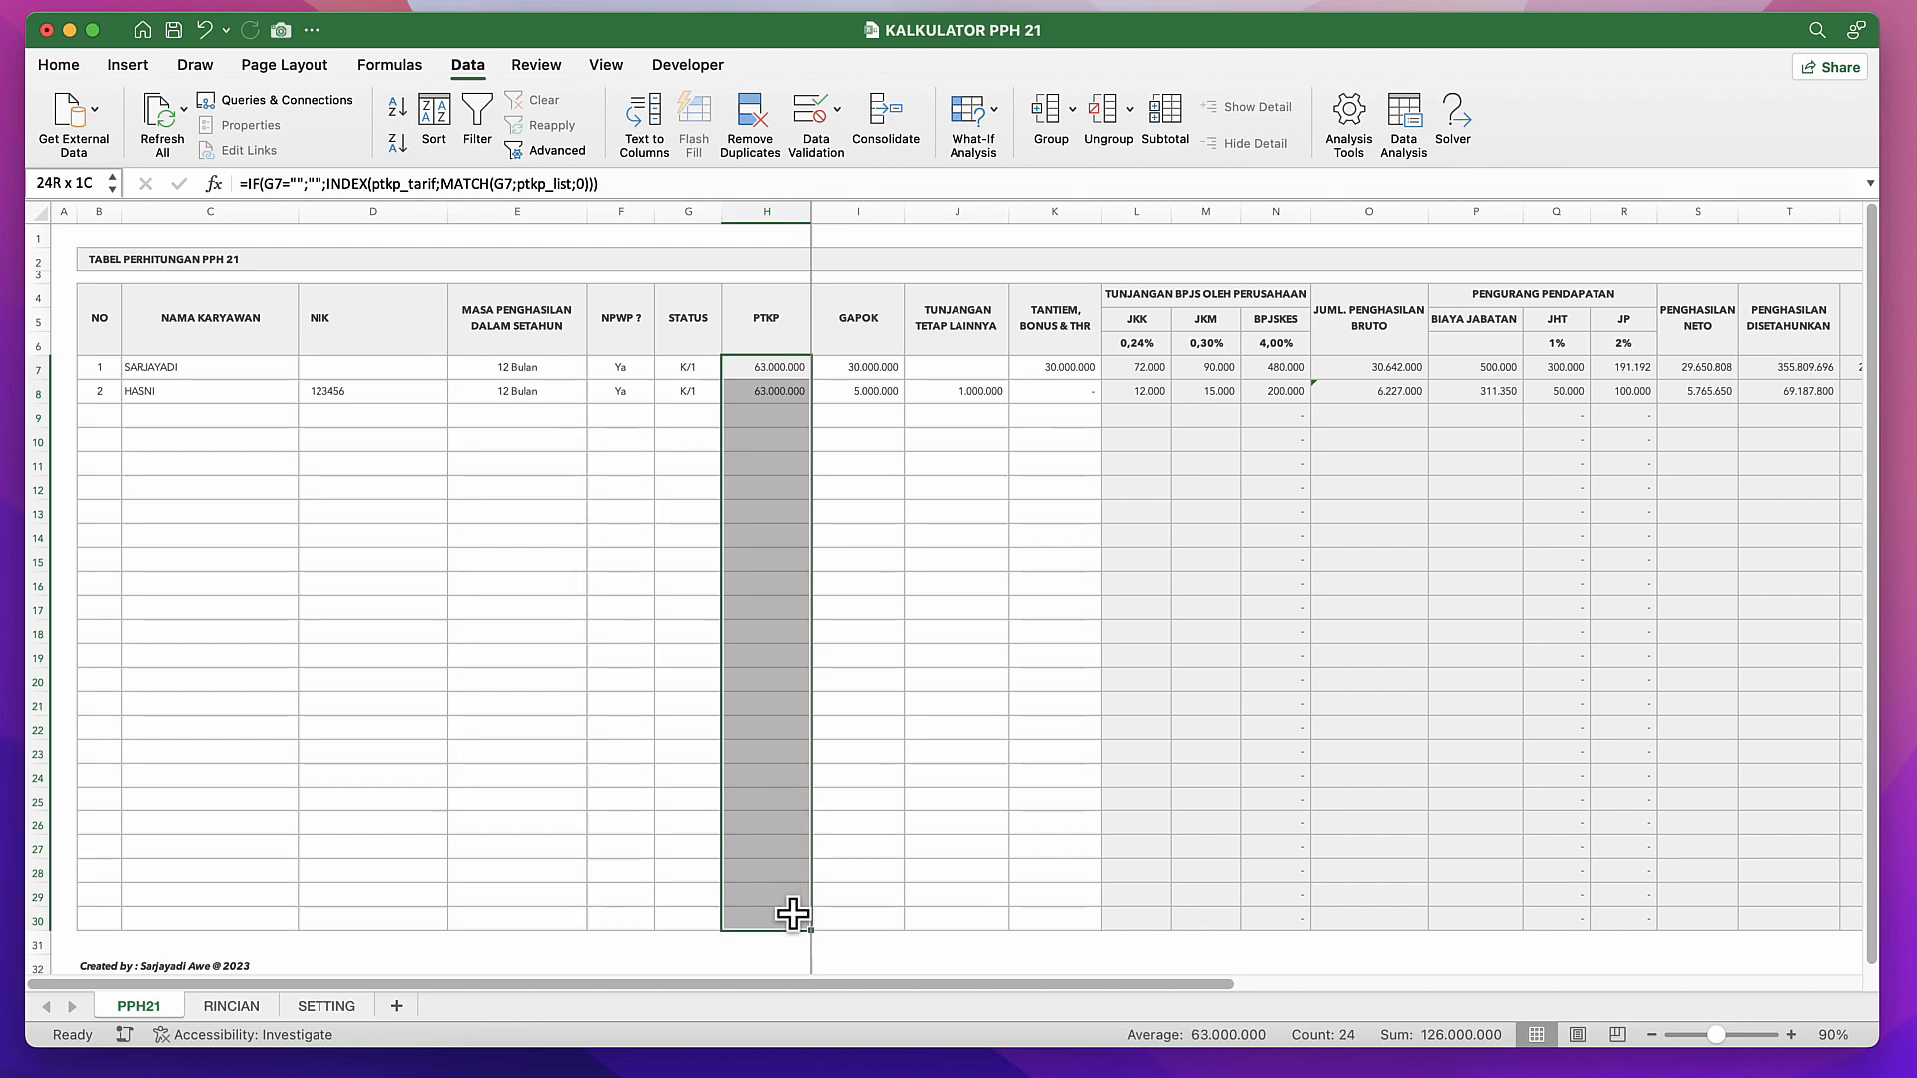
Step: Look over the calculated columns up to PPH 21 BULAN INI and return to the NAMA KARYAWAN column
{"action": "left_click", "coordinate": [1236, 565]}
{"action": "scroll", "coordinate": [1237, 565], "scroll_direction": "right", "scroll_amount": 10}
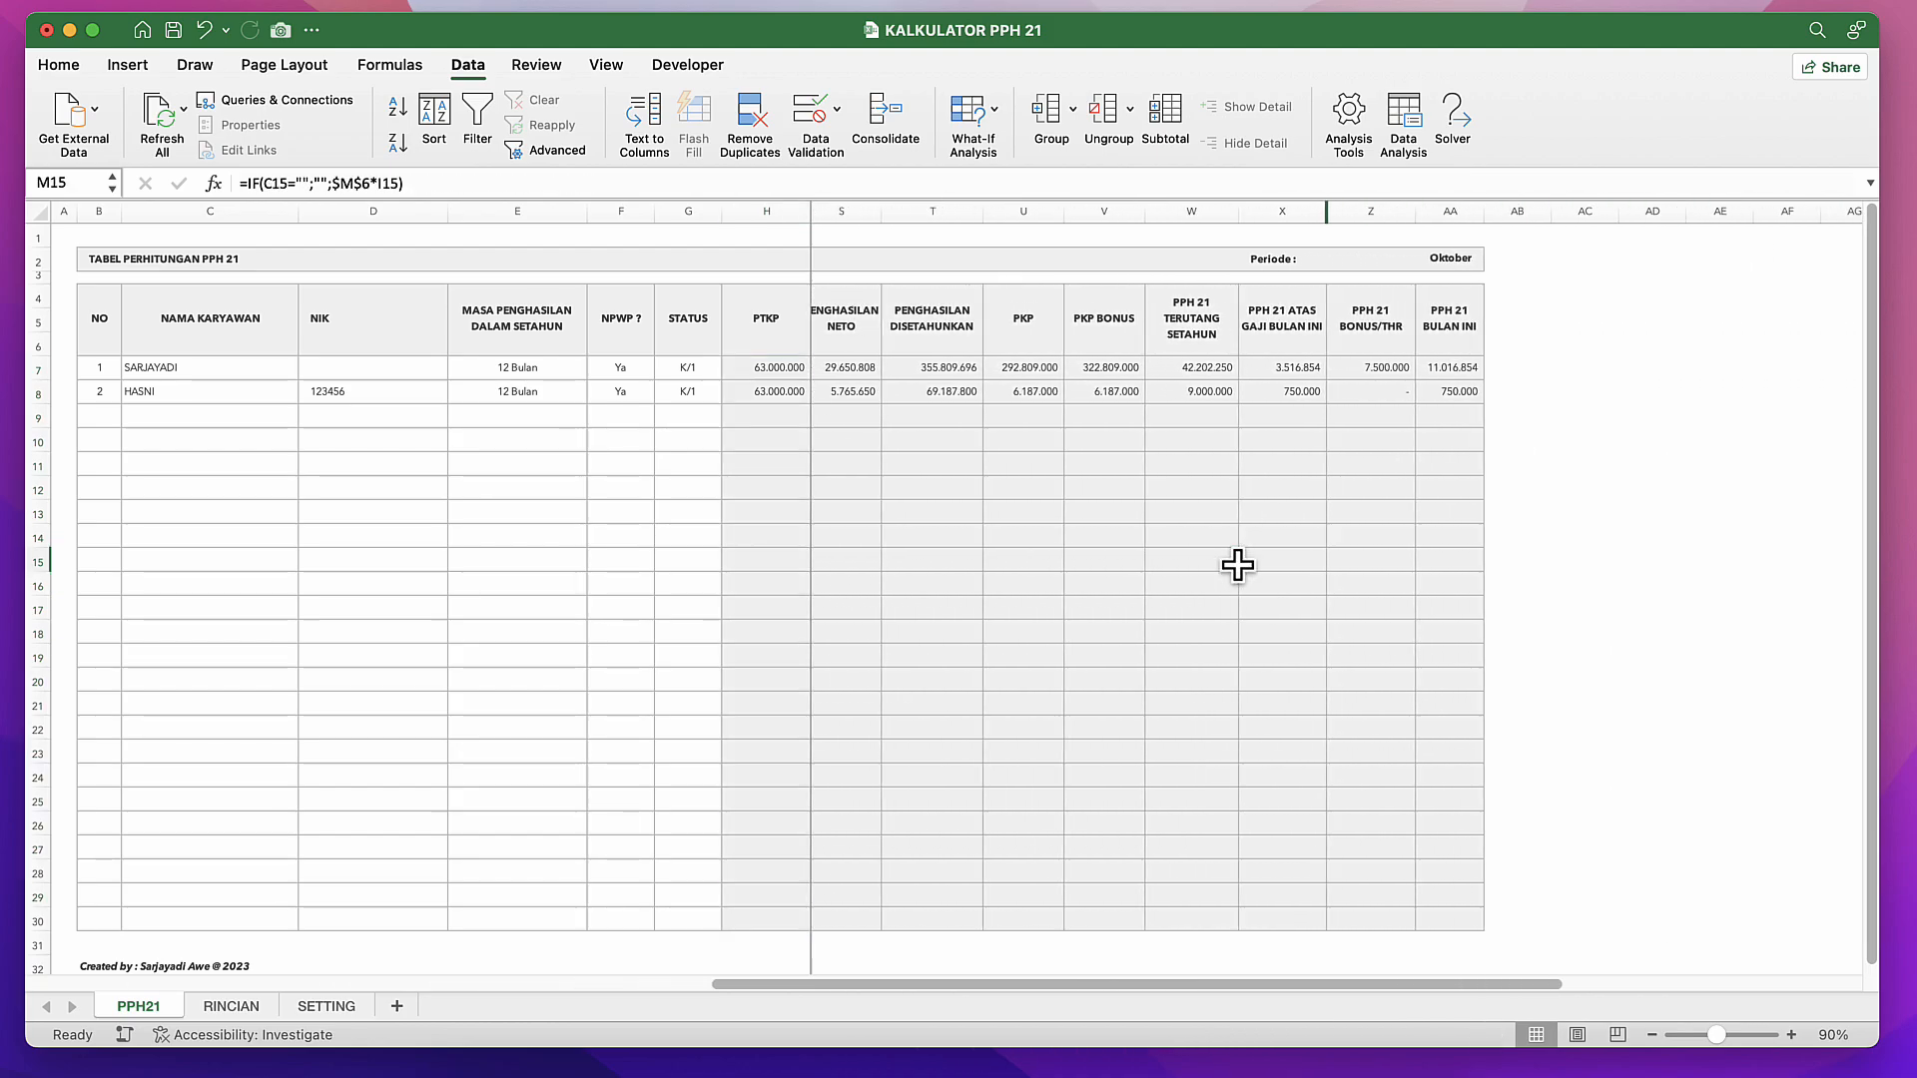
{"action": "scroll", "coordinate": [1237, 565], "scroll_direction": "left", "scroll_amount": 10}
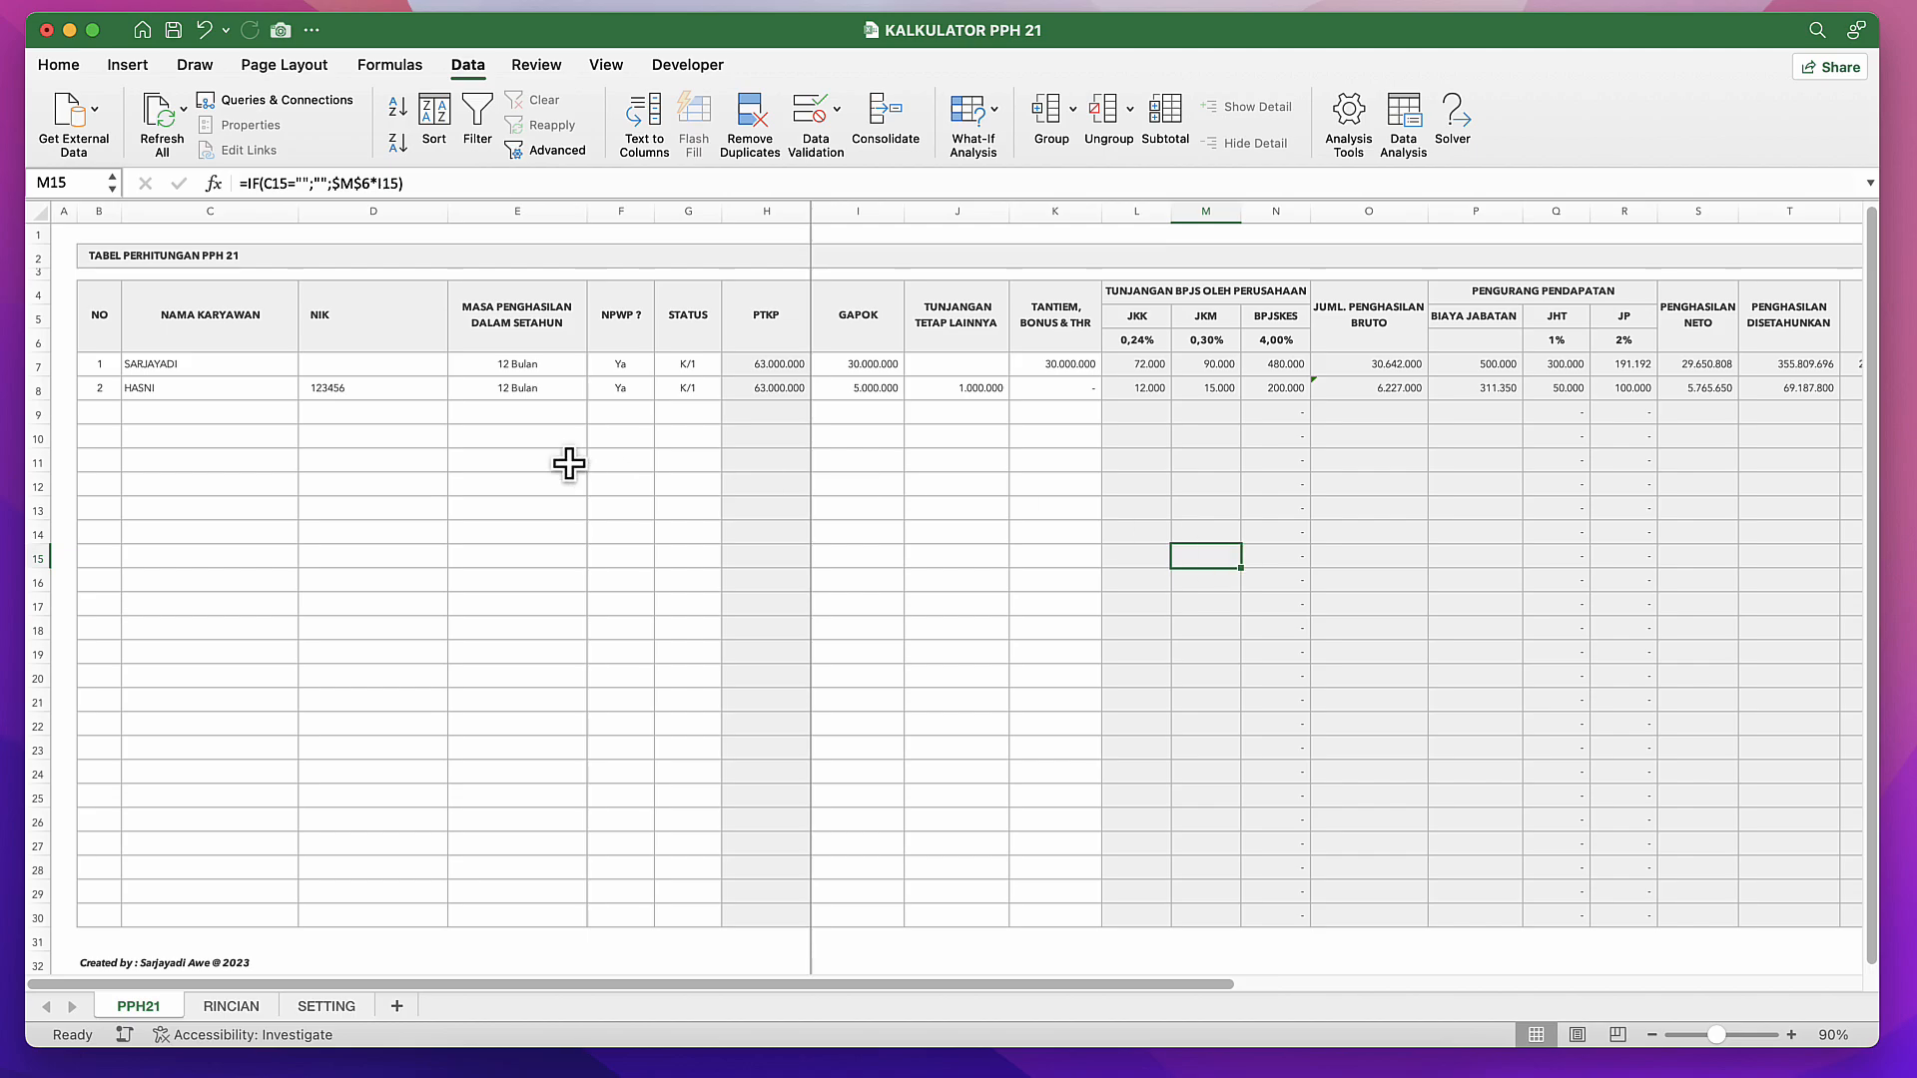
{"action": "left_click", "coordinate": [273, 388]}
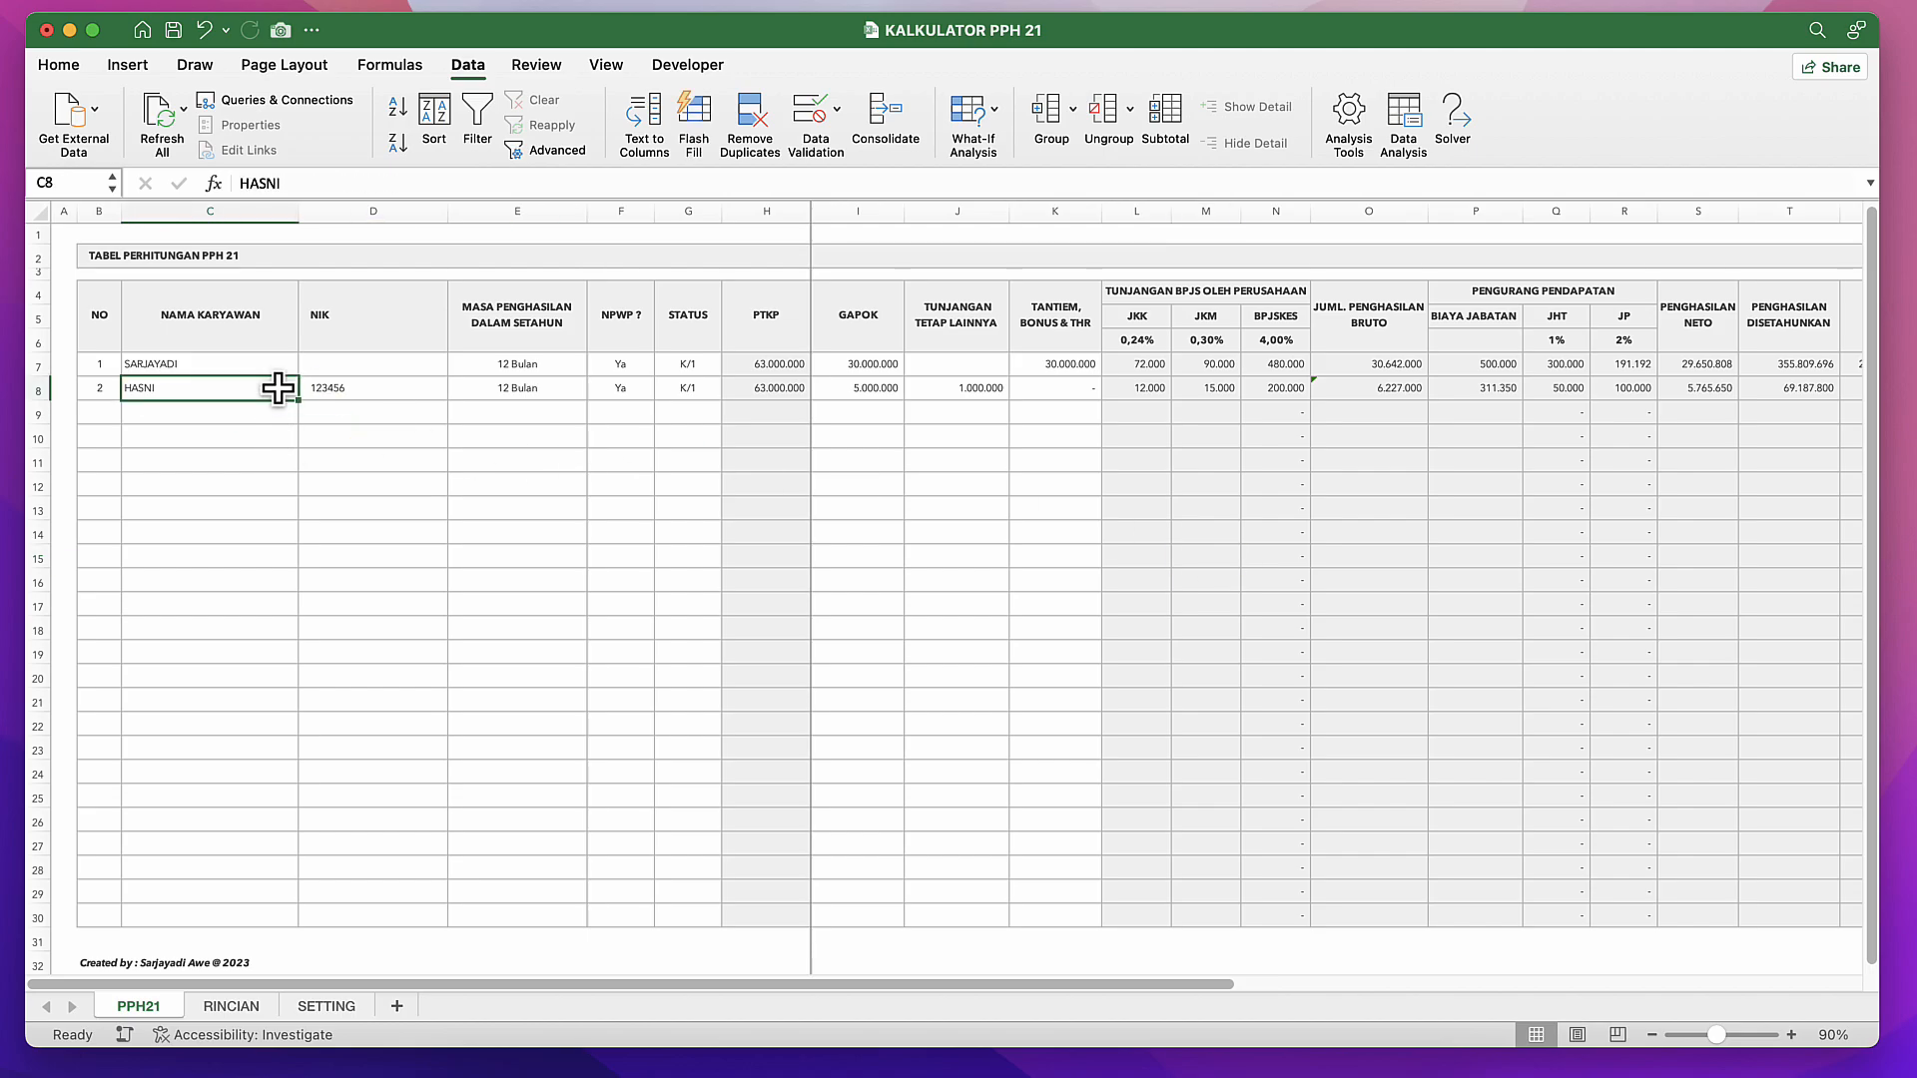
{"action": "left_click", "coordinate": [282, 331]}
{"action": "left_click_drag", "start_coordinate": [281, 330], "coordinate": [267, 608]}
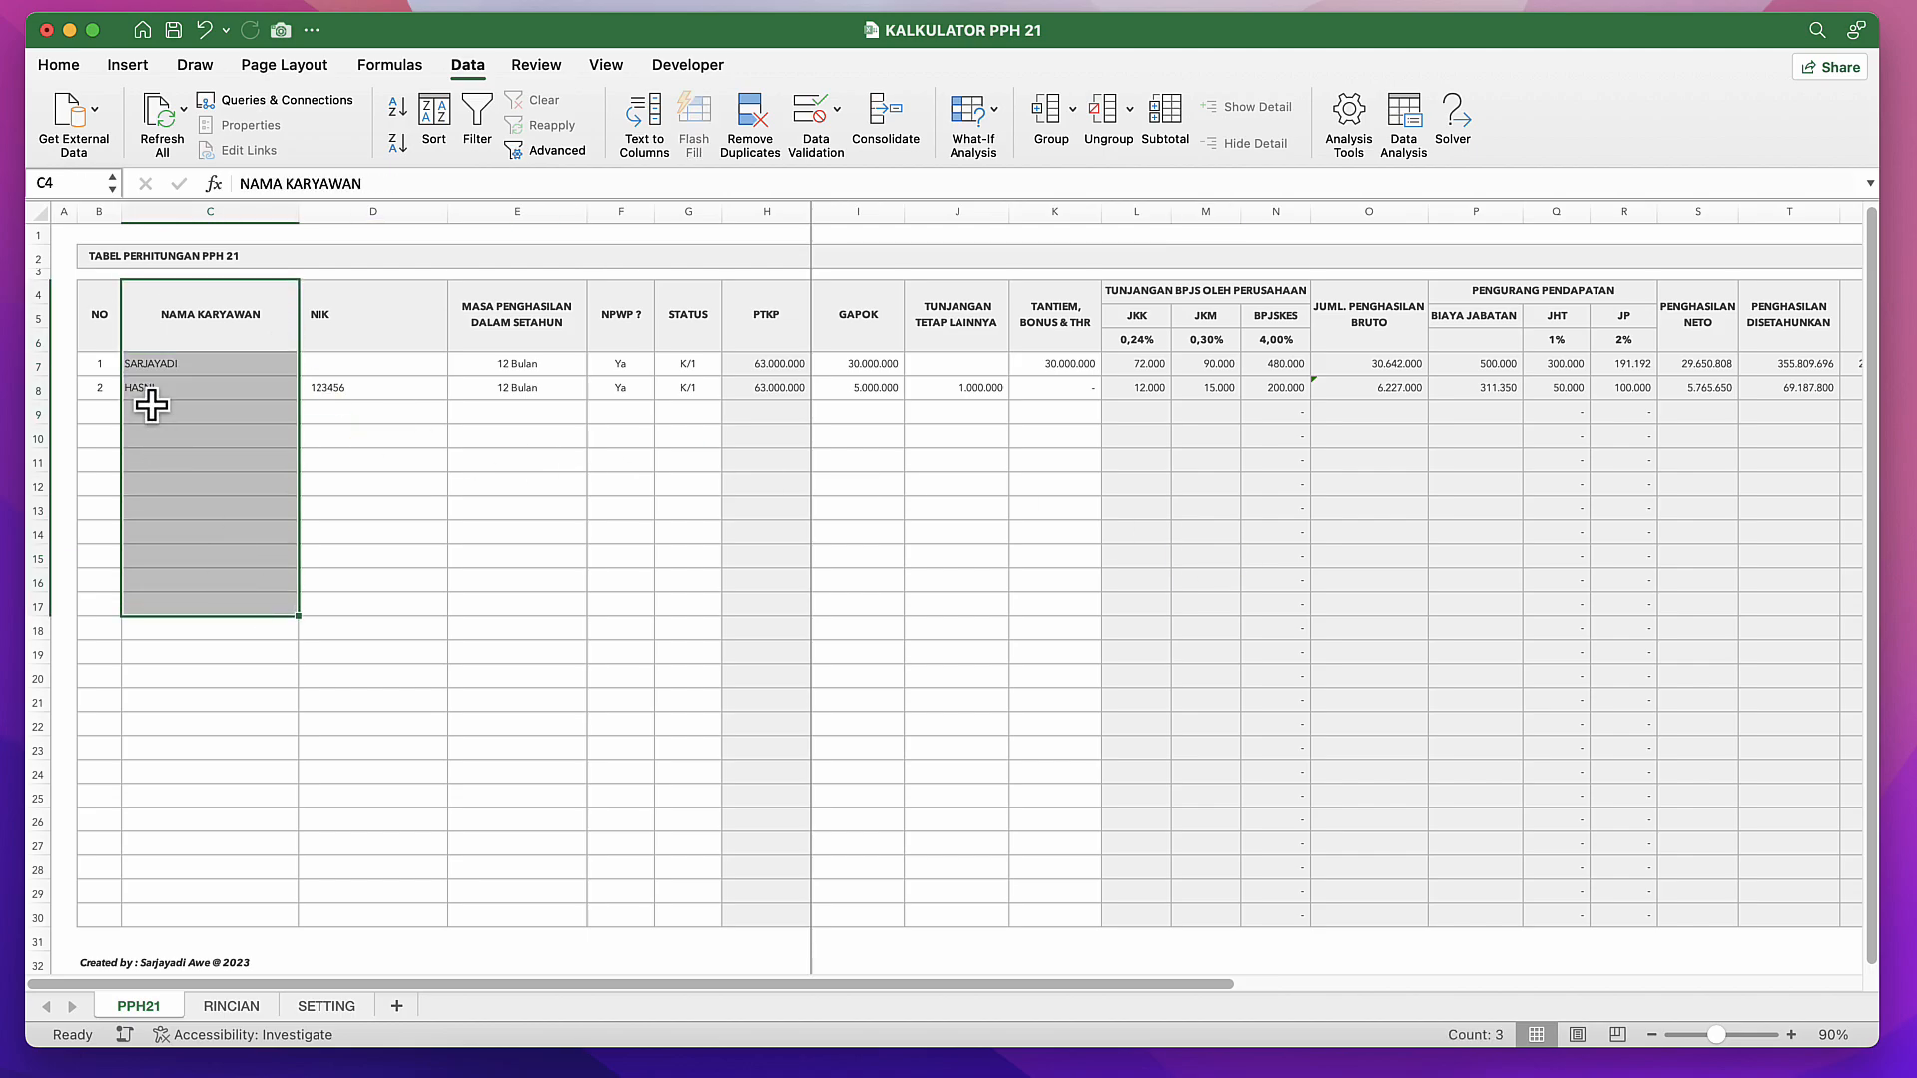
Step: Shade the NO cells B7:B30 light gray like the other formula columns
{"action": "left_click", "coordinate": [102, 348]}
{"action": "left_click", "coordinate": [102, 361]}
{"action": "left_click", "coordinate": [94, 913], "text": "shift"}
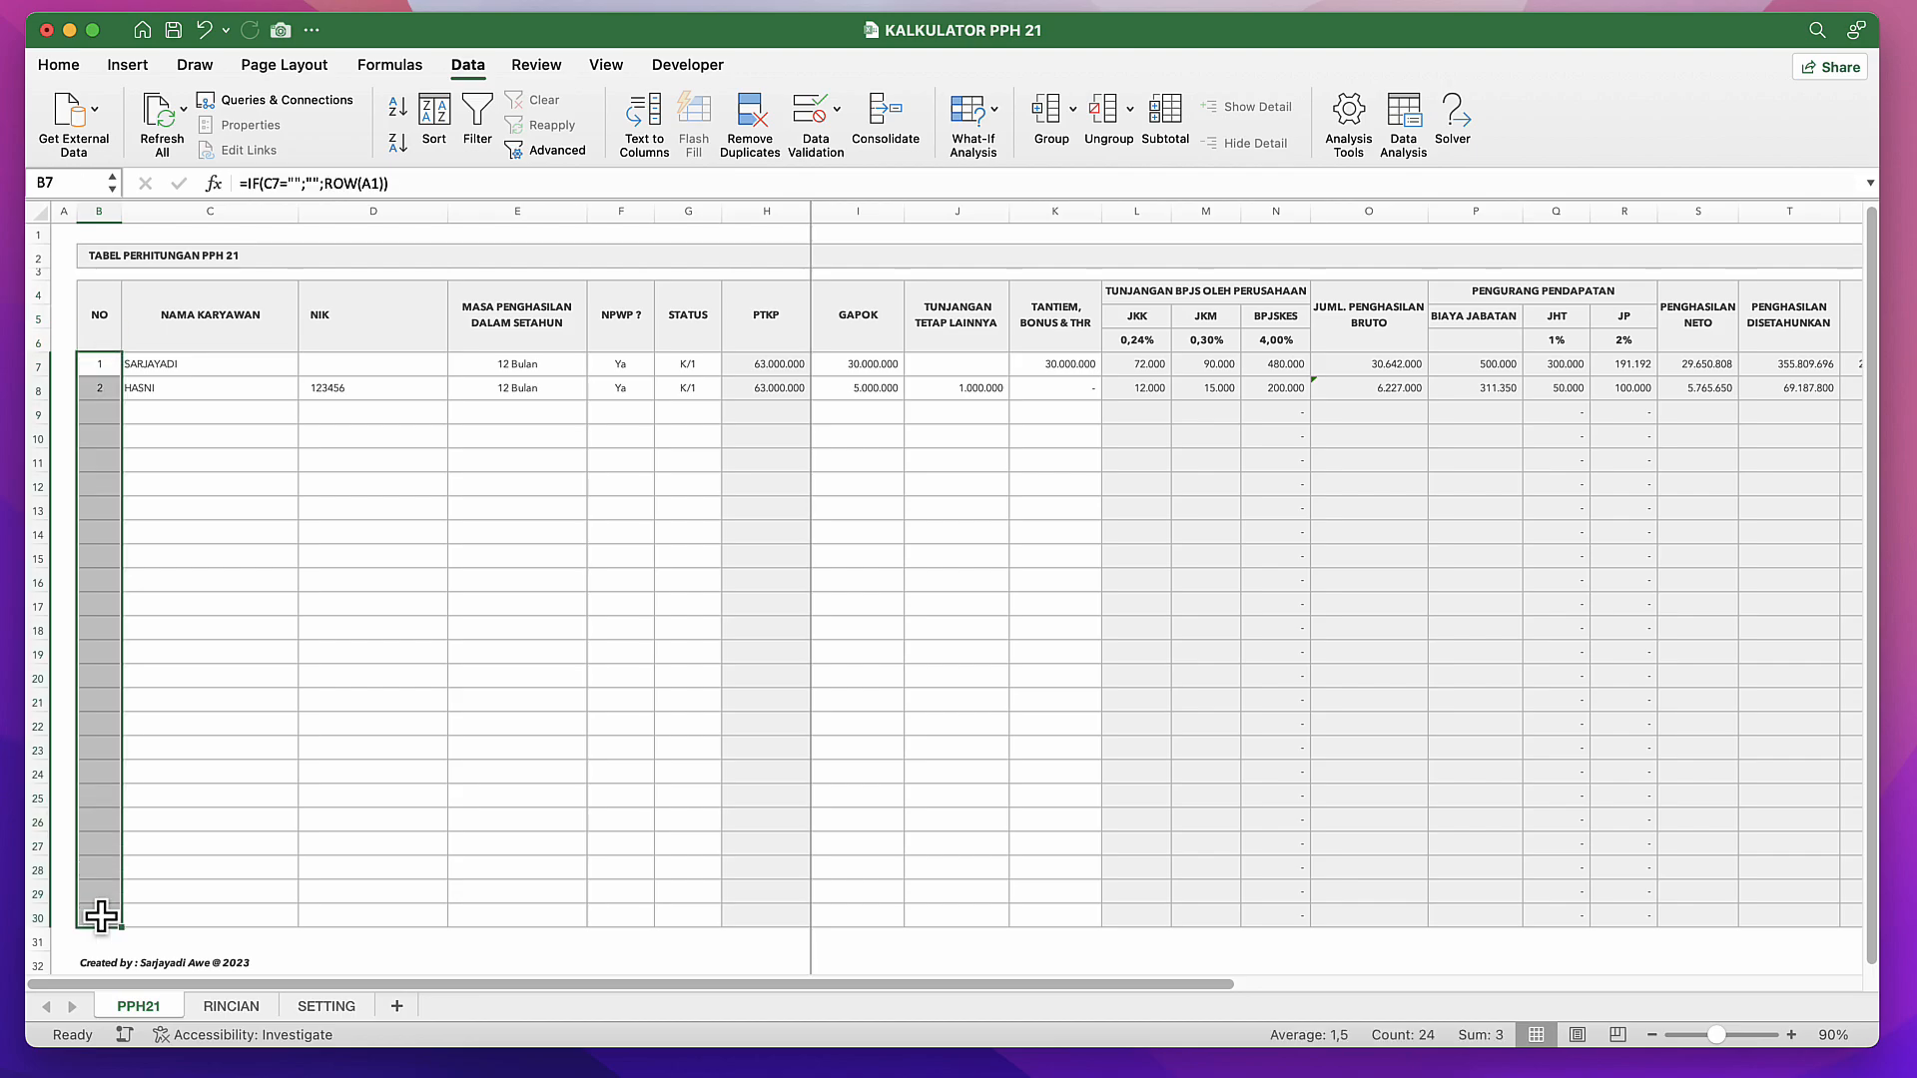
{"action": "left_click", "coordinate": [60, 65]}
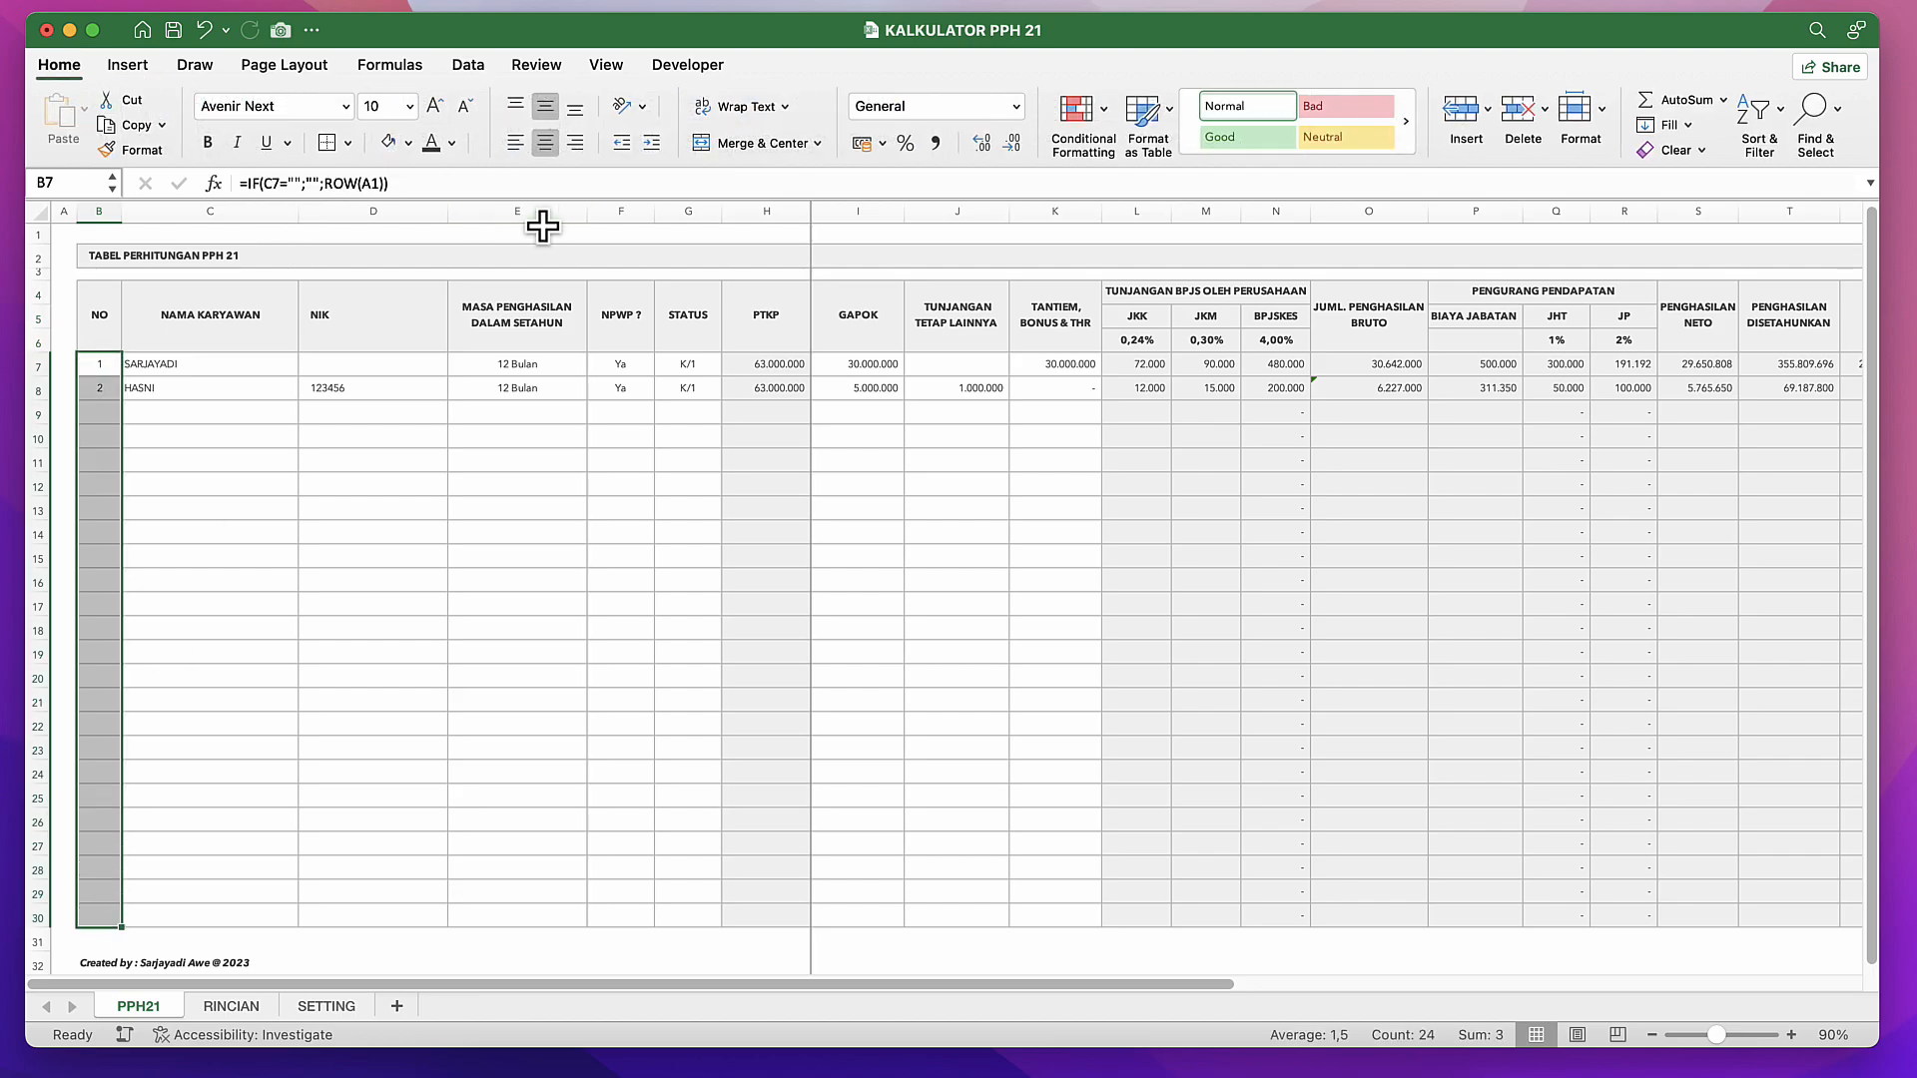
{"action": "left_click", "coordinate": [382, 147]}
{"action": "left_click", "coordinate": [389, 511]}
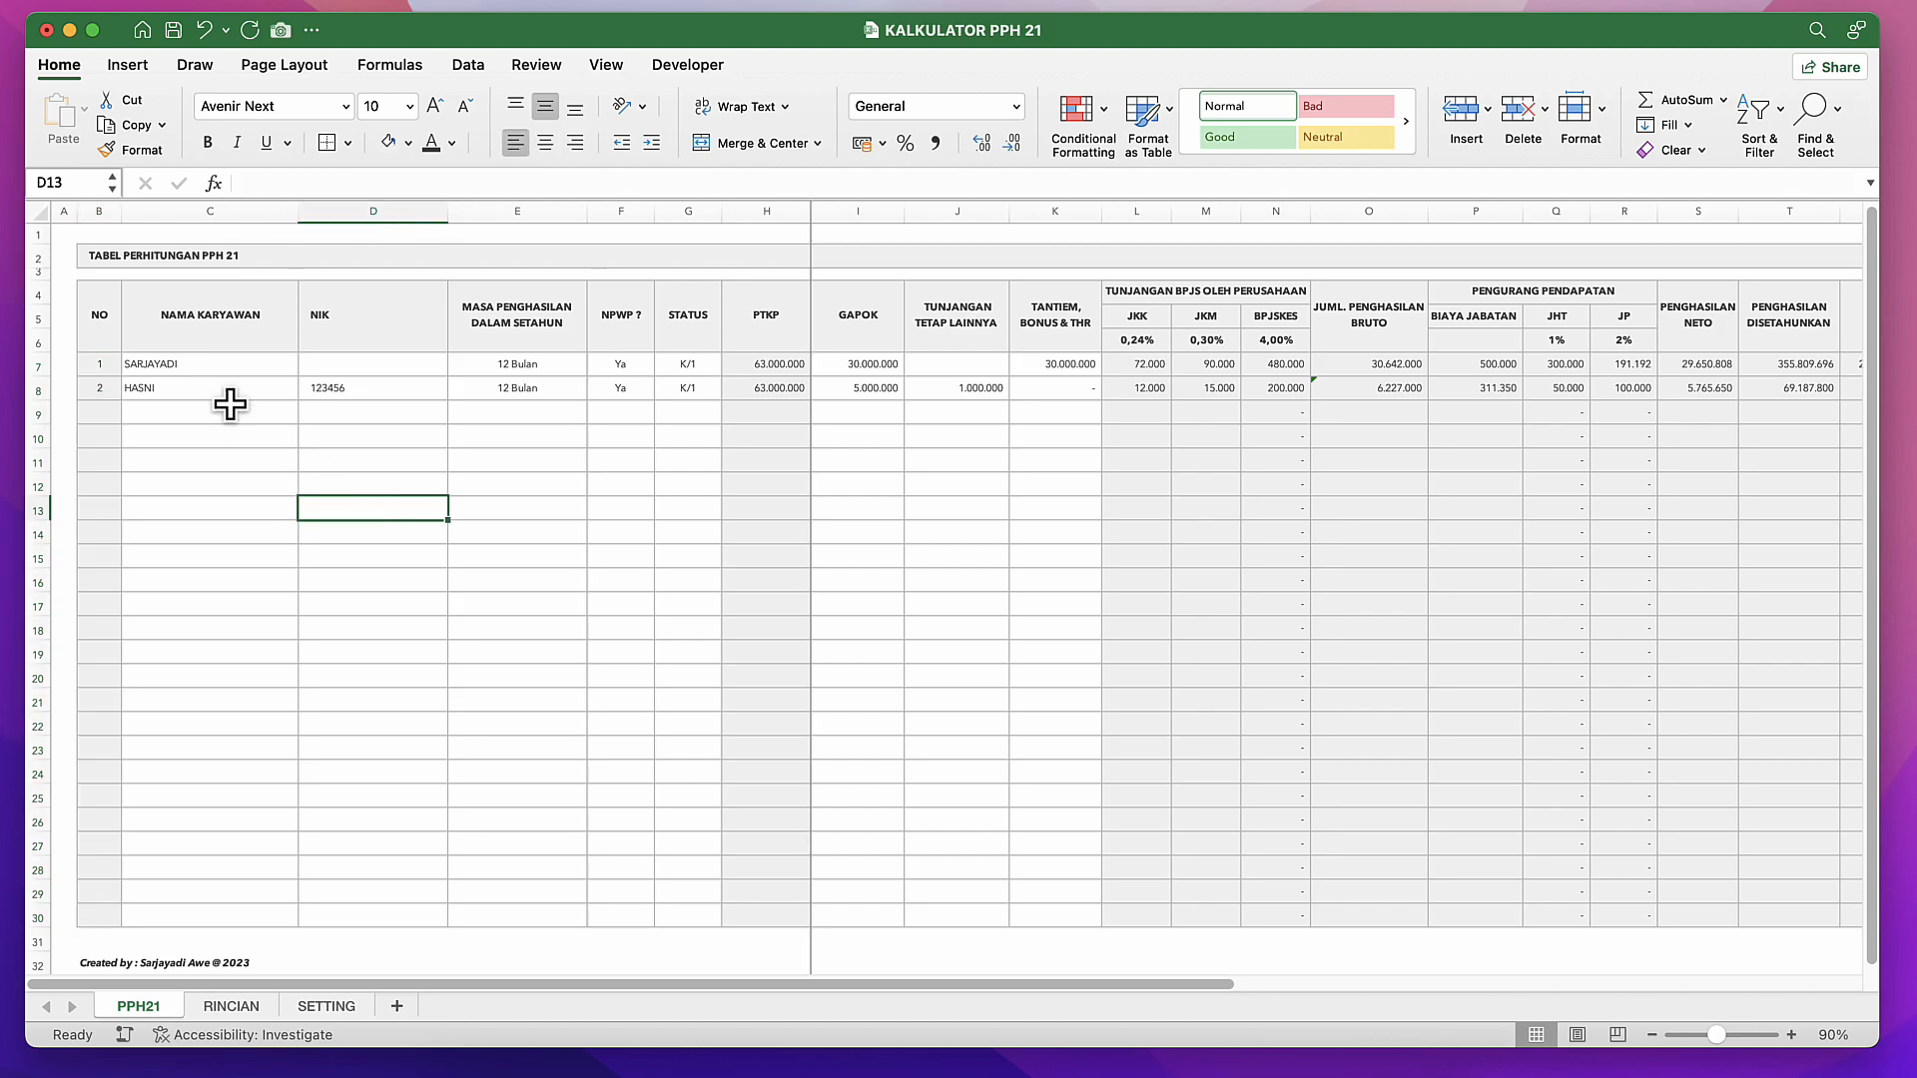
Step: Go through the second employee's number, name and NIK cells, and view the choices for MASA PENGHASILAN DALAM SETAHUN in E8
{"action": "left_click", "coordinate": [112, 388]}
{"action": "left_click", "coordinate": [265, 387]}
{"action": "left_click", "coordinate": [329, 388]}
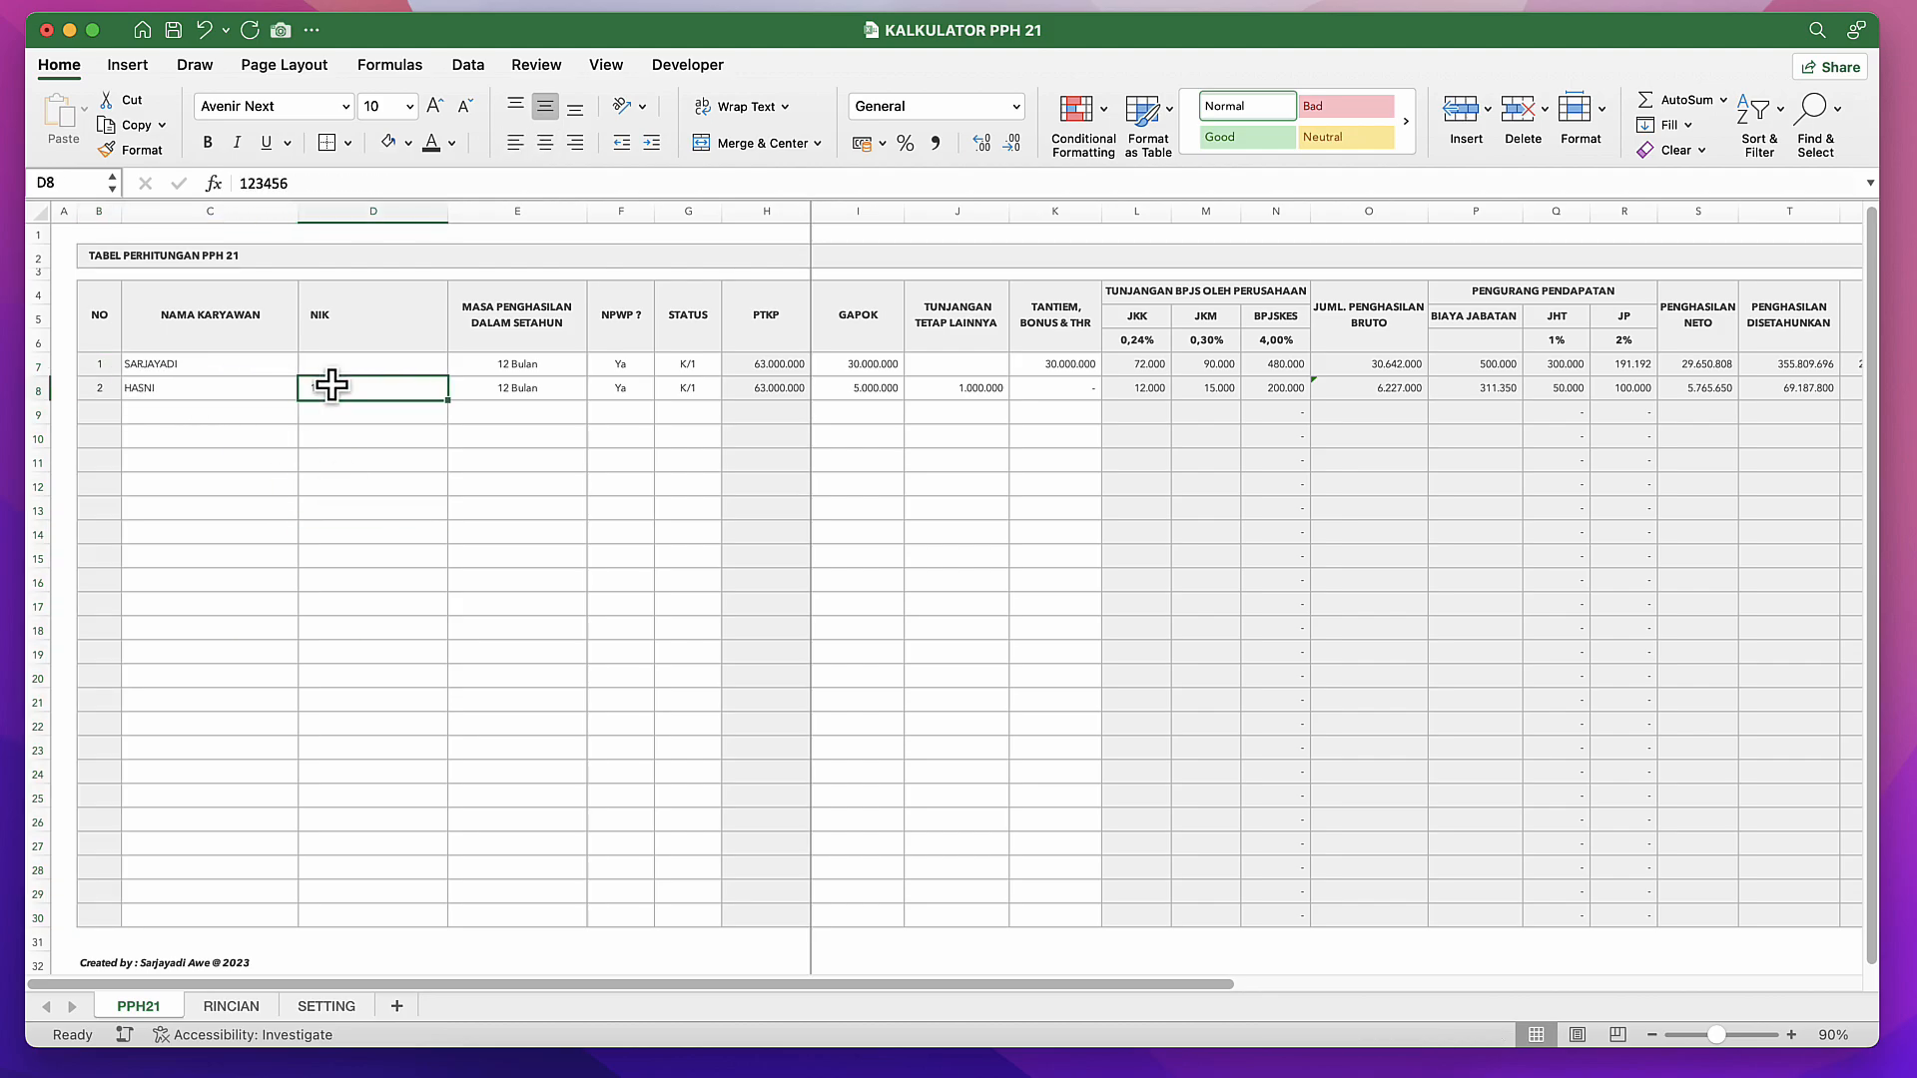
{"action": "left_click", "coordinate": [572, 409]}
{"action": "left_click", "coordinate": [579, 388]}
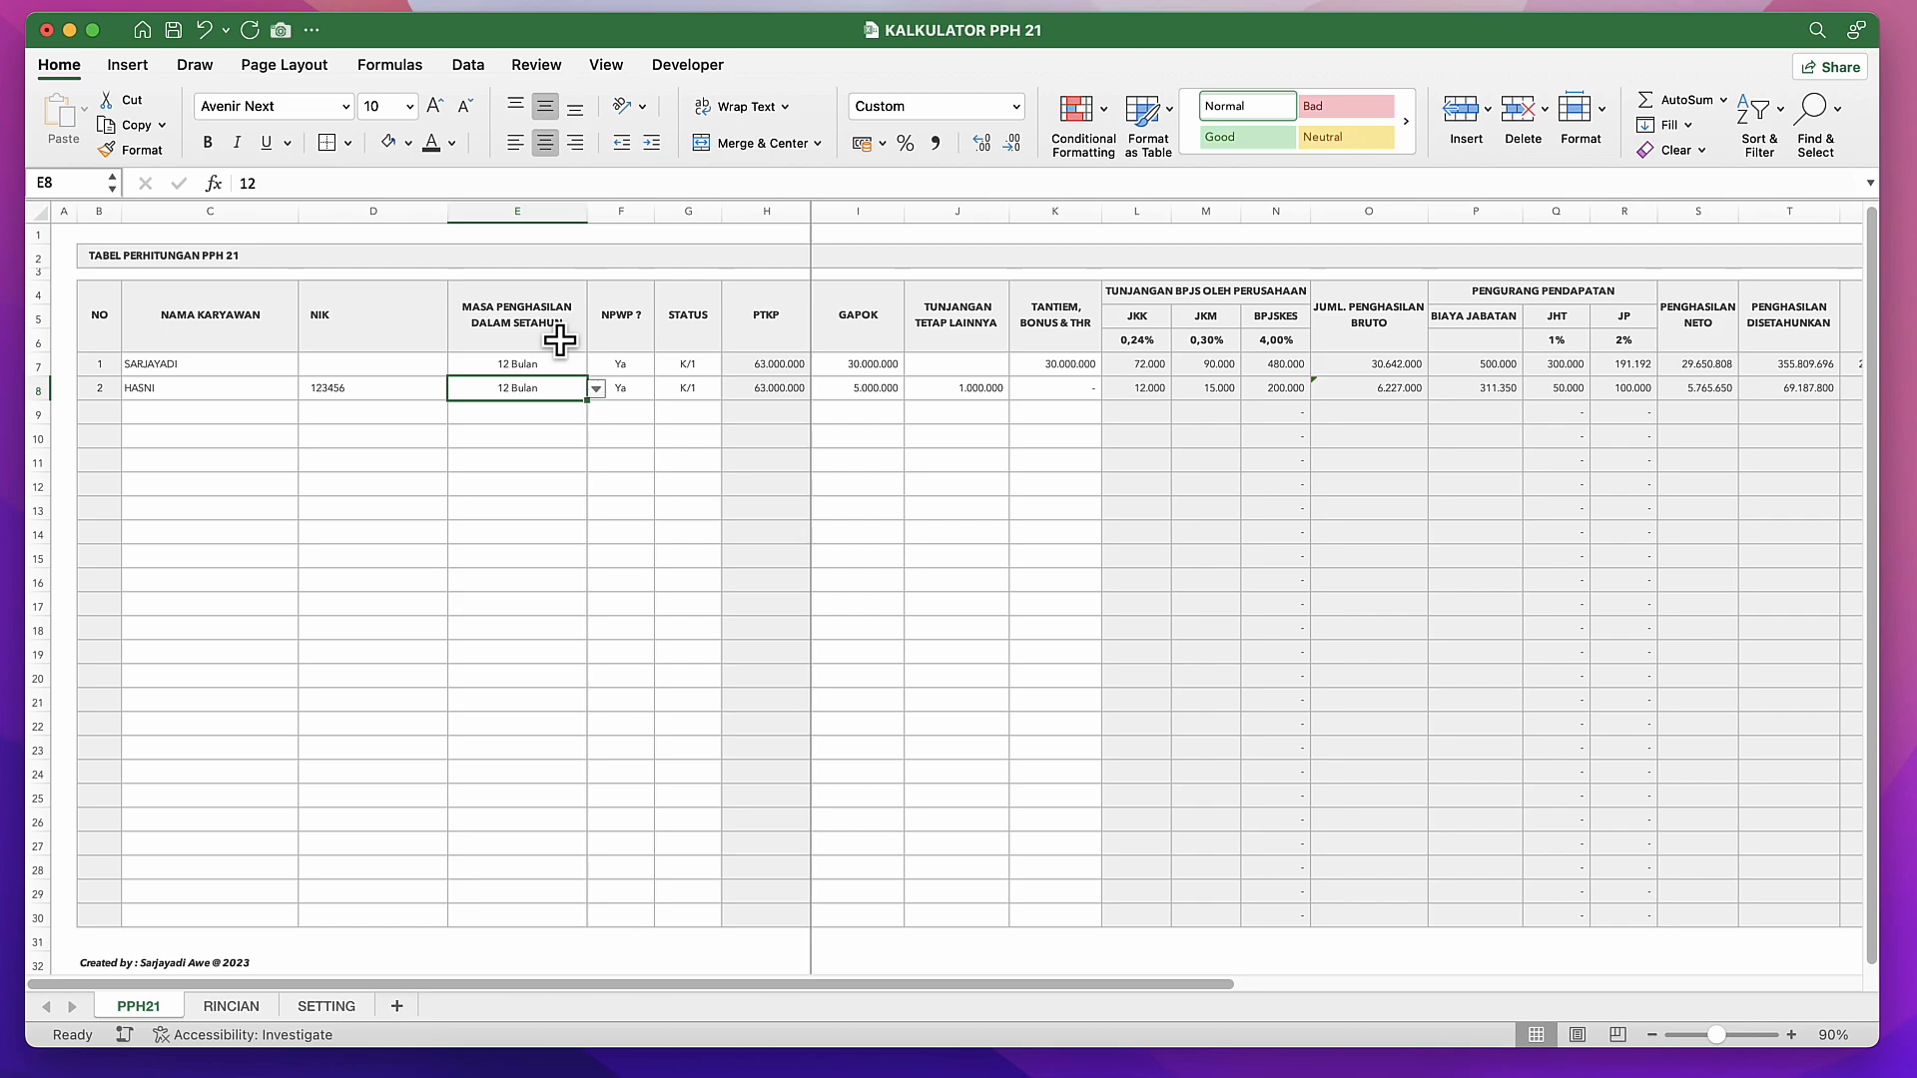
{"action": "left_click", "coordinate": [595, 389]}
{"action": "left_click", "coordinate": [617, 427]}
Step: Switch to Safari and view the start-month options for Masa Penghasilan in the Ortax calculator
{"action": "key", "text": "ctrl+Right"}
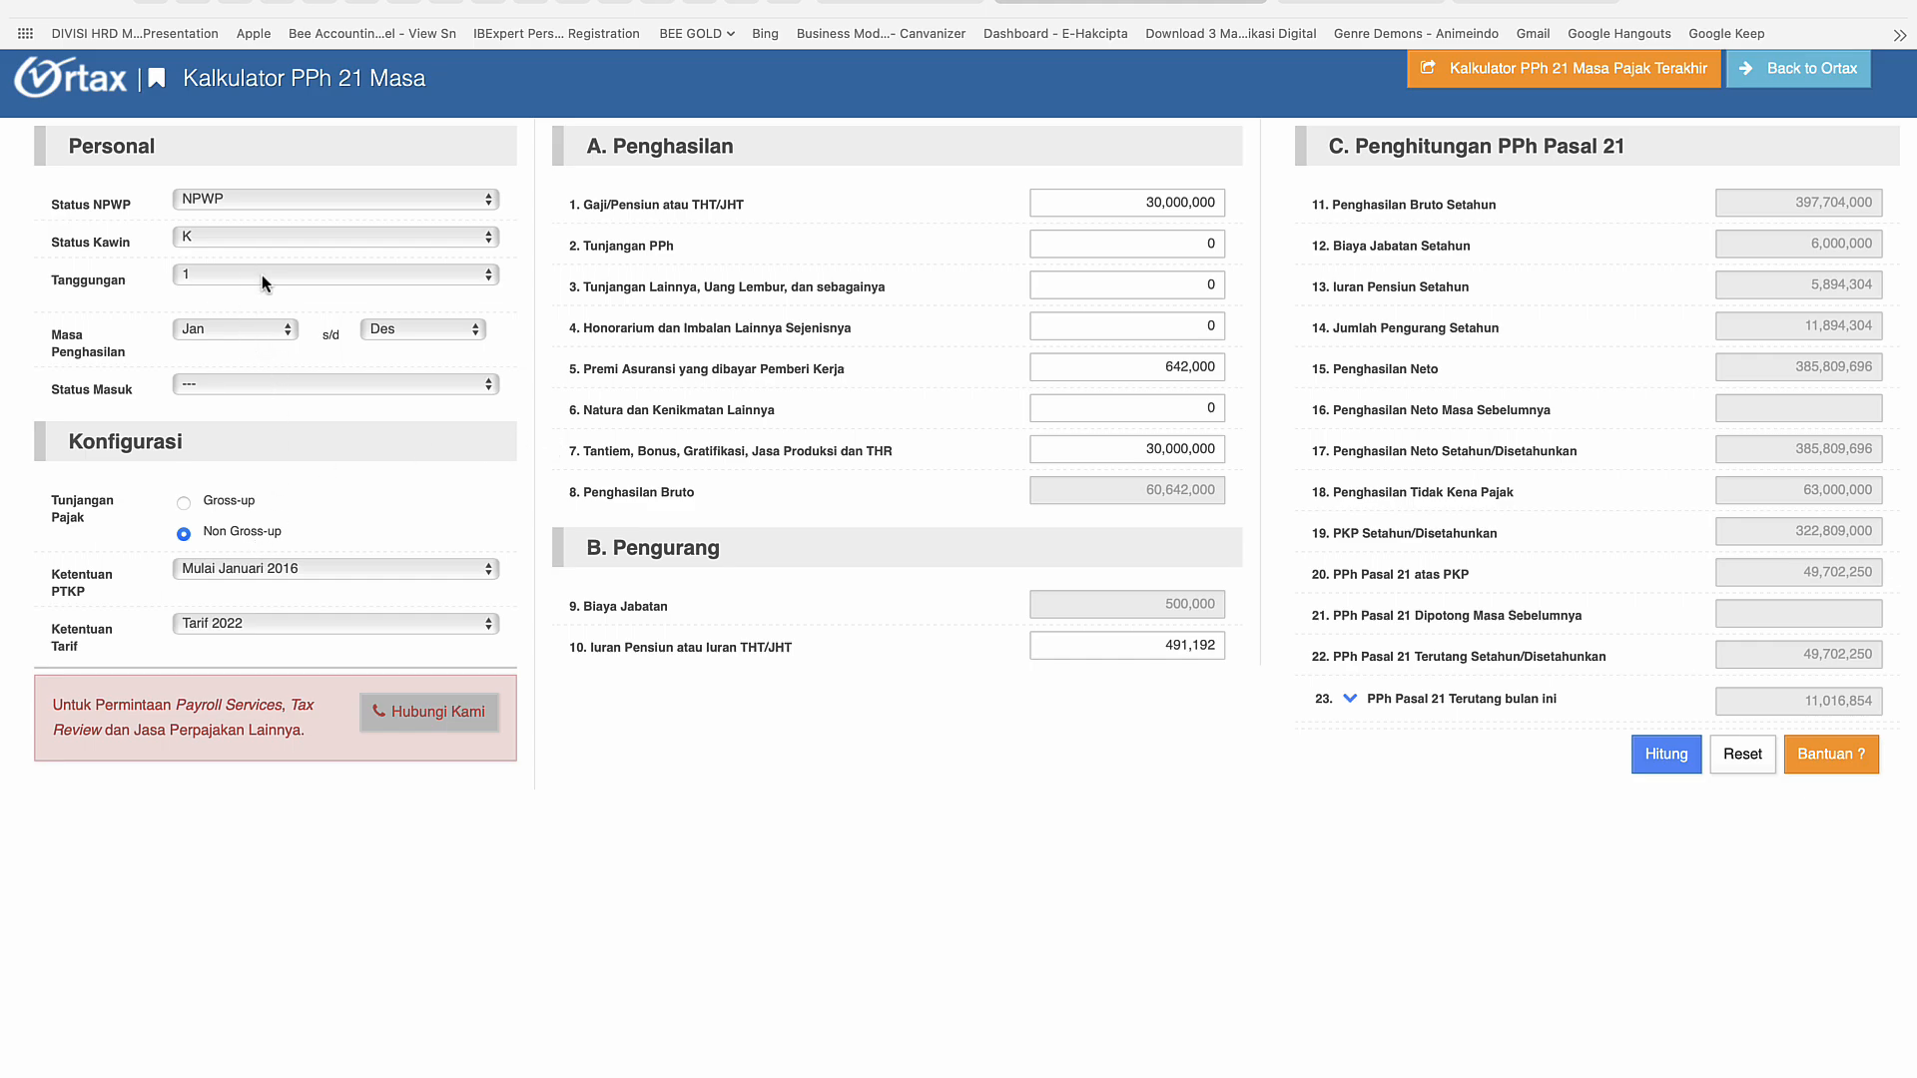
{"action": "left_click", "coordinate": [253, 327]}
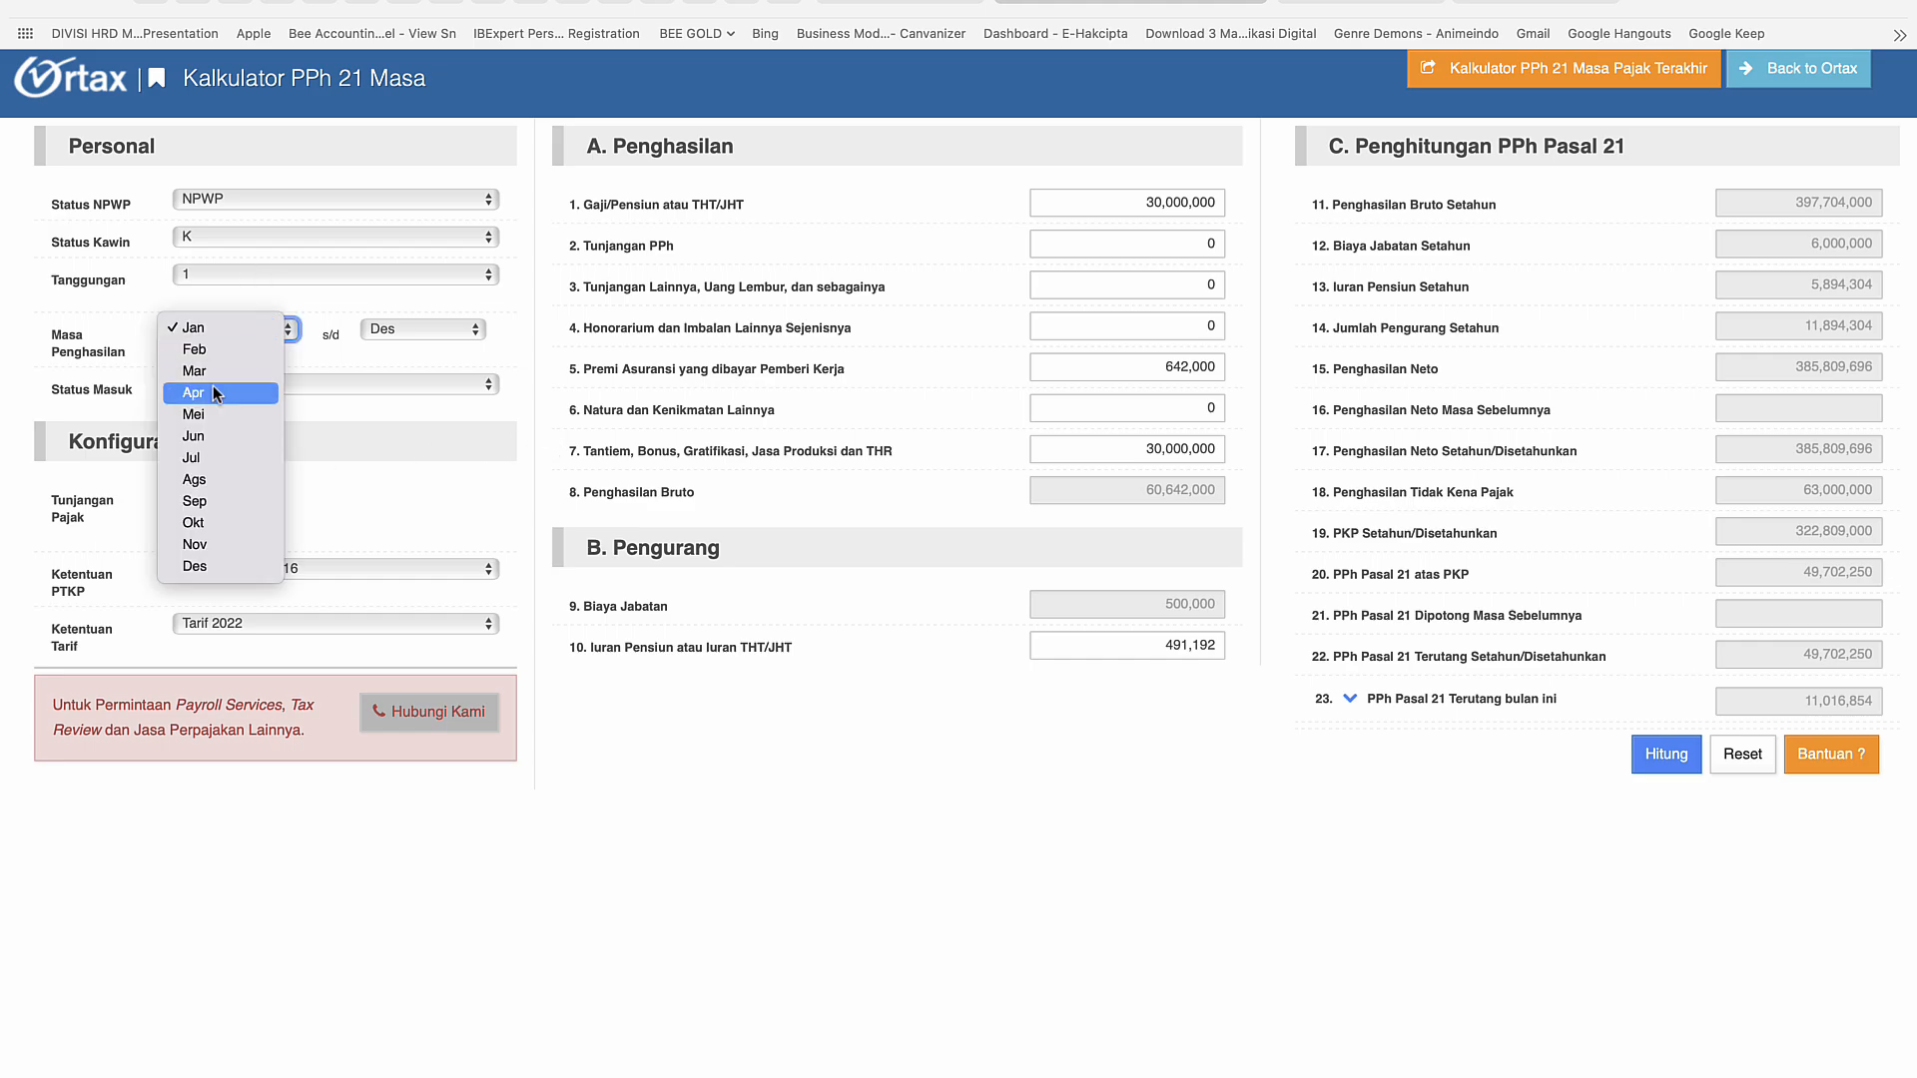
{"action": "left_click", "coordinate": [386, 441]}
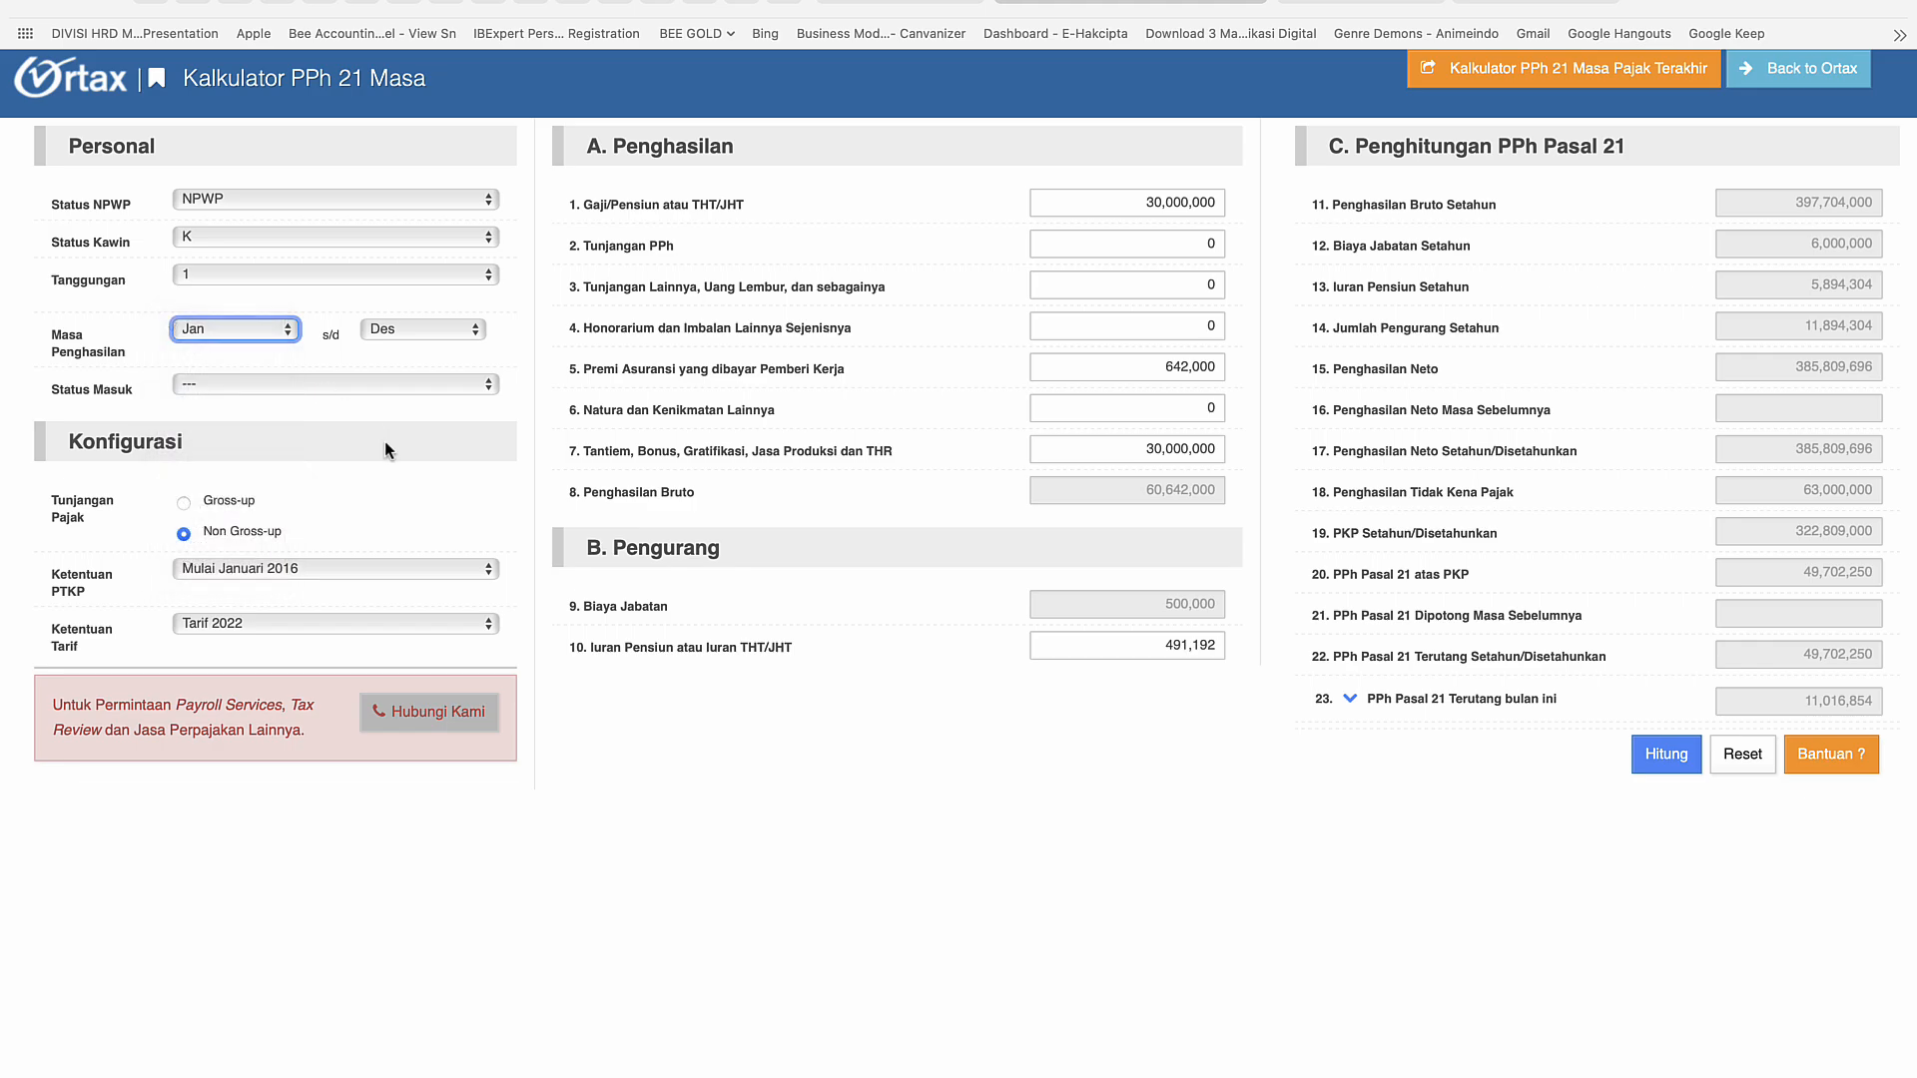
Step: Switch back to the Excel workbook and check the second employee's NPWP ? cell, F8
{"action": "key", "text": "F4"}
{"action": "left_click", "coordinate": [273, 716]}
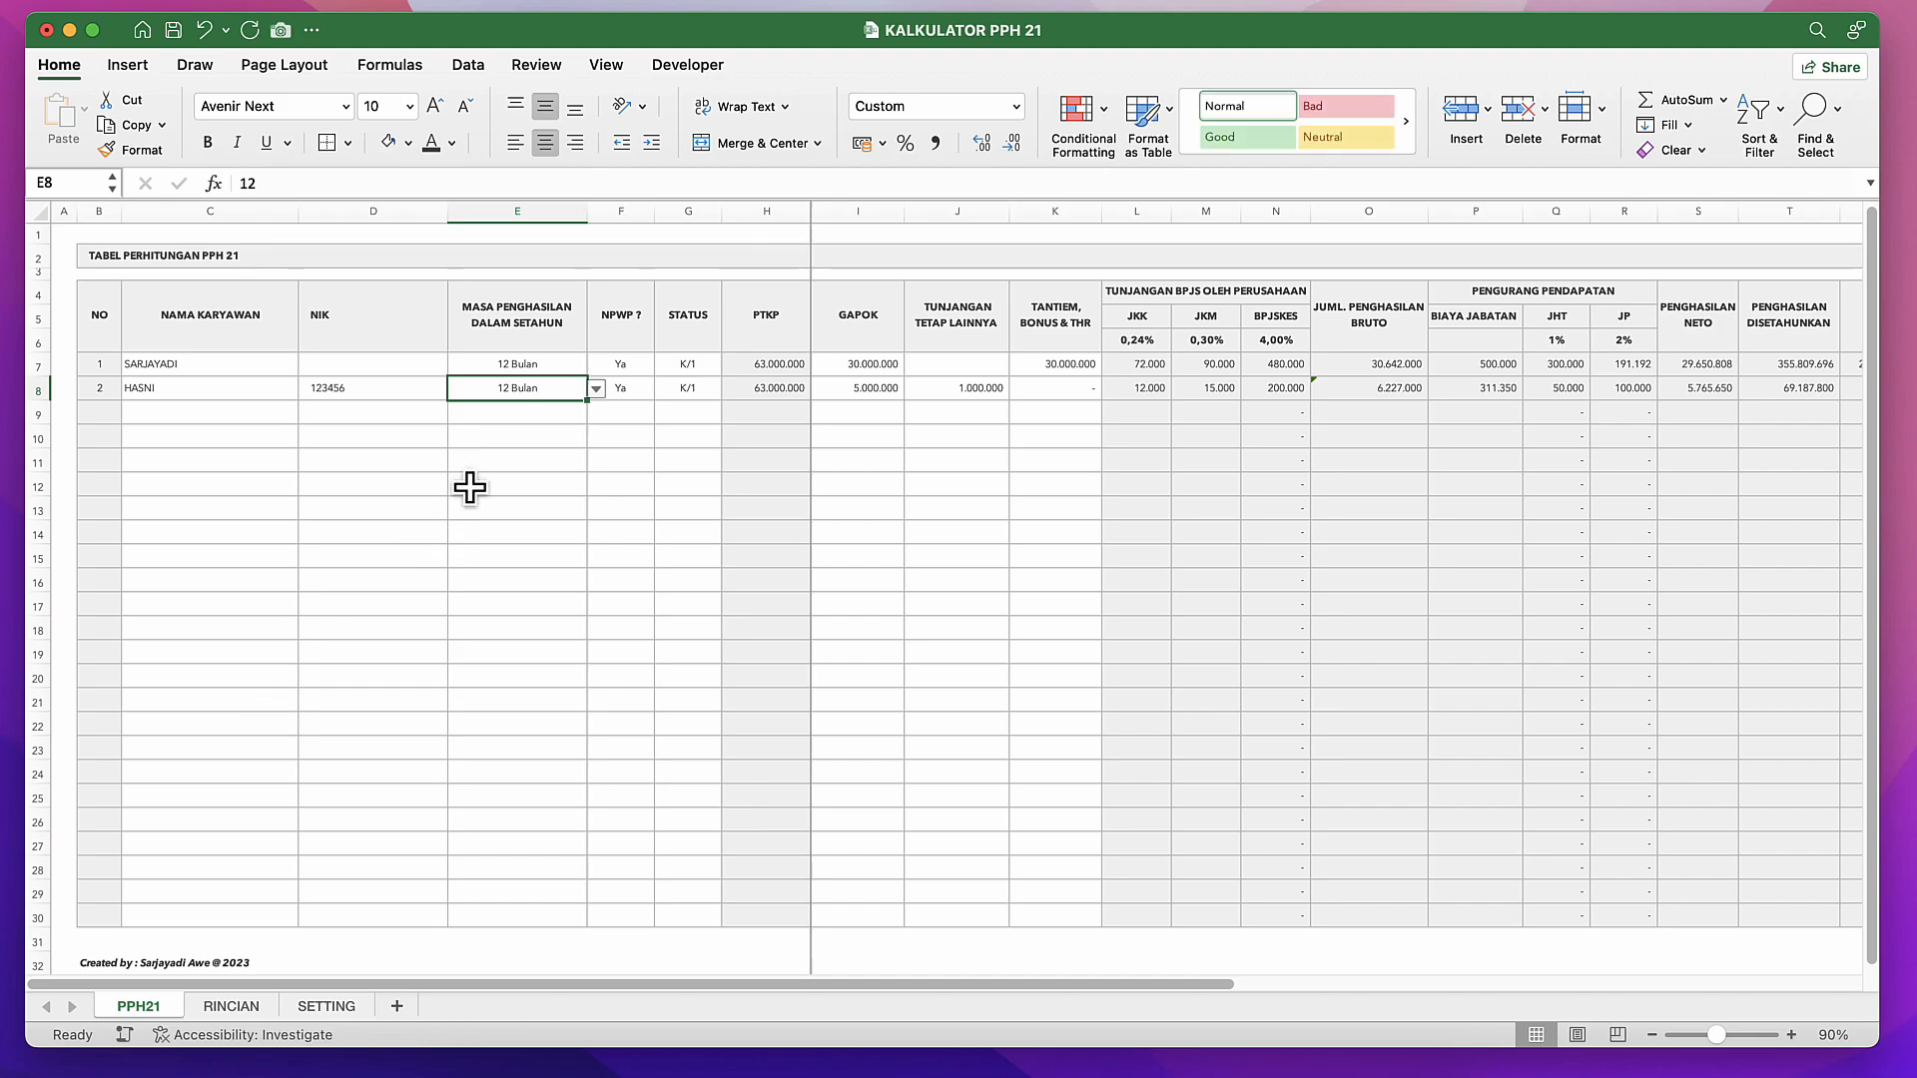
{"action": "left_click", "coordinate": [470, 486]}
{"action": "left_click", "coordinate": [628, 394]}
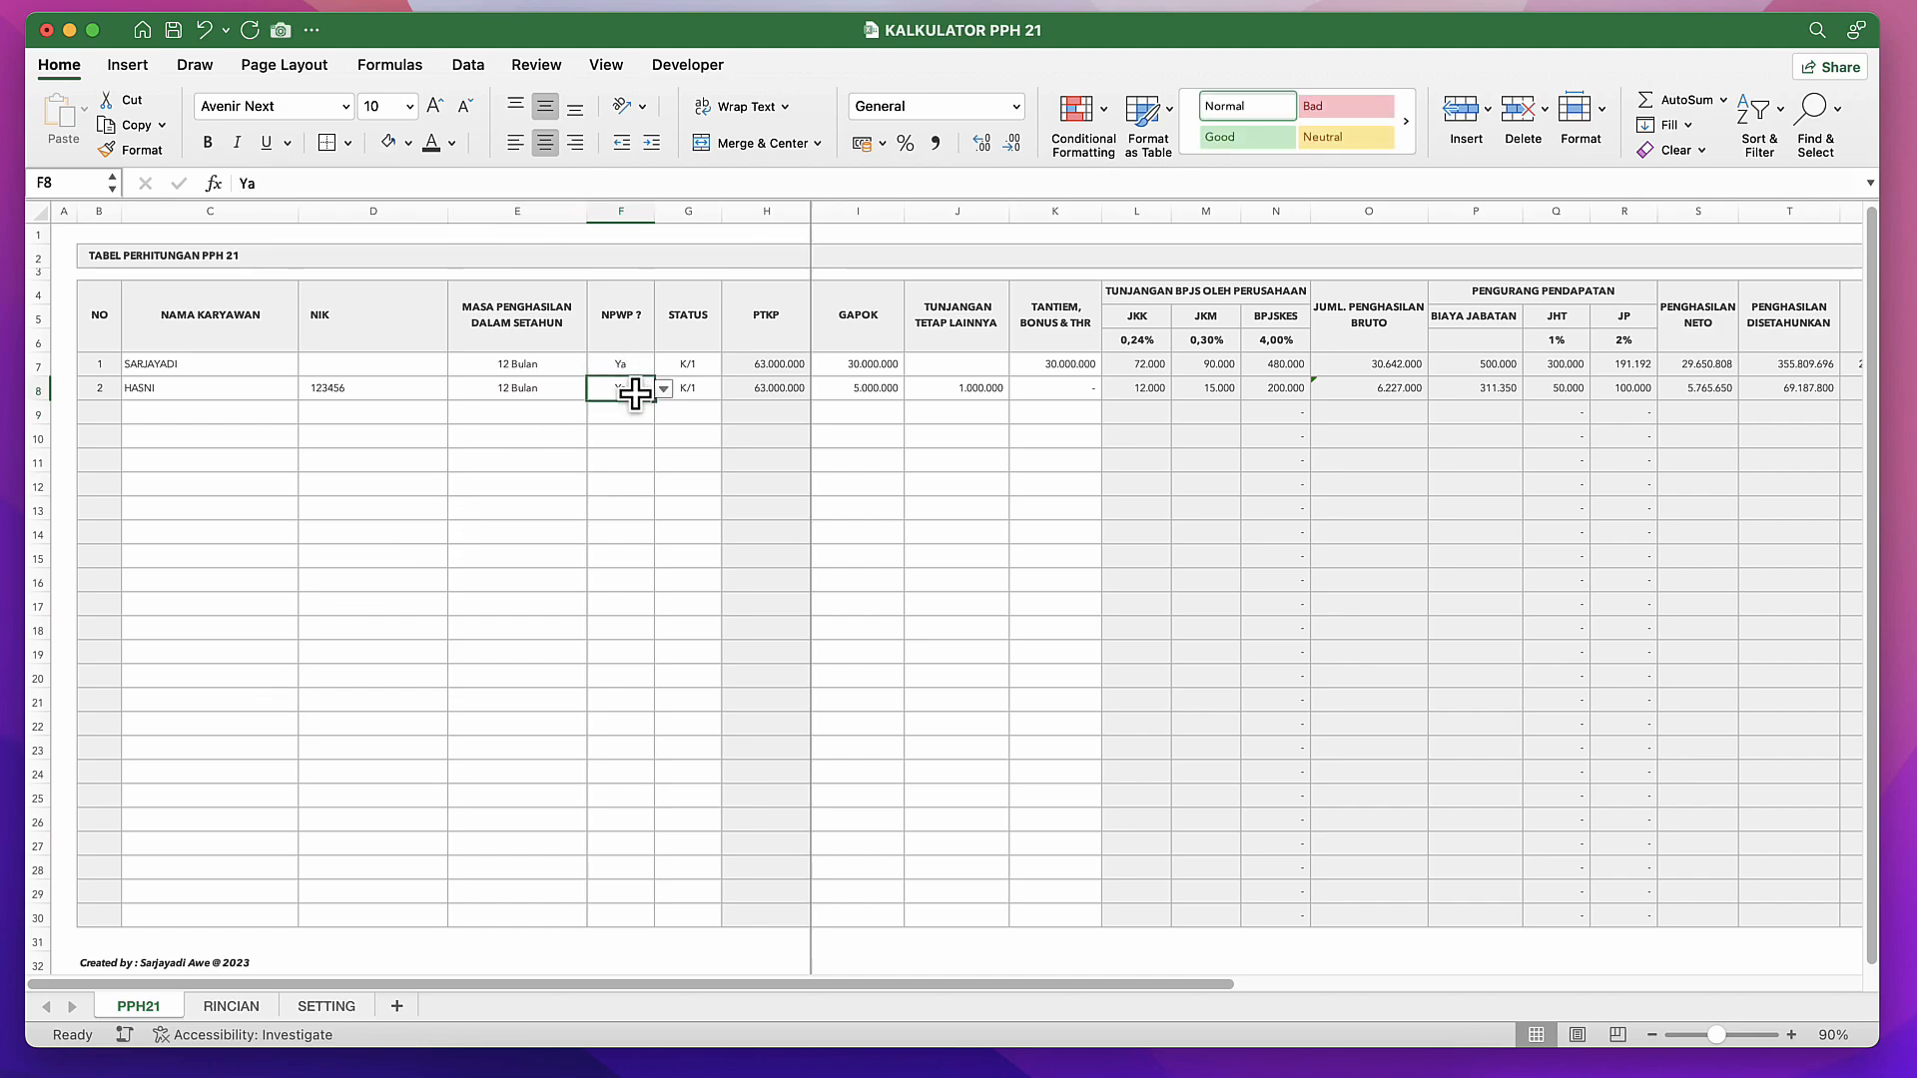
Step: Check the second employee's STATUS and PTKP cells and the GAPOK input column
{"action": "left_click", "coordinate": [699, 393]}
{"action": "left_click", "coordinate": [784, 393]}
{"action": "left_click", "coordinate": [840, 405]}
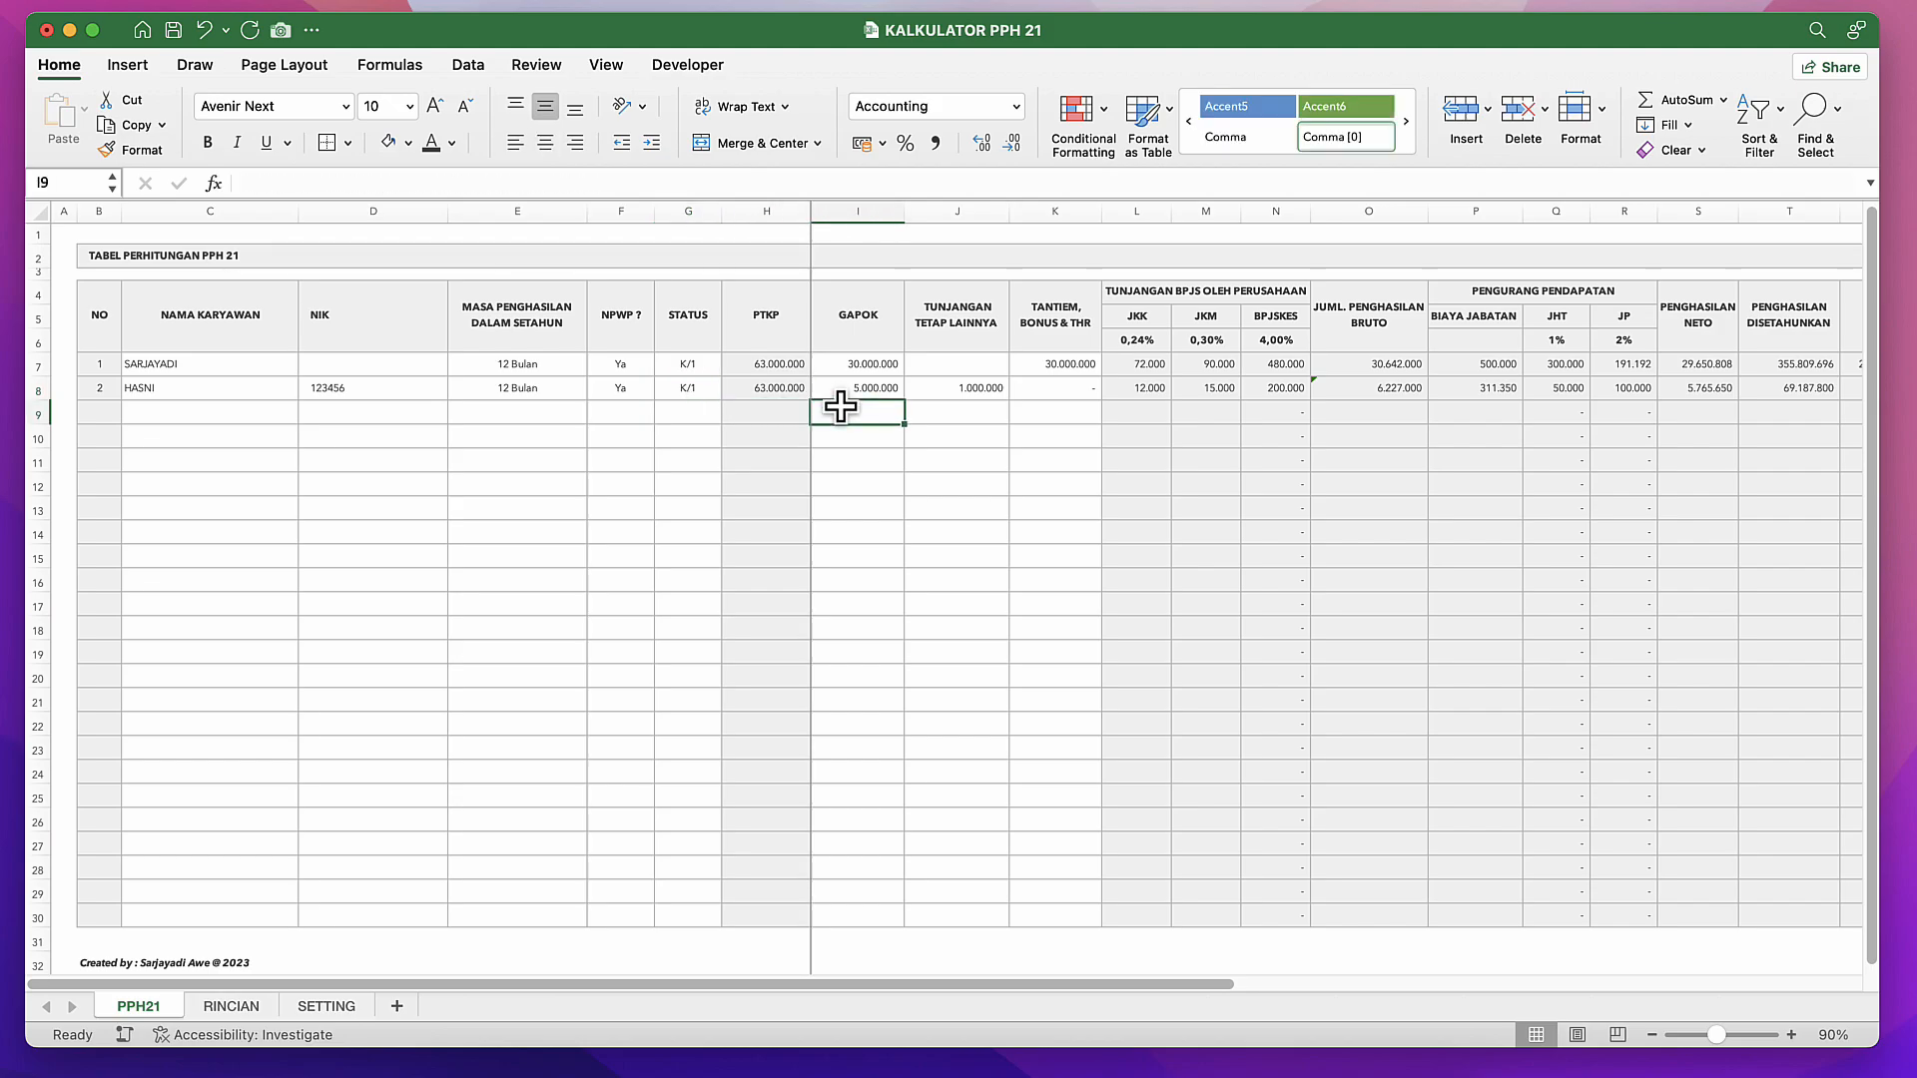
Step: Review the JKK formulas in column L and the JKK, JKM and BPJSKES rate cells L6:N6
{"action": "left_click", "coordinate": [1153, 365]}
{"action": "left_click", "coordinate": [1139, 434]}
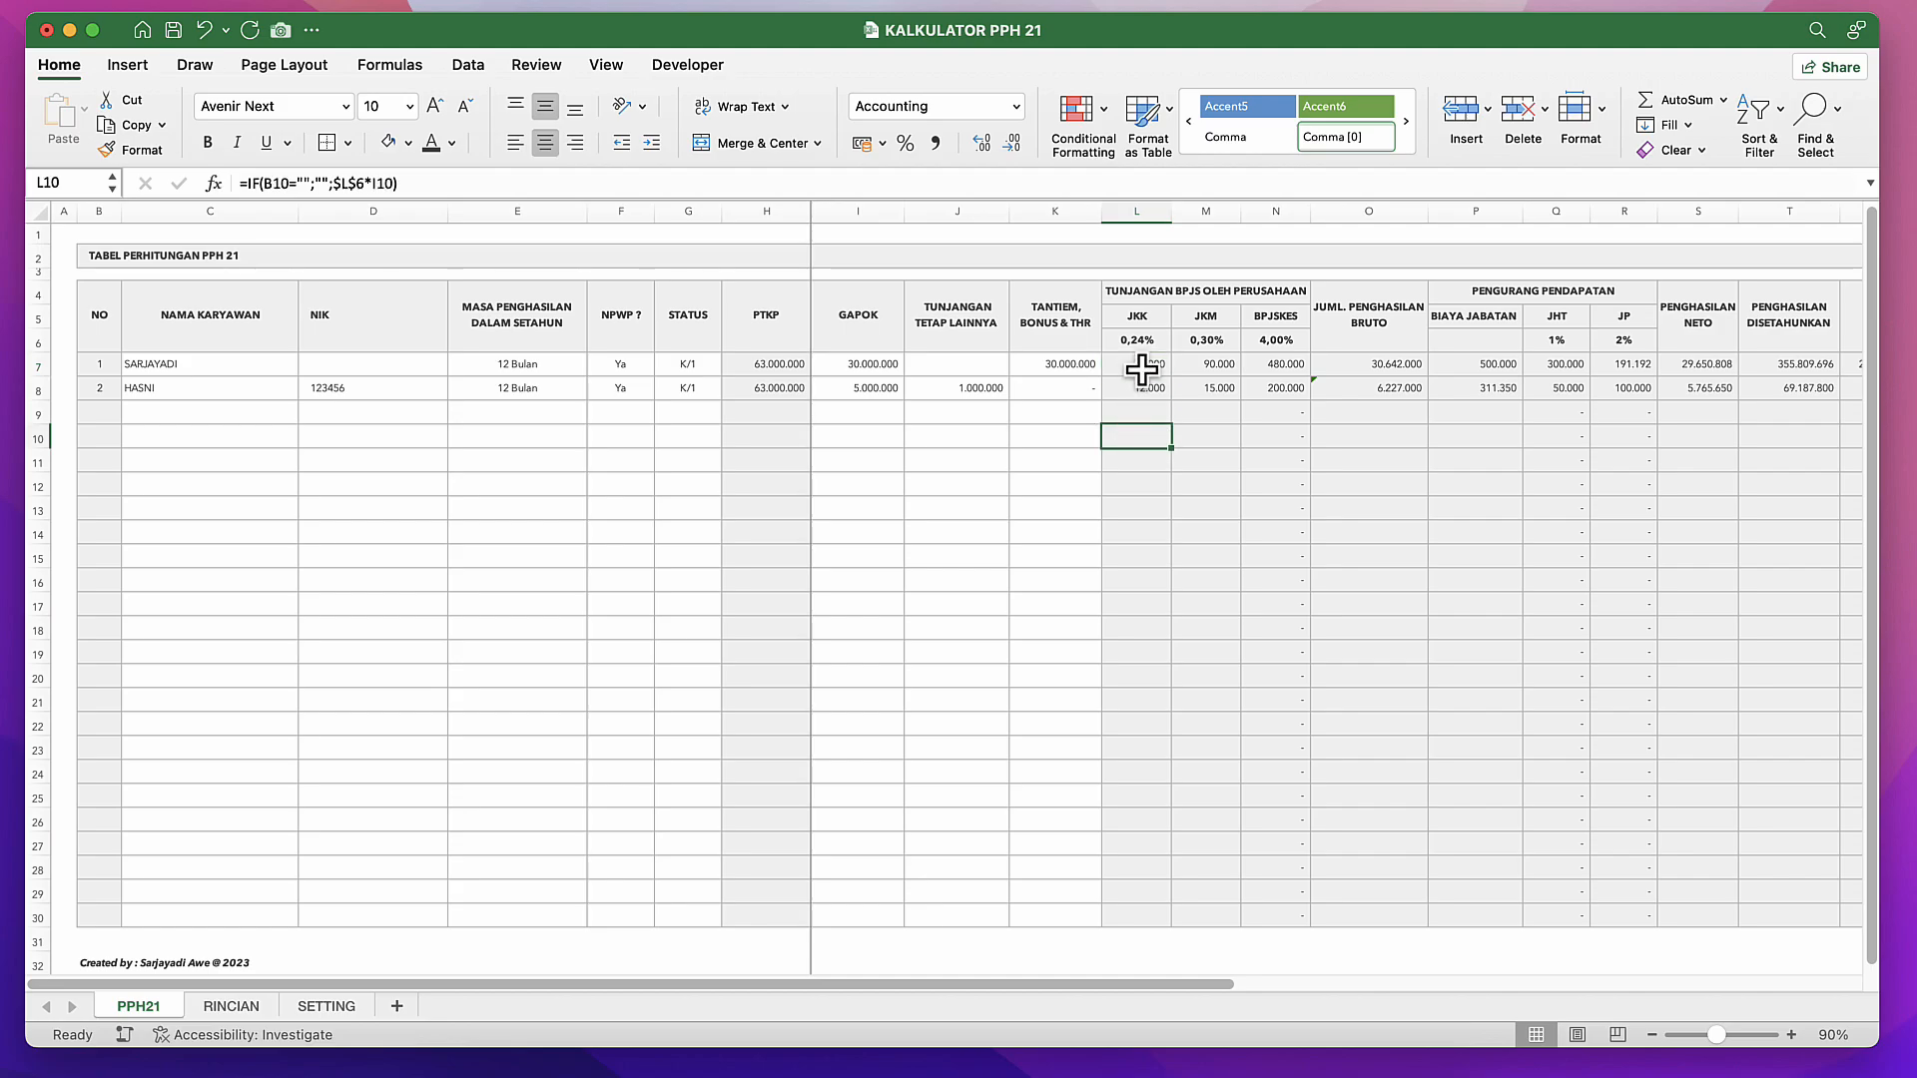
{"action": "left_click", "coordinate": [1141, 369]}
{"action": "left_click", "coordinate": [1153, 343]}
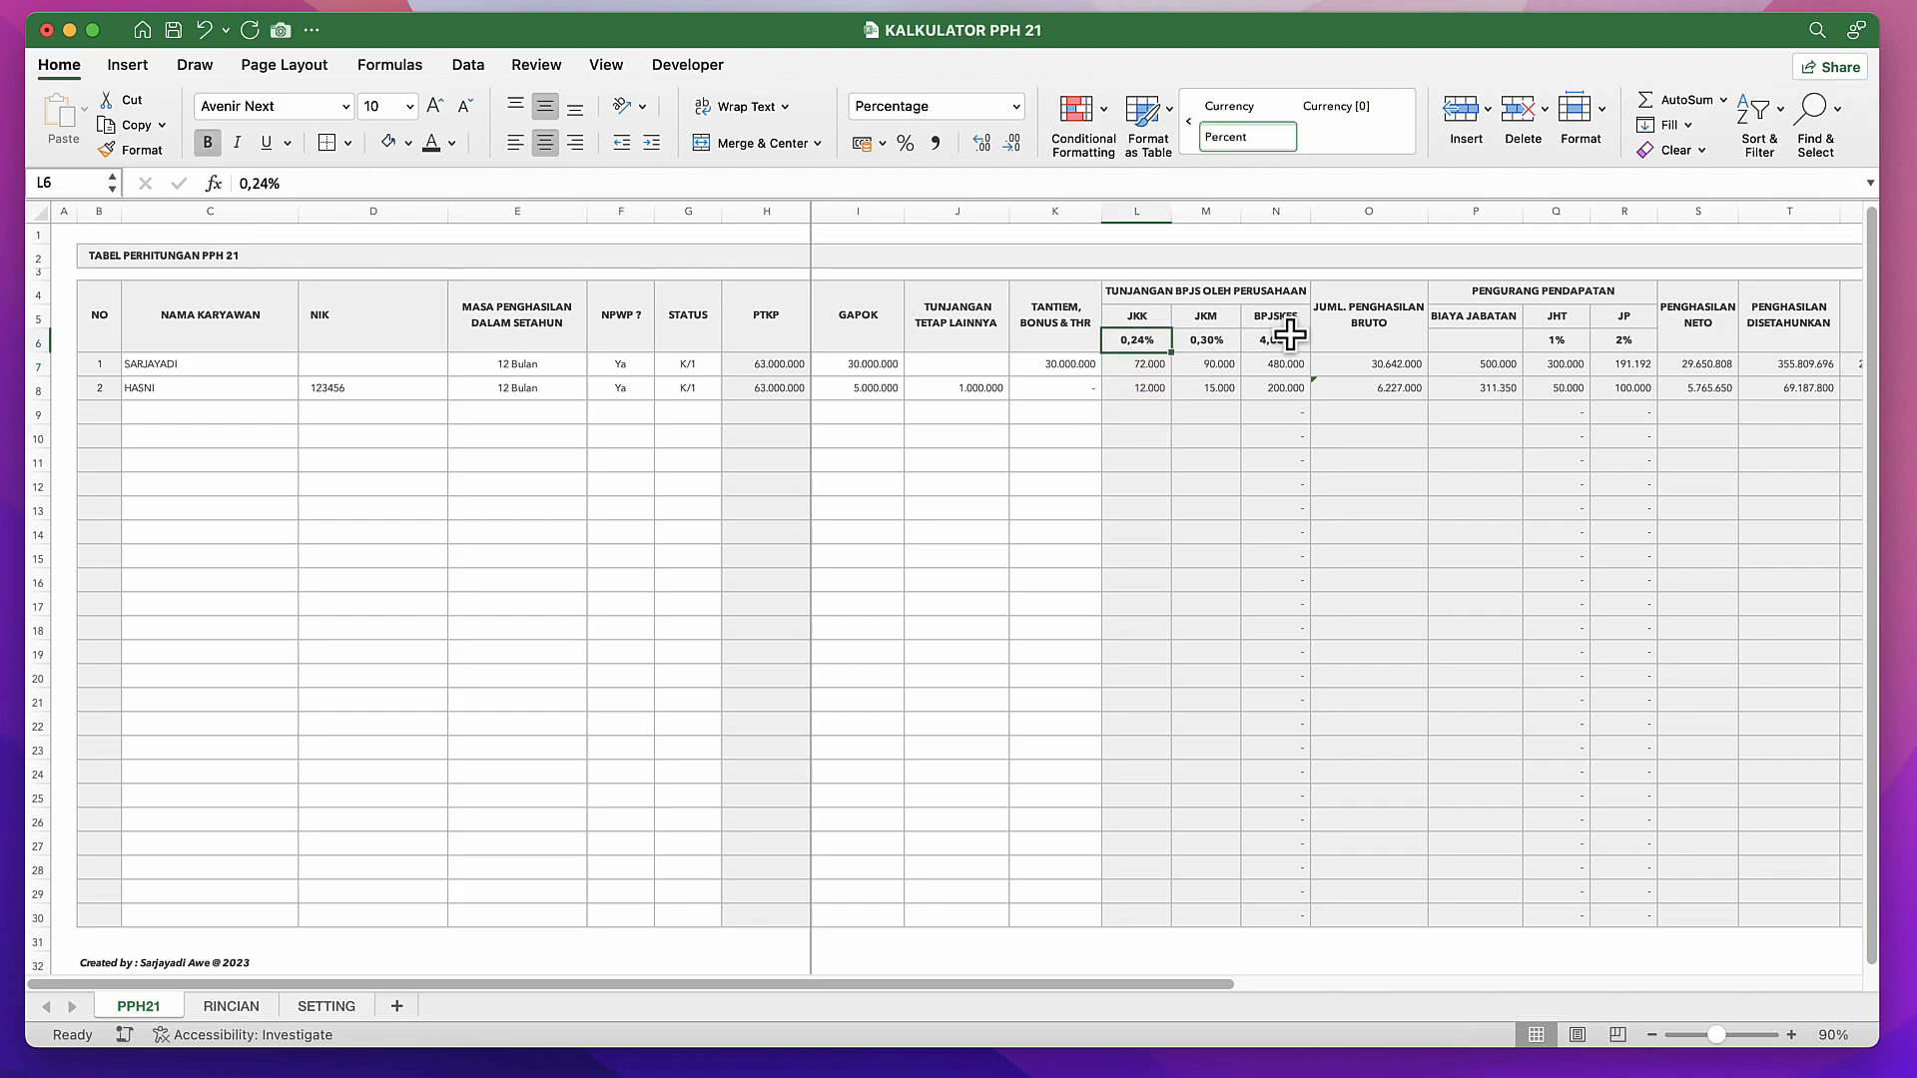
{"action": "left_click", "coordinate": [1197, 339]}
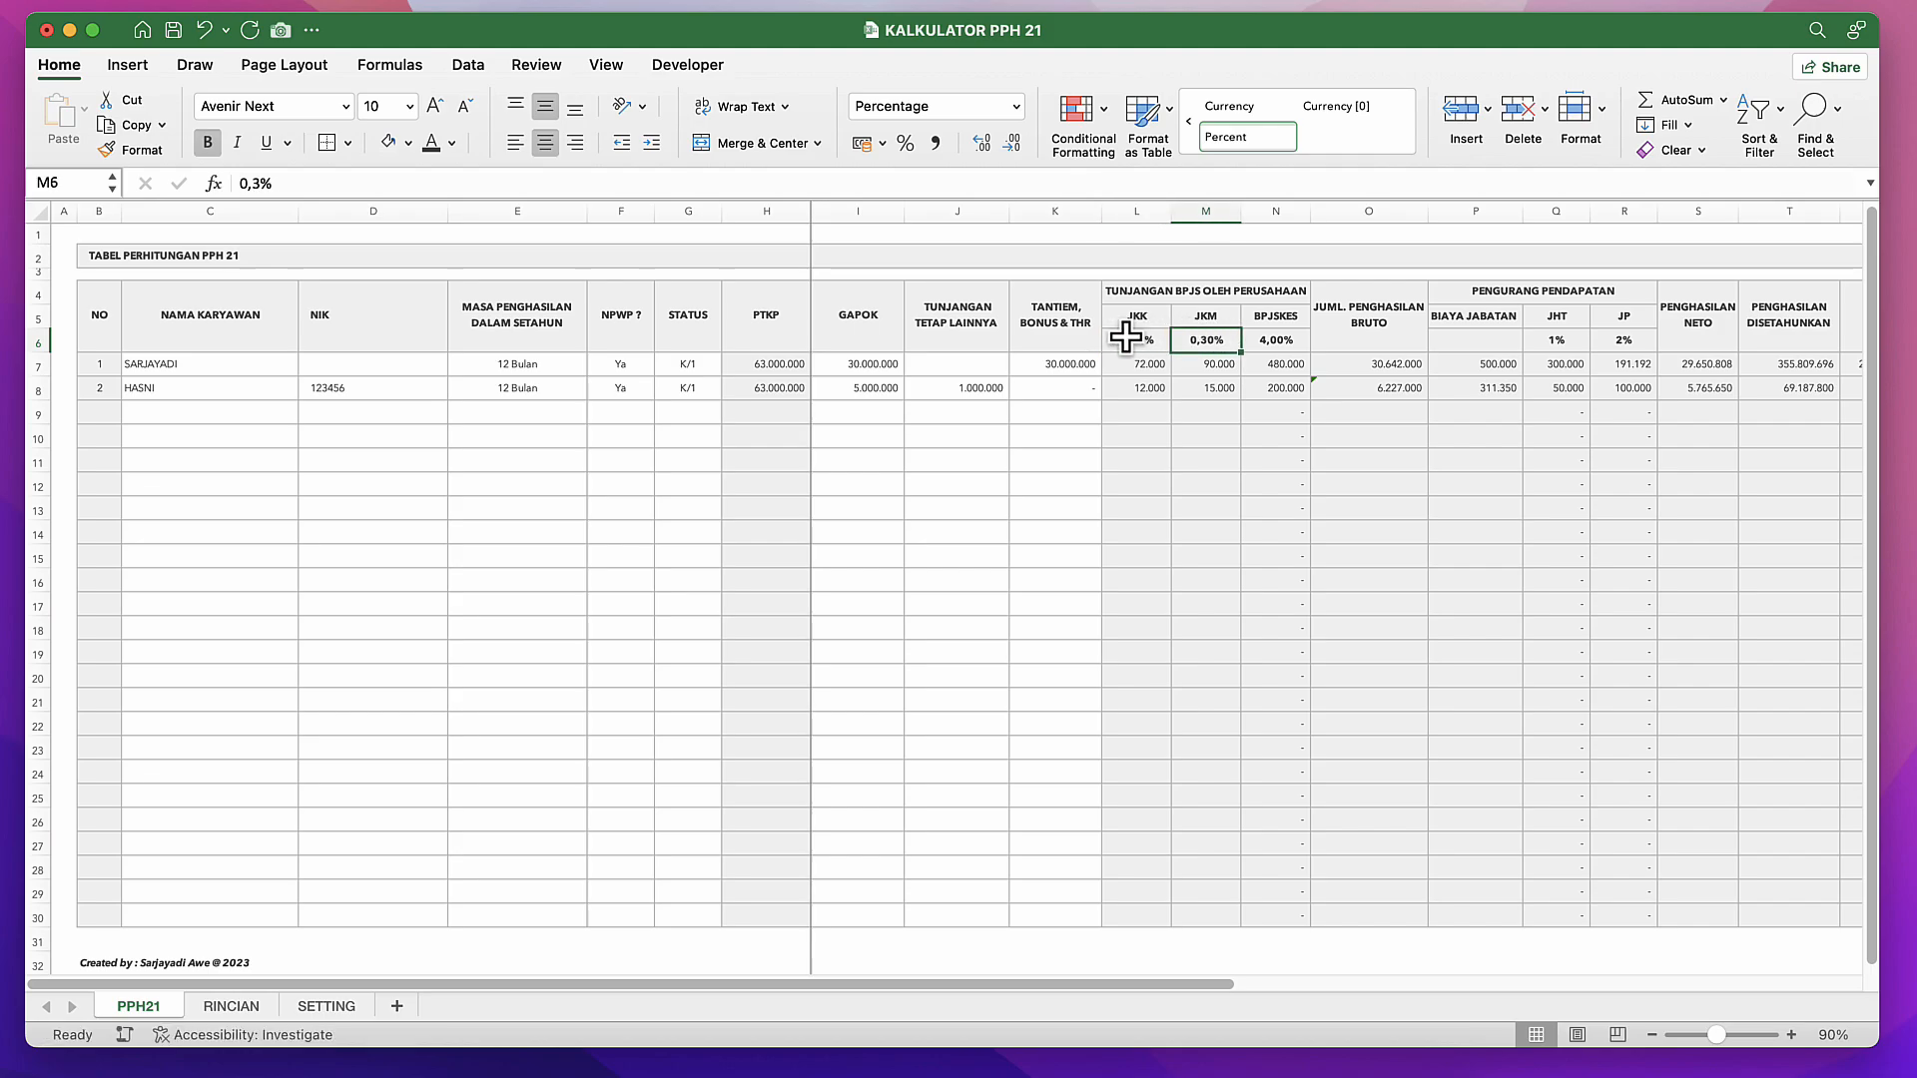
{"action": "left_click_drag", "start_coordinate": [1126, 339], "coordinate": [1261, 339]}
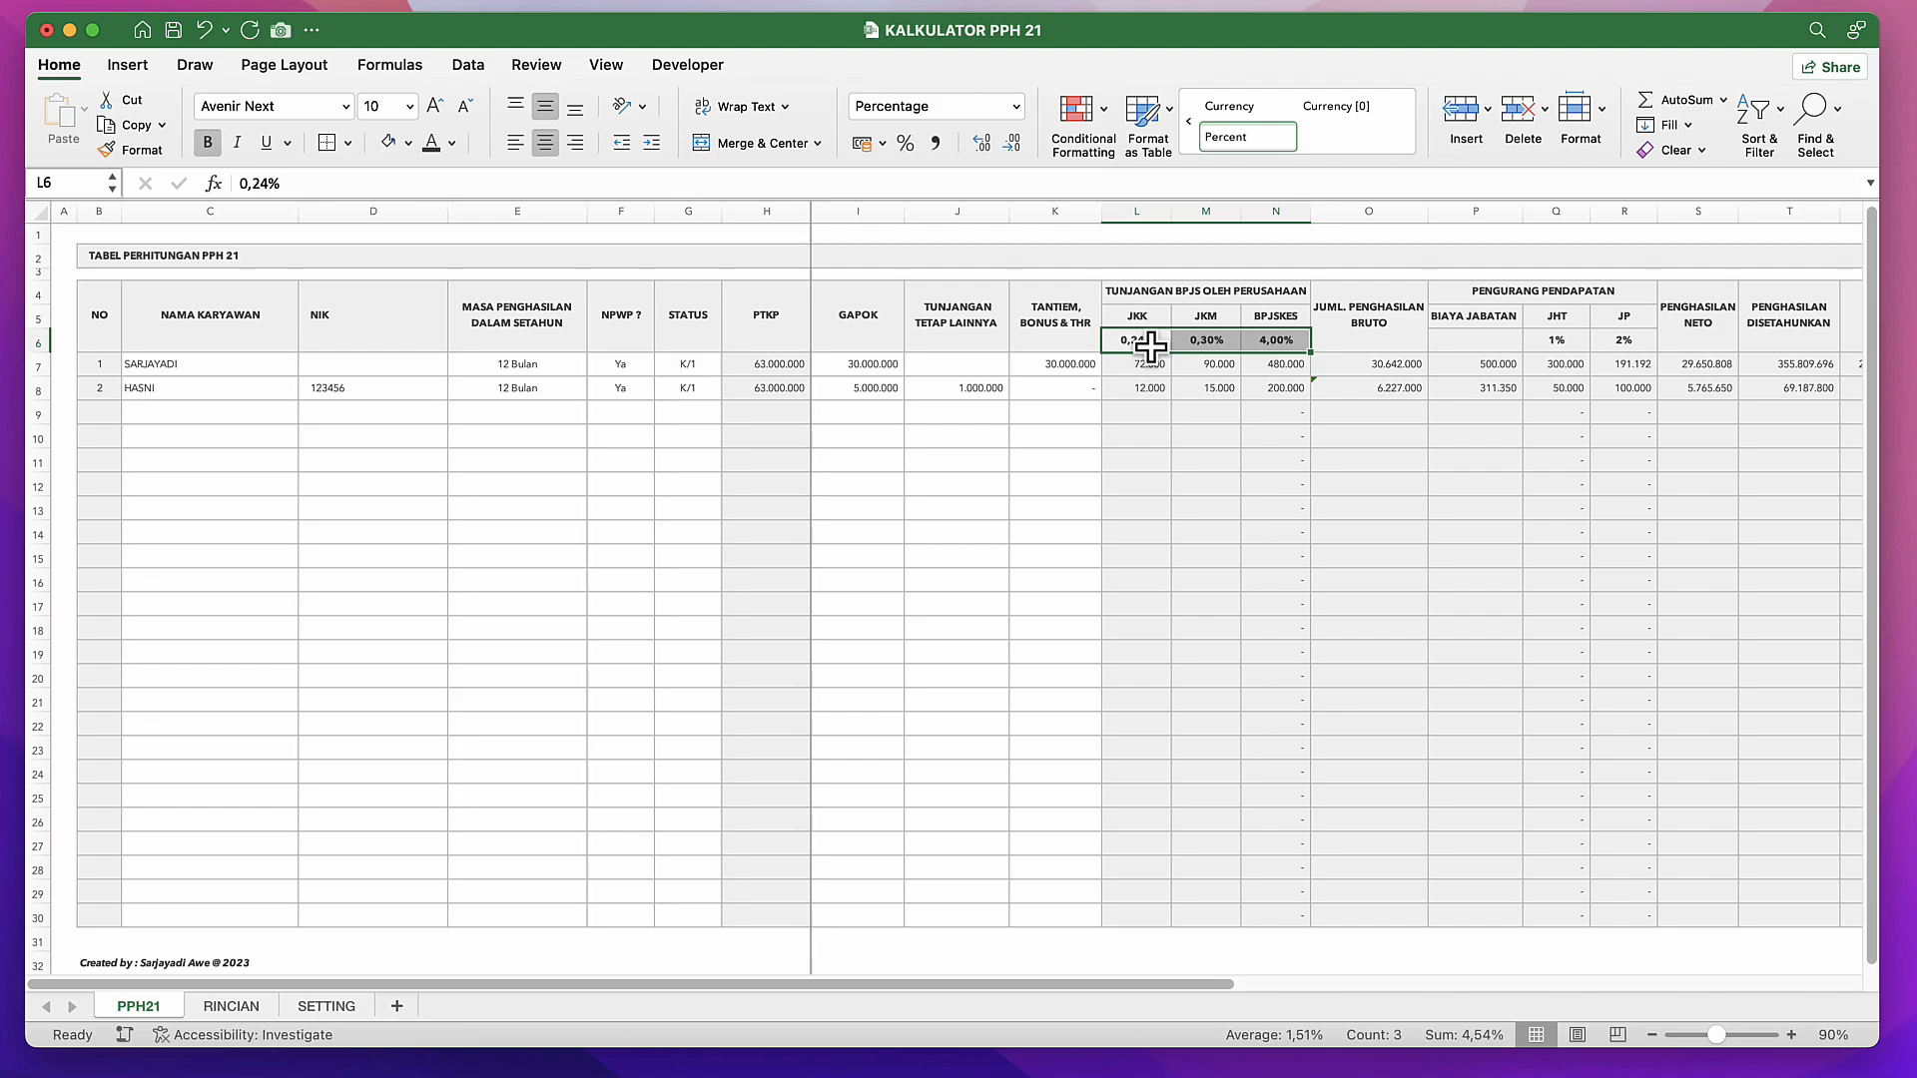
Step: Trace the JKK formulas in L7 and L8 back to the rate in L6 and the first employee's GAPOK in I7
{"action": "left_click", "coordinate": [1148, 382]}
{"action": "left_click", "coordinate": [1147, 336]}
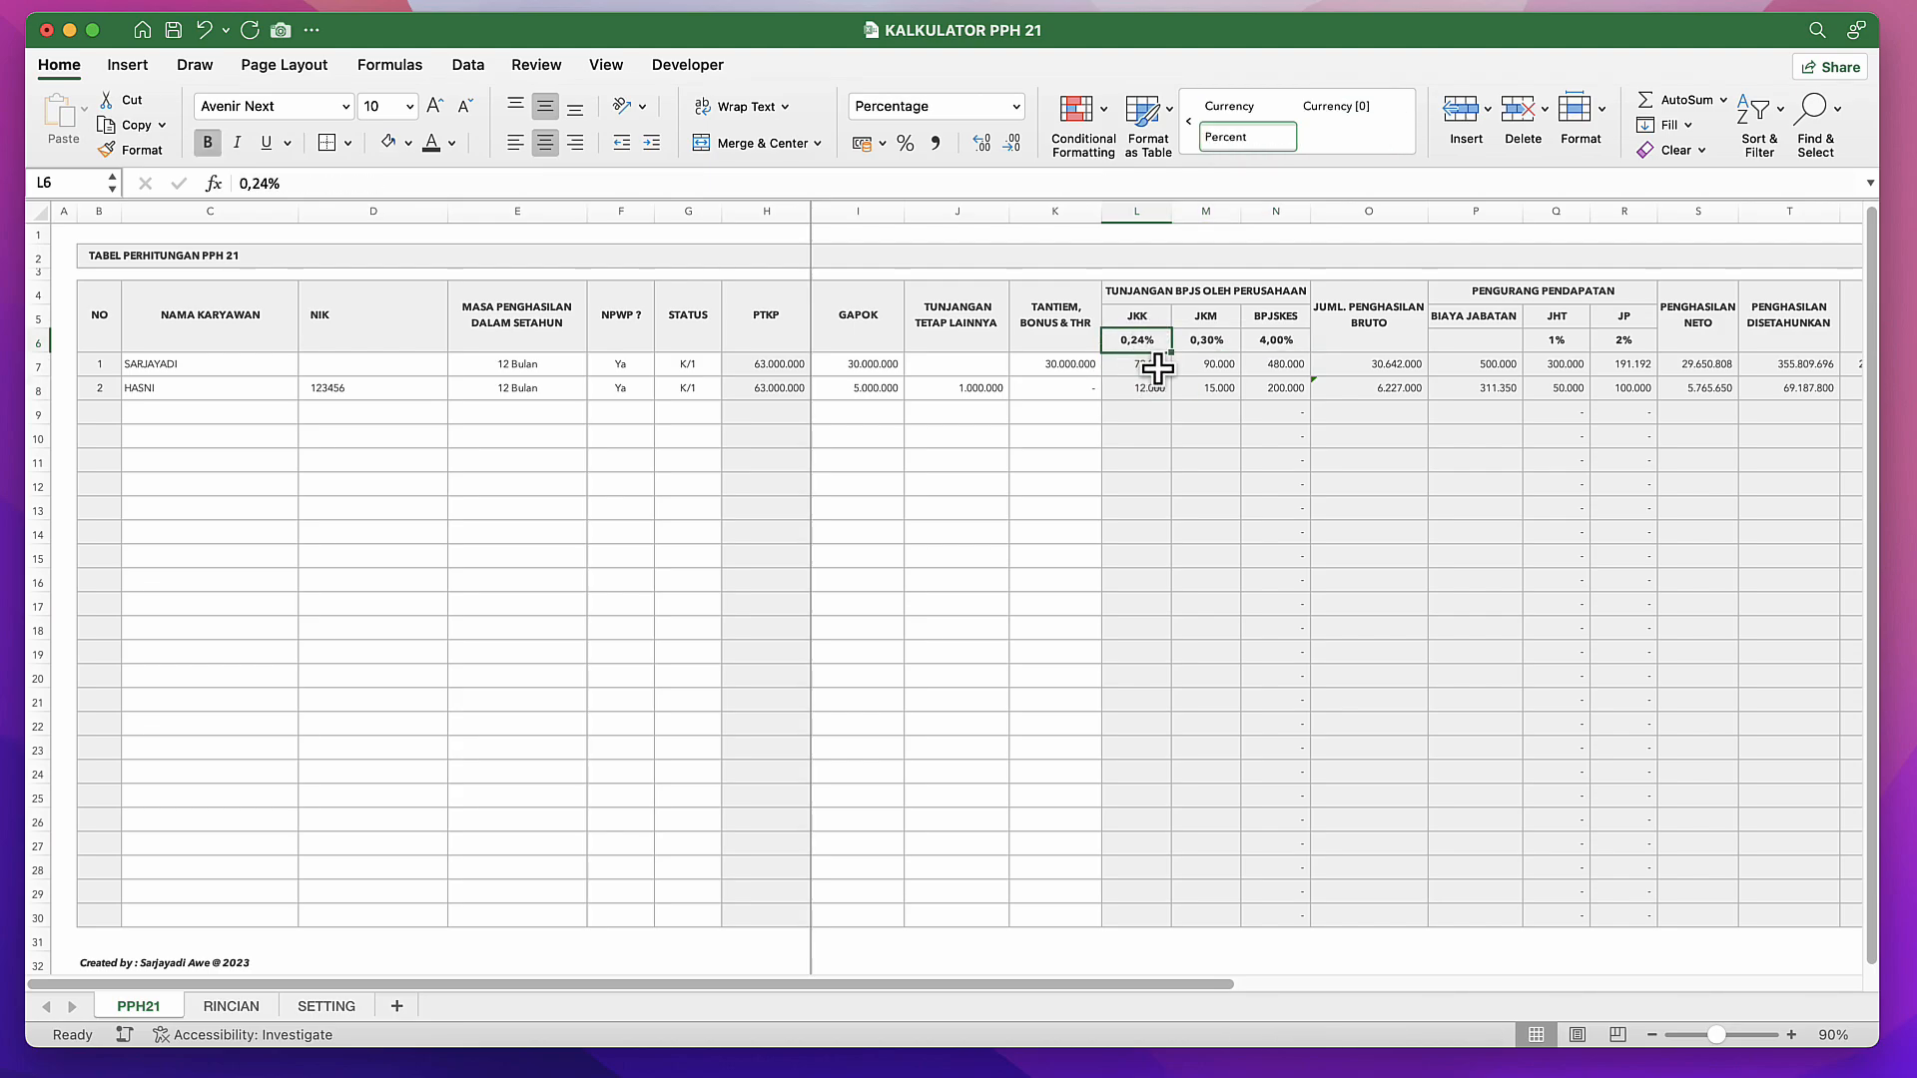
{"action": "left_click", "coordinate": [1148, 367]}
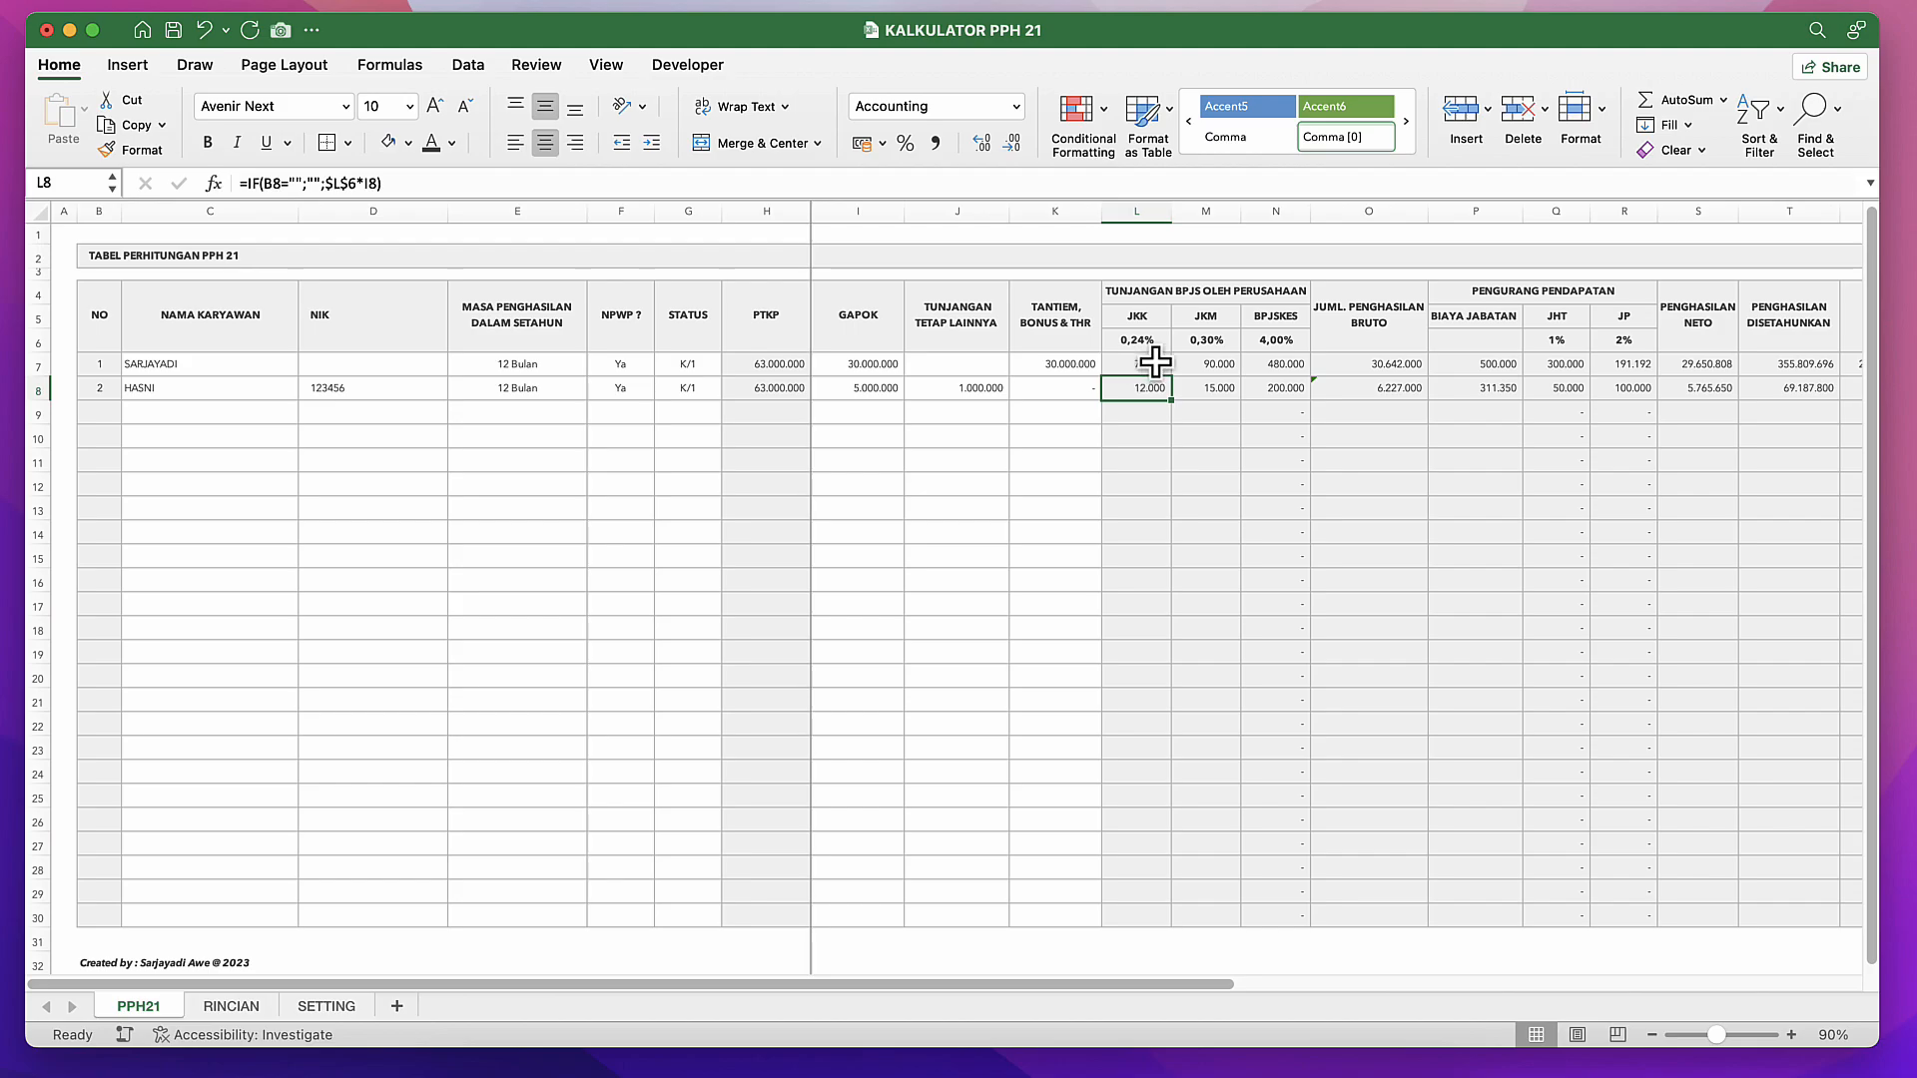
{"action": "left_click", "coordinate": [1153, 365]}
{"action": "left_click", "coordinate": [1059, 365]}
{"action": "left_click", "coordinate": [878, 364]}
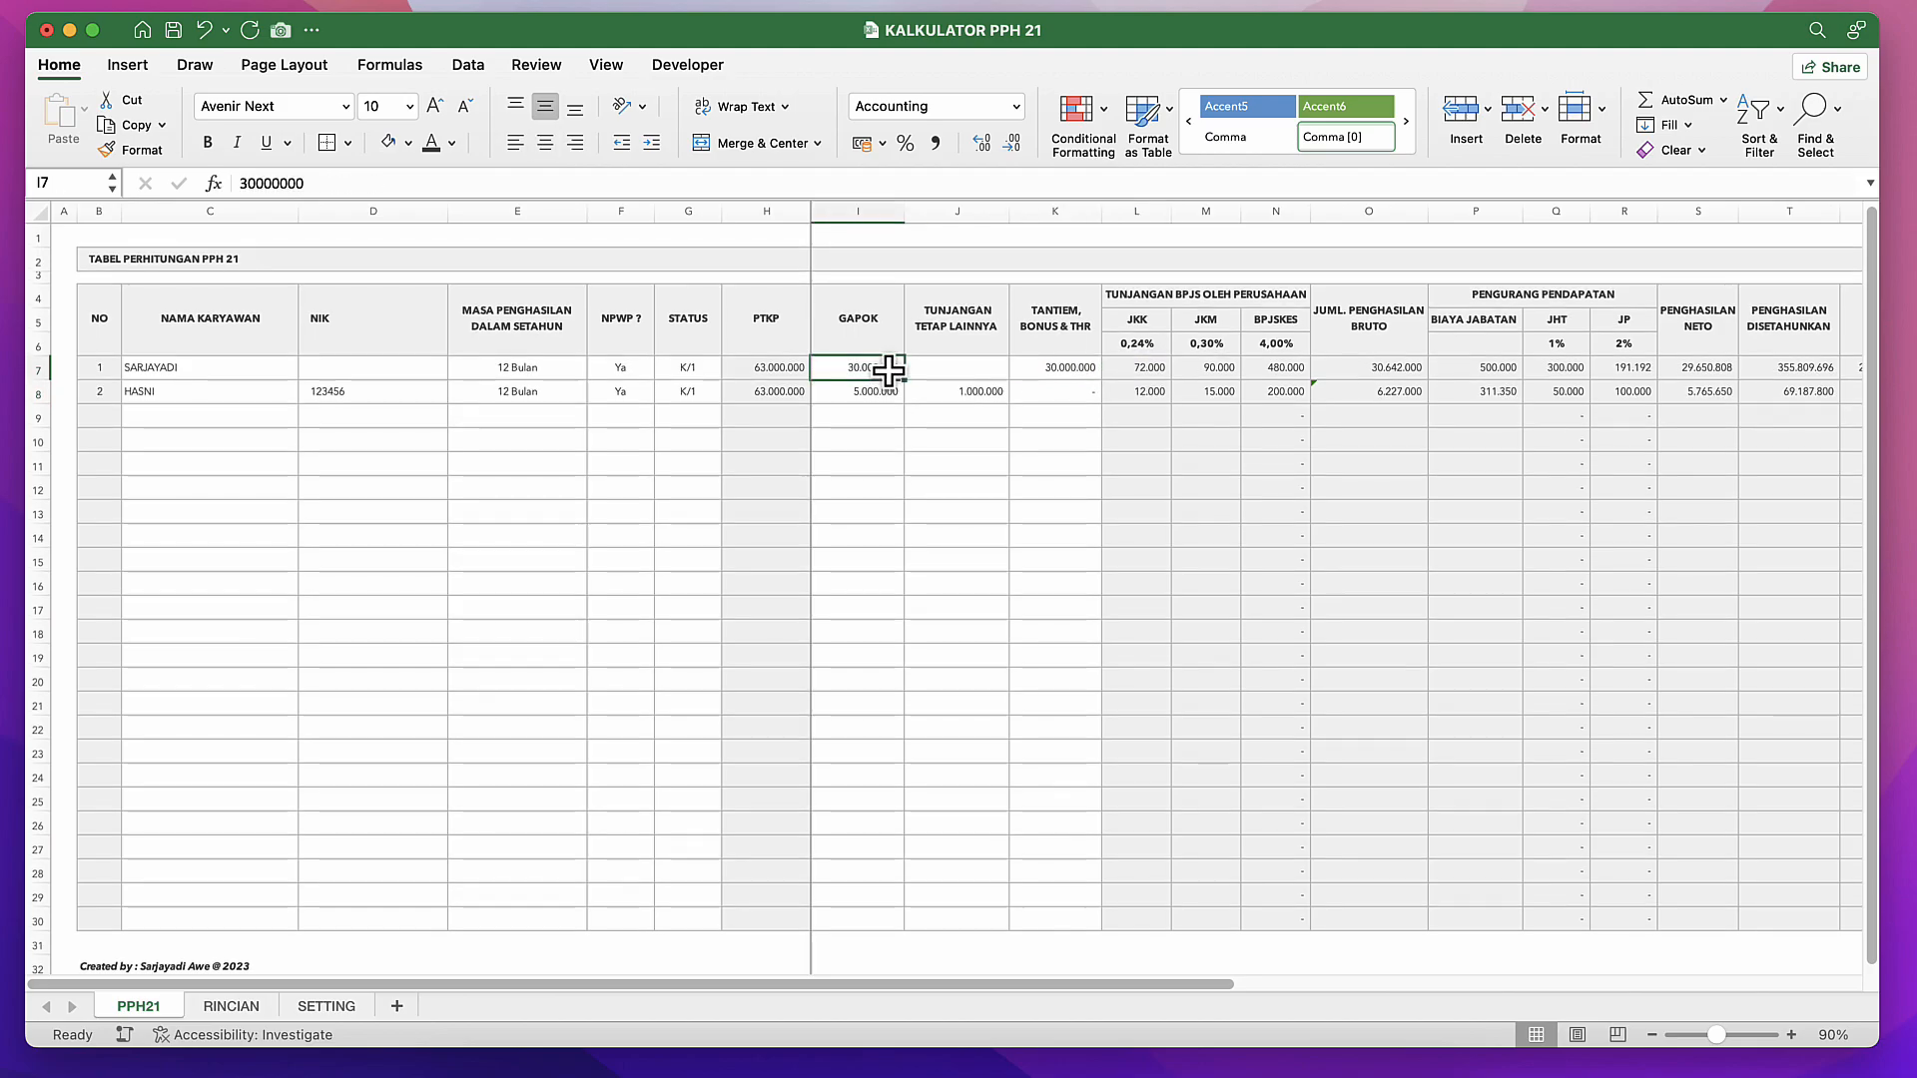
Step: Inspect the first employee's JKK, JKM and BPJSKES formulas in L7, M7 and N7
{"action": "scroll", "coordinate": [1026, 422], "scroll_direction": "right", "scroll_amount": 2}
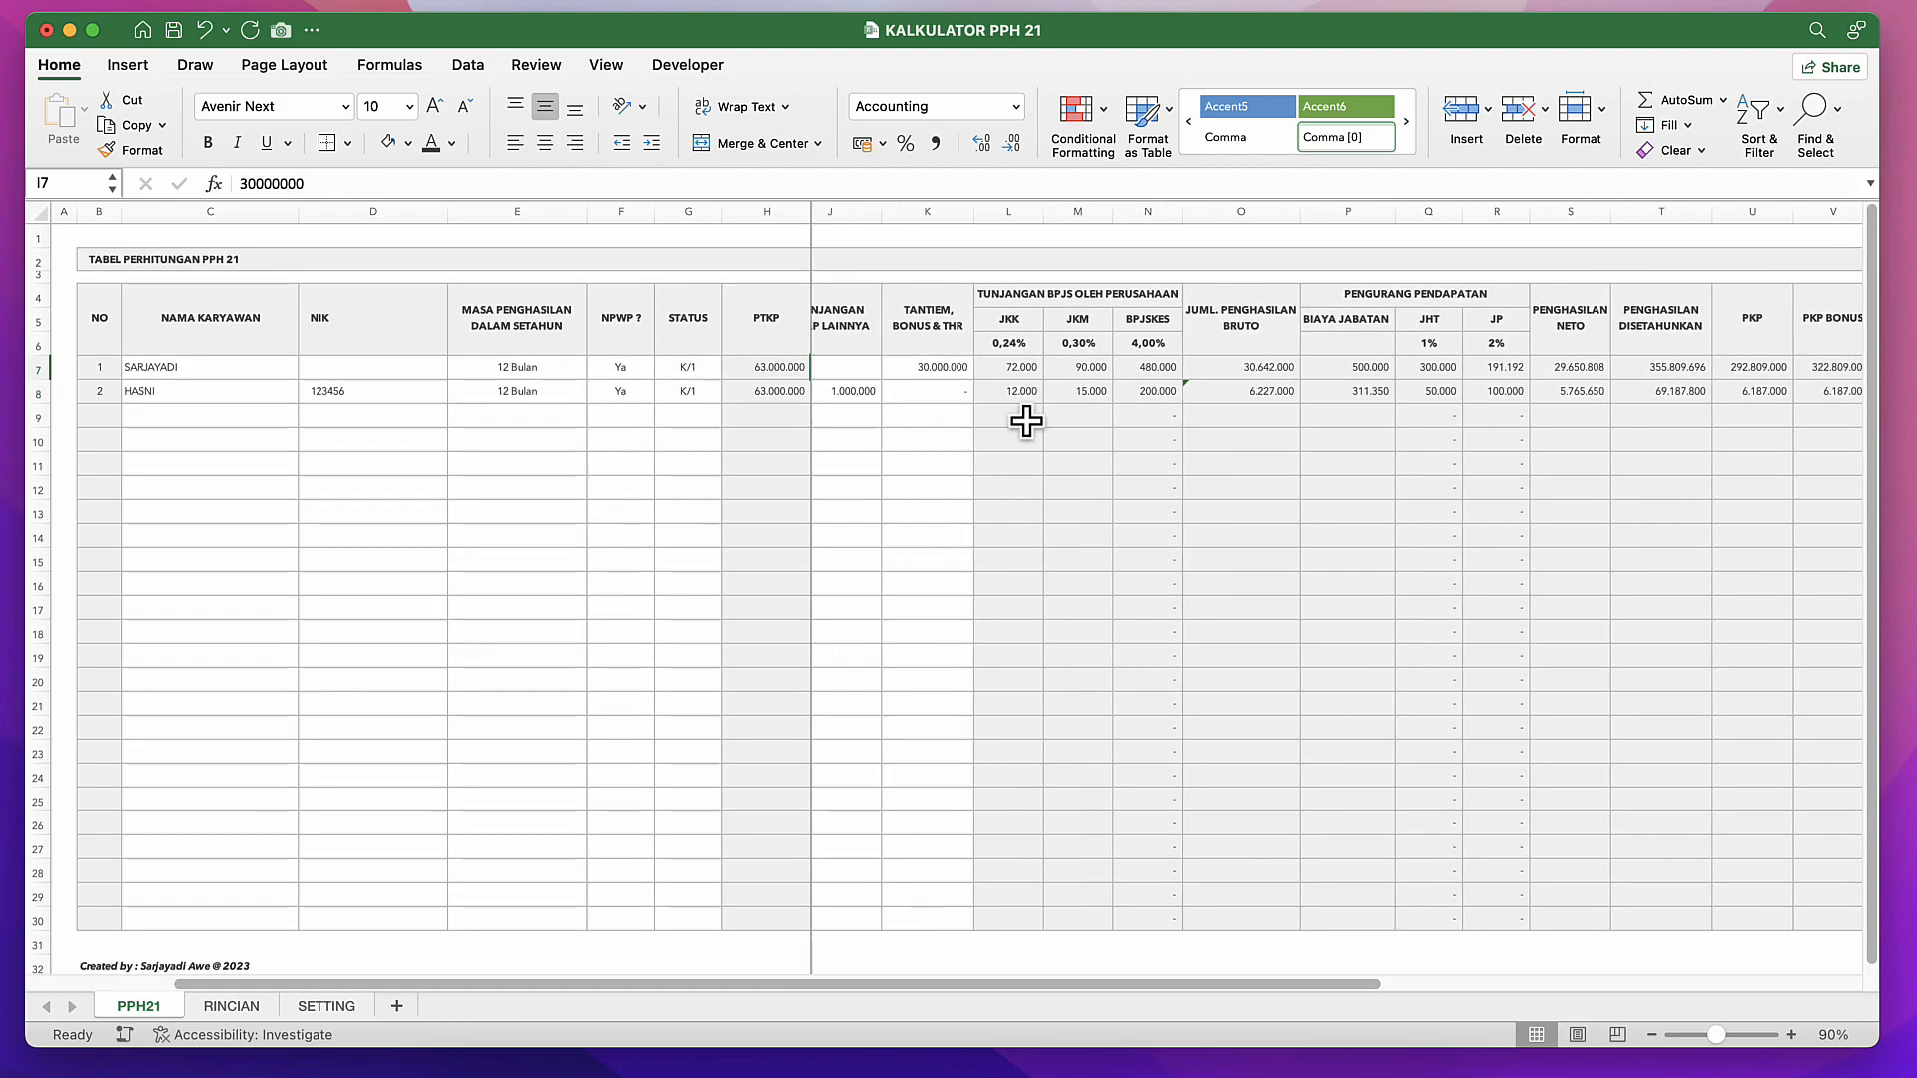
{"action": "scroll", "coordinate": [1027, 422], "scroll_direction": "left", "scroll_amount": 2}
{"action": "scroll", "coordinate": [980, 403], "scroll_direction": "right", "scroll_amount": 1}
{"action": "scroll", "coordinate": [1098, 380], "scroll_direction": "right", "scroll_amount": 1}
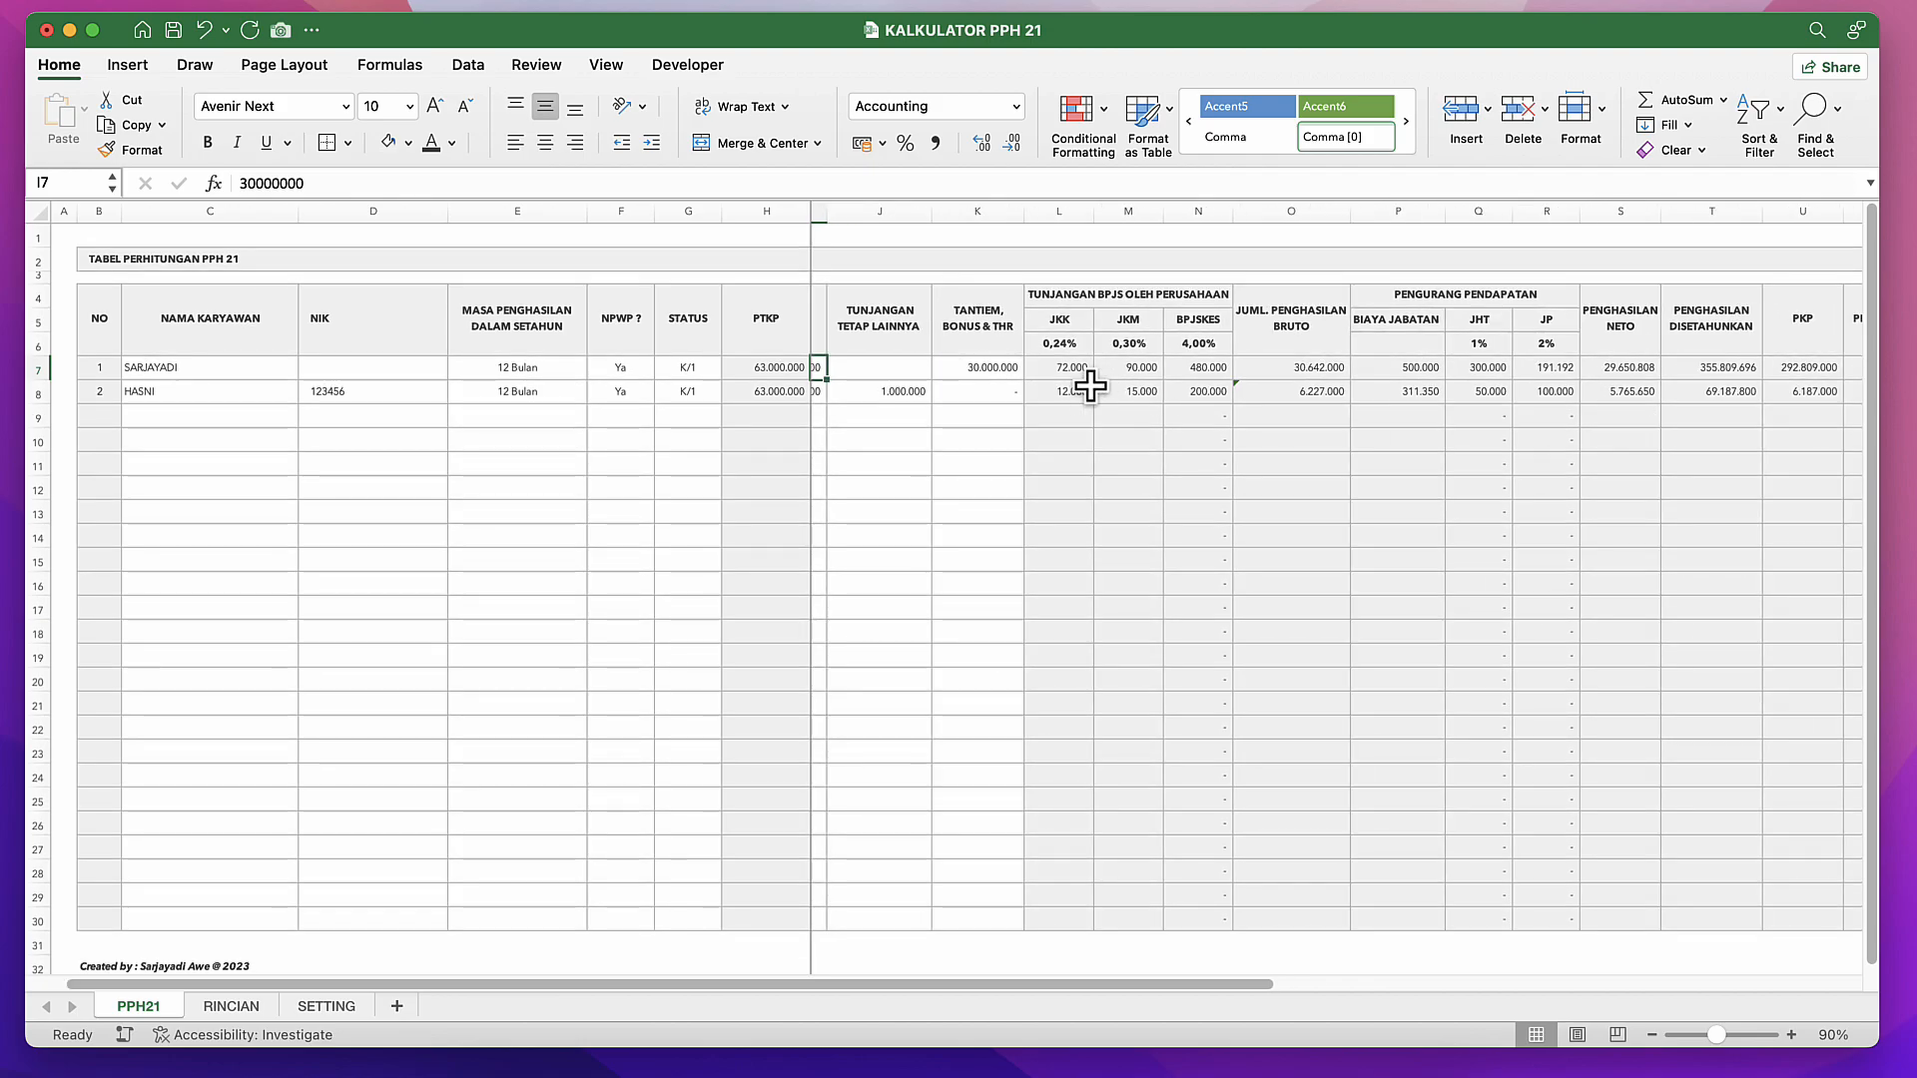
{"action": "left_click", "coordinate": [1065, 373]}
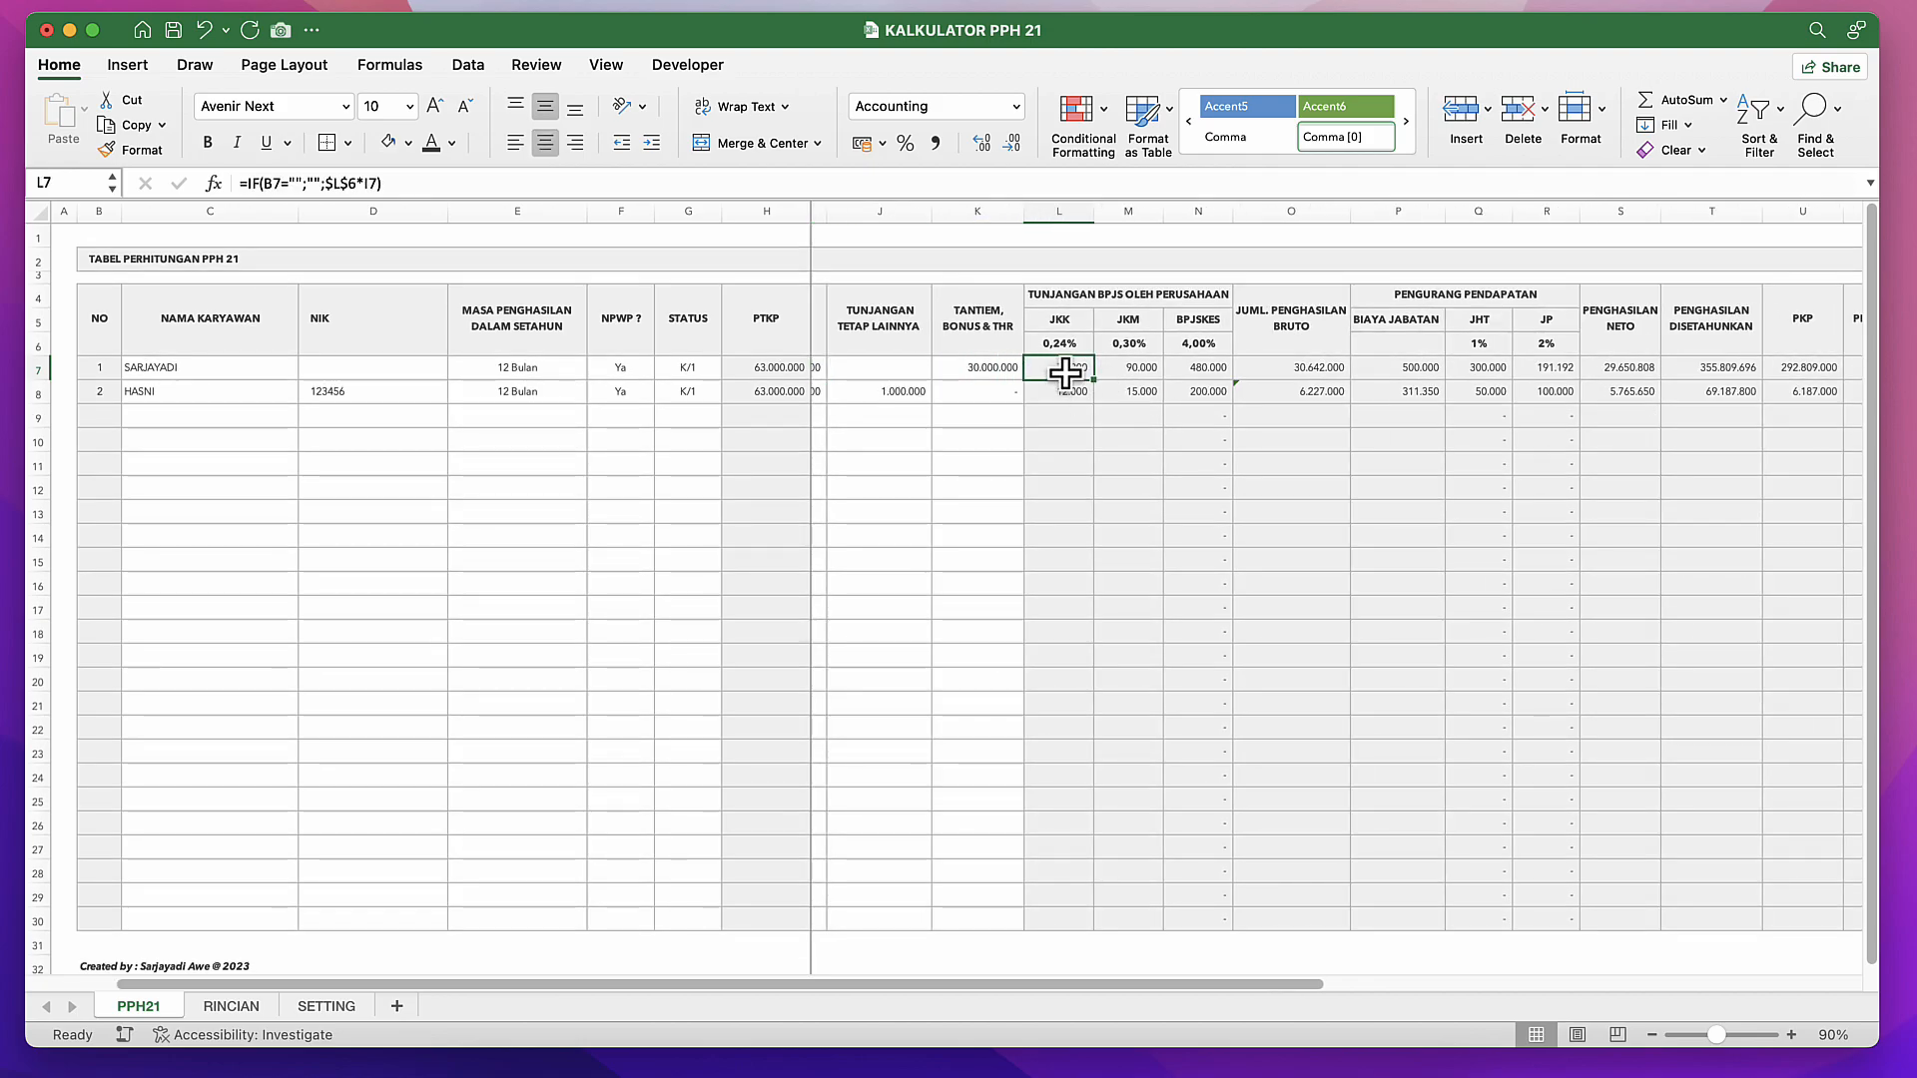
{"action": "left_click", "coordinate": [1143, 364]}
{"action": "left_click", "coordinate": [1215, 363]}
Step: Inspect the first employee's JUML. PENGHASILAN BRUTO formula in O7 and BIAYA JABATAN formula in P7
{"action": "scroll", "coordinate": [1216, 364], "scroll_direction": "right", "scroll_amount": 2}
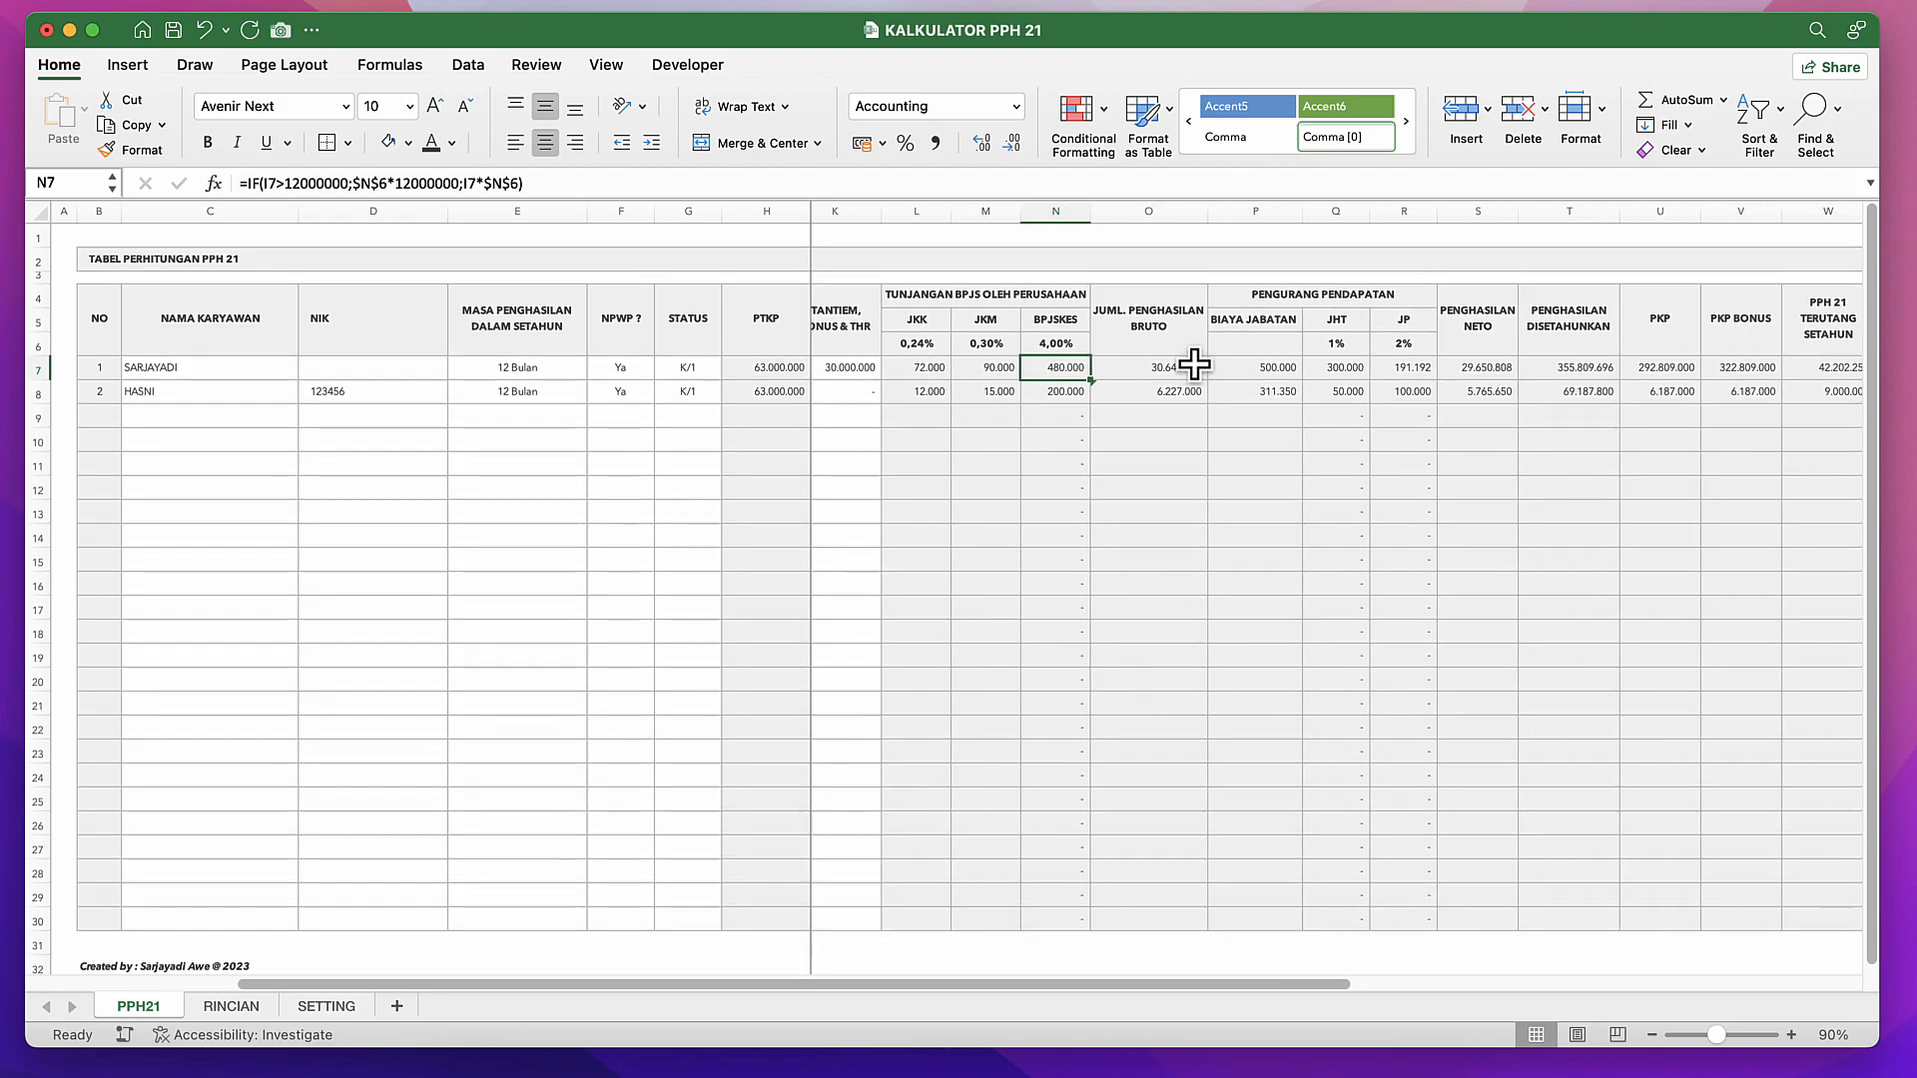
{"action": "left_click", "coordinate": [1192, 366]}
{"action": "scroll", "coordinate": [1191, 426], "scroll_direction": "right", "scroll_amount": 3}
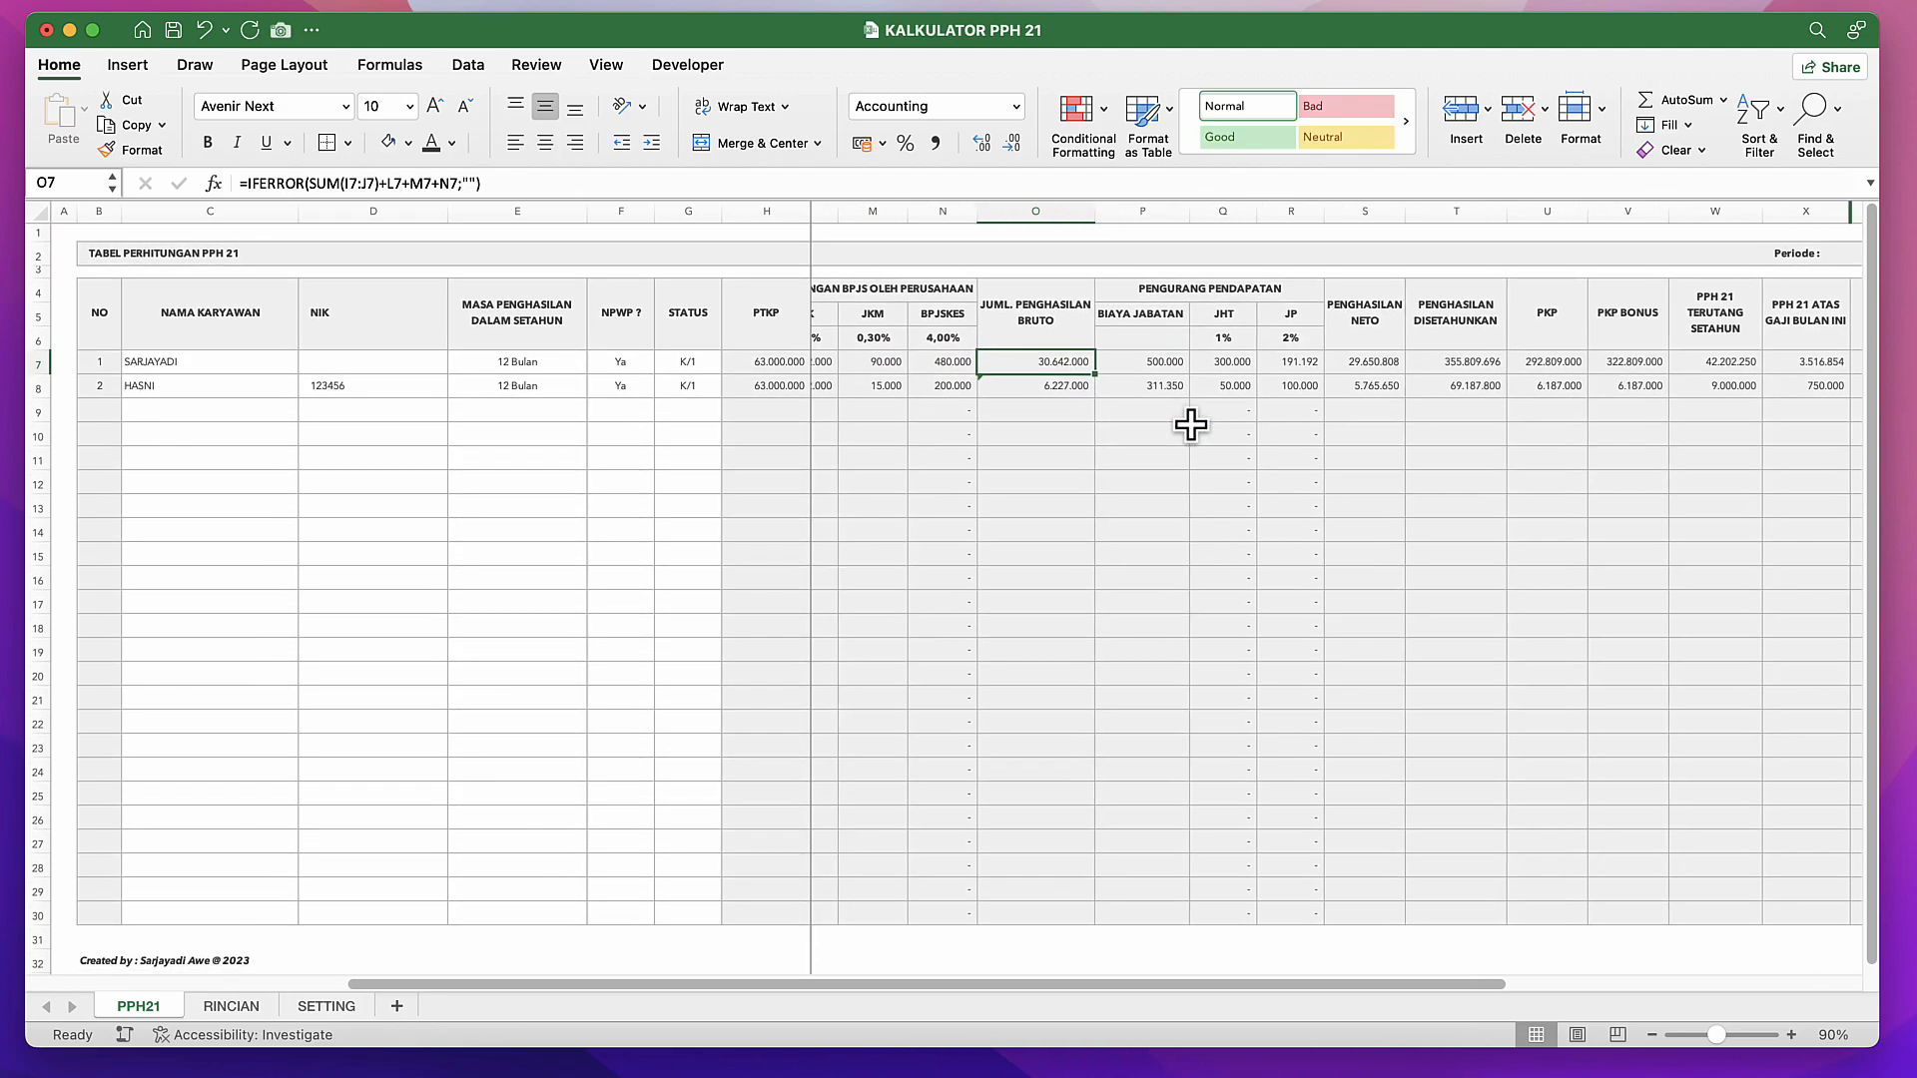
{"action": "scroll", "coordinate": [1148, 423], "scroll_direction": "right", "scroll_amount": 1}
{"action": "left_click", "coordinate": [1062, 369]}
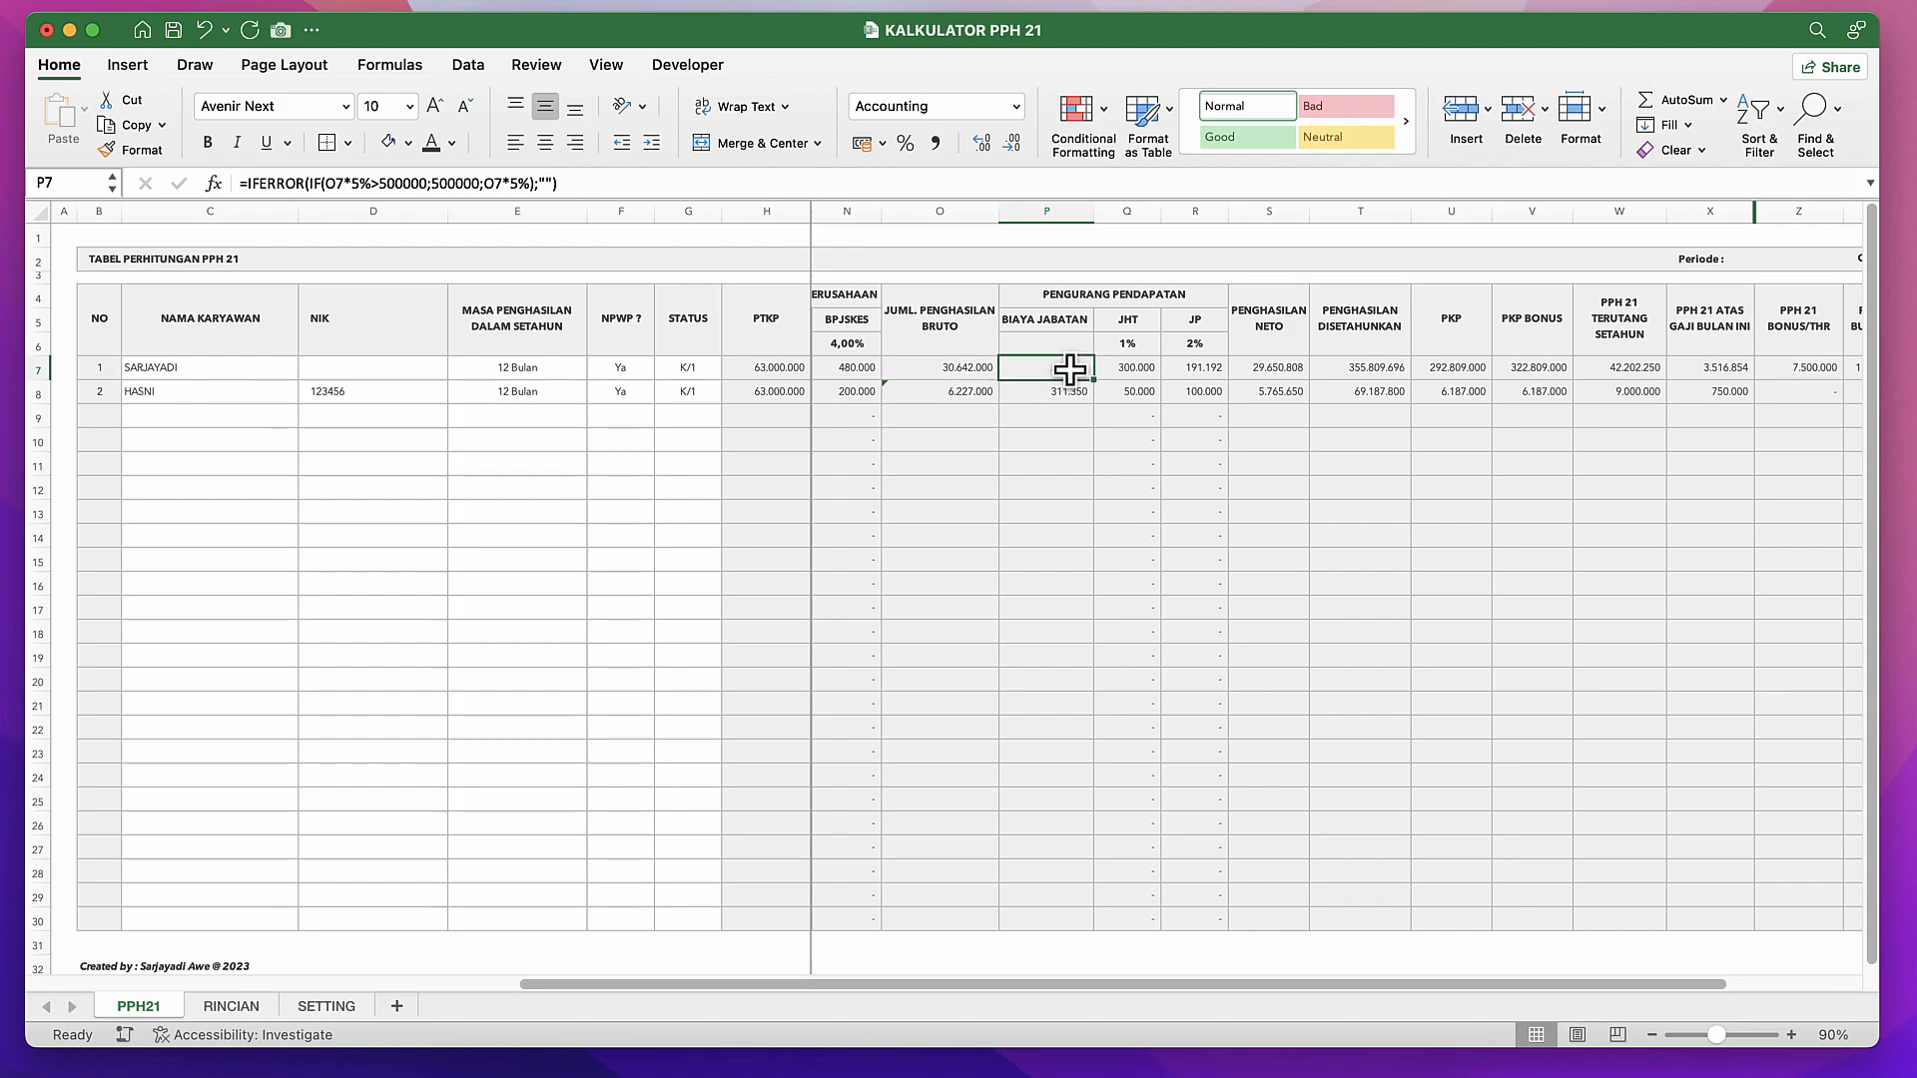
{"action": "scroll", "coordinate": [1062, 378], "scroll_direction": "left", "scroll_amount": 5}
{"action": "scroll", "coordinate": [832, 370], "scroll_direction": "right", "scroll_amount": 3}
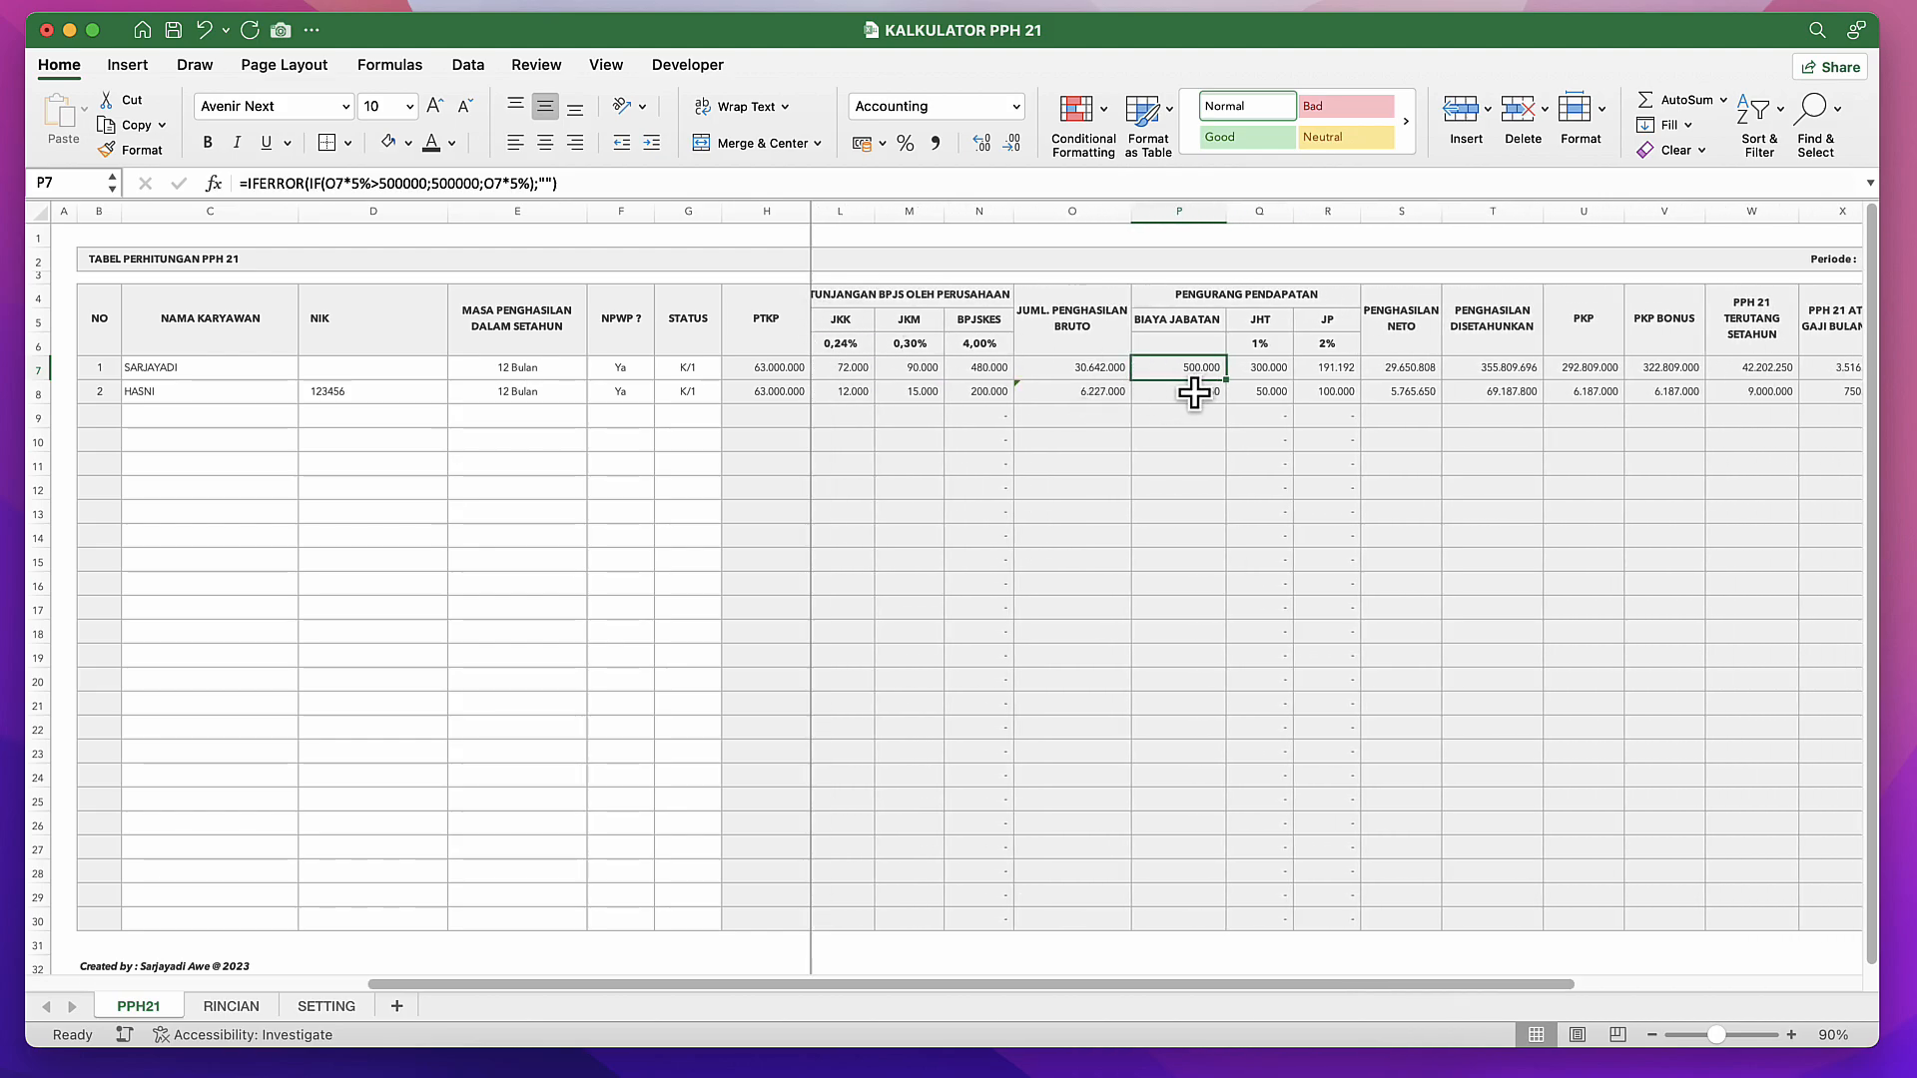
Step: Compare the JHT formulas in Q7 and Q8 with the JHT rate cell Q6
{"action": "left_click", "coordinate": [1298, 374]}
{"action": "left_click", "coordinate": [1252, 367]}
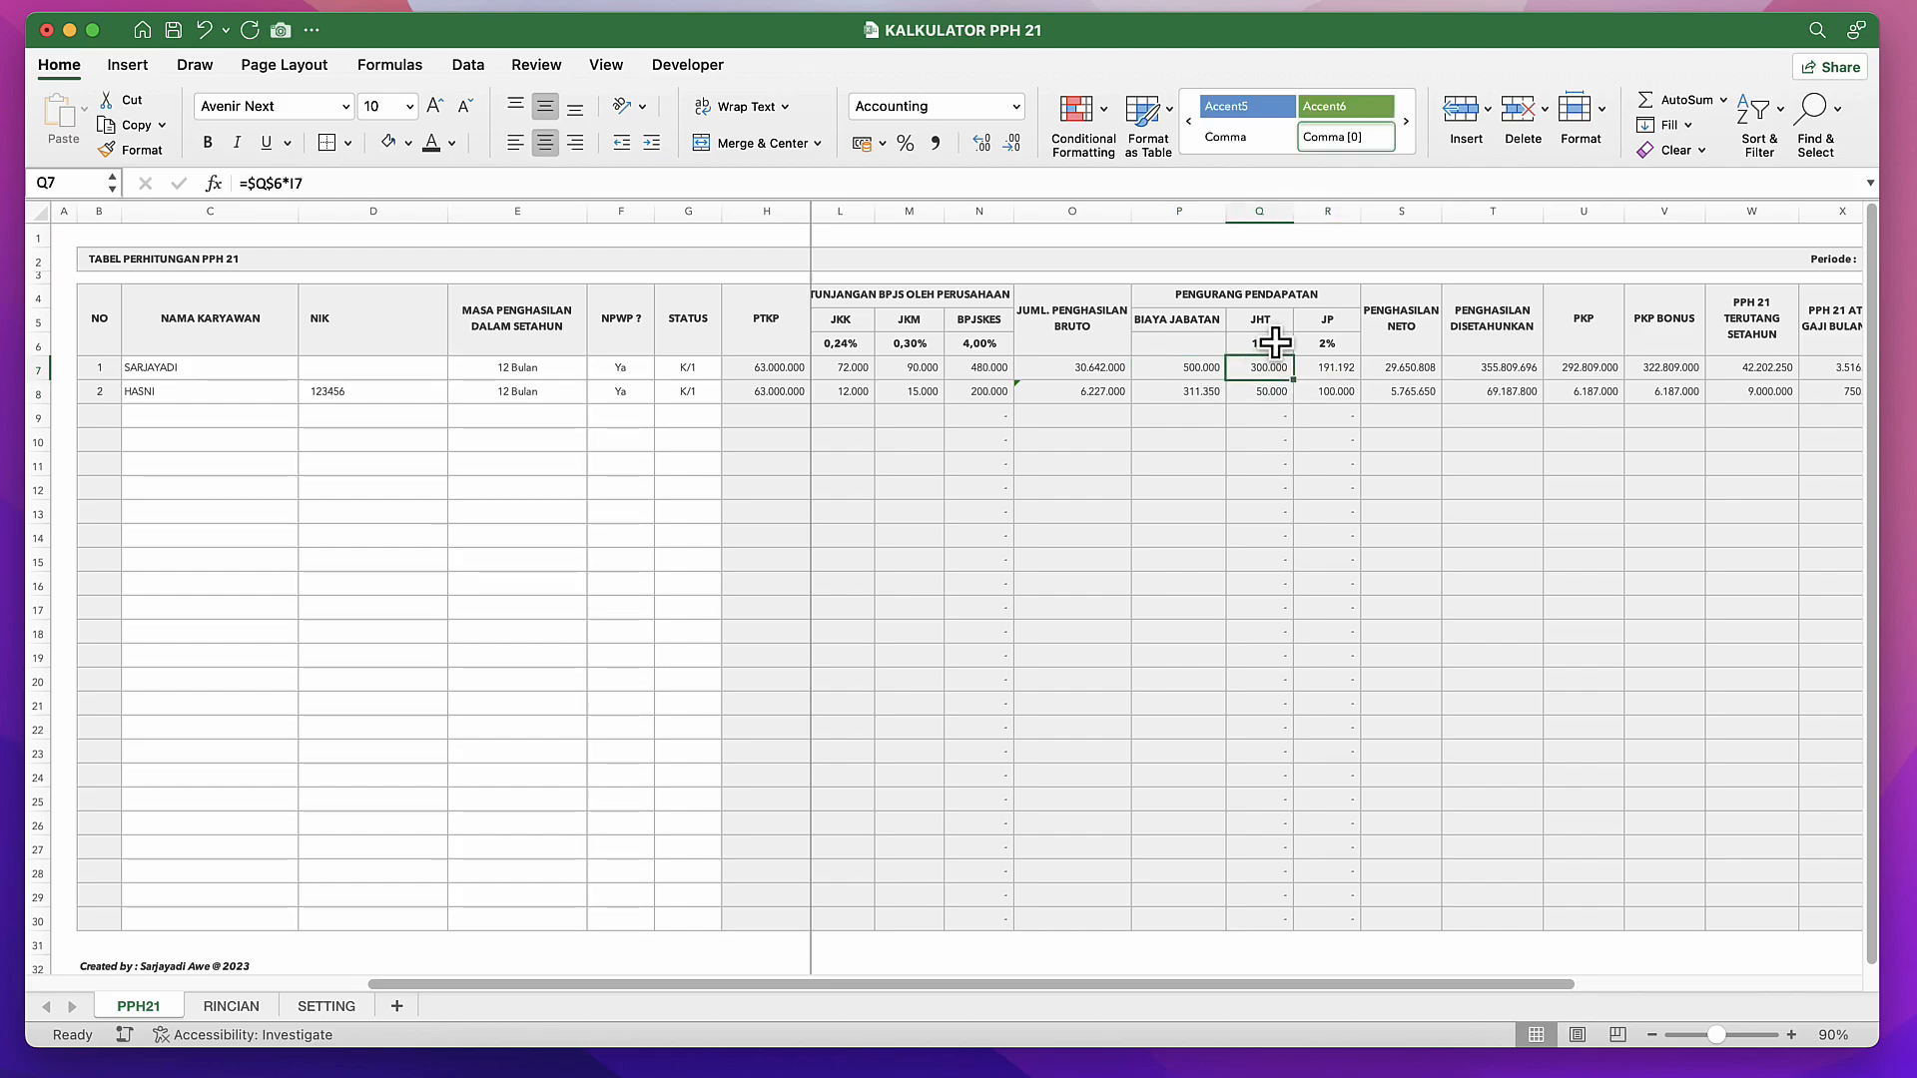
{"action": "left_click", "coordinate": [1264, 344]}
{"action": "left_click", "coordinate": [1271, 369]}
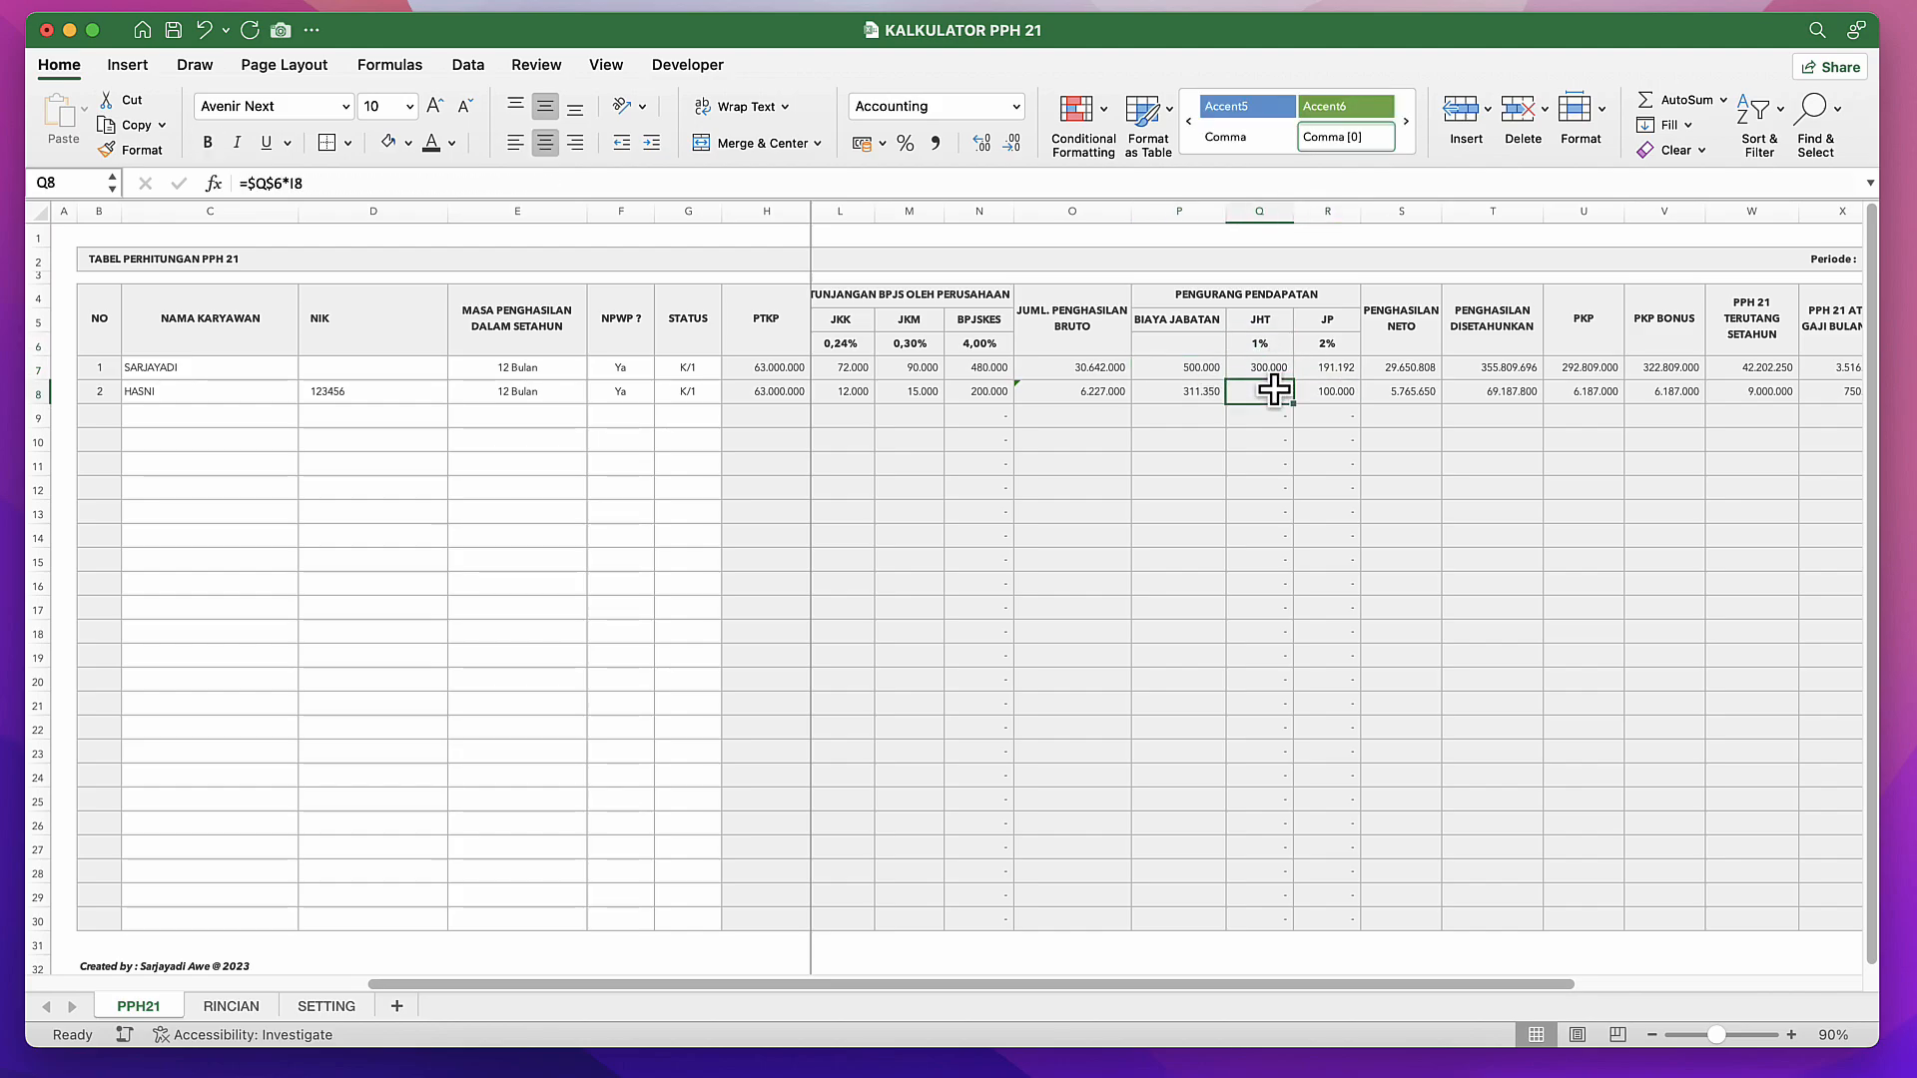
{"action": "left_click", "coordinate": [1266, 369]}
{"action": "left_click", "coordinate": [1271, 340]}
{"action": "left_click", "coordinate": [1275, 369]}
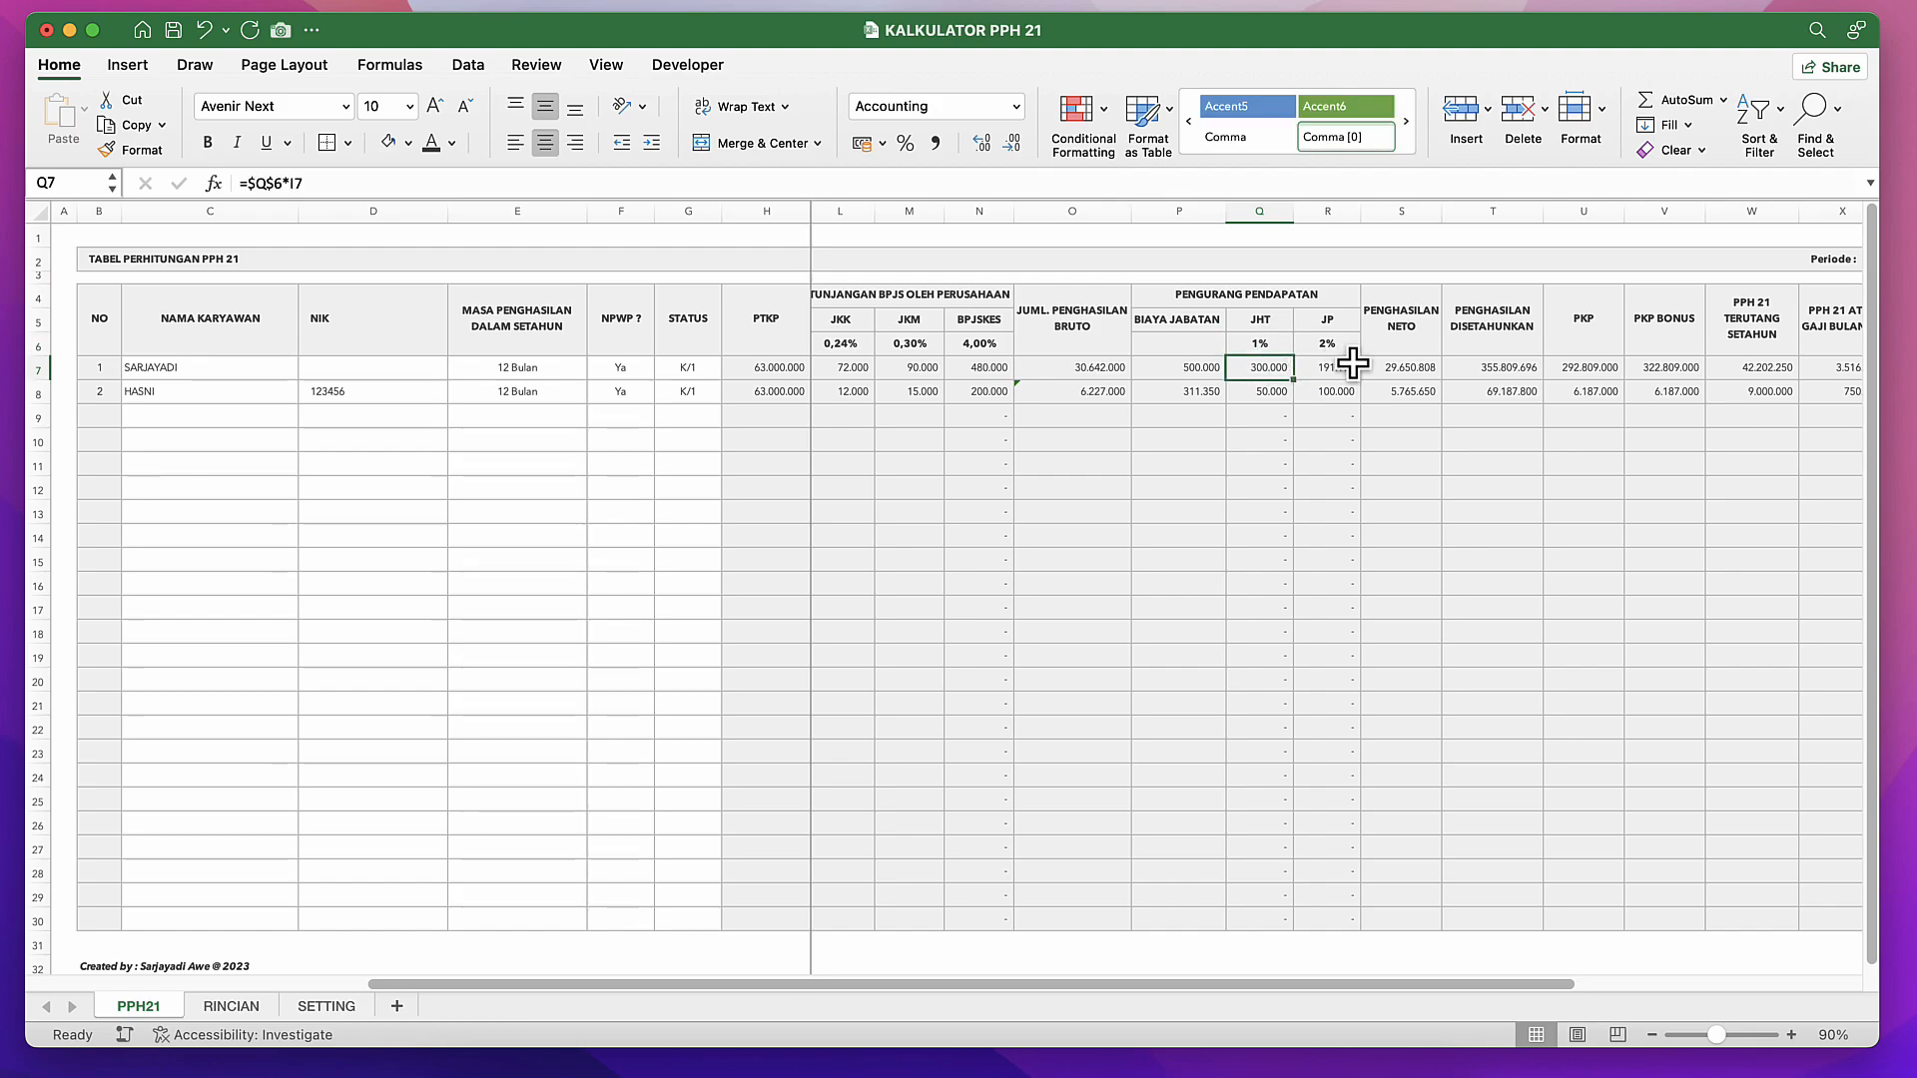
Step: Examine the first employee's JP formula in R7 together with the JP rate cell R6
{"action": "left_click", "coordinate": [1353, 366]}
{"action": "left_click", "coordinate": [1266, 387]}
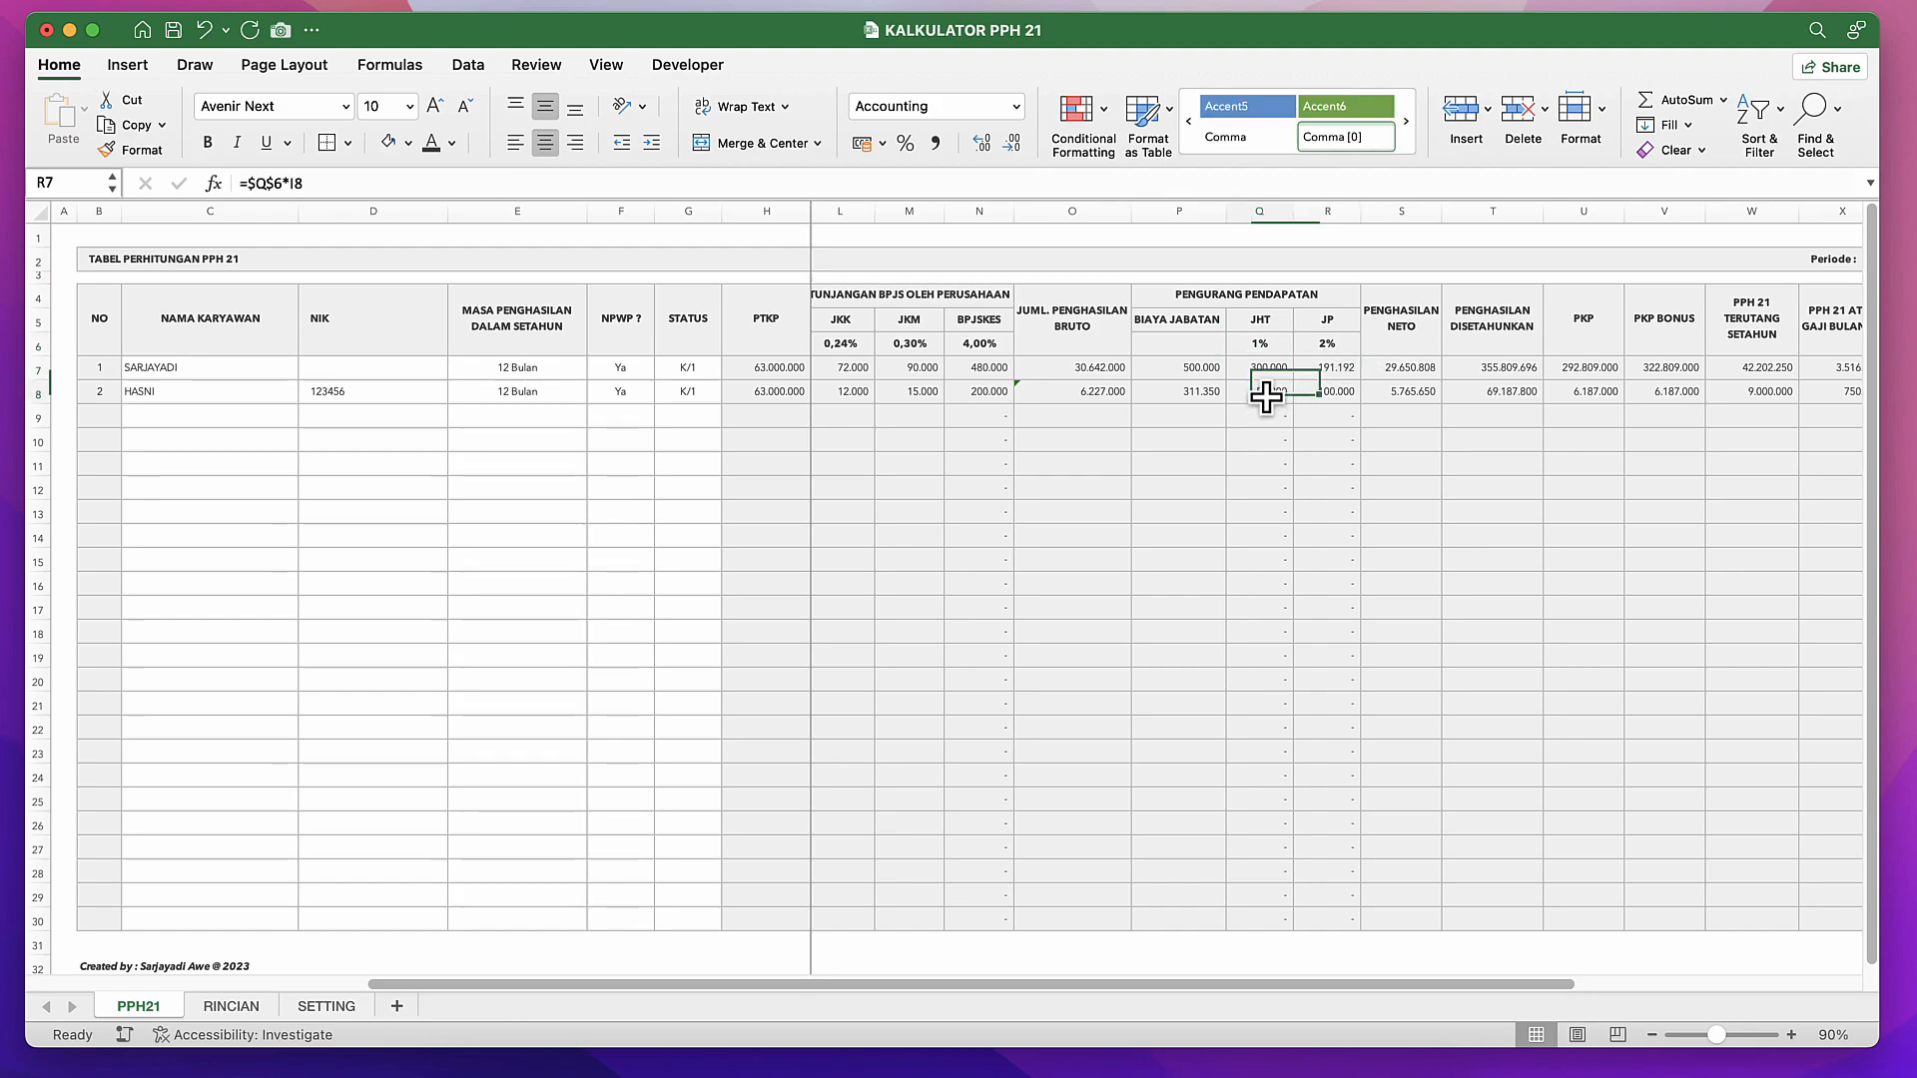
{"action": "left_click", "coordinate": [1318, 369]}
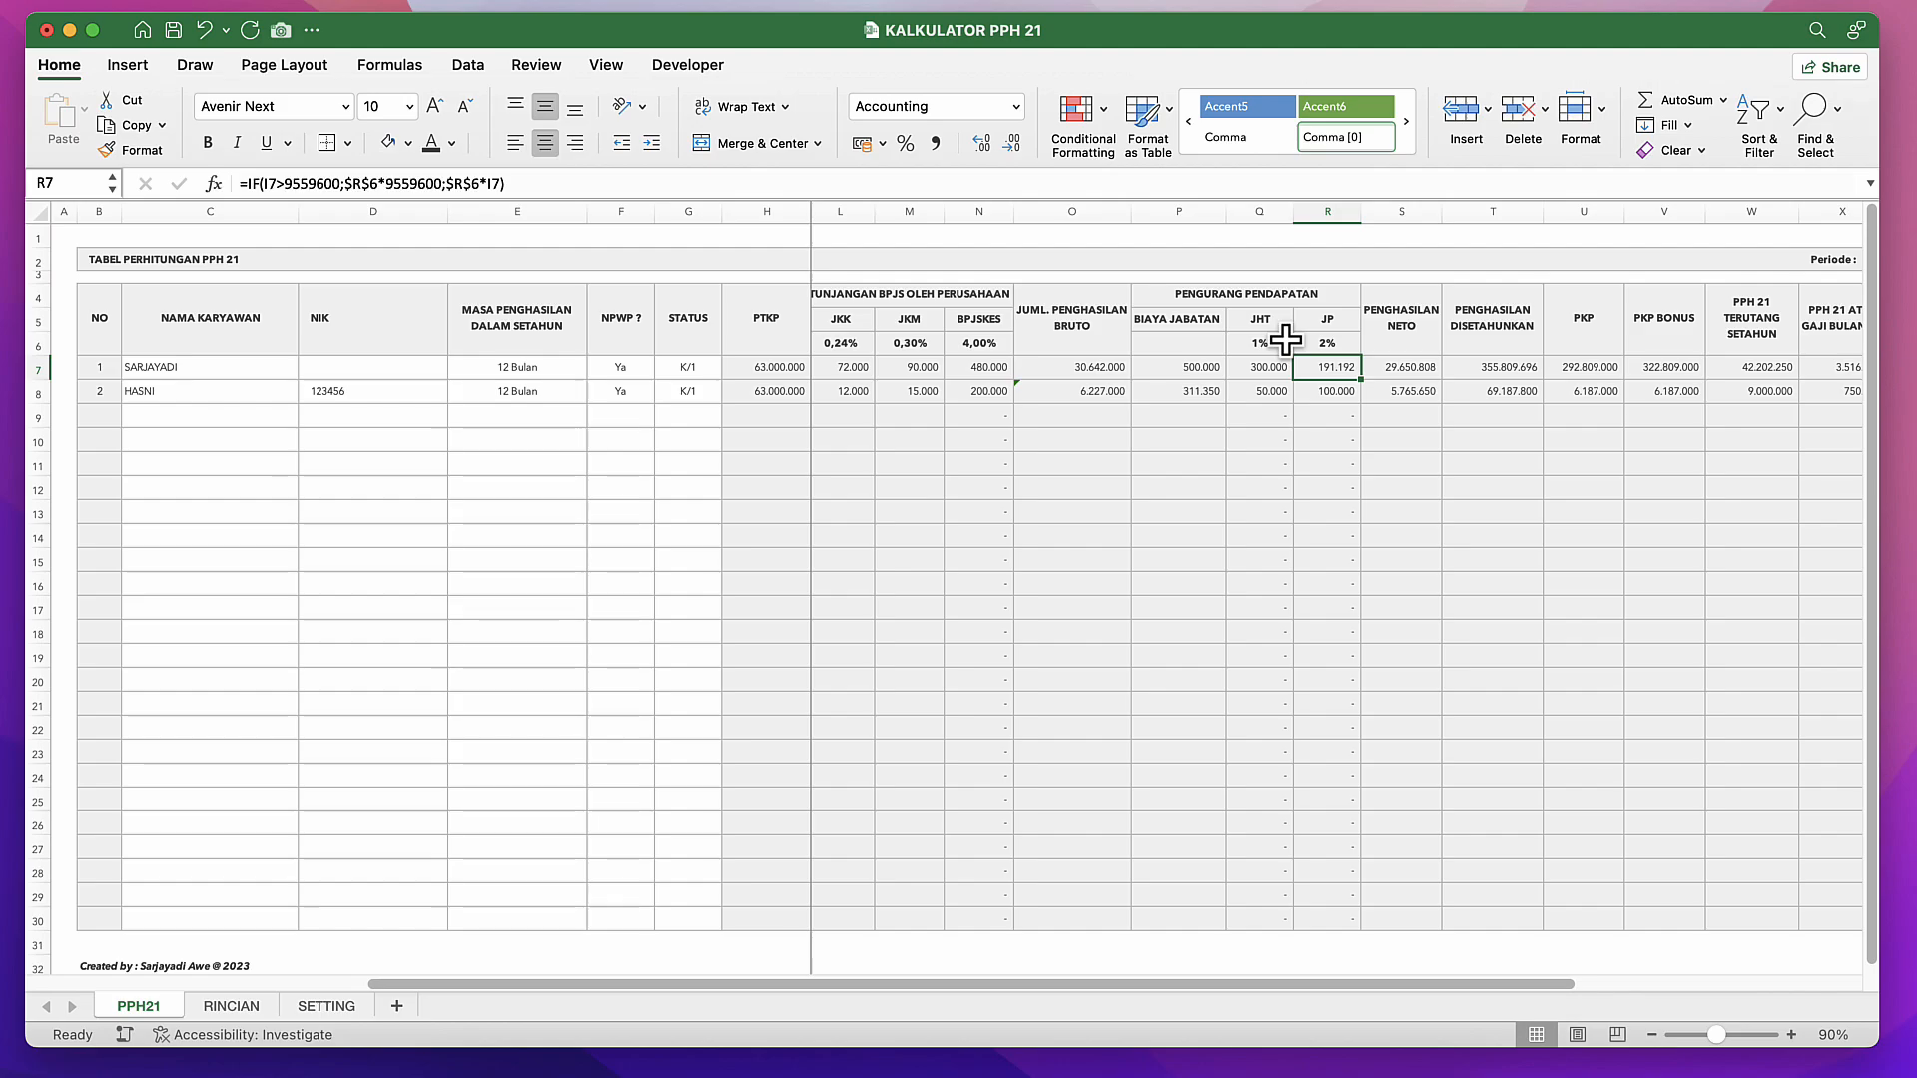
{"action": "left_click", "coordinate": [1403, 487]}
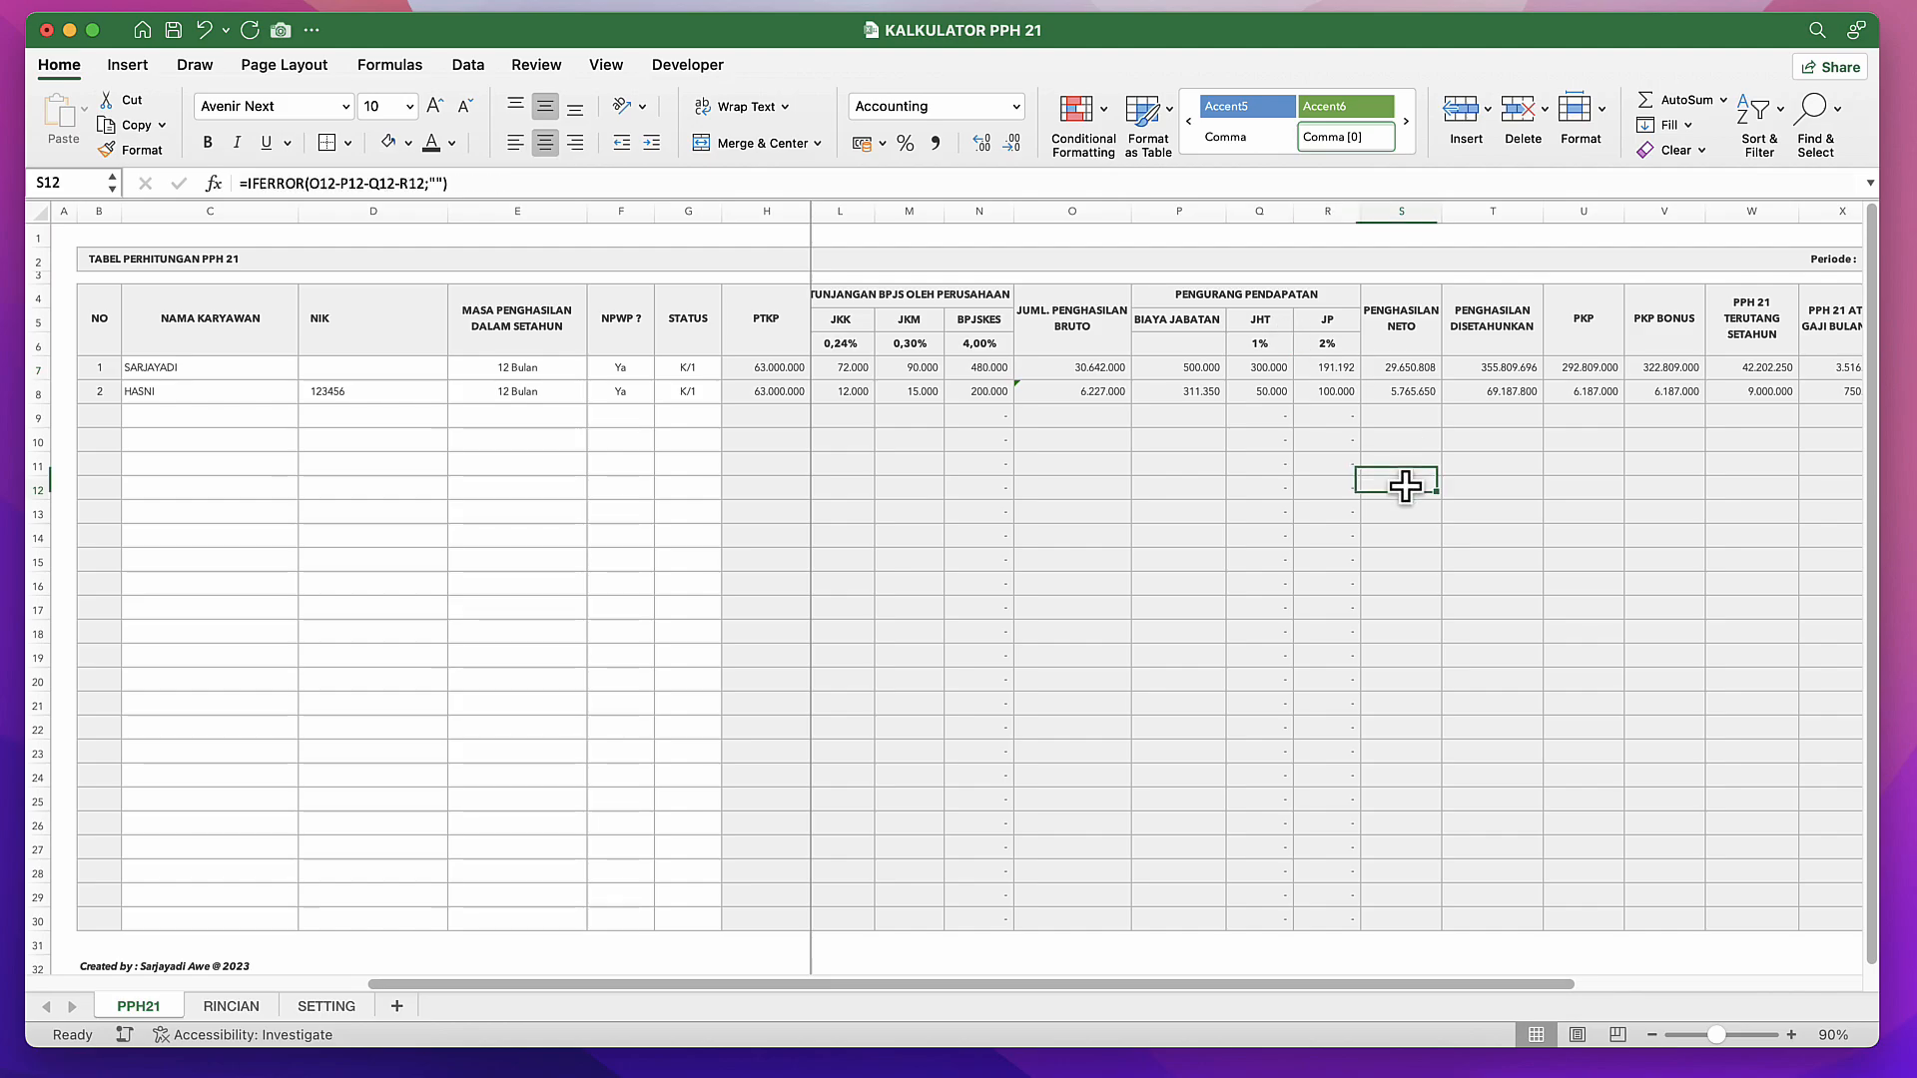
{"action": "scroll", "coordinate": [1405, 486], "scroll_direction": "right", "scroll_amount": 3}
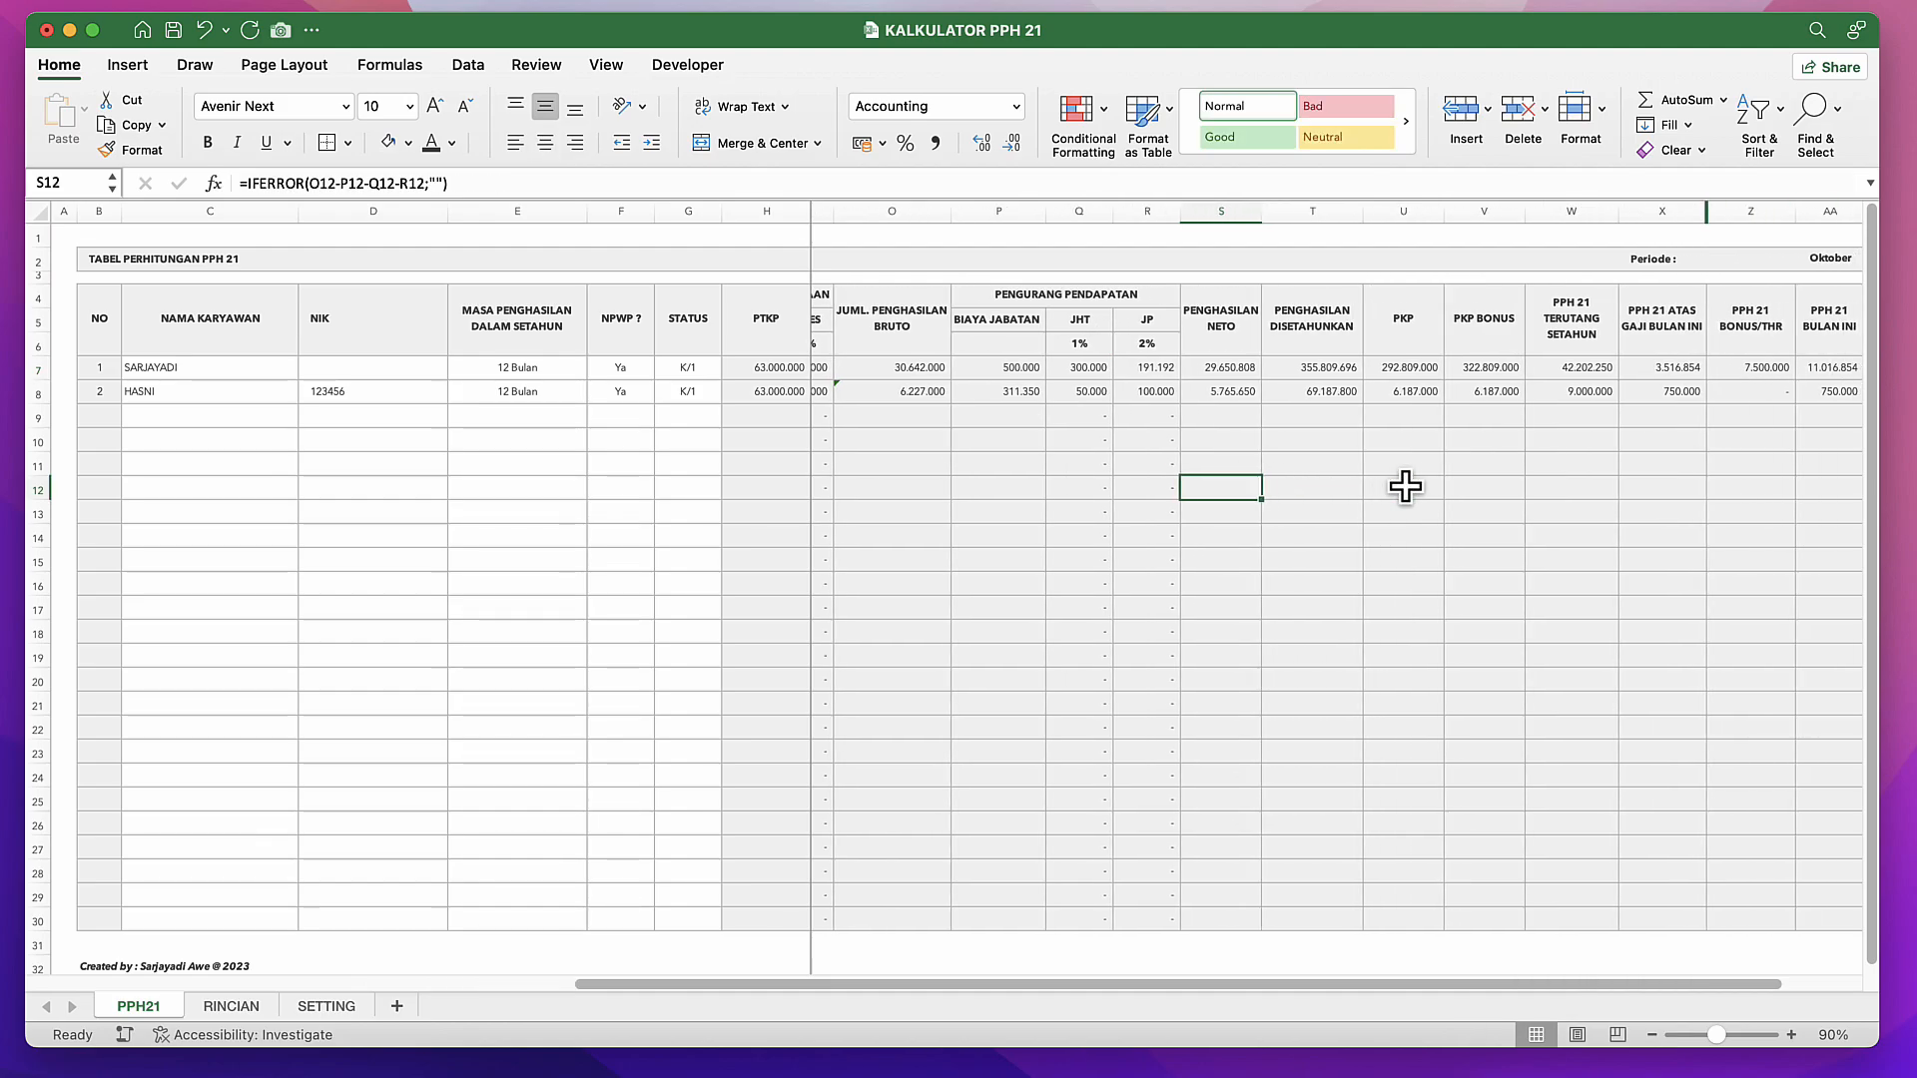
{"action": "scroll", "coordinate": [1405, 486], "scroll_direction": "right", "scroll_amount": 2}
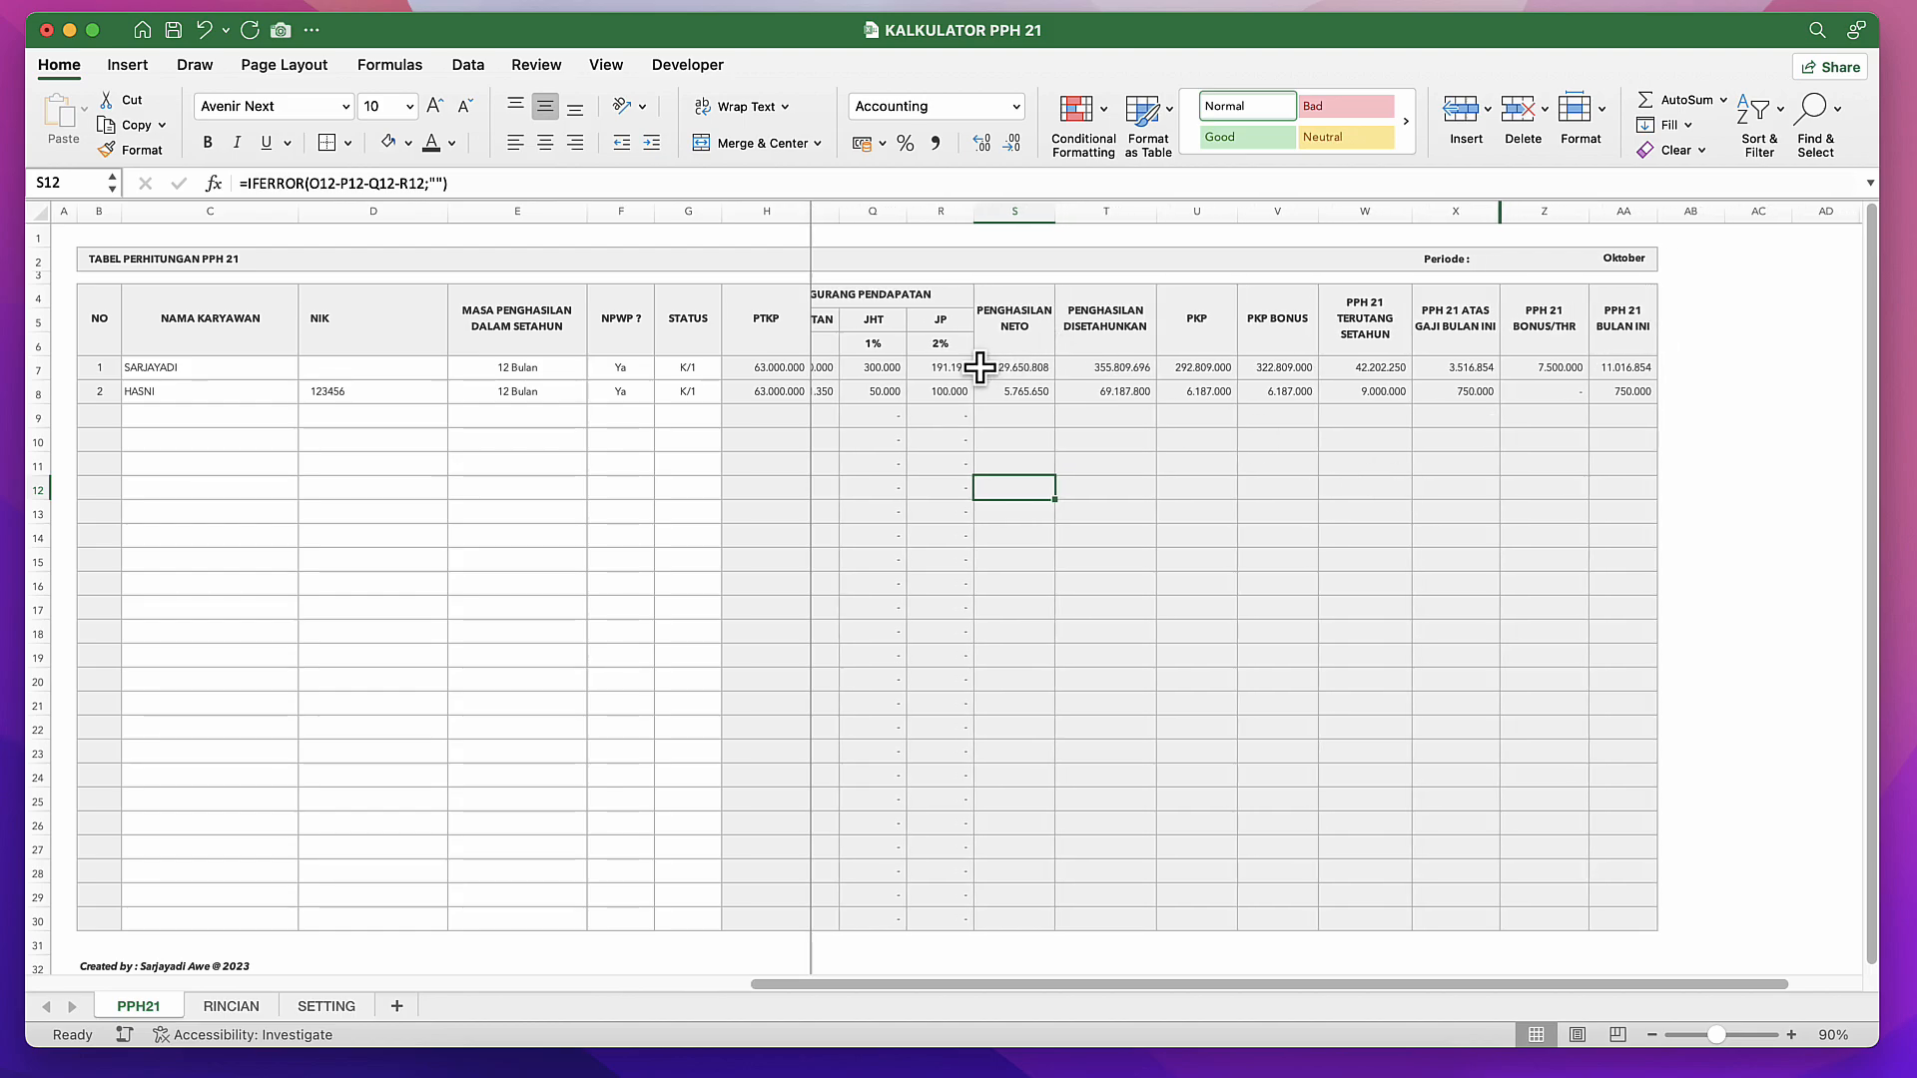
{"action": "left_click", "coordinate": [964, 348]}
{"action": "left_click", "coordinate": [953, 368]}
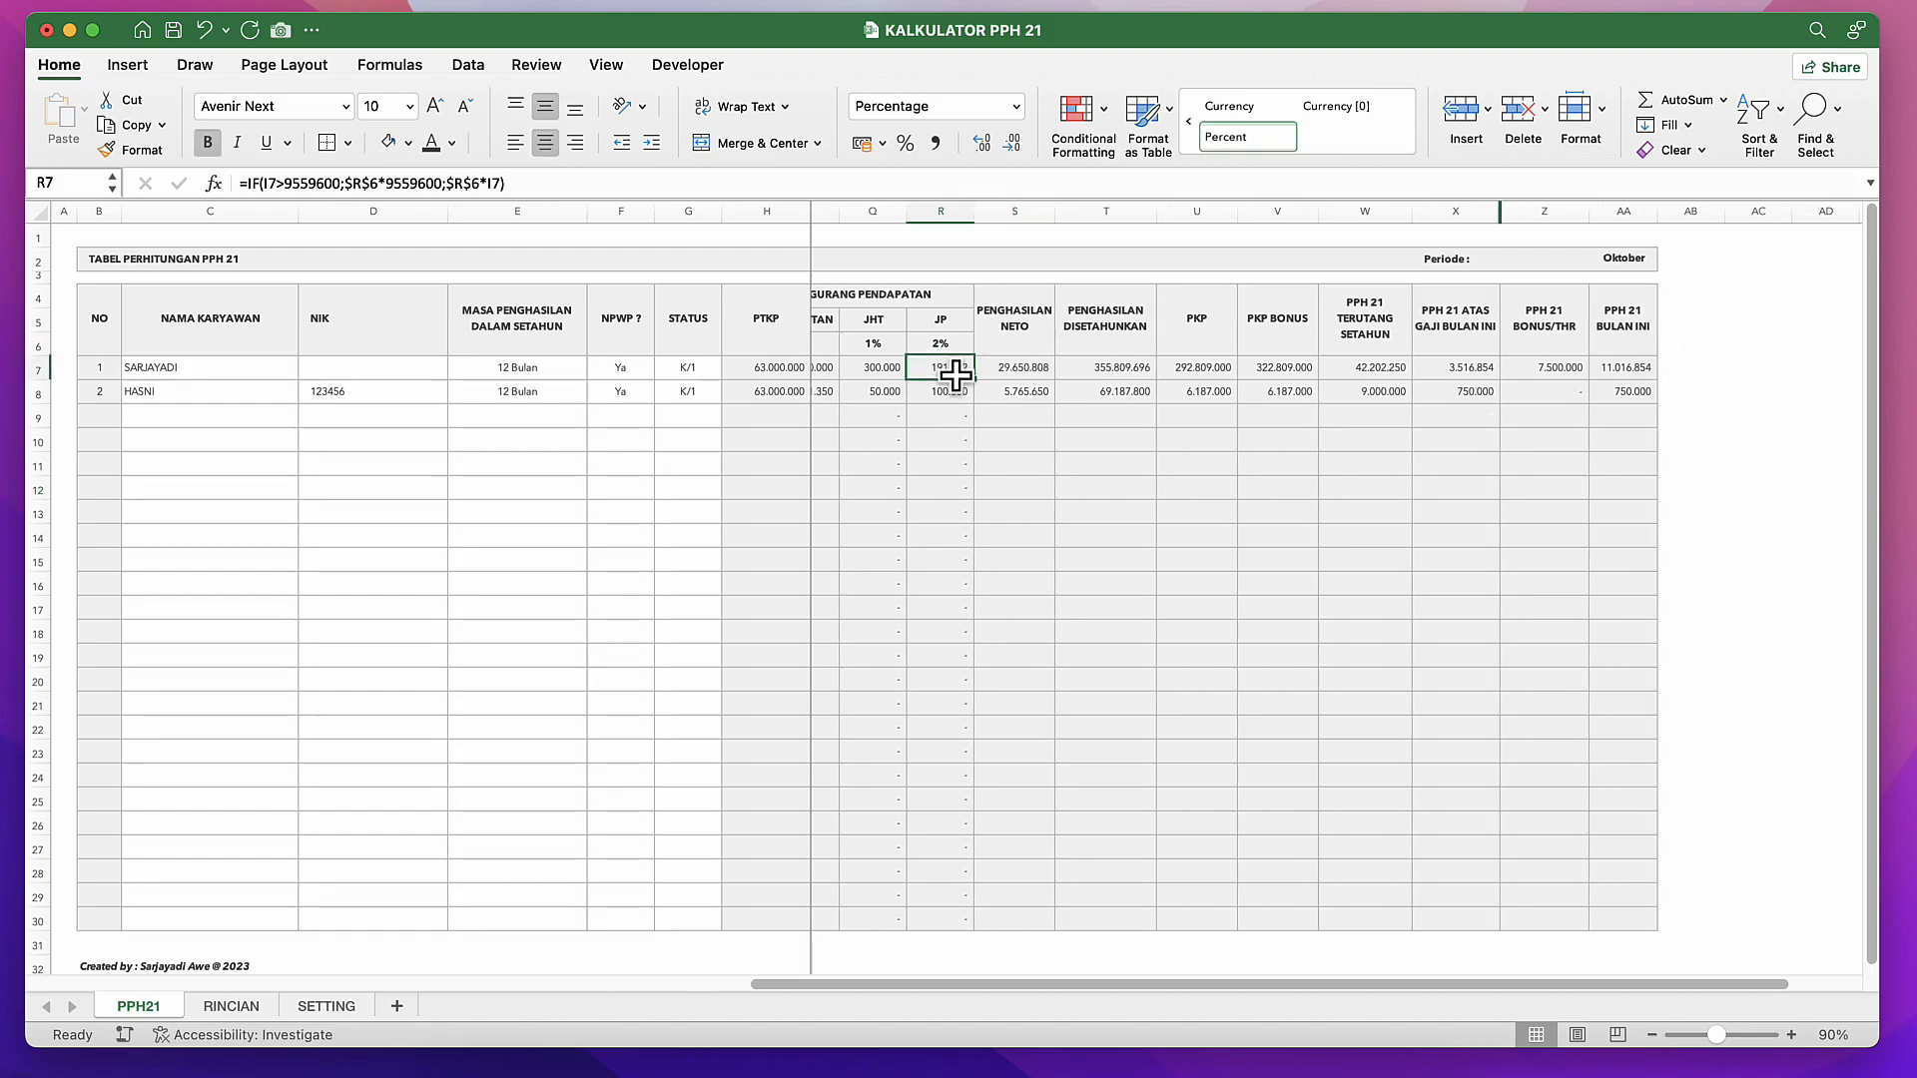
Step: Inspect the PENGHASILAN NETO formula in S7 and the PENGHASILAN DISETAHUNKAN formula in T7
{"action": "left_click", "coordinate": [1026, 364]}
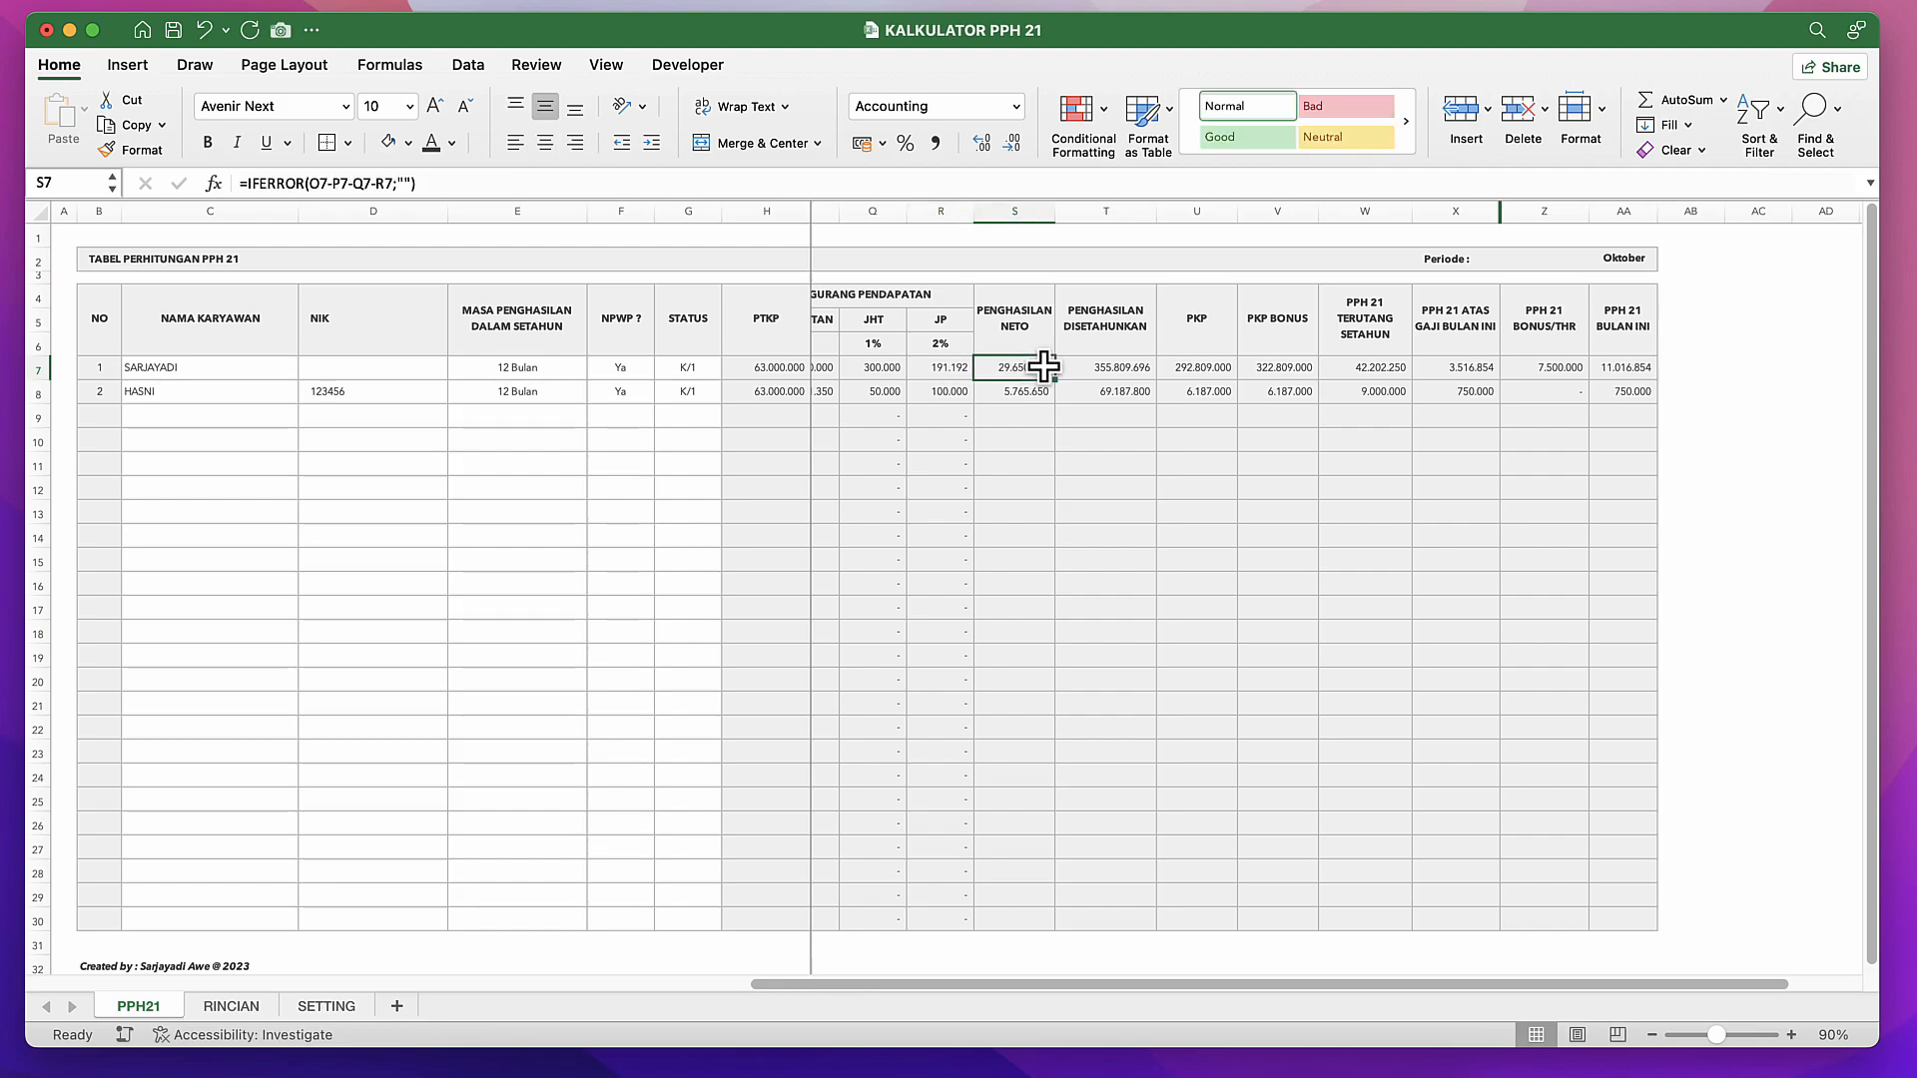
{"action": "left_click", "coordinate": [1029, 350]}
{"action": "left_click", "coordinate": [1034, 368]}
{"action": "left_click", "coordinate": [1135, 373]}
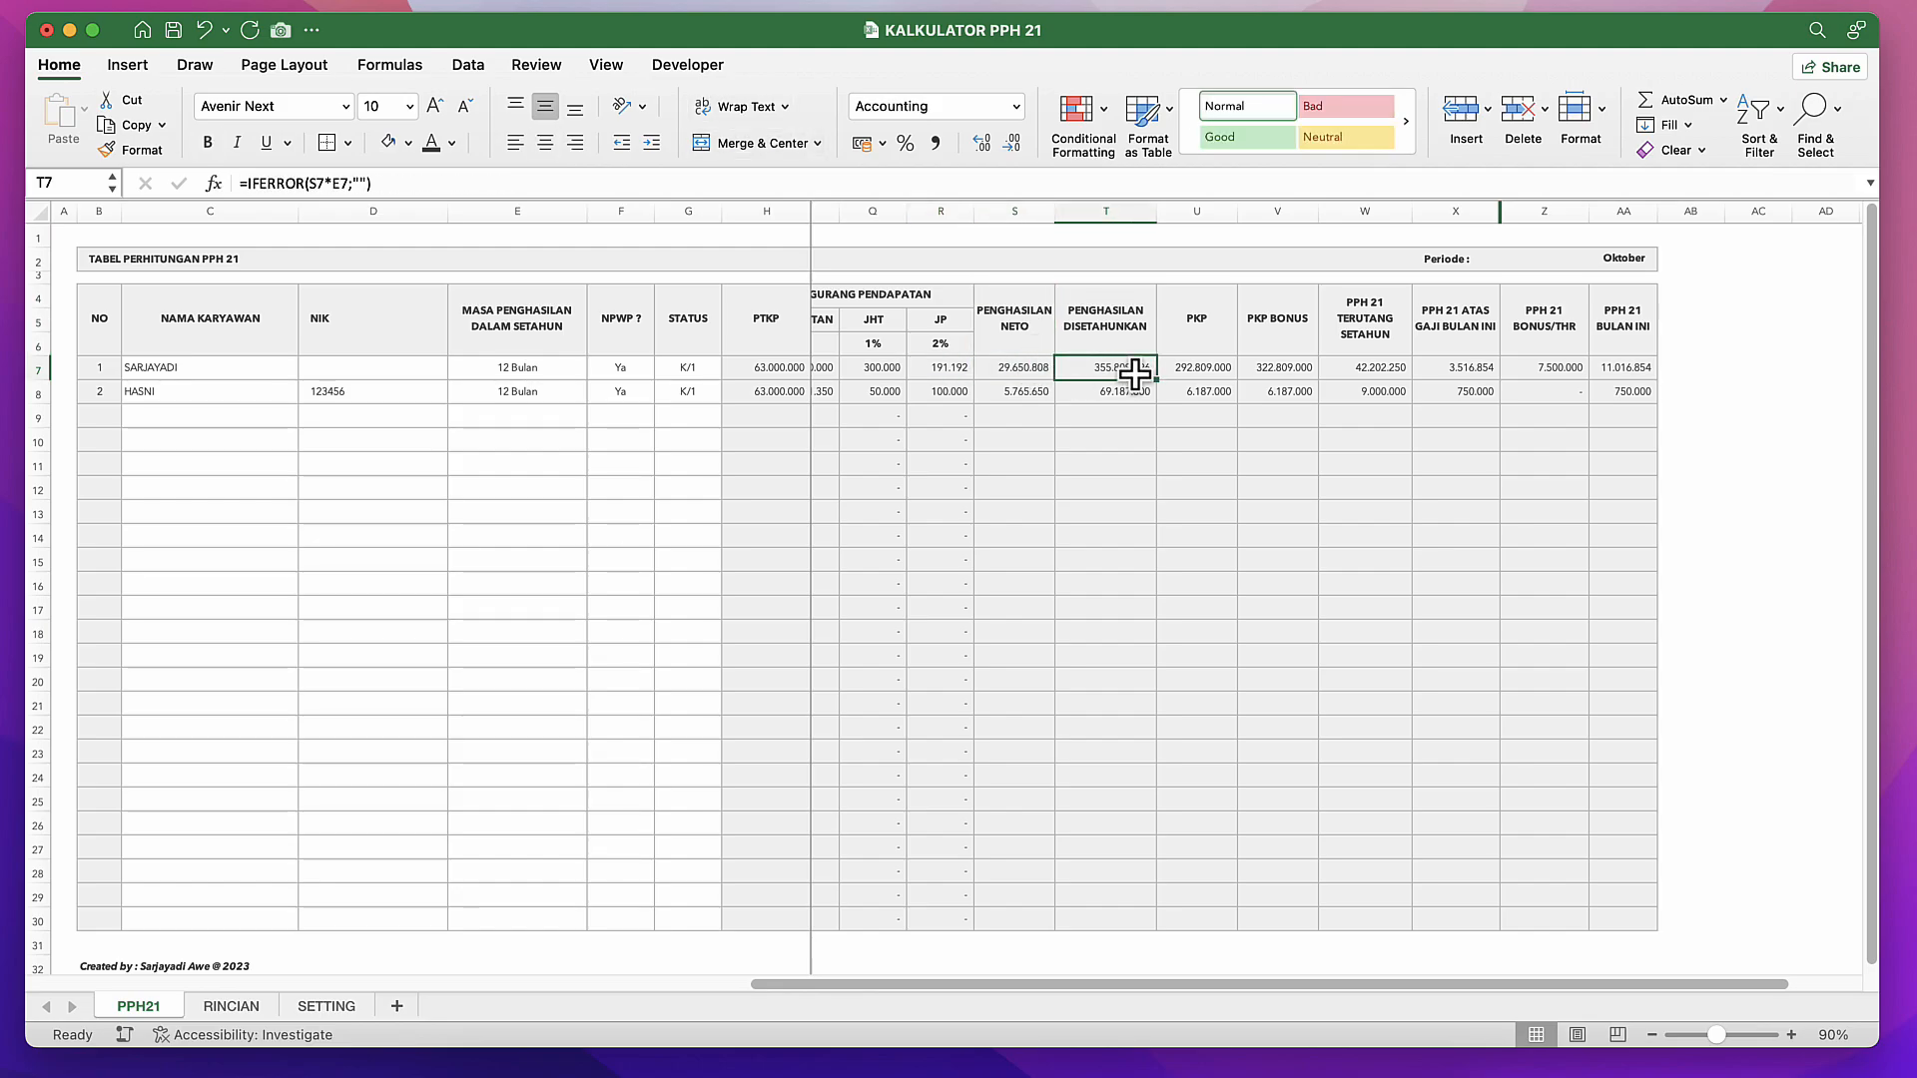
{"action": "left_click", "coordinate": [1124, 401]}
{"action": "left_click", "coordinate": [1151, 367]}
{"action": "scroll", "coordinate": [1275, 357], "scroll_direction": "right", "scroll_amount": 3}
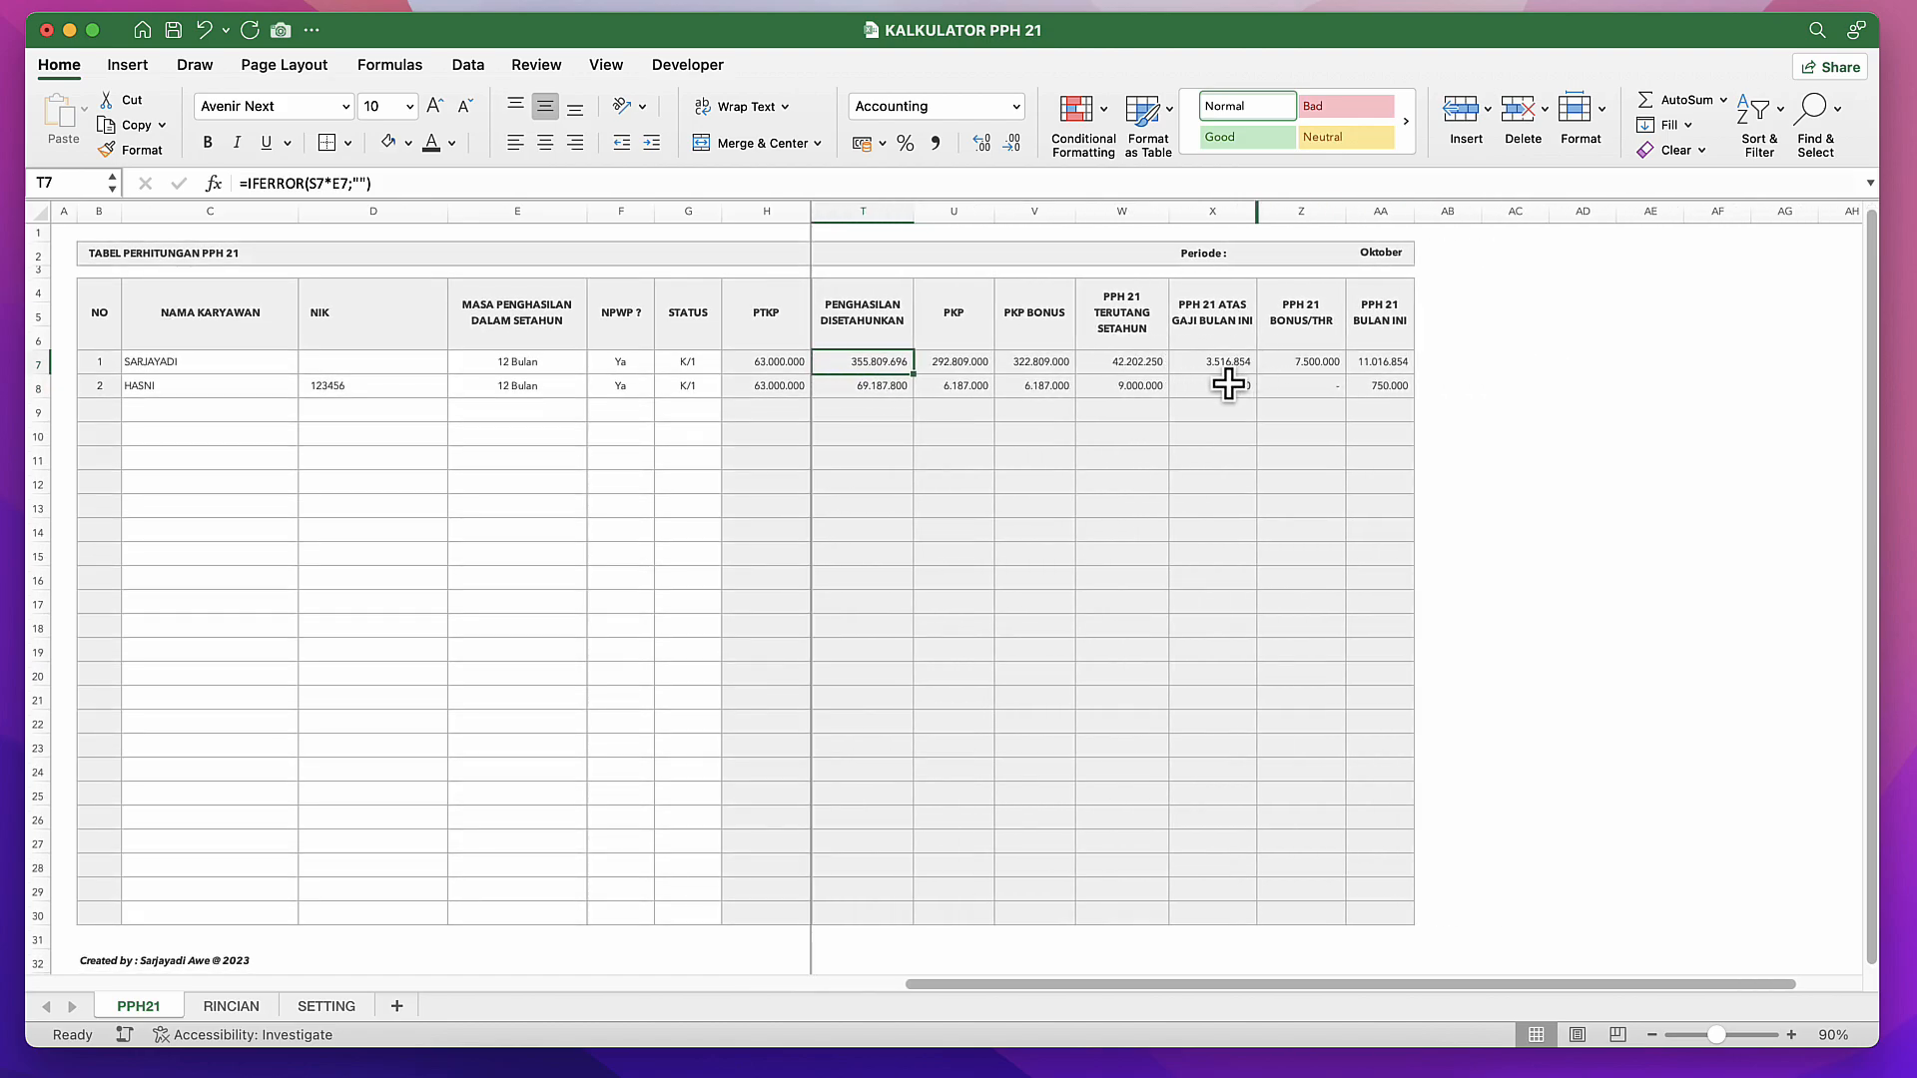
Step: Examine the PPH 21 TERUTANG SETAHUN formulas in column W and compare the PKP and PKP BONUS formulas in U7 and V7
{"action": "left_click", "coordinate": [1154, 362]}
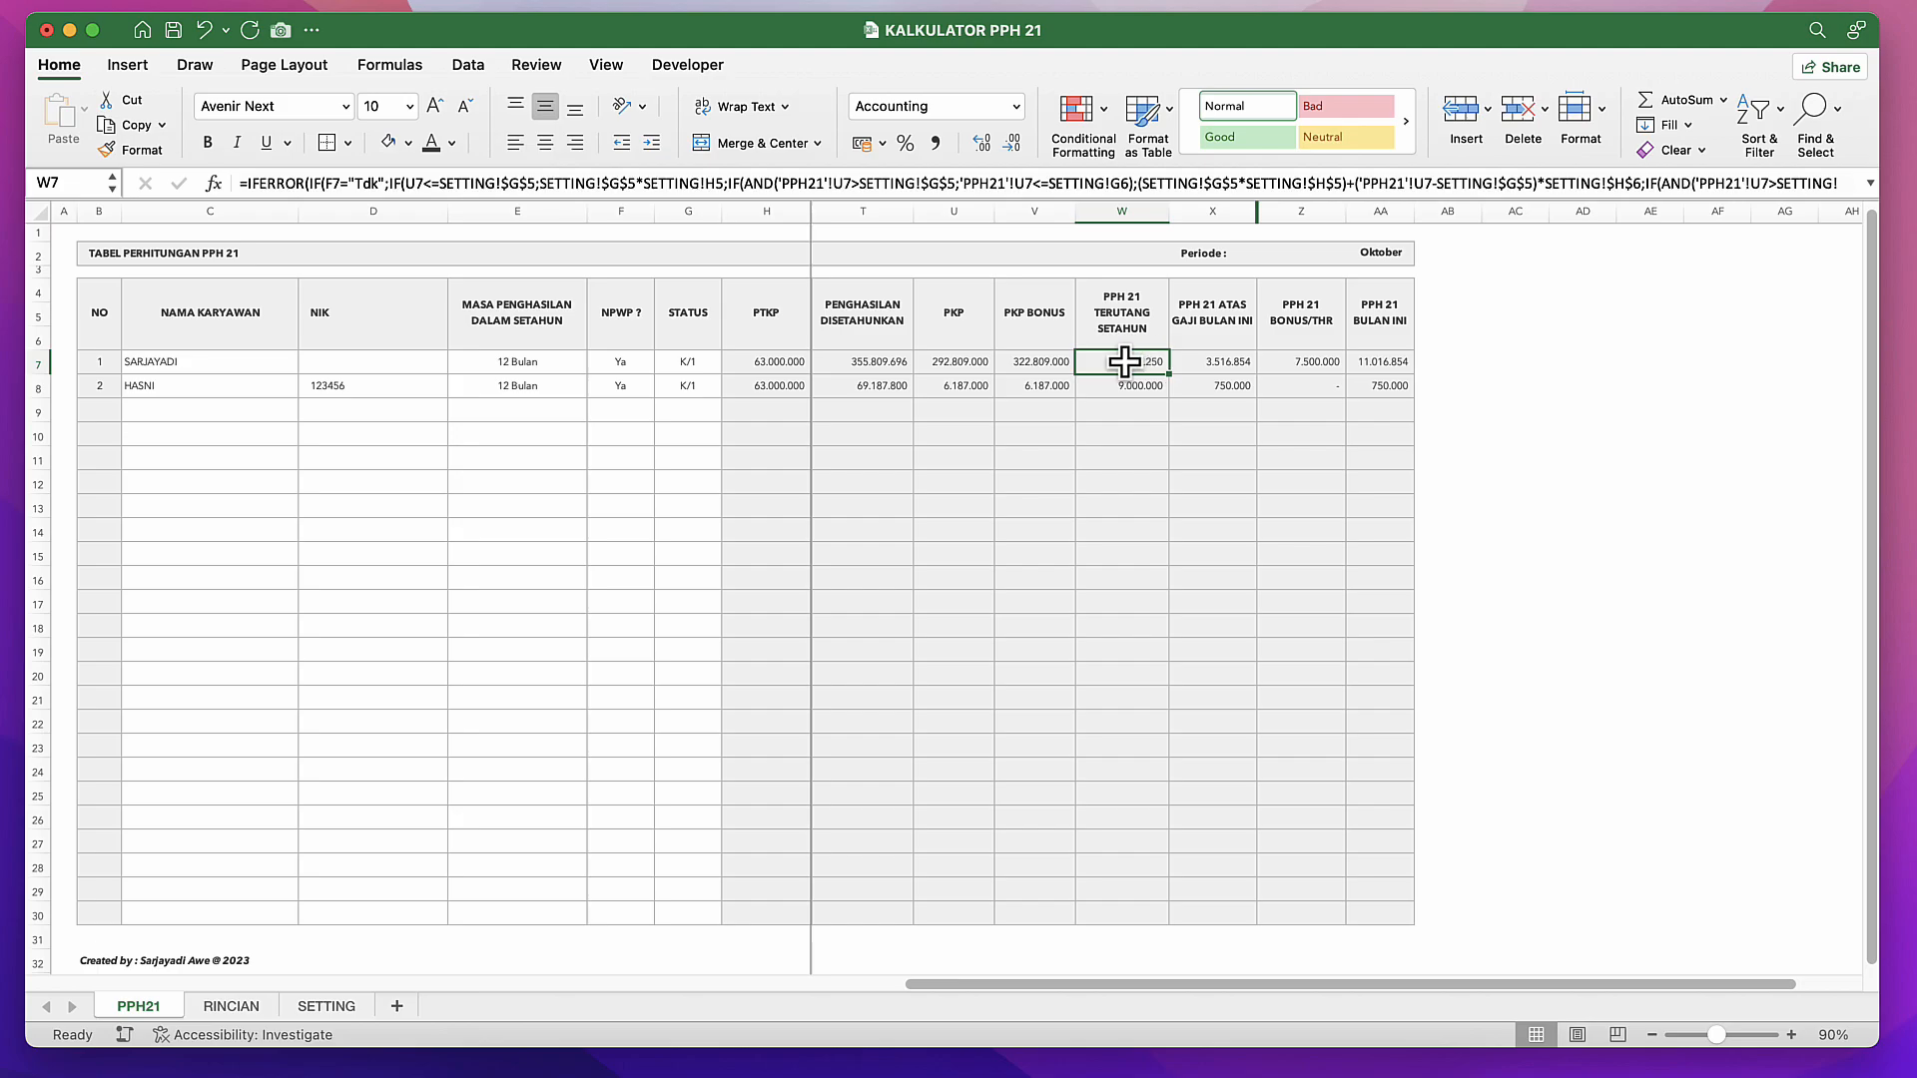
{"action": "left_click", "coordinate": [1104, 419]}
{"action": "left_click", "coordinate": [1117, 379]}
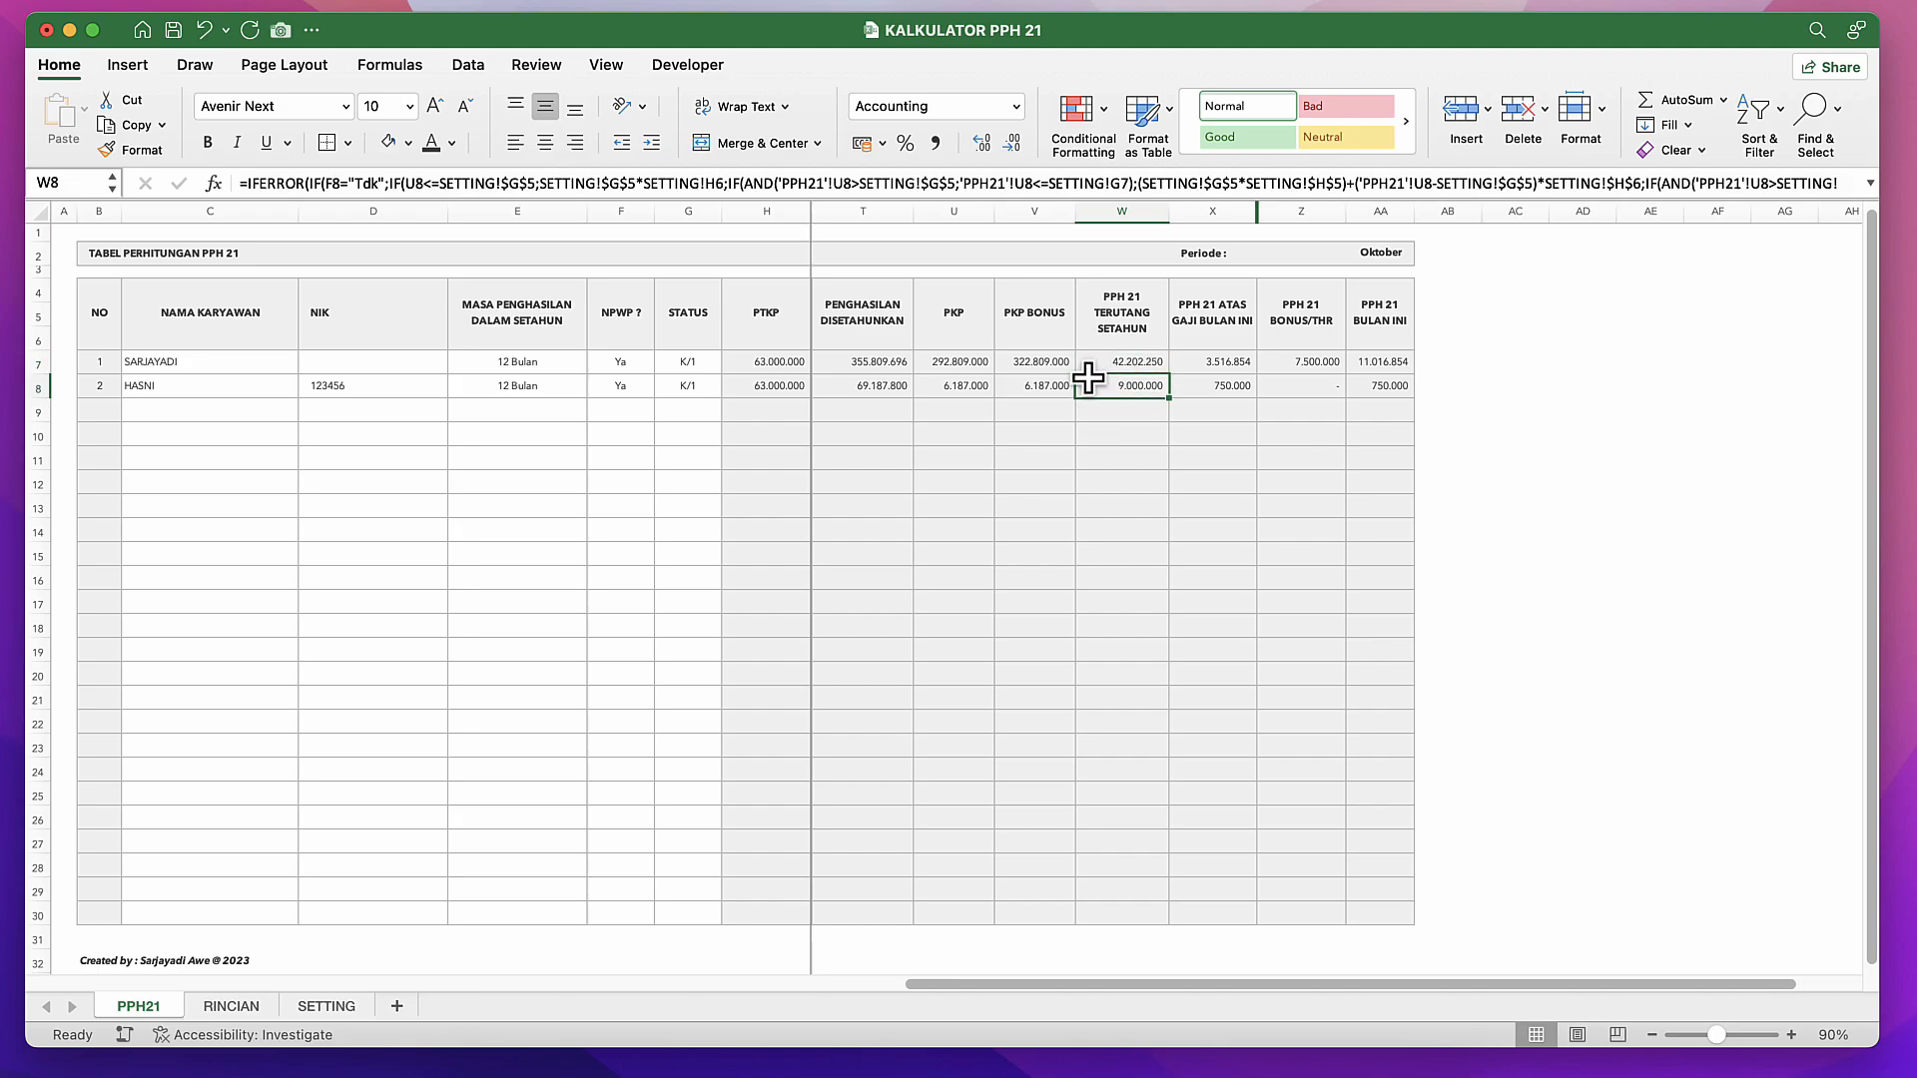
{"action": "left_click", "coordinate": [1050, 362]}
{"action": "left_click", "coordinate": [974, 361]}
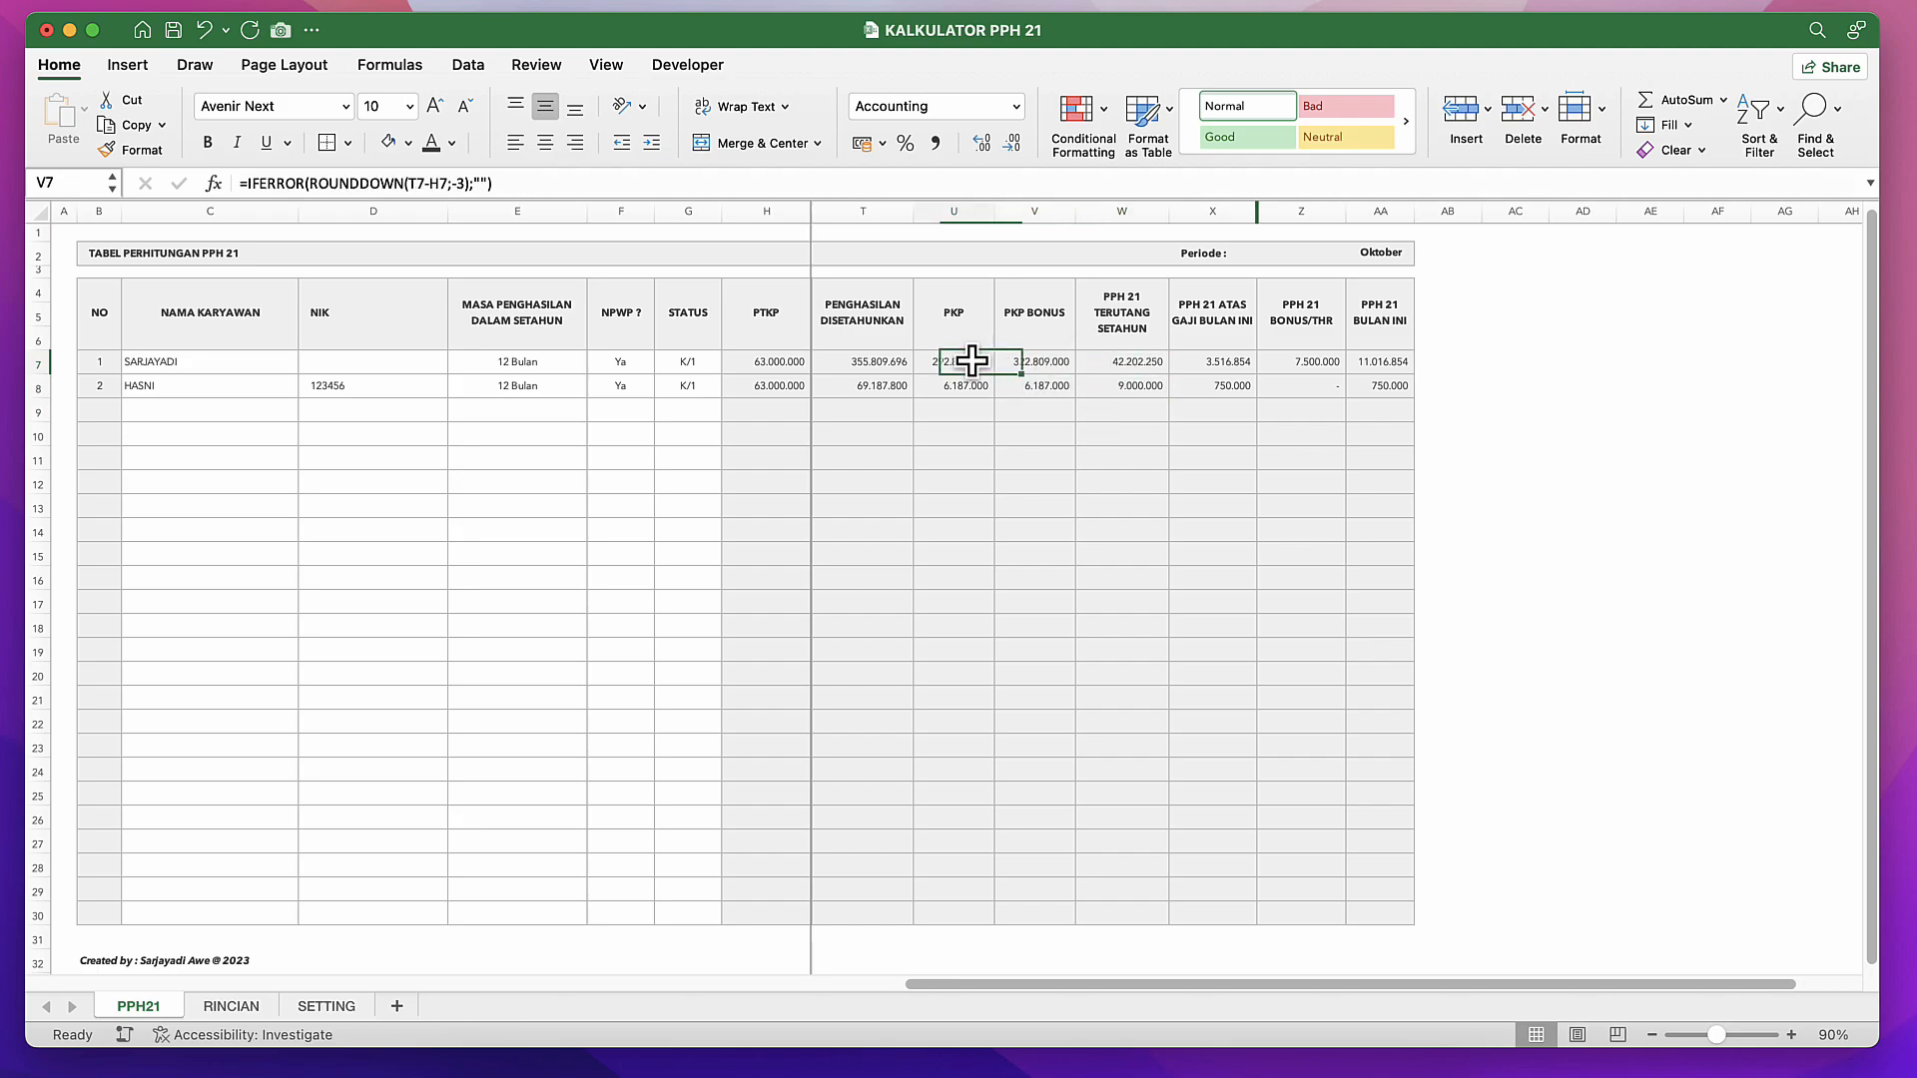
{"action": "left_click", "coordinate": [1037, 362]}
{"action": "left_click", "coordinate": [981, 361]}
{"action": "left_click", "coordinate": [1055, 361]}
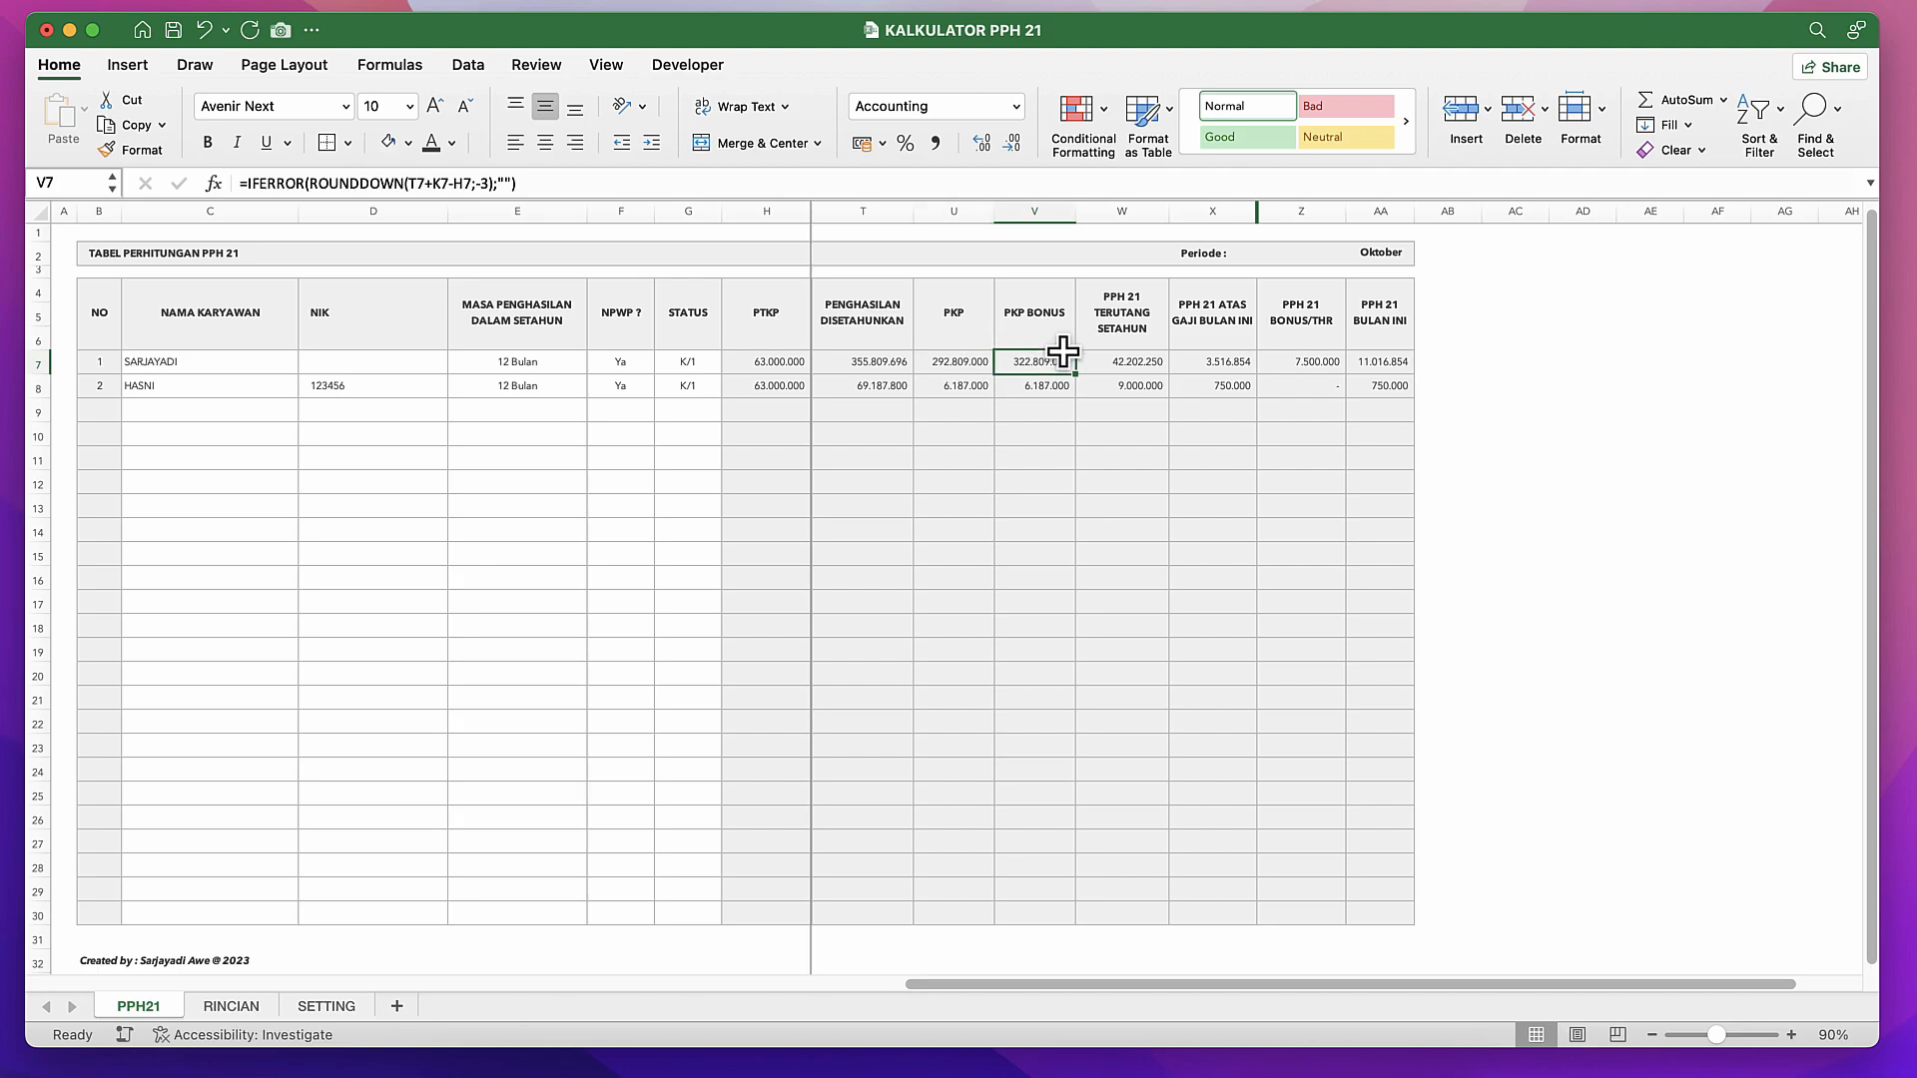
Step: Group the PKP BONUS column V and collapse the group, then check the PKP formula in U7
{"action": "left_click", "coordinate": [1054, 205]}
{"action": "left_click", "coordinate": [469, 66]}
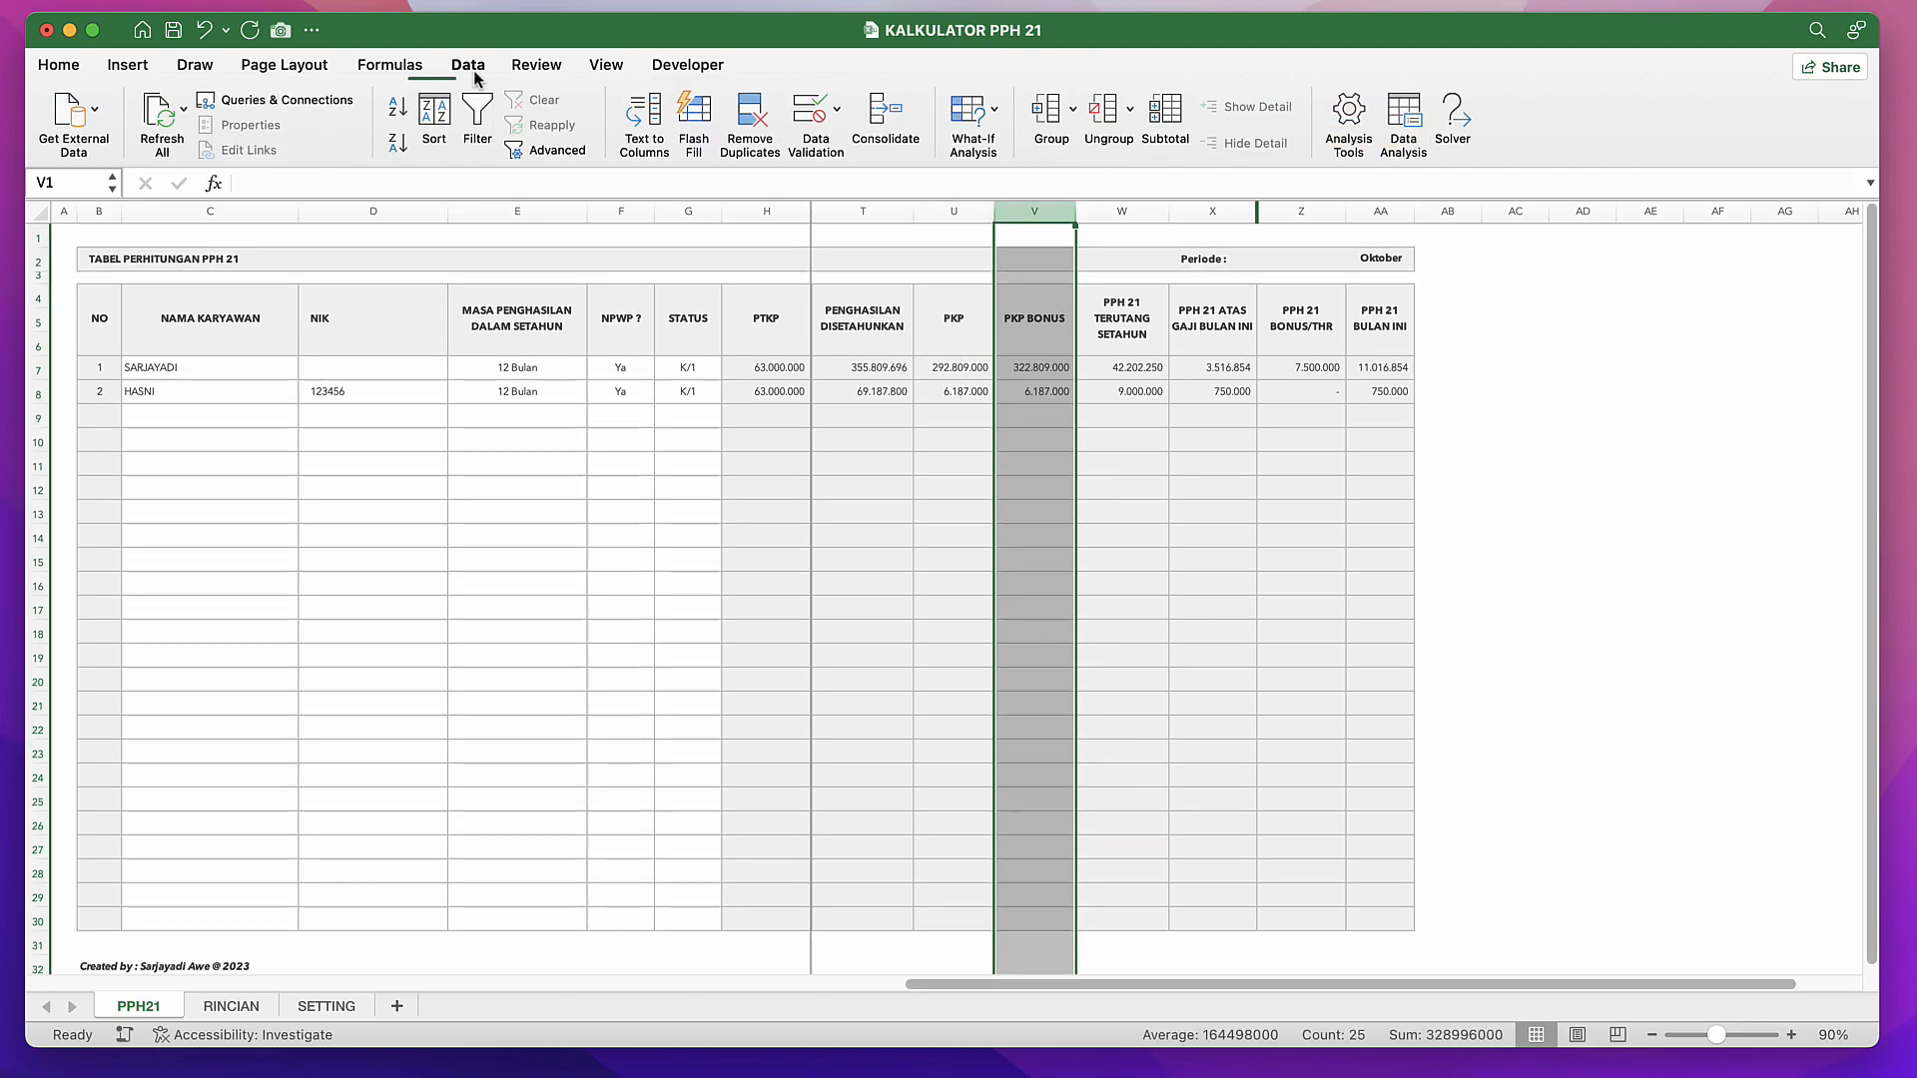
{"action": "left_click", "coordinate": [1045, 112]}
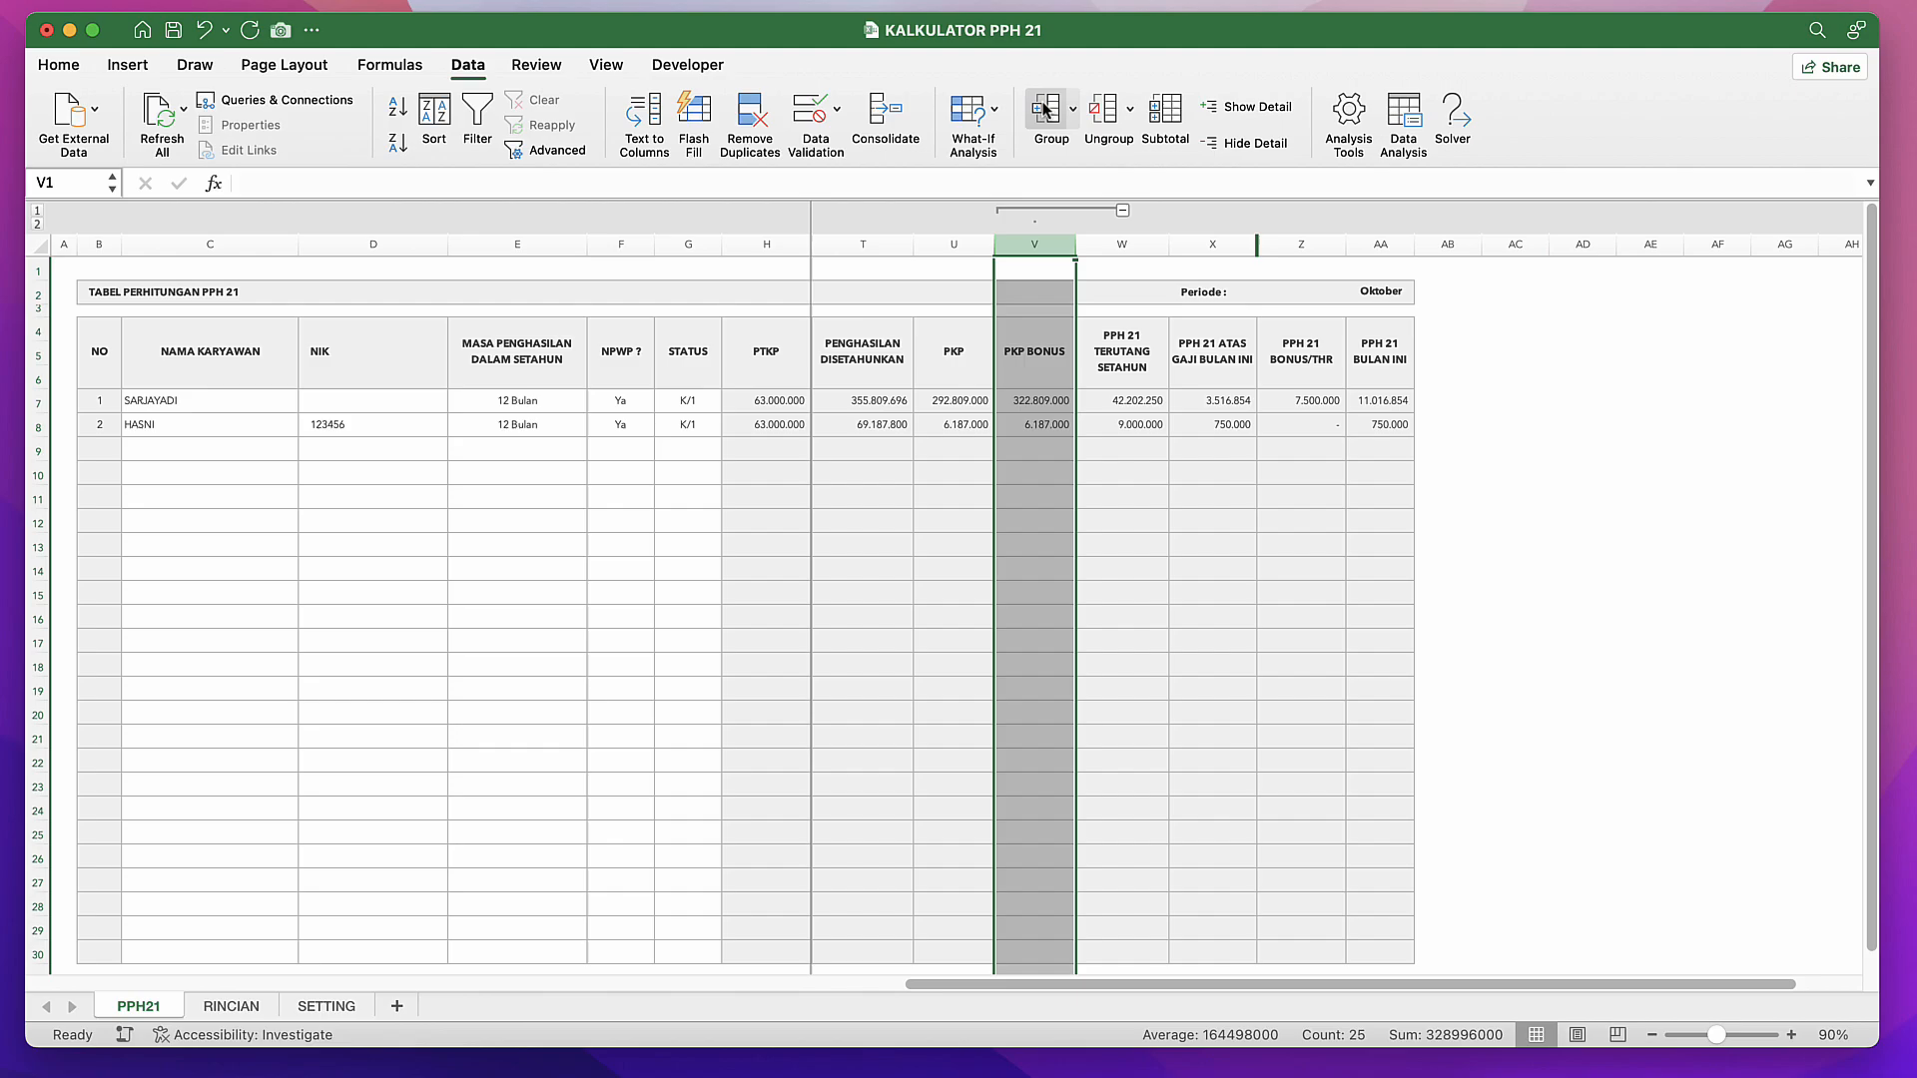
{"action": "left_click", "coordinate": [1124, 209]}
{"action": "left_click", "coordinate": [1039, 401]}
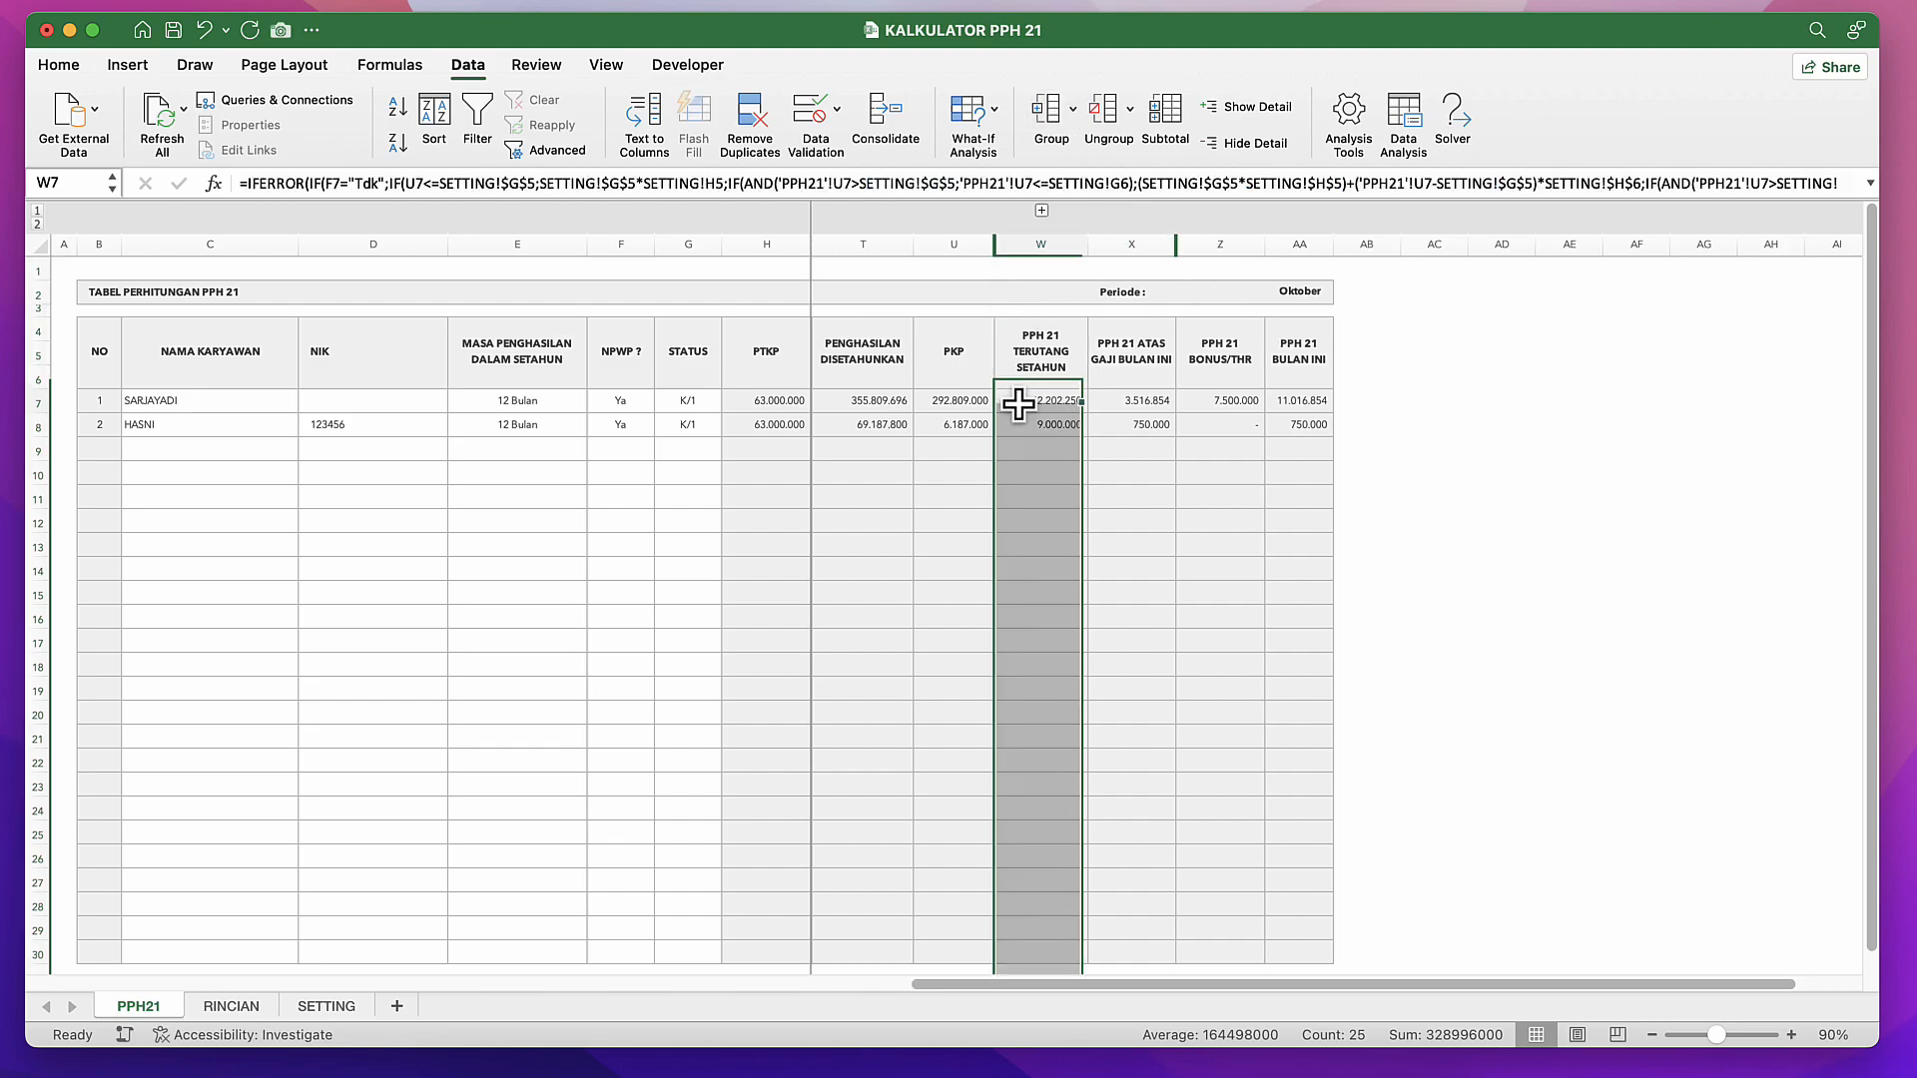
{"action": "left_click", "coordinate": [956, 403]}
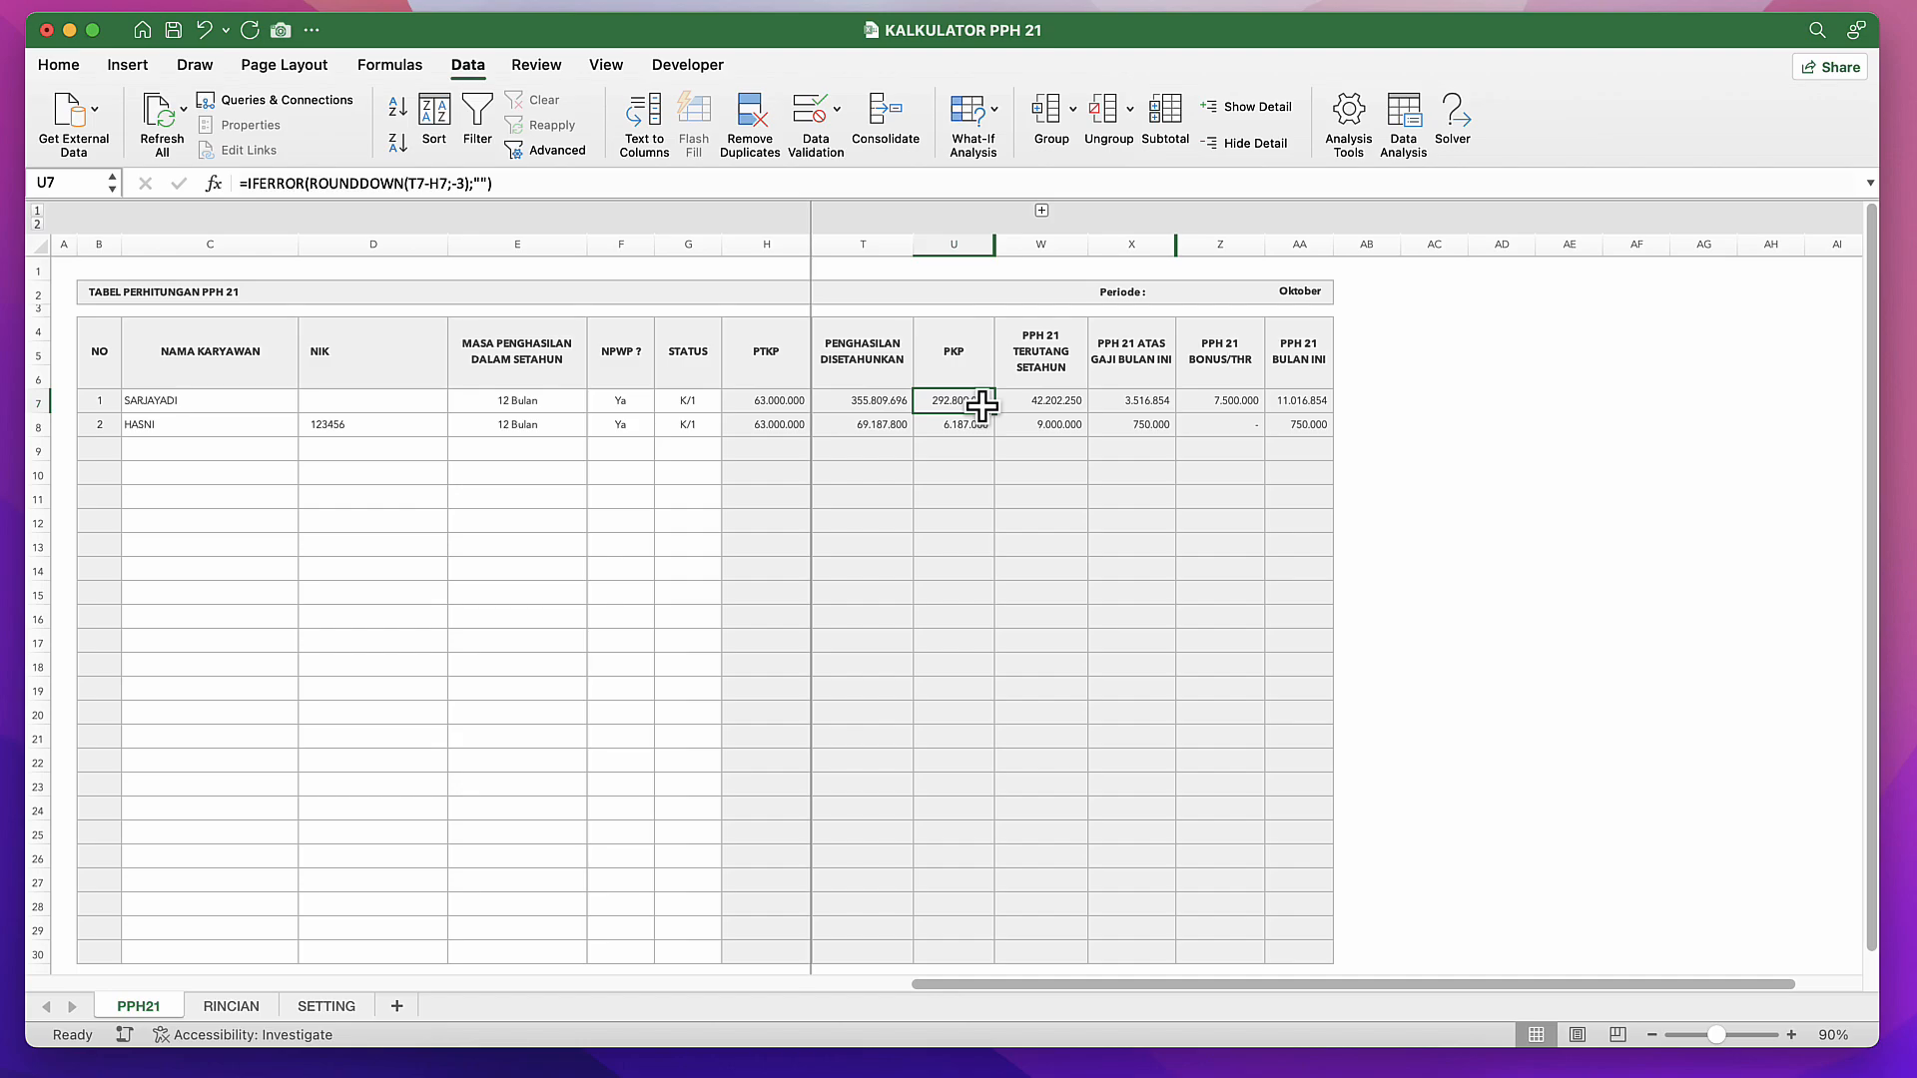
Step: Copy the first employee's PKP from U7 and paste it as values into H13 of the SETTING sheet
{"action": "key", "text": "super+c"}
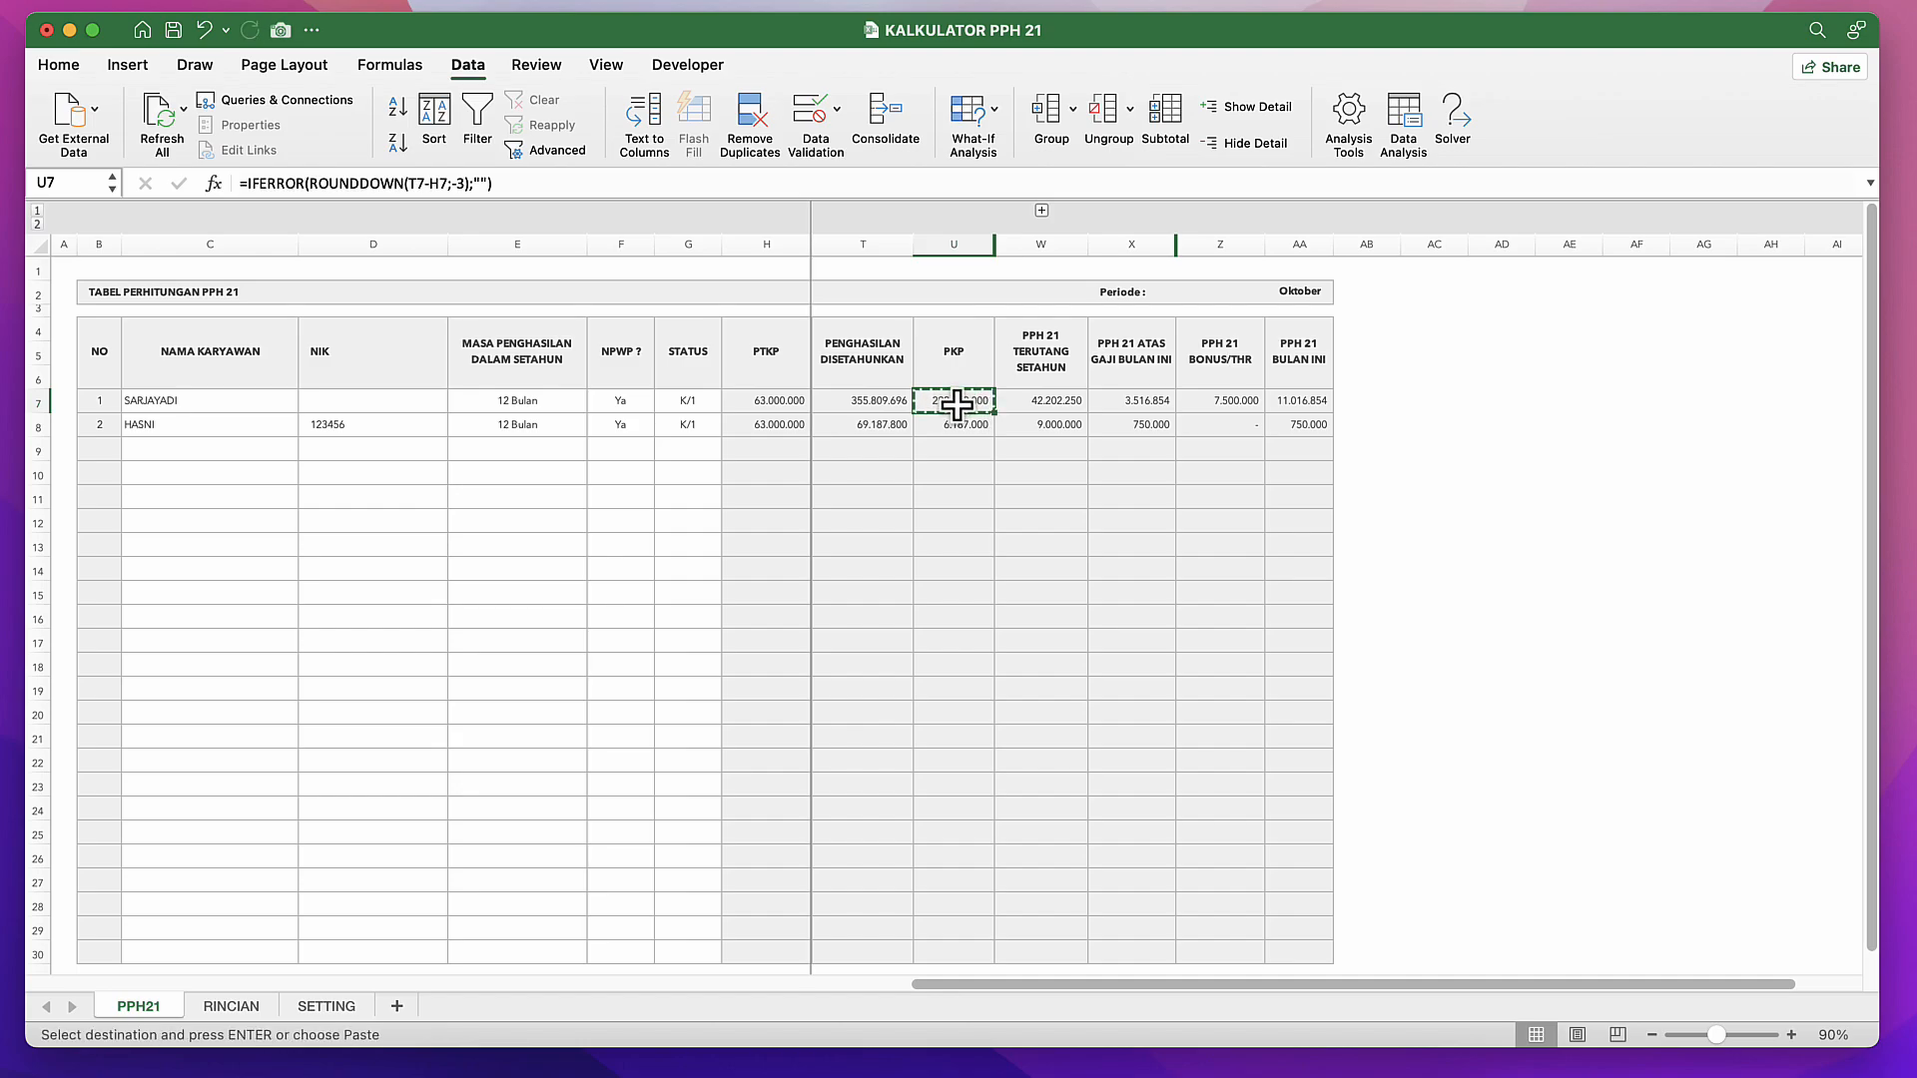
{"action": "left_click", "coordinate": [325, 1005]}
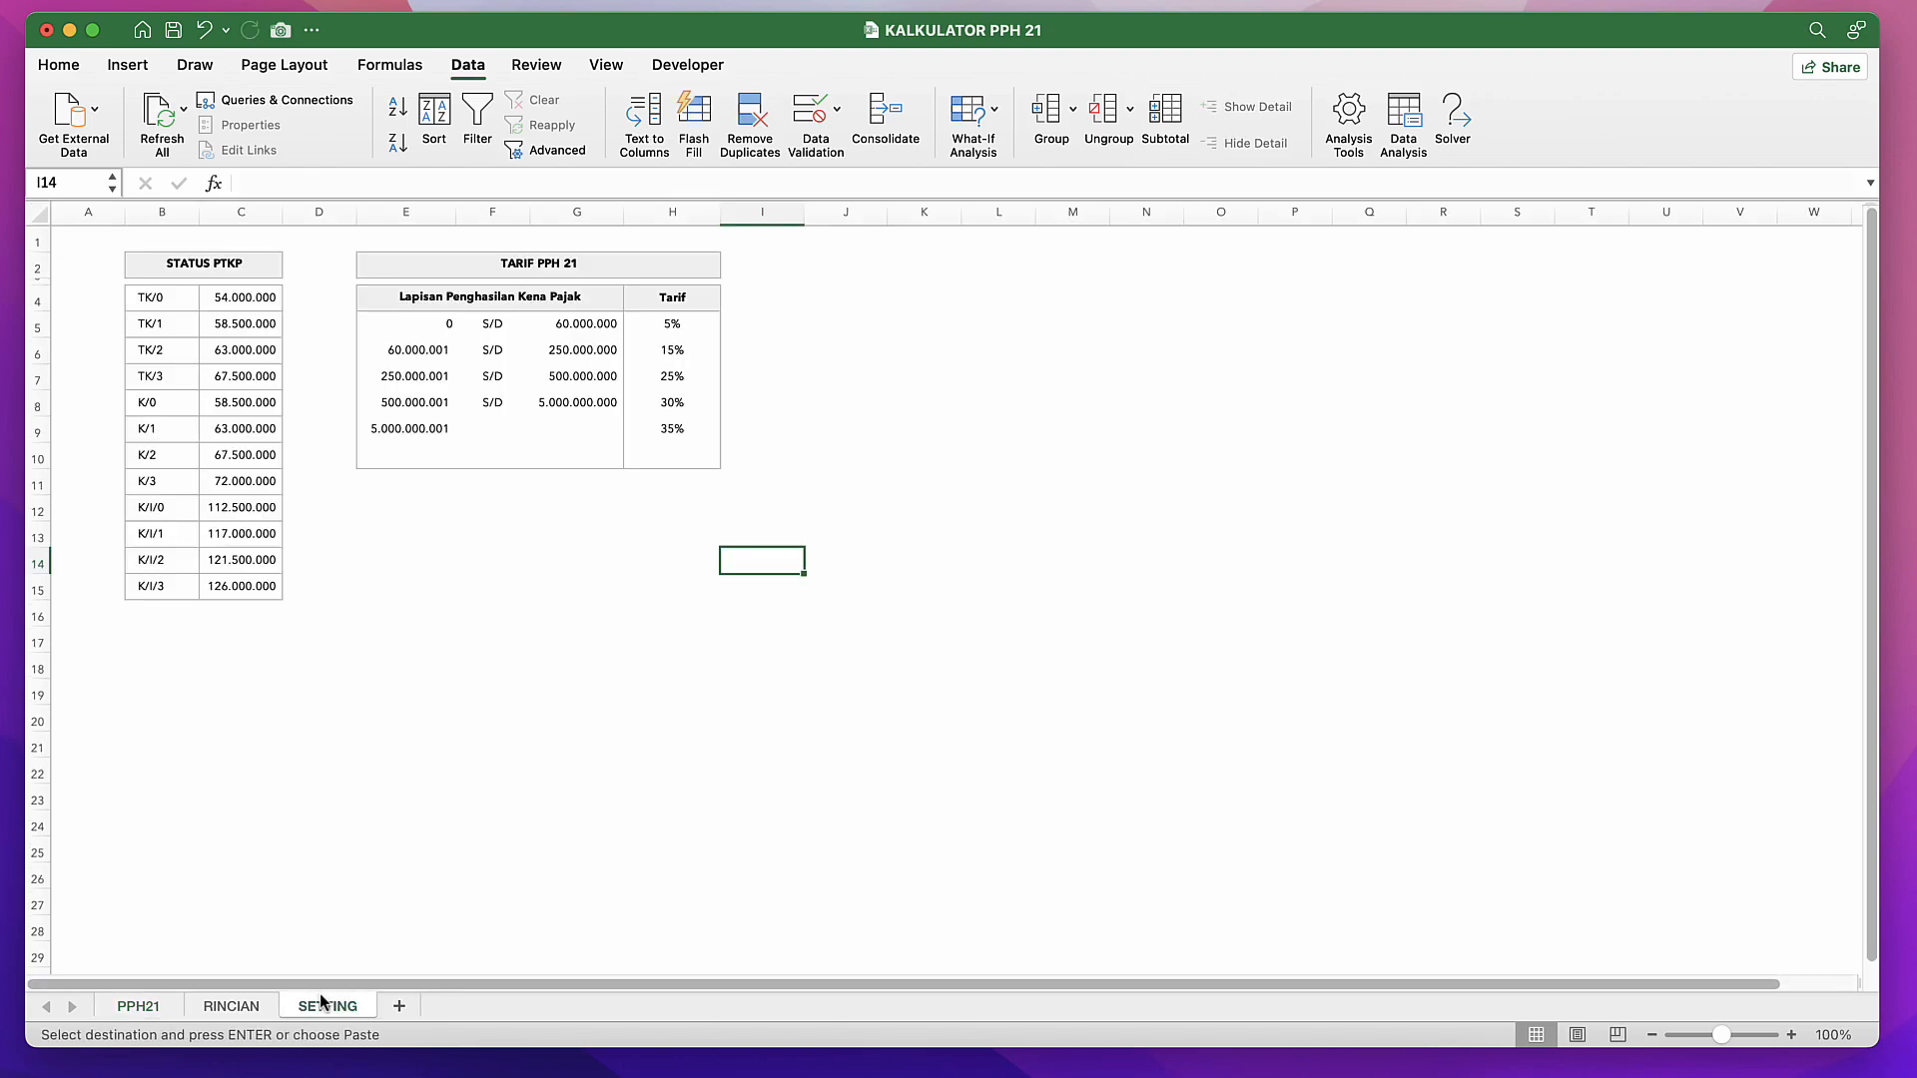
{"action": "left_click", "coordinate": [687, 537]}
{"action": "right_click", "coordinate": [687, 538]}
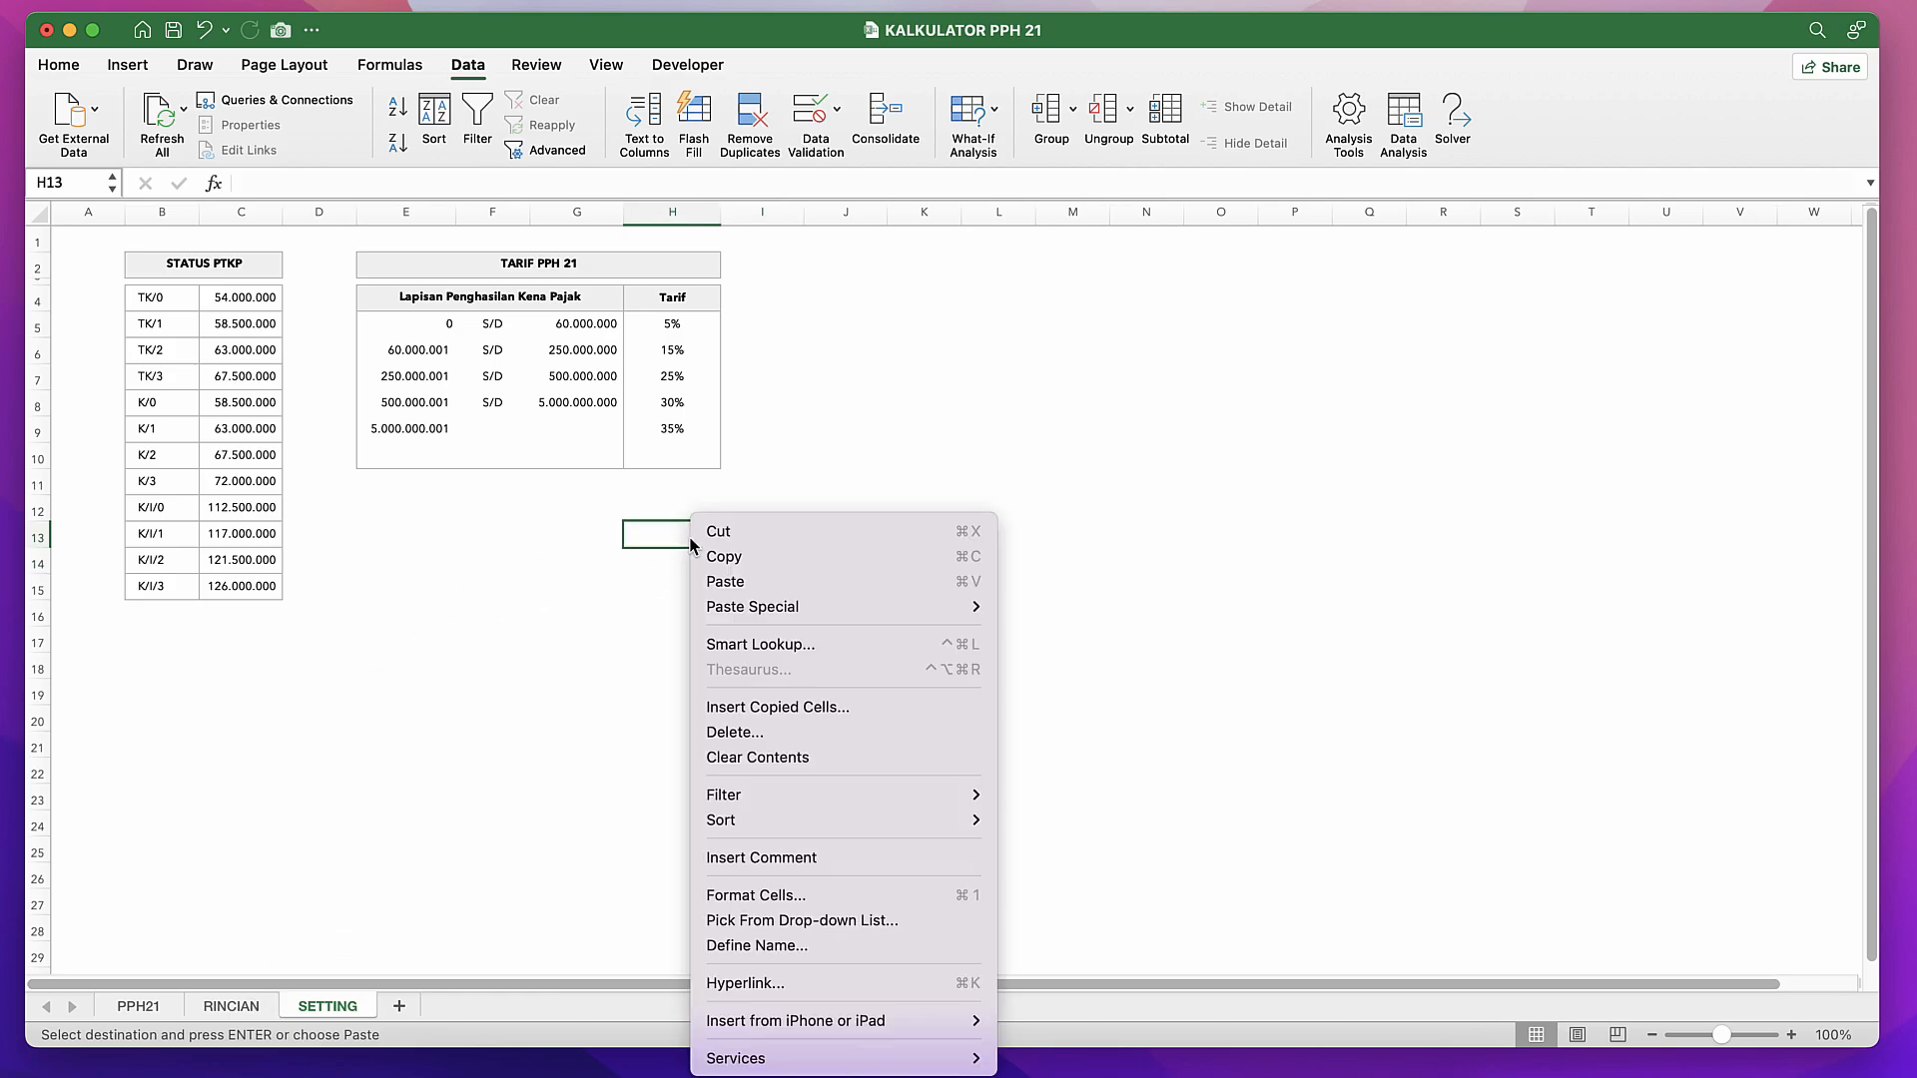
{"action": "mouse_move", "coordinate": [749, 606]}
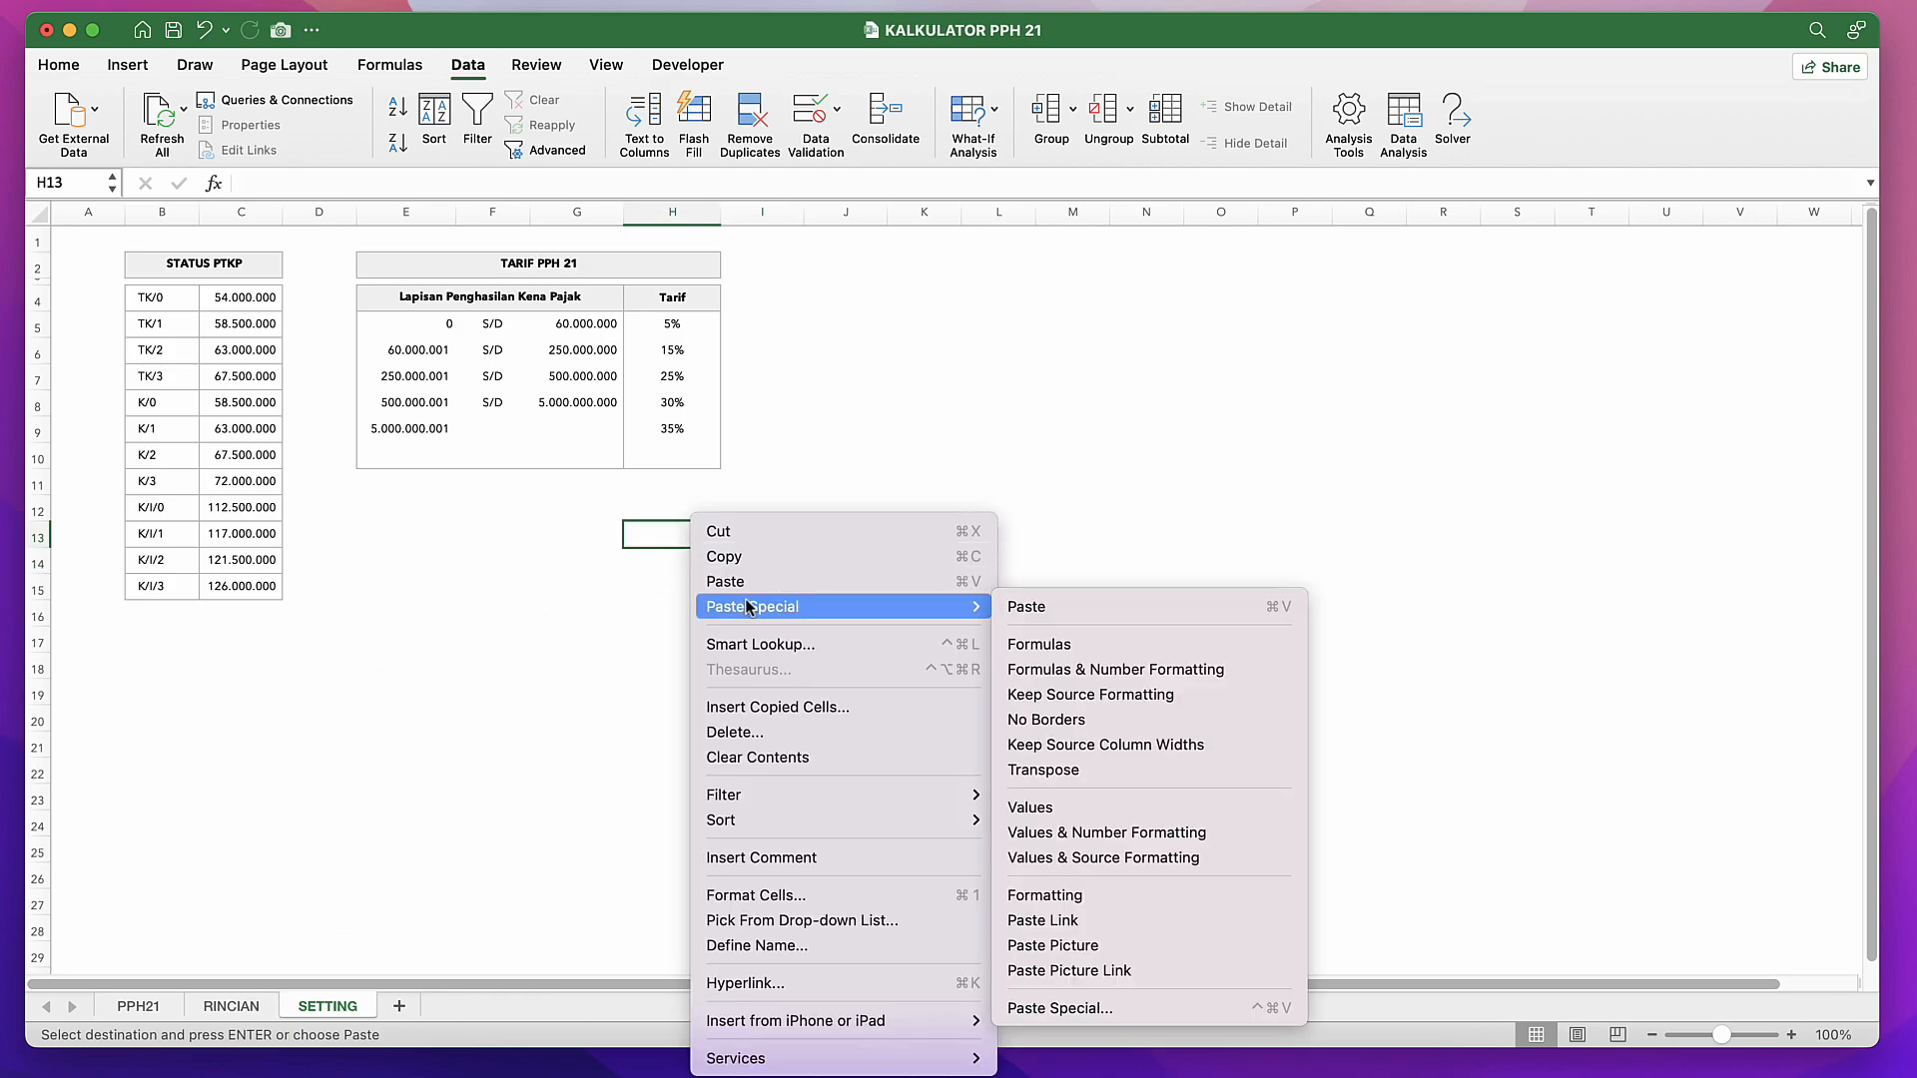
{"action": "left_click", "coordinate": [1030, 807]}
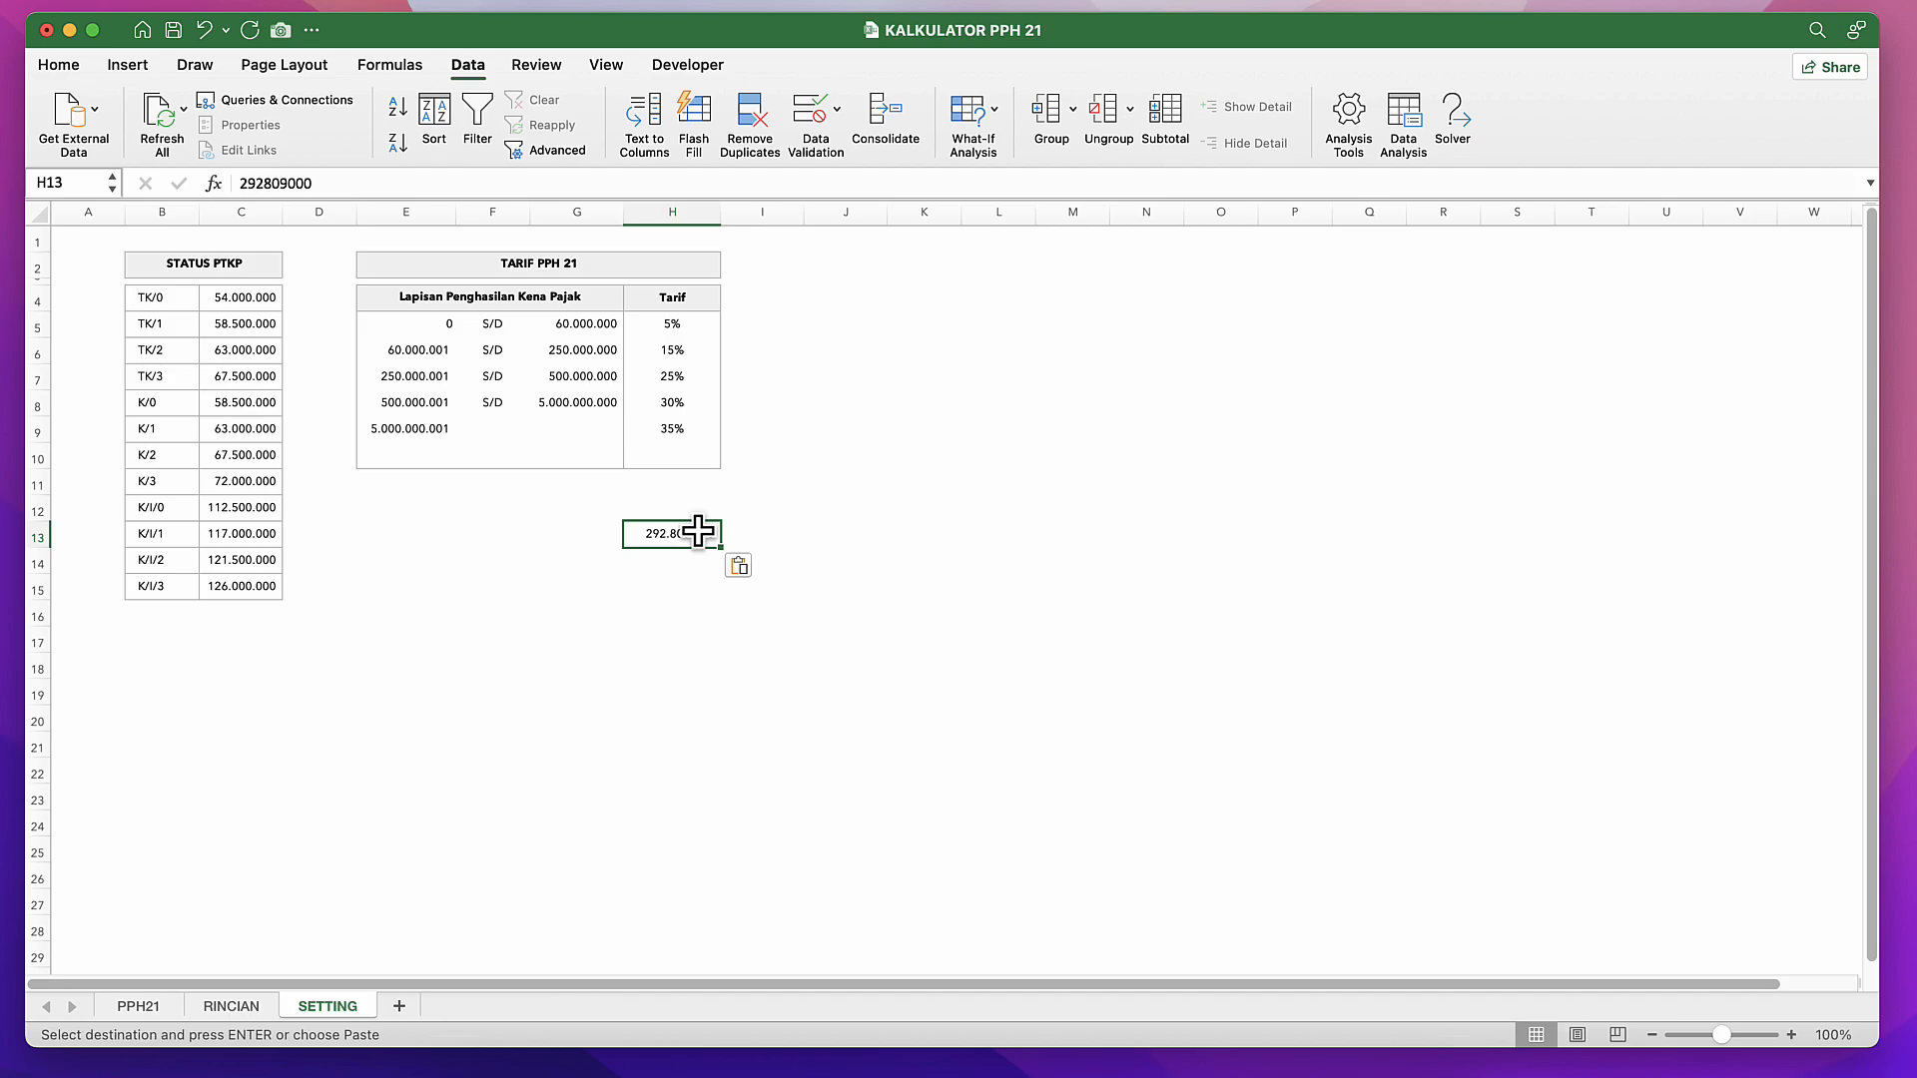
{"action": "left_click", "coordinate": [685, 564]}
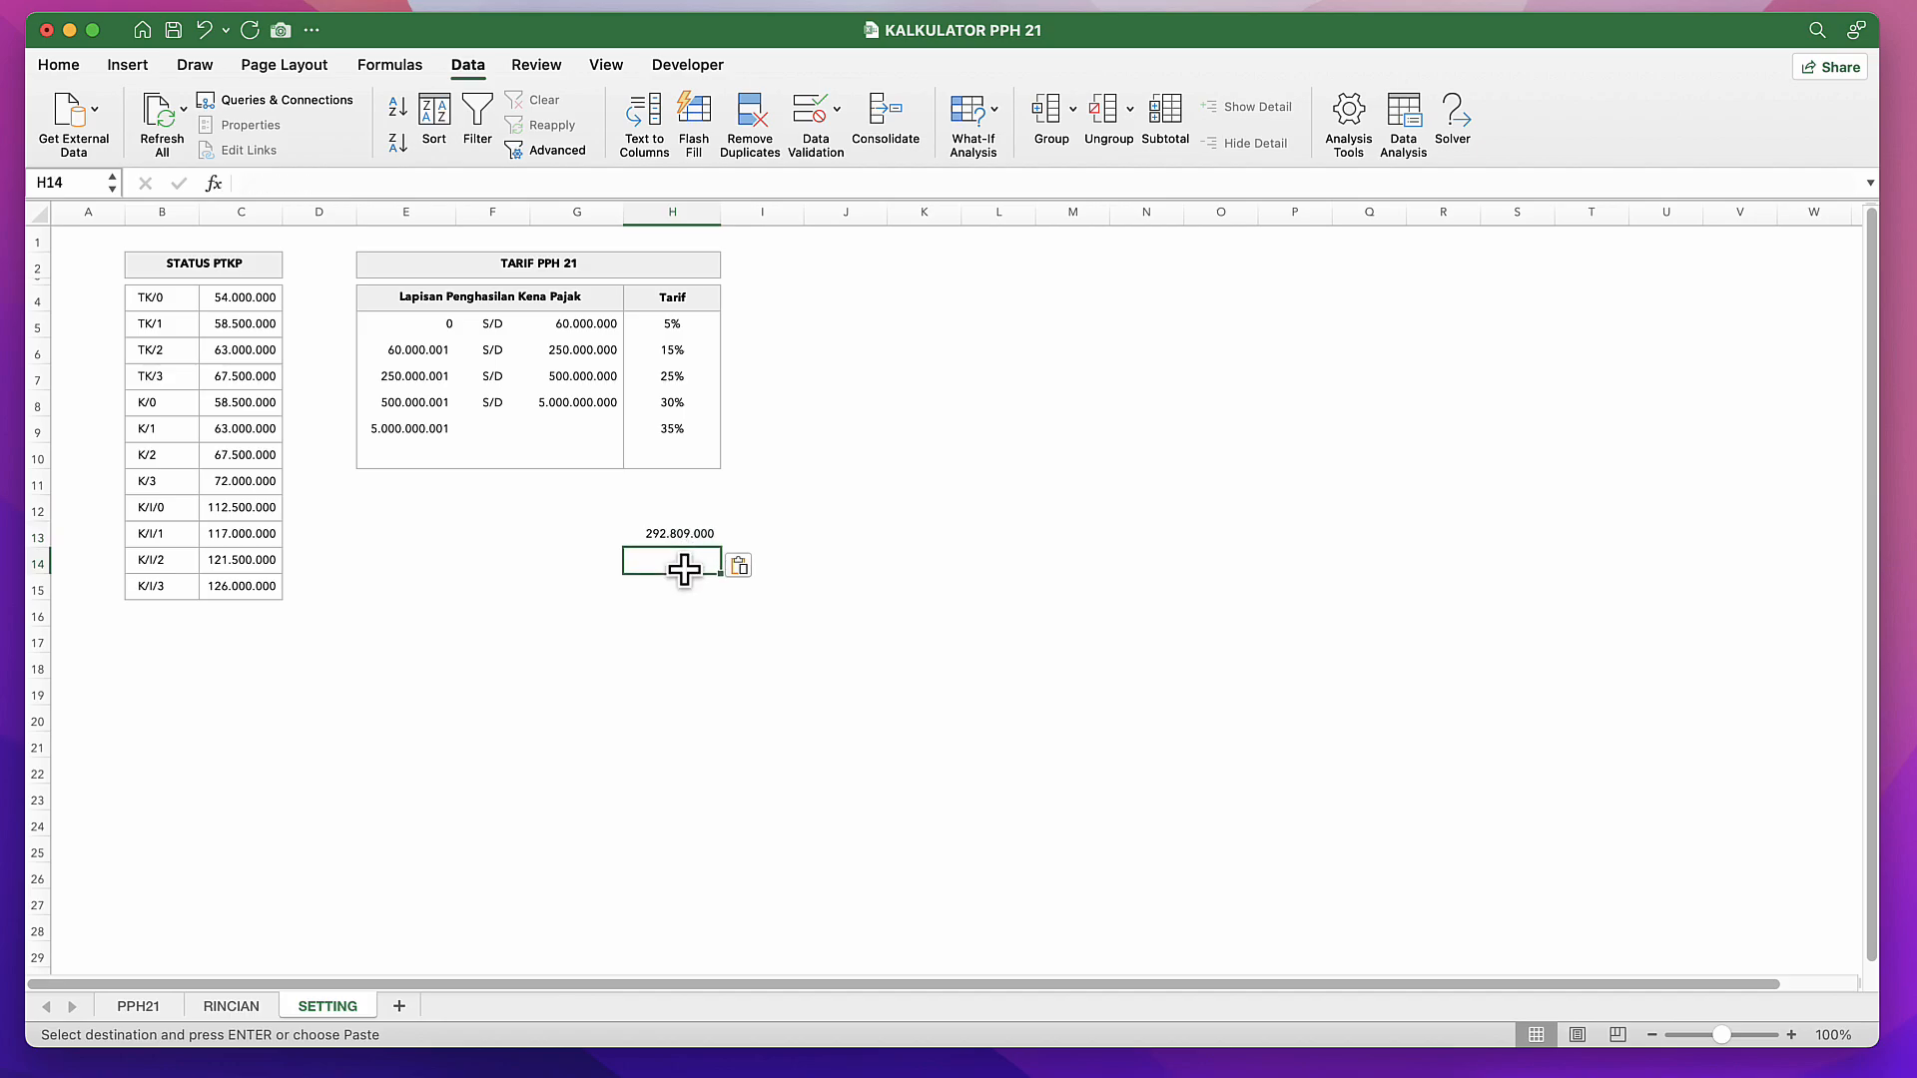
{"action": "left_click", "coordinate": [752, 529]}
{"action": "left_click", "coordinate": [647, 544]}
{"action": "left_click", "coordinate": [593, 557]}
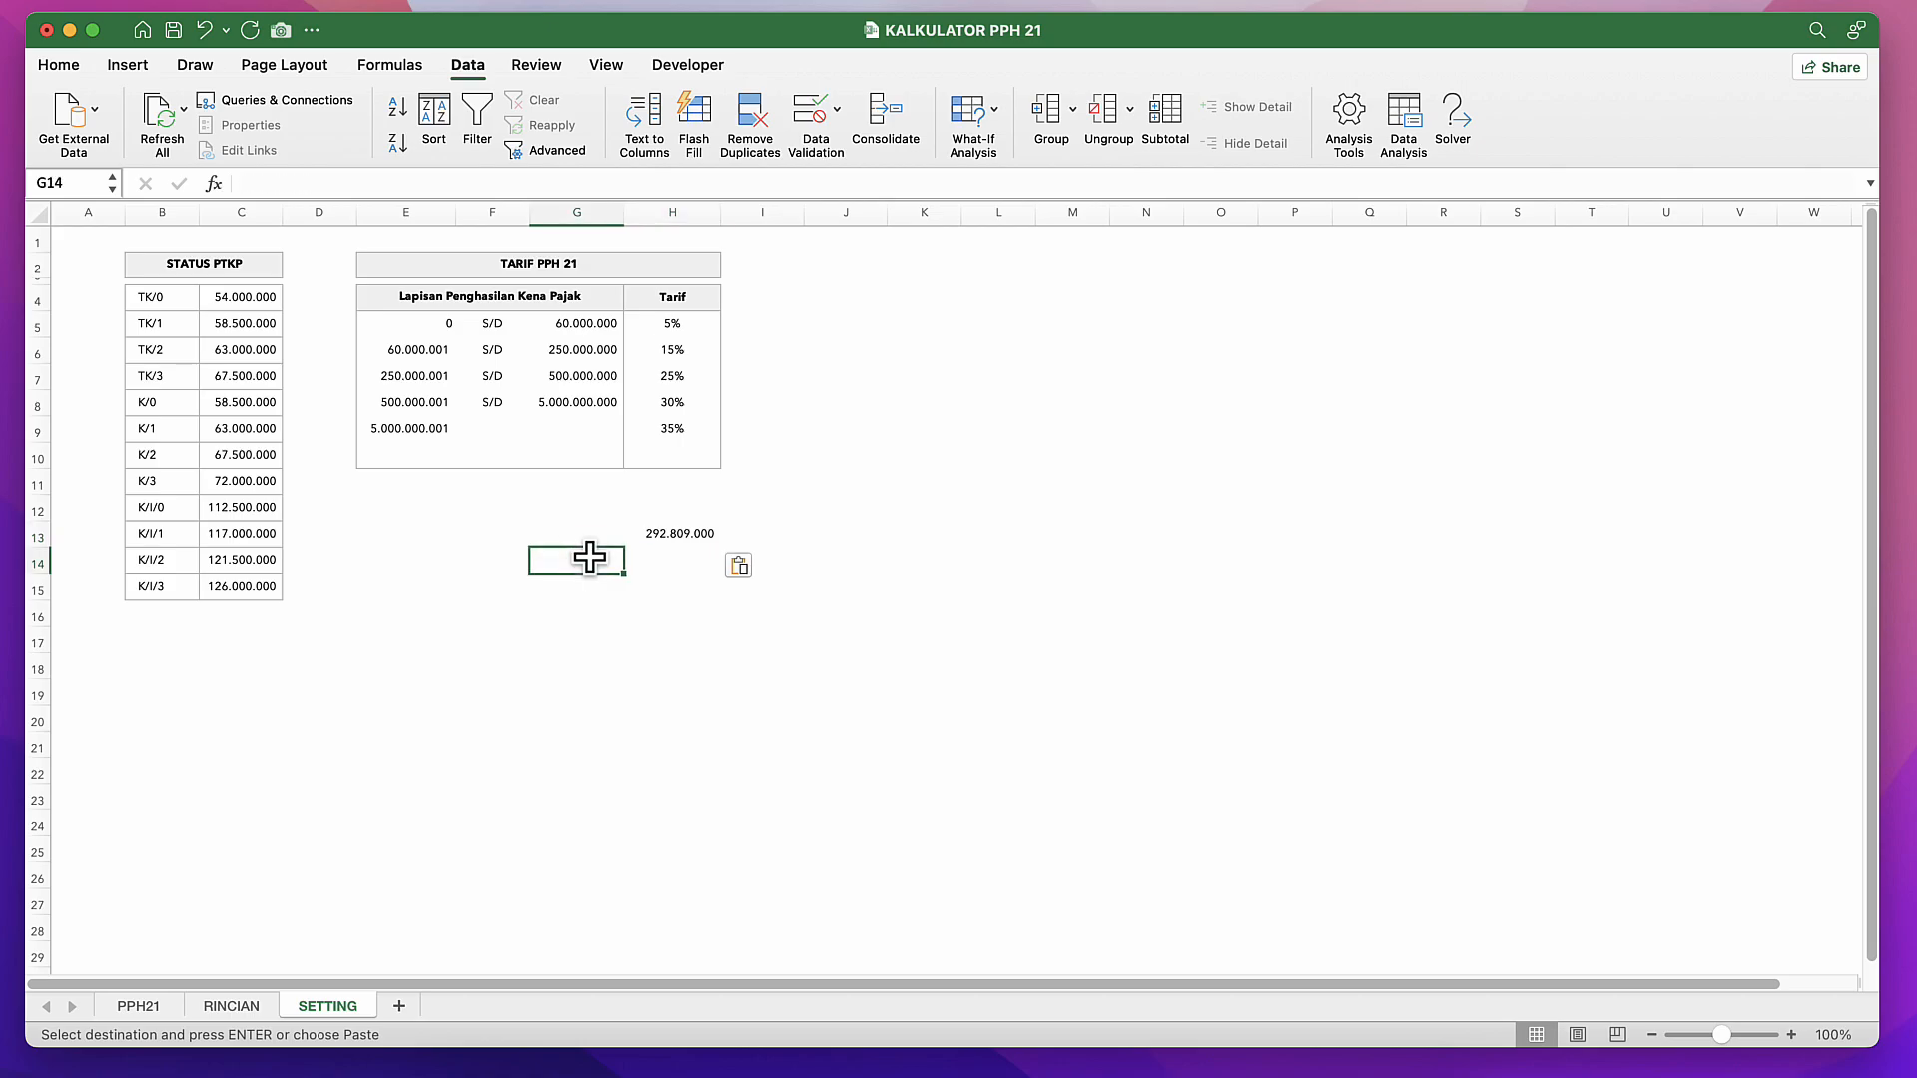
{"action": "left_click", "coordinate": [696, 539]}
{"action": "left_click", "coordinate": [586, 572]}
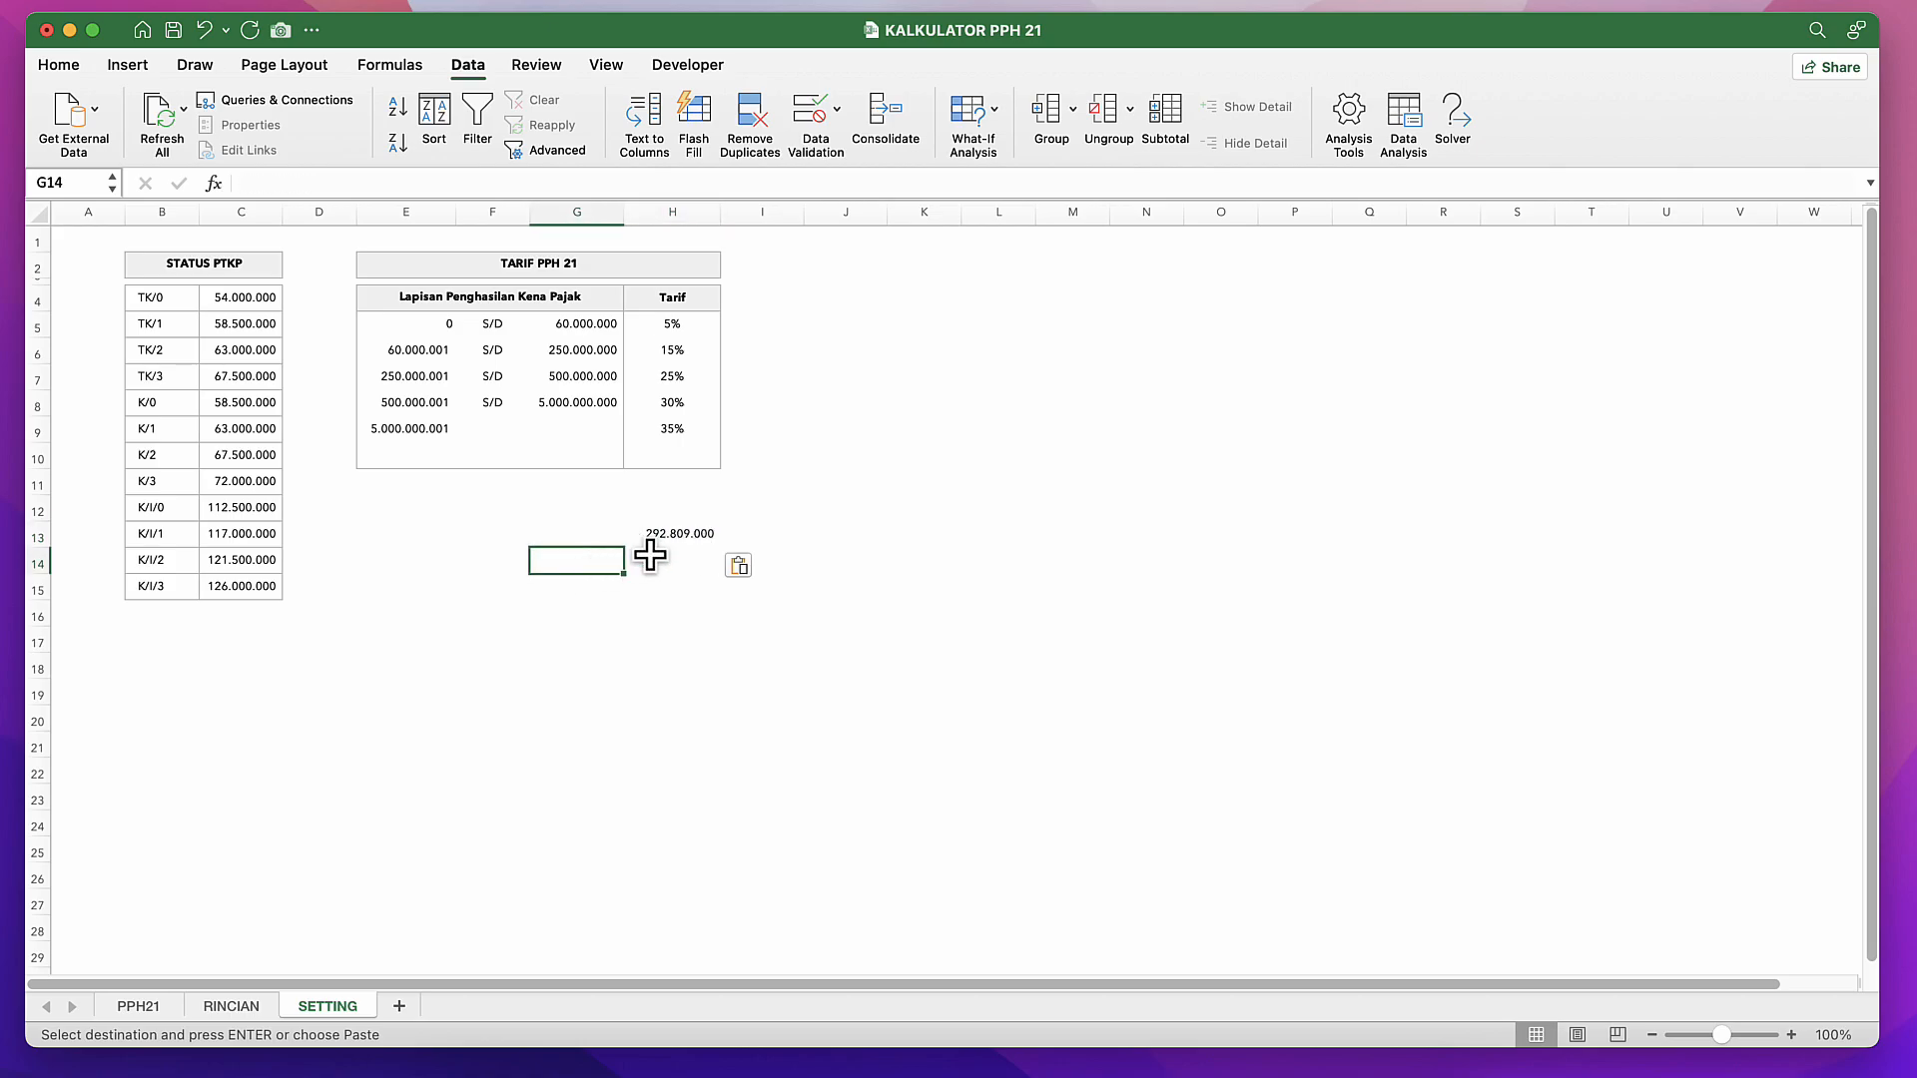
{"action": "left_click", "coordinate": [679, 537]}
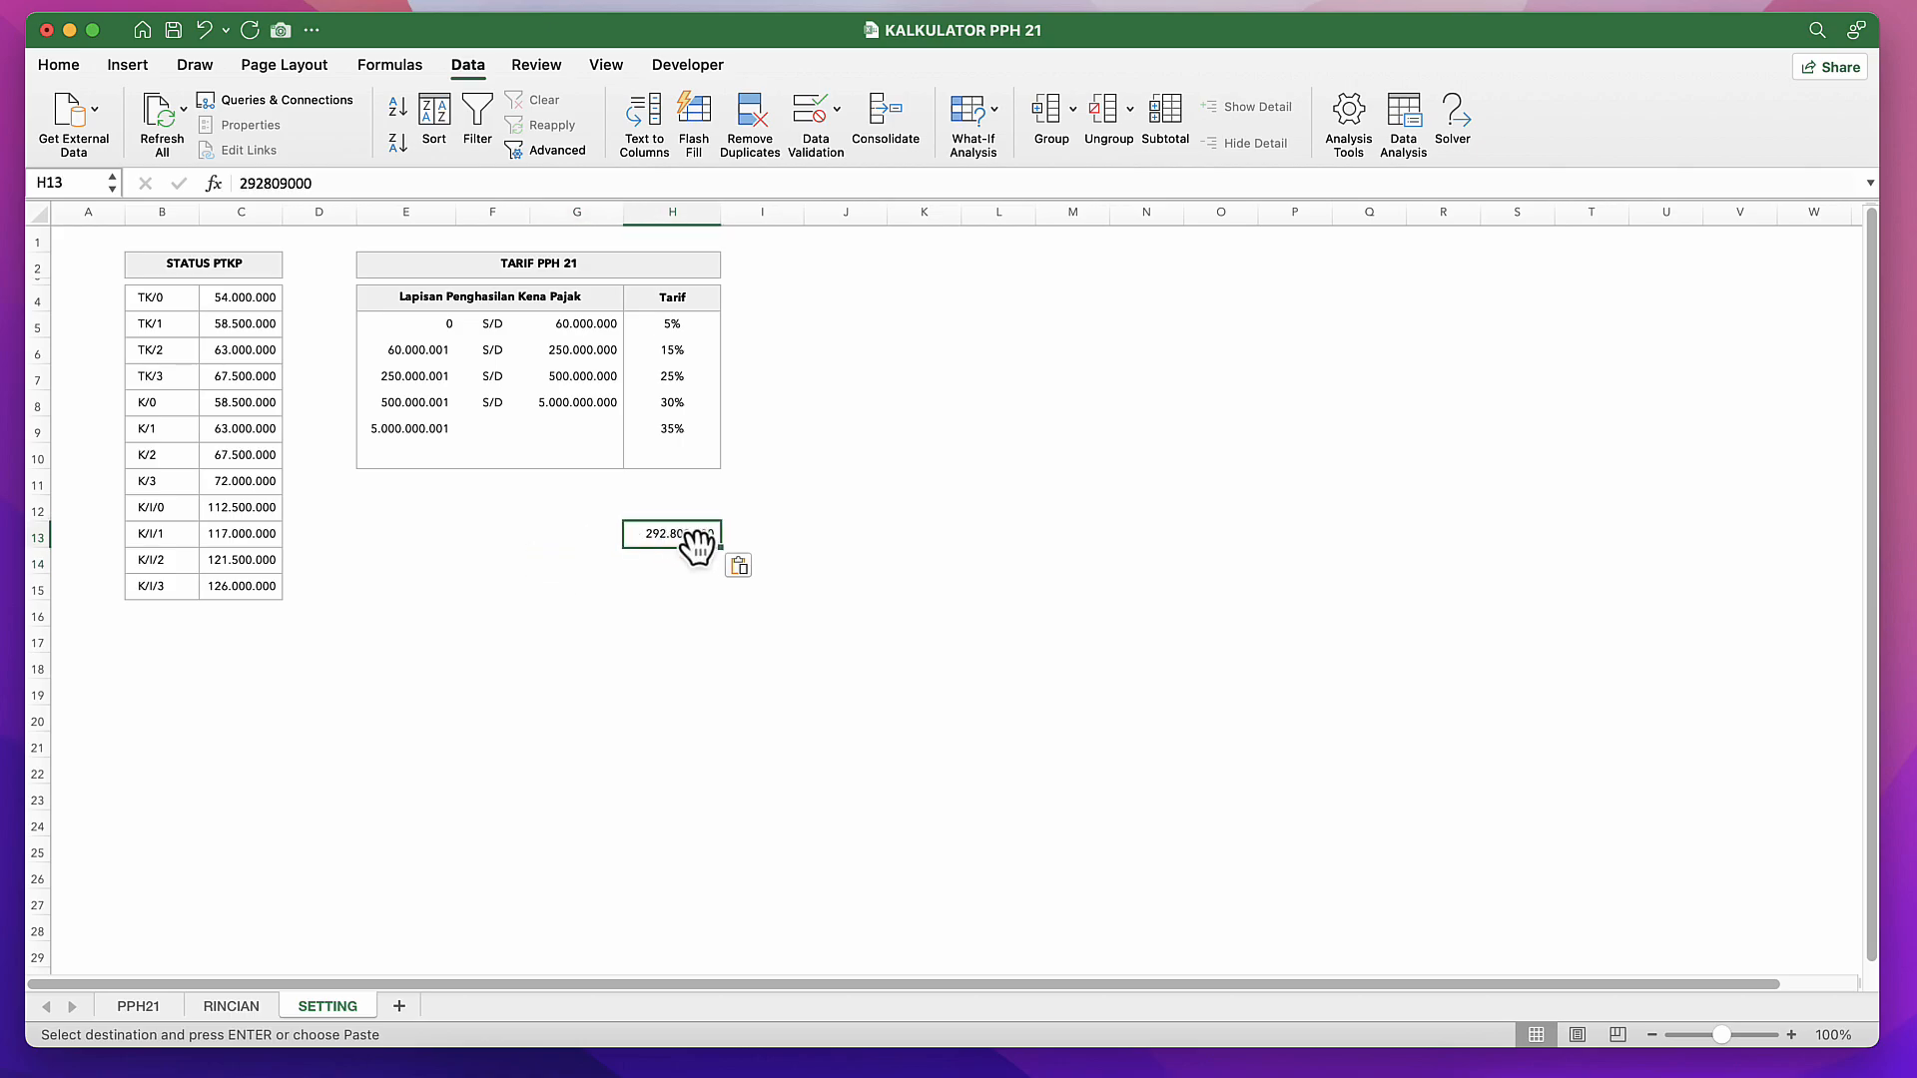
{"action": "left_click", "coordinate": [597, 567]}
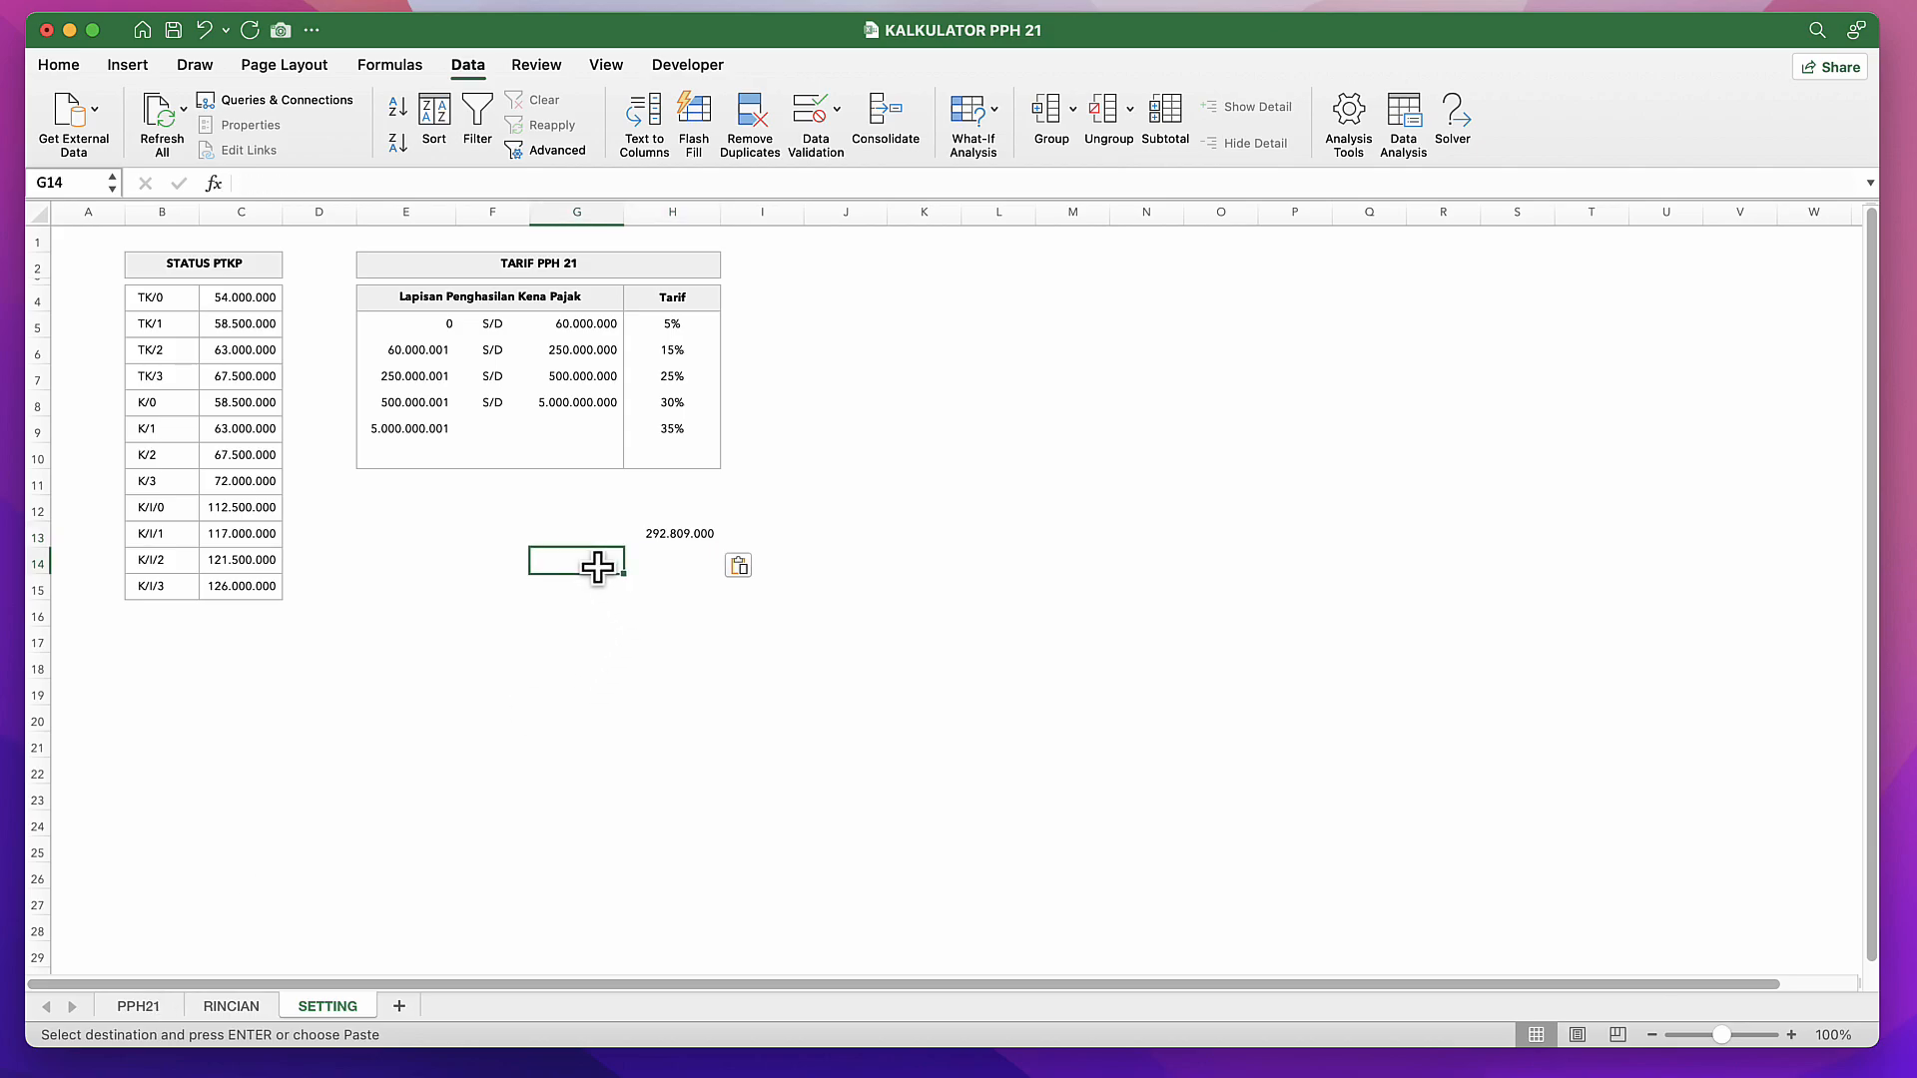
{"action": "left_click", "coordinate": [711, 552]}
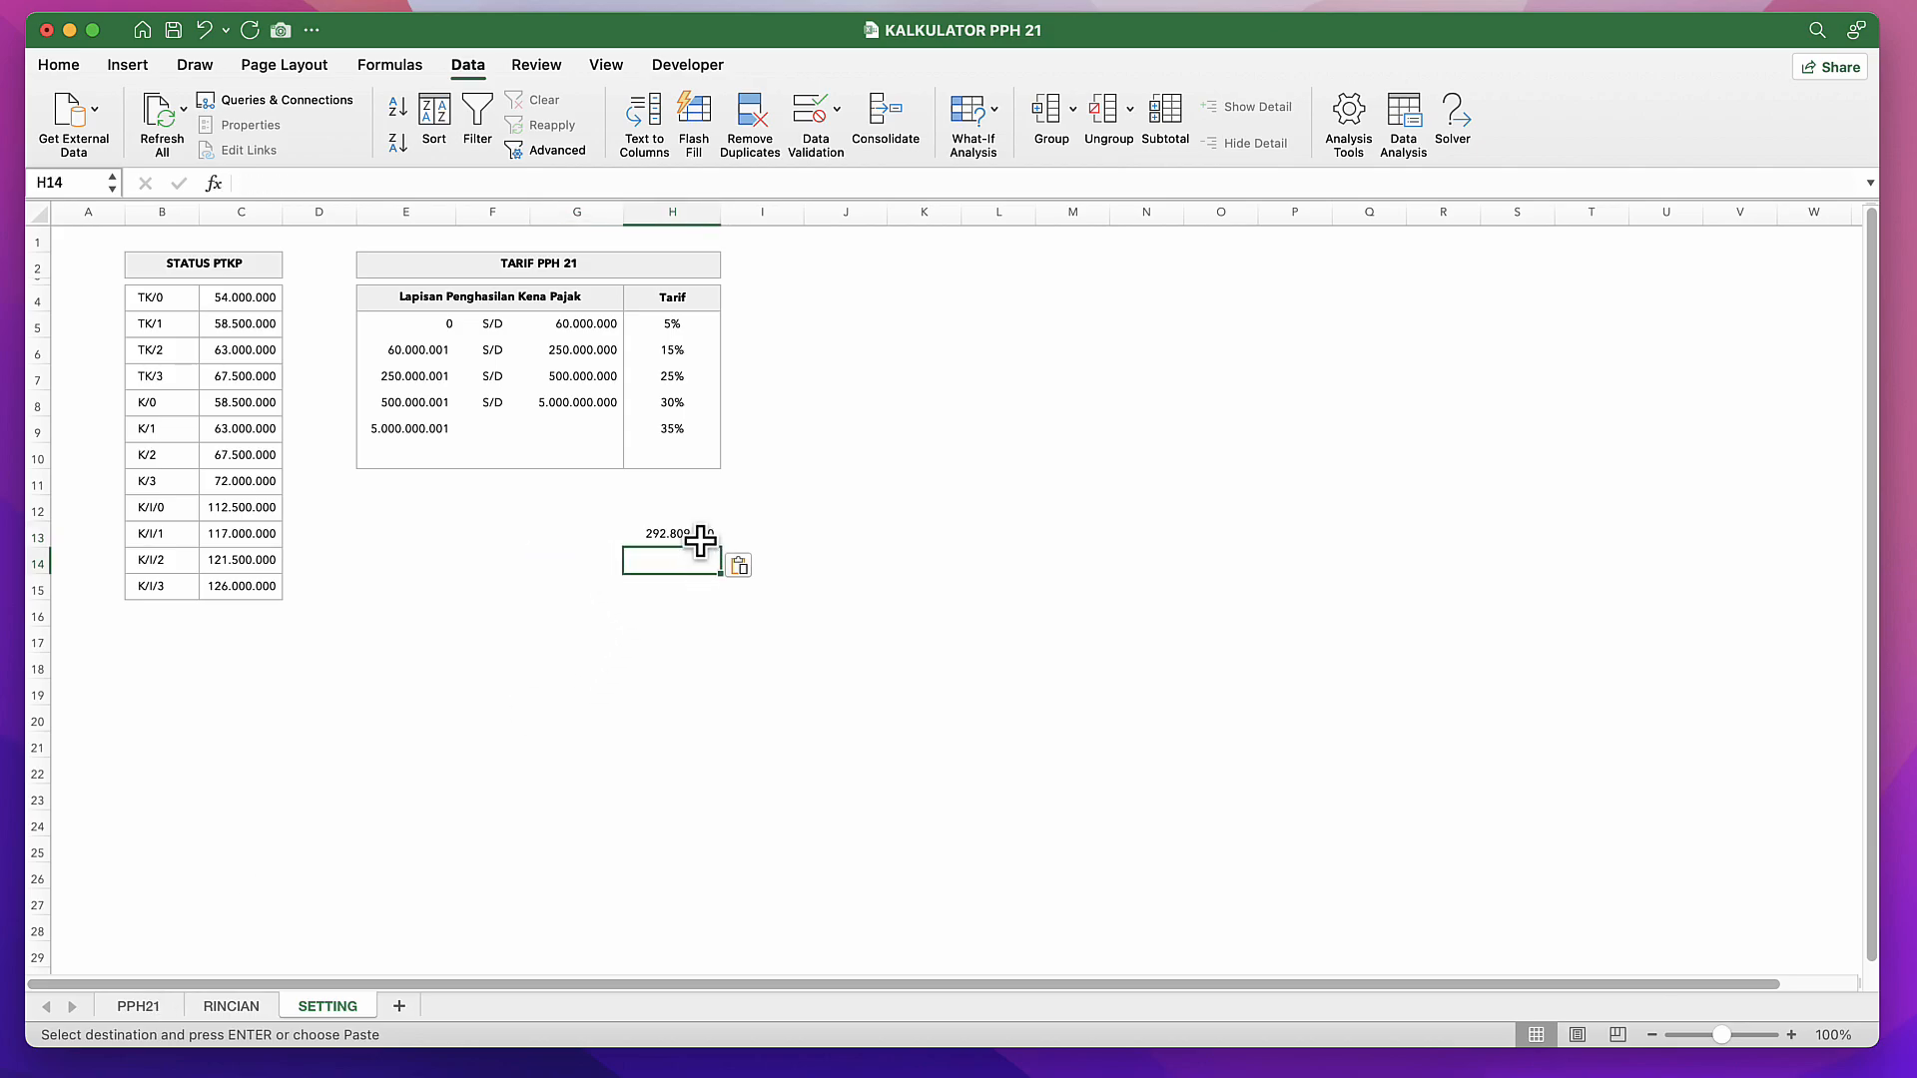
{"action": "left_click", "coordinate": [702, 537]}
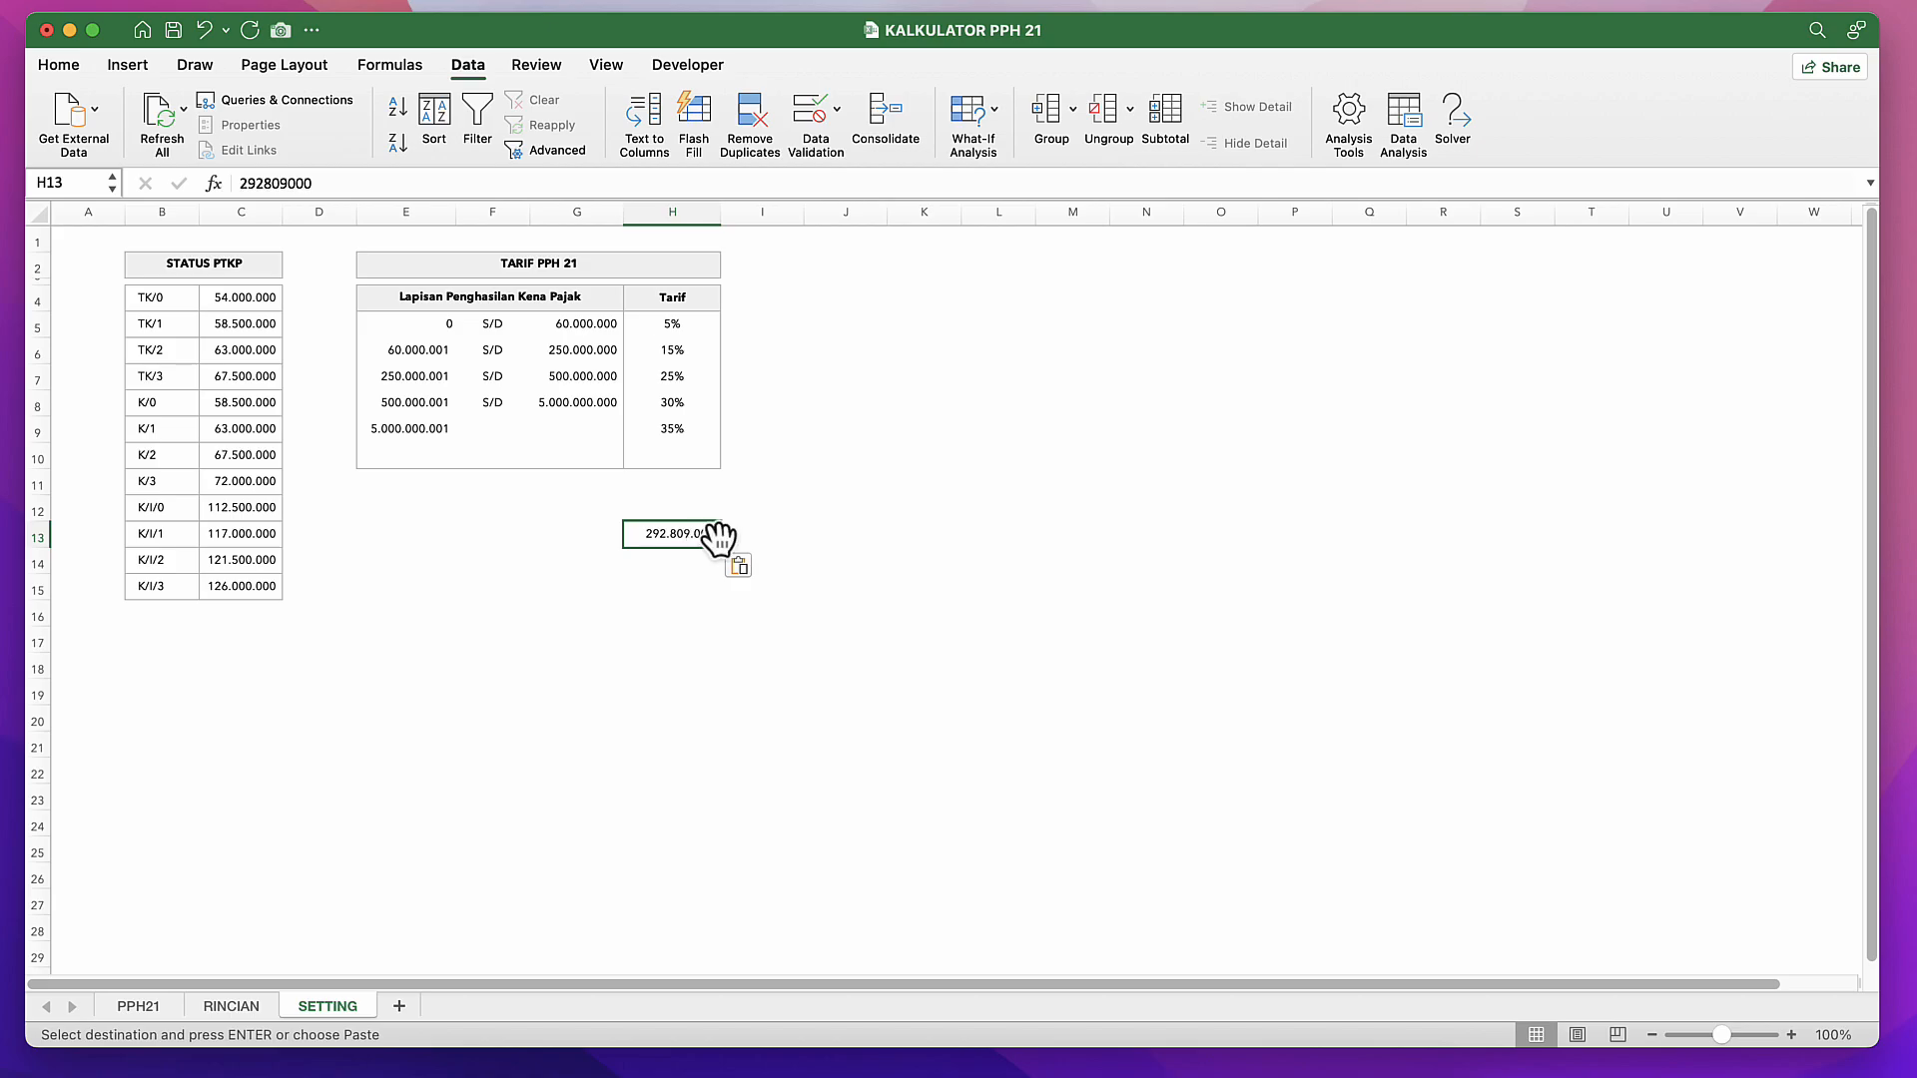
Step: Enter the label PKP in G13 beside the pasted value
{"action": "left_click", "coordinate": [569, 538]}
{"action": "type", "text": "P"}
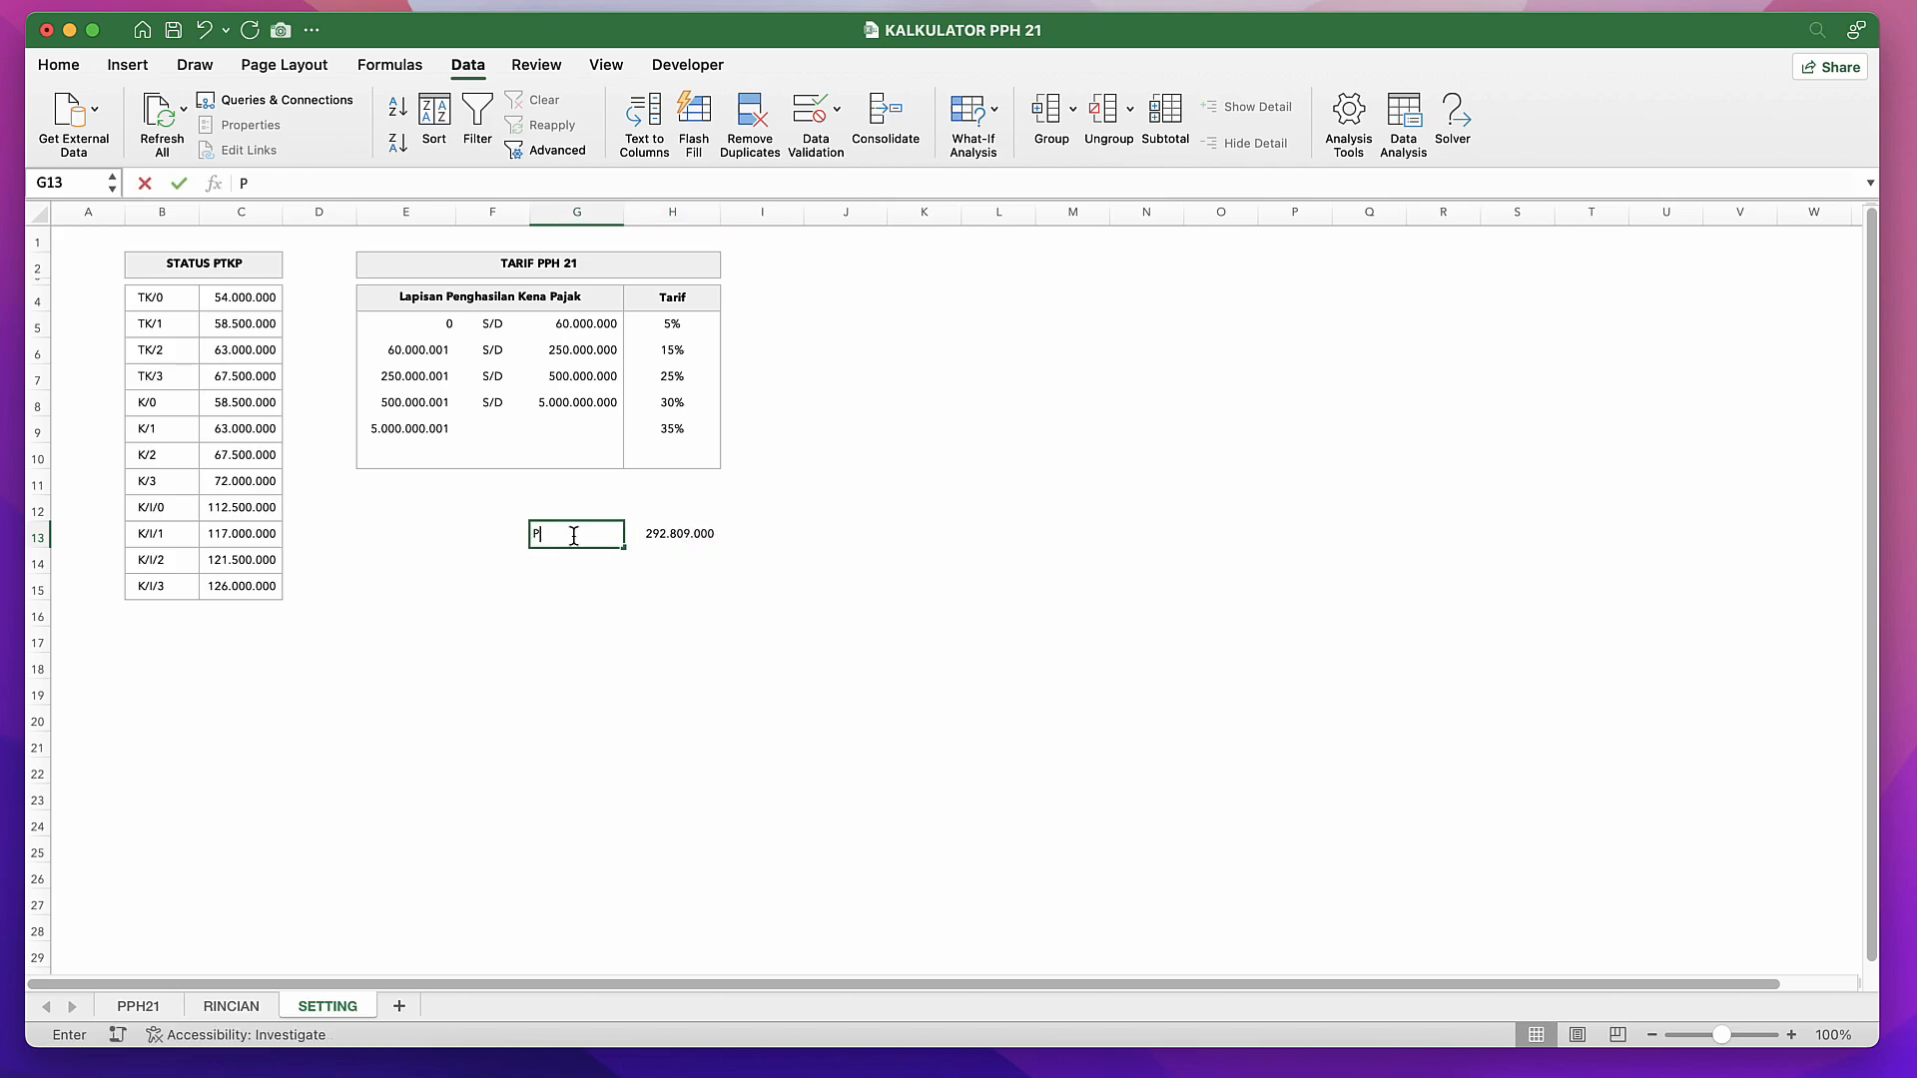
{"action": "type", "text": "KP"}
{"action": "key", "text": "Return"}
{"action": "left_click", "coordinate": [603, 535]}
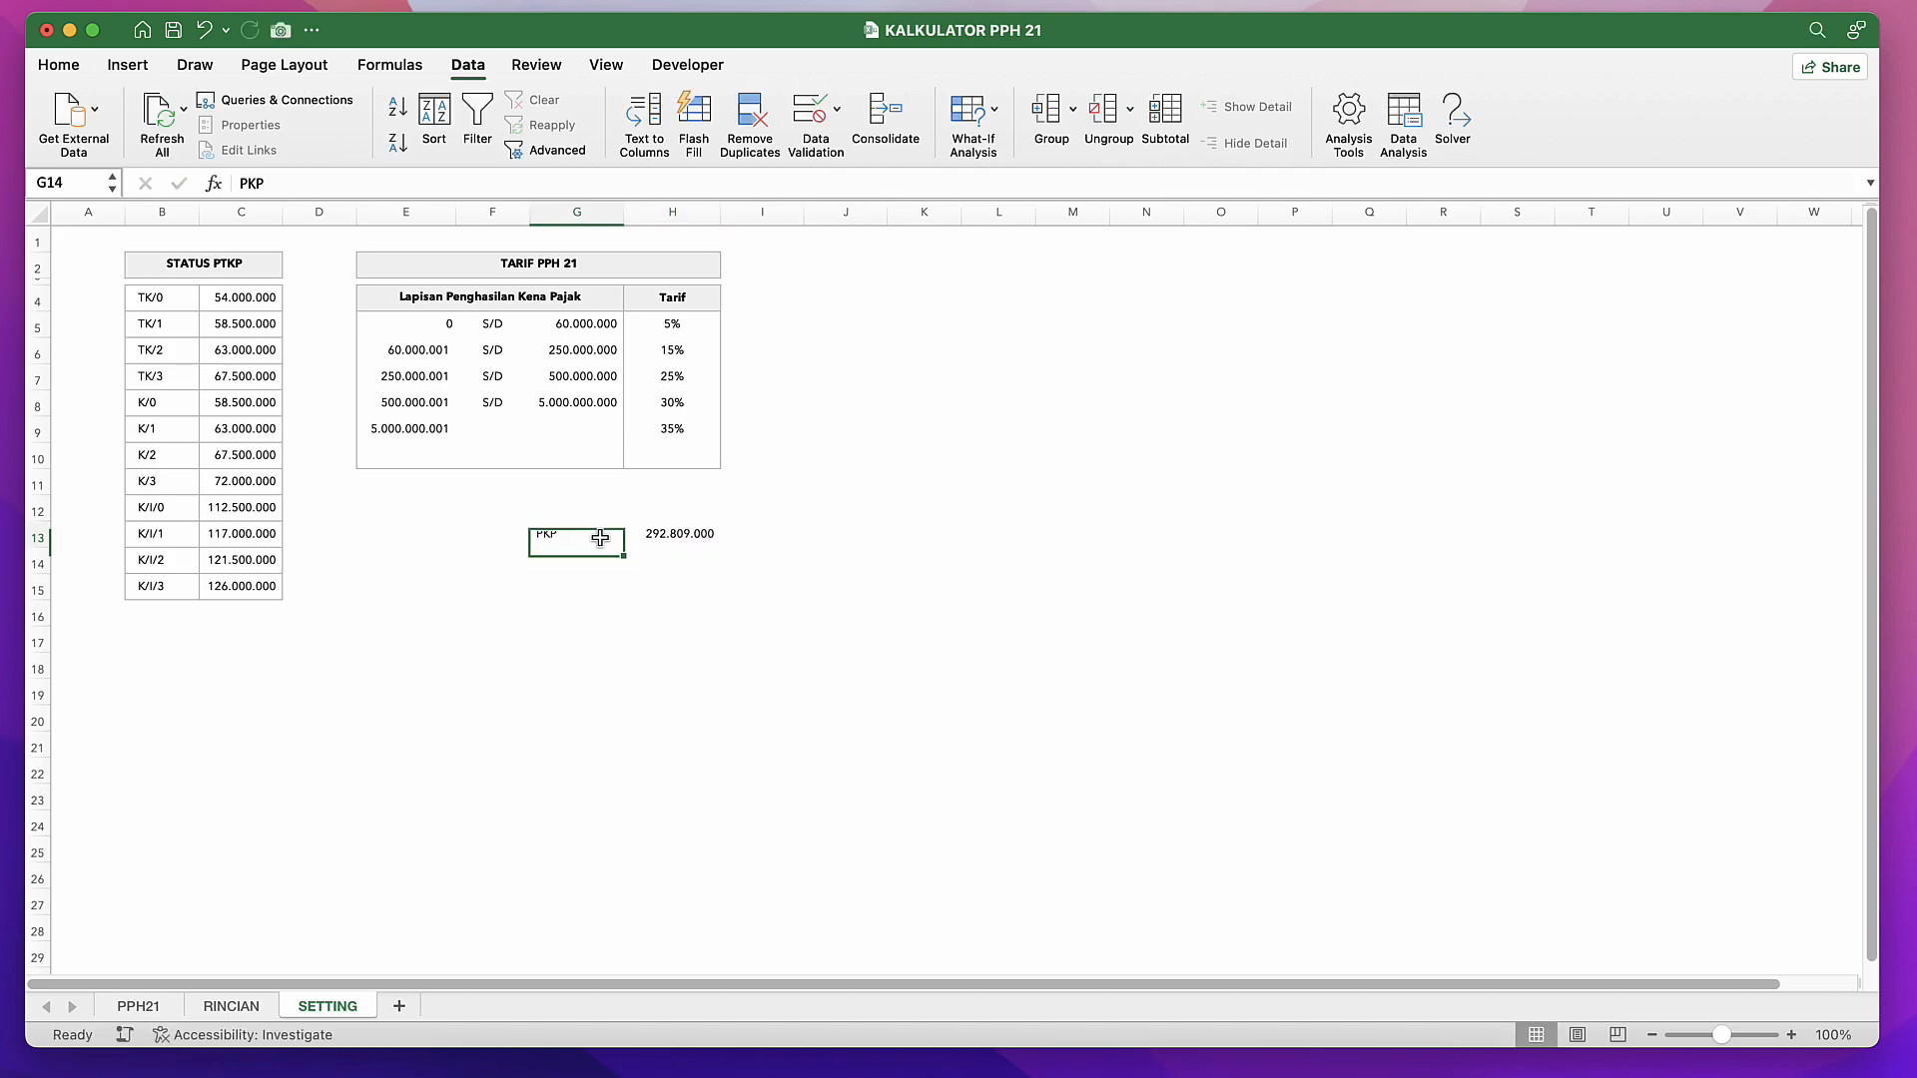
{"action": "left_click", "coordinate": [684, 536]}
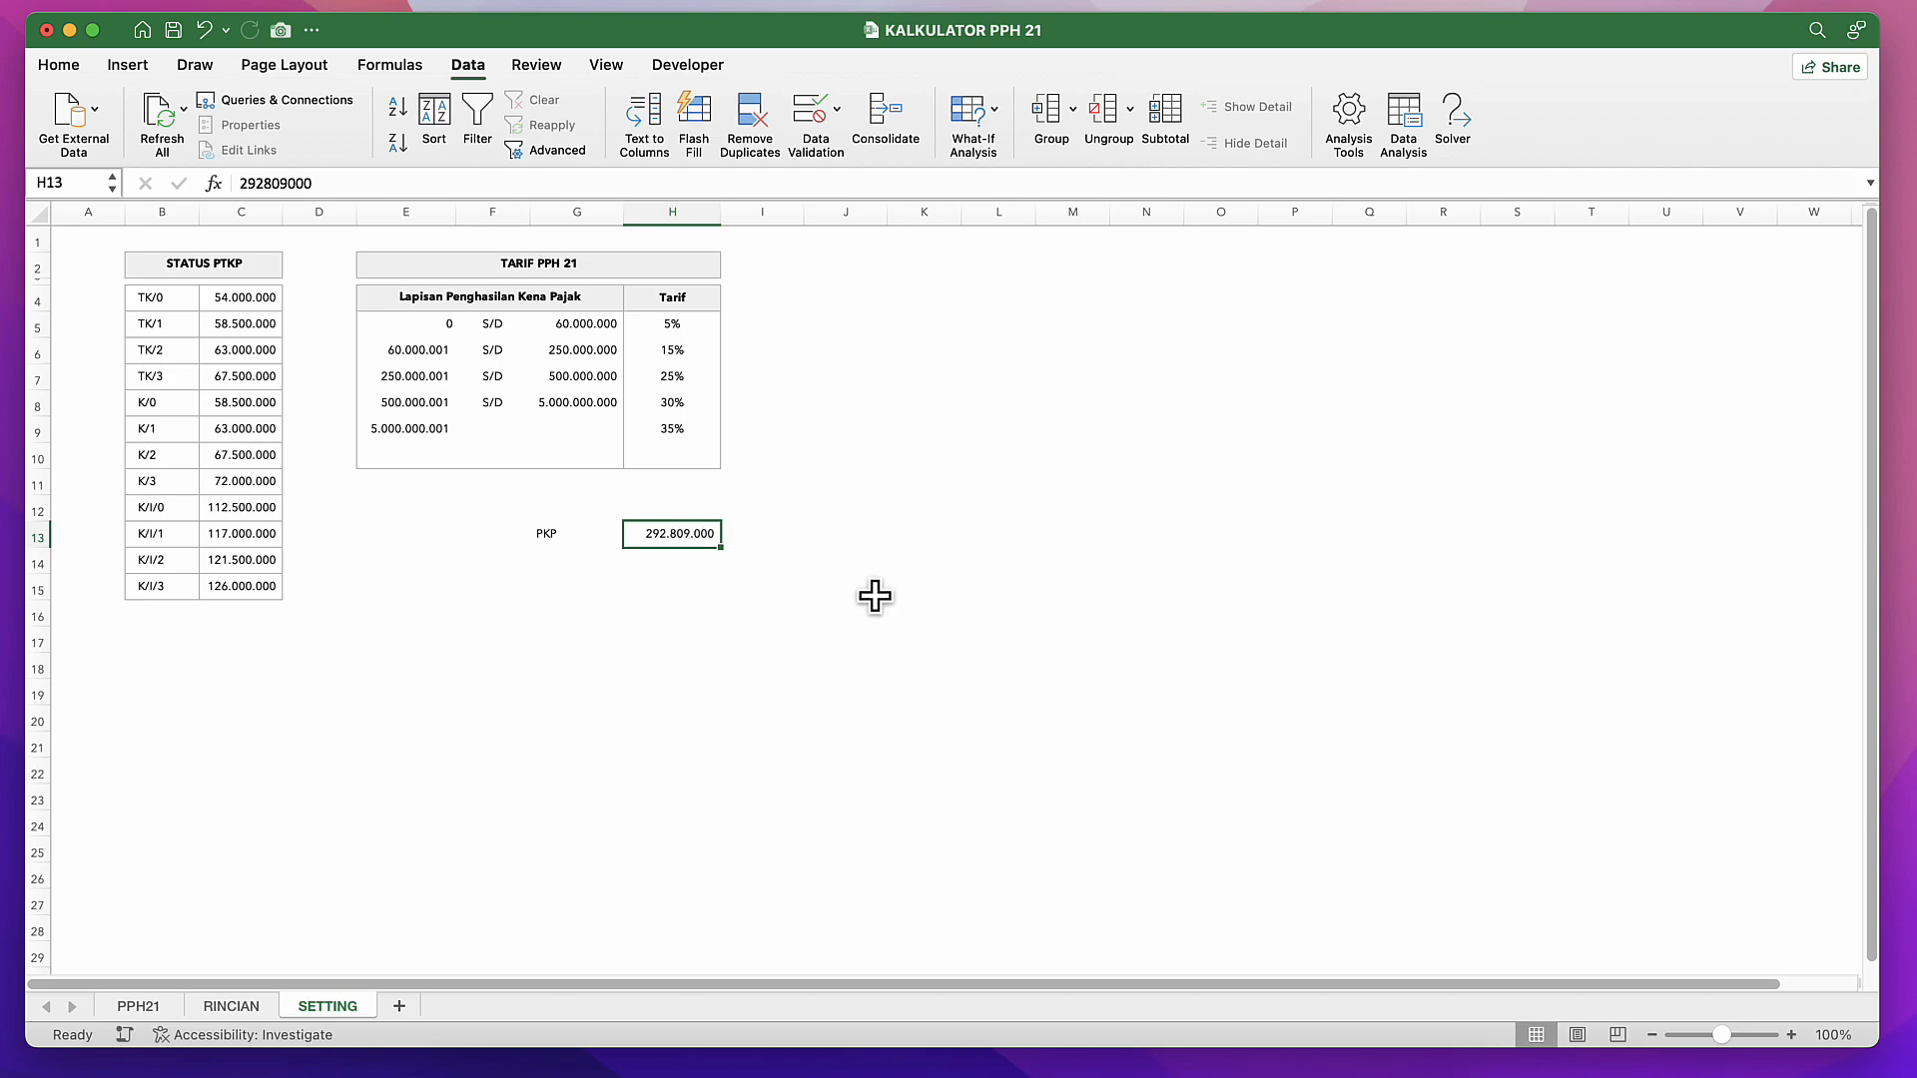
Step: Examine the 15% and 25% bracket rows of the TARIF PPH 21 table against the PKP value in H13
{"action": "left_click", "coordinate": [602, 355]}
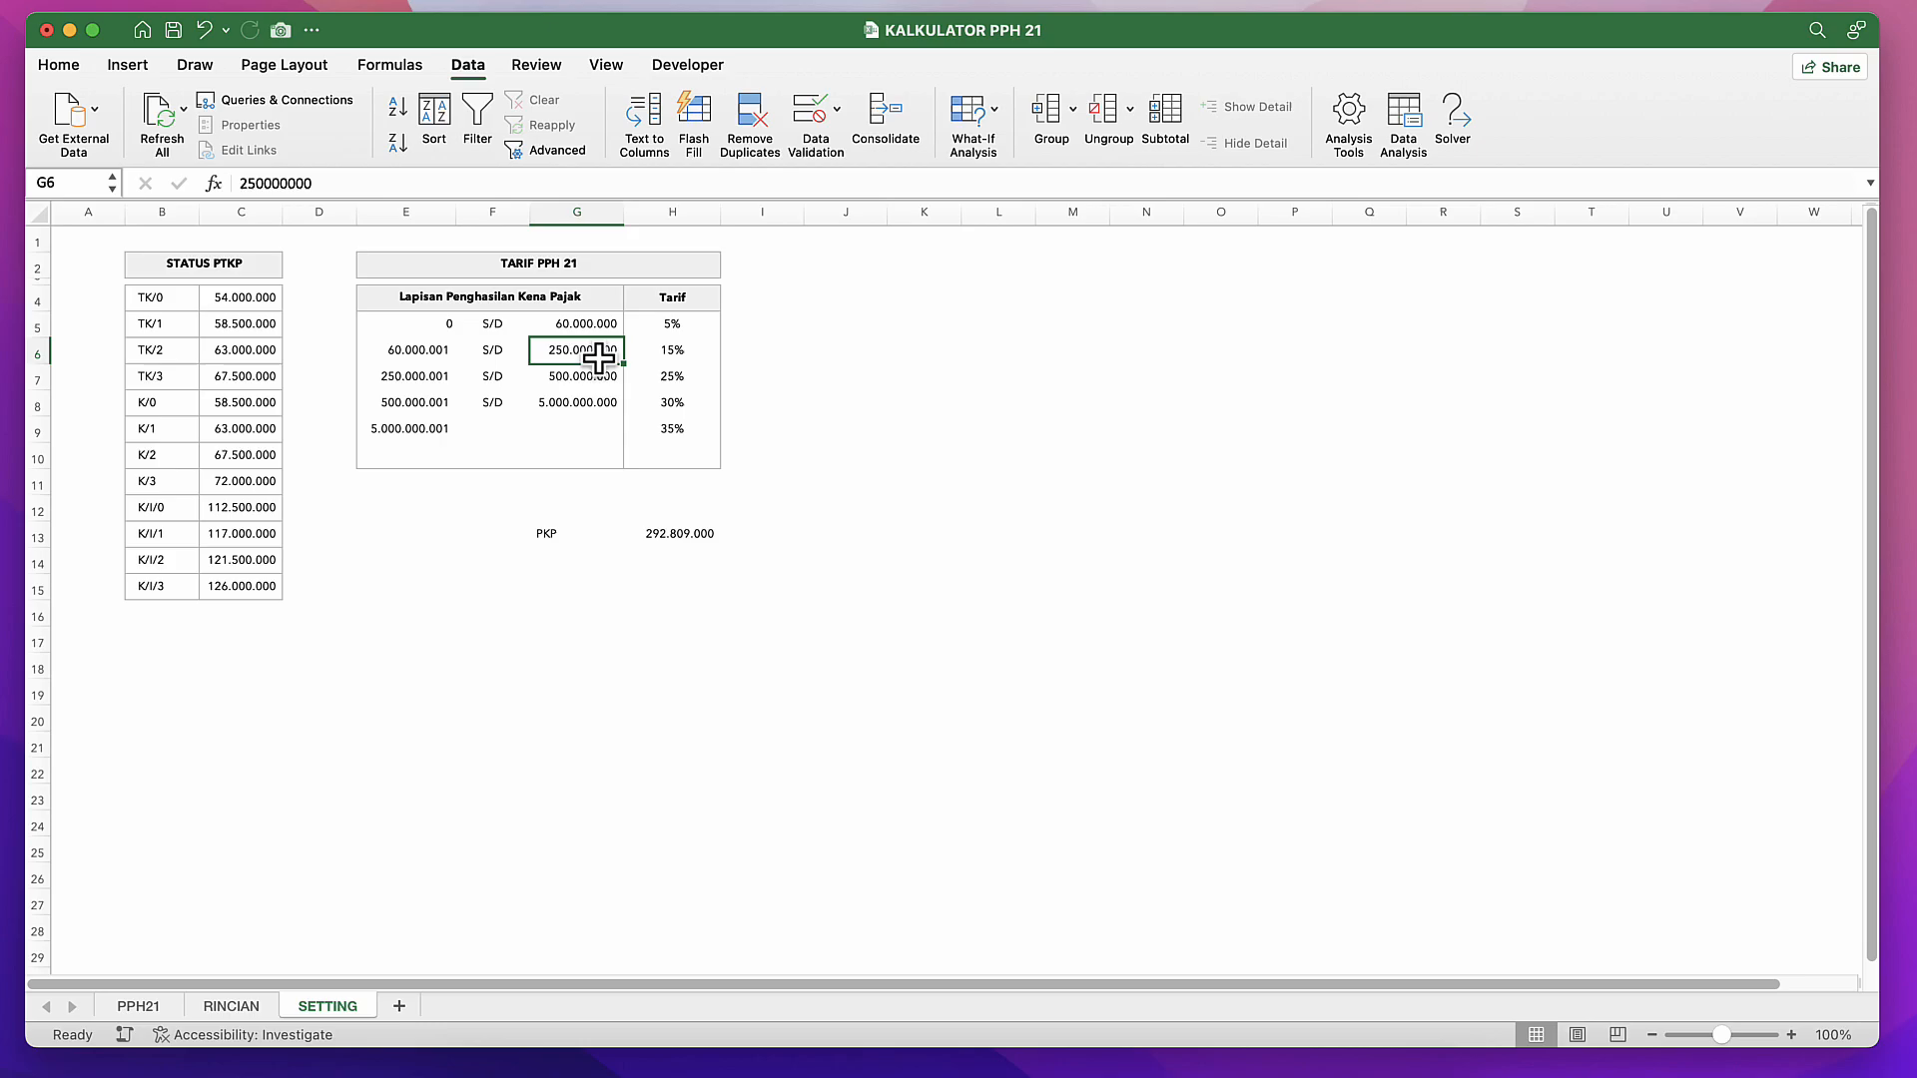
{"action": "left_click", "coordinate": [674, 354]}
{"action": "left_click", "coordinate": [556, 356]}
{"action": "left_click", "coordinate": [454, 348]}
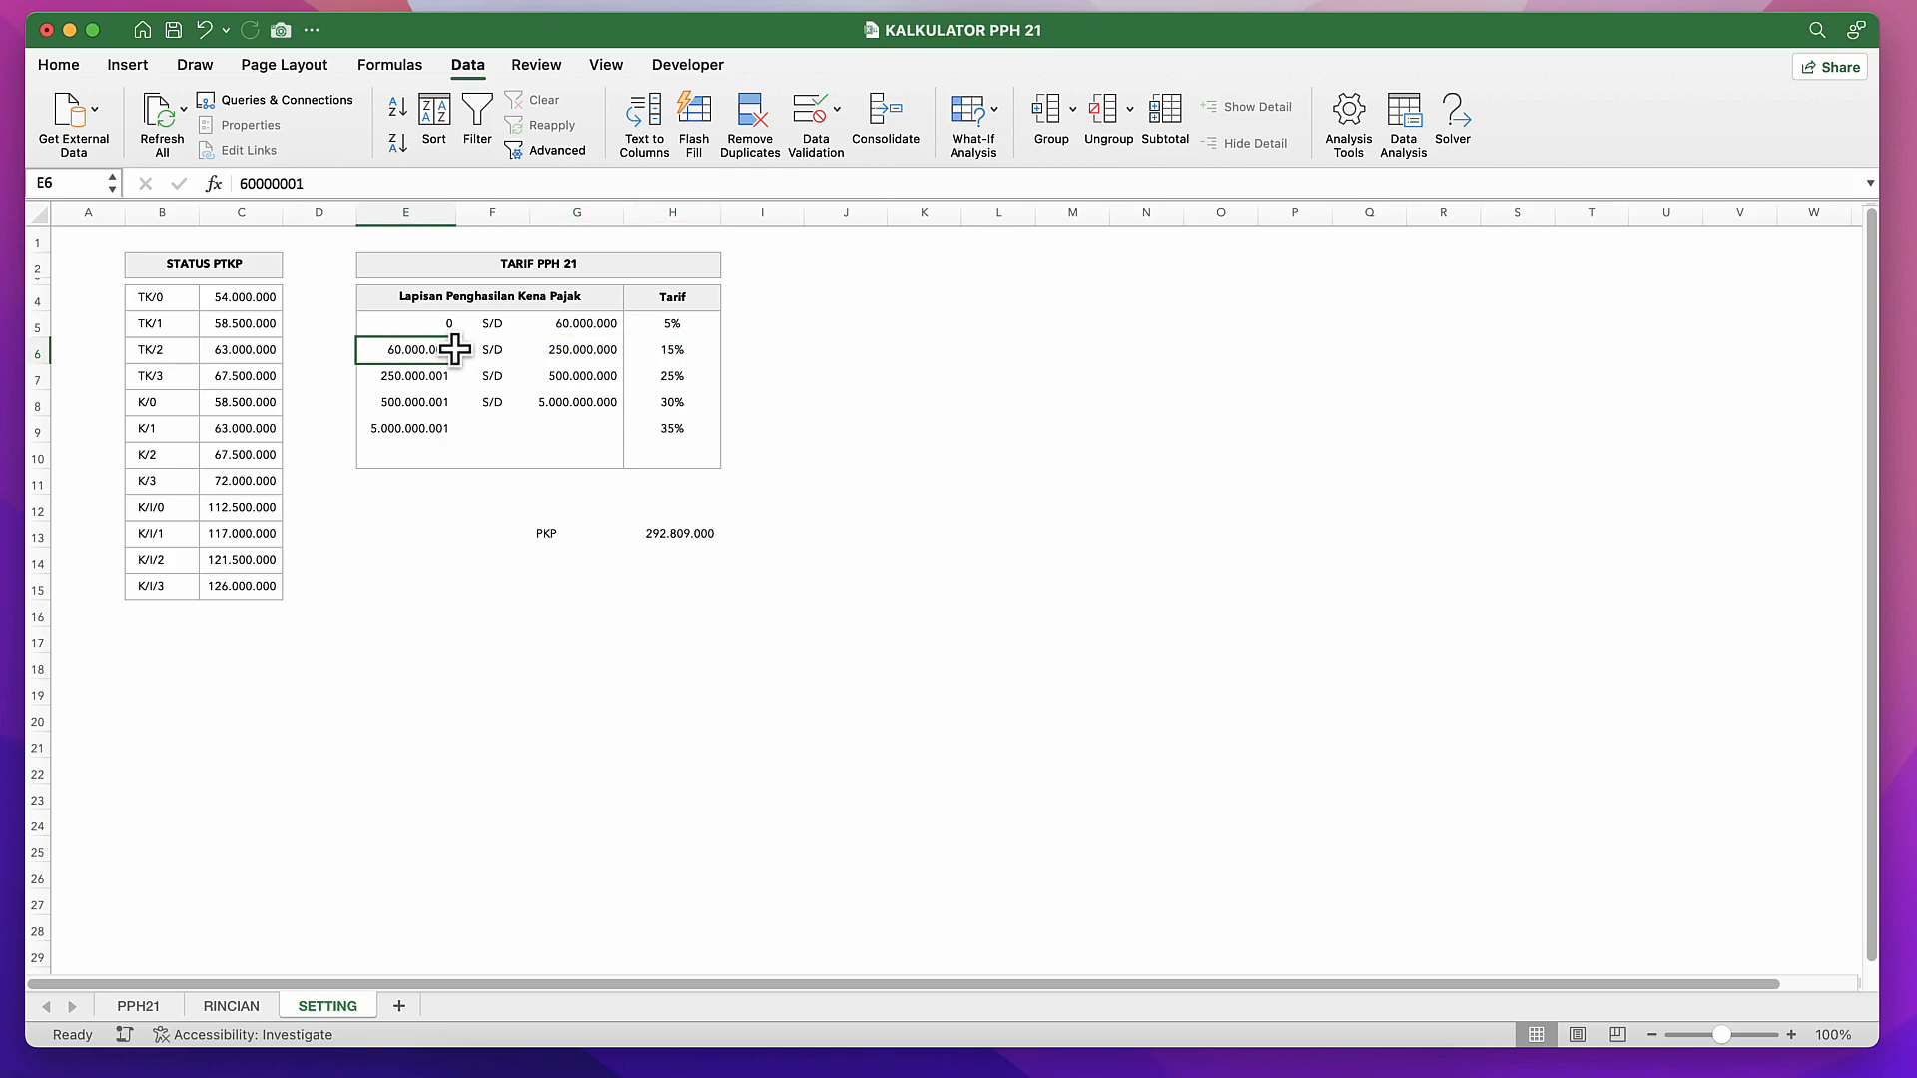
{"action": "left_click_drag", "start_coordinate": [455, 350], "coordinate": [665, 361]}
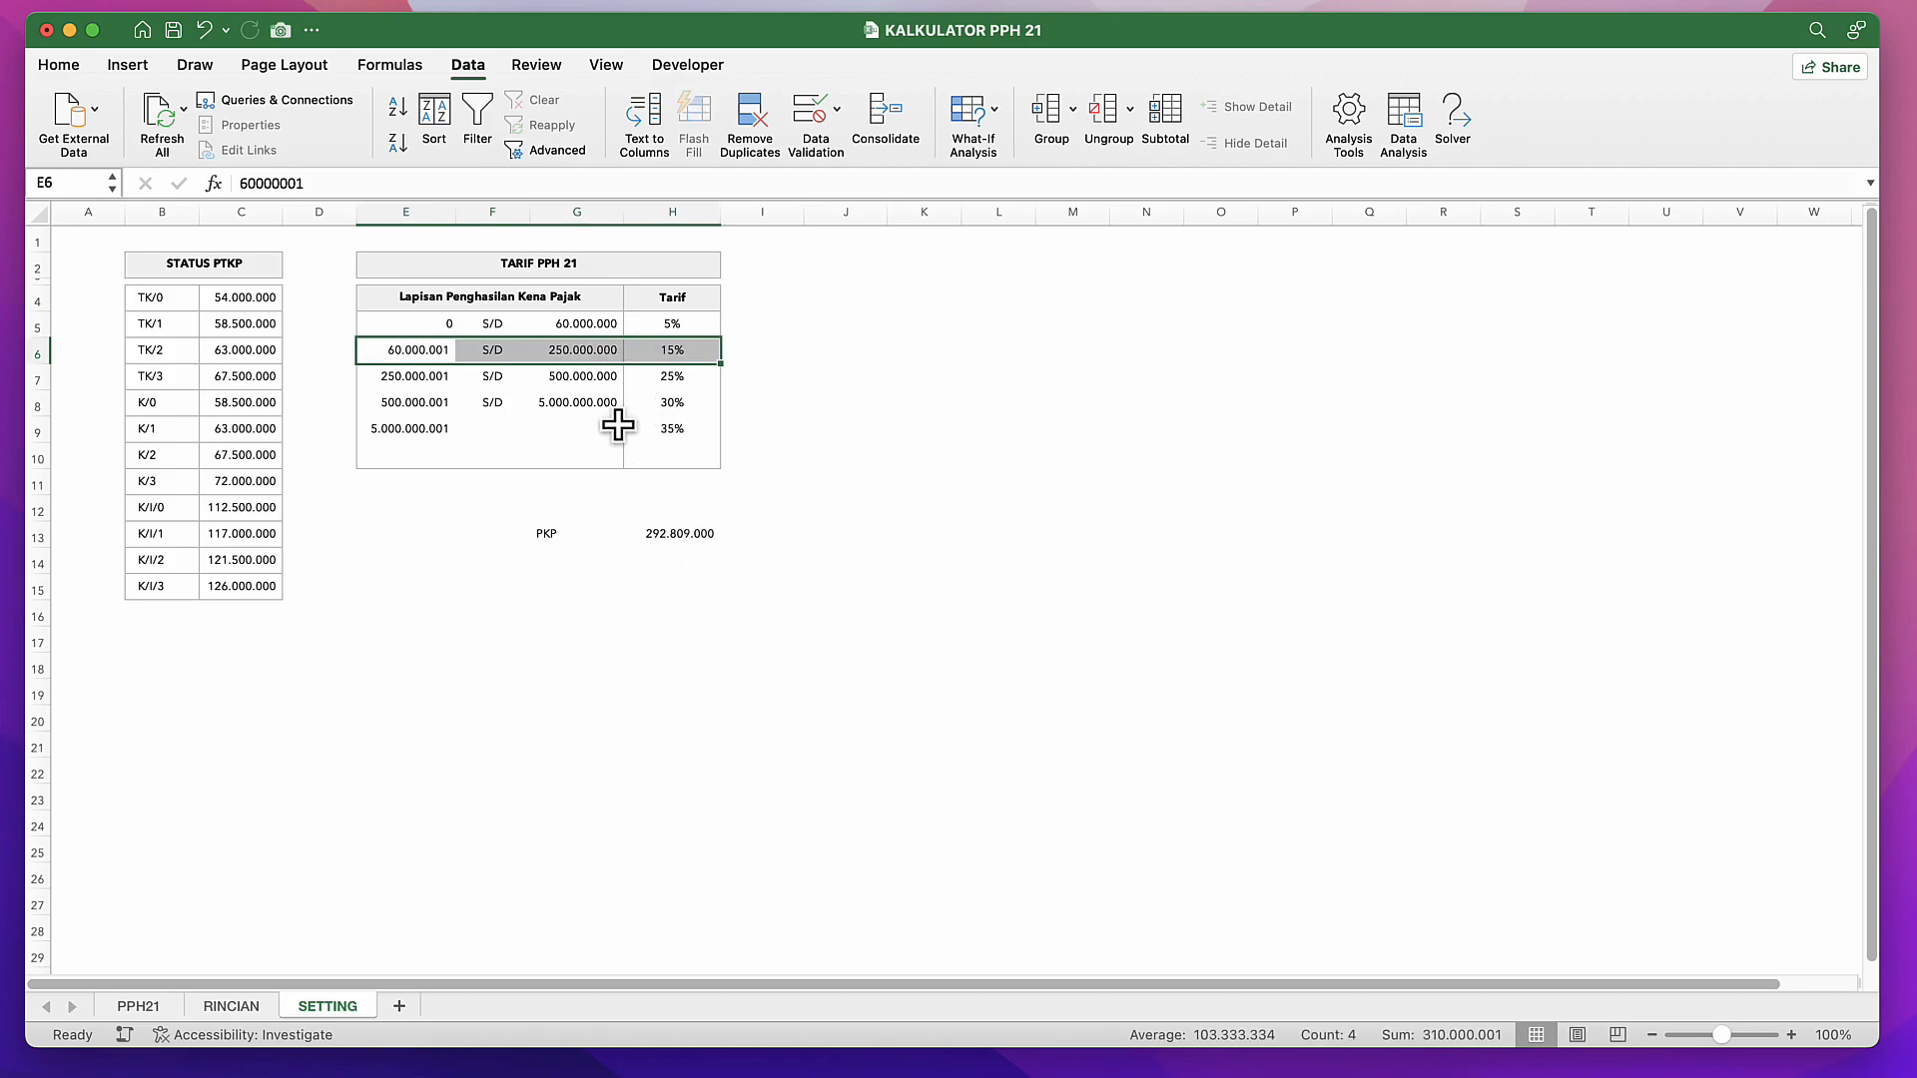
{"action": "left_click", "coordinate": [440, 379]}
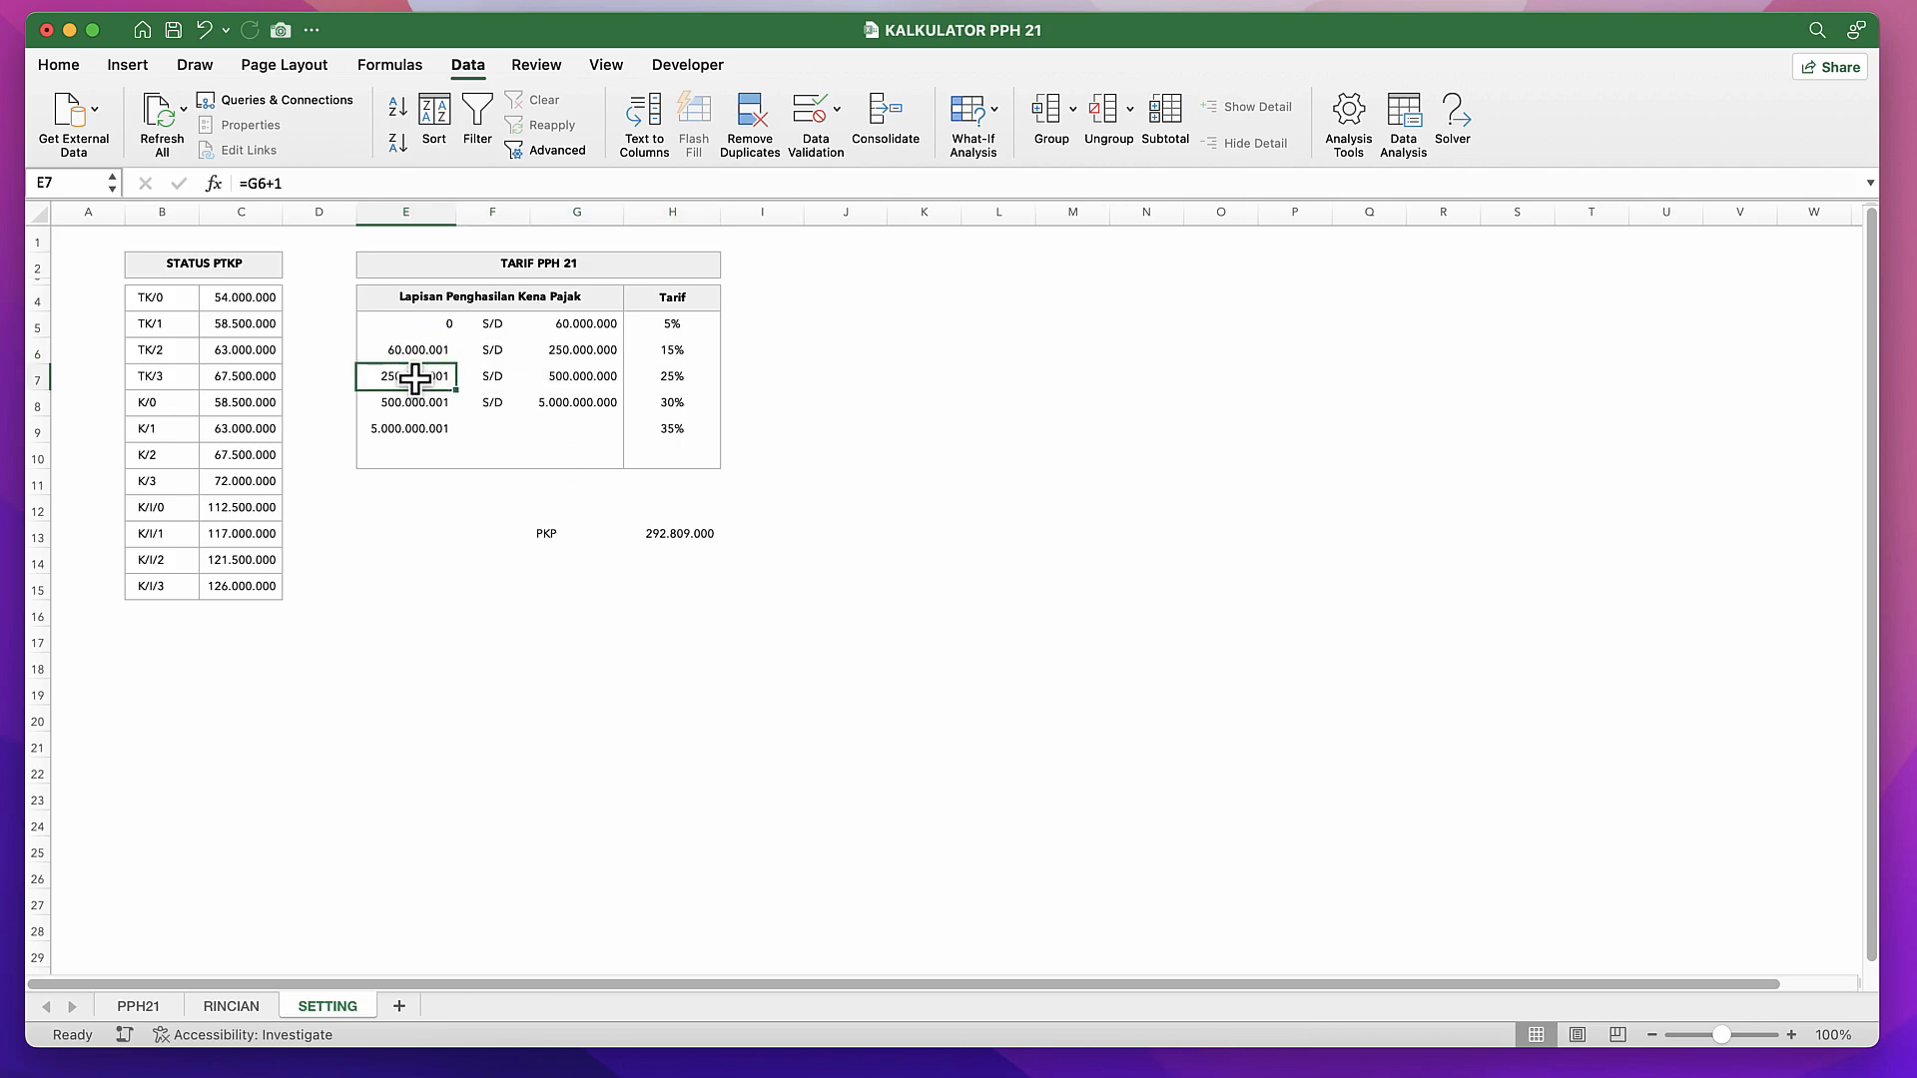
{"action": "left_click_drag", "start_coordinate": [415, 377], "coordinate": [649, 380]}
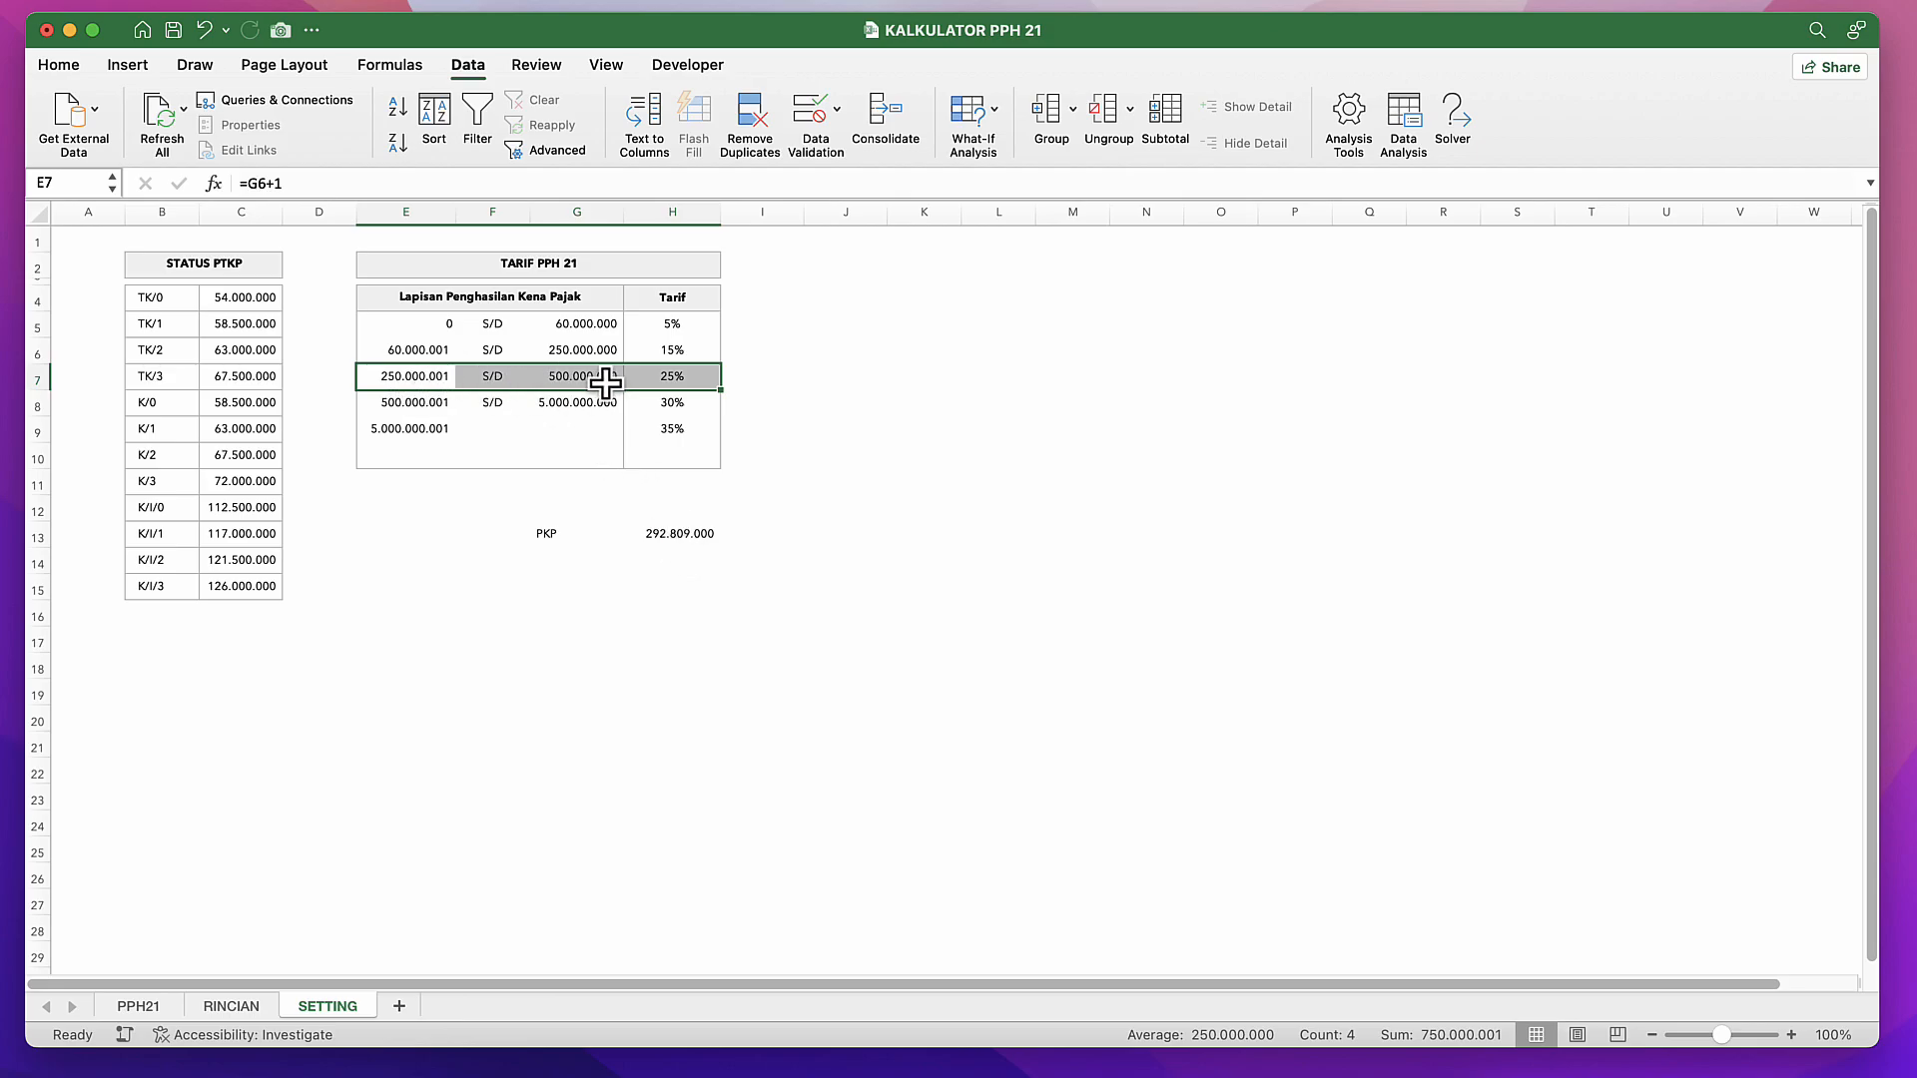
{"action": "left_click", "coordinate": [667, 534]}
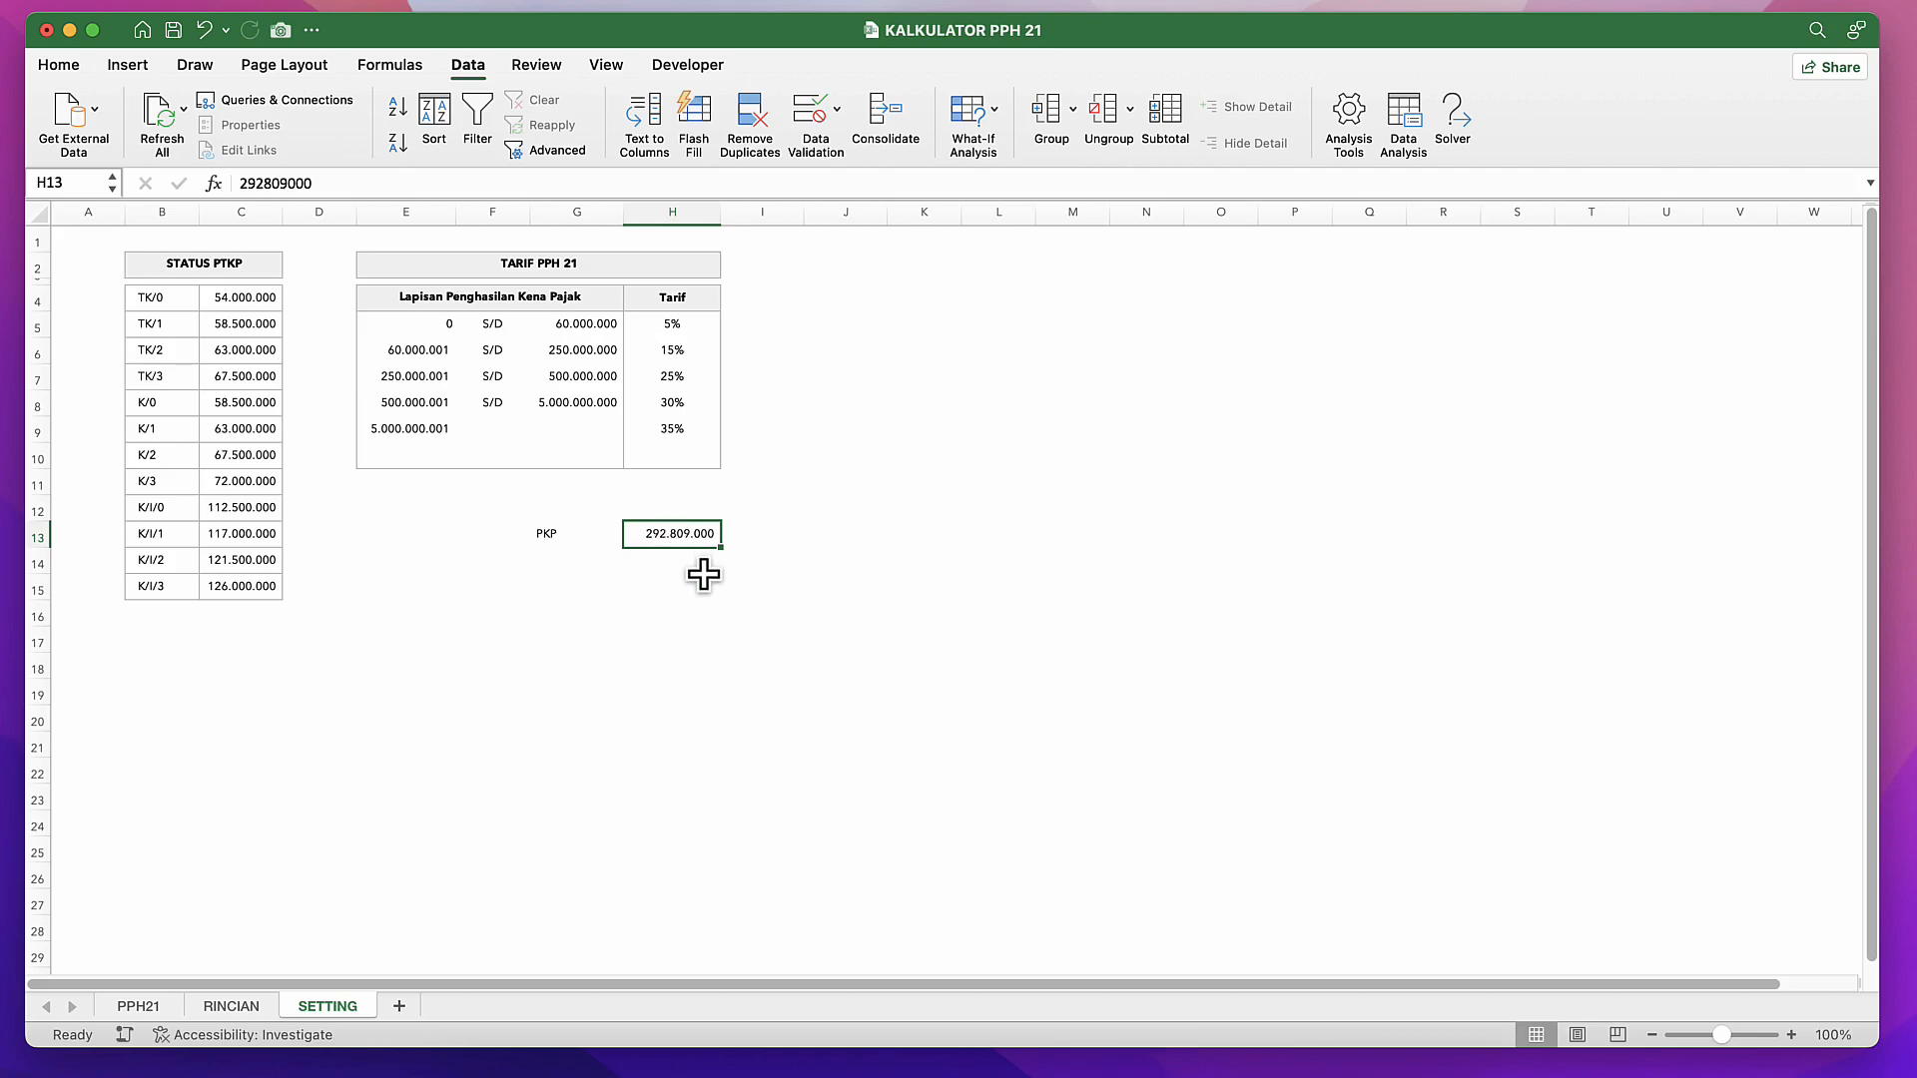
Step: Enter the bracket number 1 in G14, directly below the PKP label
{"action": "left_click", "coordinate": [1791, 1036]}
{"action": "left_click", "coordinate": [1791, 1036]}
{"action": "left_click", "coordinate": [1792, 1036]}
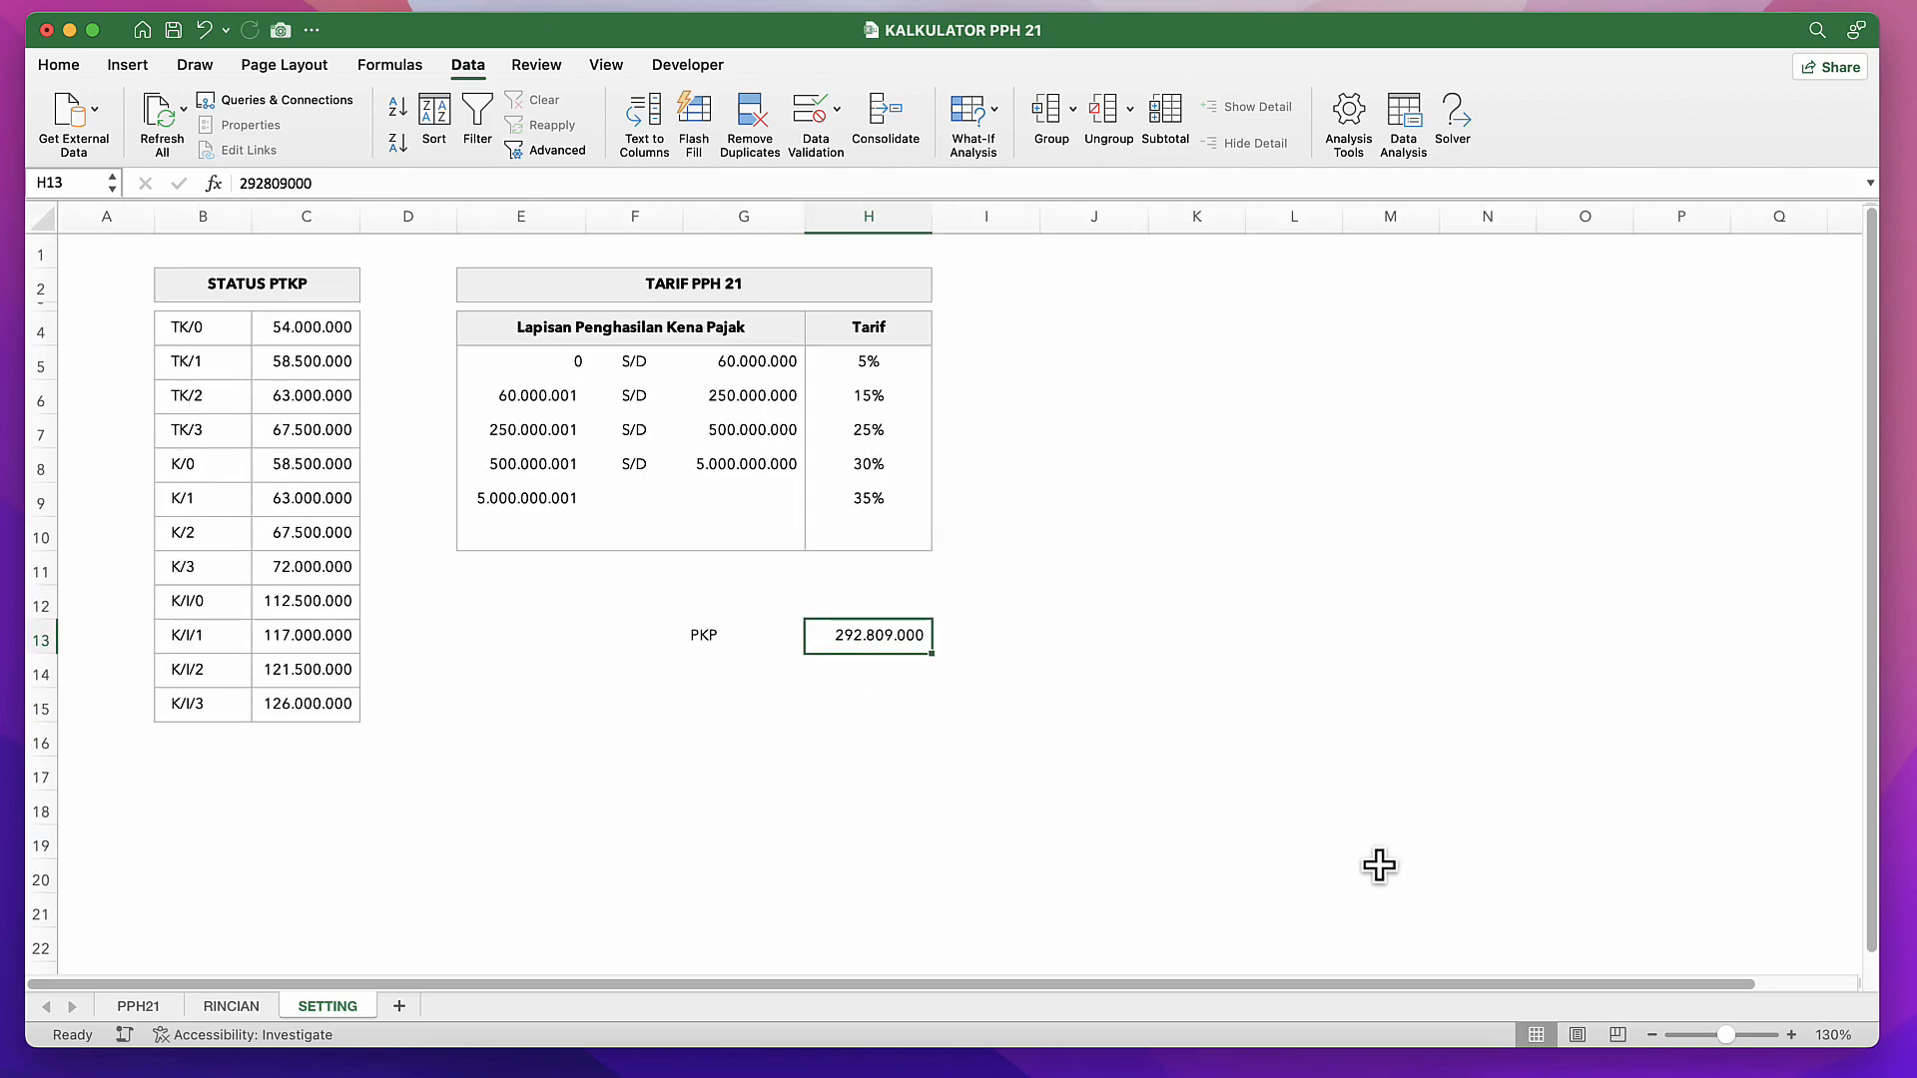
{"action": "left_click", "coordinate": [1011, 772]}
{"action": "left_click", "coordinate": [875, 636]}
{"action": "left_click", "coordinate": [811, 685]}
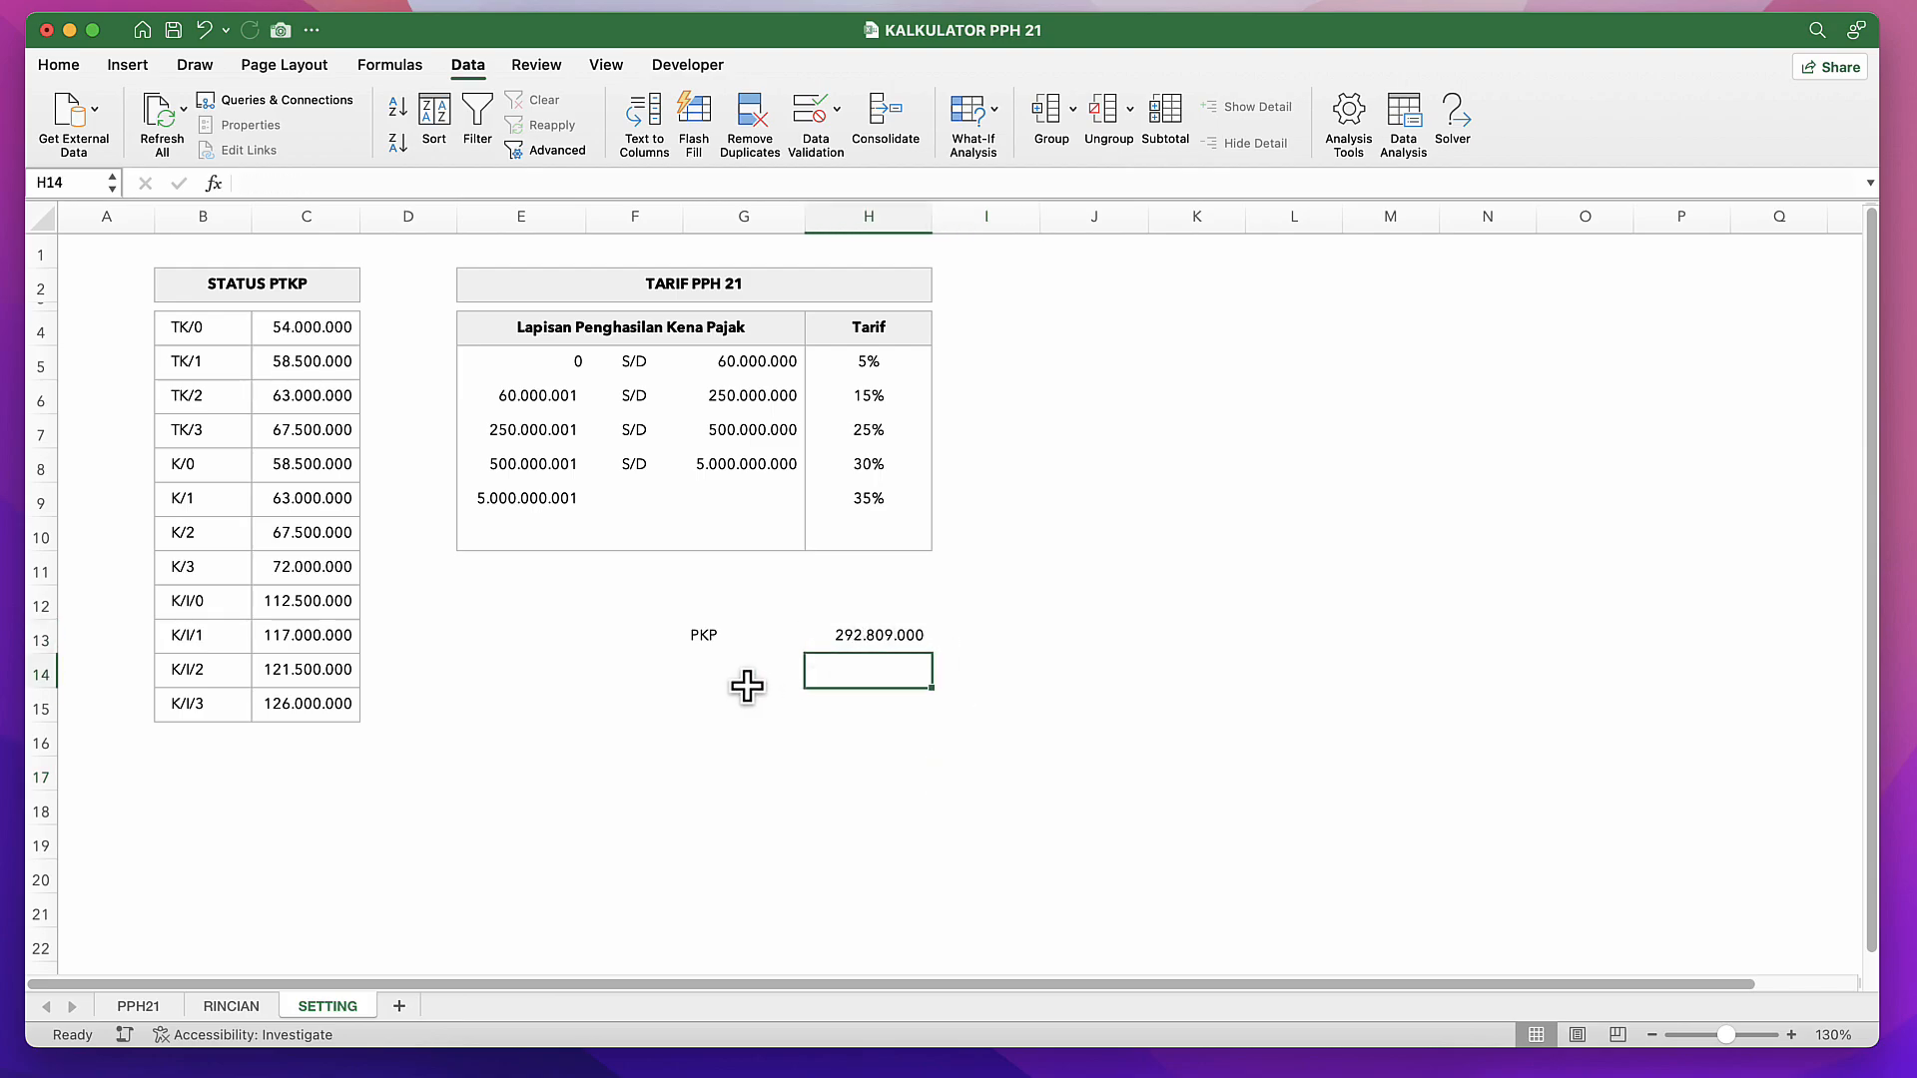
{"action": "left_click", "coordinate": [746, 681]}
{"action": "type", "text": "1"}
{"action": "key", "text": "Return"}
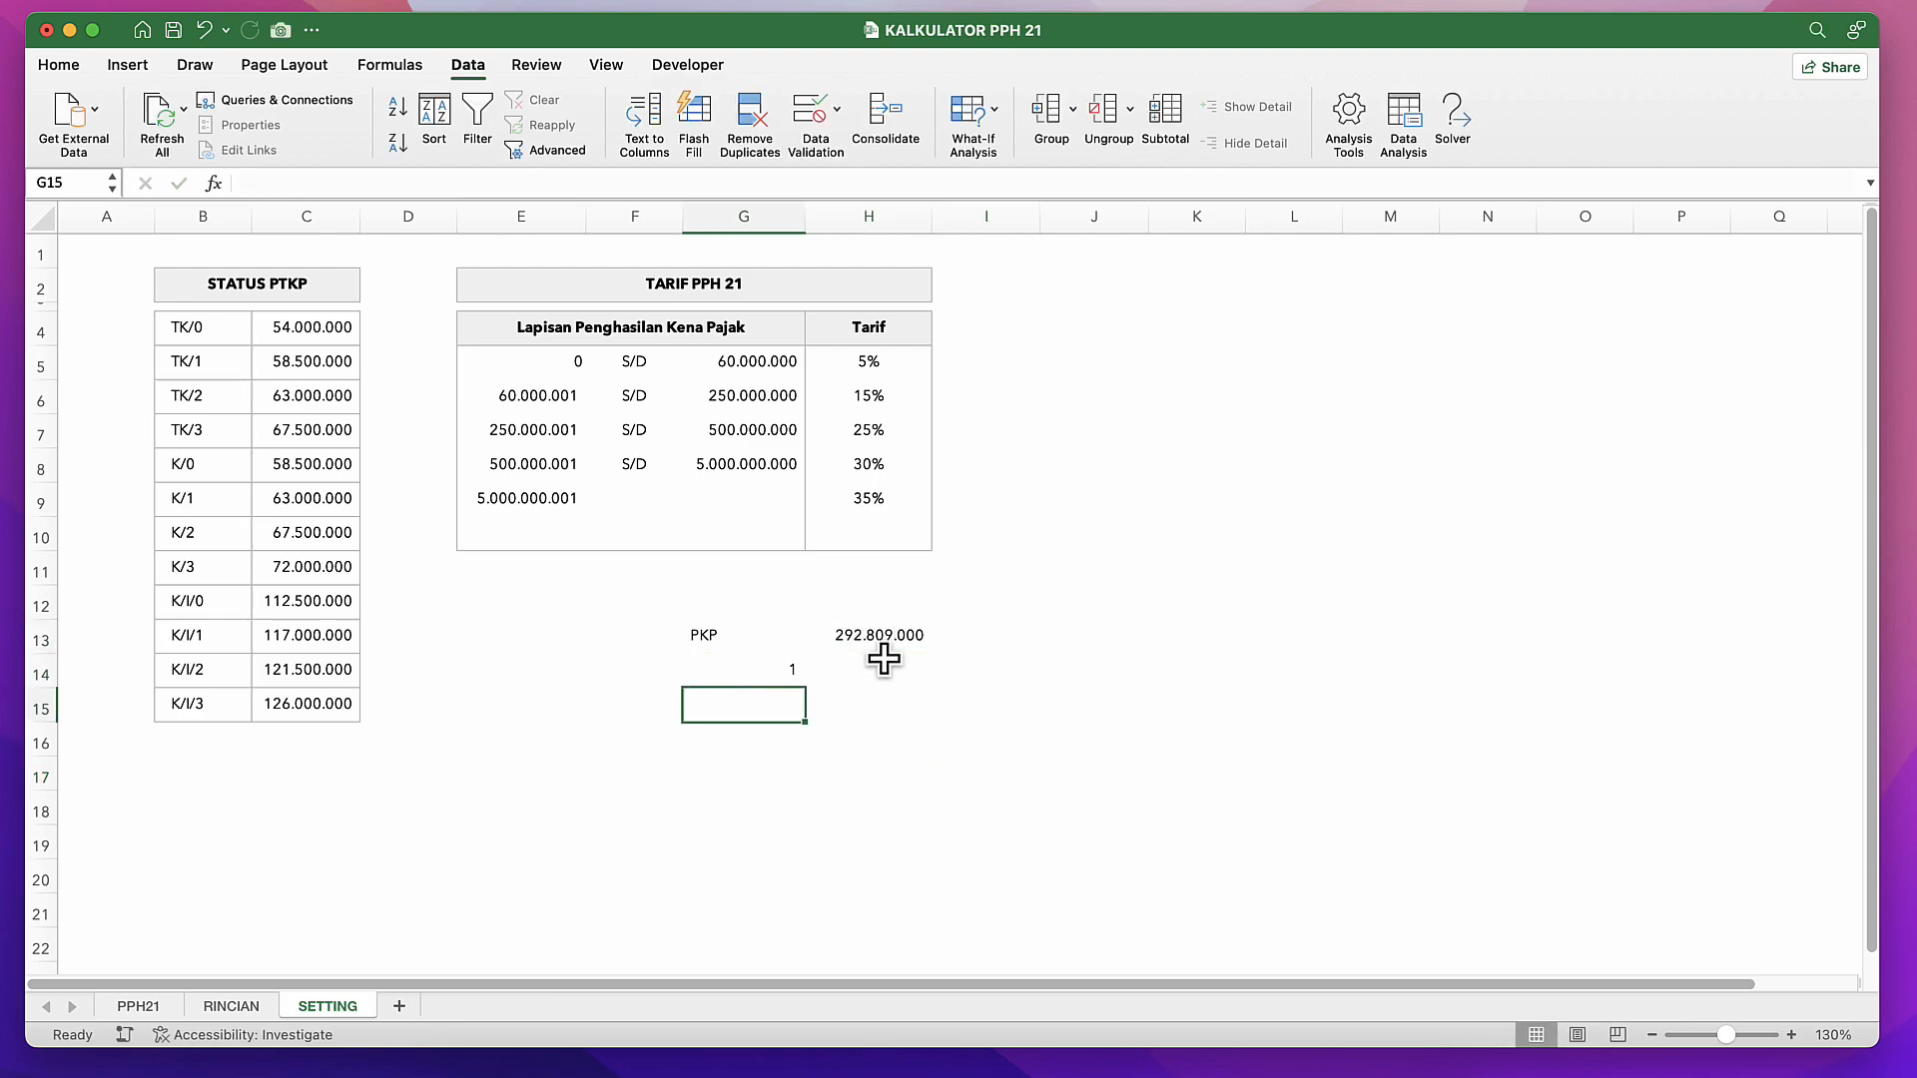
Step: Multiply the PKP by the 25% rate in I13 with =H13*H7 and make the result bold
{"action": "left_click", "coordinate": [882, 635]}
{"action": "left_click", "coordinate": [984, 629]}
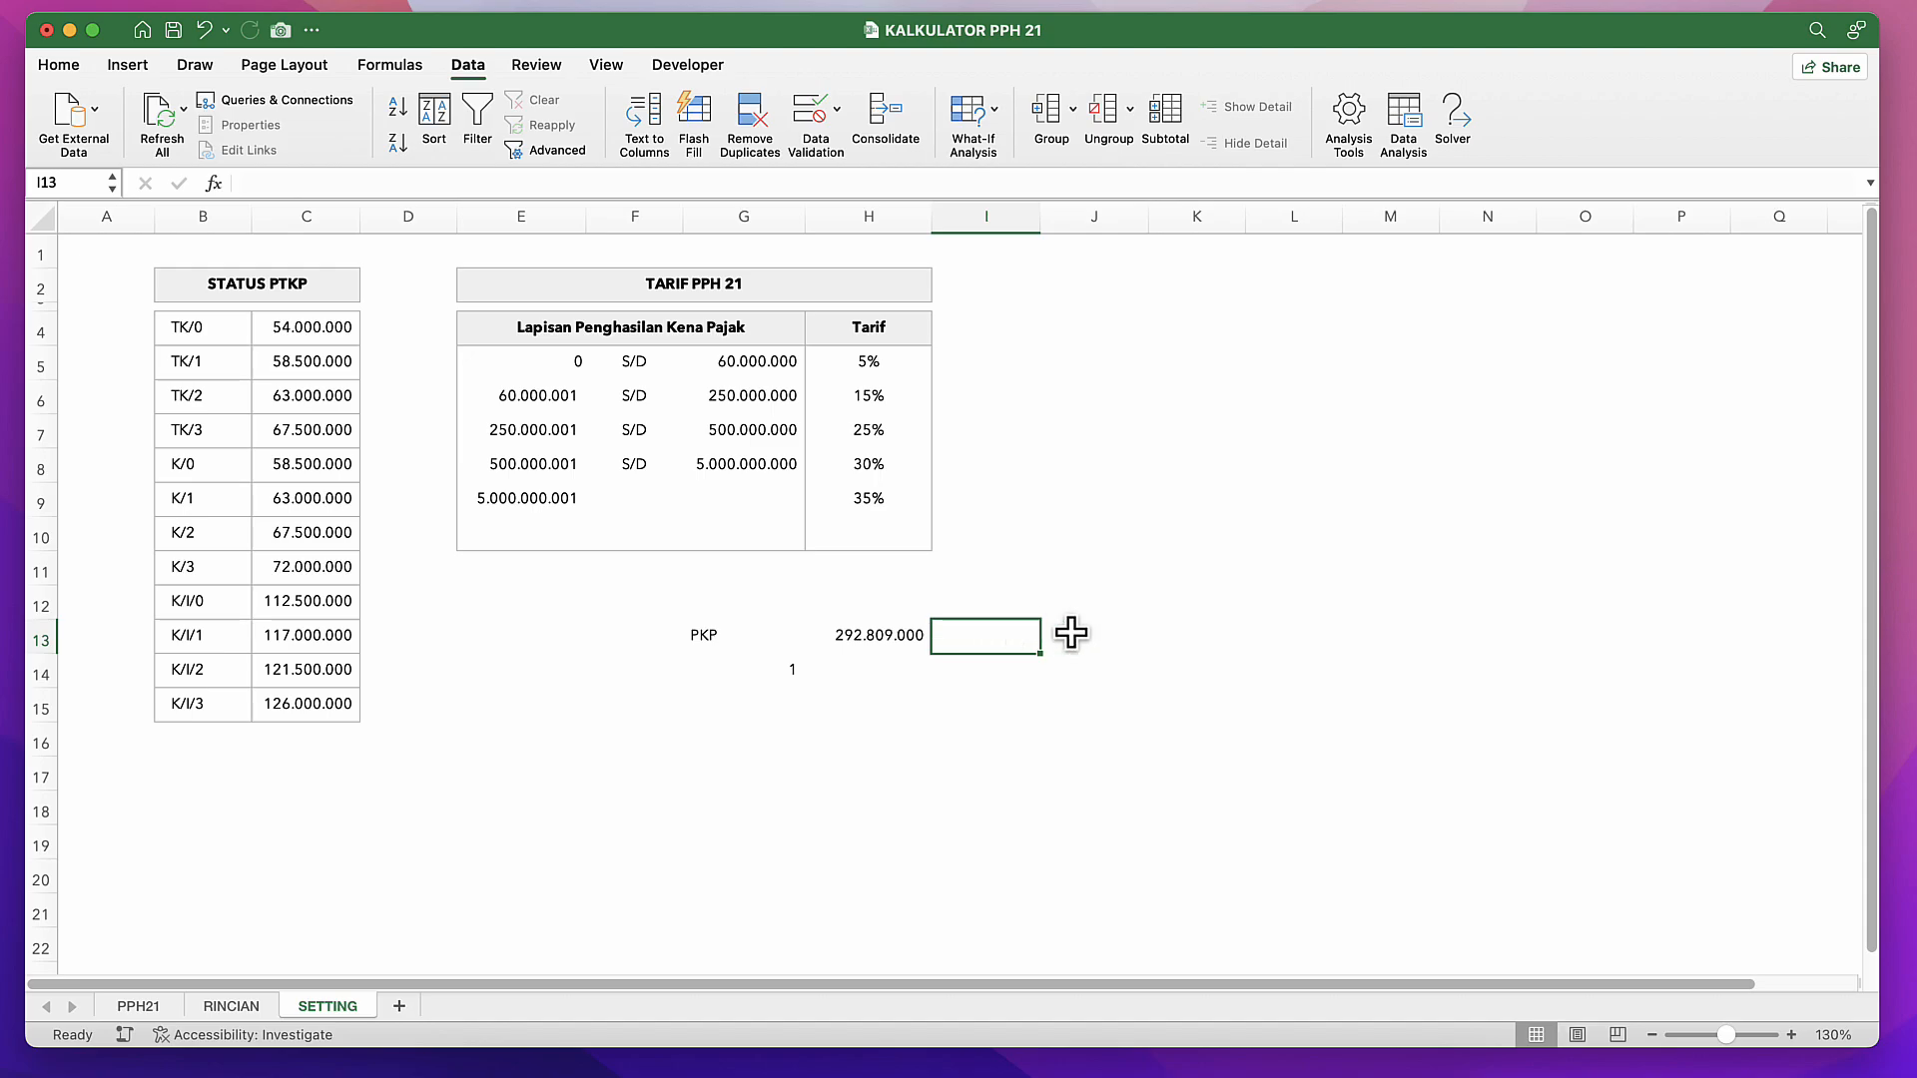
{"action": "type", "text": "="}
{"action": "key", "text": "Left"}
{"action": "type", "text": "*"}
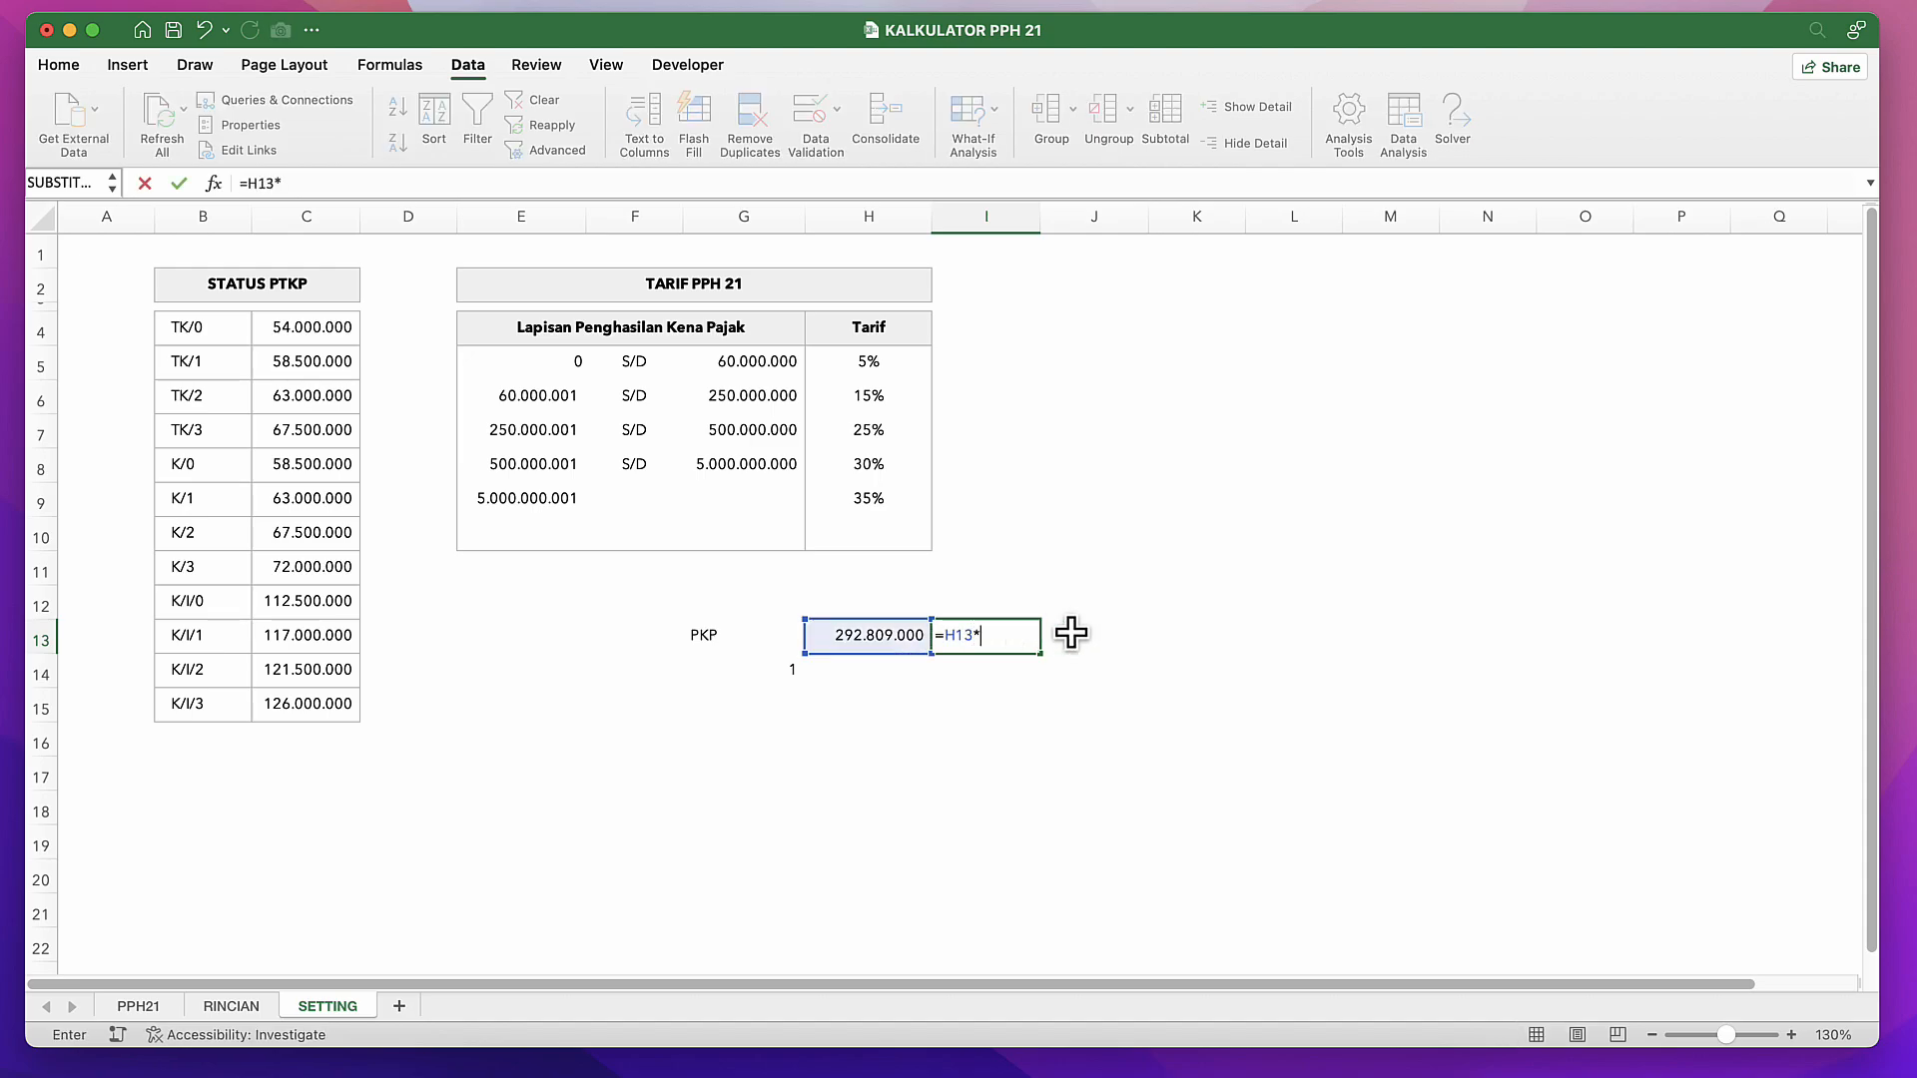
{"action": "left_click", "coordinate": [842, 430]}
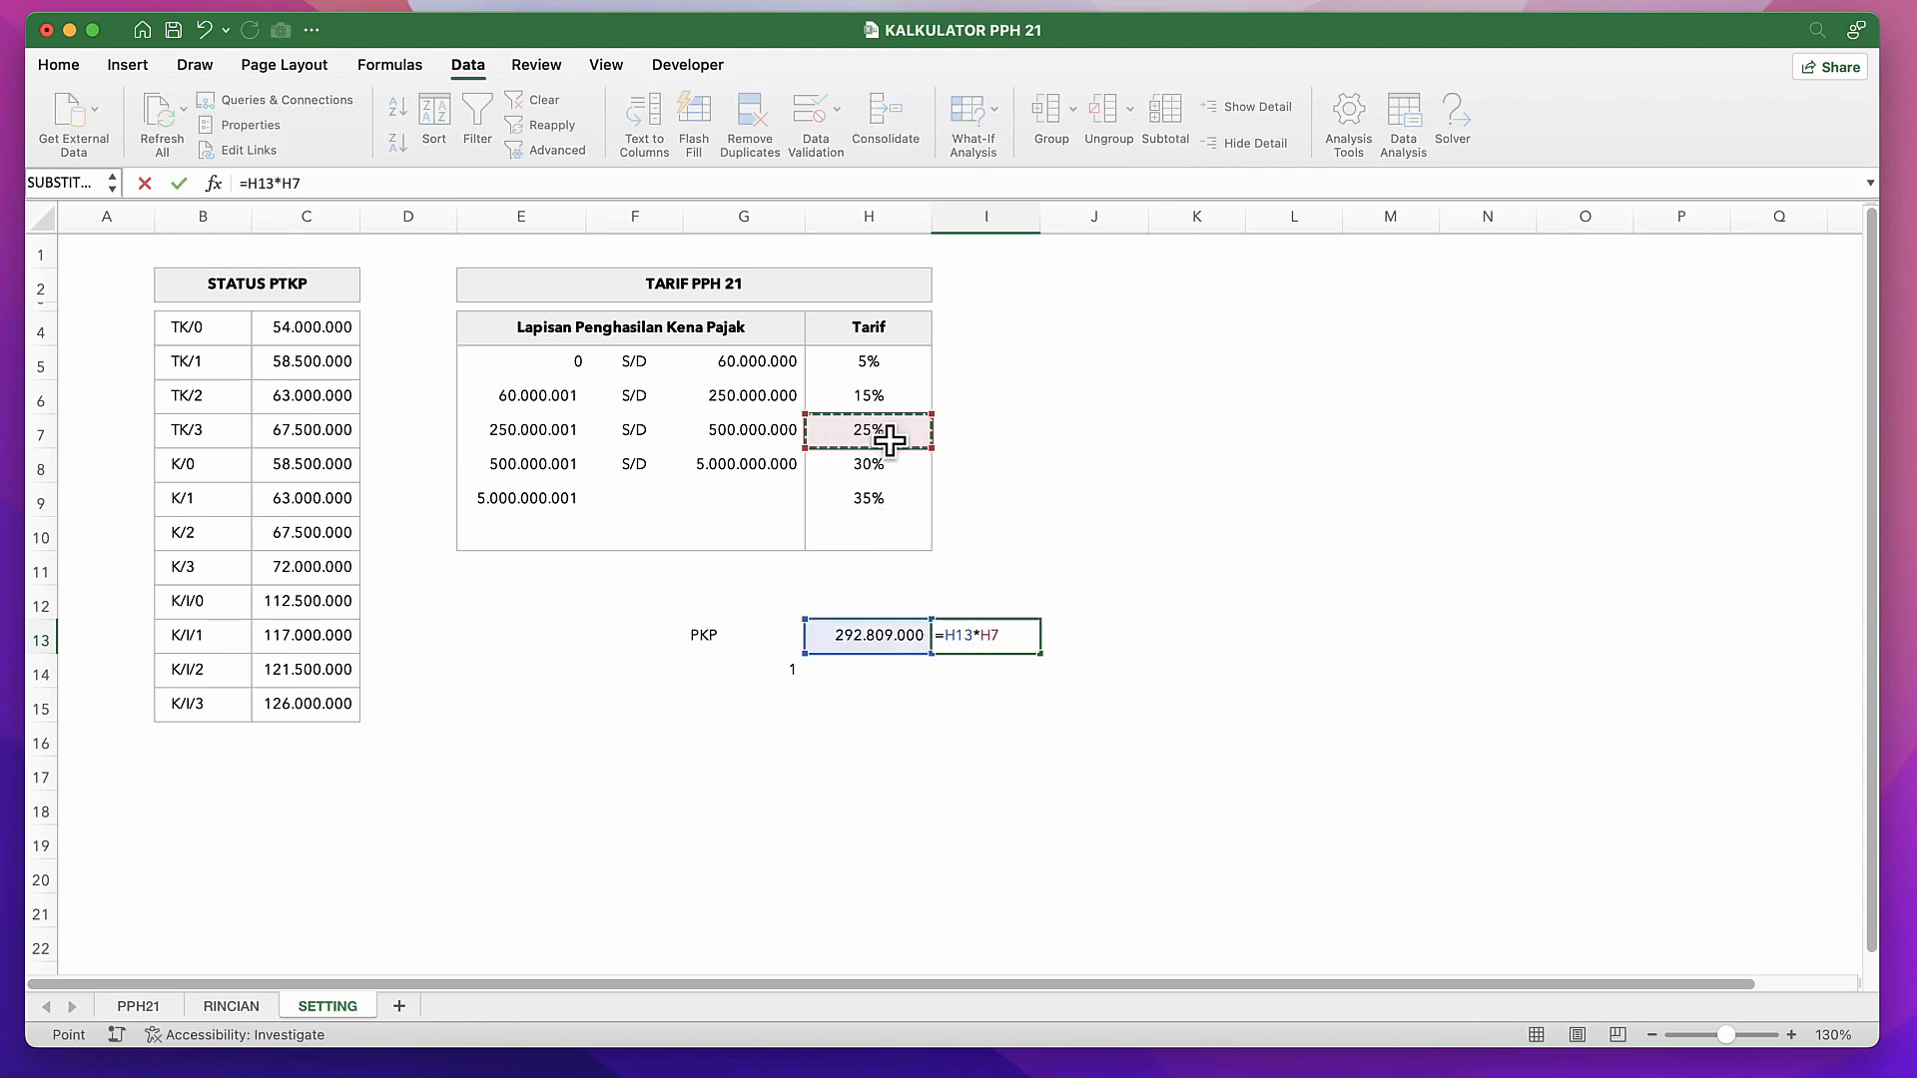
{"action": "key", "text": "Return"}
{"action": "key", "text": "Up"}
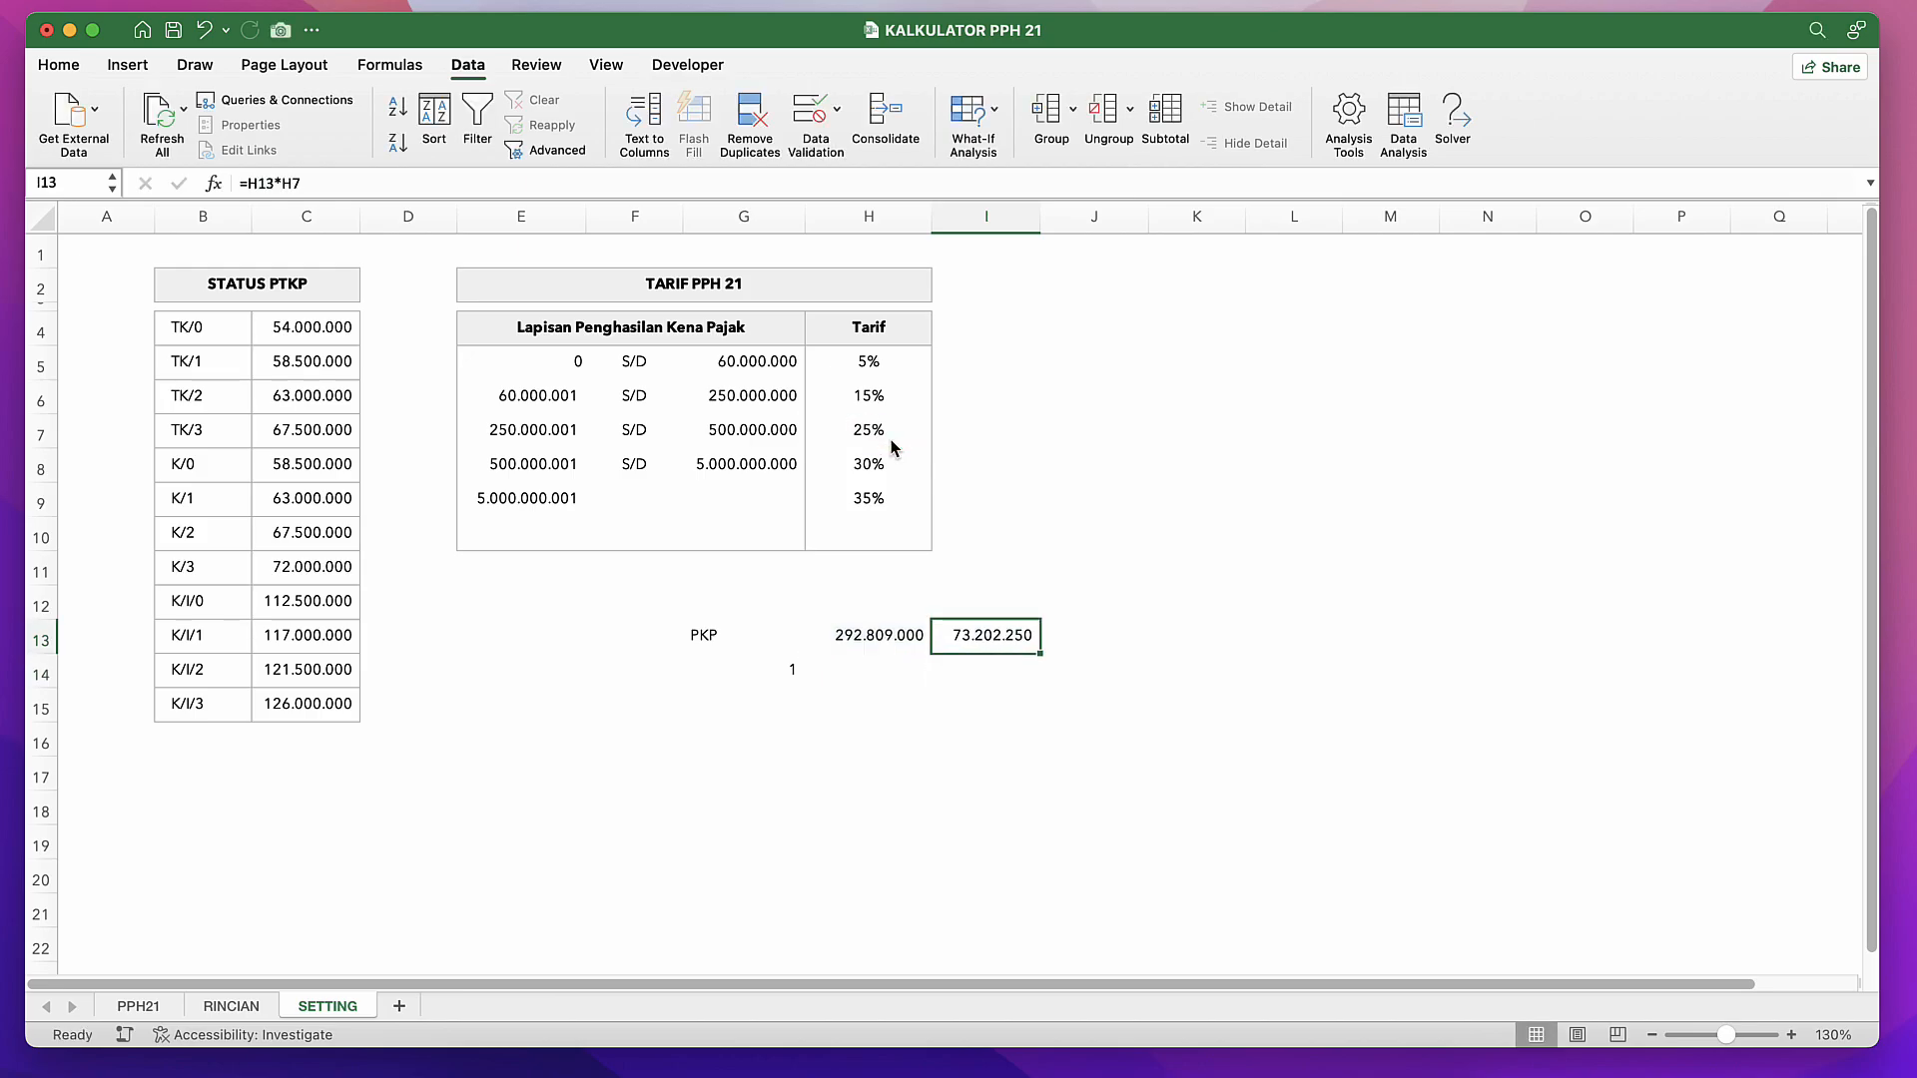
{"action": "key", "text": "Down"}
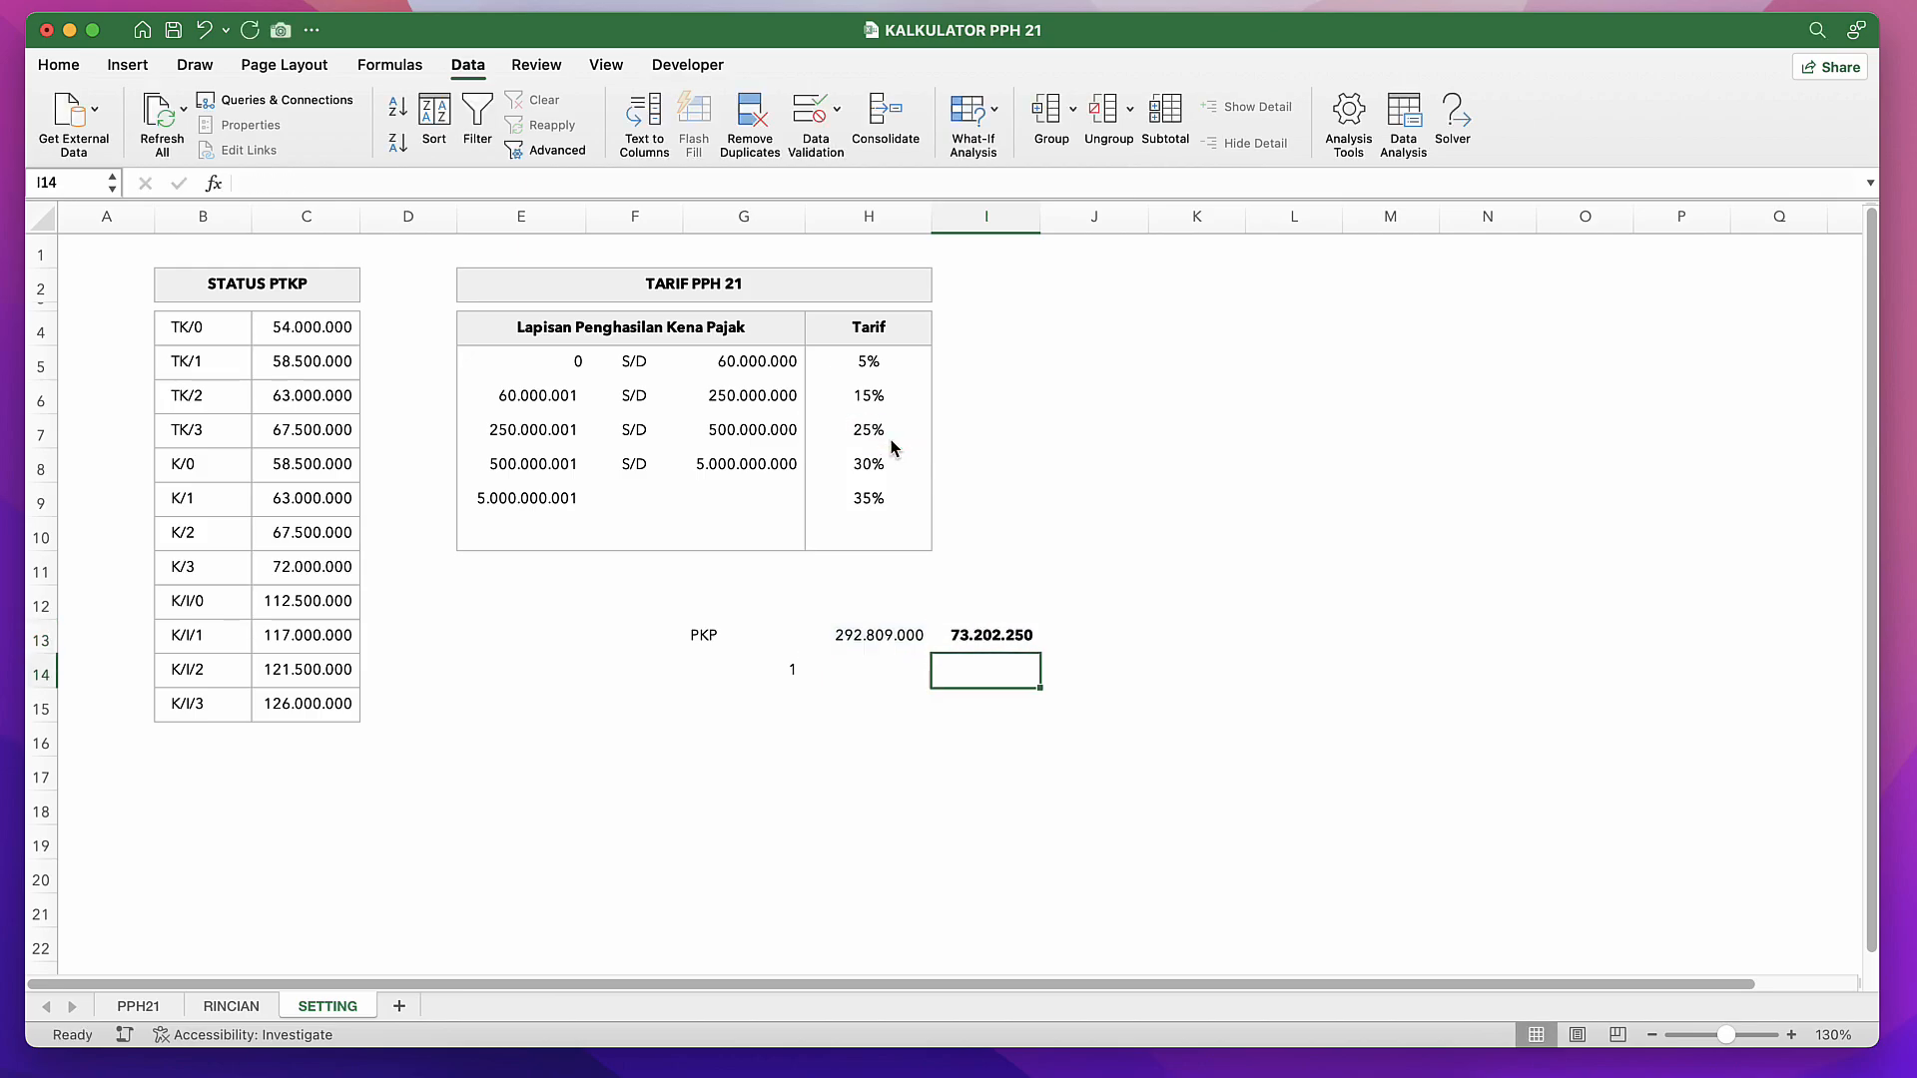
Step: Clear the number in G14 and enter 1 in G15, leaving a blank row below PKP
{"action": "key", "text": "Down"}
{"action": "key", "text": "Left"}
{"action": "key", "text": "Left"}
{"action": "key", "text": "Up"}
{"action": "key", "text": "Right"}
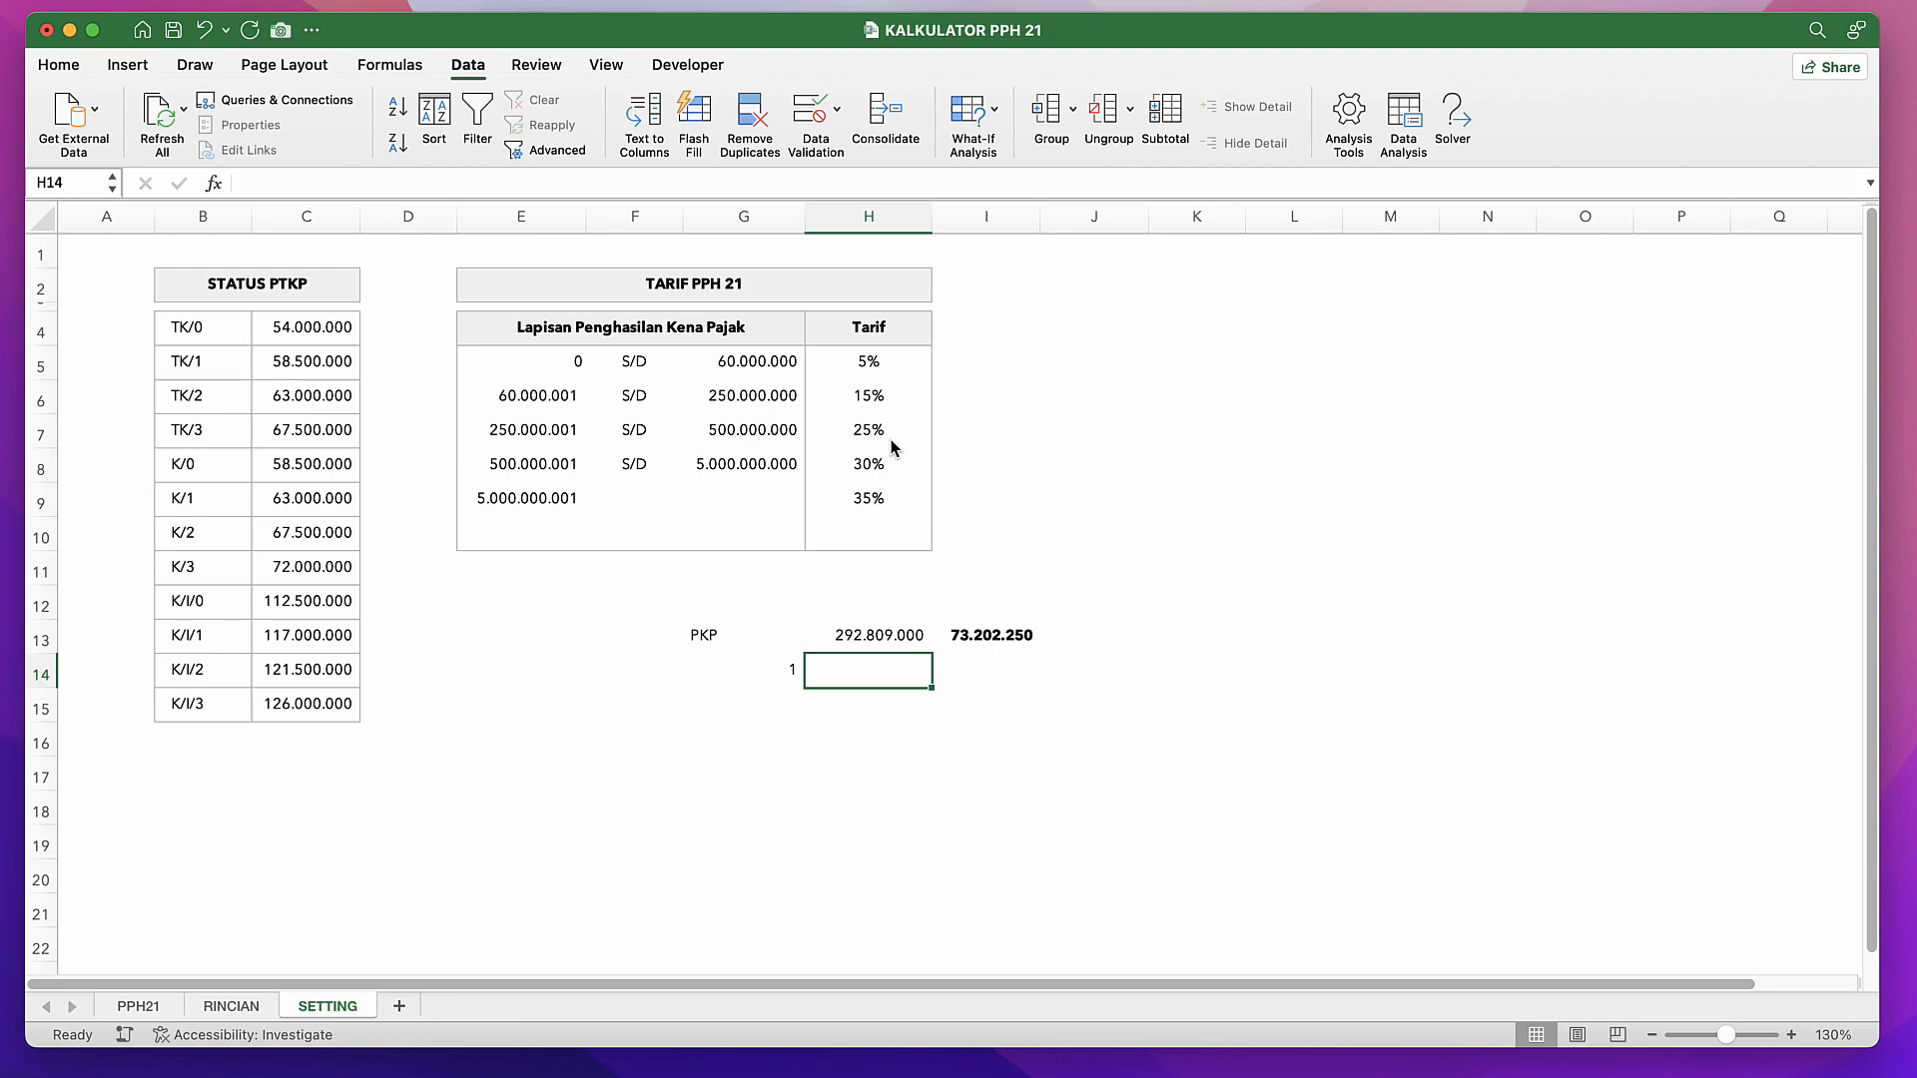
{"action": "key", "text": "Left"}
{"action": "key", "text": "Delete"}
{"action": "key", "text": "Down"}
{"action": "type", "text": "1"}
{"action": "key", "text": "Return"}
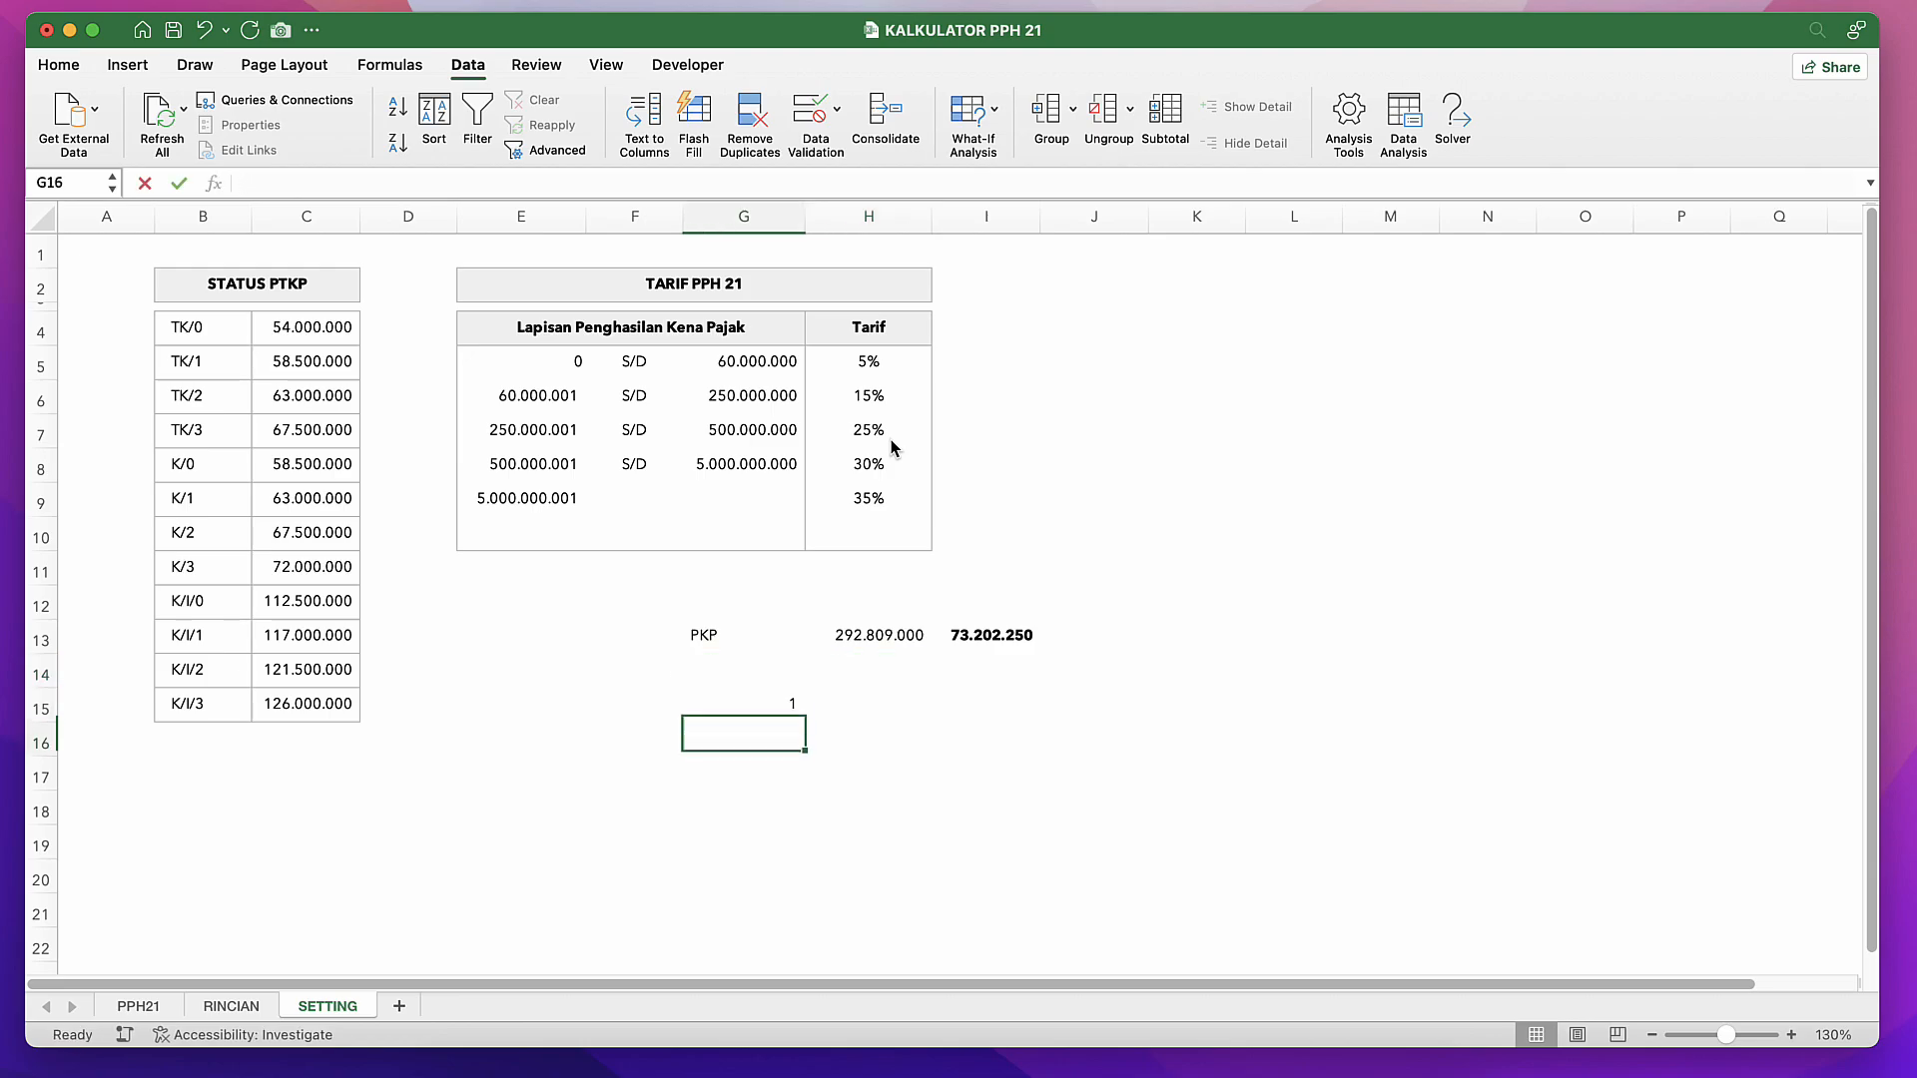
Step: Enter the first bracket's upper limit in H15 beside number 1 with =G5
{"action": "key", "text": "Up"}
{"action": "key", "text": "Right"}
{"action": "type", "text": "="}
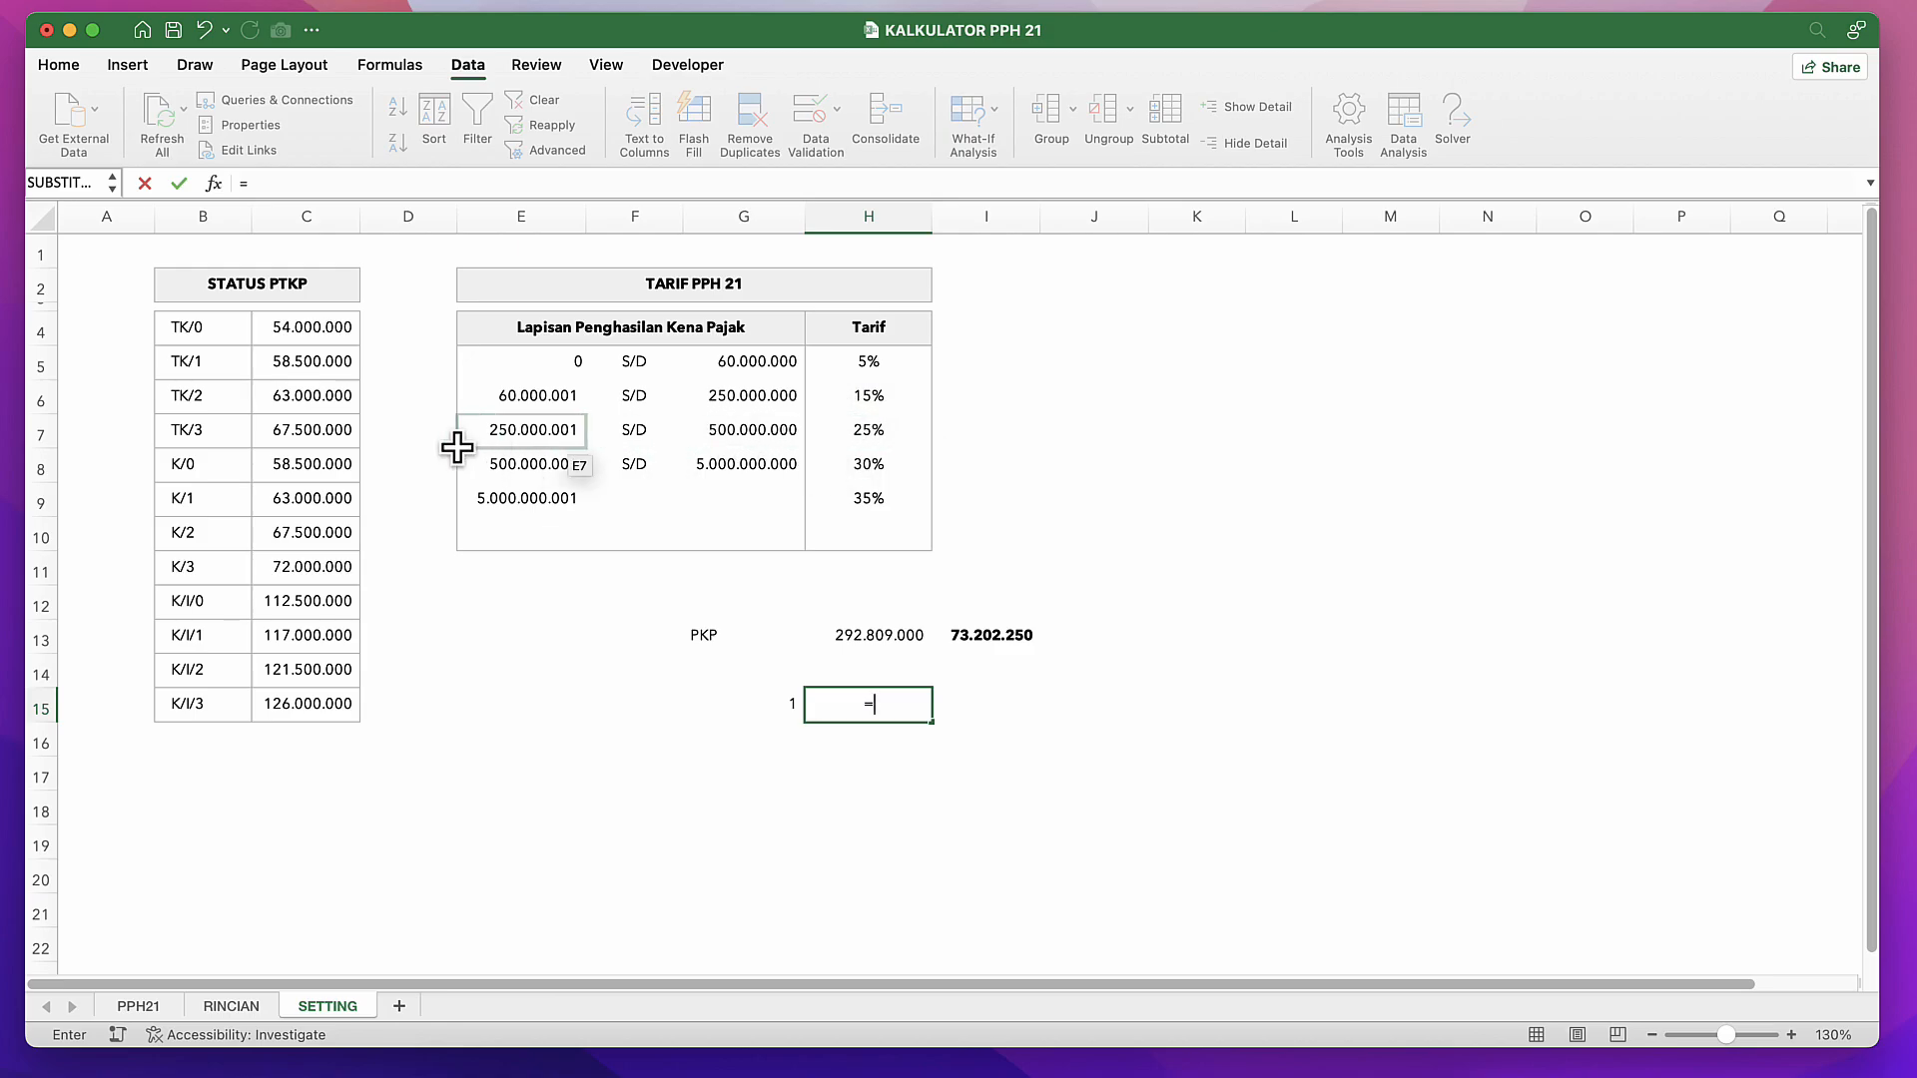
{"action": "left_click", "coordinate": [744, 368]}
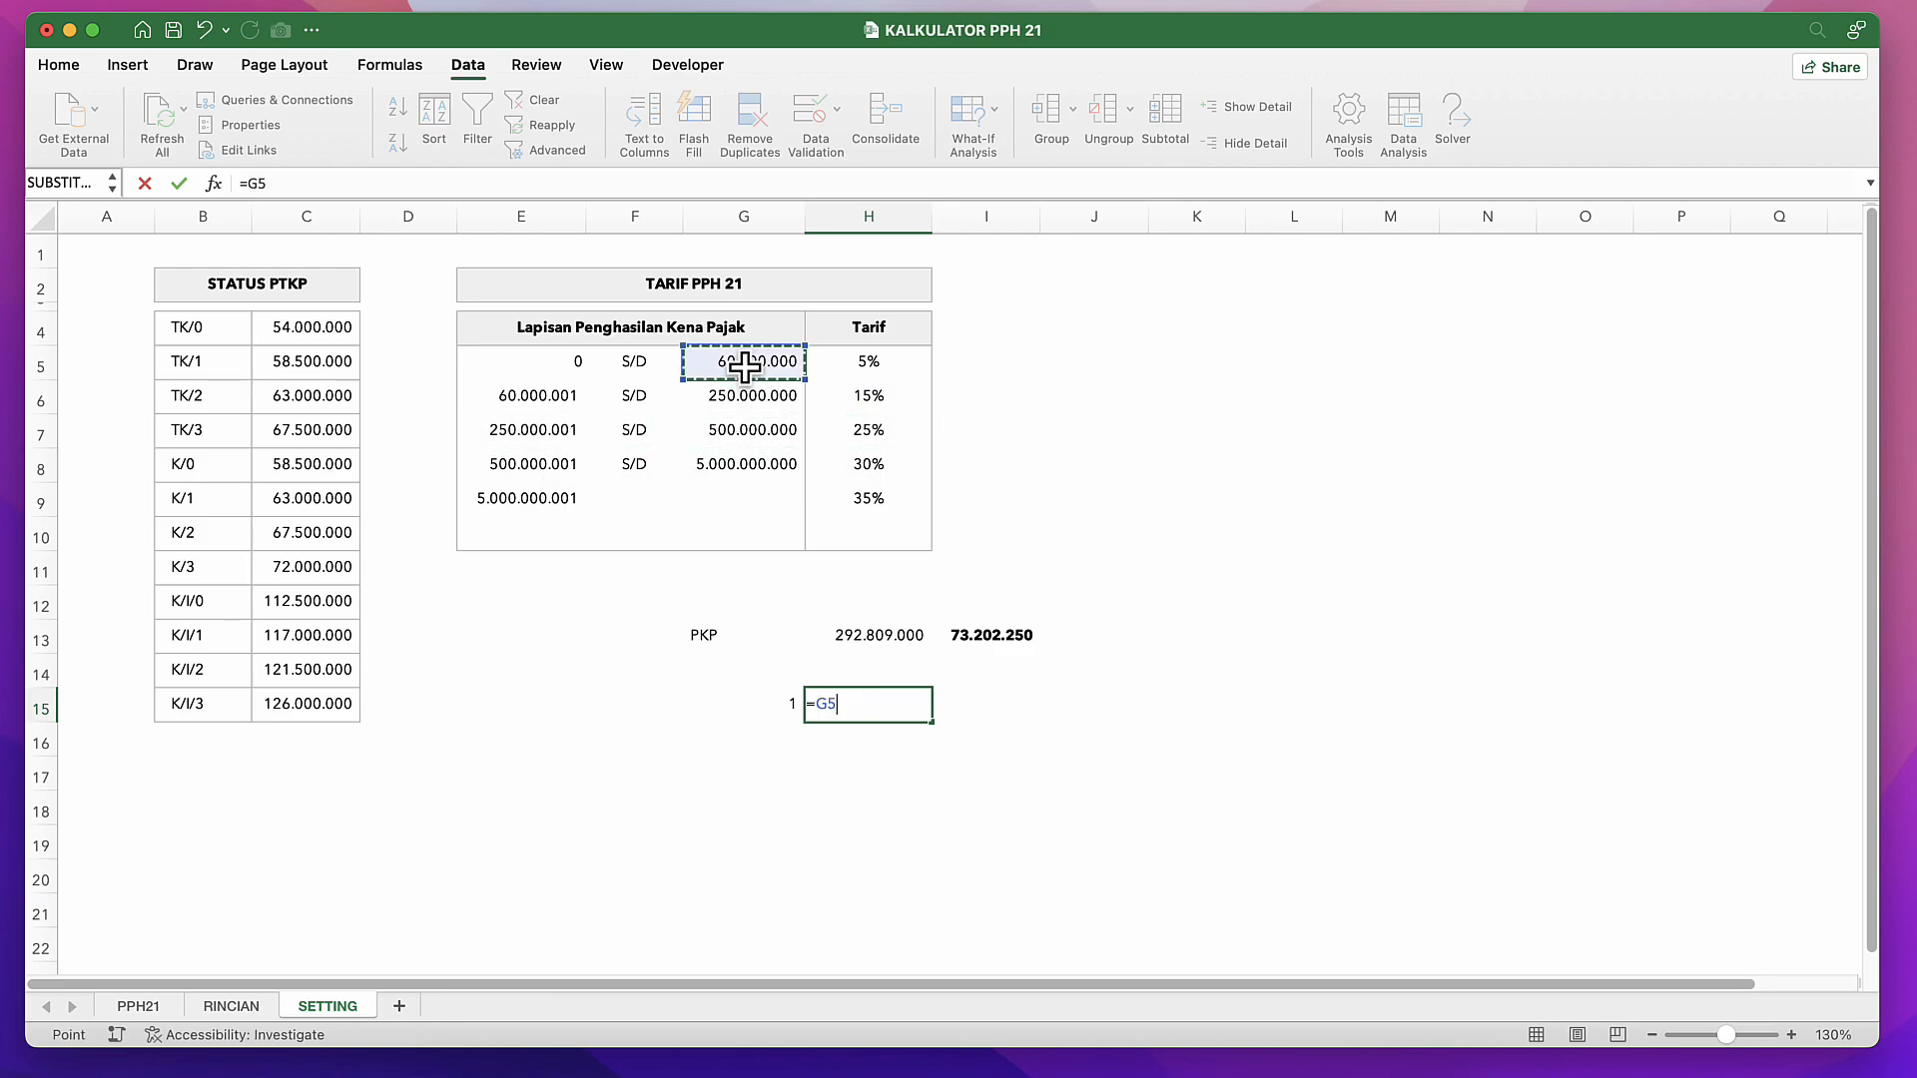
{"action": "type", "text": "*"}
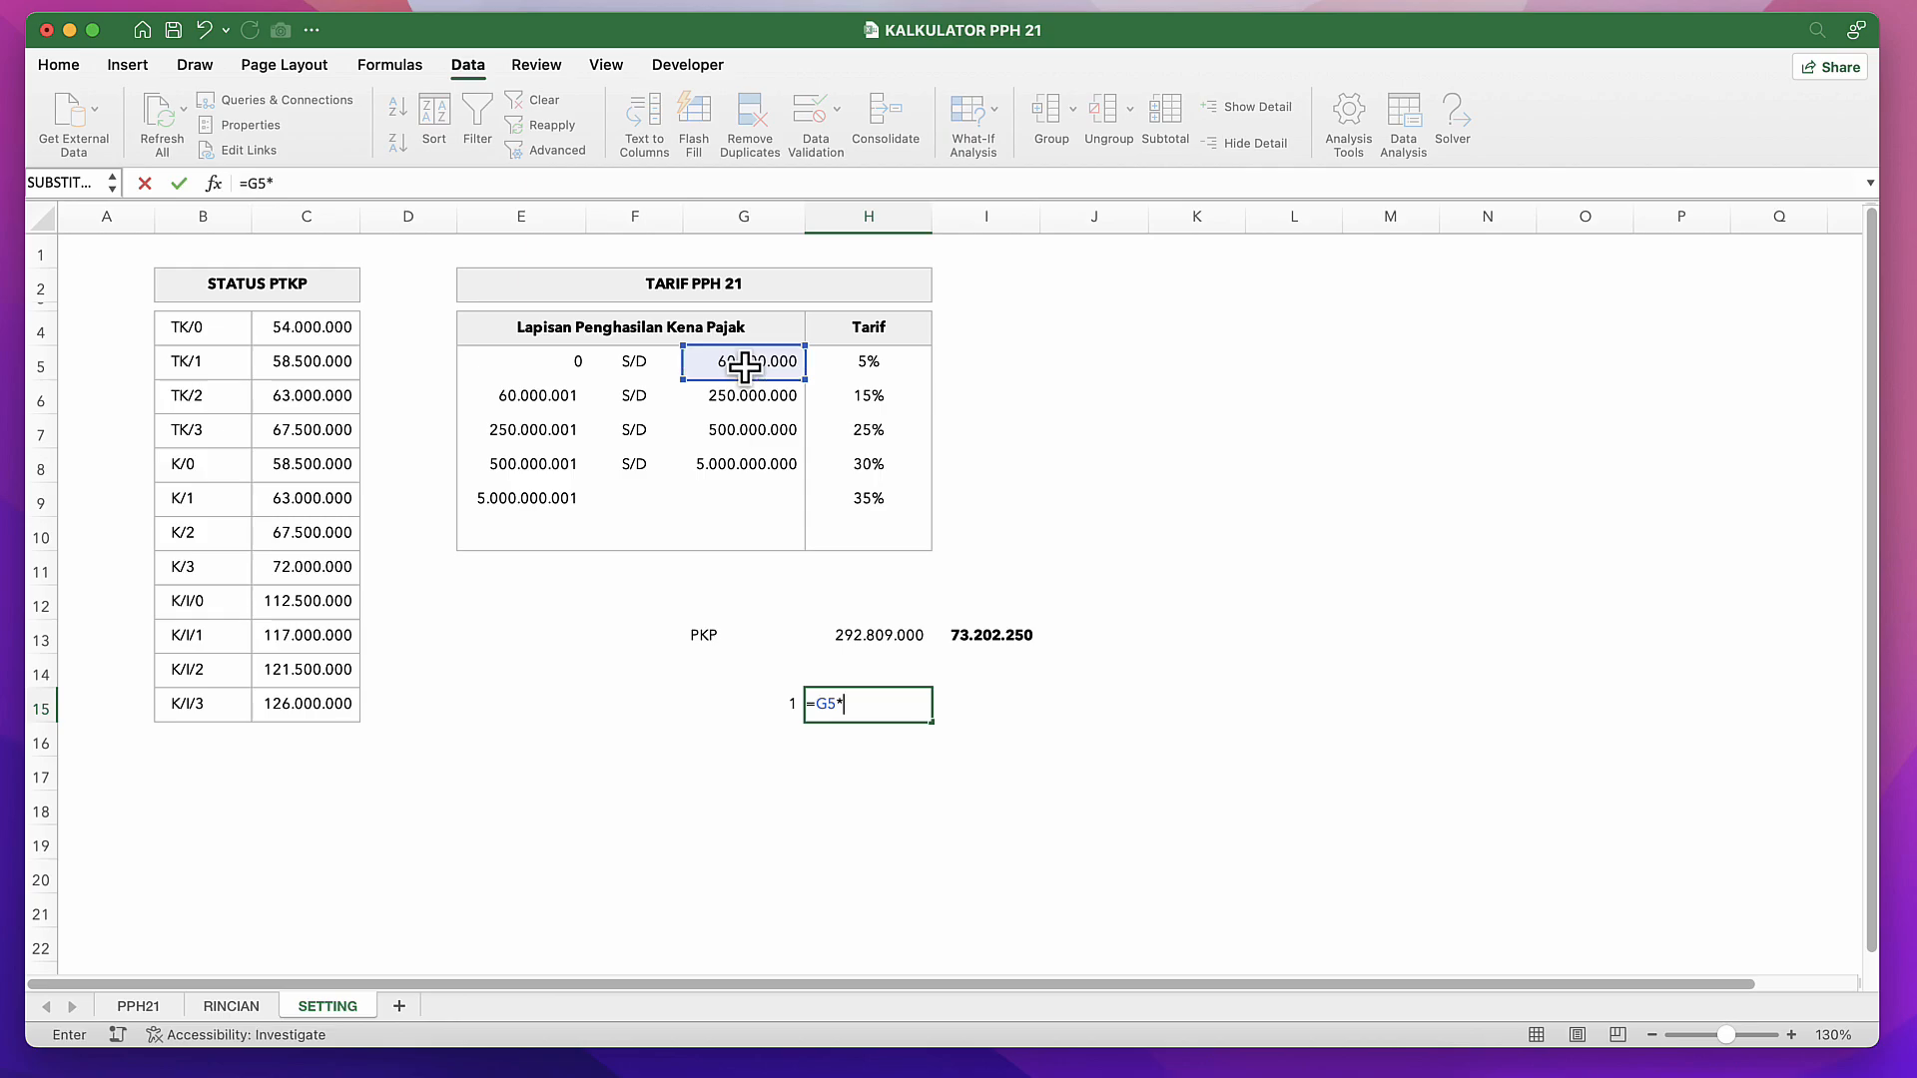
{"action": "left_click", "coordinate": [869, 368]}
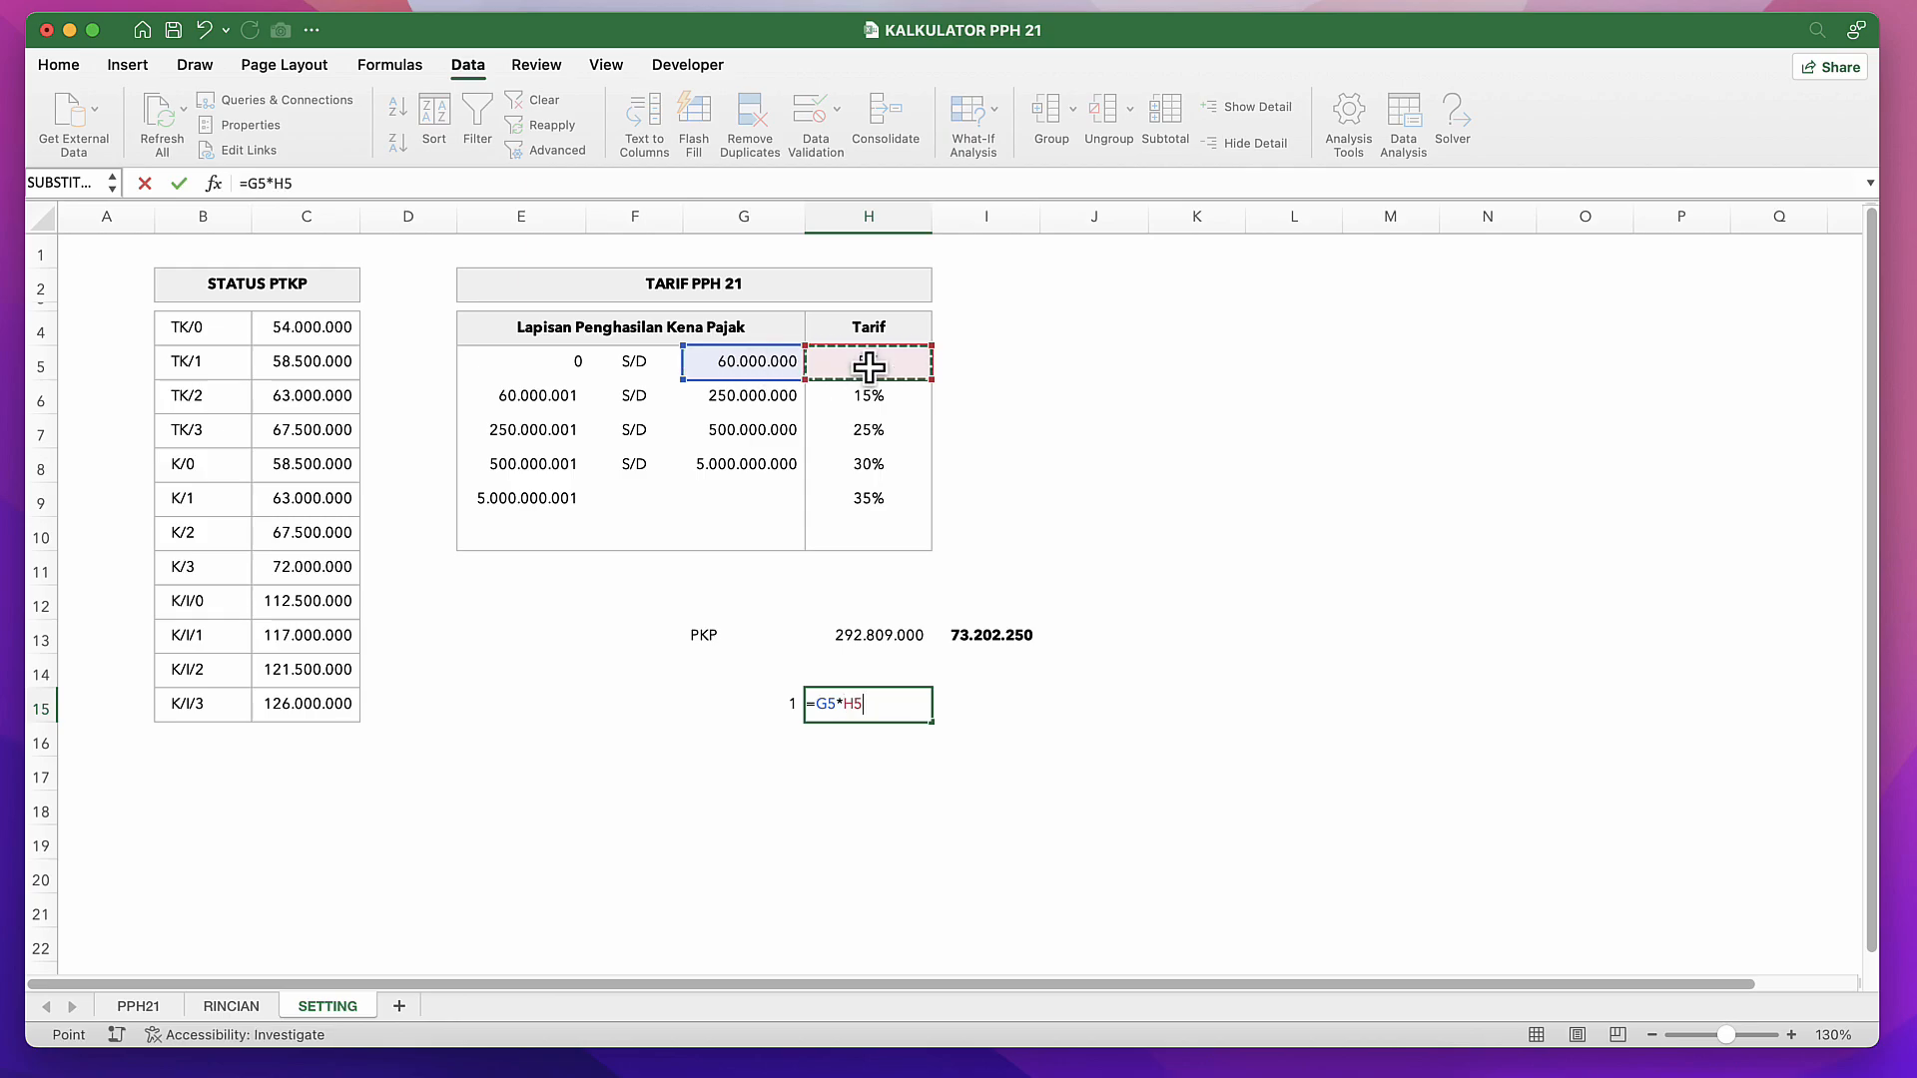
{"action": "key", "text": "BackSpace"}
{"action": "key", "text": "BackSpace"}
{"action": "key", "text": "BackSpace"}
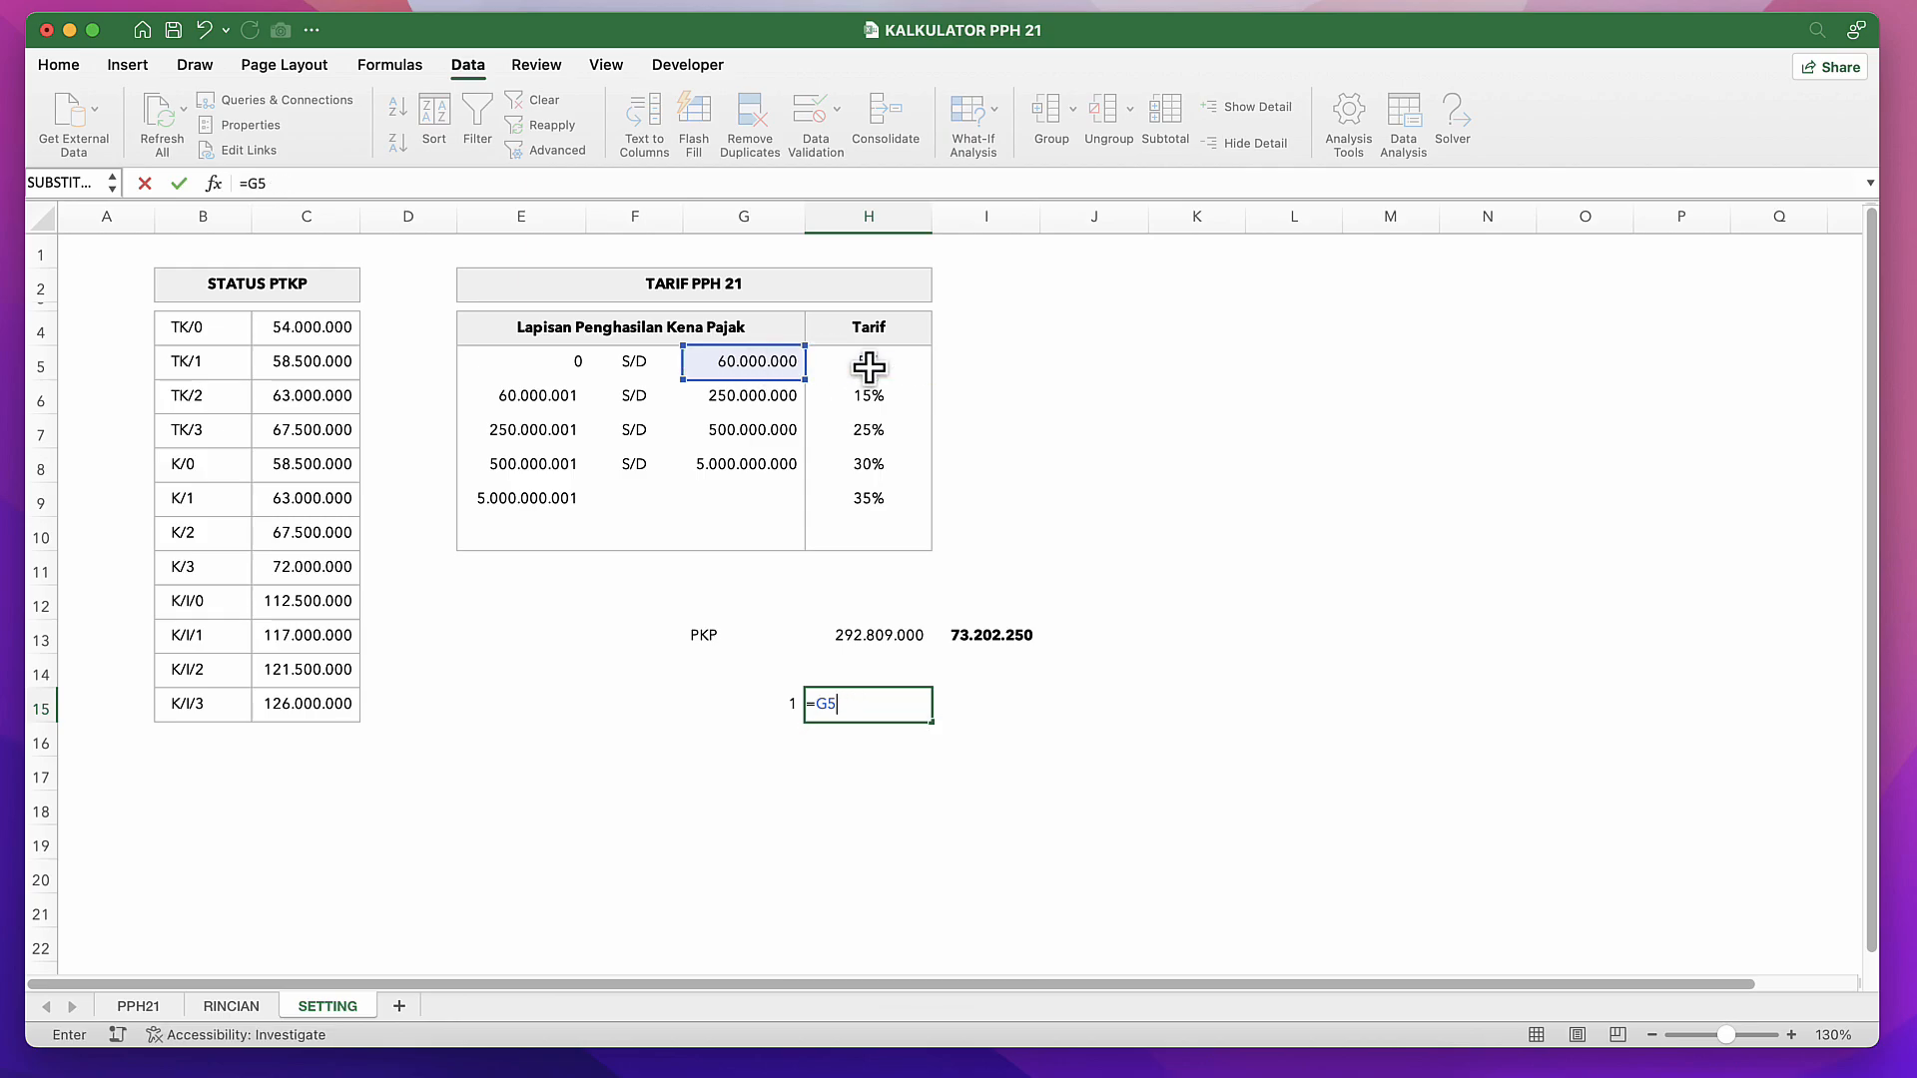
{"action": "key", "text": "Return"}
{"action": "key", "text": "Down"}
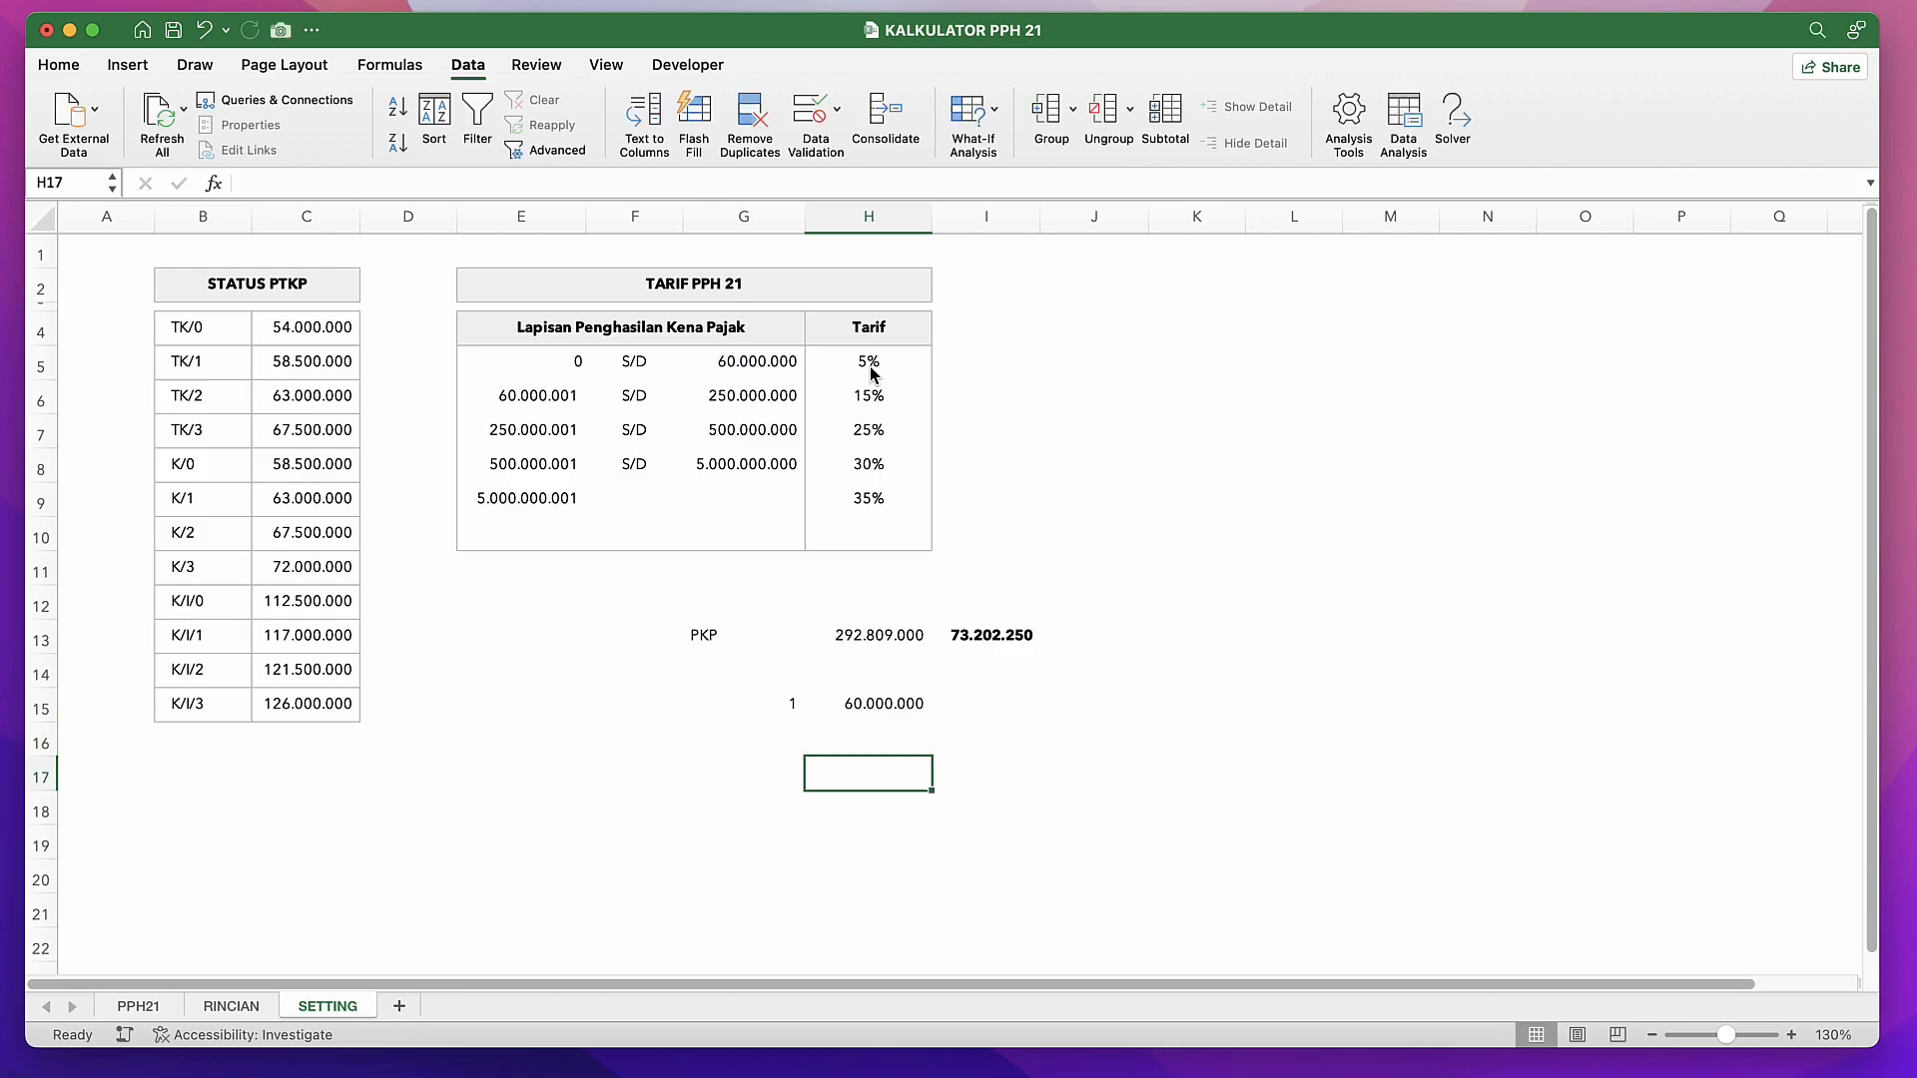
Step: Bring the first bracket's 5% rate into I15 with =H5
{"action": "key", "text": "Right"}
{"action": "key", "text": "Up"}
{"action": "key", "text": "Up"}
{"action": "type", "text": "="}
{"action": "left_click", "coordinate": [871, 373]}
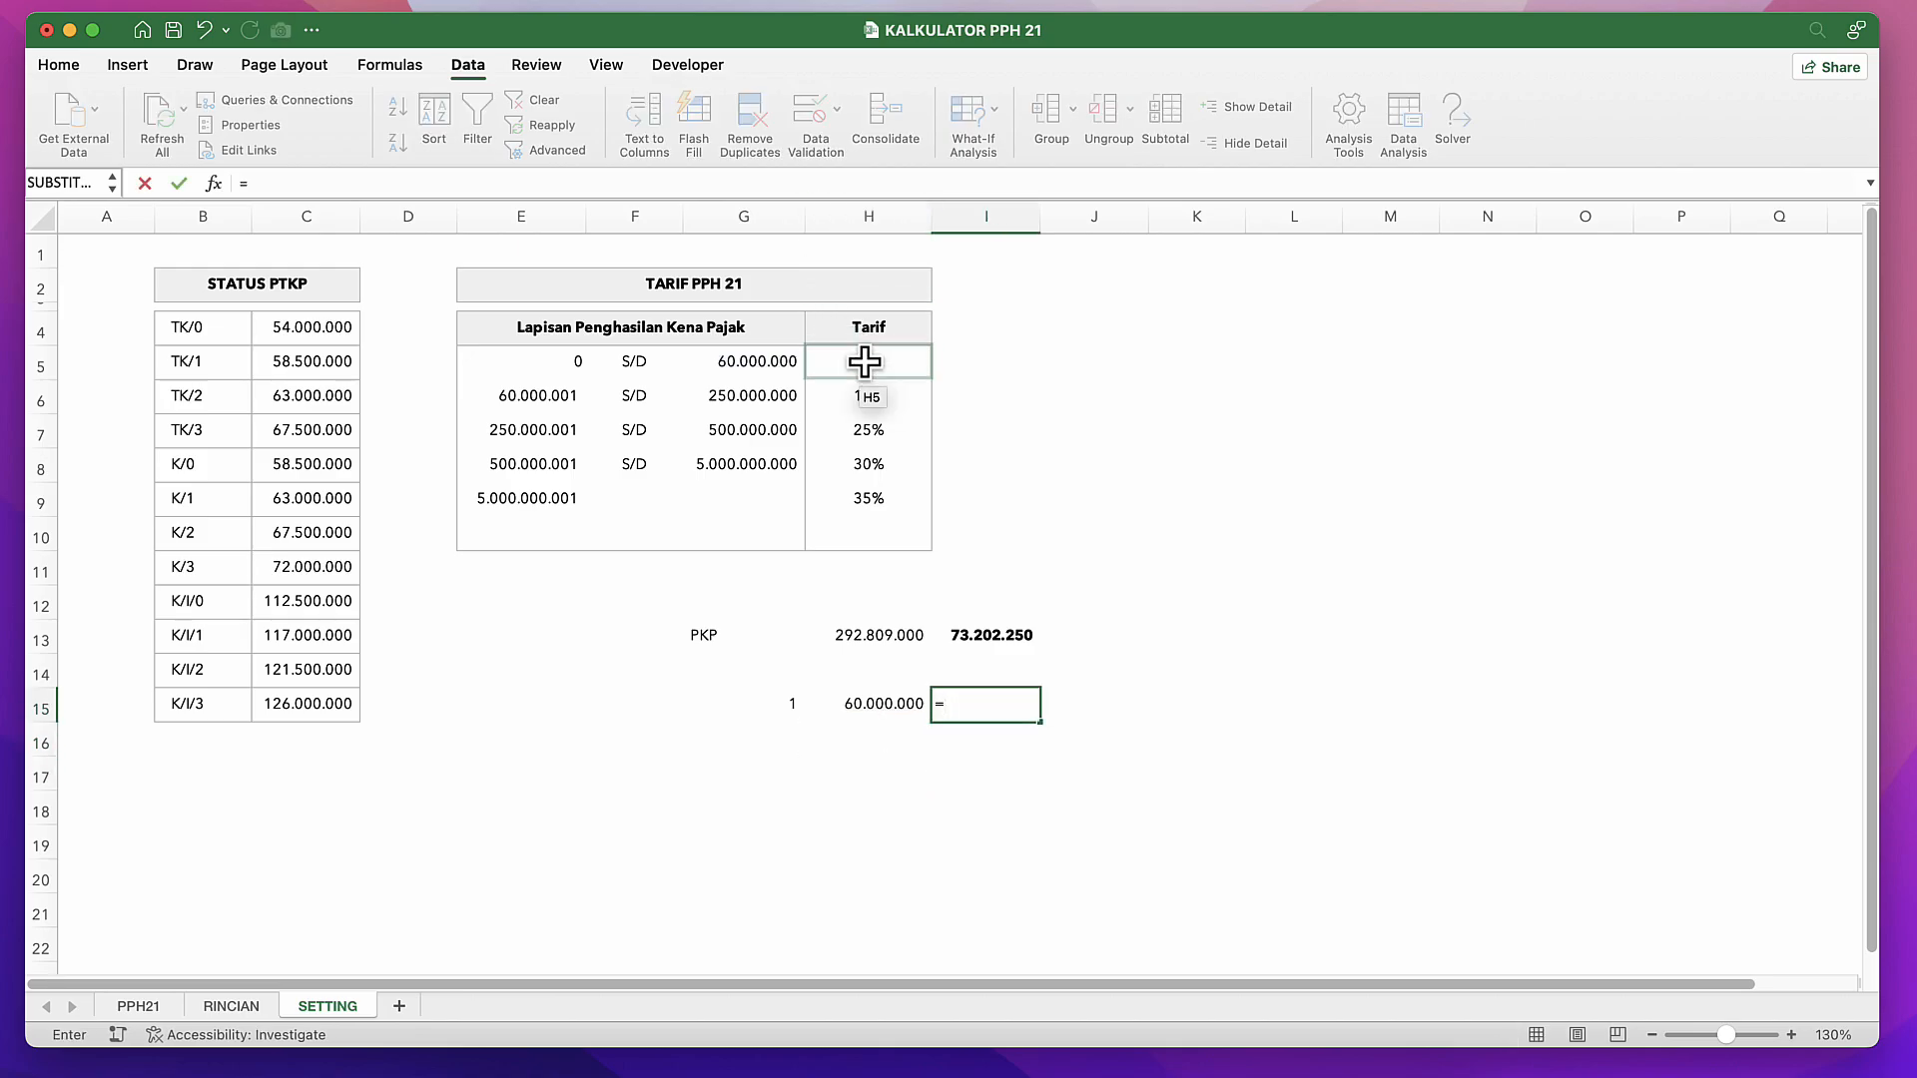
{"action": "key", "text": "Return"}
Step: Calculate the first bracket's tax in J15 with =H15*I15
{"action": "key", "text": "Right"}
{"action": "key", "text": "Up"}
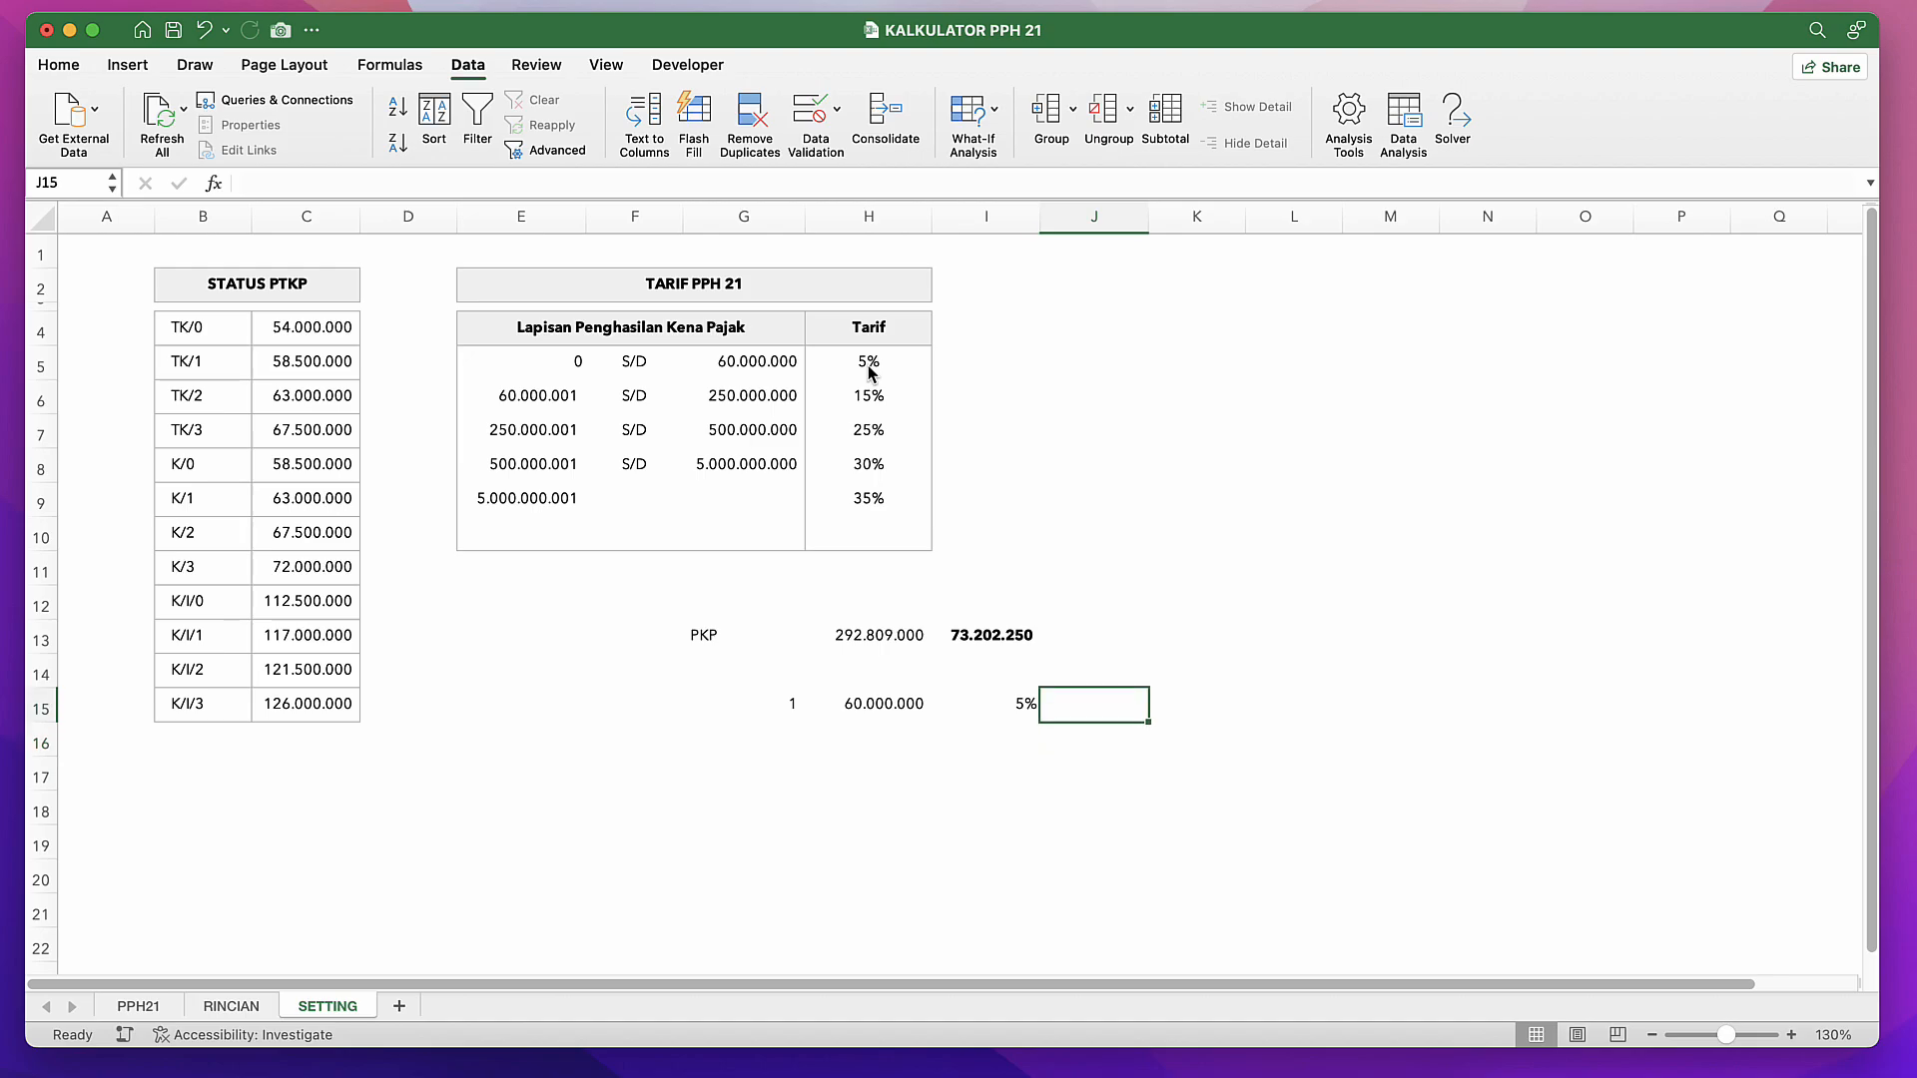
{"action": "type", "text": "="}
{"action": "key", "text": "Left"}
{"action": "key", "text": "Left"}
{"action": "type", "text": "*"}
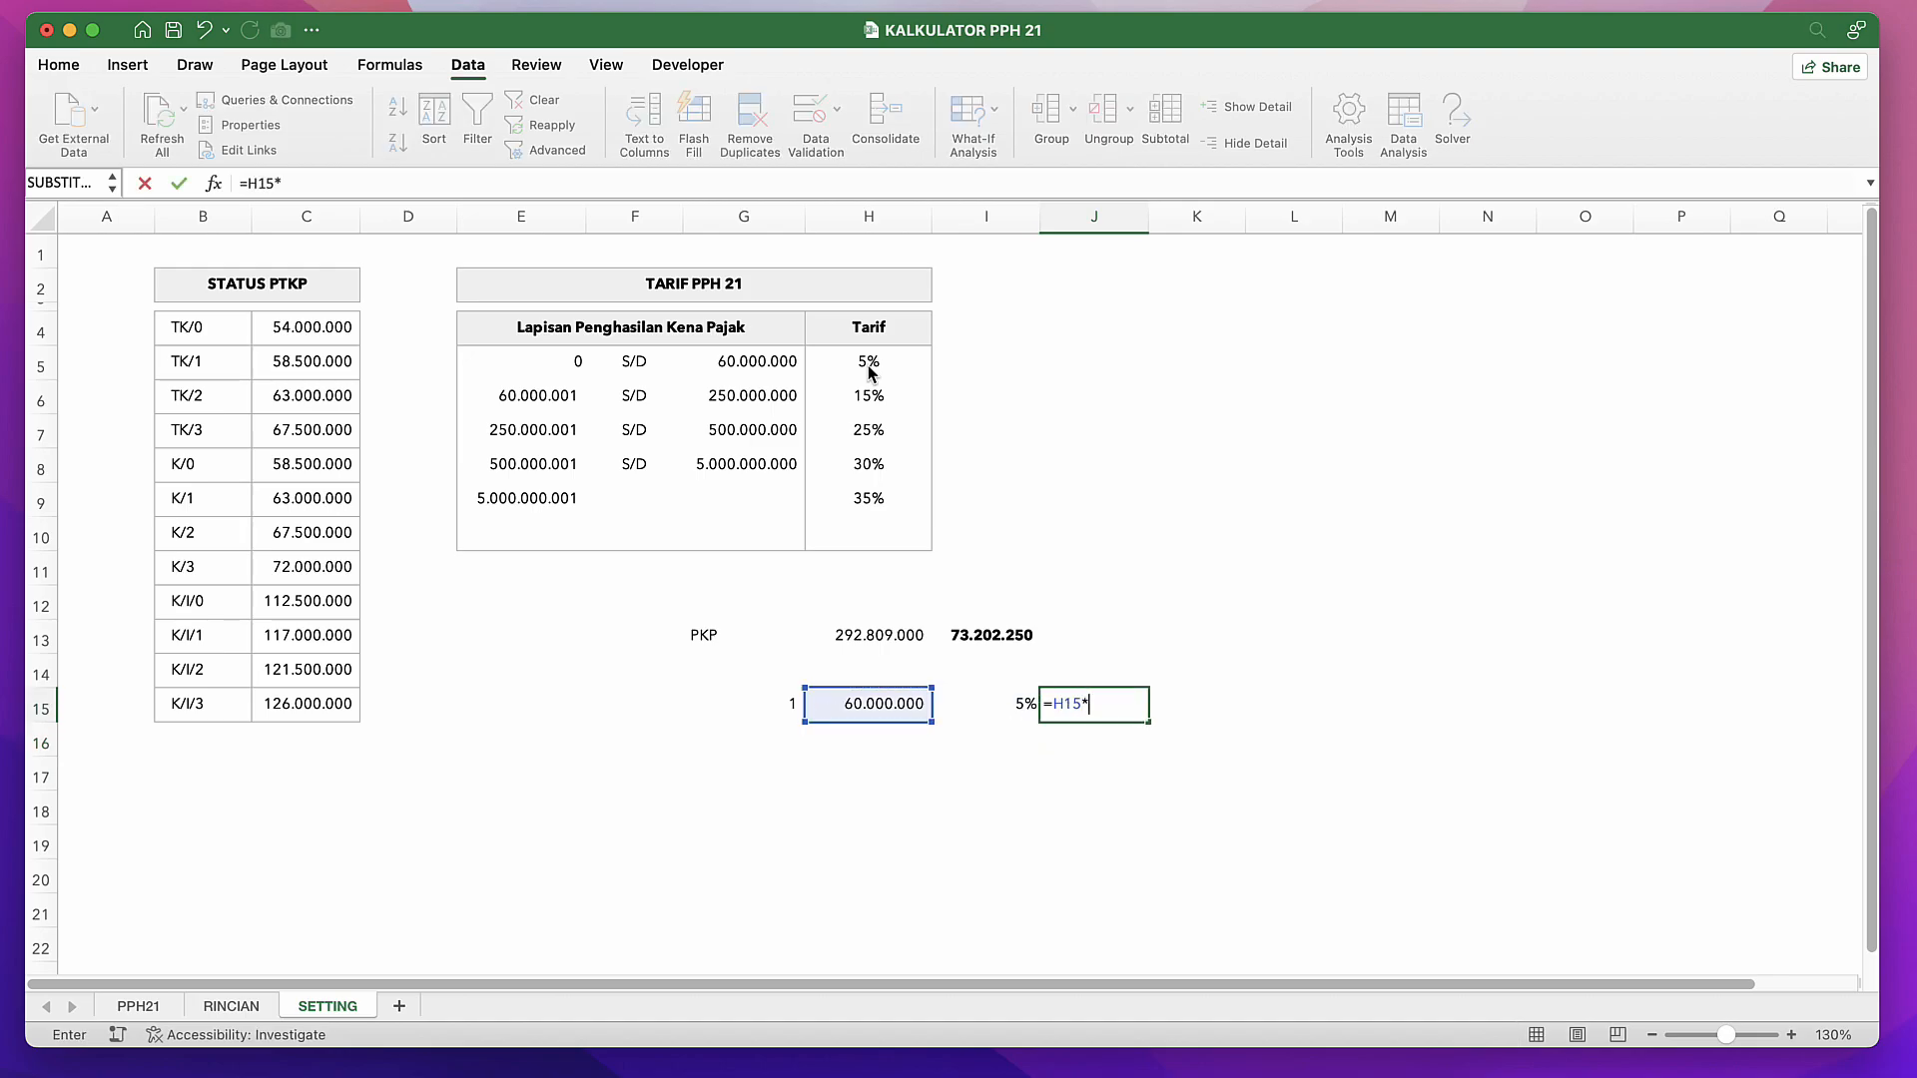
{"action": "key", "text": "Left"}
{"action": "key", "text": "Return"}
{"action": "key", "text": "Up"}
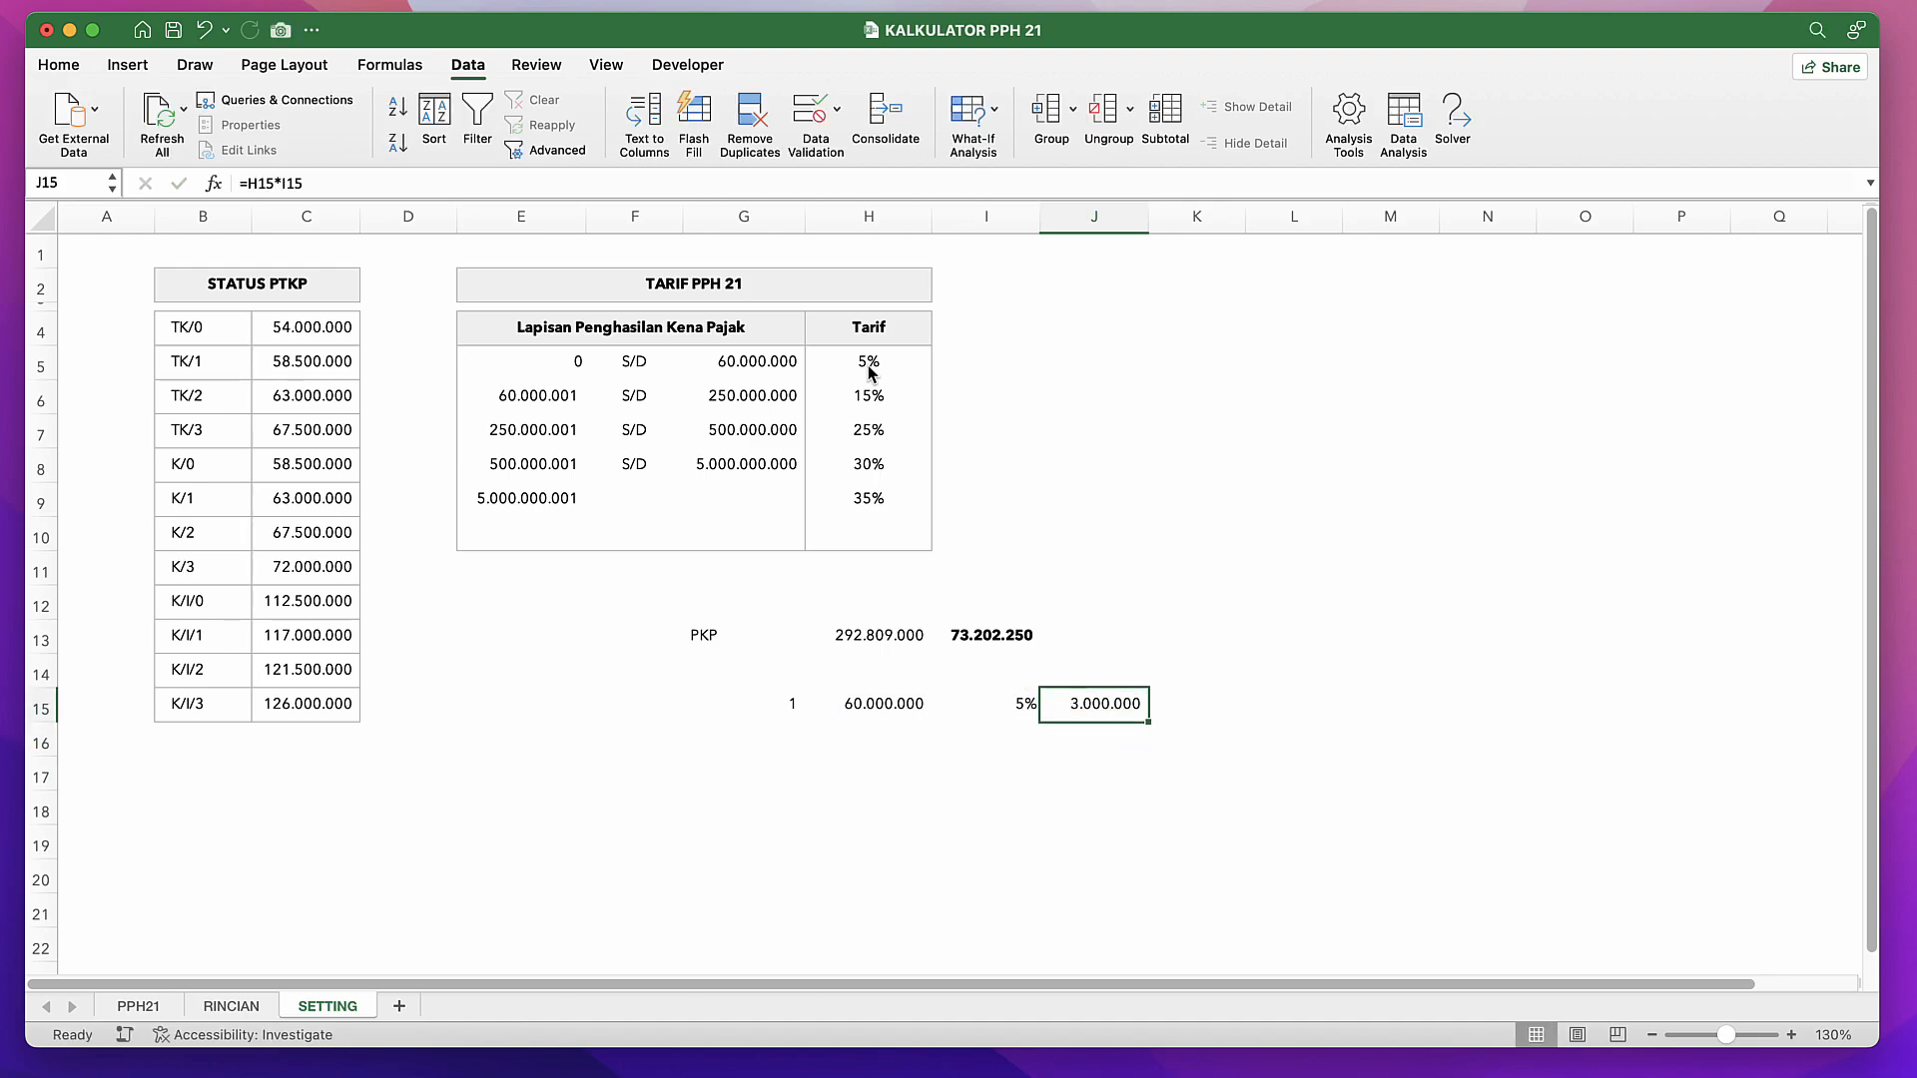
Step: Number the second bracket 2 in G16 and calculate its taxable portion in H16 with =G6-G5
{"action": "left_click", "coordinate": [826, 369]}
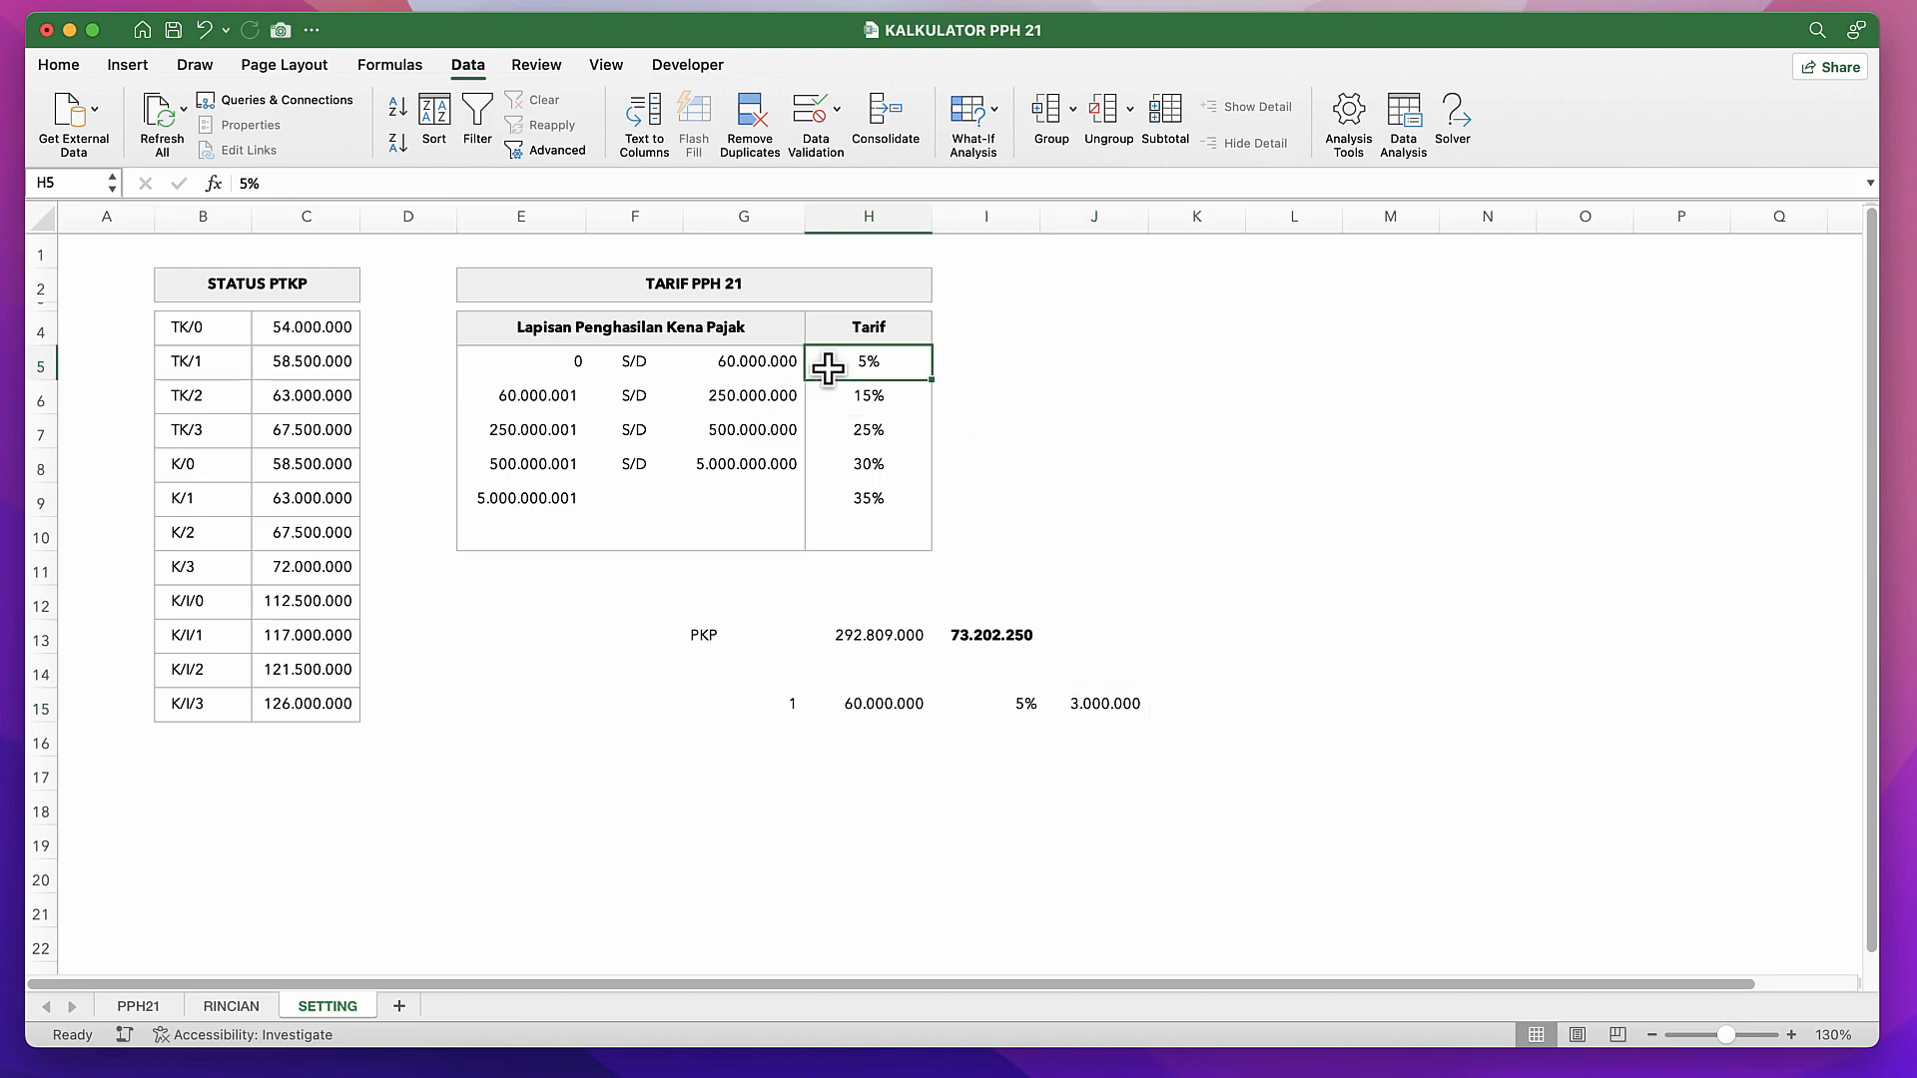
{"action": "left_click", "coordinate": [758, 371]}
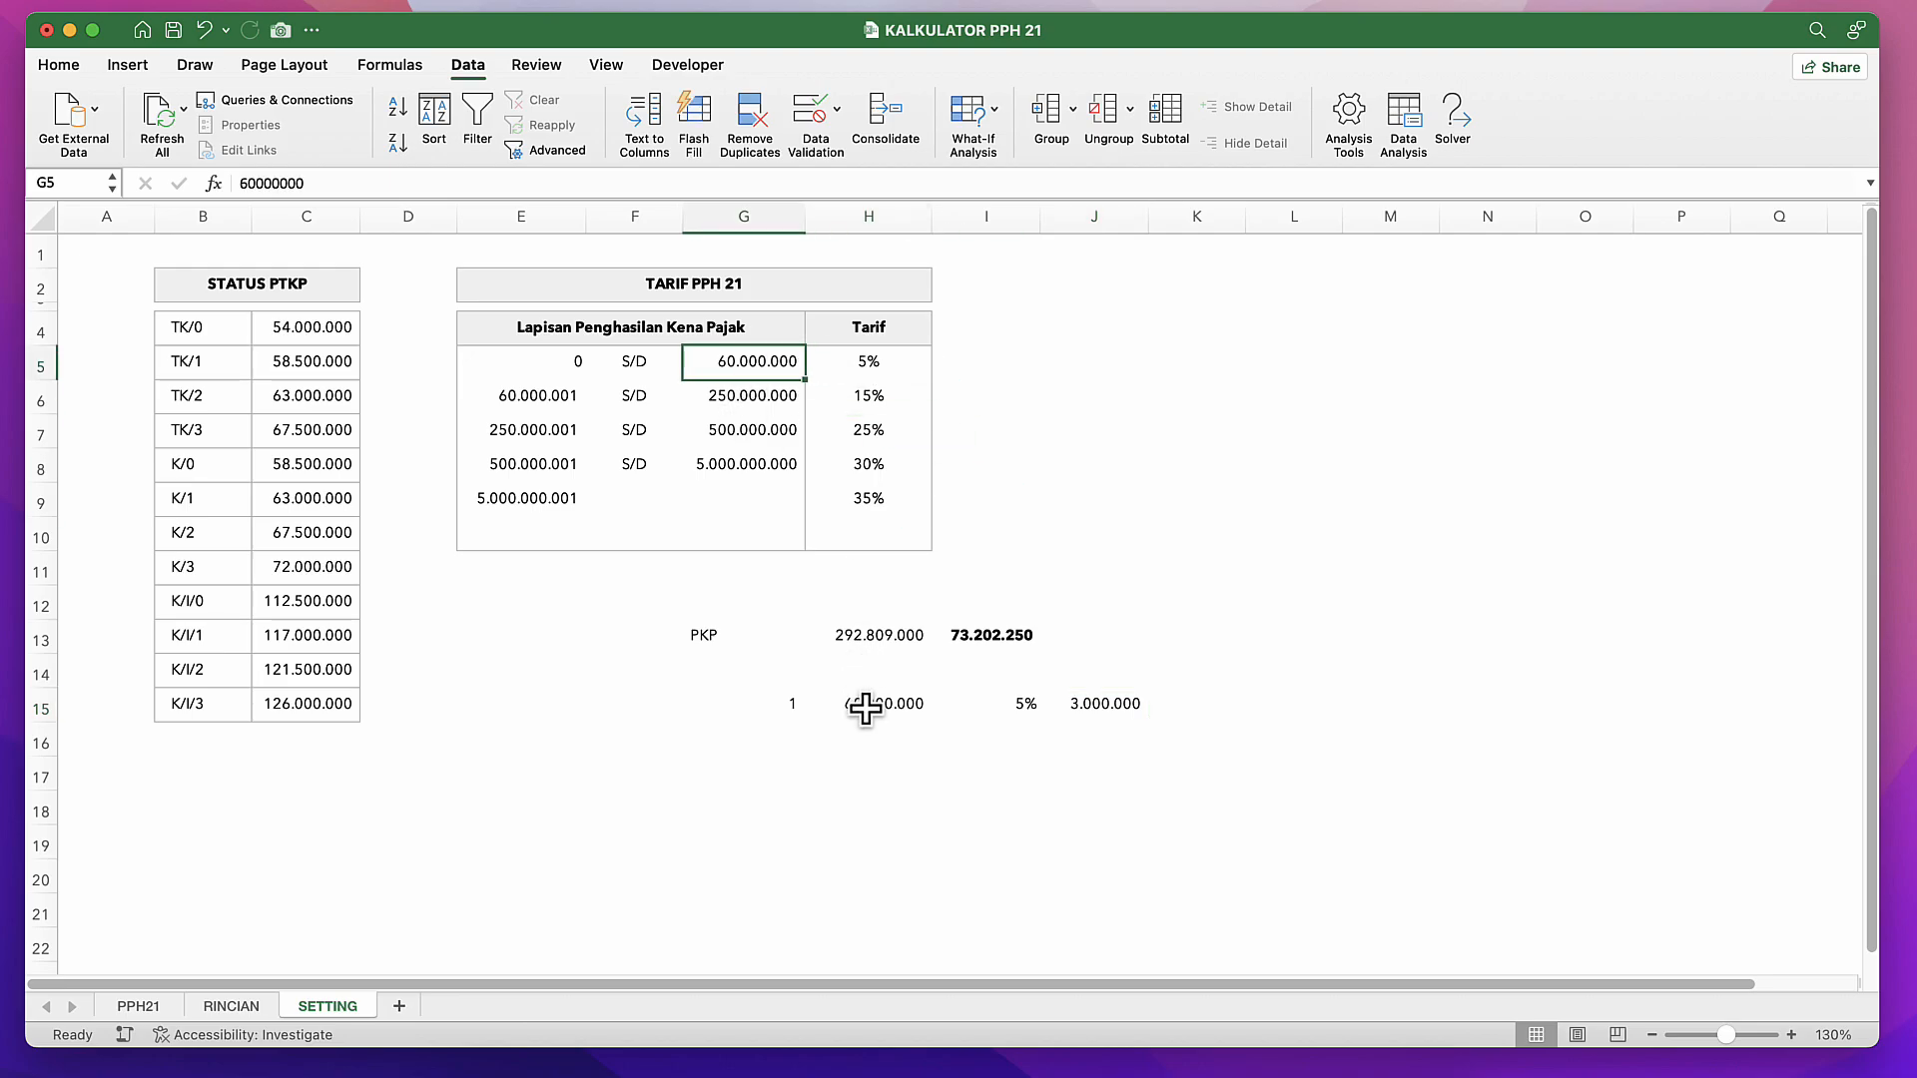
{"action": "left_click", "coordinate": [779, 744]}
{"action": "type", "text": "2"}
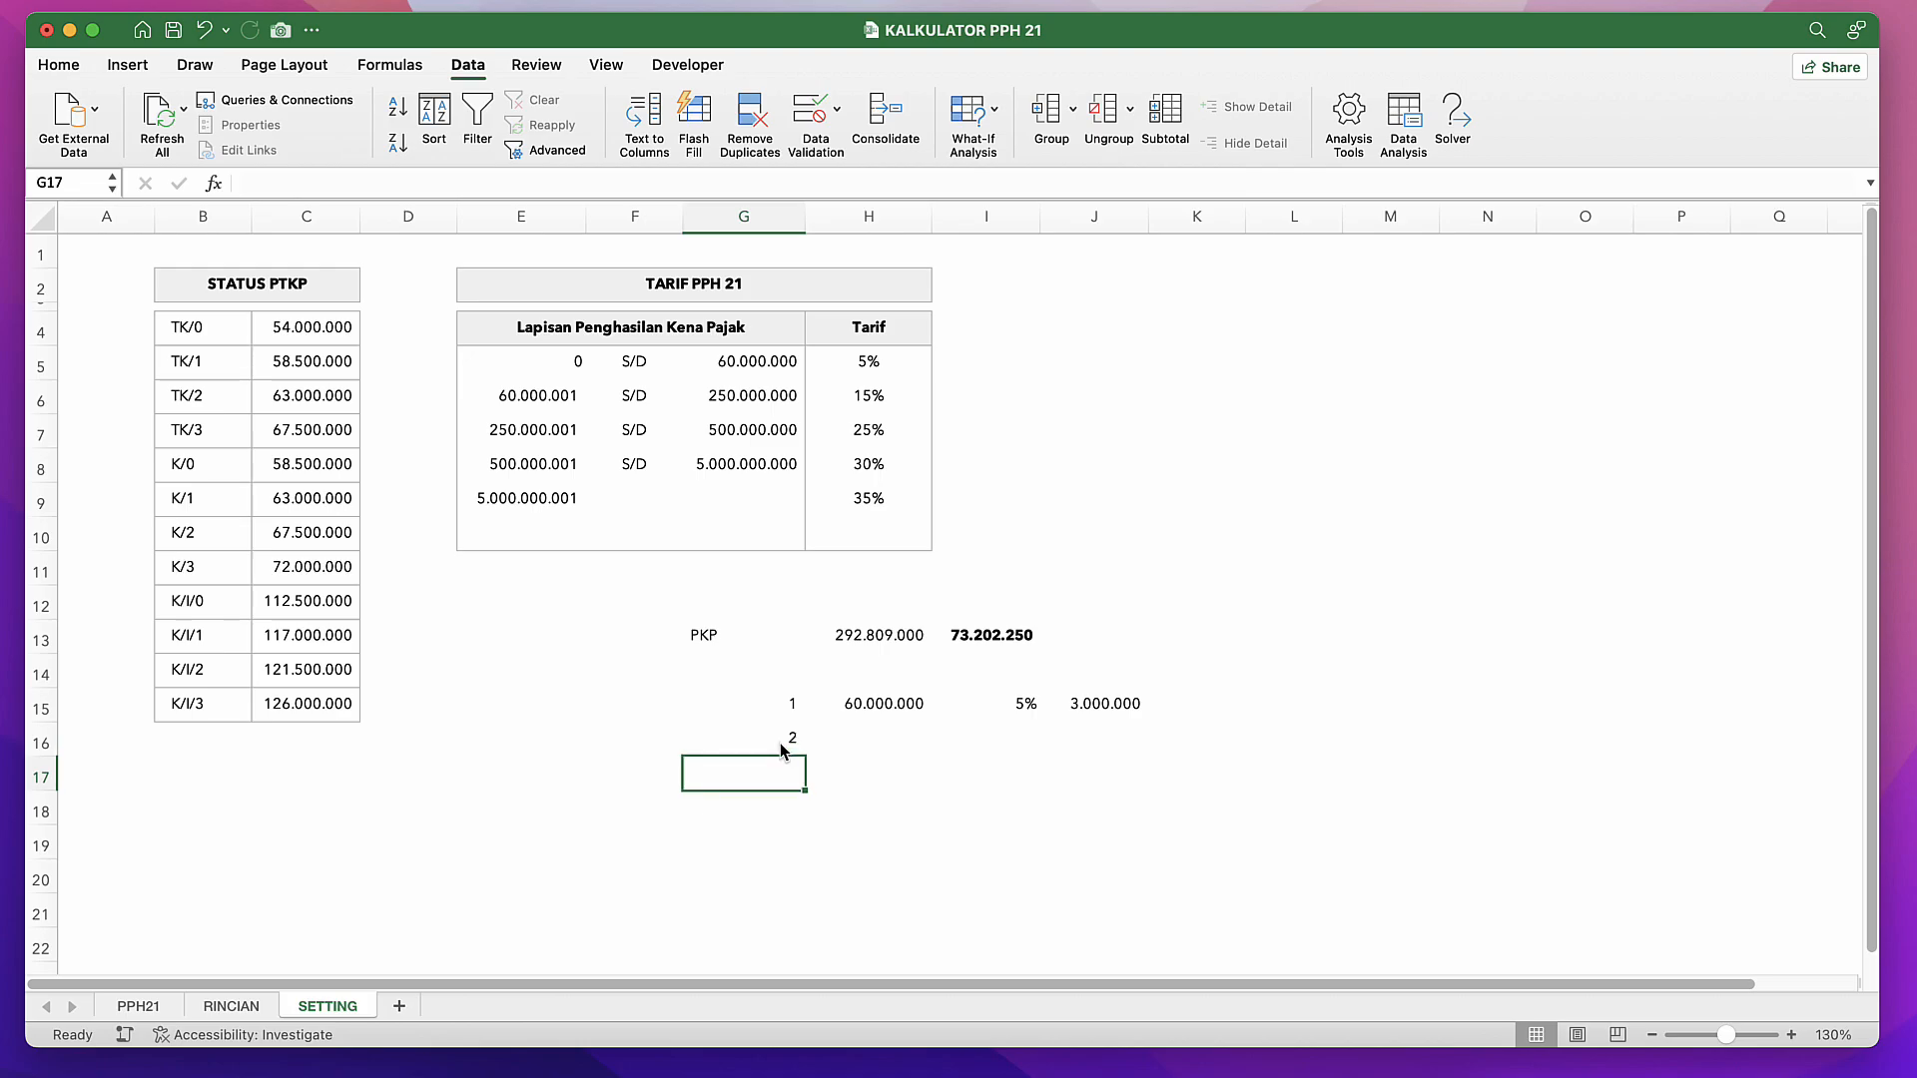
{"action": "key", "text": "Tab"}
{"action": "type", "text": "="}
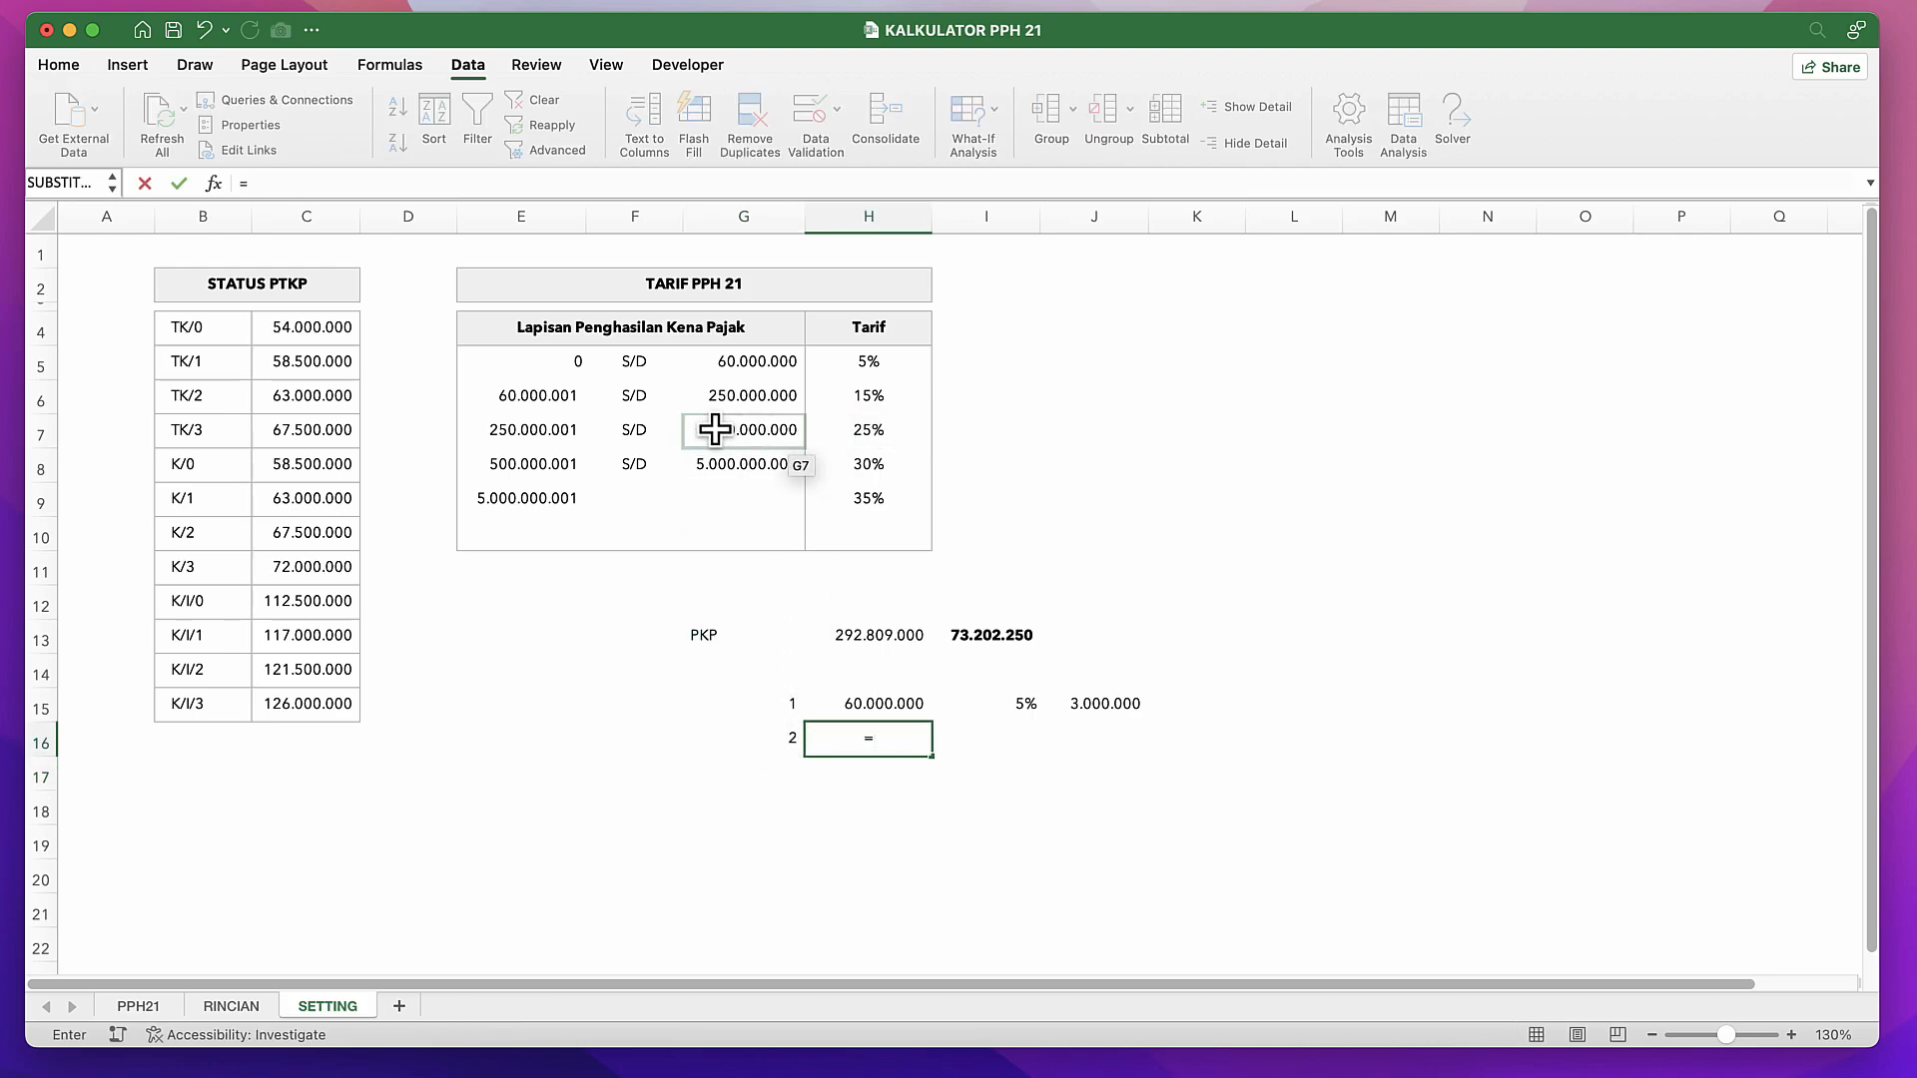
{"action": "left_click", "coordinate": [727, 398]}
{"action": "type", "text": "-"}
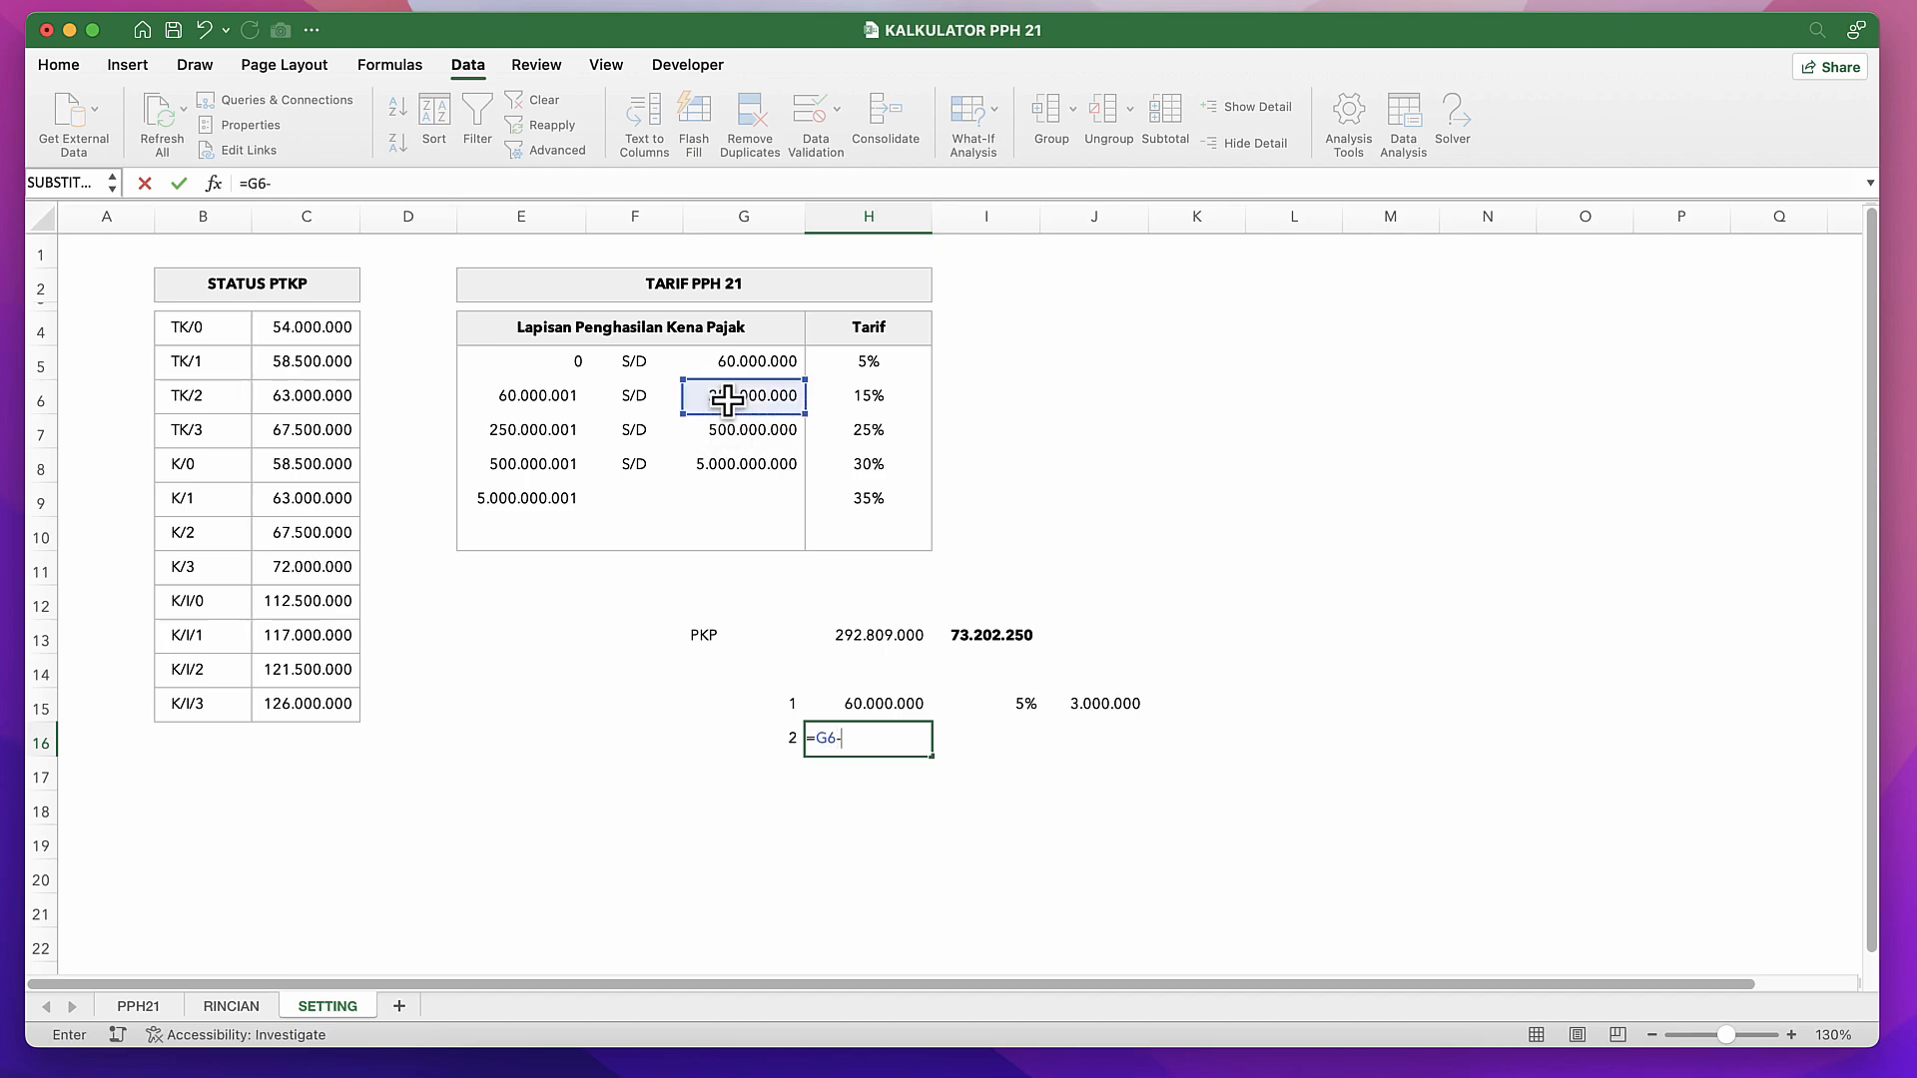
{"action": "left_click", "coordinate": [737, 361]}
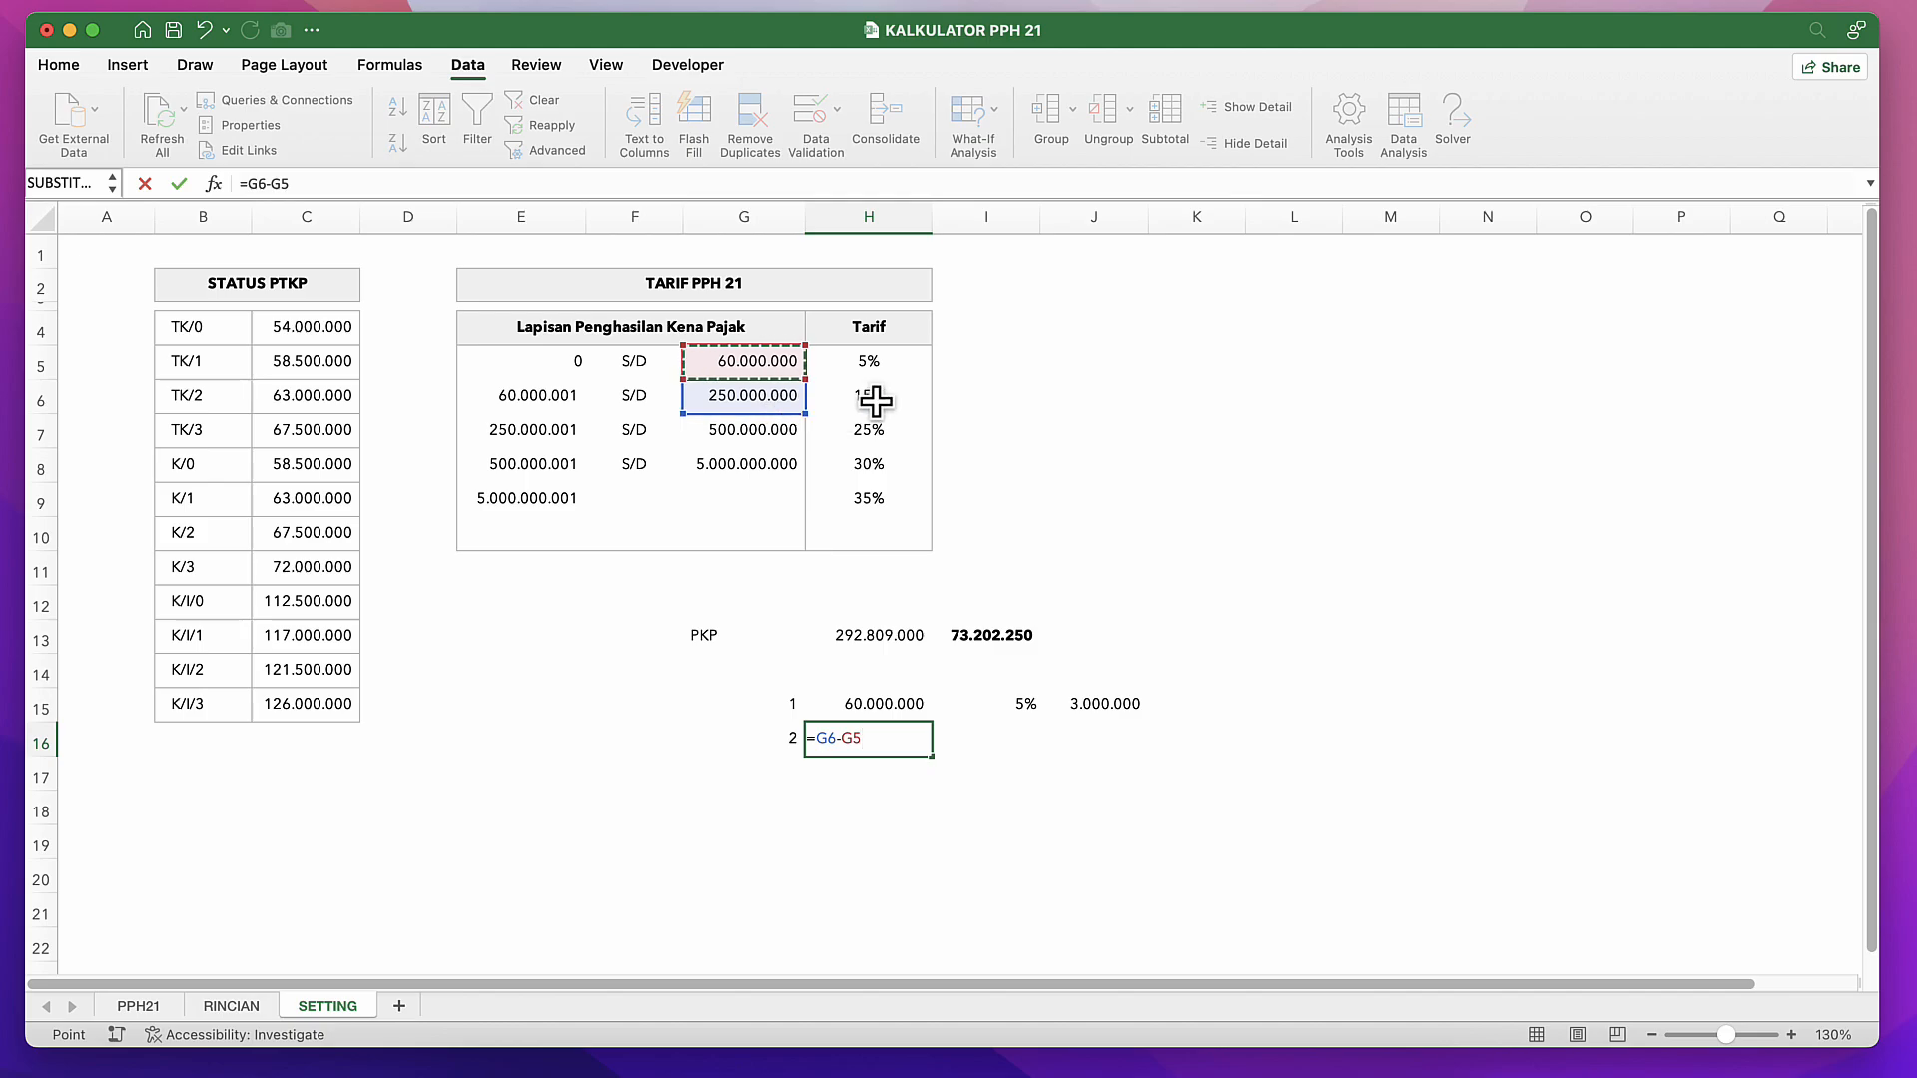
{"action": "key", "text": "Tab"}
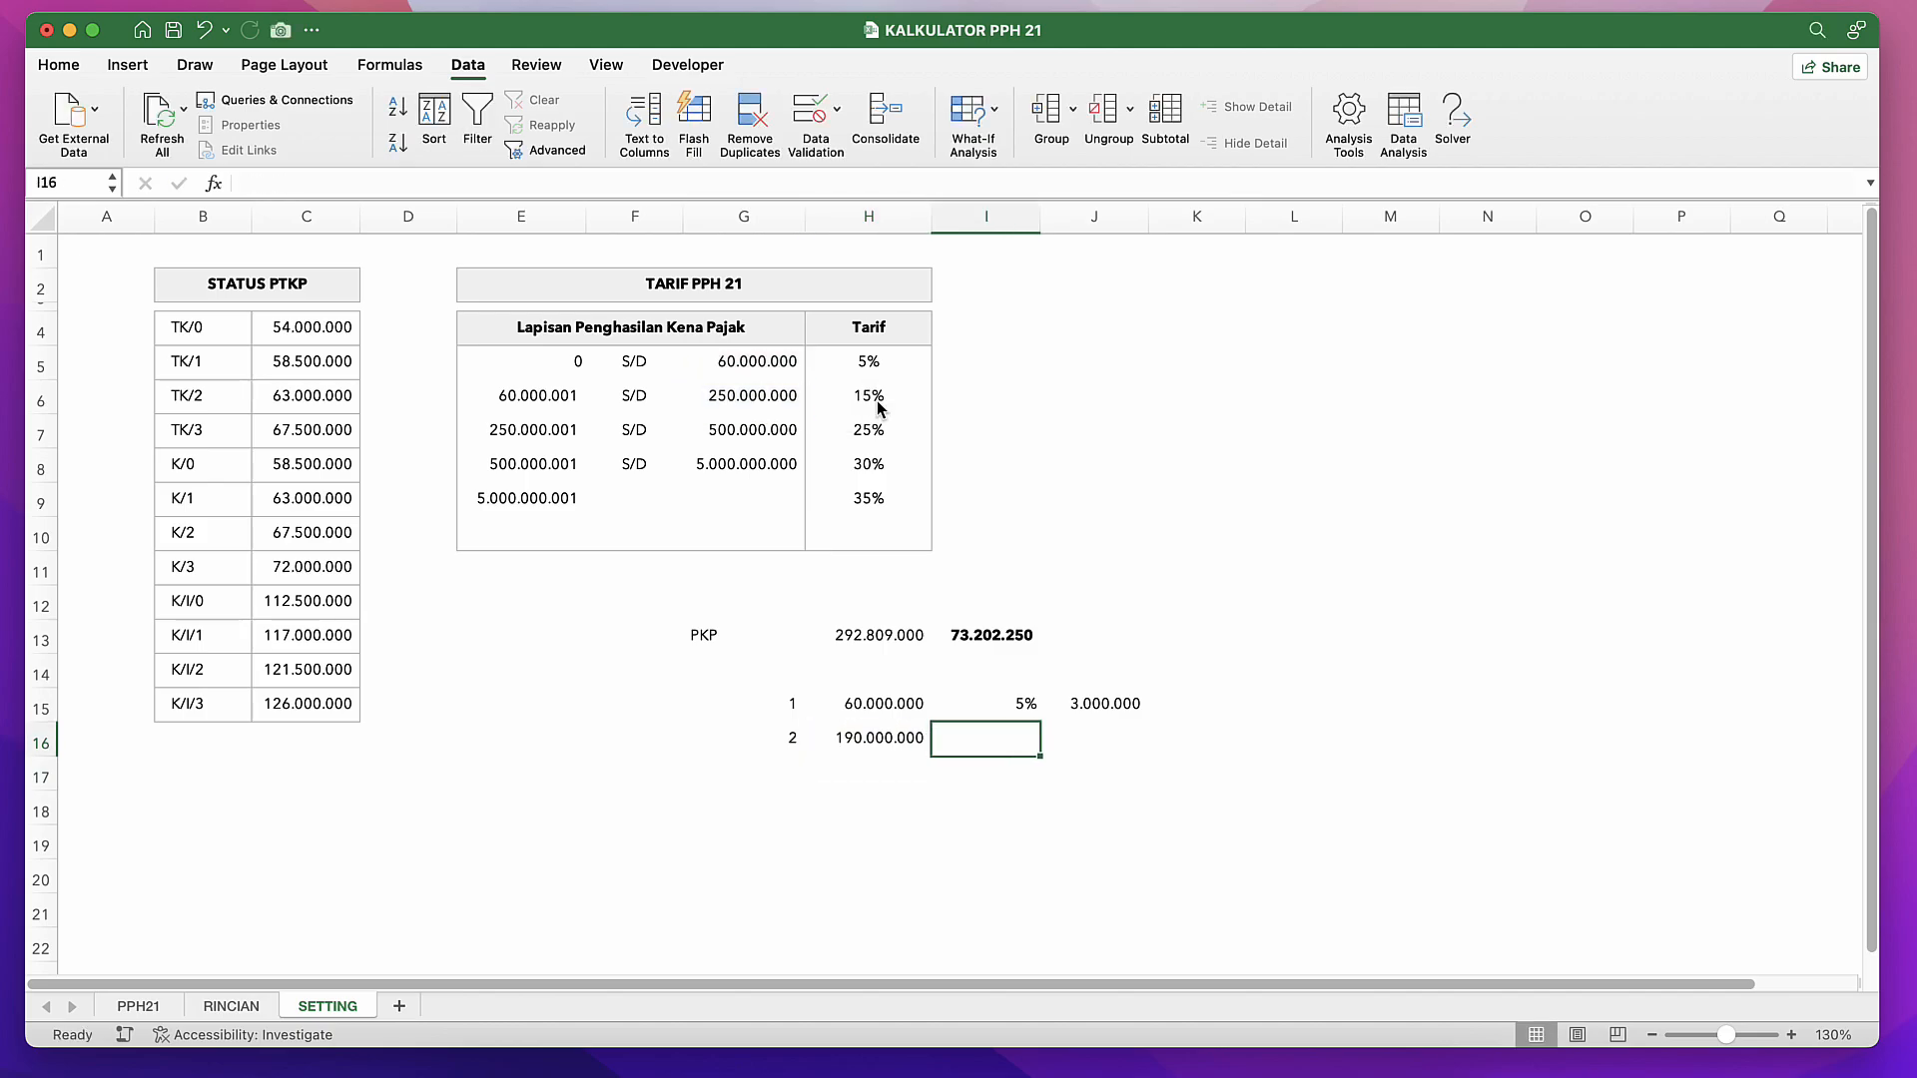
Step: Bring the 15% rate into I16 with =H6 and calculate the second bracket's tax in J16 with =H16*I16
{"action": "type", "text": "="}
{"action": "left_click", "coordinate": [869, 398]}
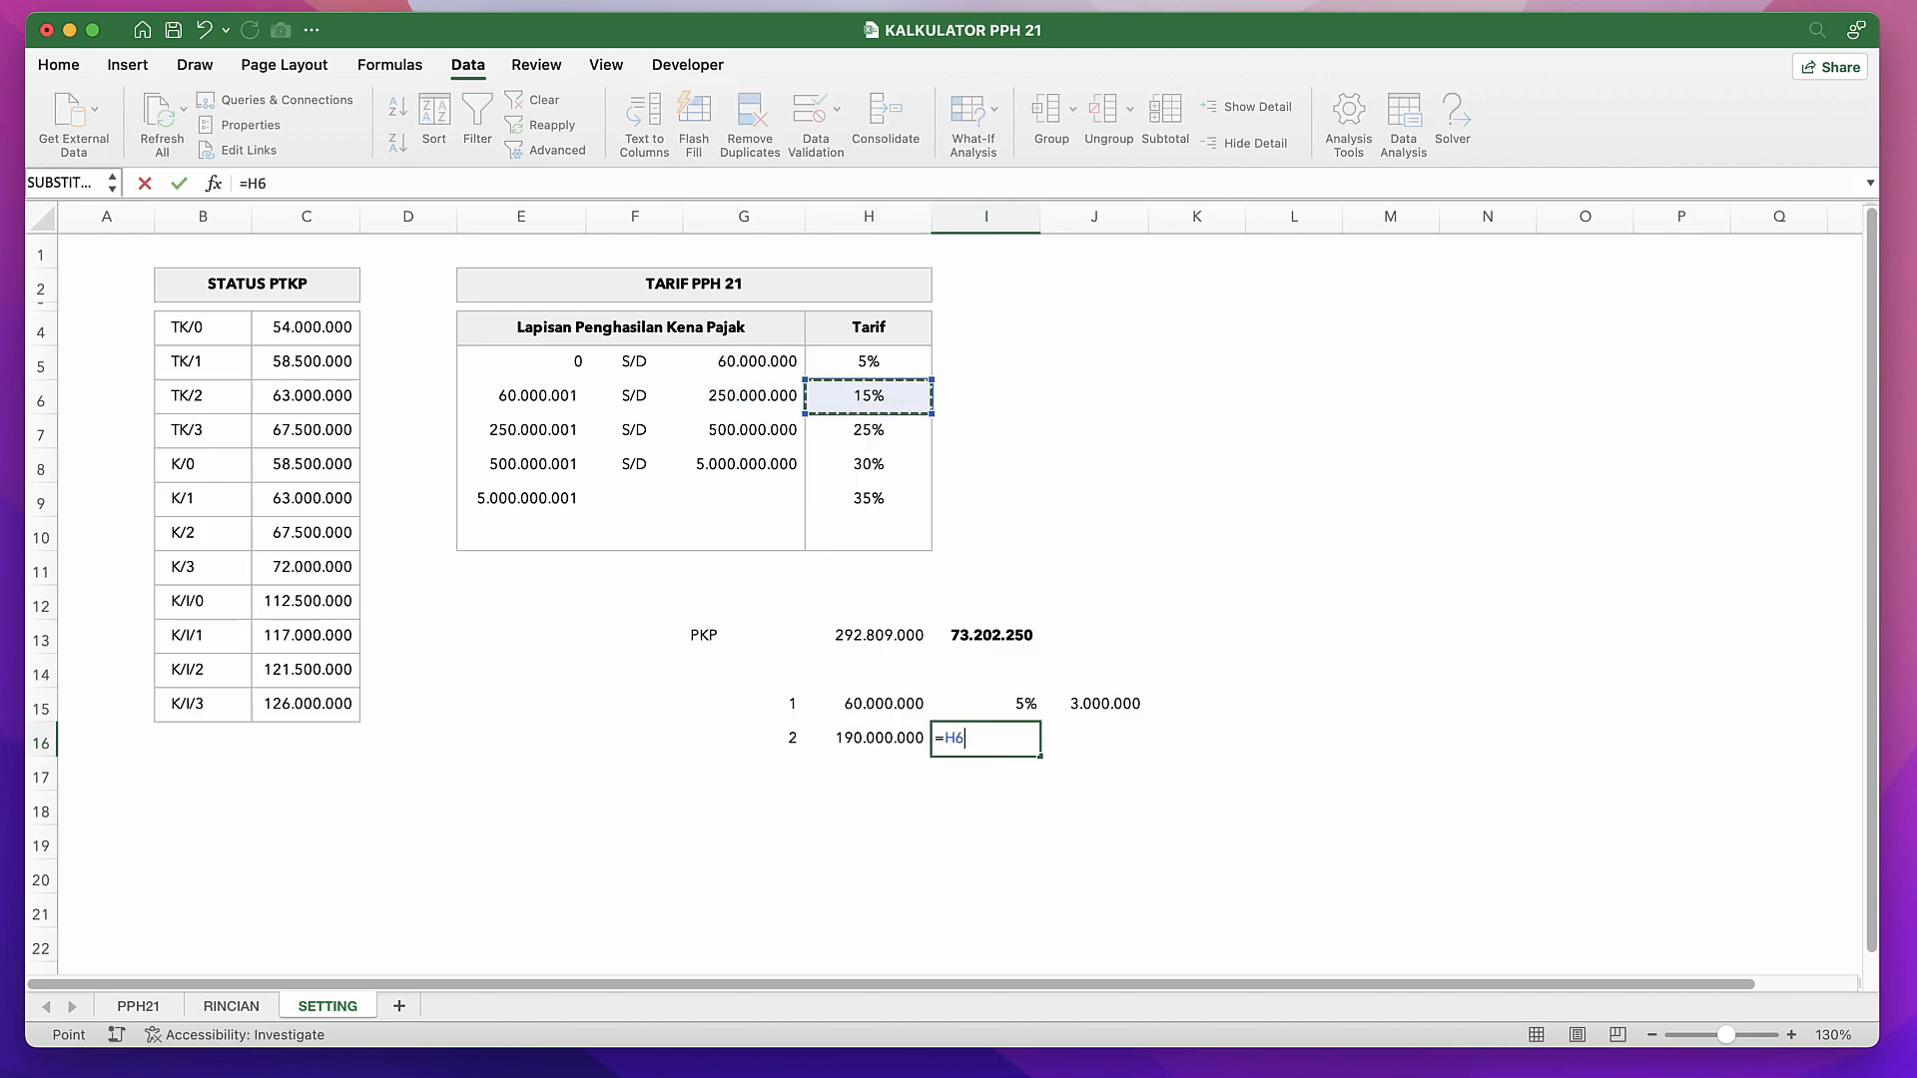
{"action": "key", "text": "ctrl+Return"}
{"action": "key", "text": "Right"}
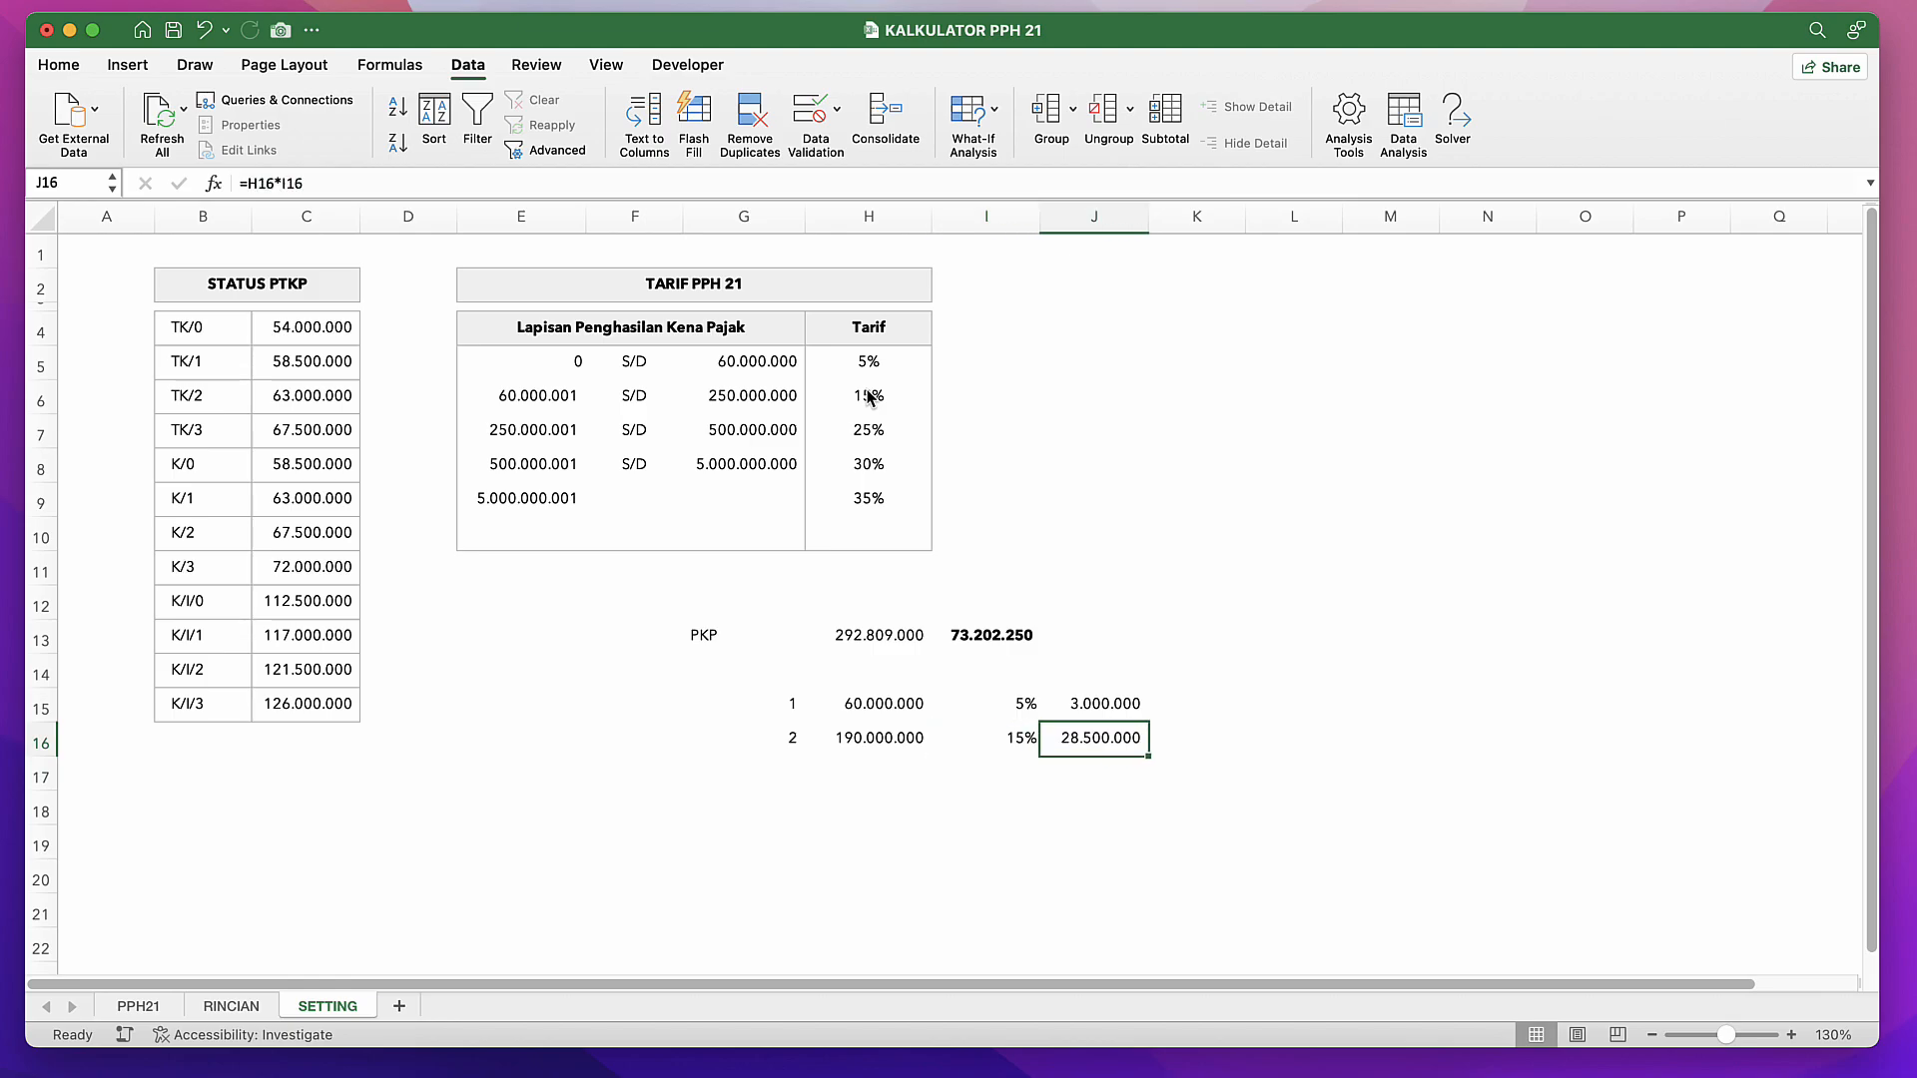
Step: Examine the second bracket's limit and rate against the bracket amounts in H15:H16 and the tax in J15
{"action": "left_click", "coordinate": [927, 736]}
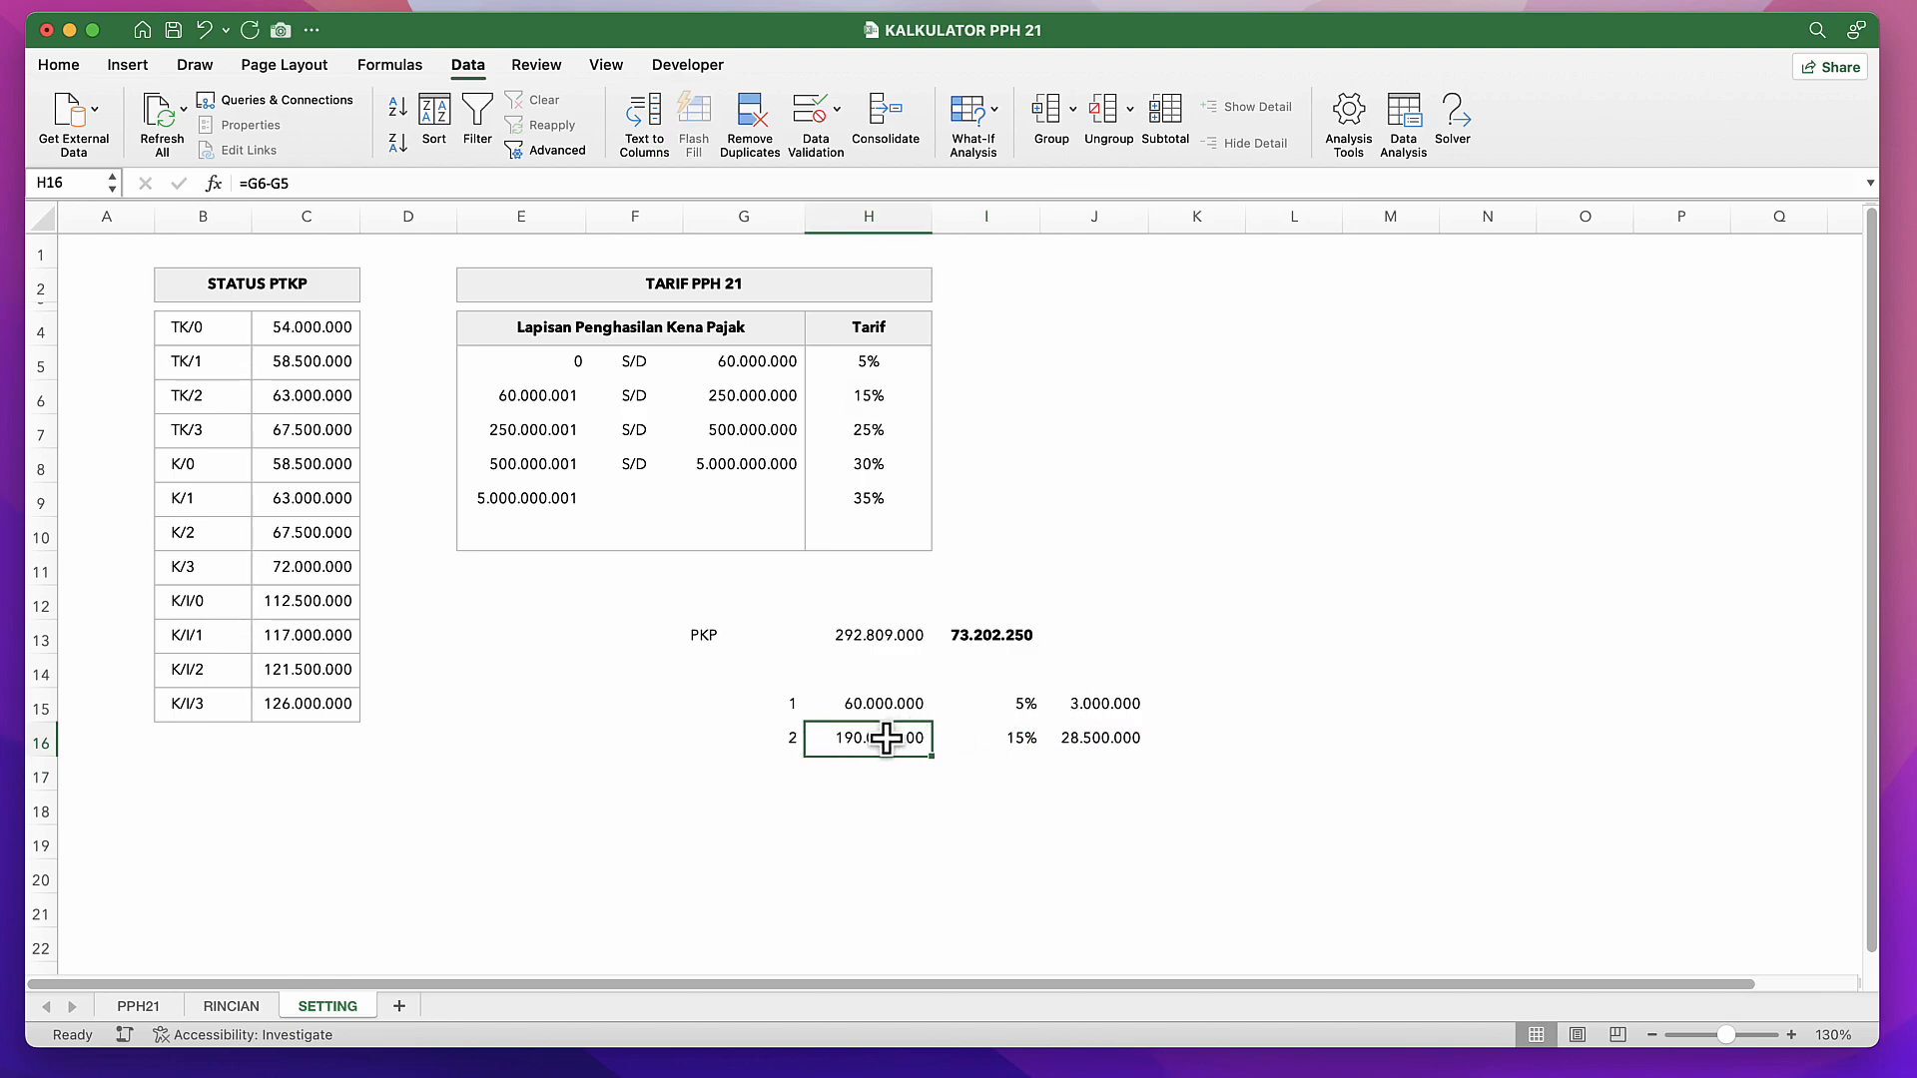
{"action": "left_click", "coordinate": [745, 400]}
{"action": "left_click", "coordinate": [865, 399]}
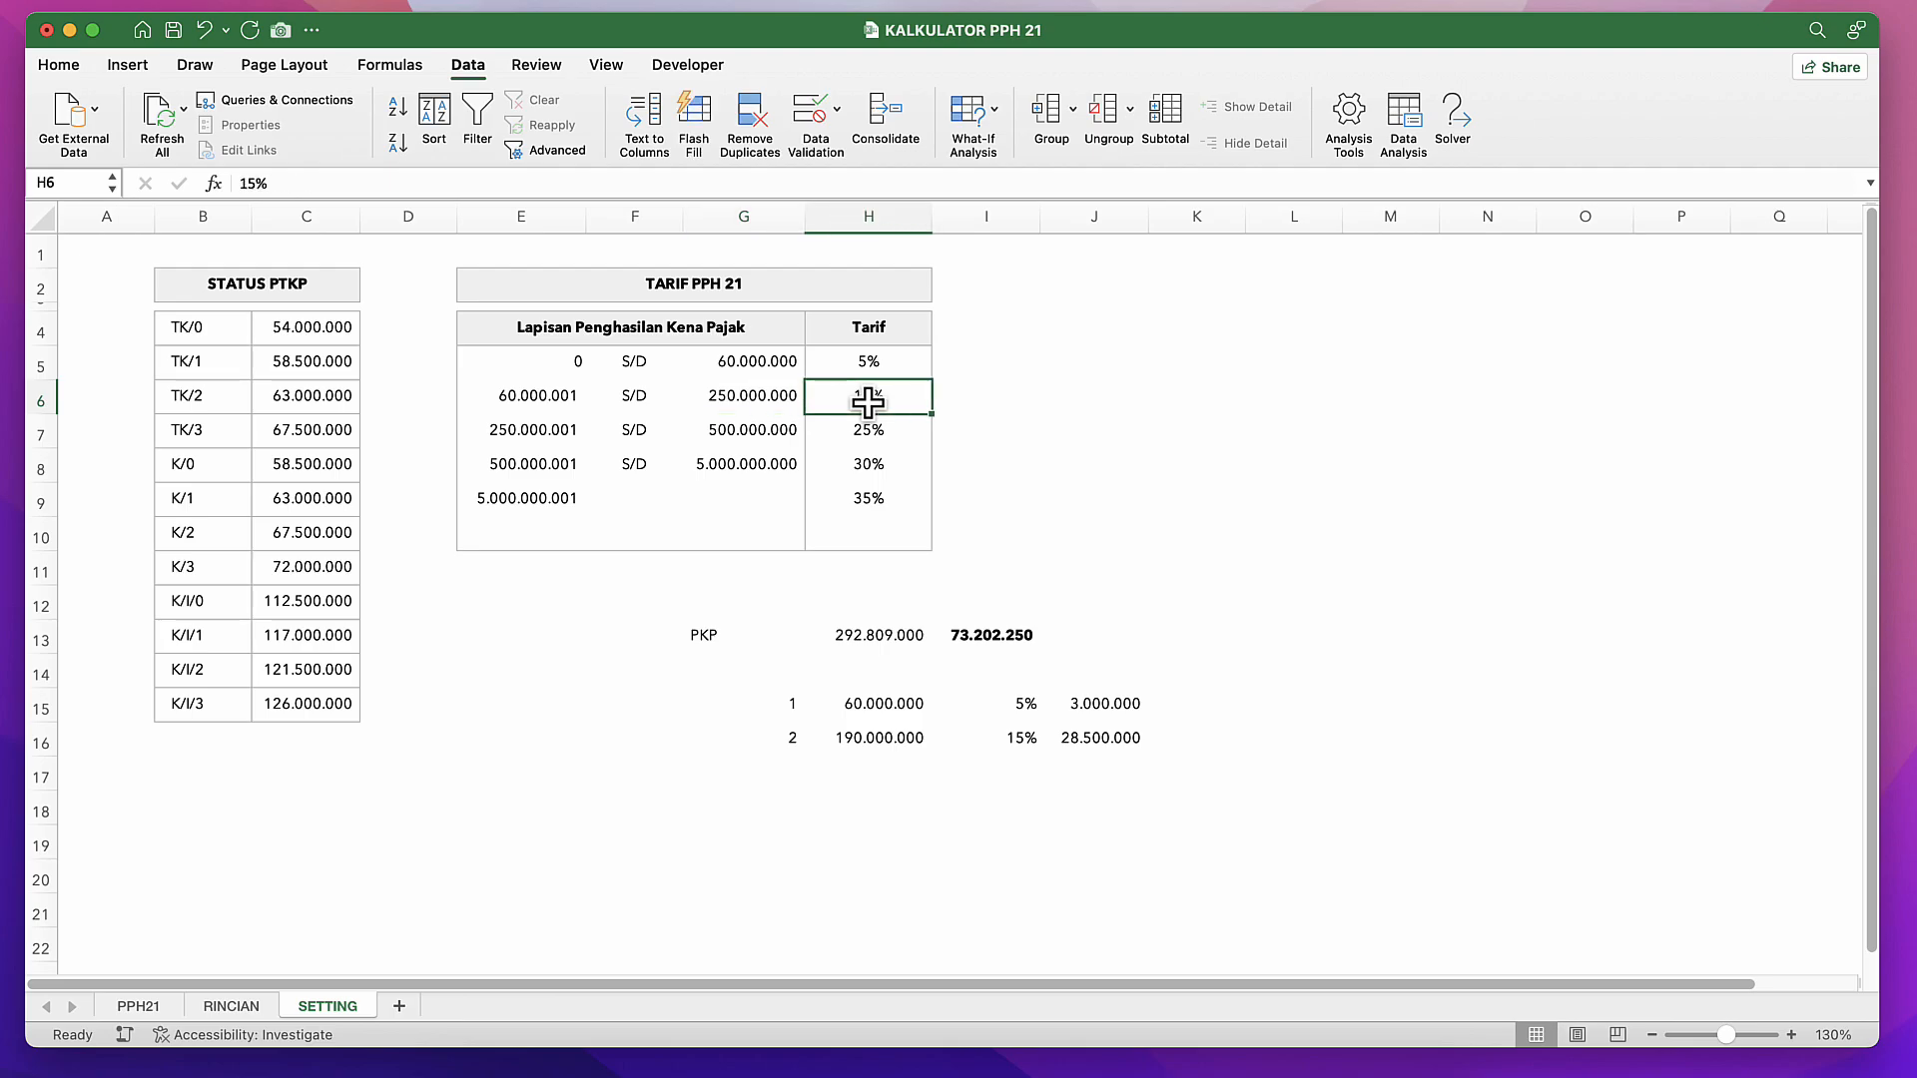
{"action": "left_click", "coordinate": [852, 744]}
{"action": "left_click", "coordinate": [889, 706]}
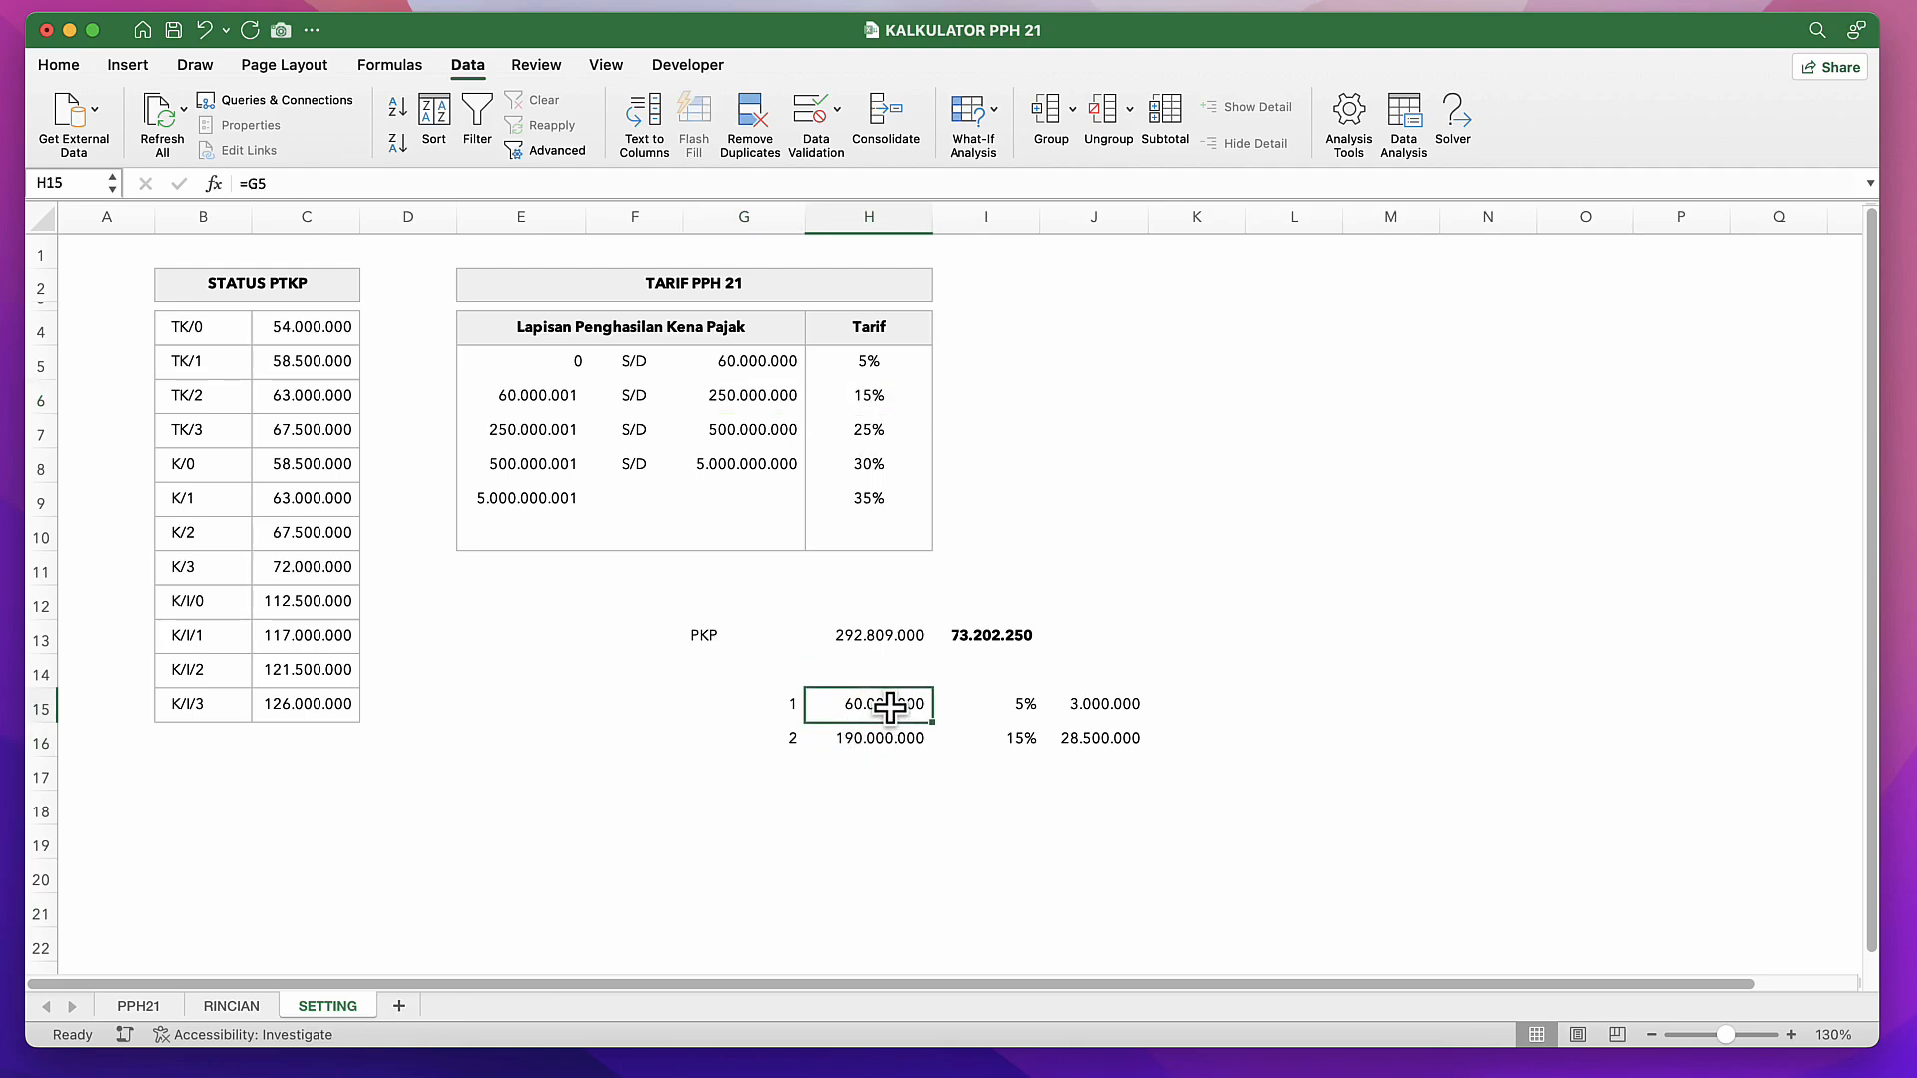
{"action": "left_click", "coordinate": [860, 733]}
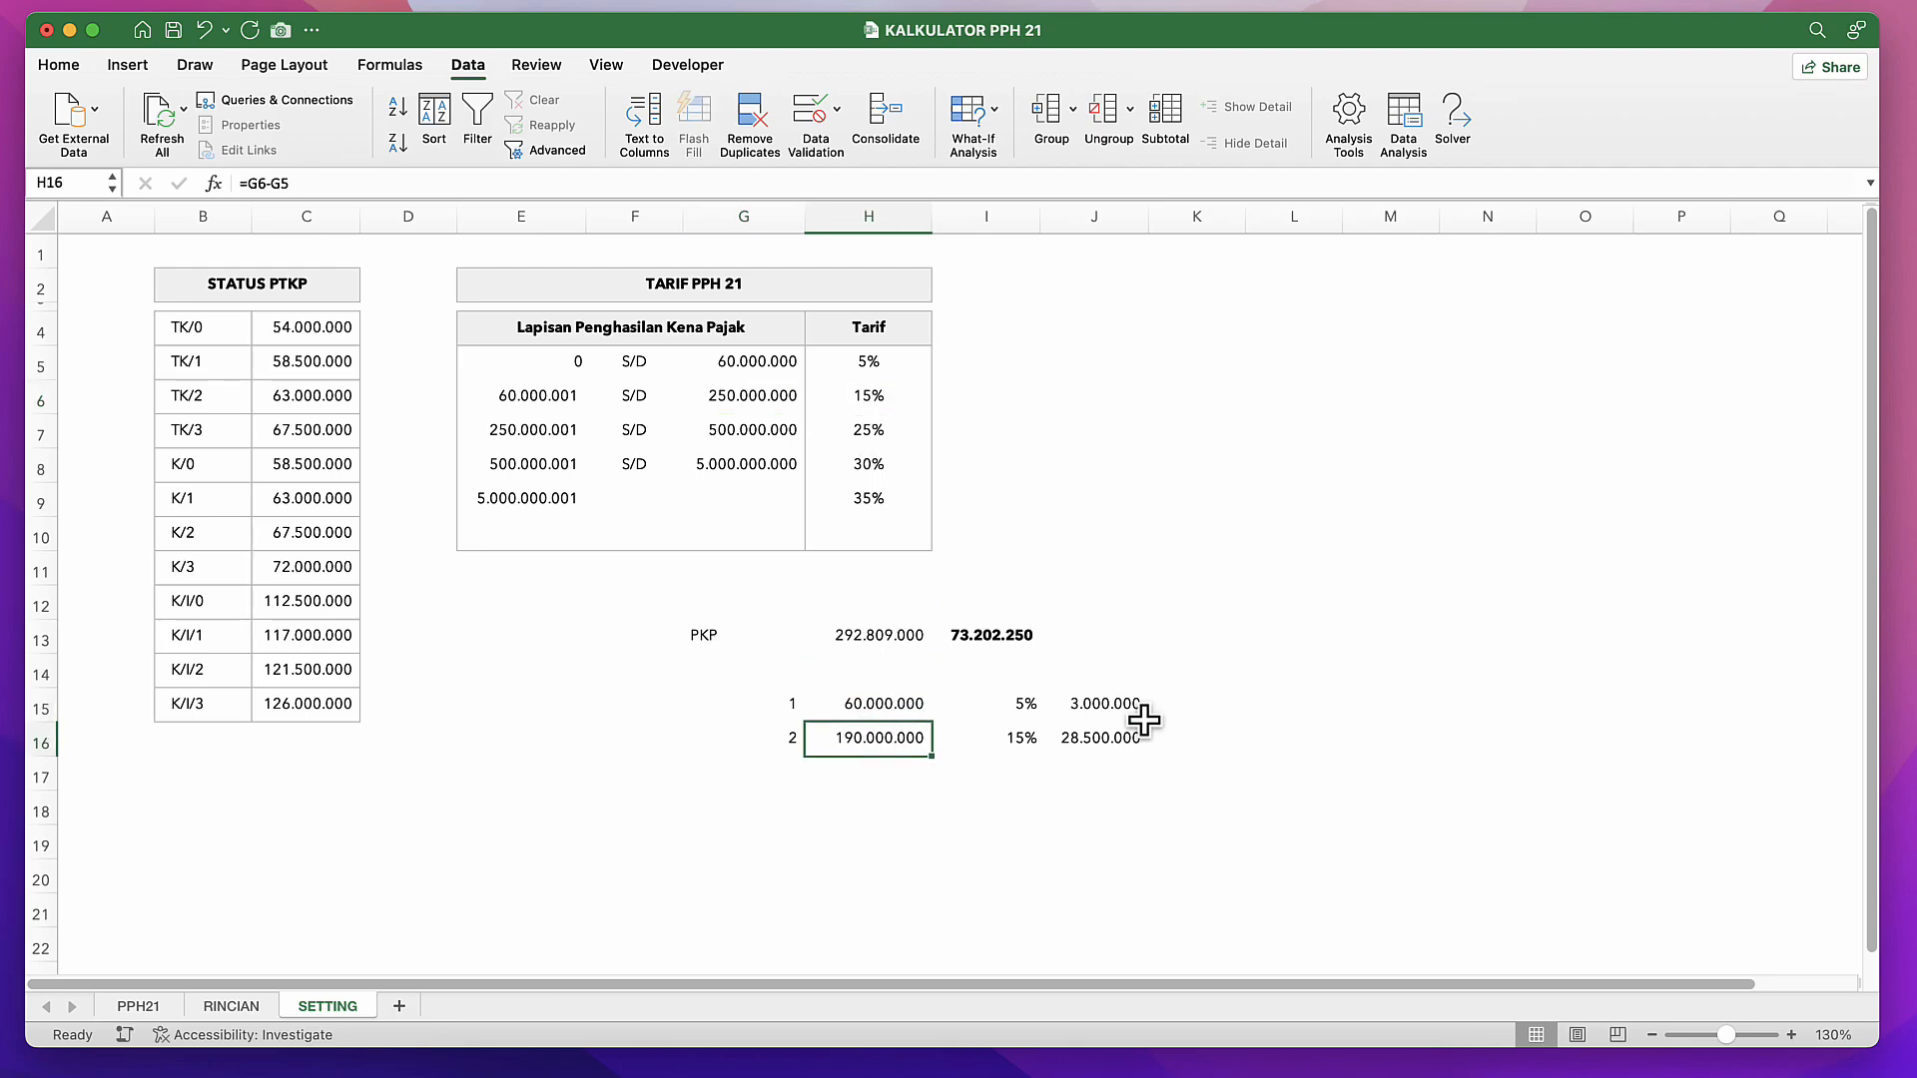
{"action": "left_click", "coordinate": [1138, 711]}
{"action": "left_click", "coordinate": [1236, 705]}
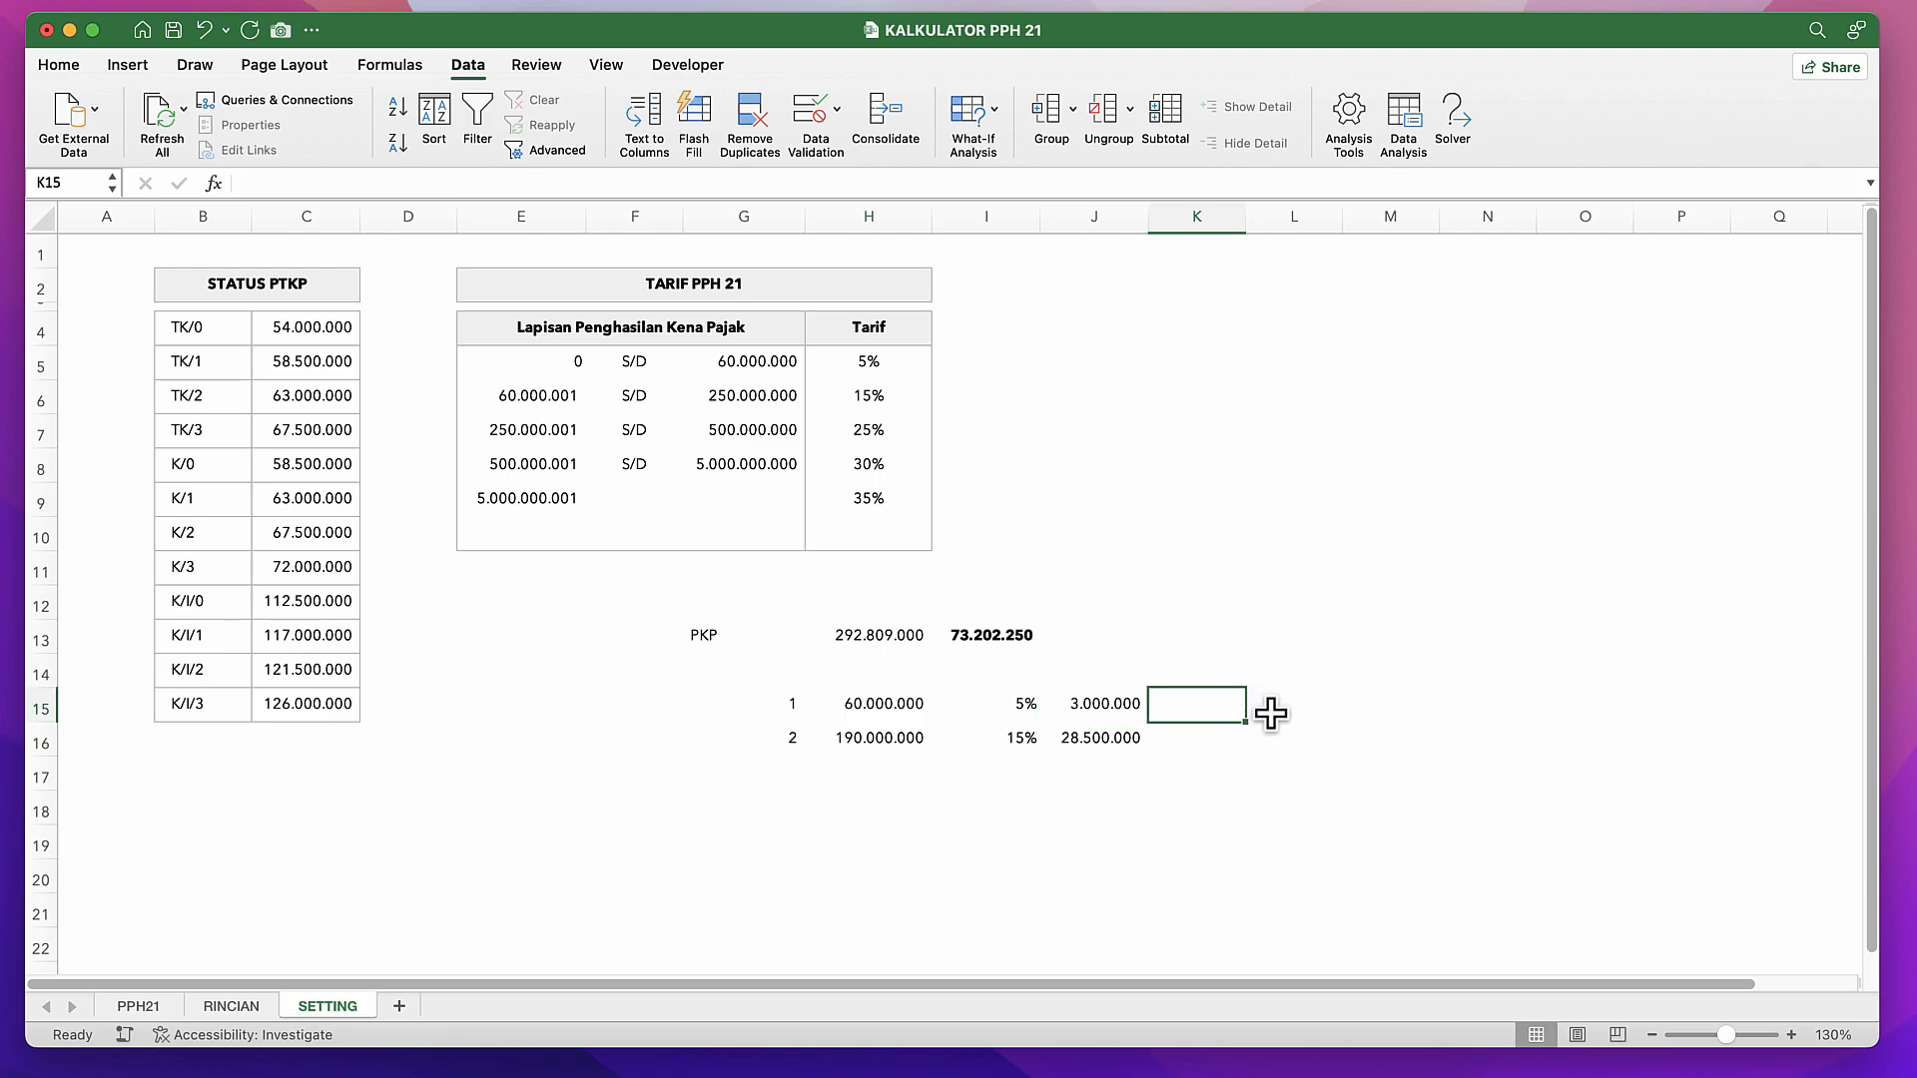
Step: Review the 25% and 15% bracket limits and rates, and check the combined amount of H15:H16
{"action": "left_click", "coordinate": [758, 428]}
{"action": "left_click", "coordinate": [851, 429]}
{"action": "left_click", "coordinate": [734, 425]}
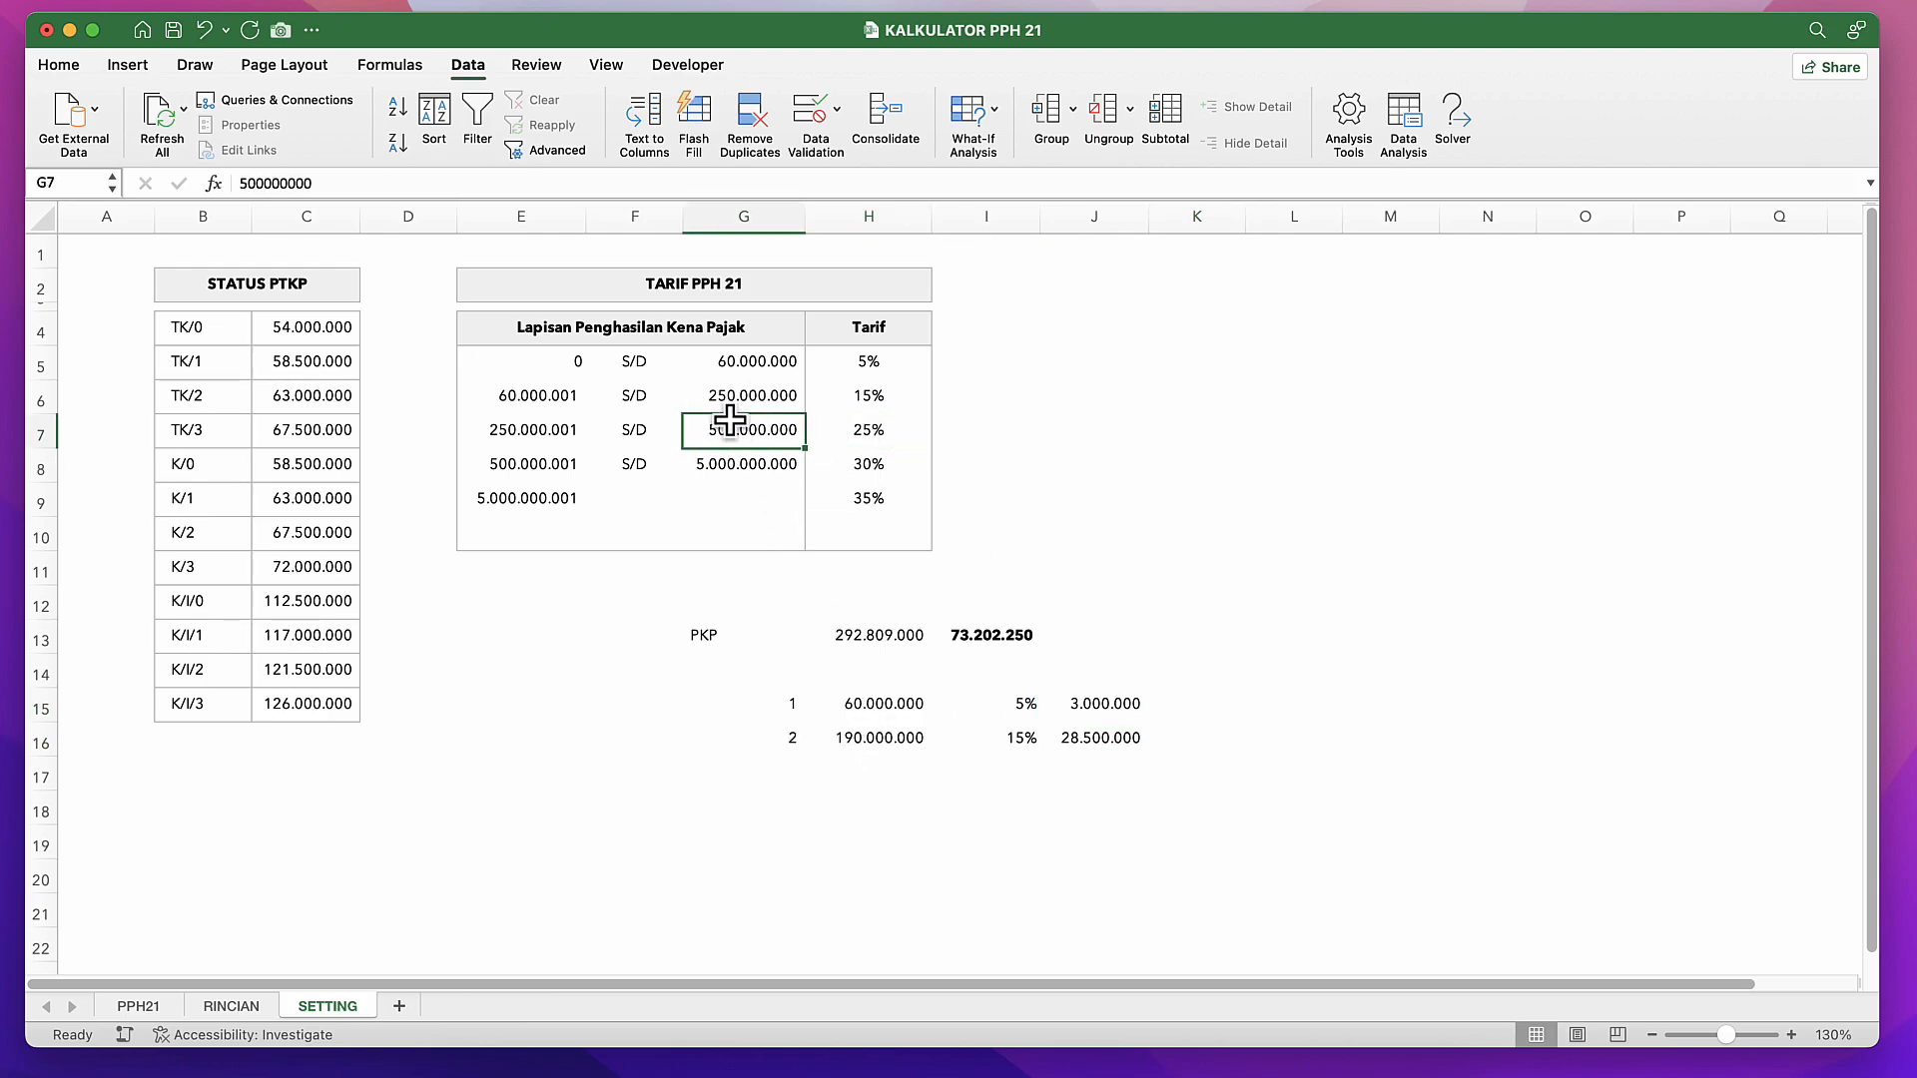
{"action": "left_click", "coordinate": [739, 391]}
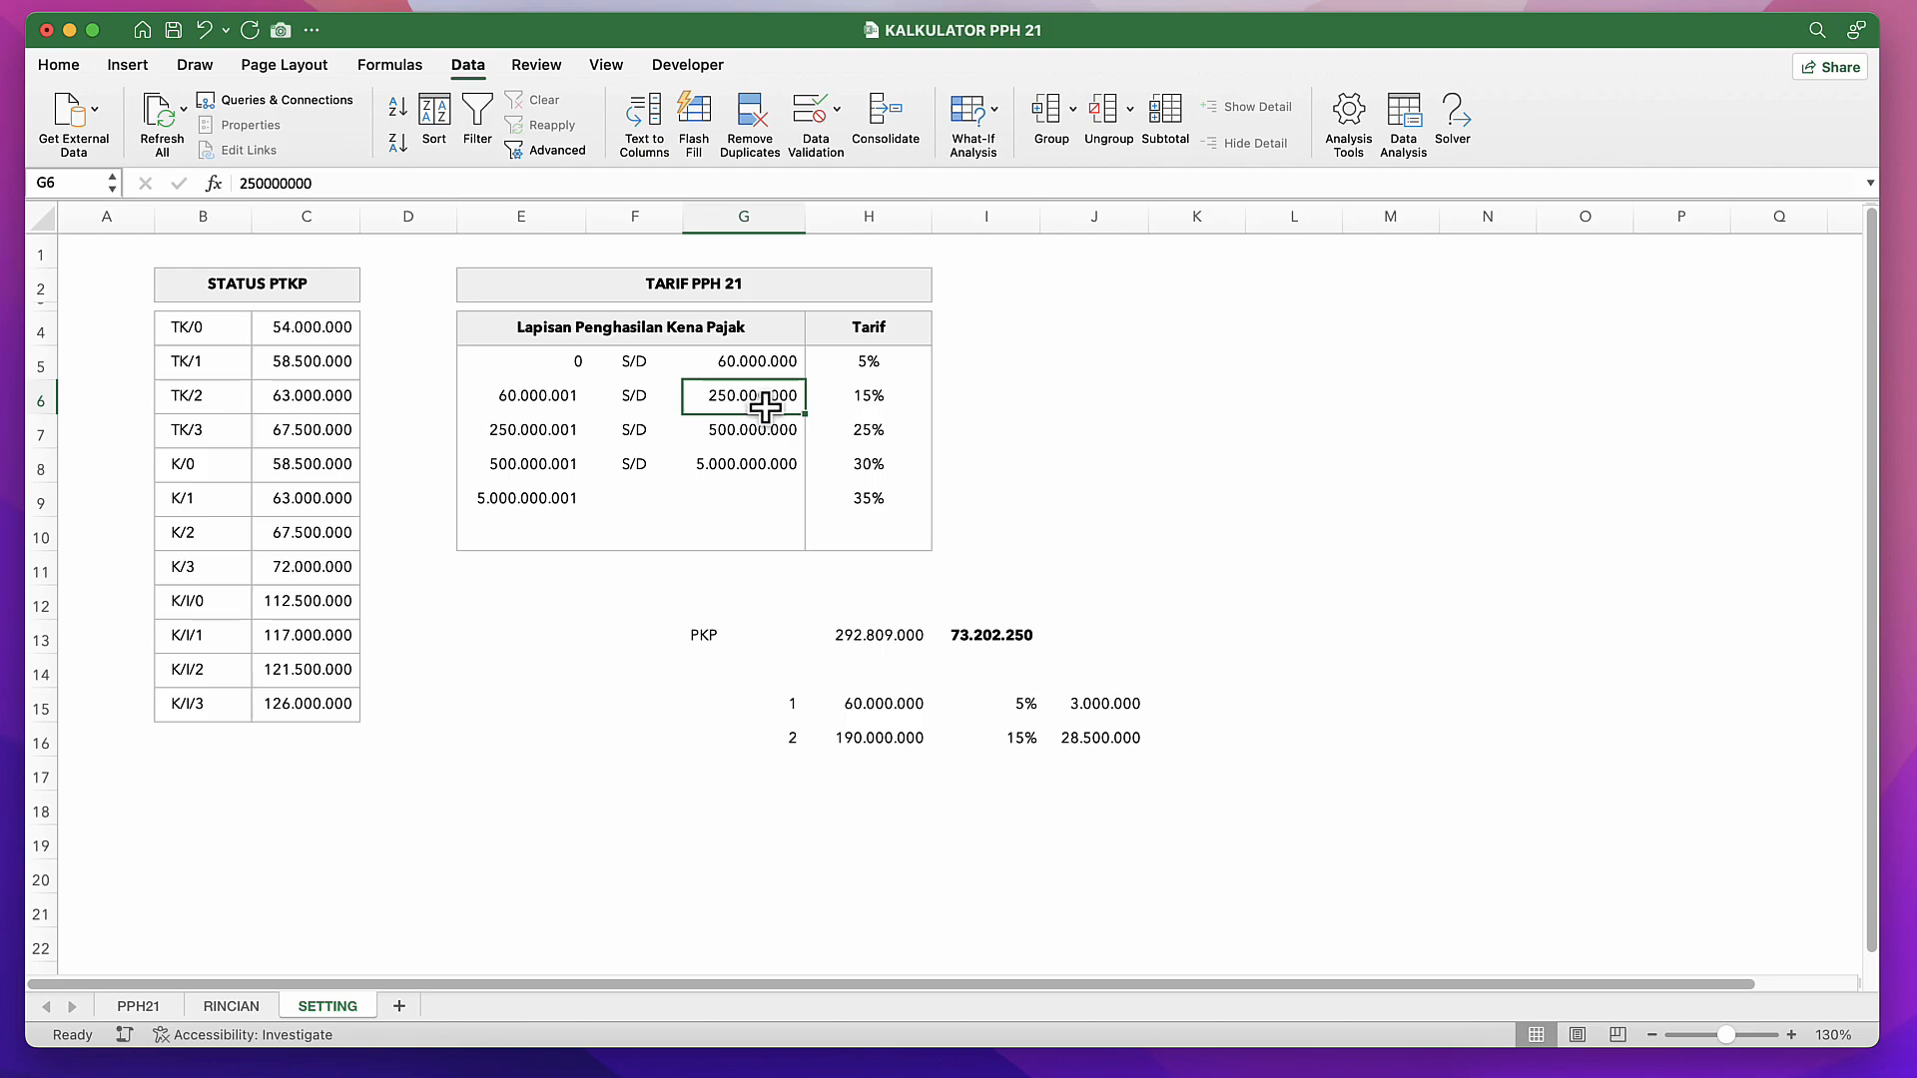
{"action": "left_click", "coordinate": [854, 400]}
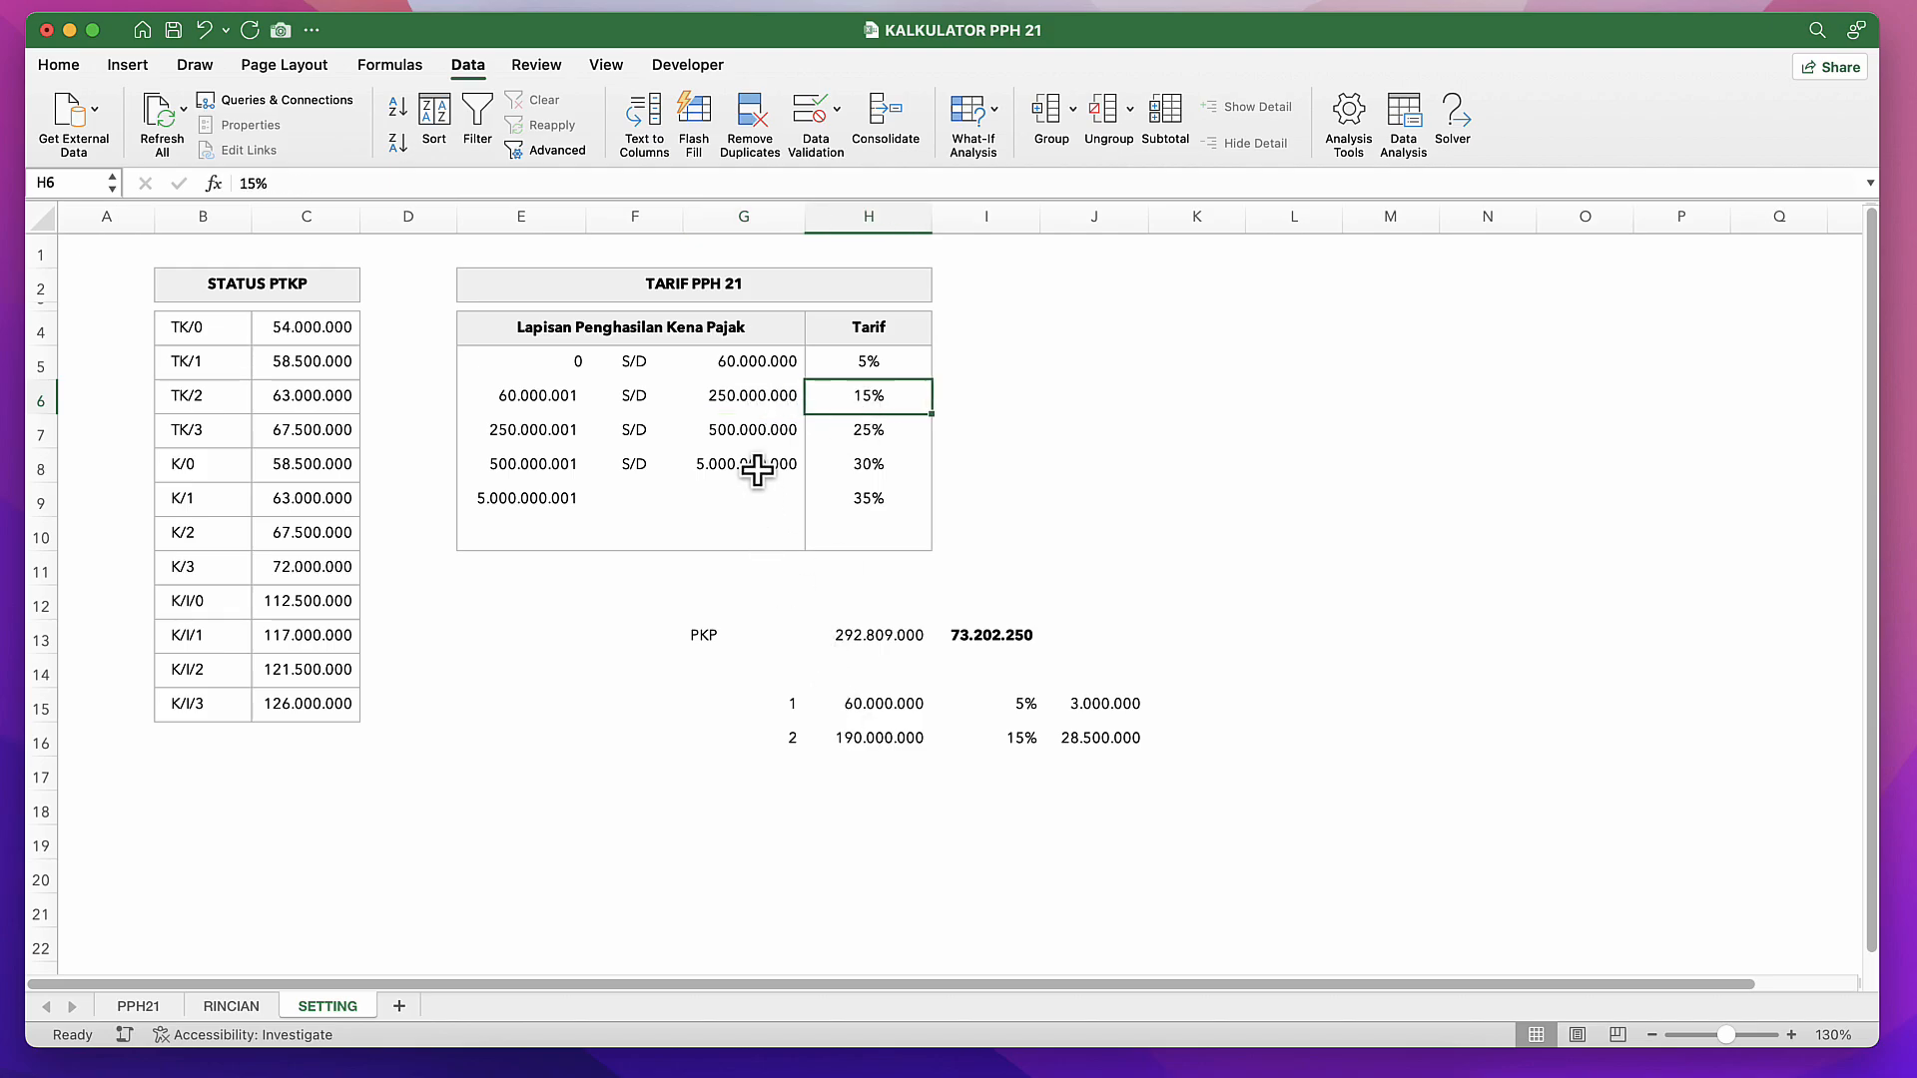
{"action": "left_click", "coordinate": [747, 389]}
{"action": "left_click", "coordinate": [841, 398]}
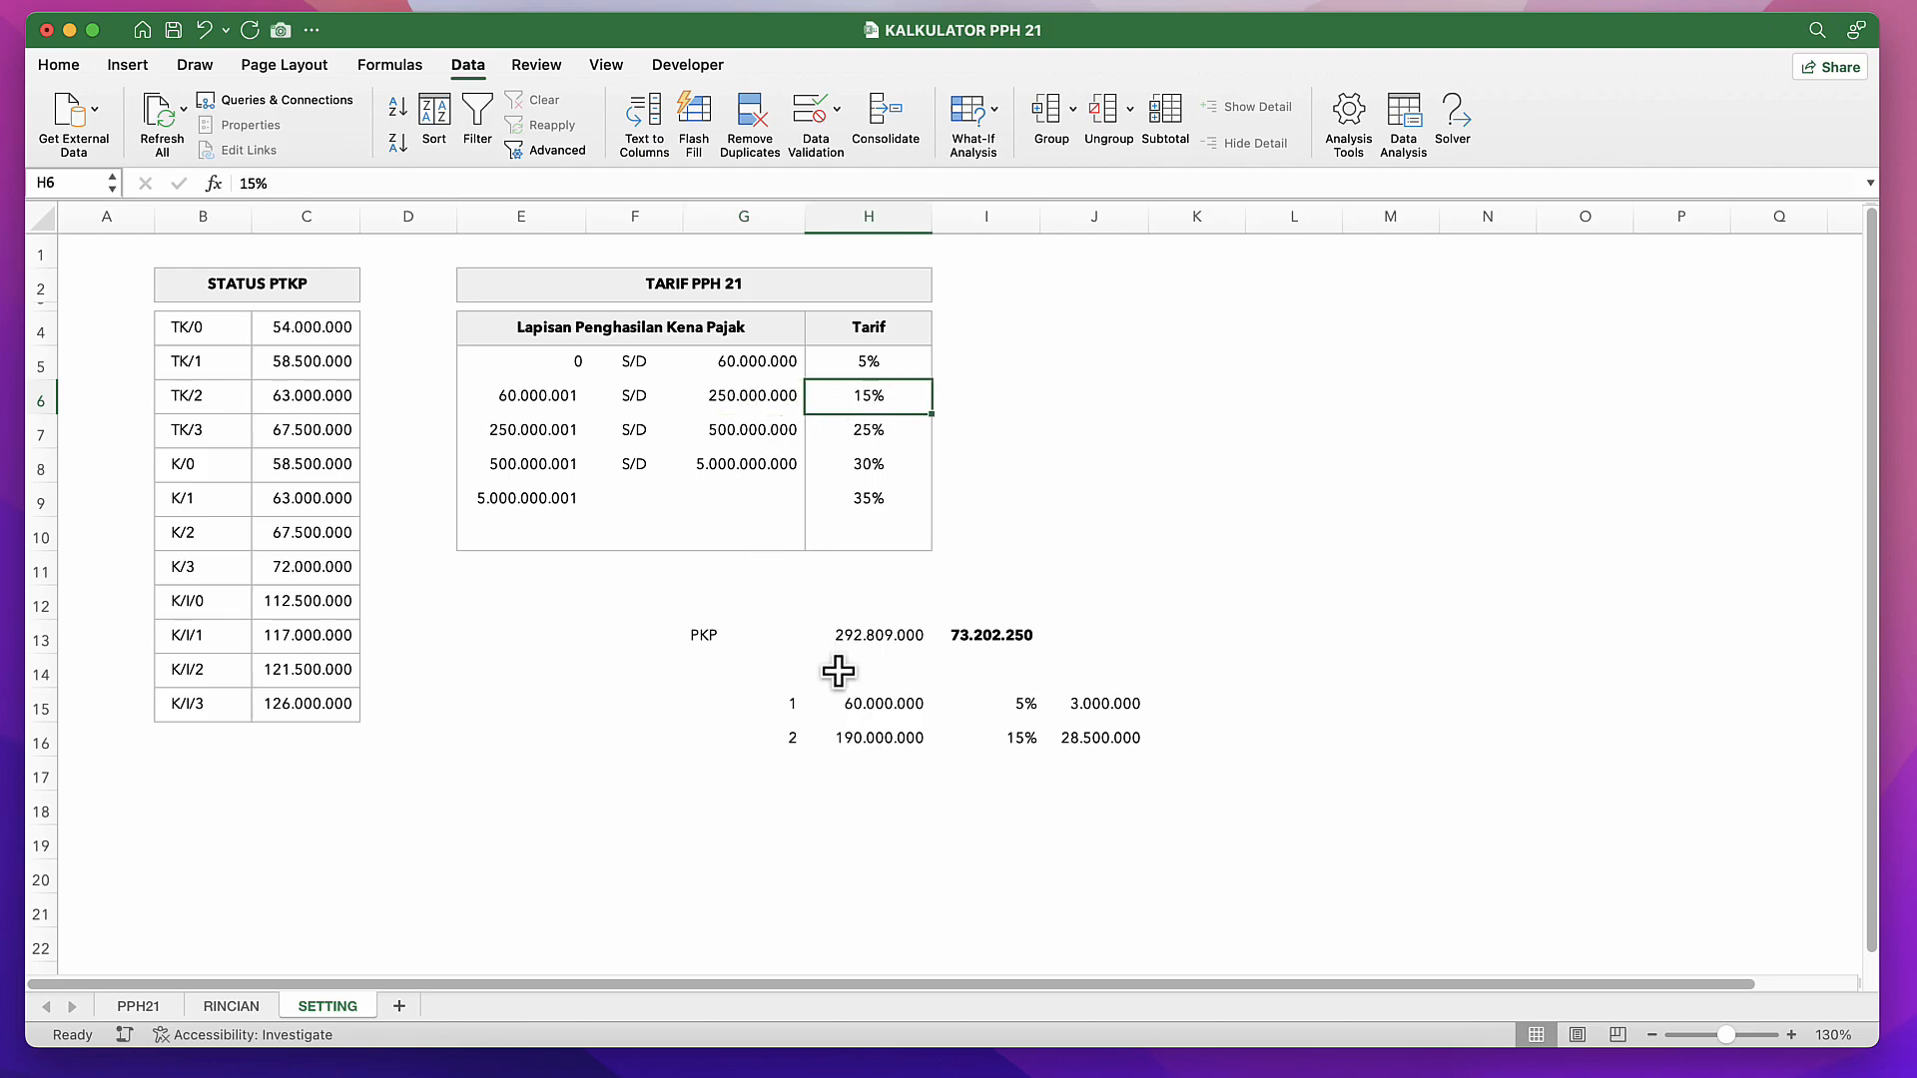
{"action": "left_click", "coordinate": [865, 743]}
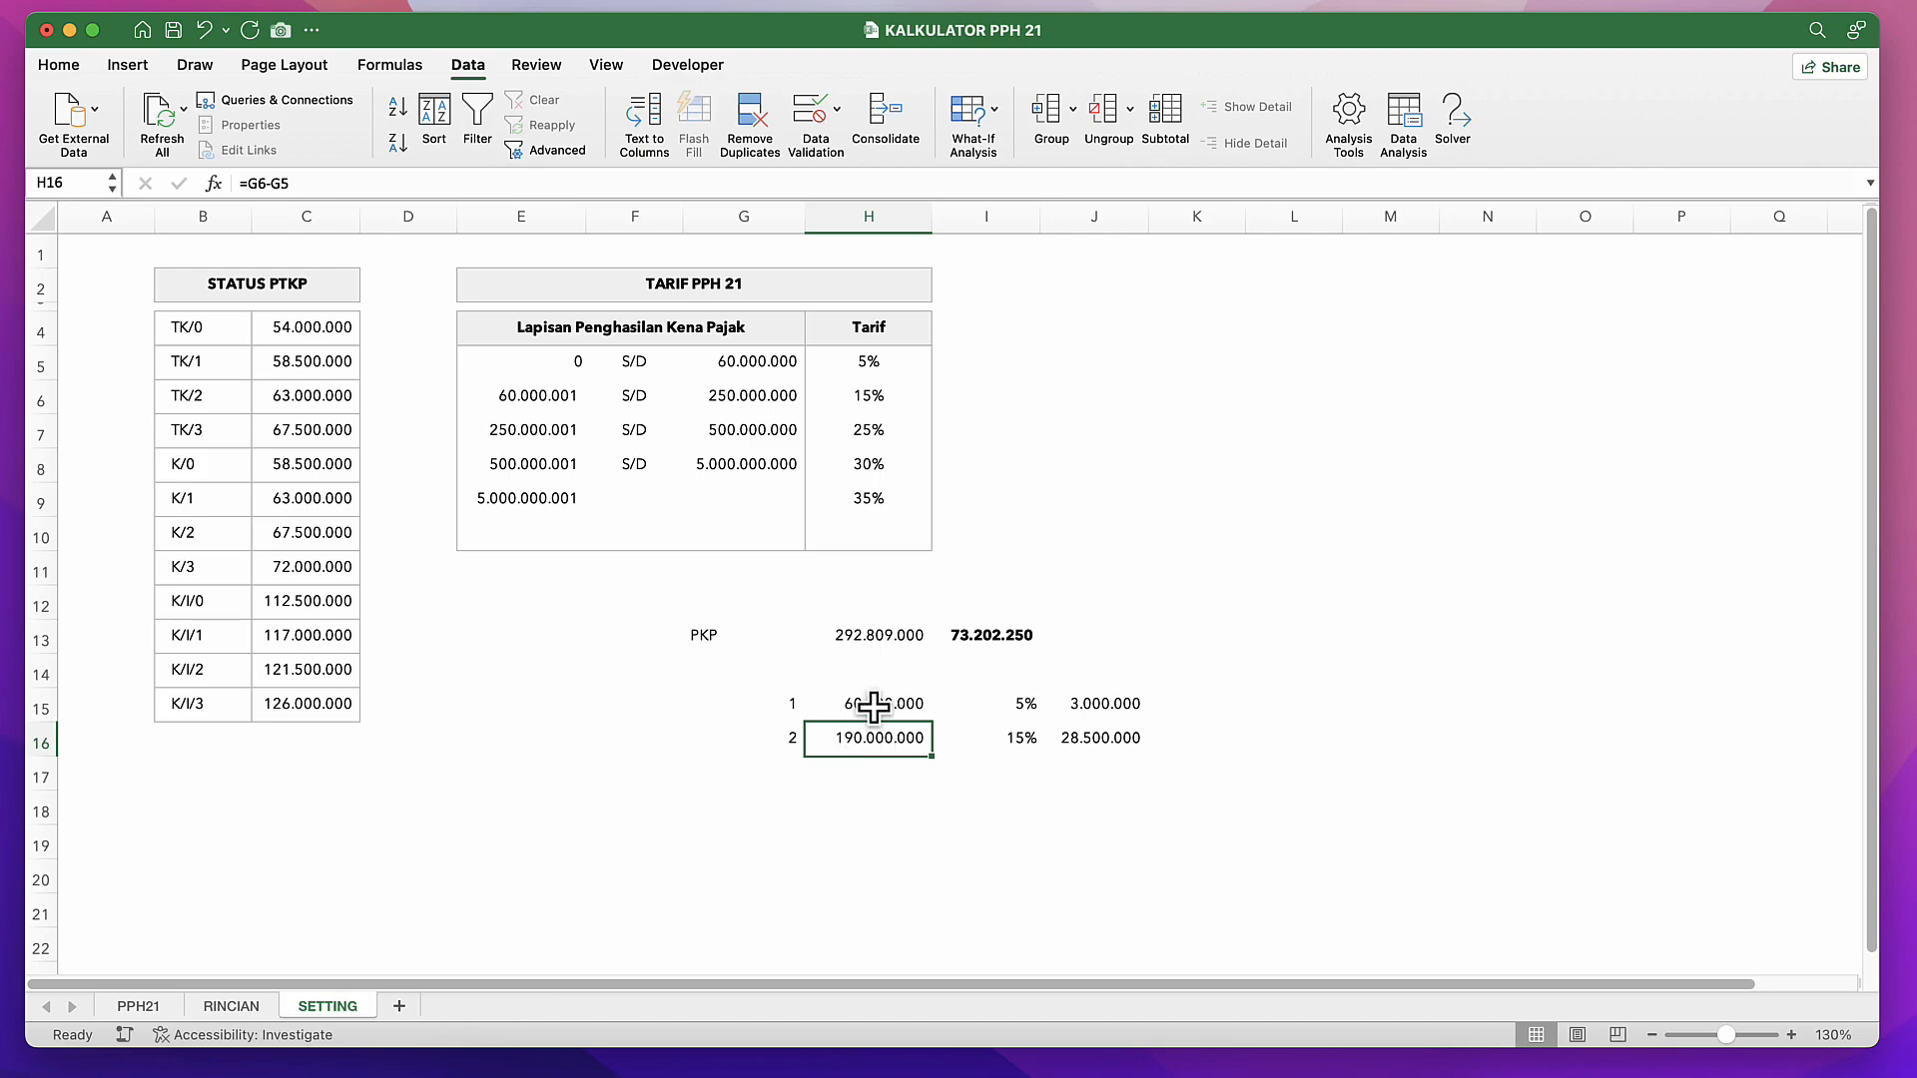
{"action": "left_click", "coordinate": [874, 706]}
{"action": "key", "text": "shift+Down"}
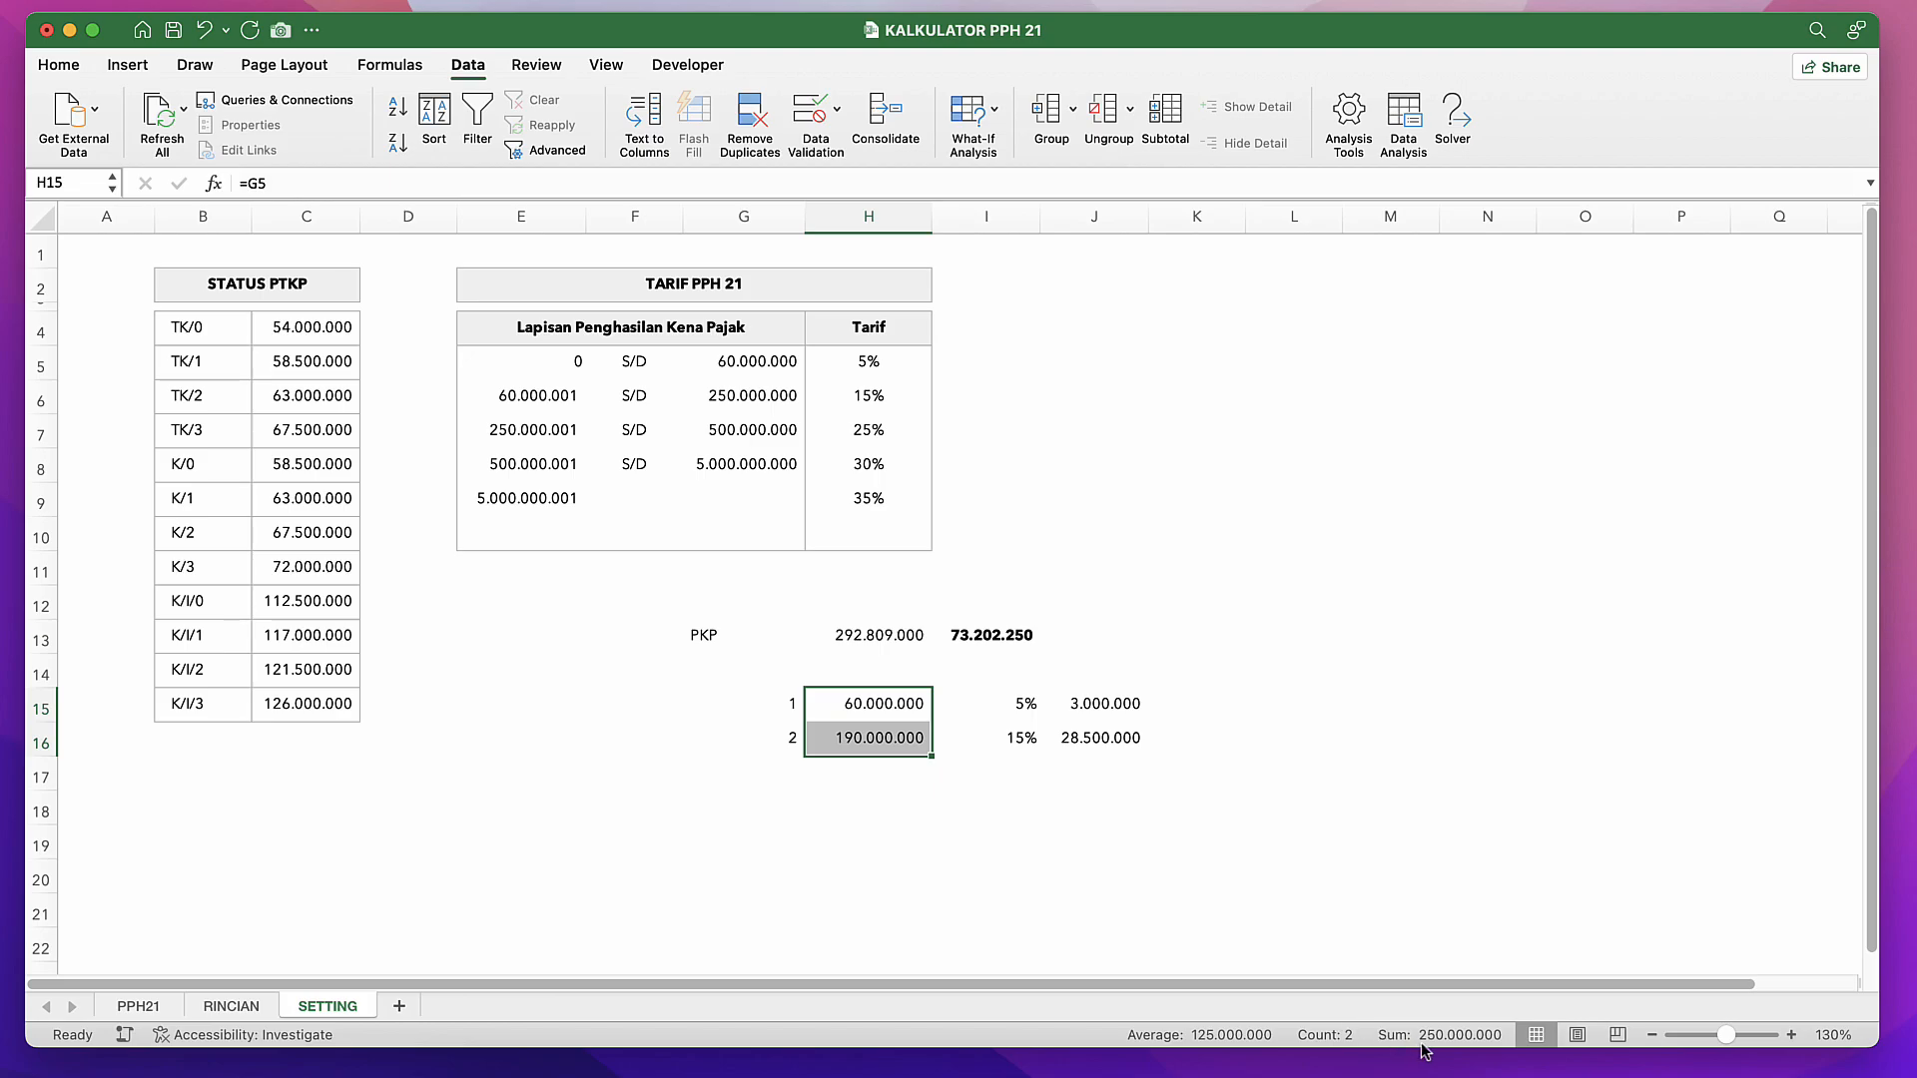
Step: Total the bracket amounts in H19 with =SUM(H15:H18), including the blank rows for further brackets
{"action": "left_click", "coordinate": [859, 844]}
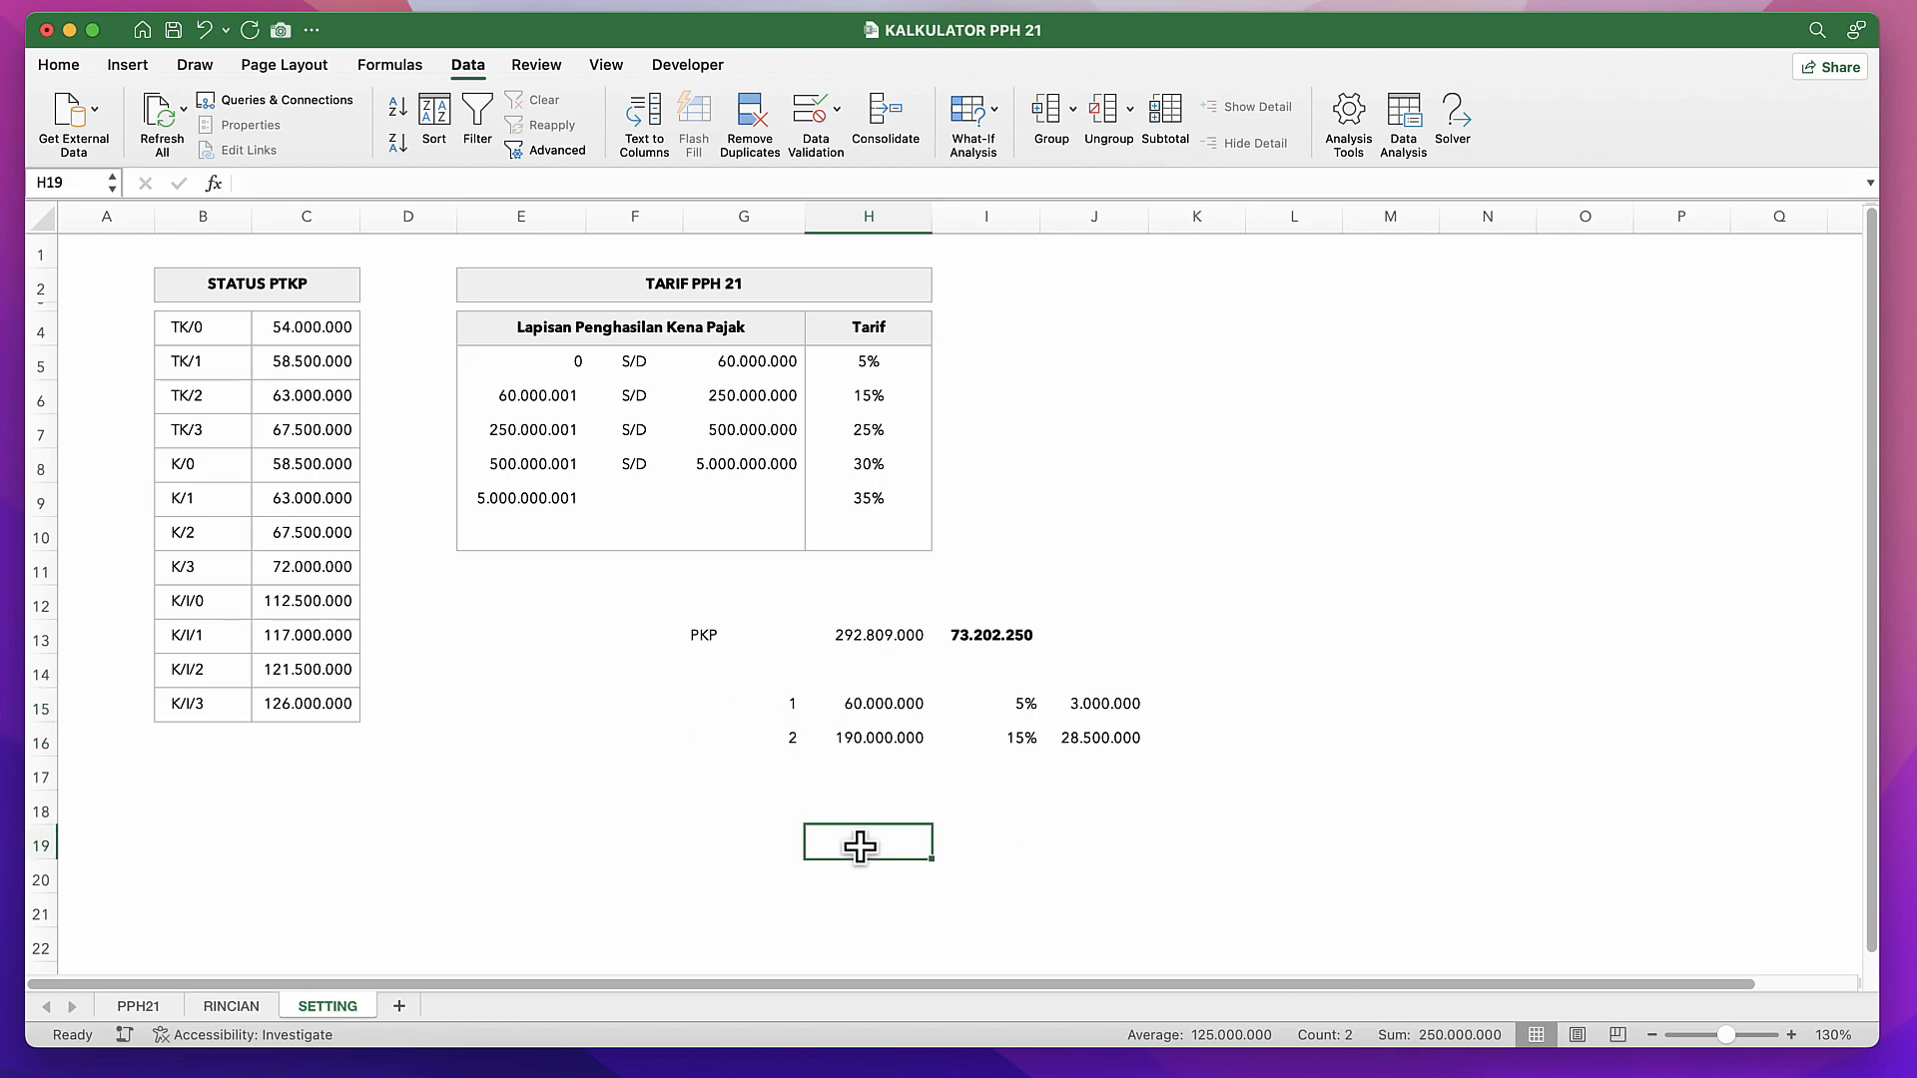
{"action": "type", "text": "=sum("}
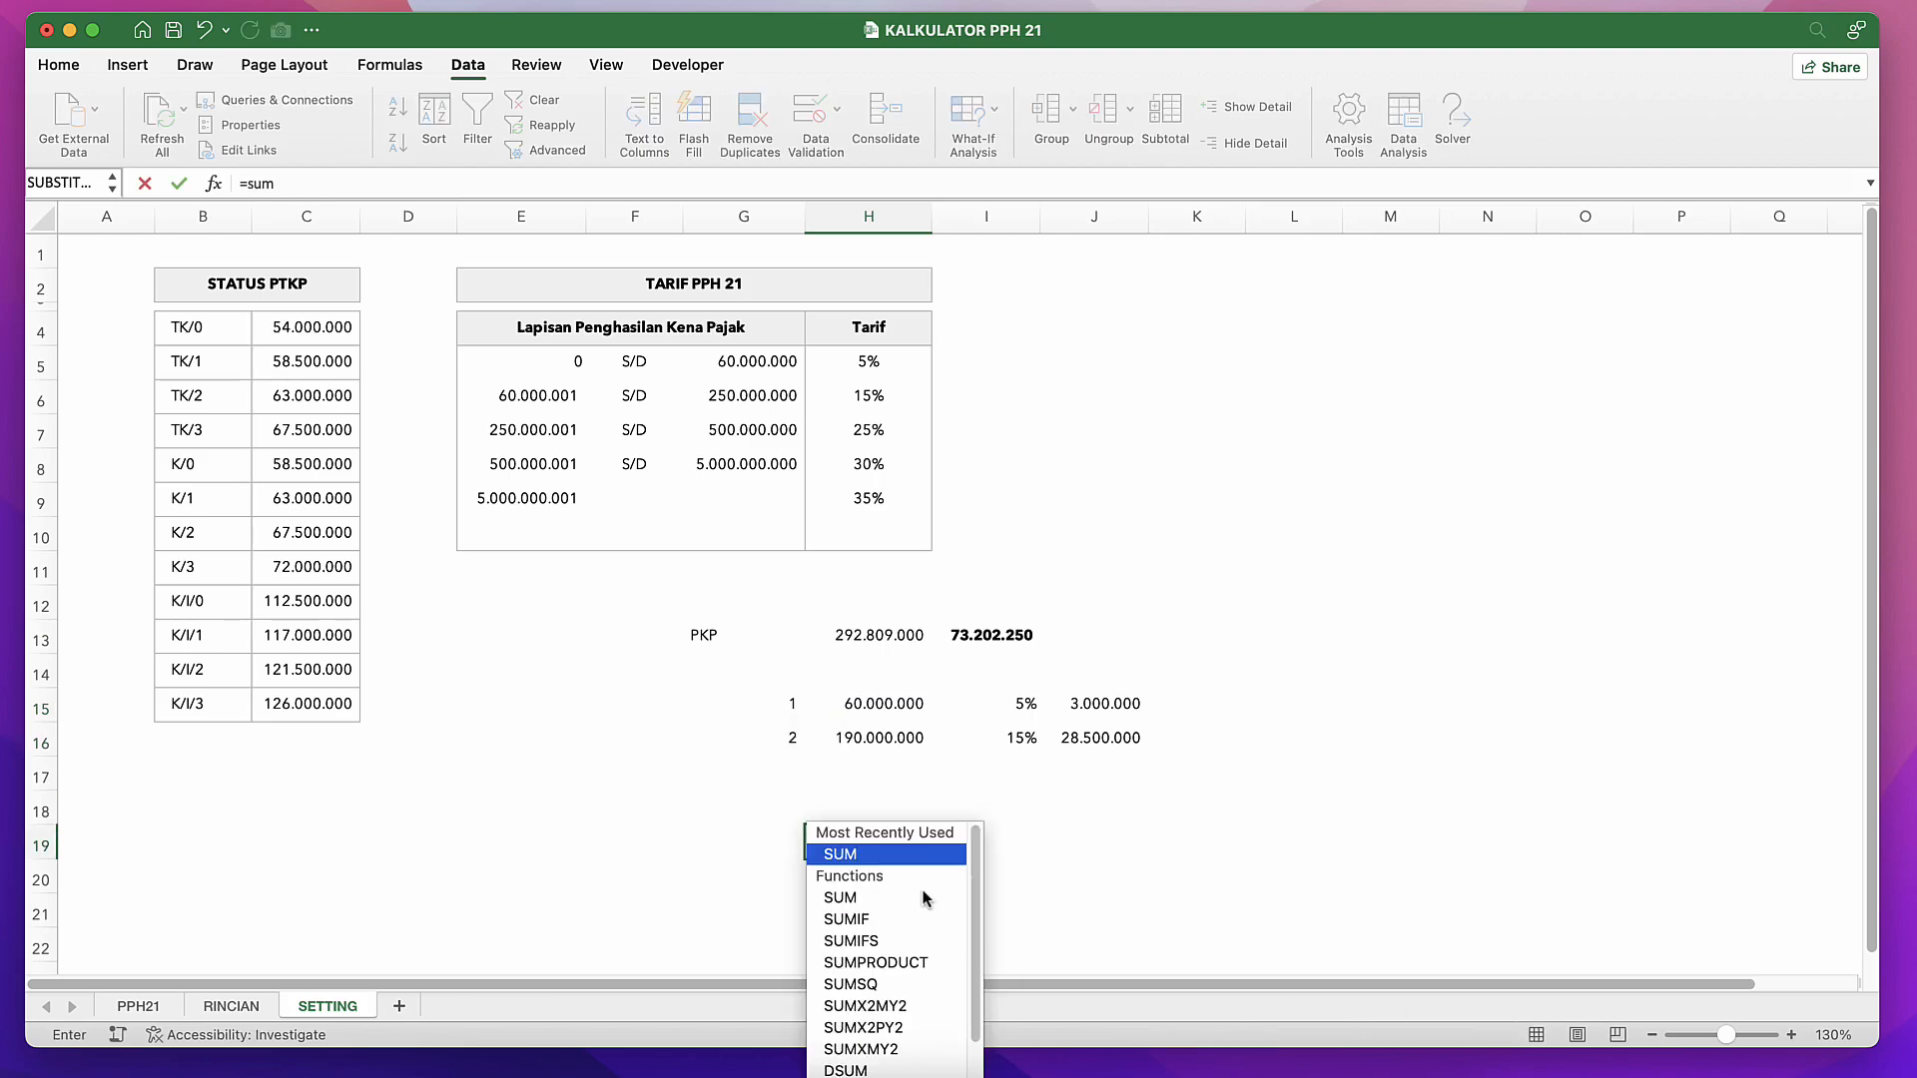
{"action": "key", "text": "Up"}
{"action": "key", "text": "shift+Up"}
{"action": "key", "text": "shift+Up"}
{"action": "key", "text": "shift+Up"}
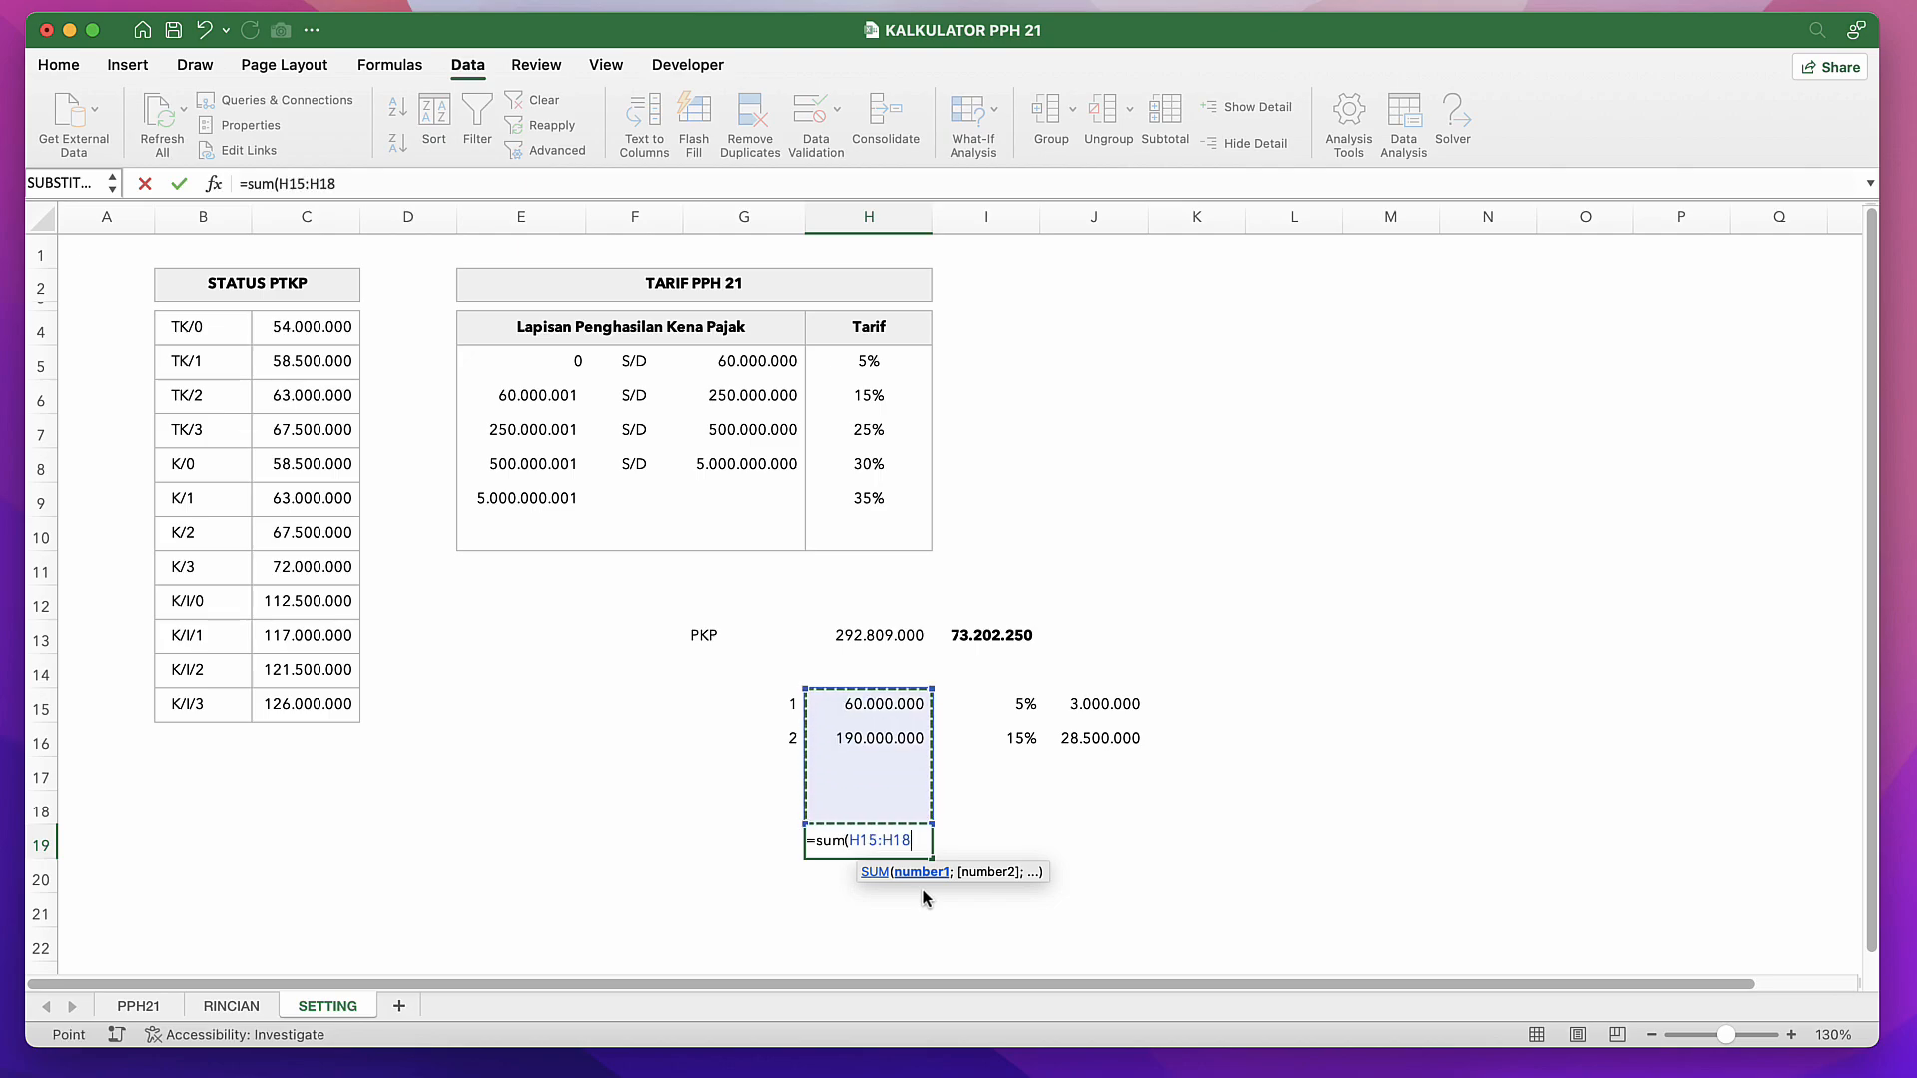
{"action": "key", "text": "Return"}
Step: Copy the total formula from H19 to J19 to sum the bracket taxes
{"action": "key", "text": "Up"}
{"action": "key", "text": "cmd+c"}
{"action": "key", "text": "Right"}
{"action": "key", "text": "Right"}
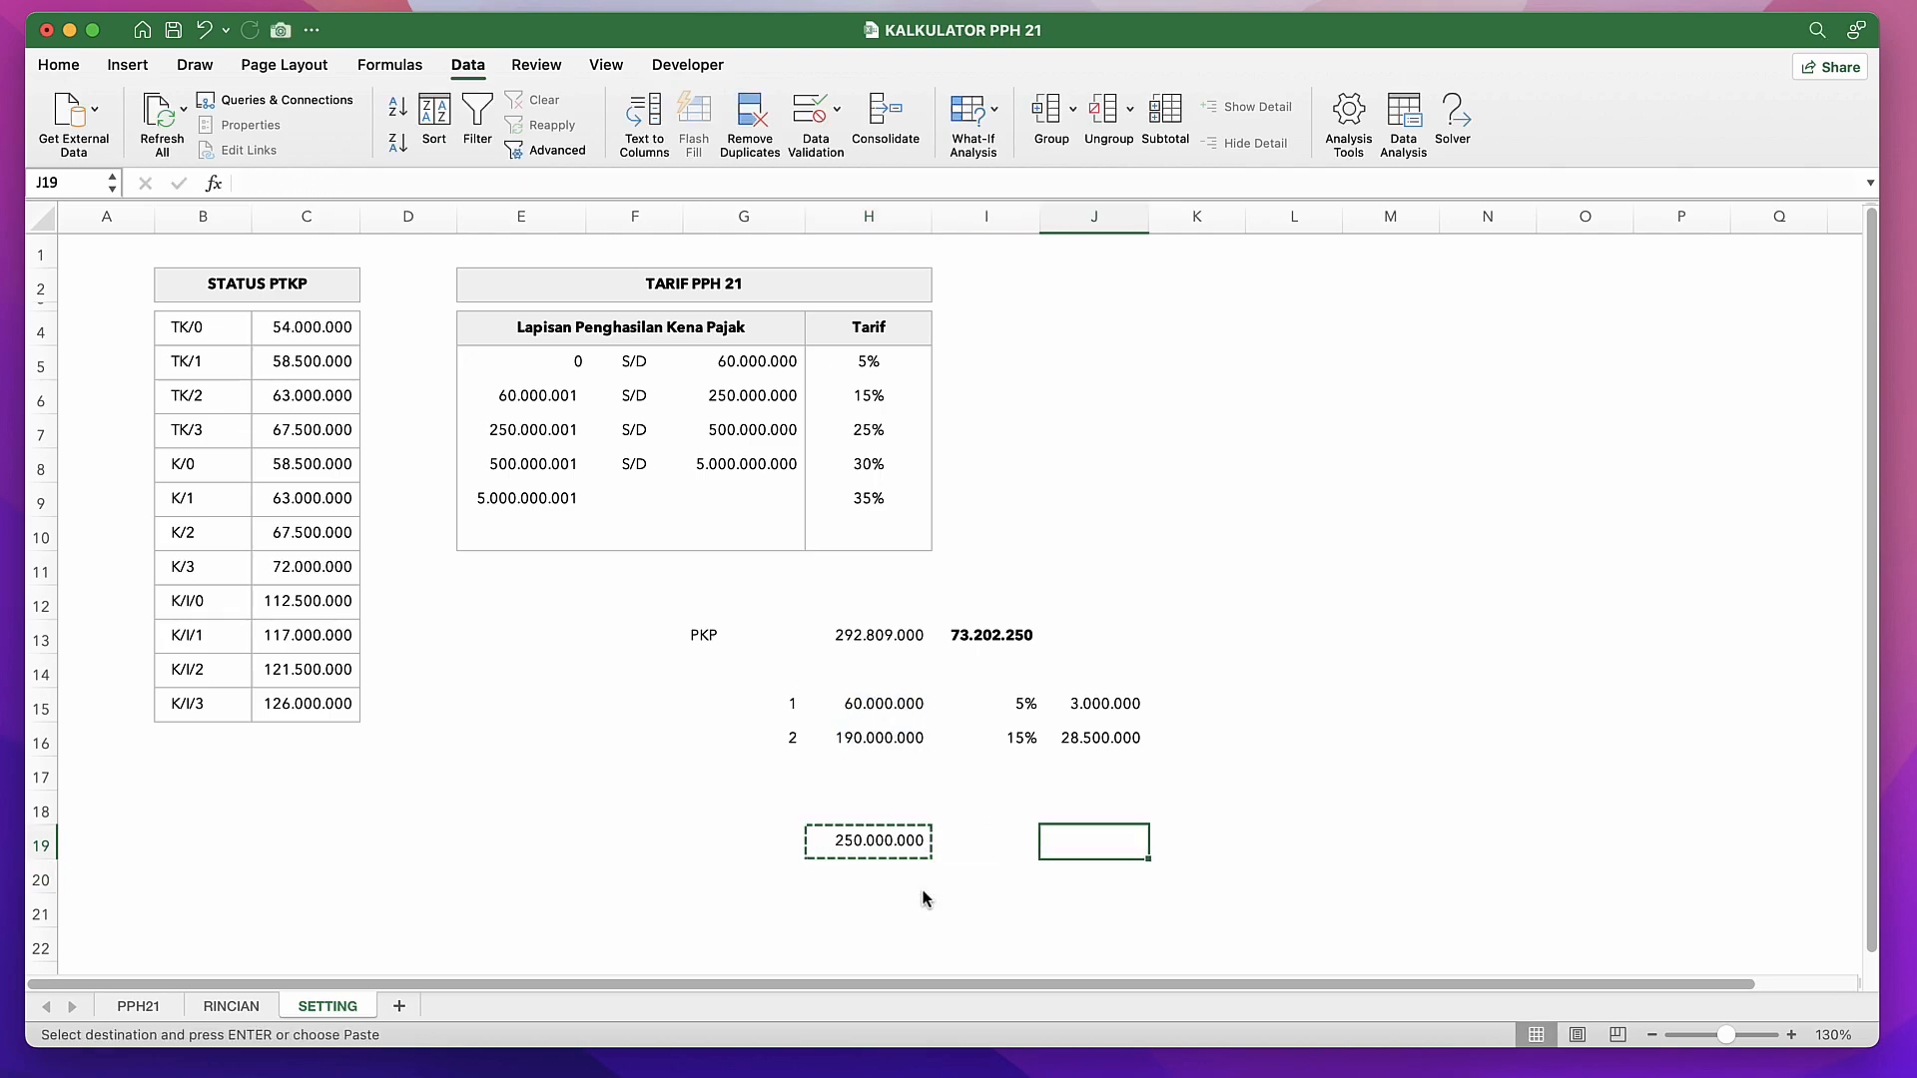
{"action": "key", "text": "Return"}
{"action": "left_click", "coordinate": [876, 844]}
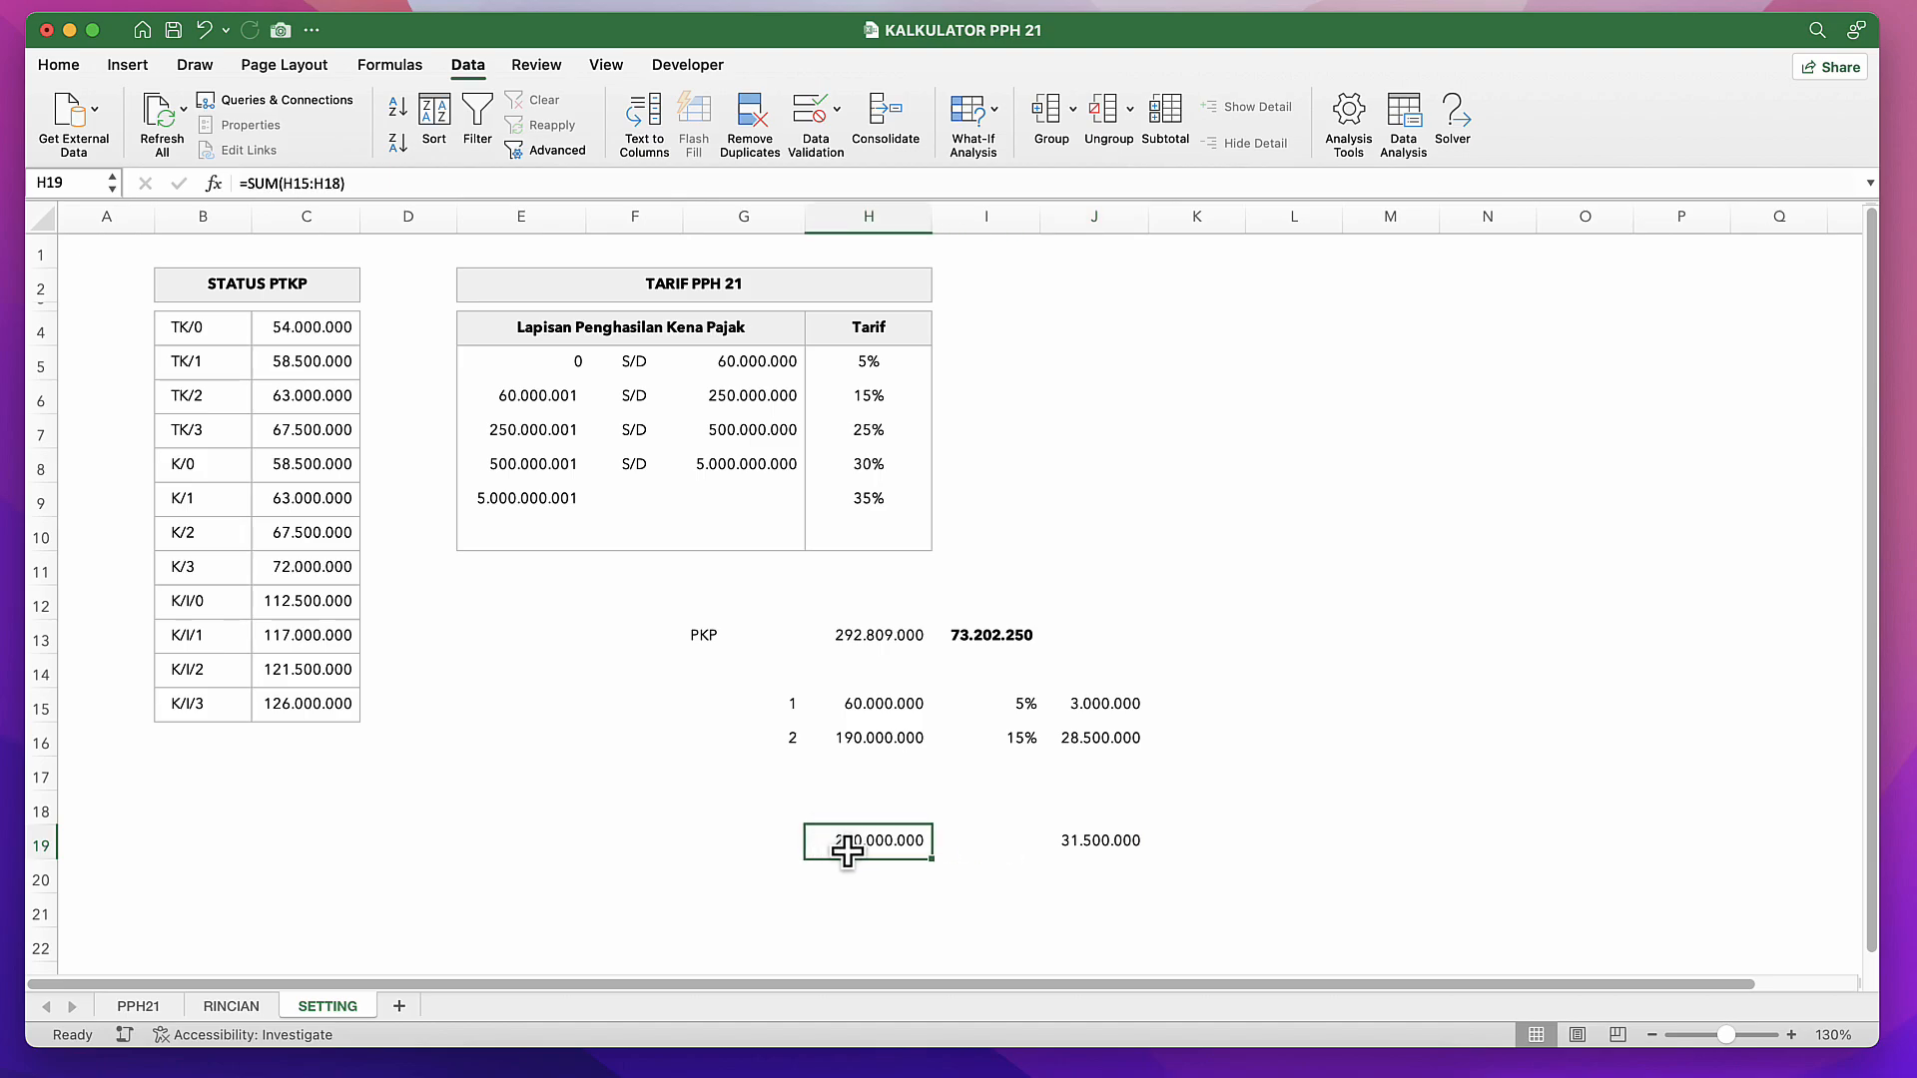
Step: Number the third bracket row 3 in G17 and check the bracket rates in the tariff table
{"action": "left_click", "coordinate": [803, 771]}
{"action": "type", "text": "3"}
{"action": "key", "text": "Return"}
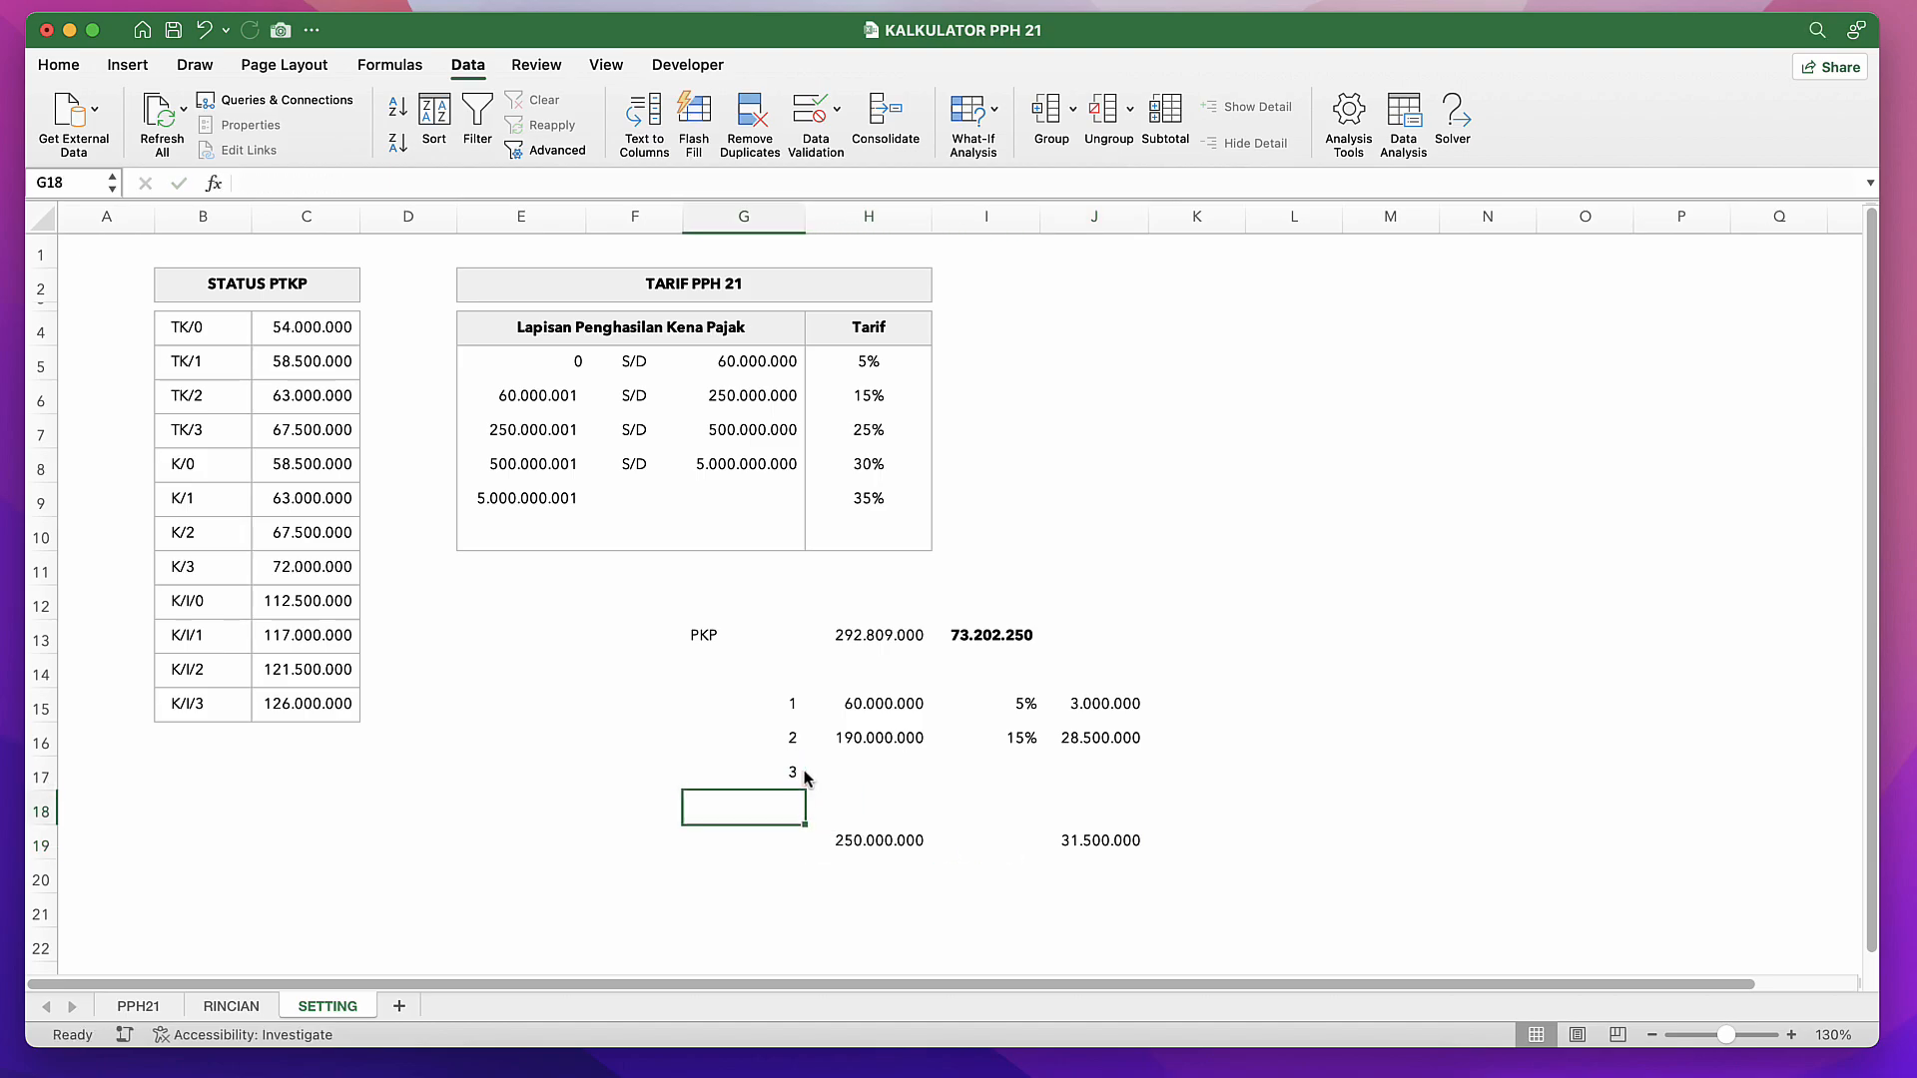
{"action": "left_click", "coordinate": [857, 398]}
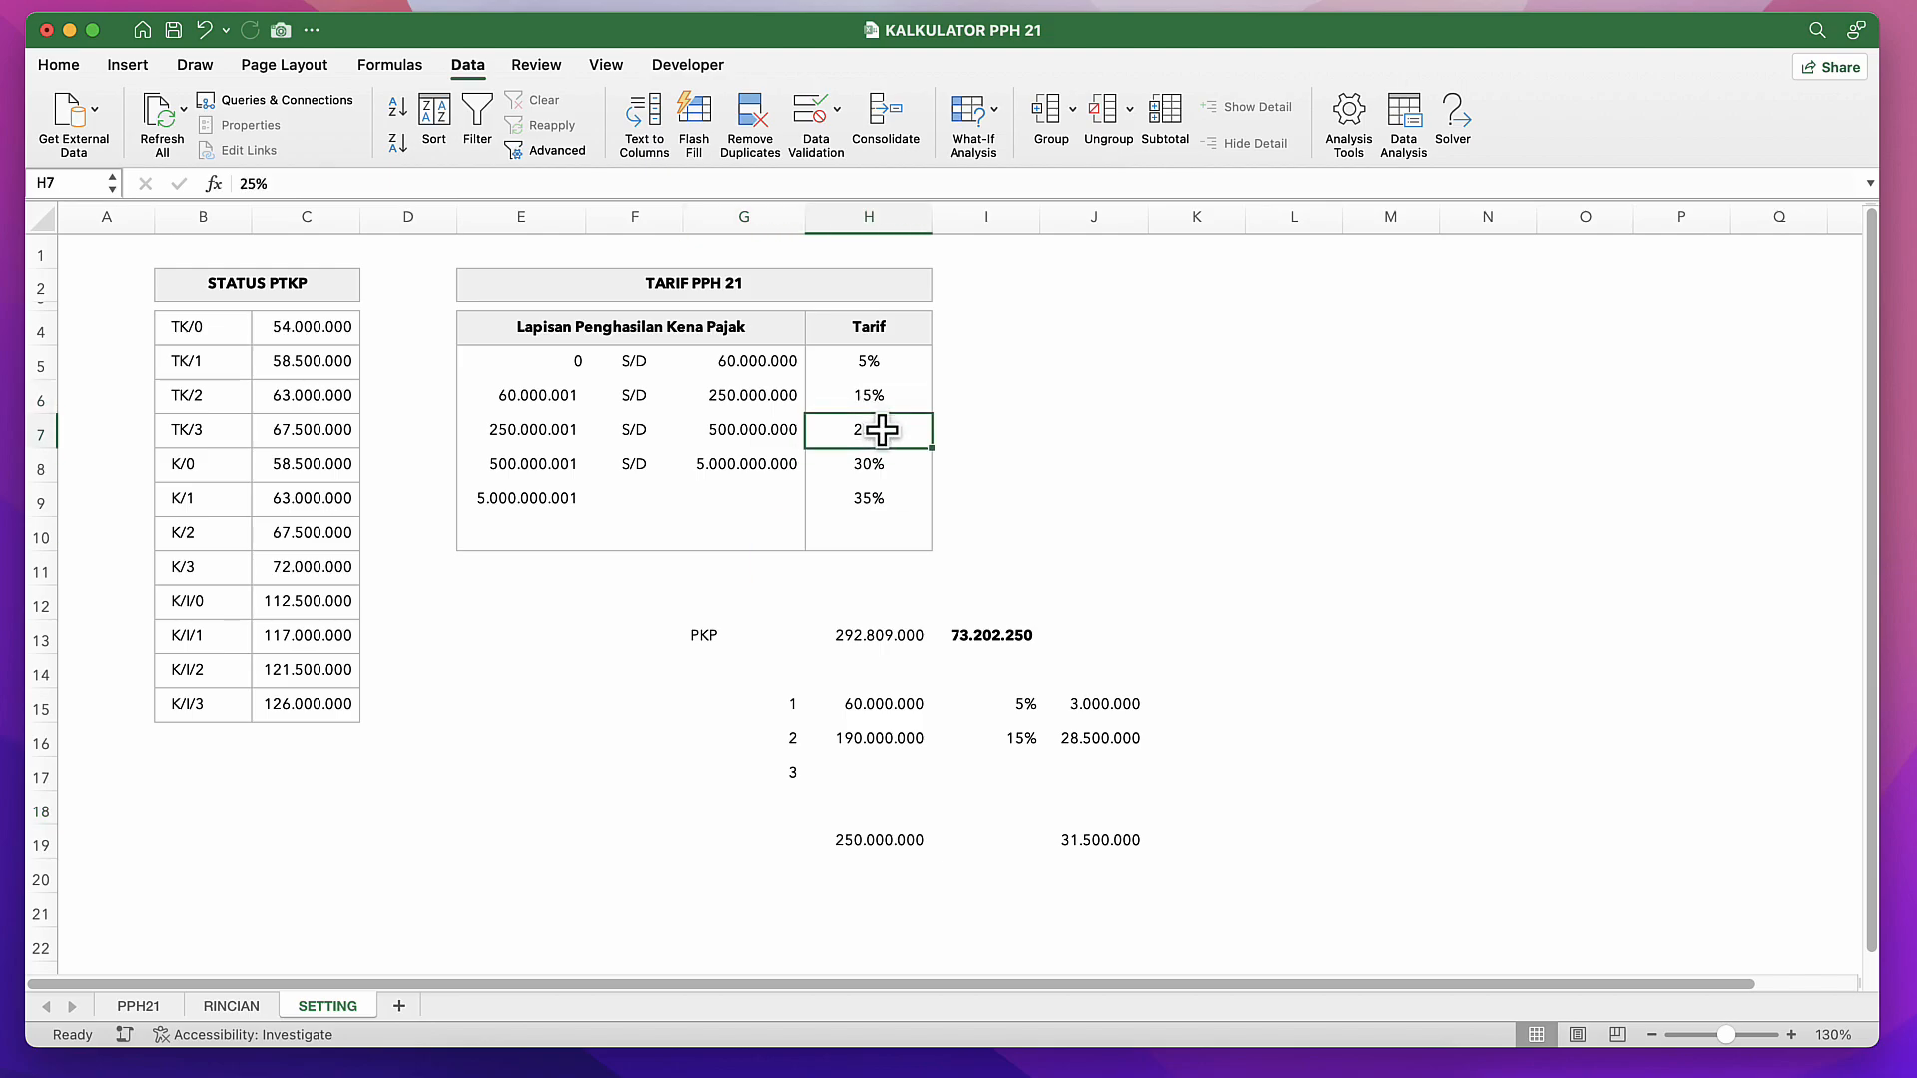
Step: Calculate the third bracket's taxable amount in H17 with =H13-G6, subtracting the second bracket's upper limit from the PKP
{"action": "left_click", "coordinate": [861, 776]}
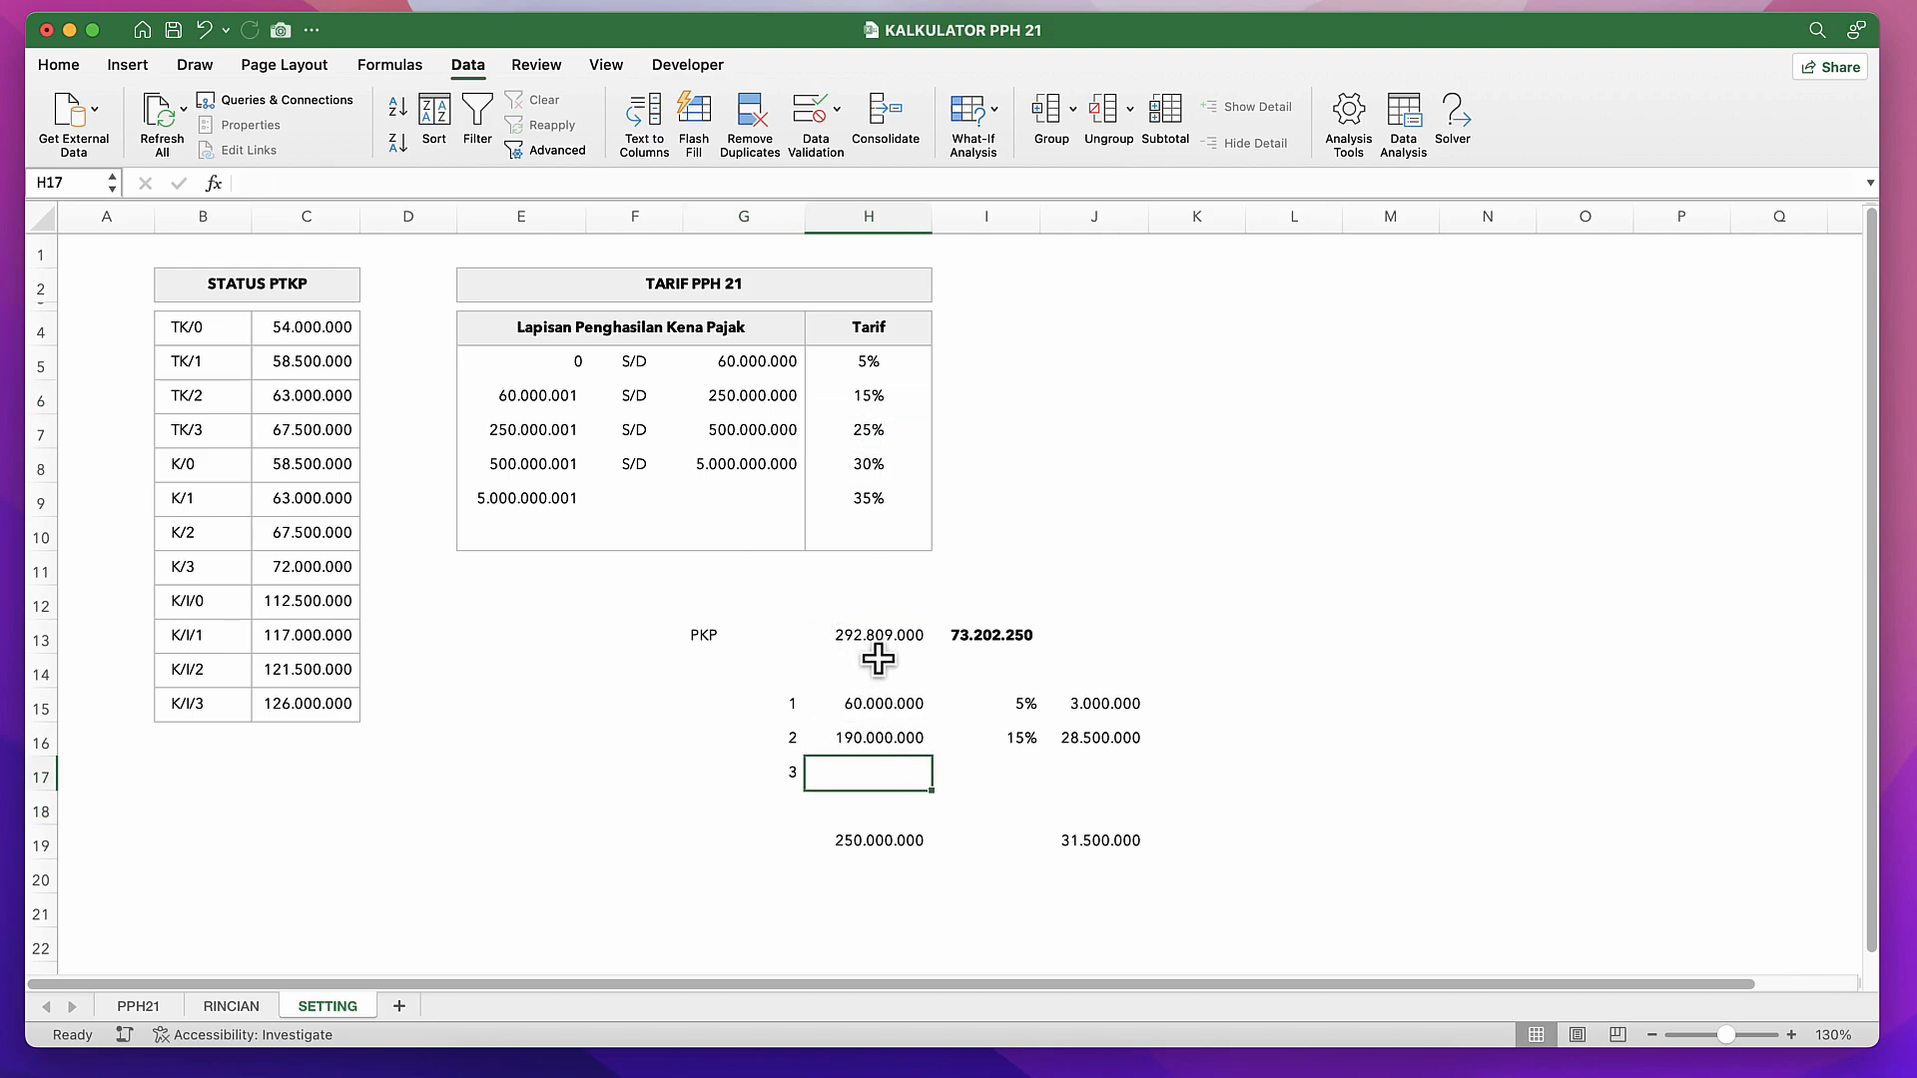
{"action": "type", "text": "="}
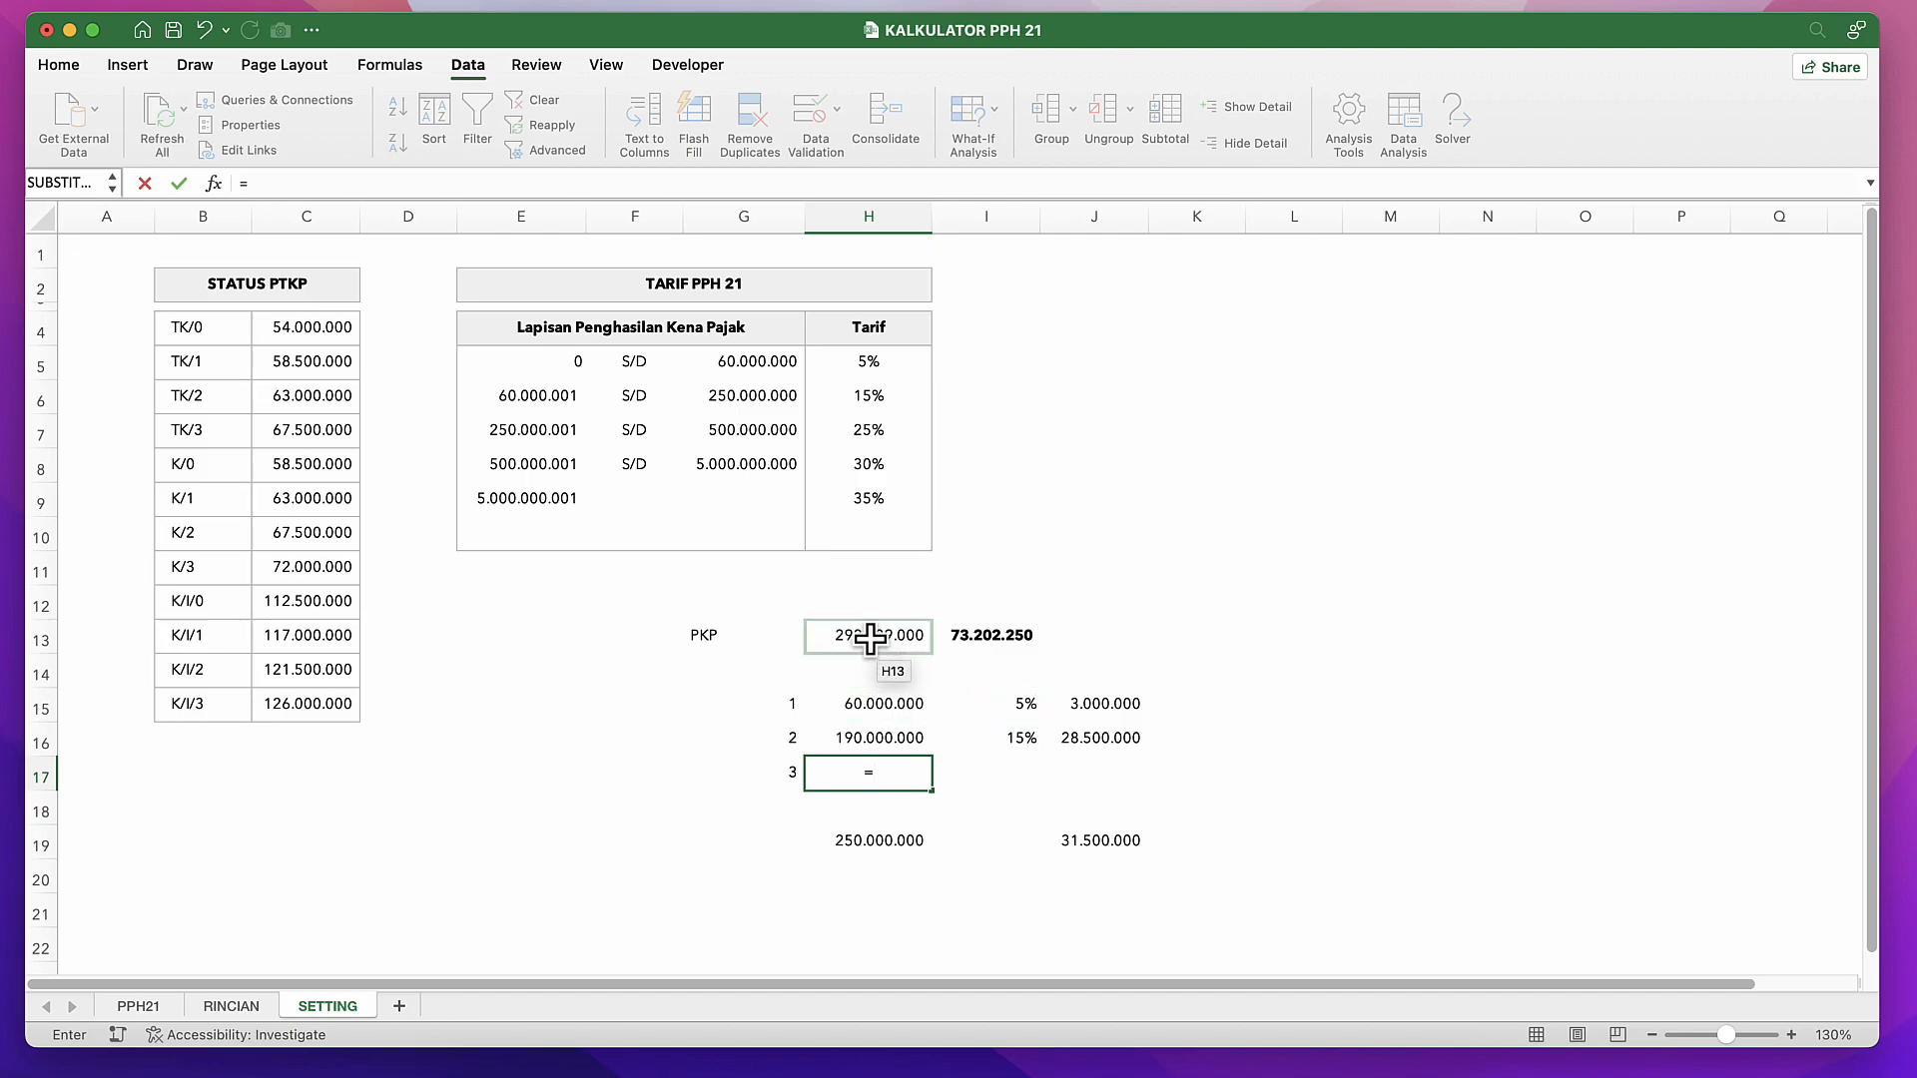
{"action": "left_click", "coordinate": [865, 636]}
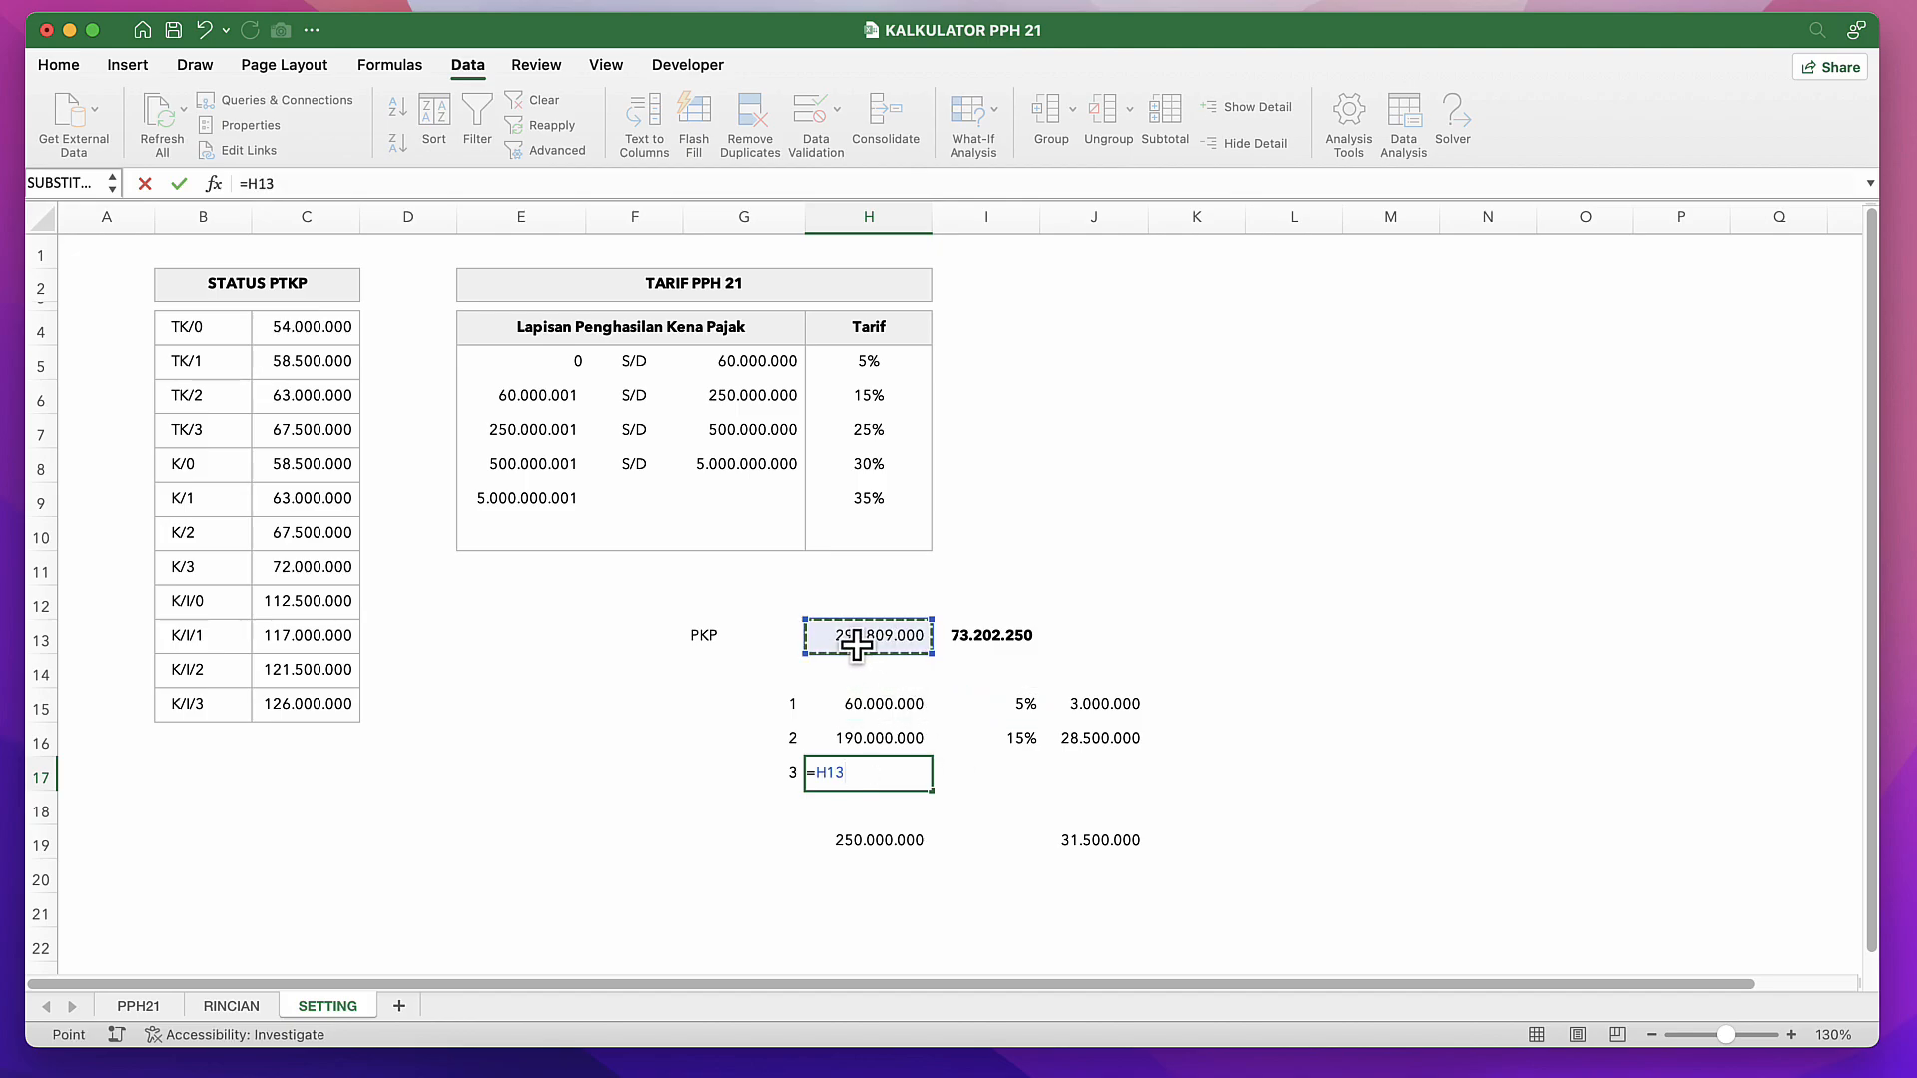
{"action": "type", "text": "-"}
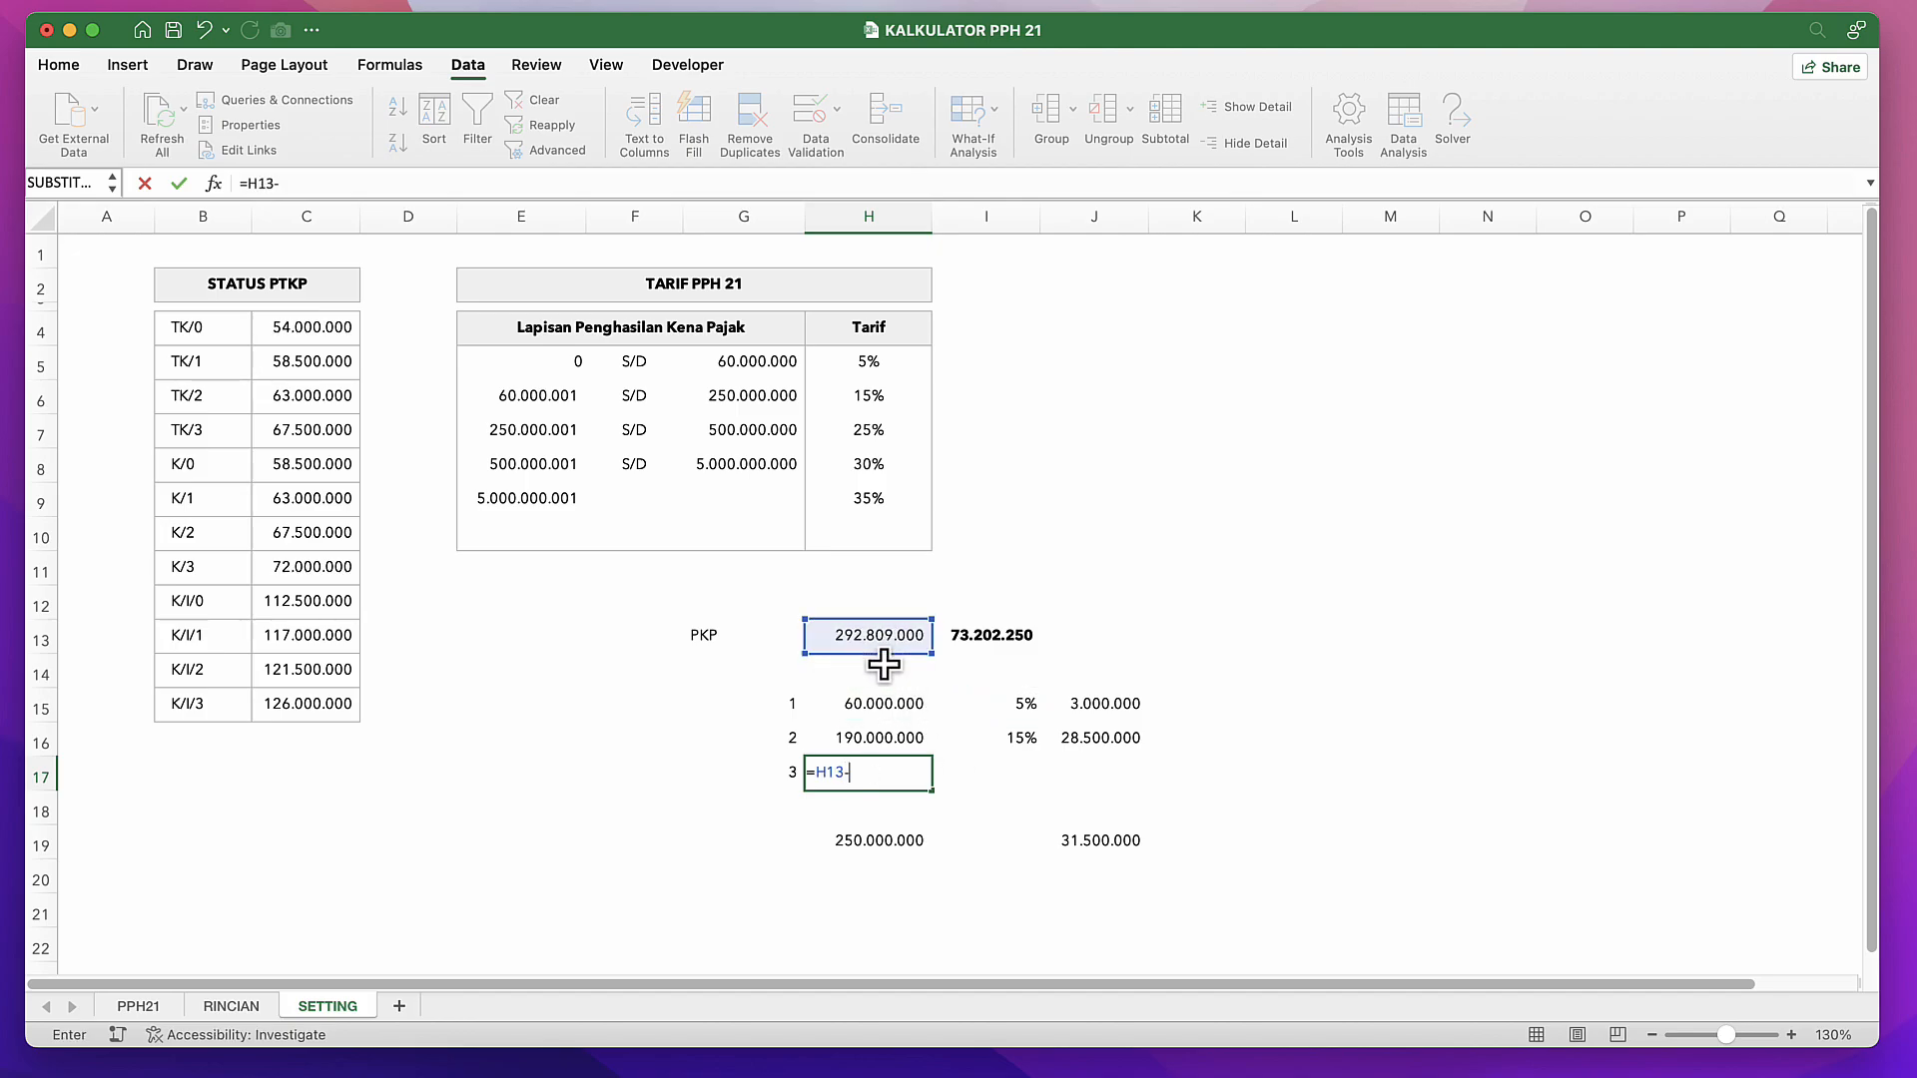
{"action": "left_click", "coordinate": [741, 431]}
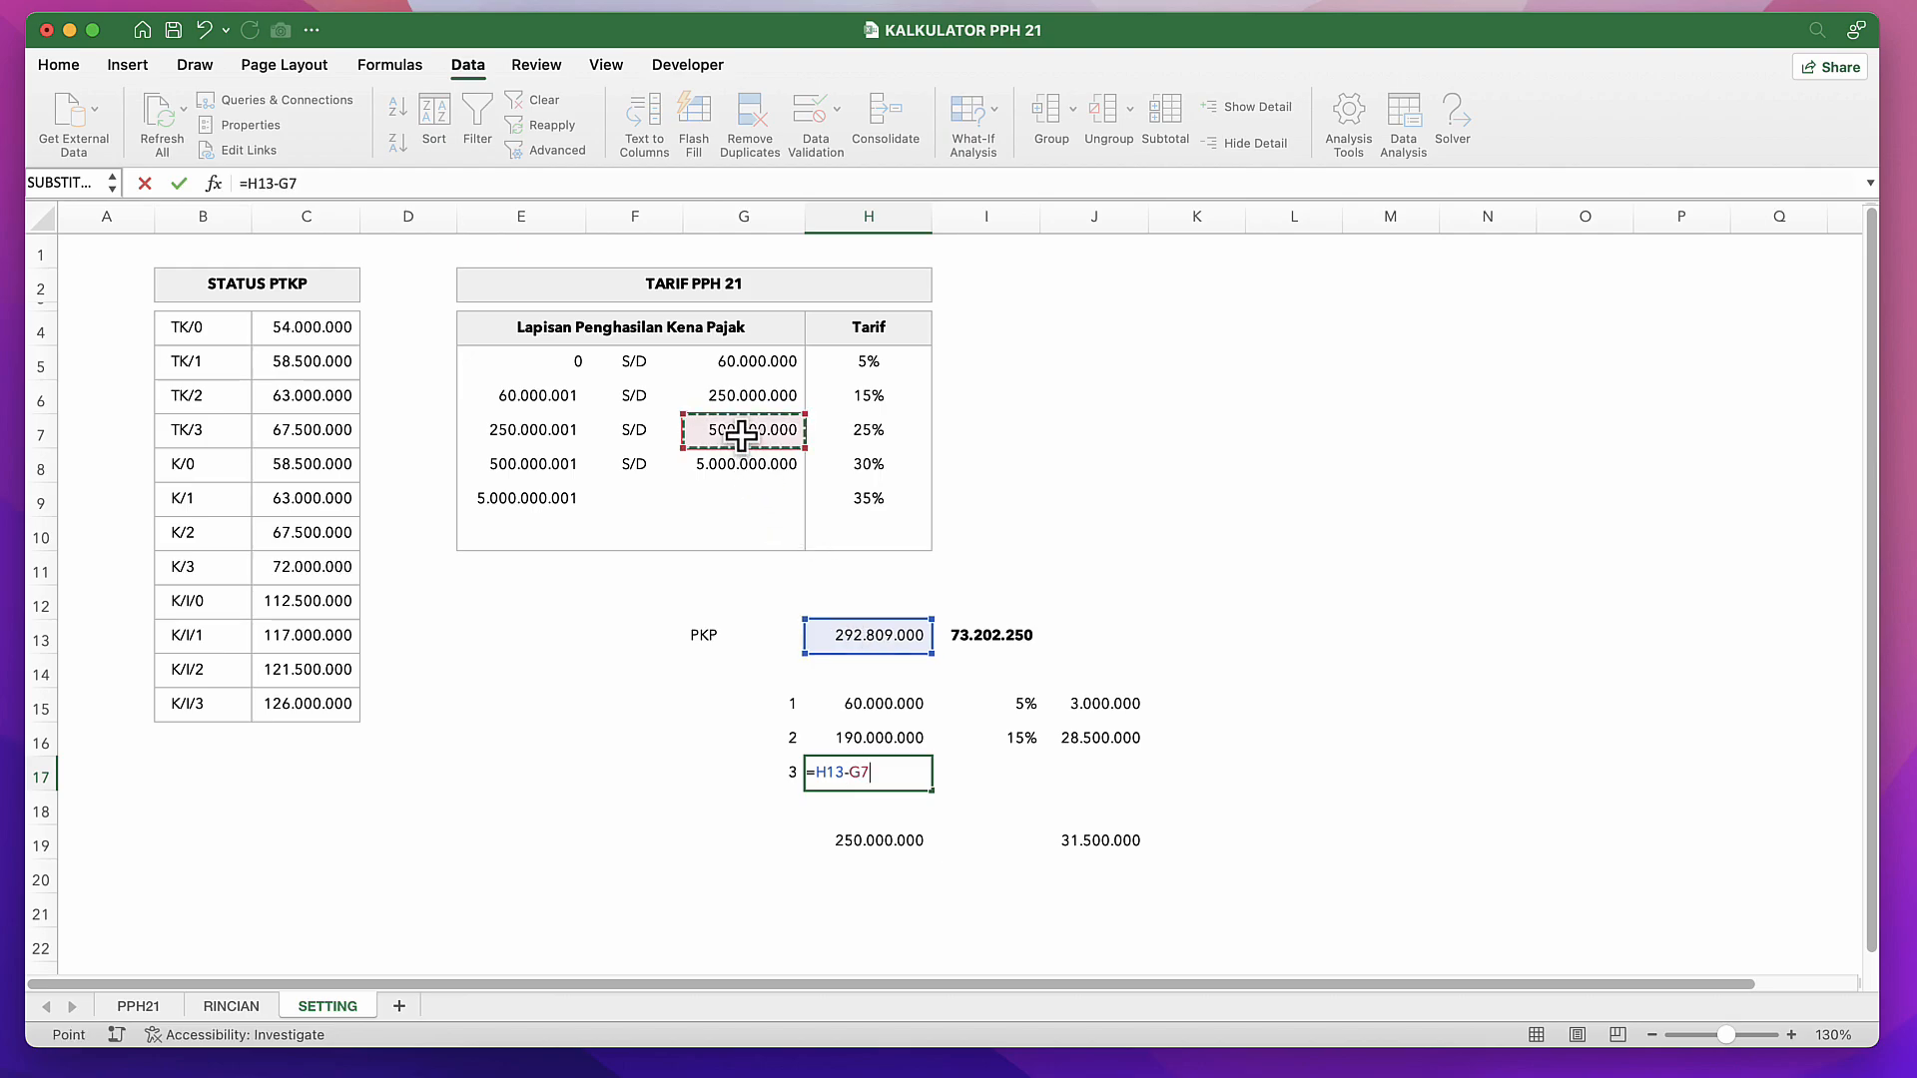
{"action": "left_click", "coordinate": [738, 396]}
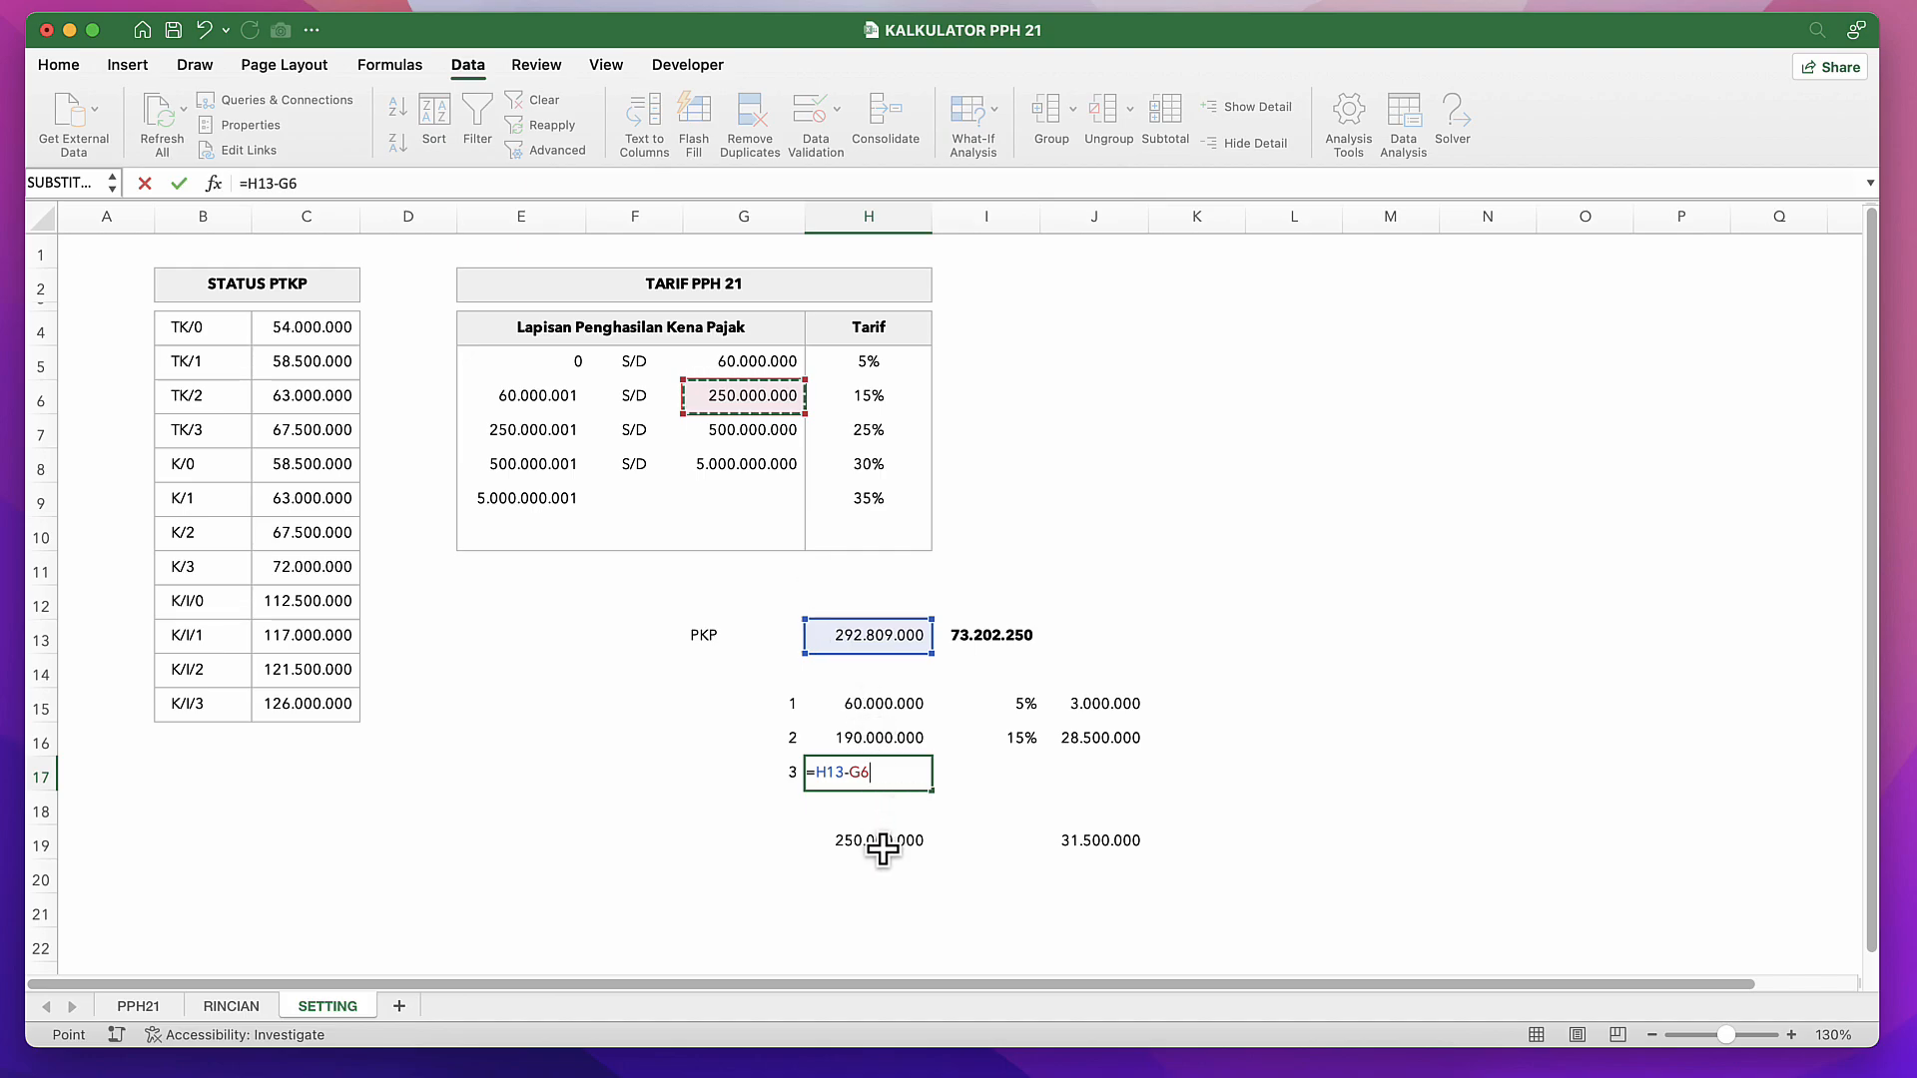
{"action": "key", "text": "Return"}
{"action": "key", "text": "Up"}
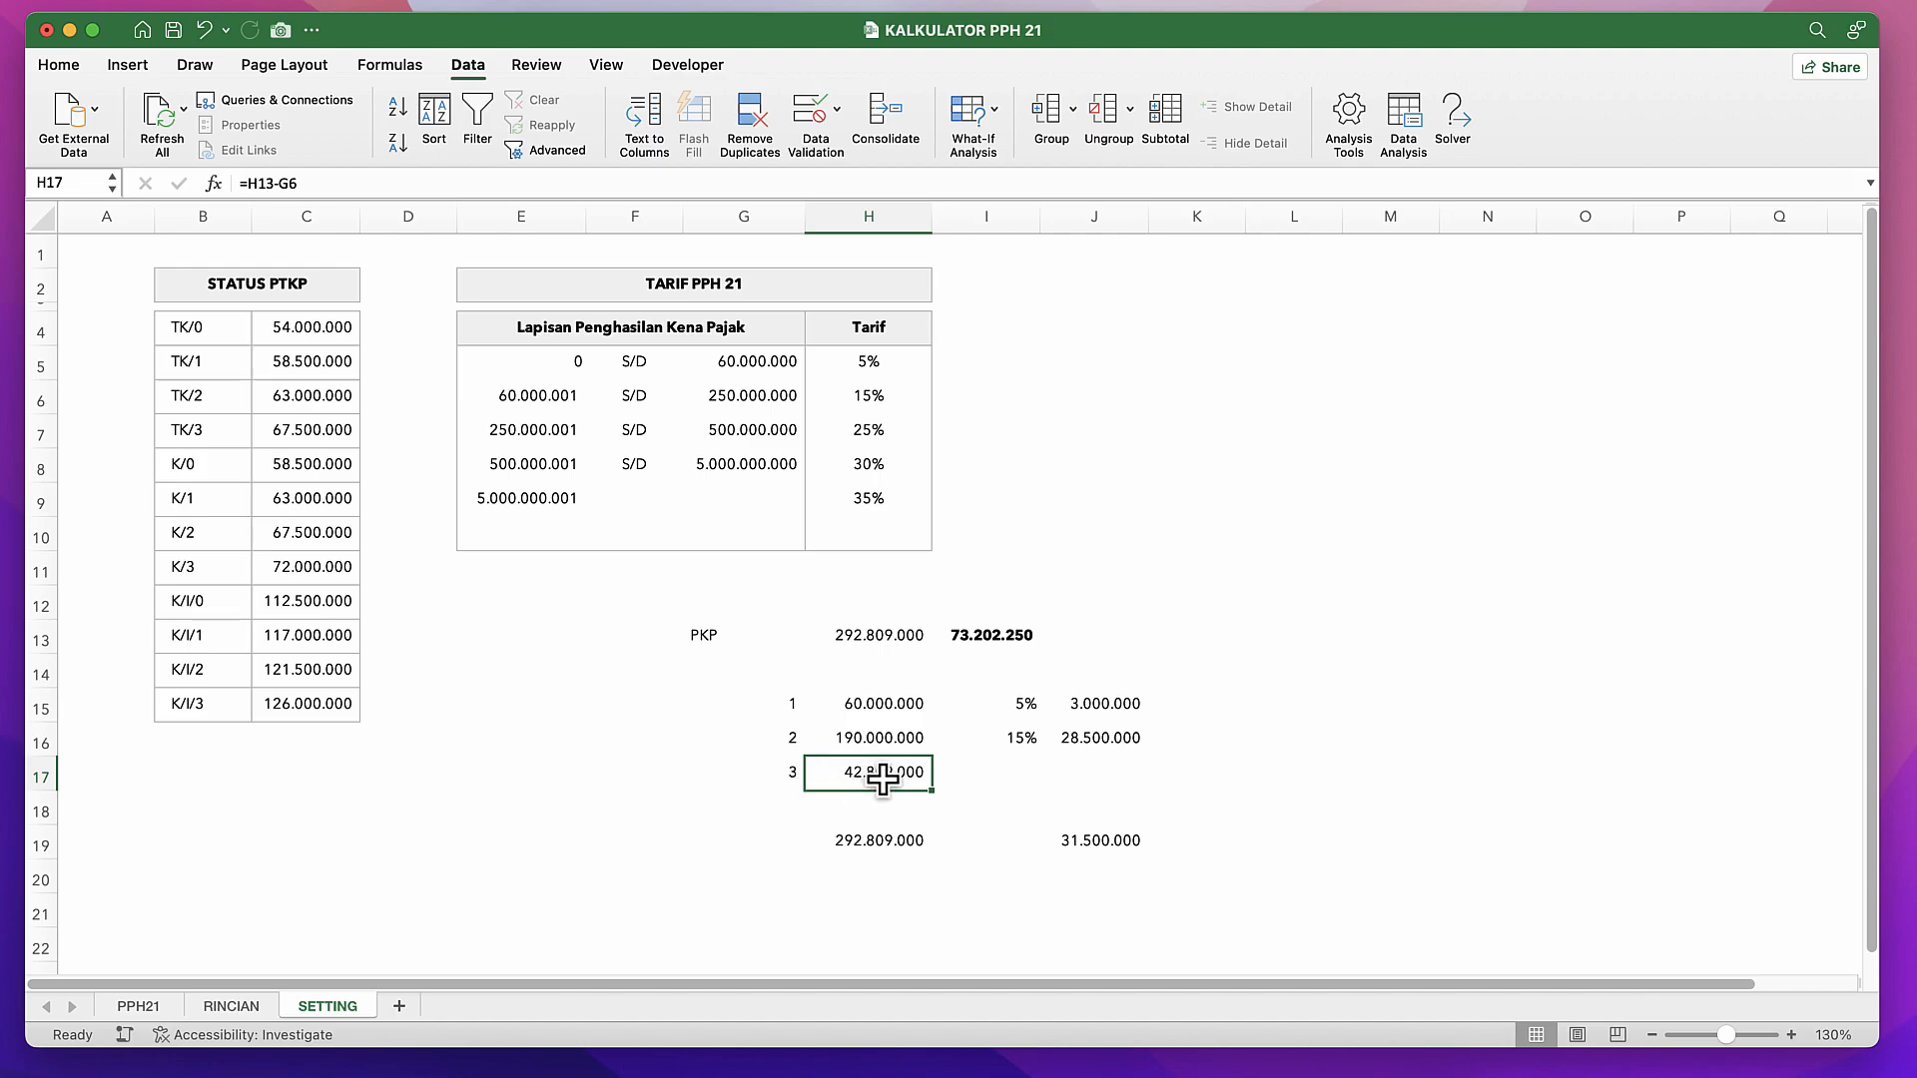
Step: Compare the bracket amounts' total in H19 with the PKP in H13
{"action": "left_click", "coordinate": [906, 837]}
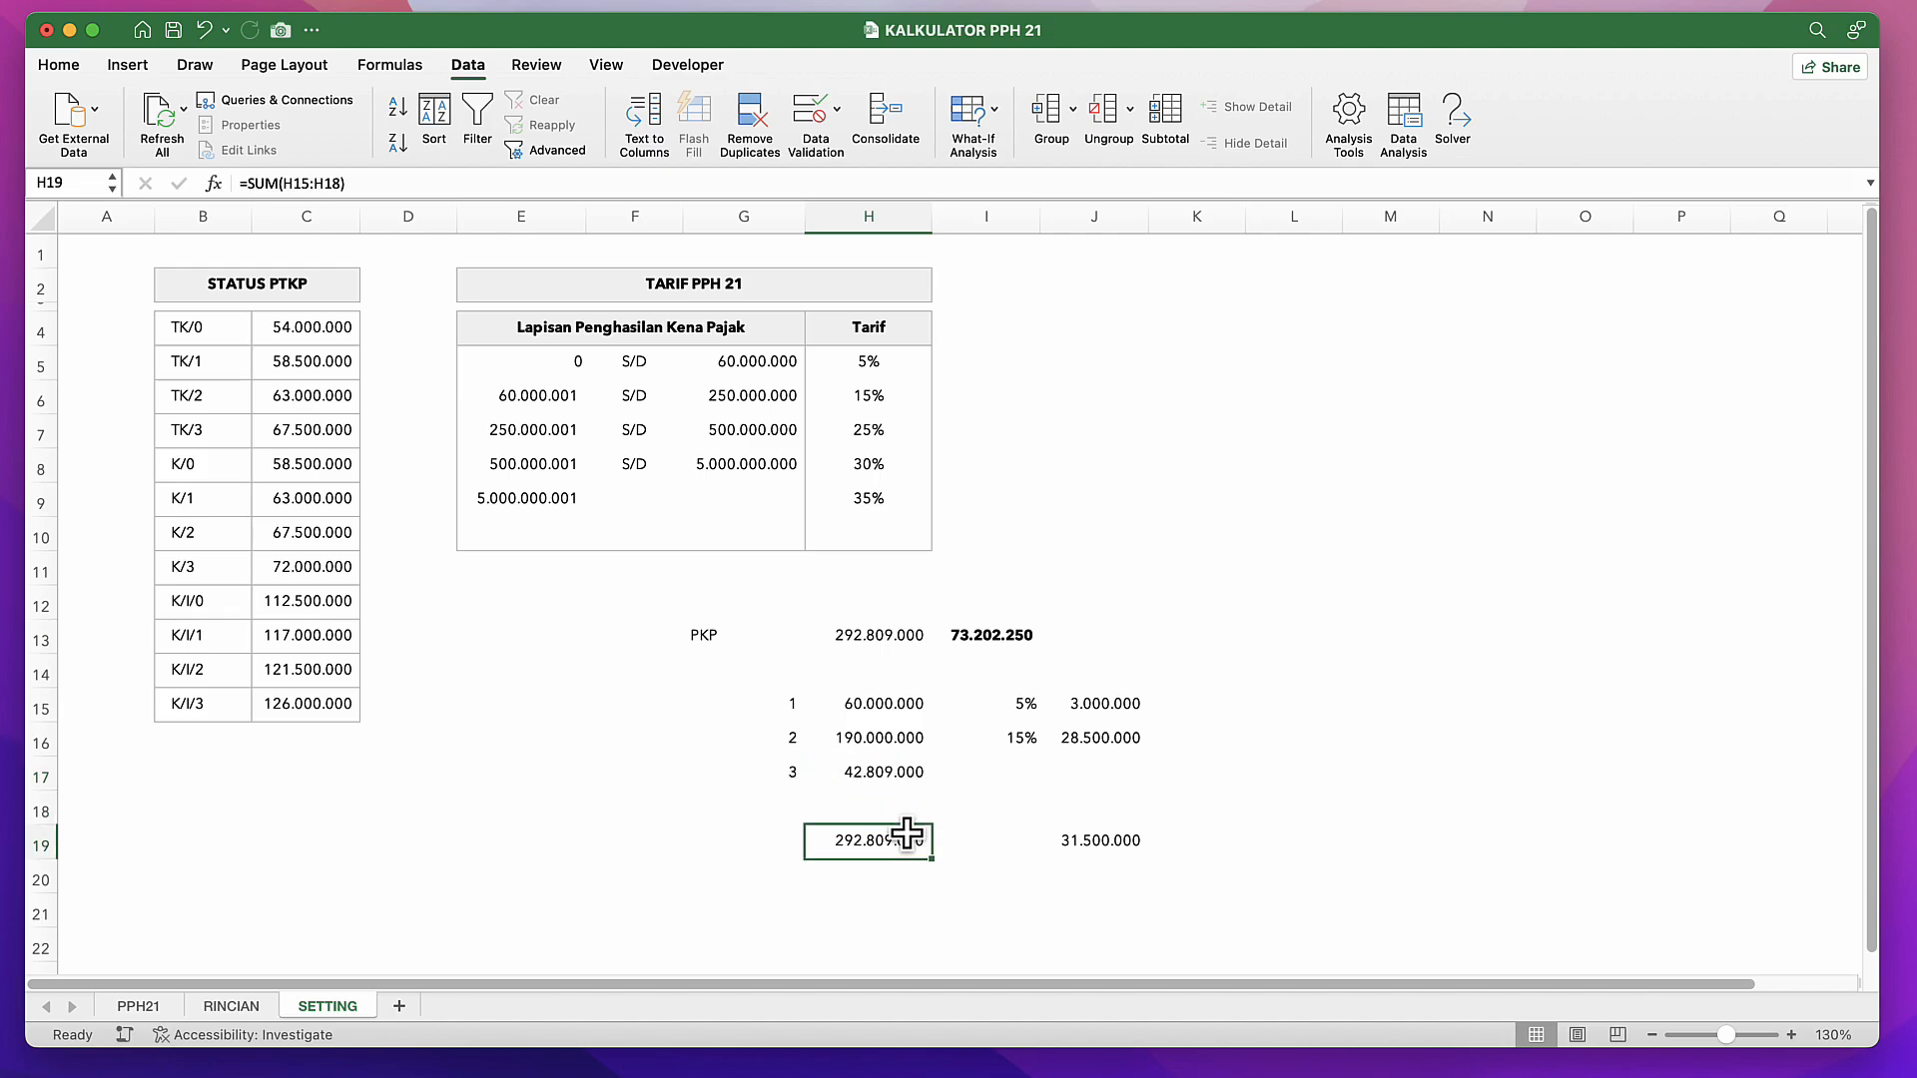
{"action": "left_click", "coordinate": [865, 641]}
{"action": "left_click", "coordinate": [865, 839]}
Step: Link the third bracket's rate in I17 with =H7 and calculate that bracket's tax in J17
{"action": "left_click", "coordinate": [1010, 776]}
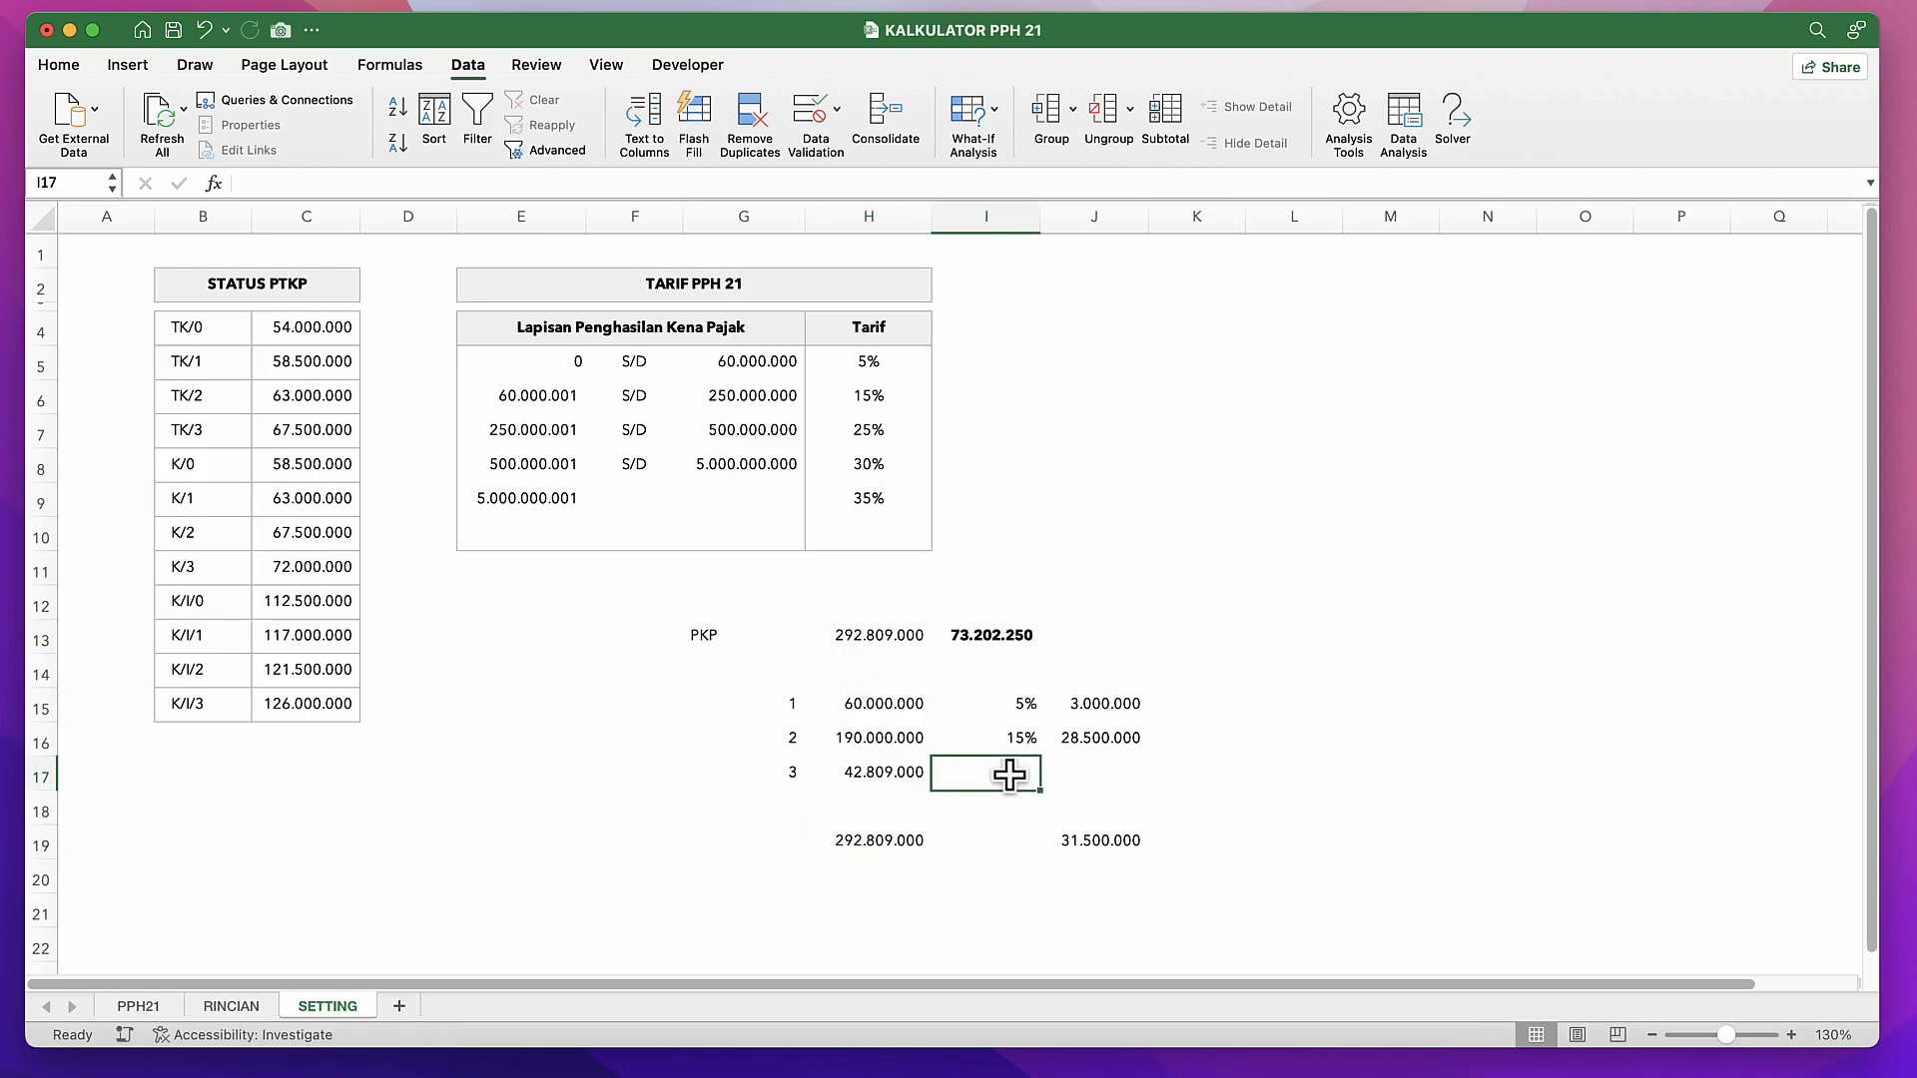
{"action": "type", "text": "="}
{"action": "left_click", "coordinate": [876, 441]}
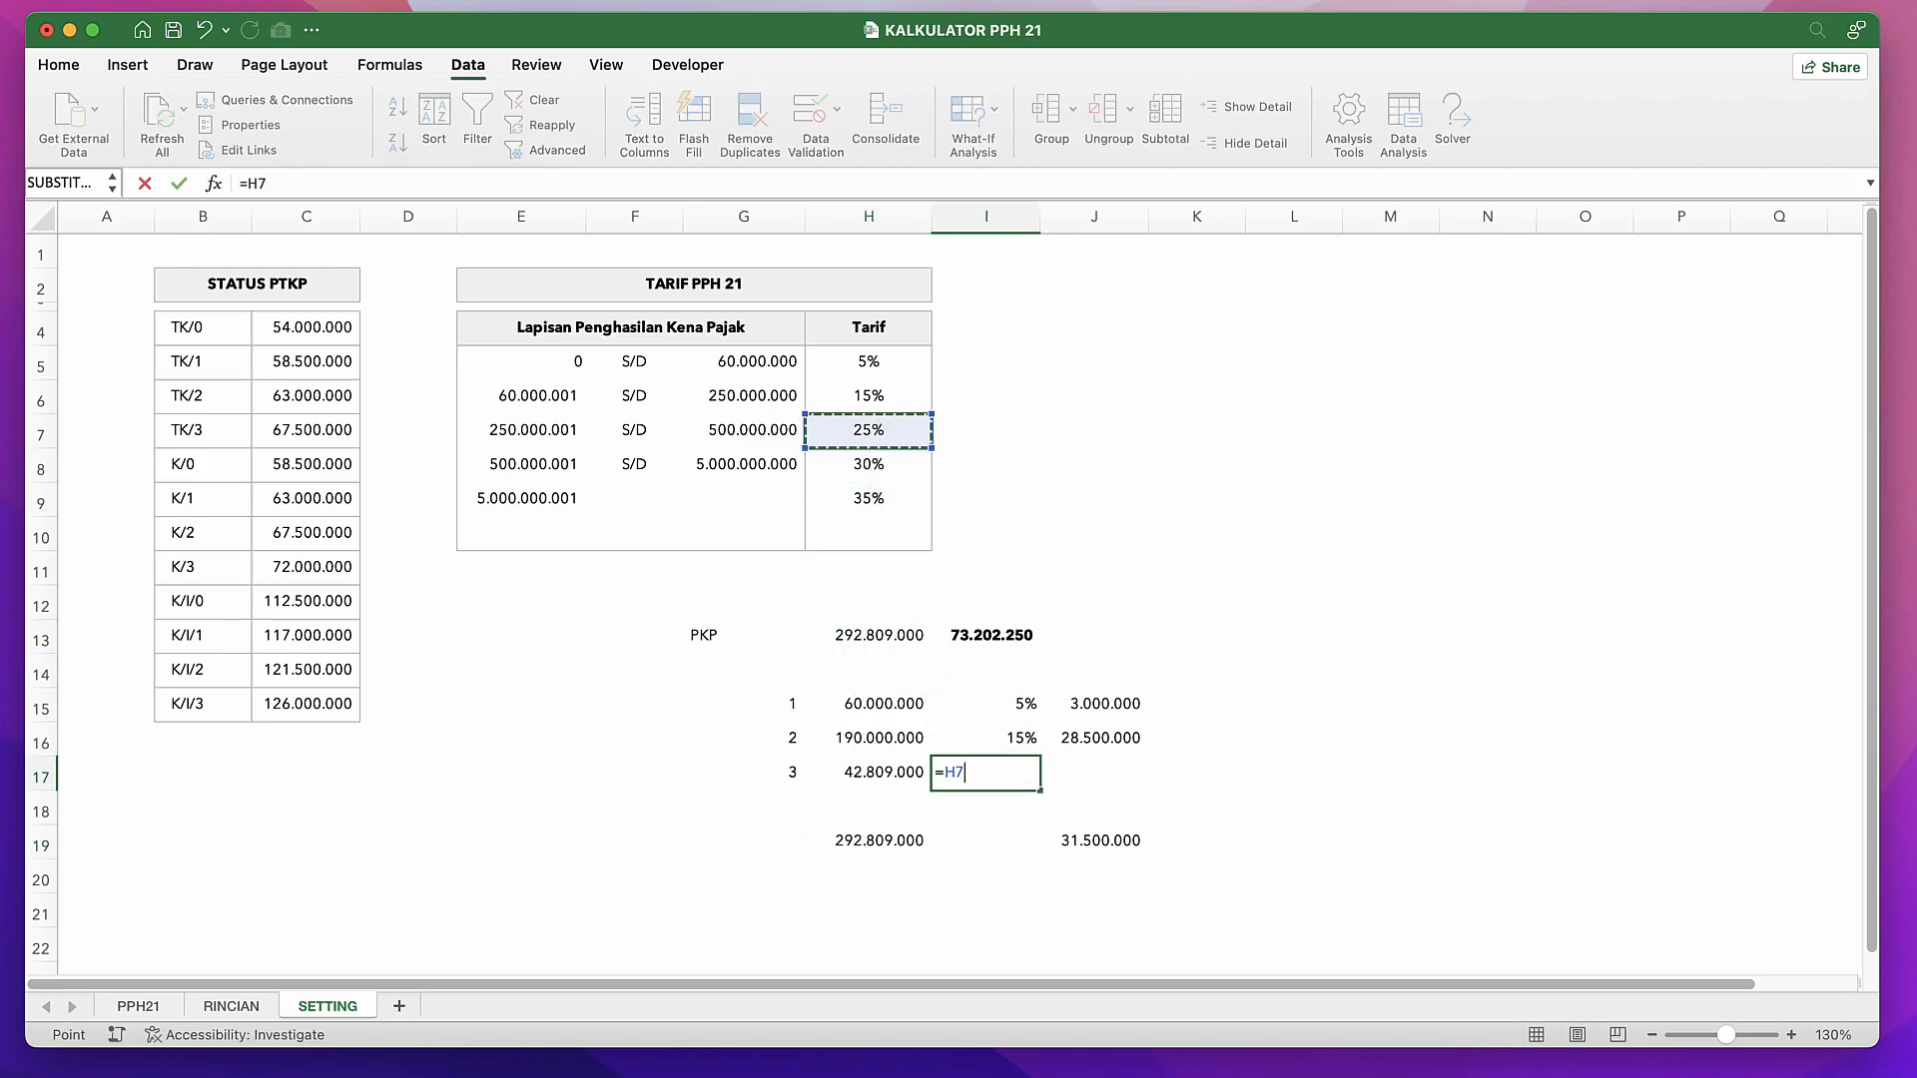
{"action": "key", "text": "Return"}
{"action": "key", "text": "Right"}
{"action": "key", "text": "Up"}
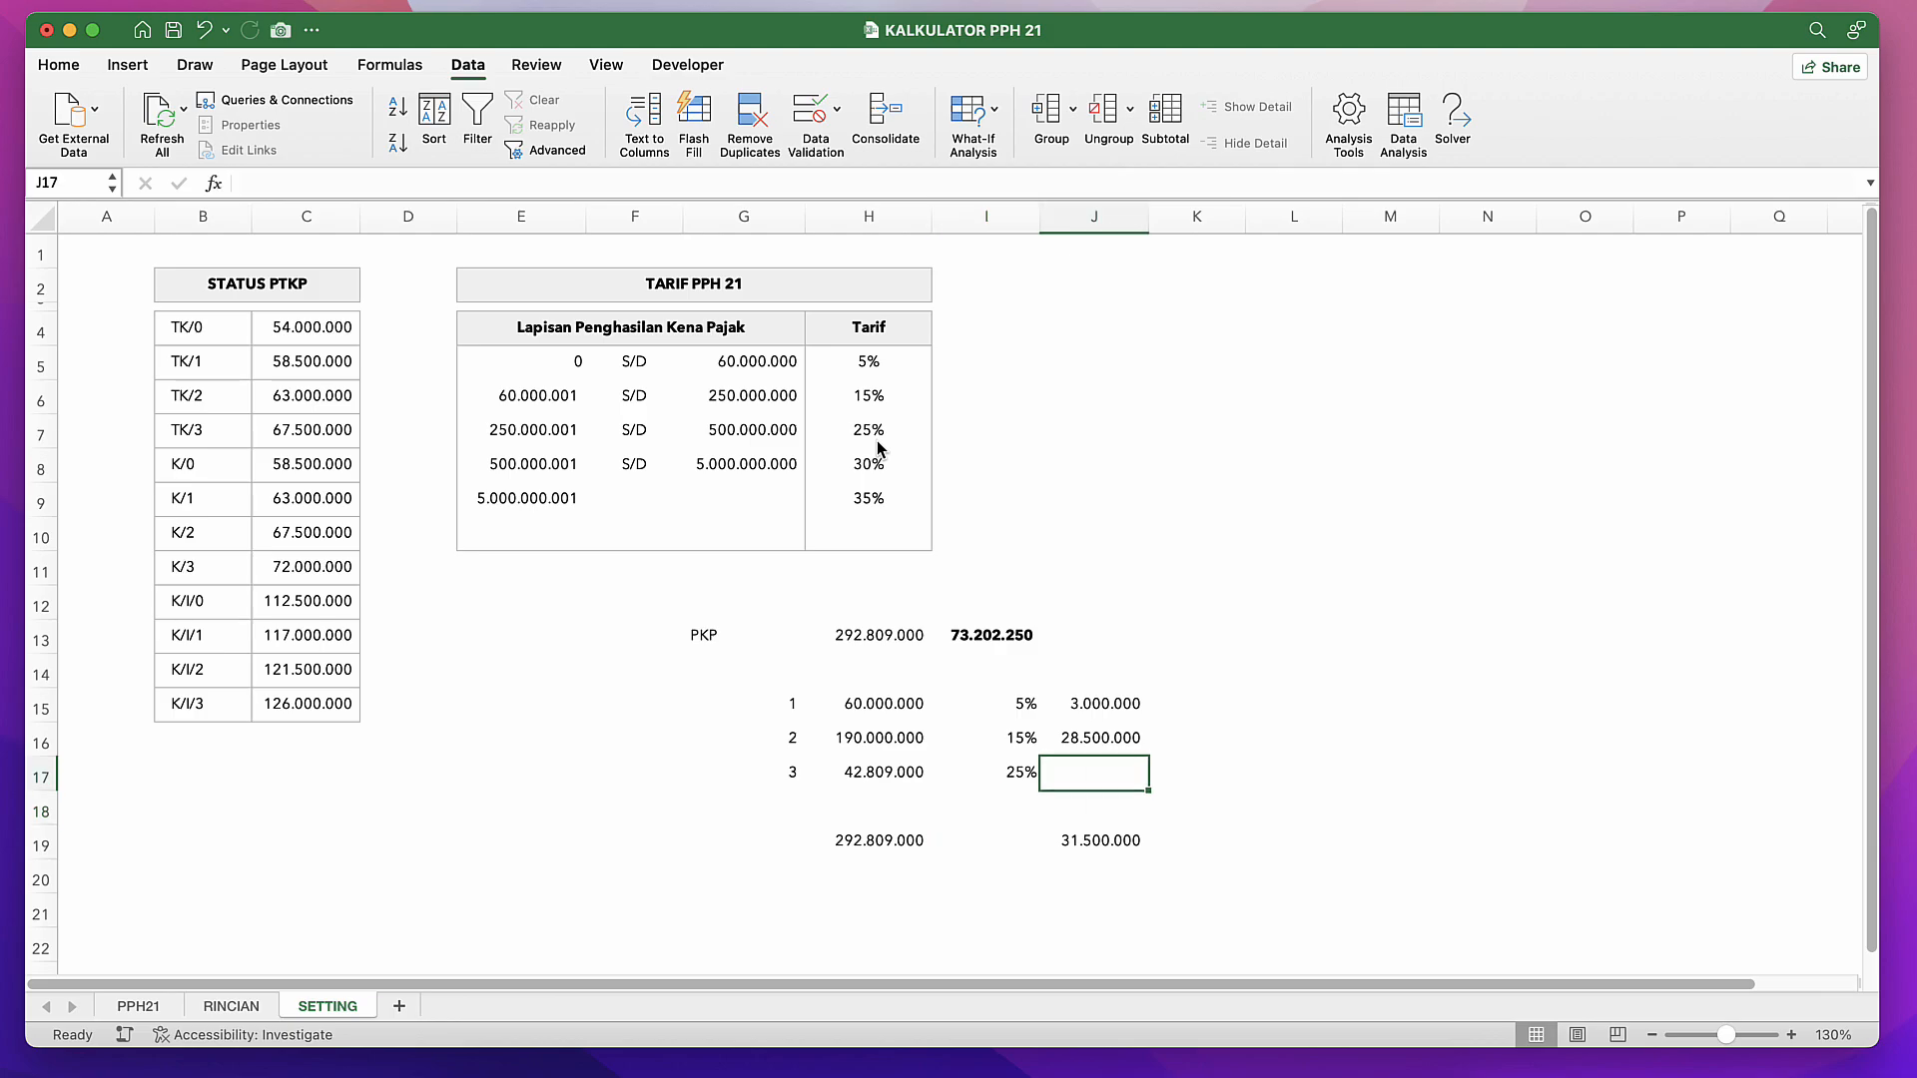
{"action": "left_click", "coordinate": [1096, 816]}
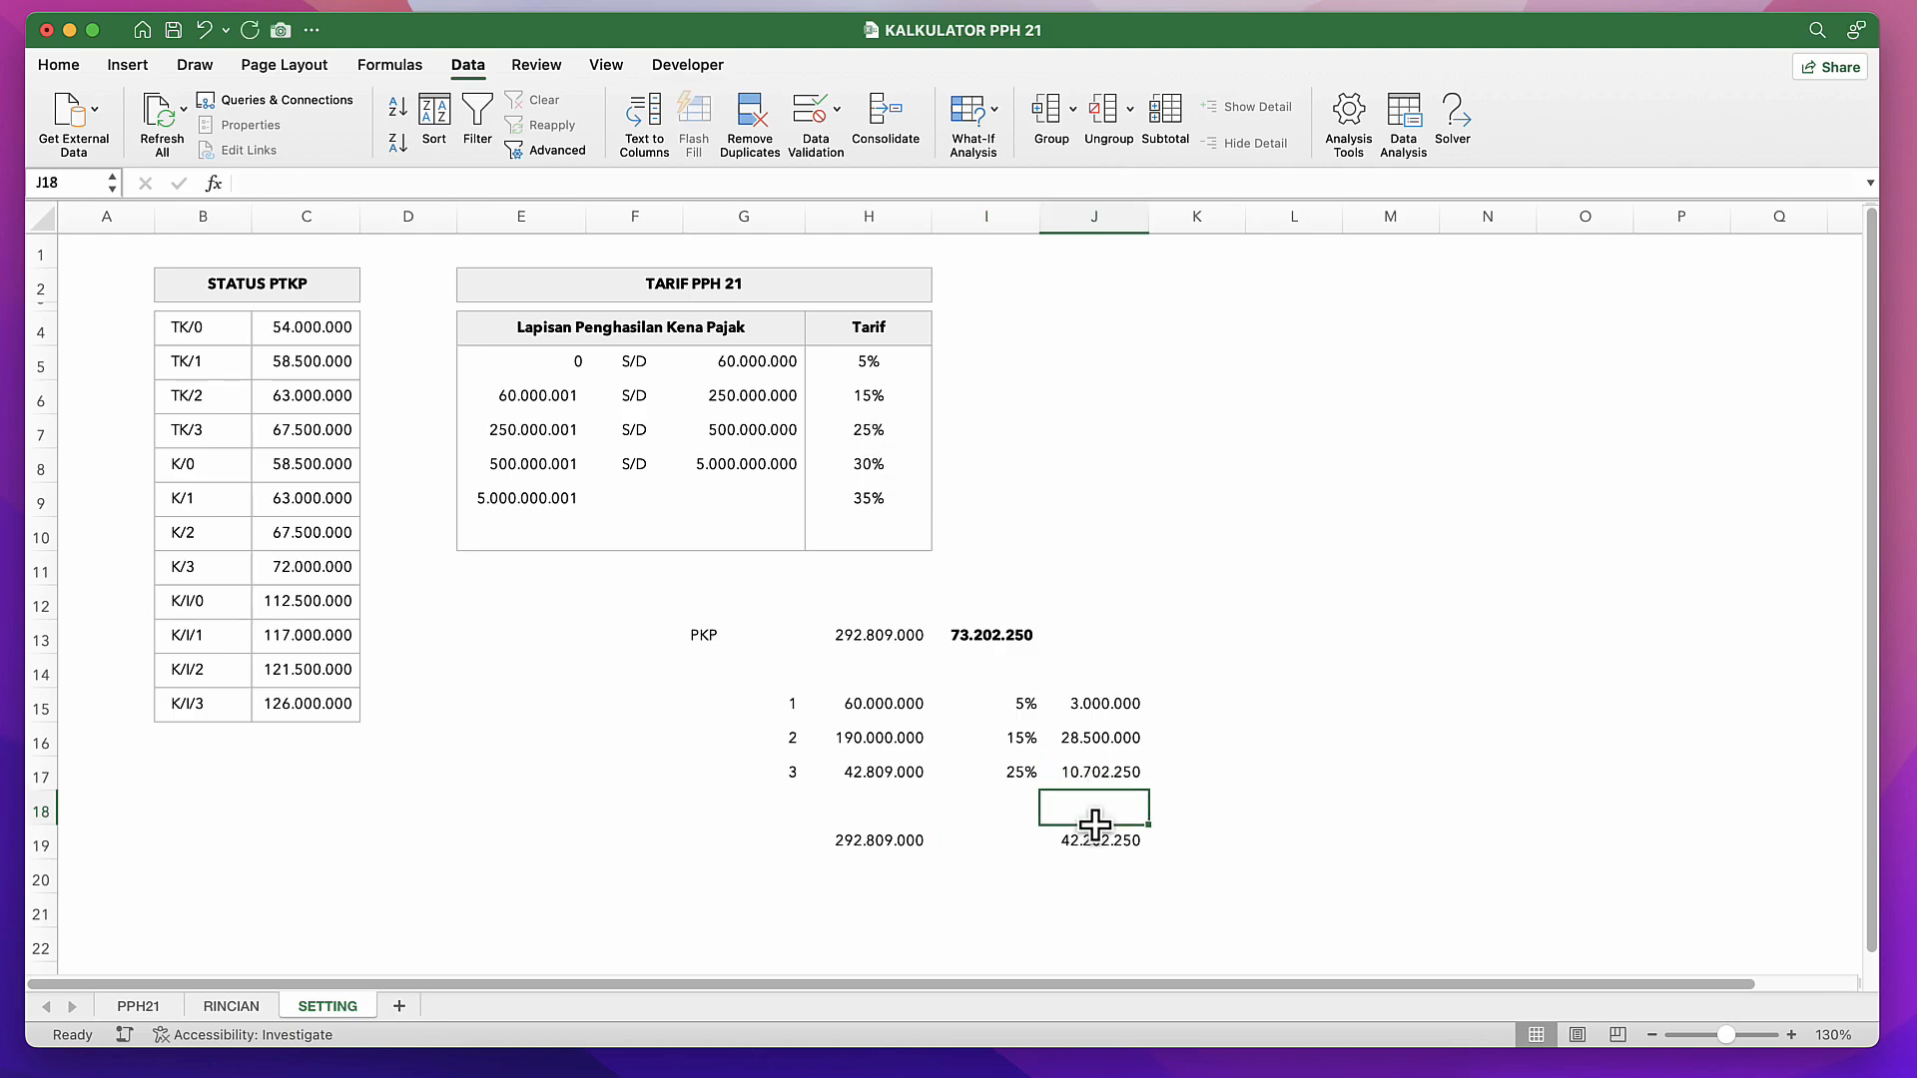
Step: Inspect the range summed by the total tax formula in J19
{"action": "left_click", "coordinate": [1111, 844]}
{"action": "double_click", "coordinate": [1134, 841]}
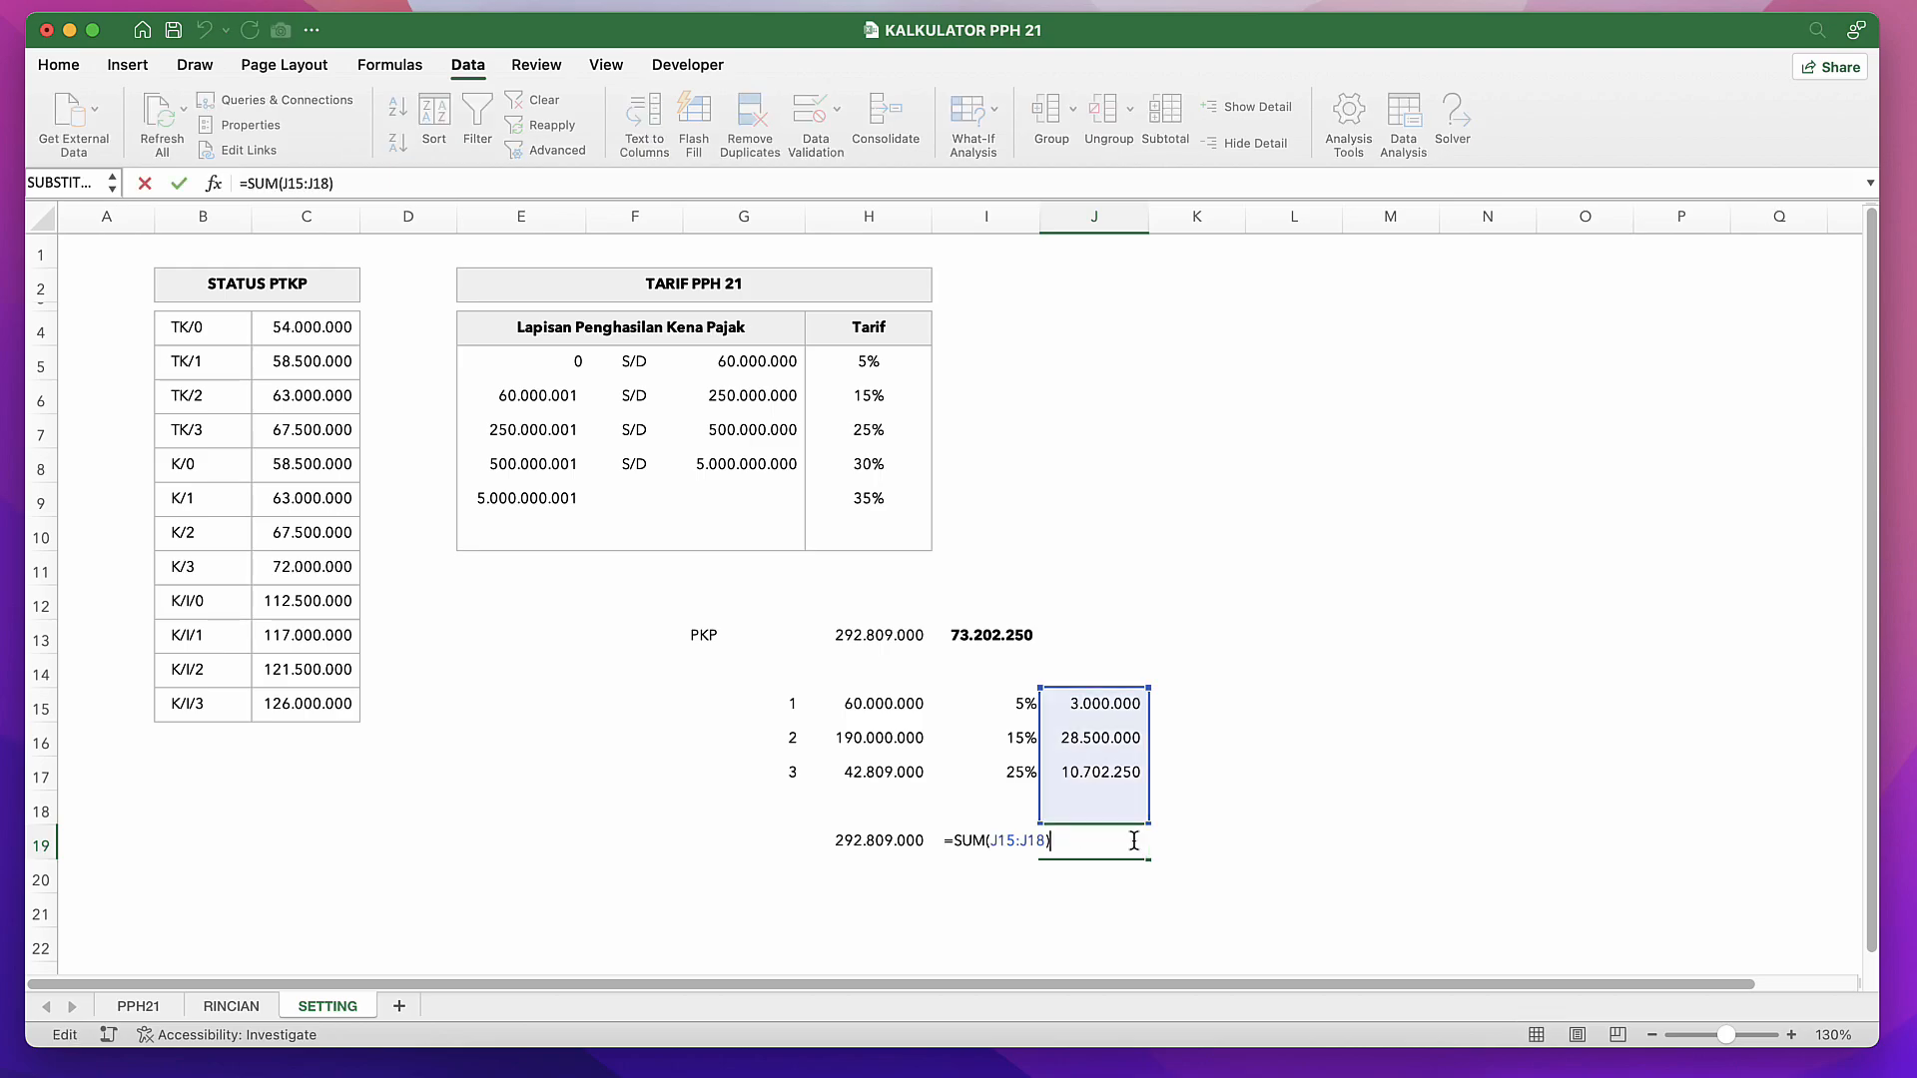
{"action": "key", "text": "Return"}
{"action": "left_click", "coordinate": [1113, 844]}
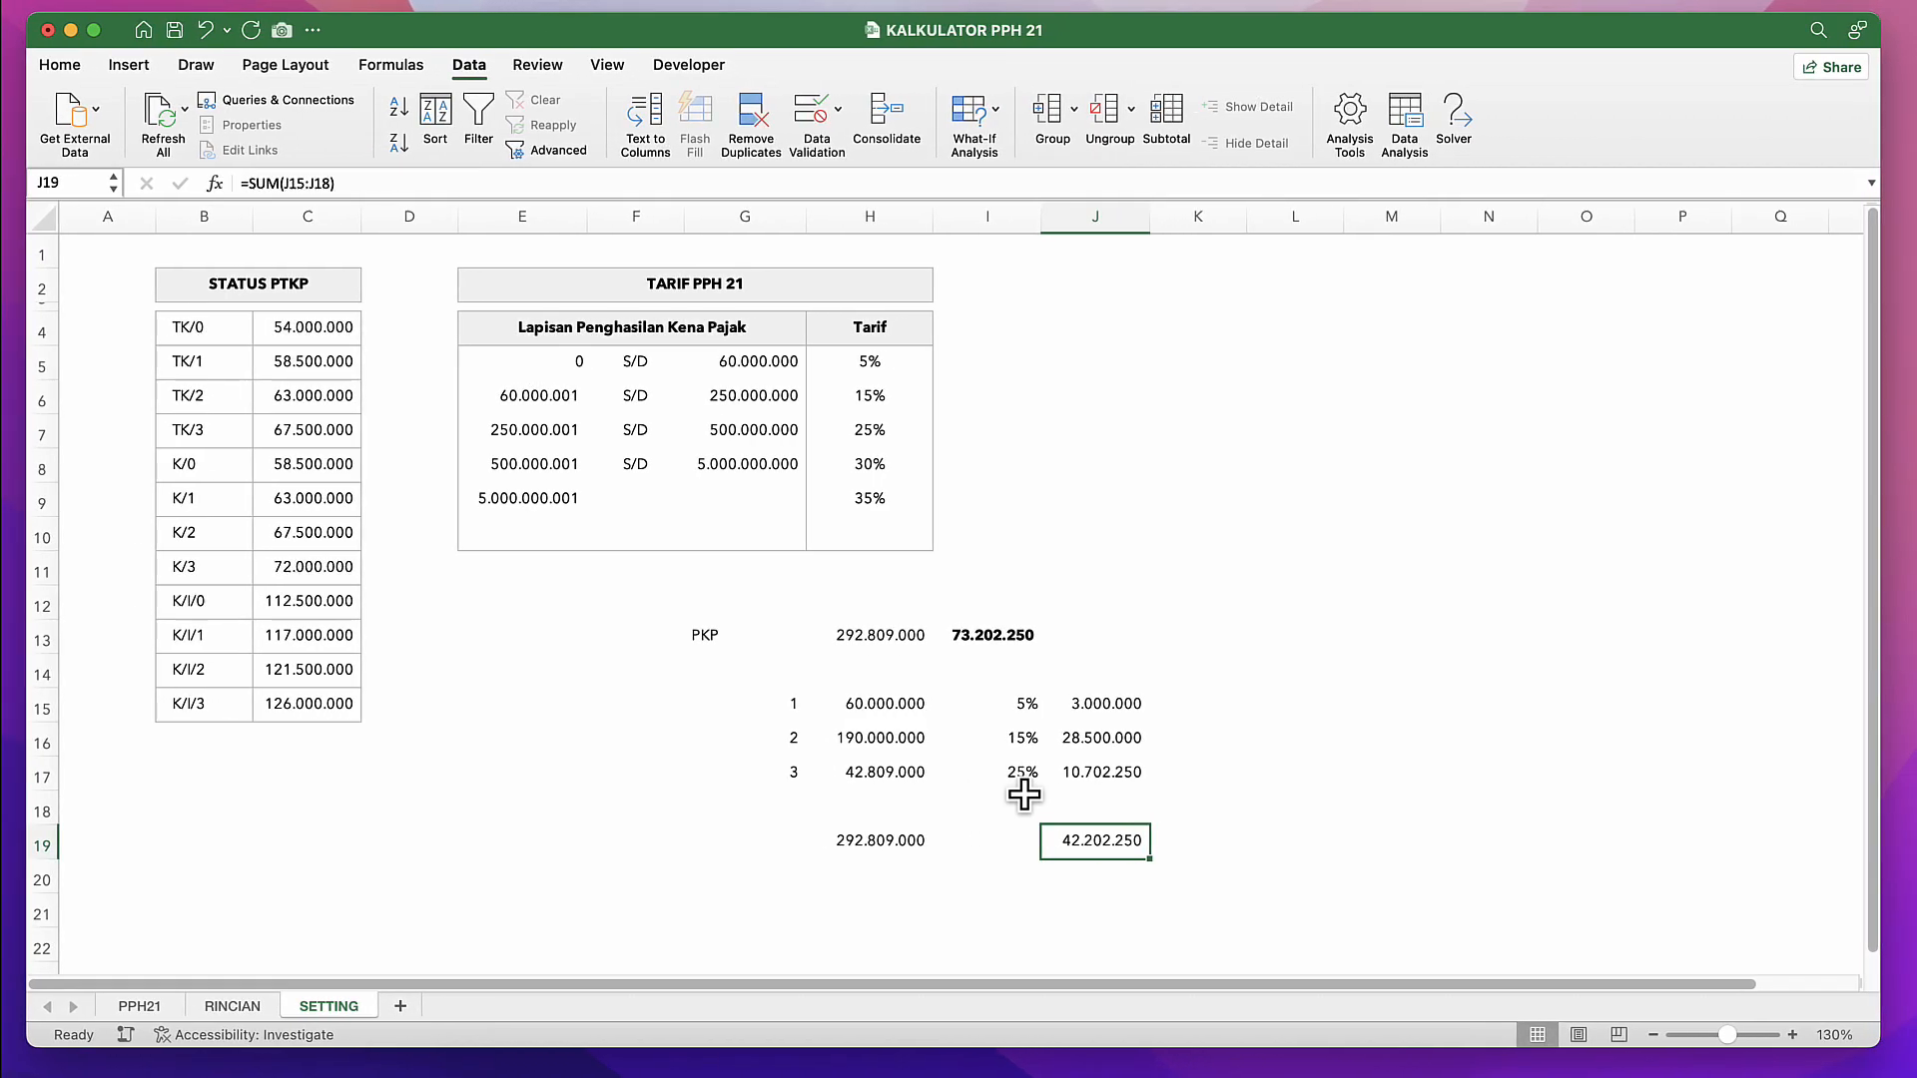
Step: On the PPH21 sheet, expand the formula bar and examine the "Tdk" branch with the 120% multiplier in W7's formula
{"action": "left_click", "coordinate": [140, 1006]}
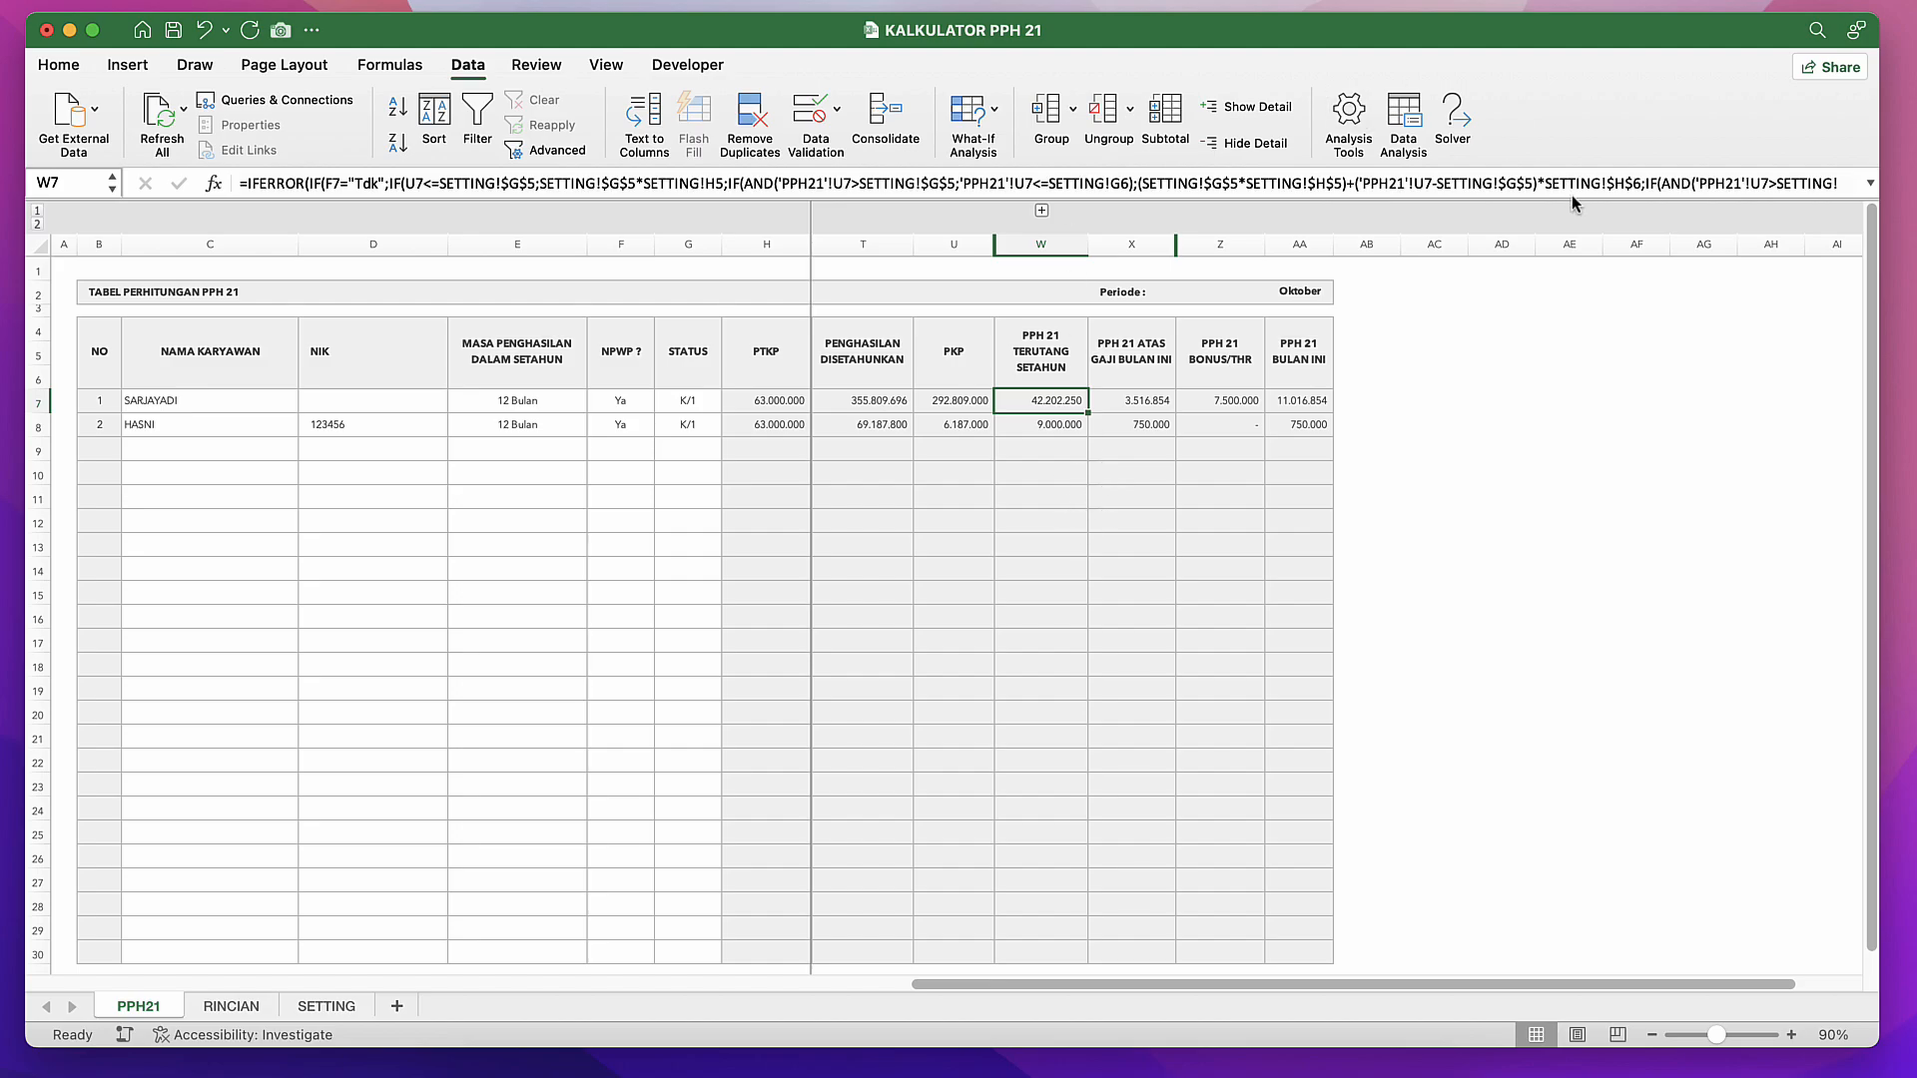
{"action": "left_click_drag", "start_coordinate": [1573, 212], "coordinate": [1580, 357]}
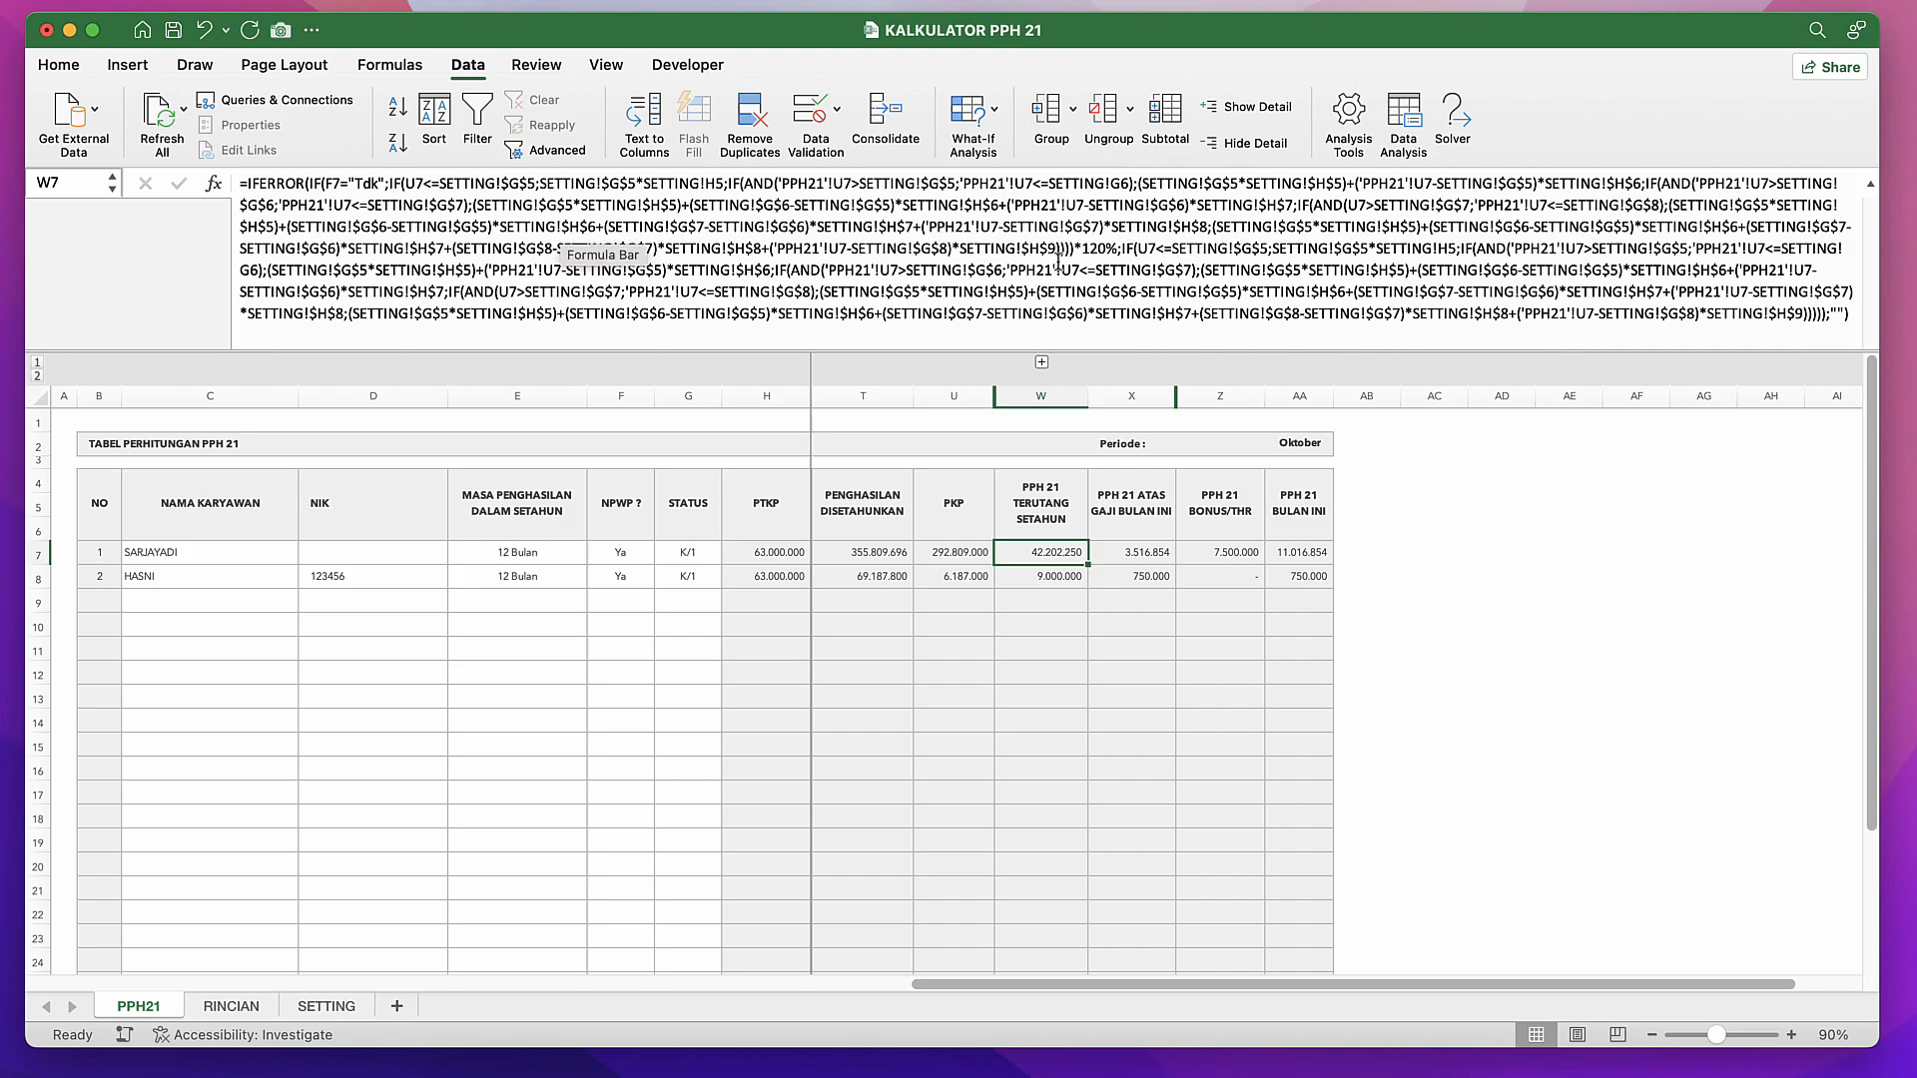
{"action": "left_click", "coordinate": [385, 187]}
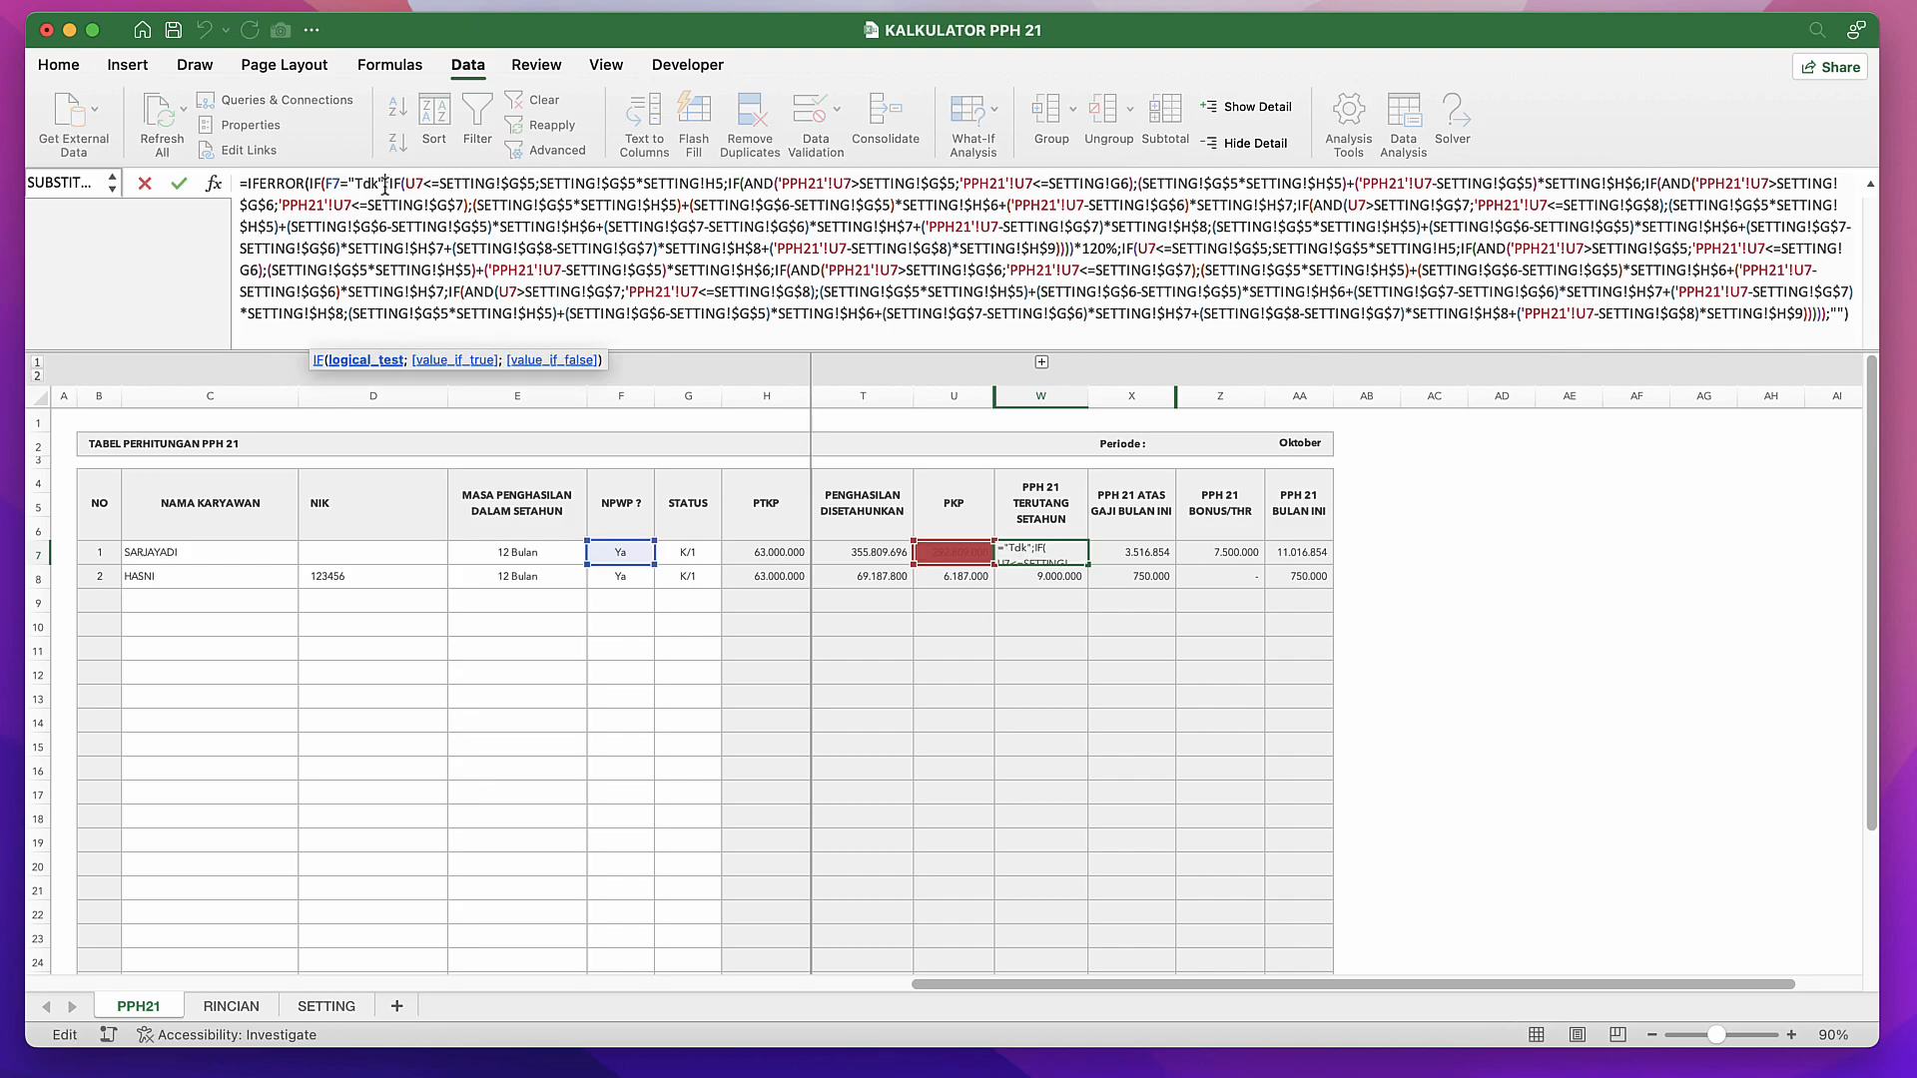
{"action": "left_click", "coordinate": [427, 361]}
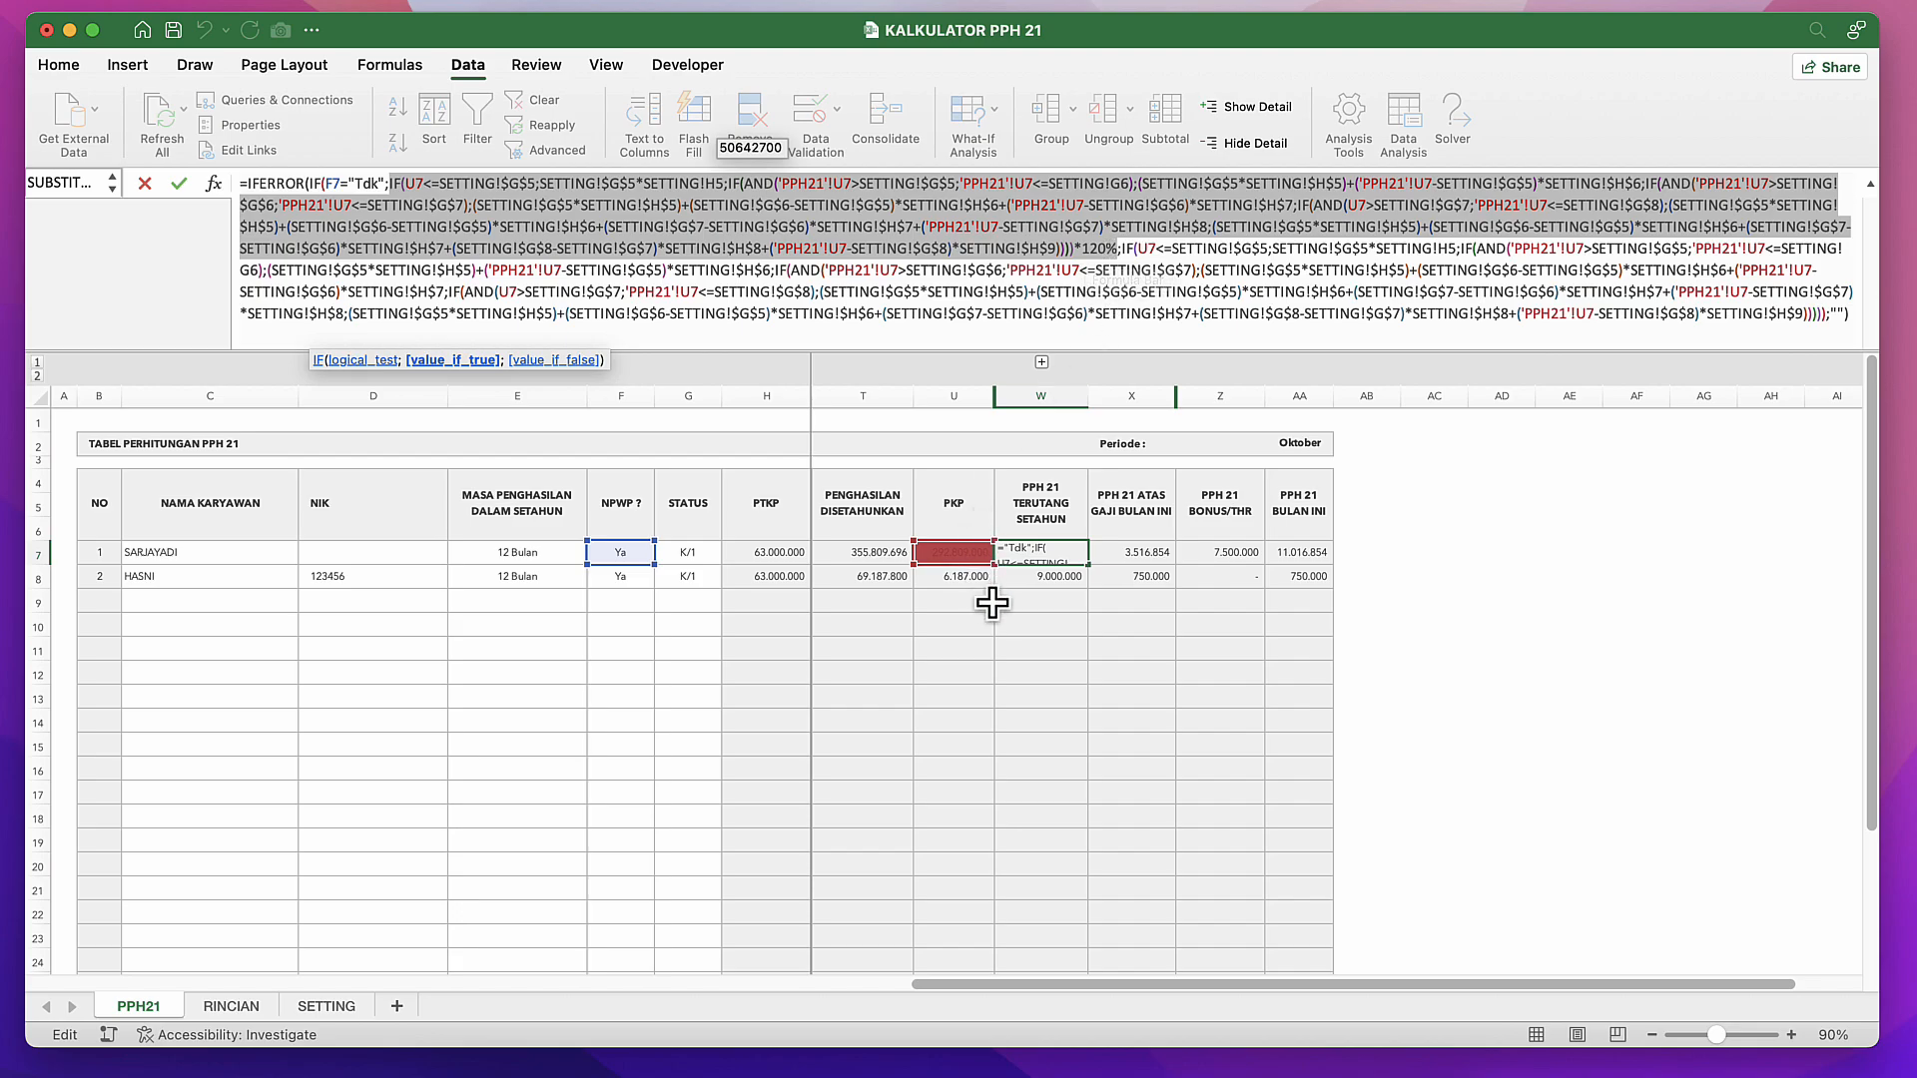
{"action": "key", "text": "Return"}
Step: Test the first employee's NPWP status in F7 as Tdk and restore it to Ya
{"action": "left_click", "coordinate": [552, 553]}
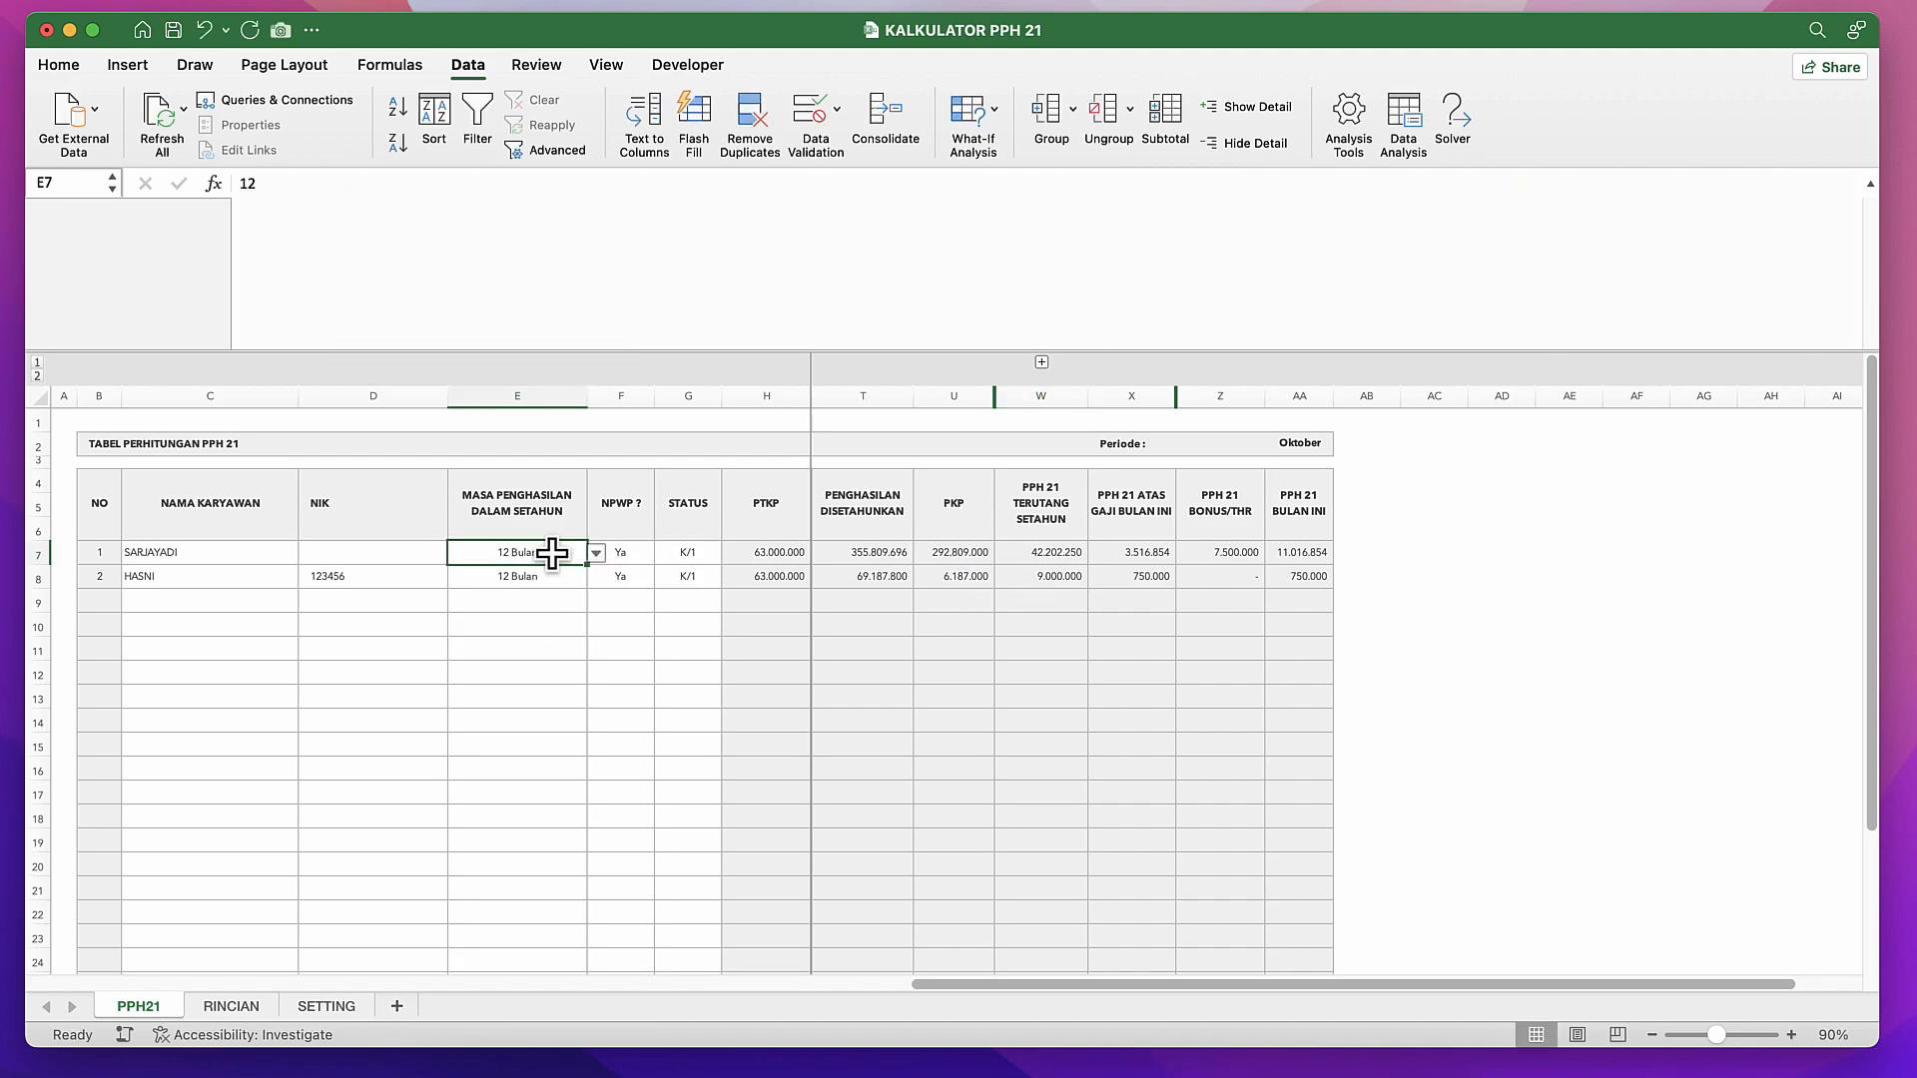
{"action": "left_click", "coordinate": [635, 550]}
{"action": "left_click", "coordinate": [662, 556]}
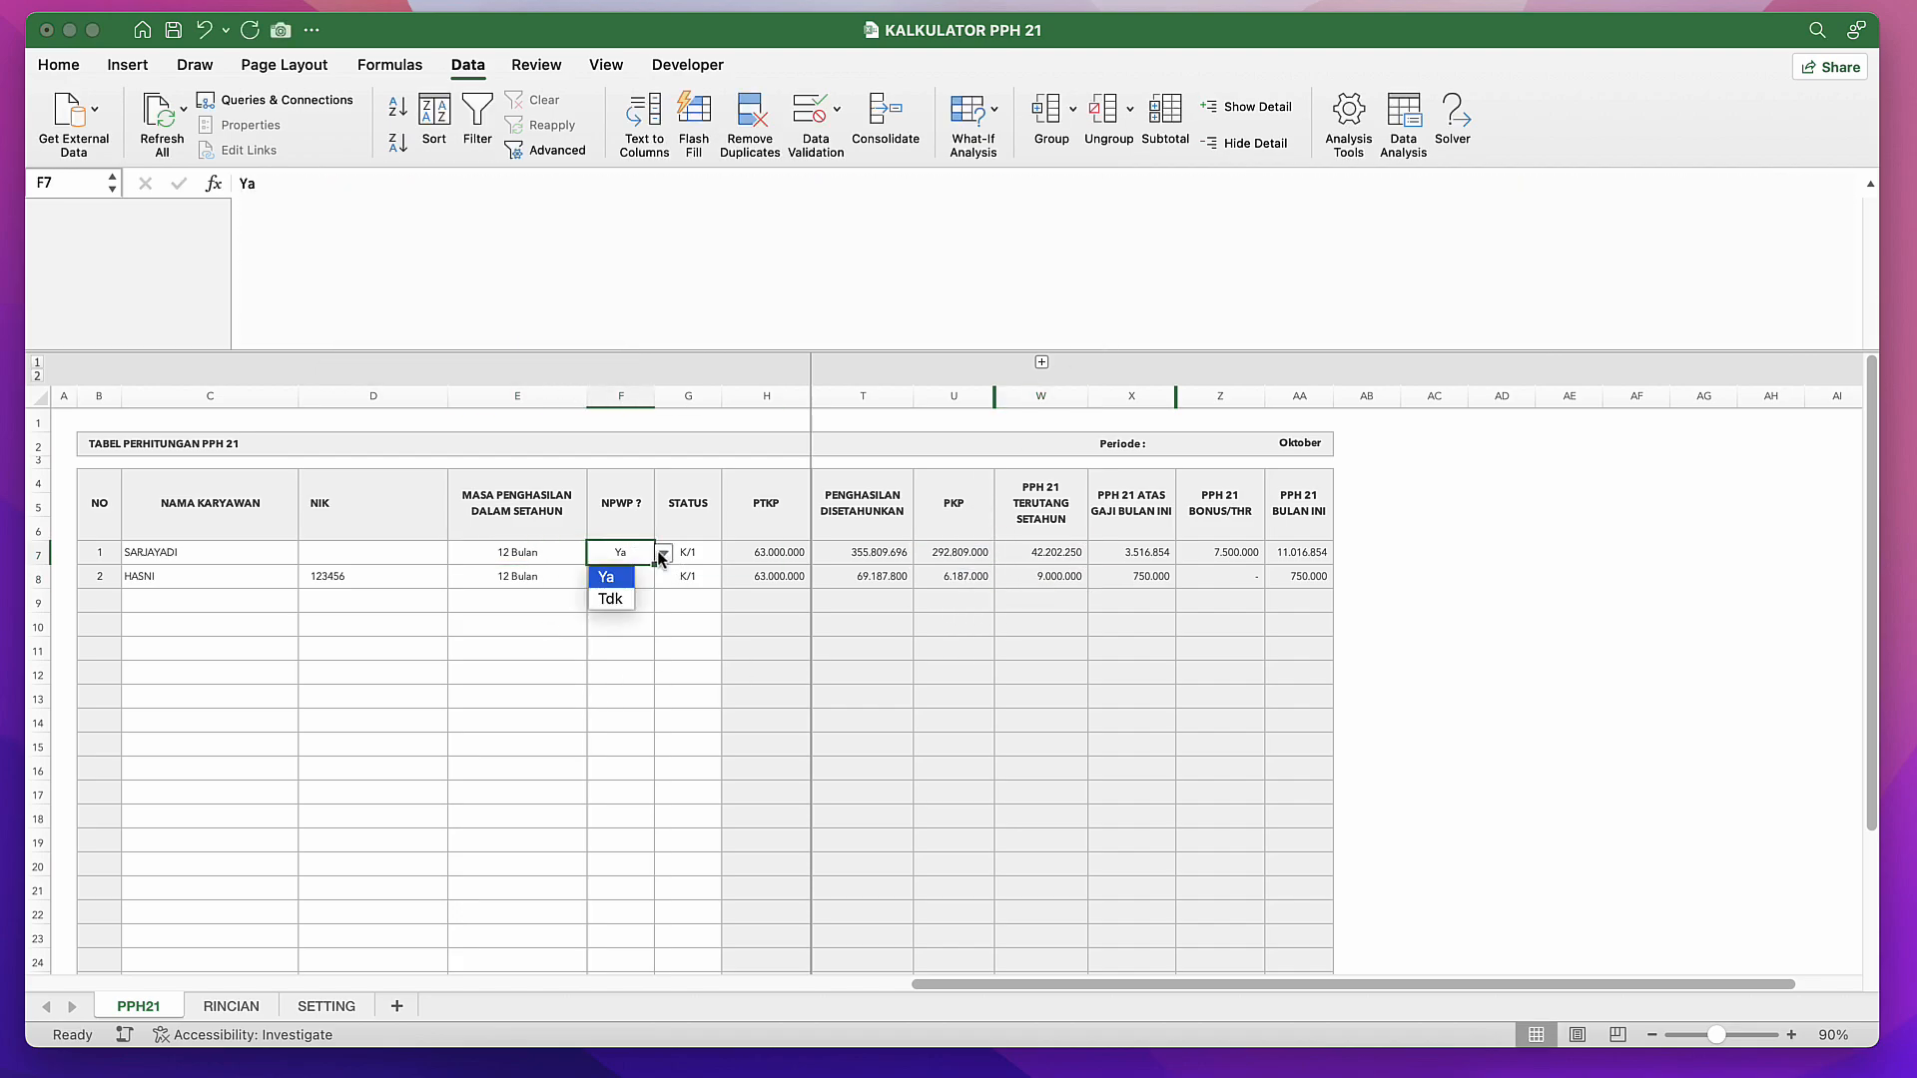
{"action": "left_click", "coordinate": [608, 599]}
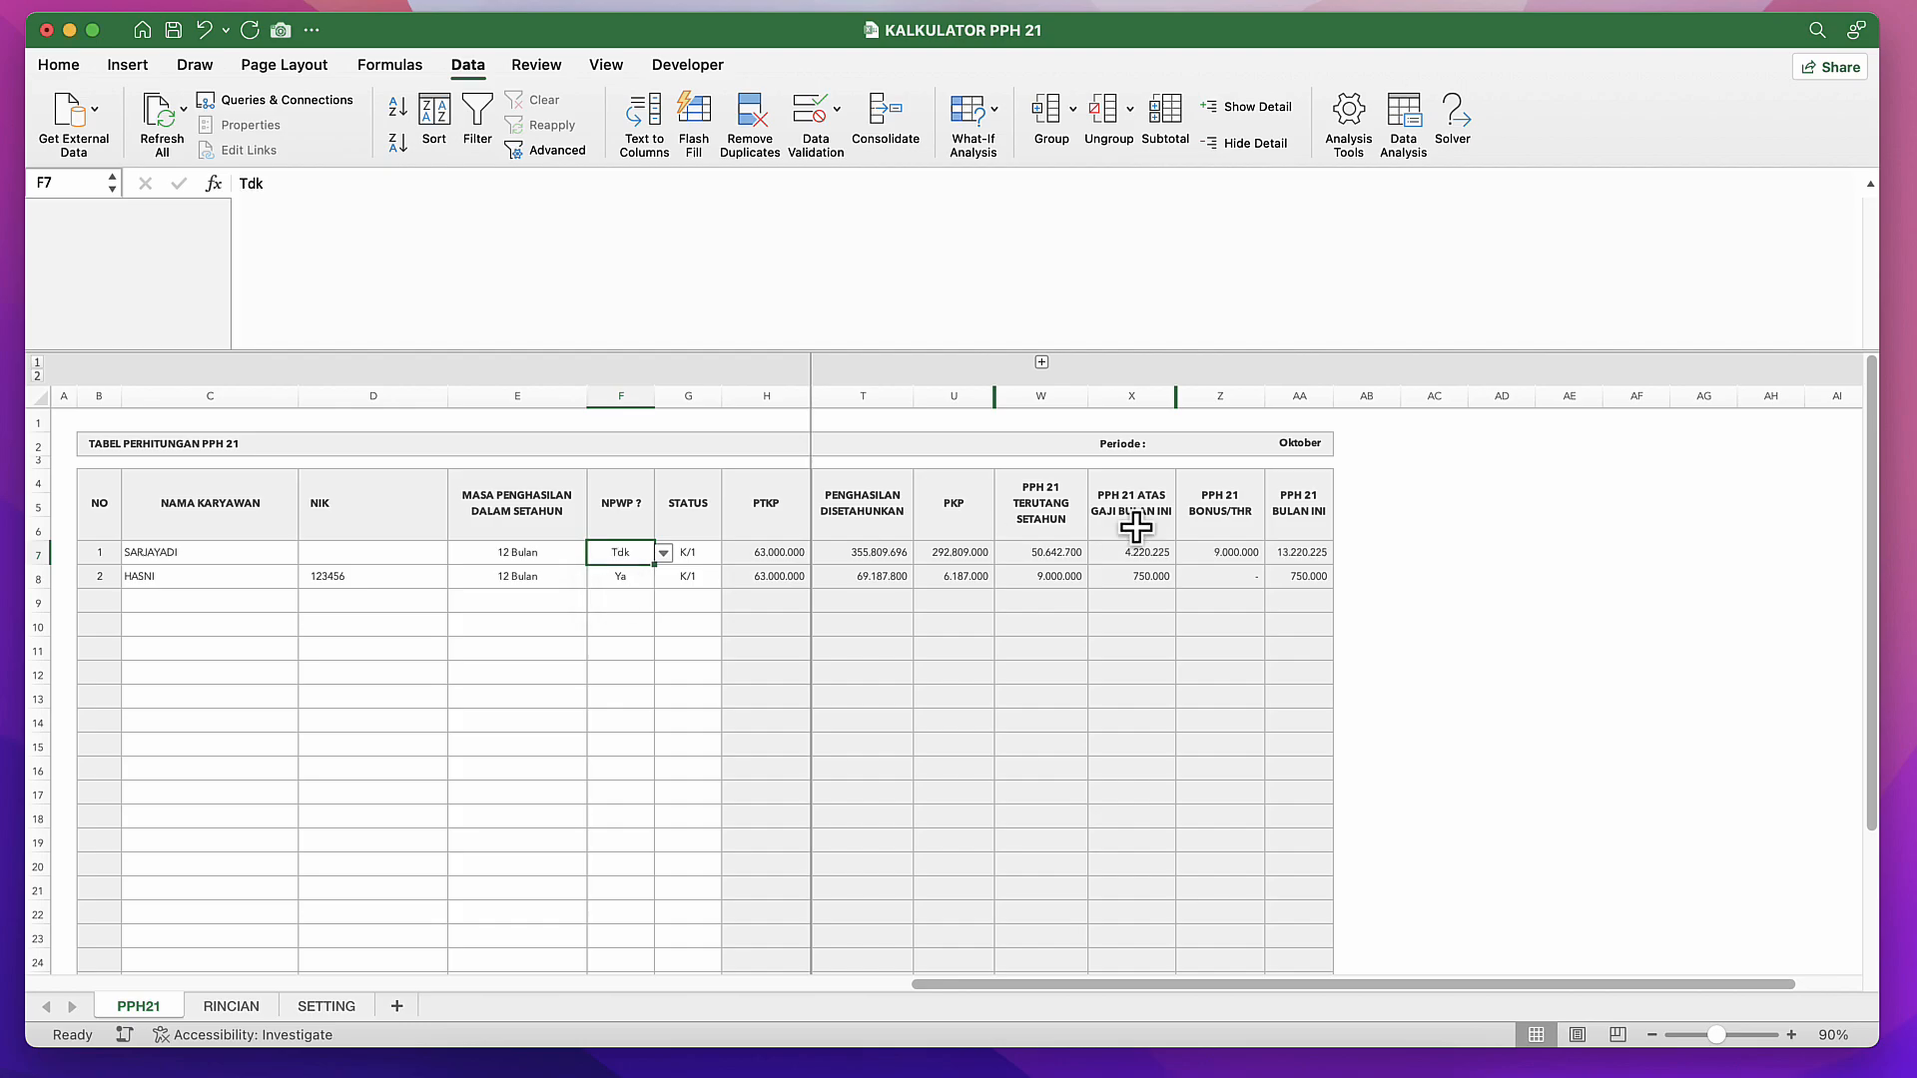
{"action": "left_click", "coordinate": [662, 552]}
{"action": "left_click", "coordinate": [612, 580]}
{"action": "left_click", "coordinate": [751, 582]}
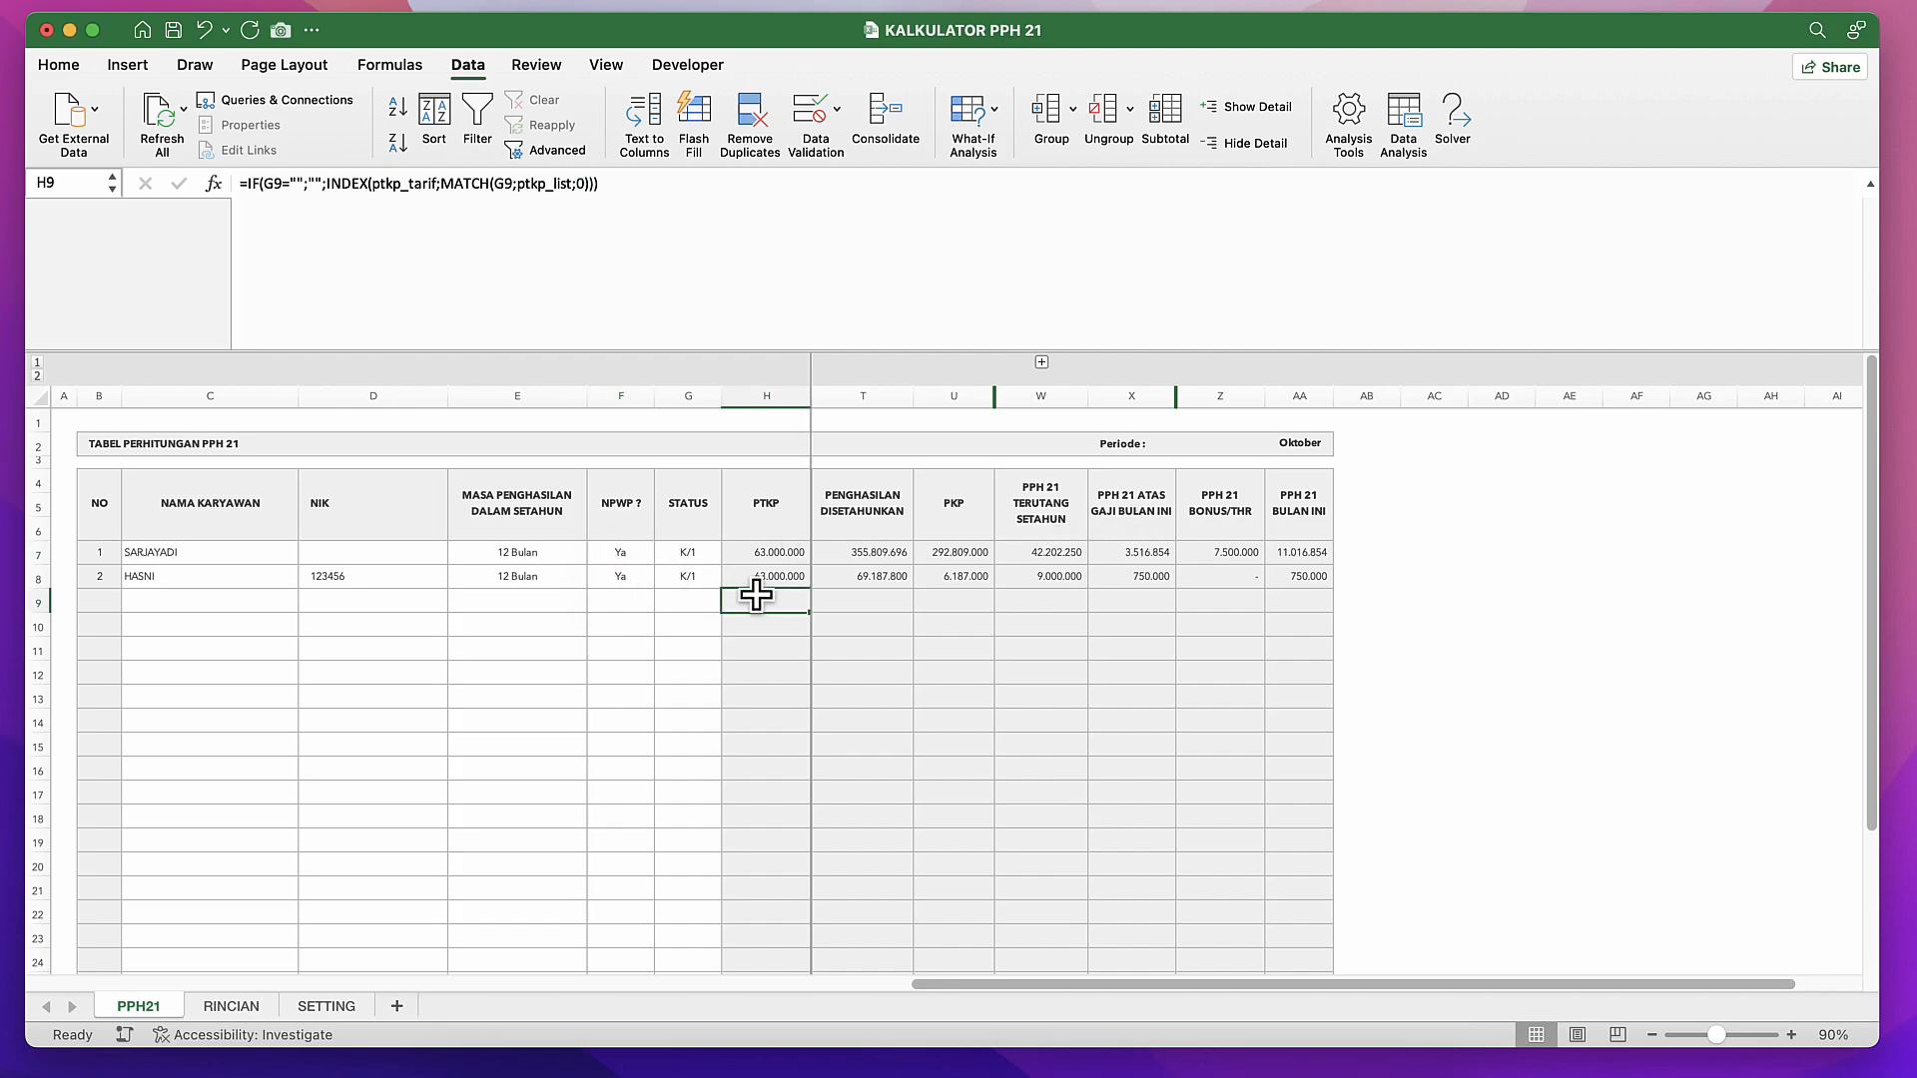
Step: Review the first employee's annual tax formula in W7 and the neighbouring monthly salary tax in X7
{"action": "left_click", "coordinate": [1029, 548]}
{"action": "left_click", "coordinate": [1127, 547]}
{"action": "left_click", "coordinate": [1054, 537]}
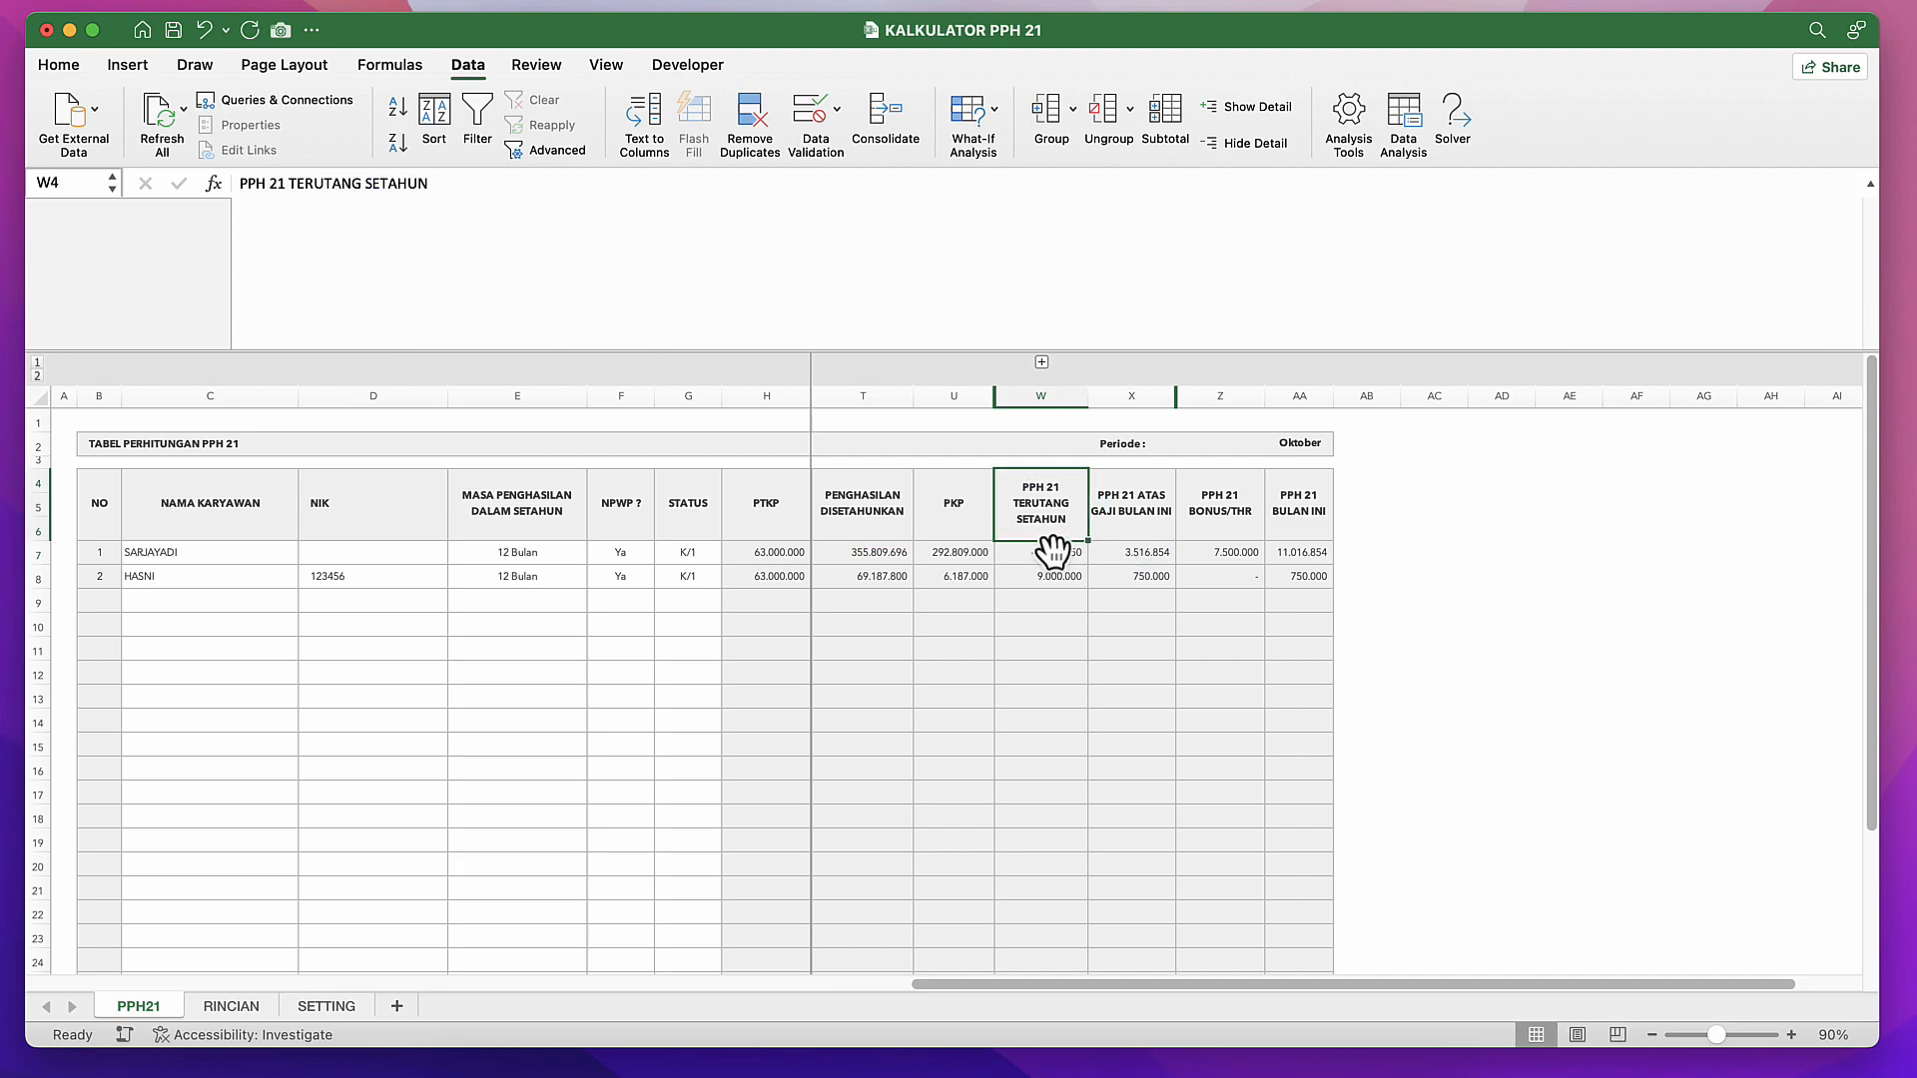
{"action": "left_click", "coordinate": [1054, 552]}
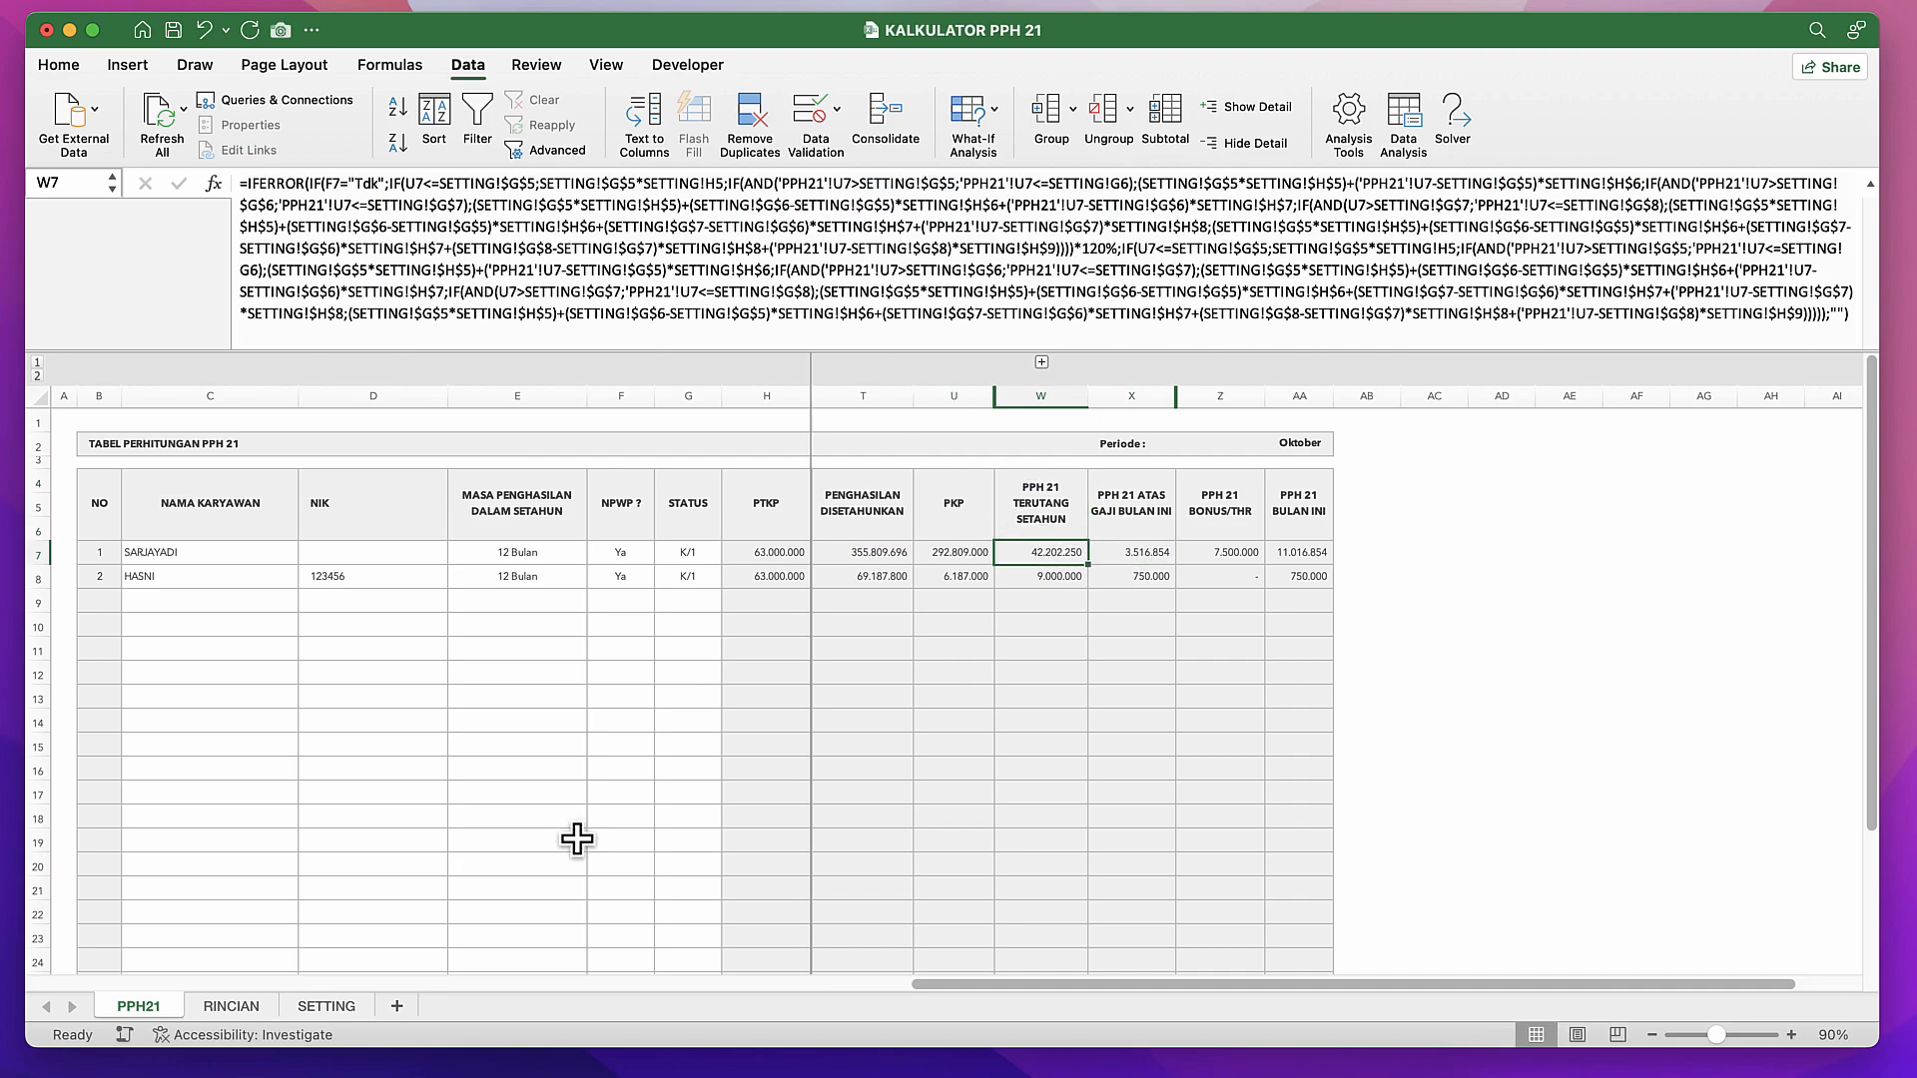
Step: On the SETTING sheet, compare the flat-rate tax formula in I13 with the bracket-by-bracket calculation
{"action": "left_click", "coordinate": [341, 1009]}
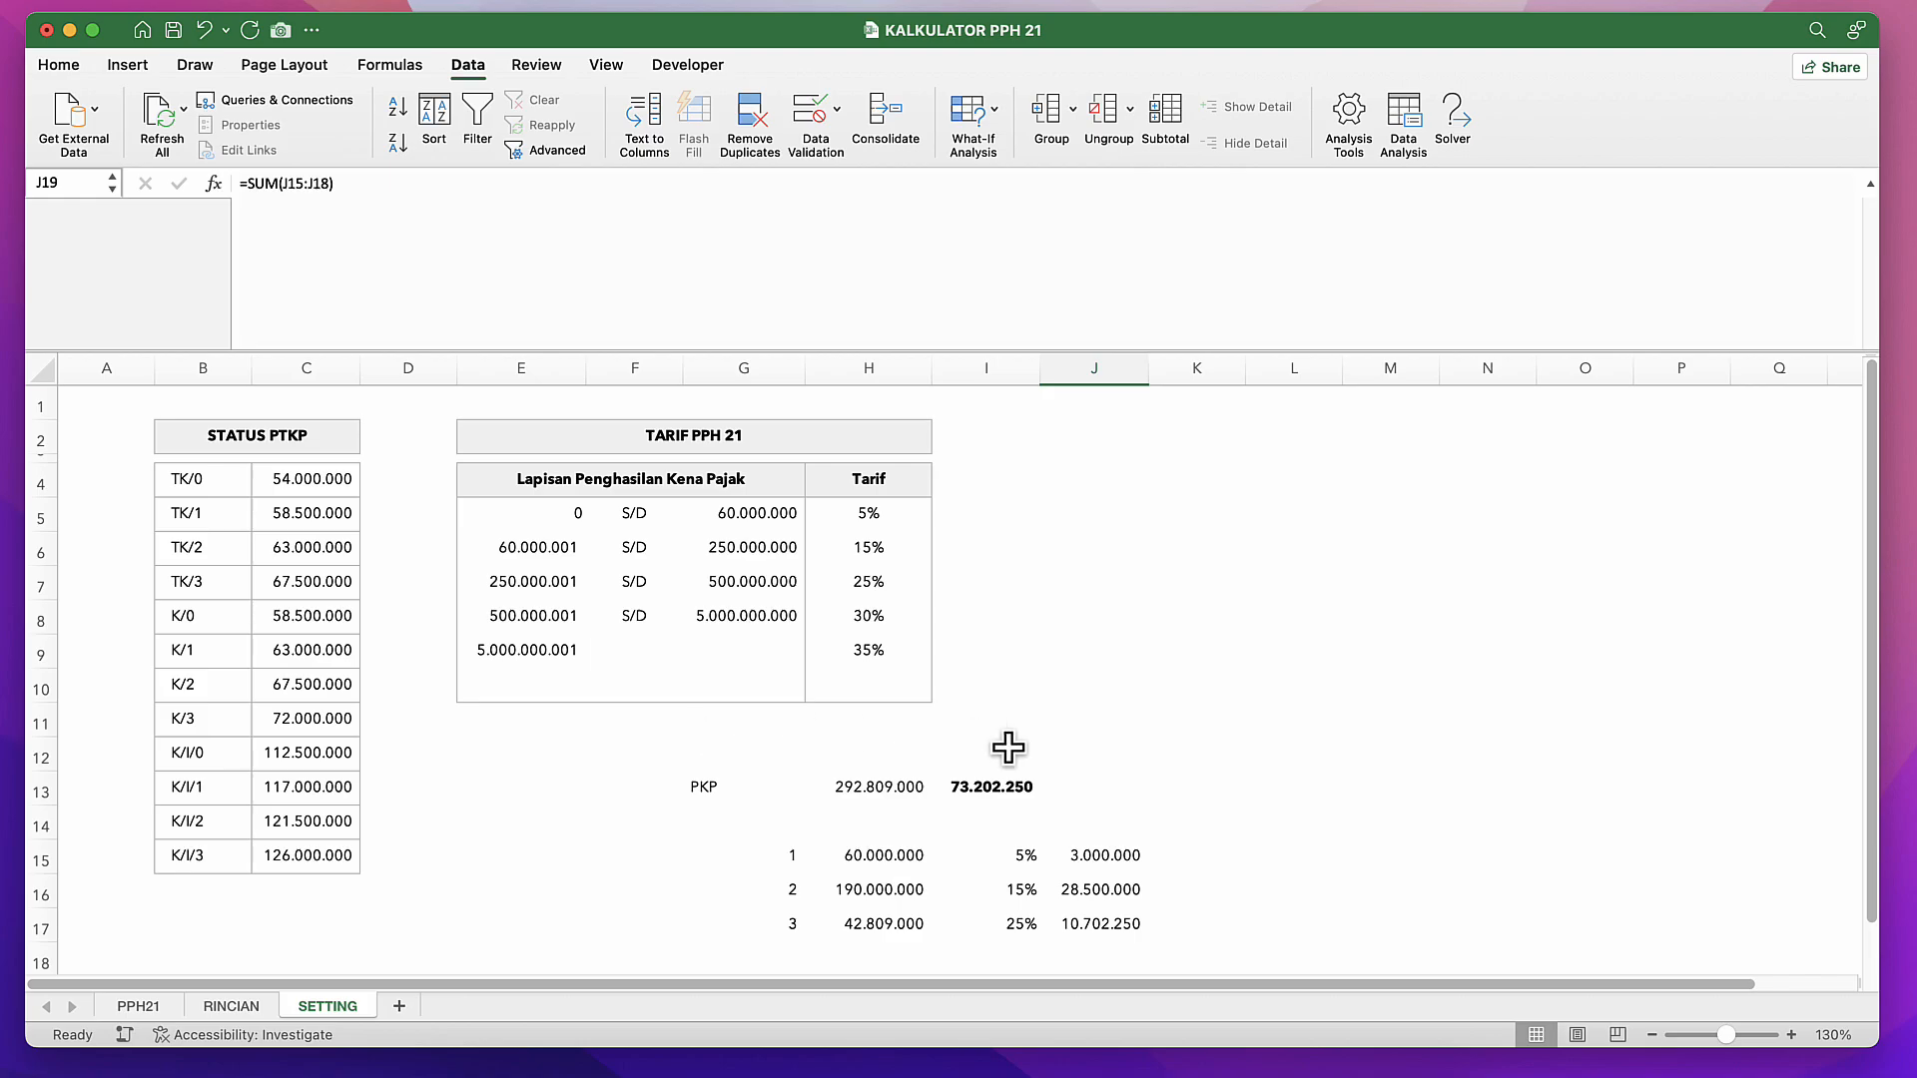
{"action": "left_click", "coordinate": [1035, 791]}
{"action": "scroll", "coordinate": [1038, 794], "scroll_direction": "down", "scroll_amount": 2}
{"action": "scroll", "coordinate": [1028, 794], "scroll_direction": "down", "scroll_amount": 2}
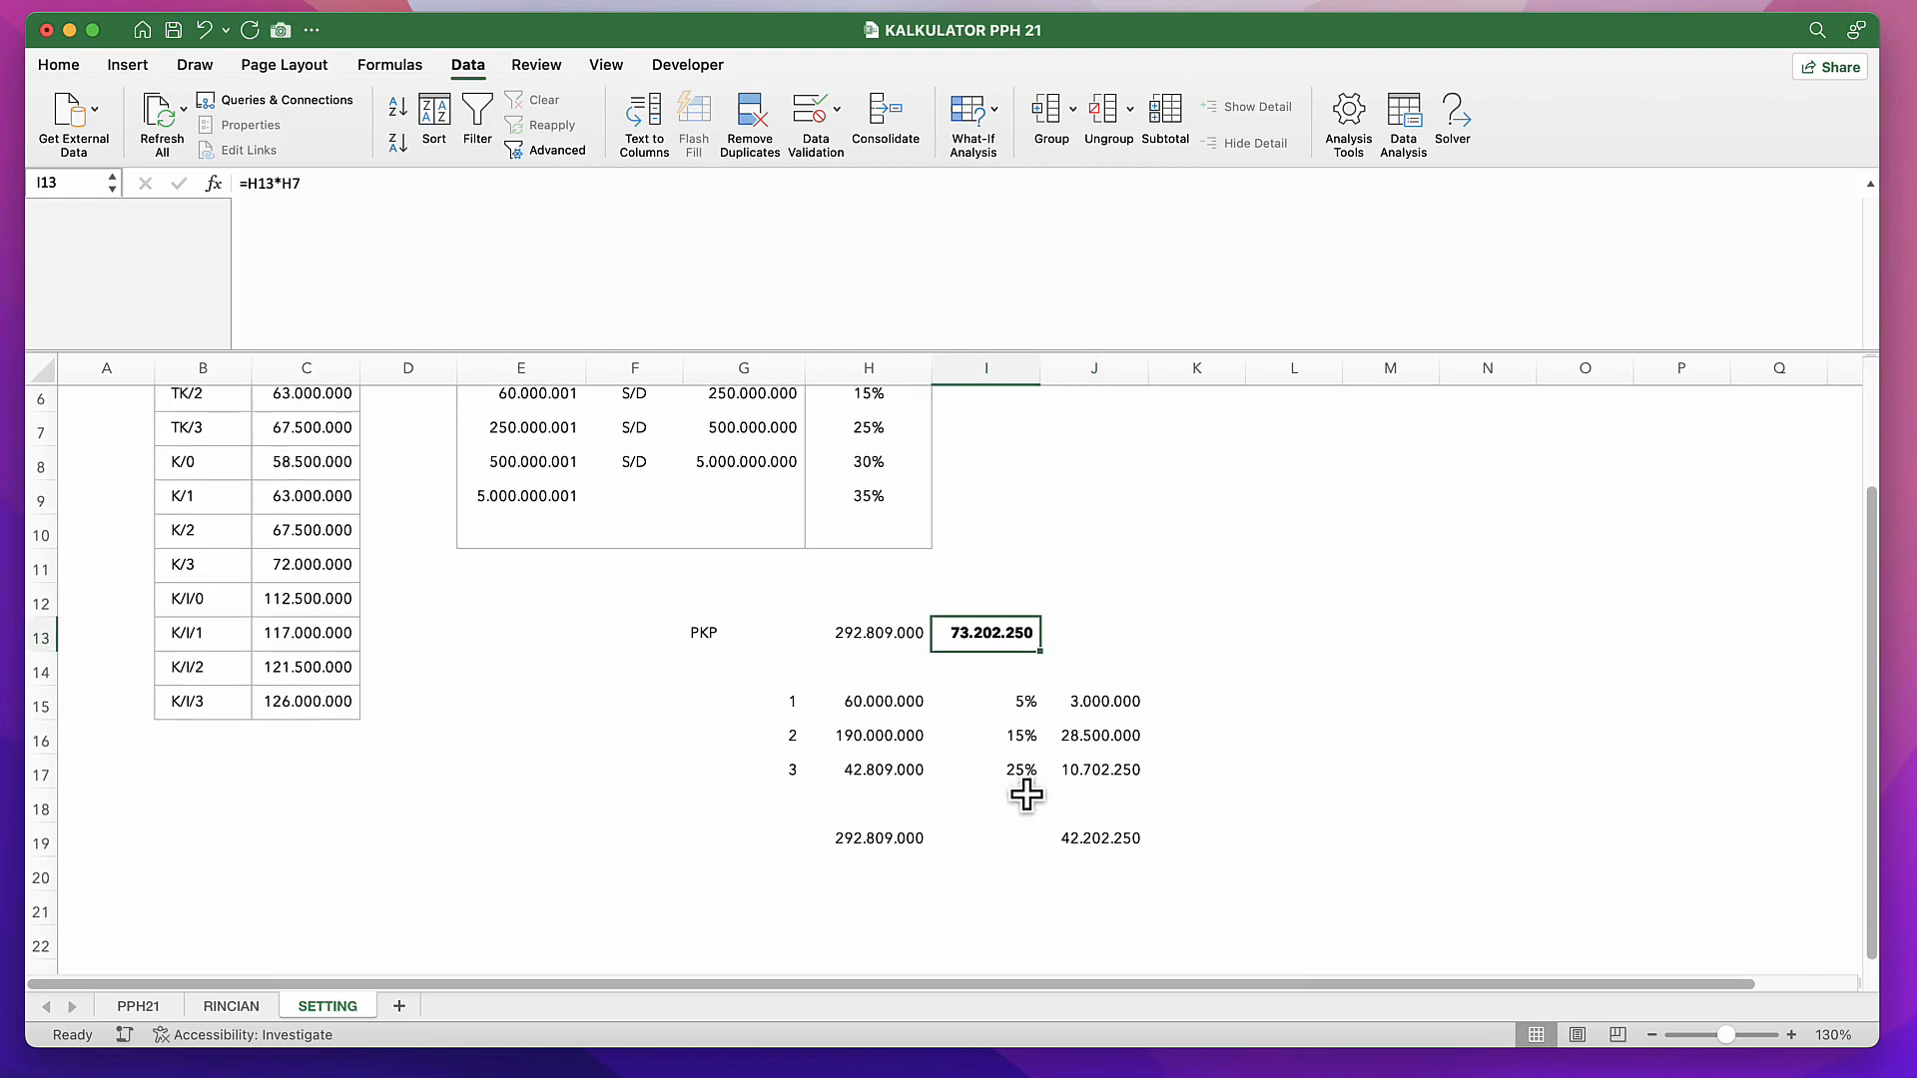
{"action": "left_click", "coordinate": [869, 736]}
Step: Calculate the first bracket's tax in L15 by multiplying its limit in G5 by the 5% rate, and collapse the formula bar
{"action": "left_click", "coordinate": [1291, 694]}
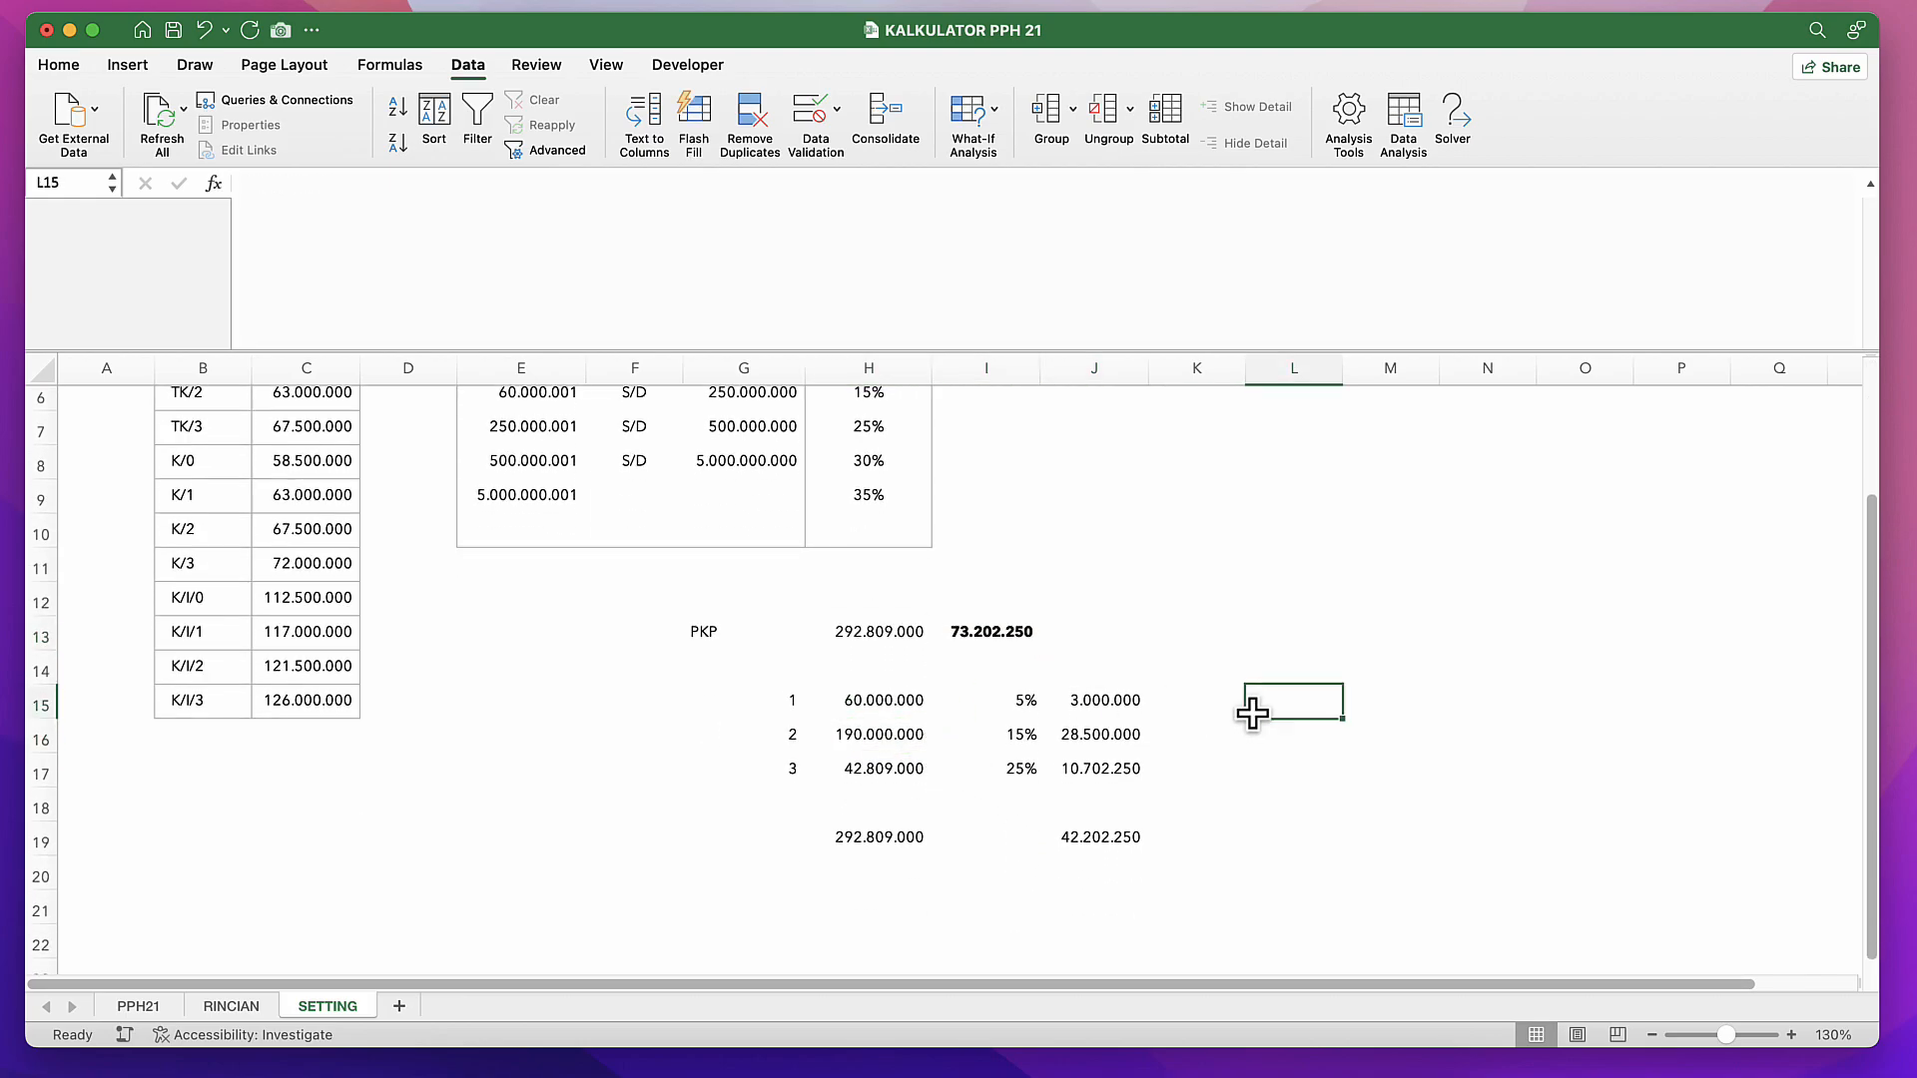
{"action": "type", "text": "="}
{"action": "scroll", "coordinate": [750, 519], "scroll_direction": "up", "scroll_amount": 4}
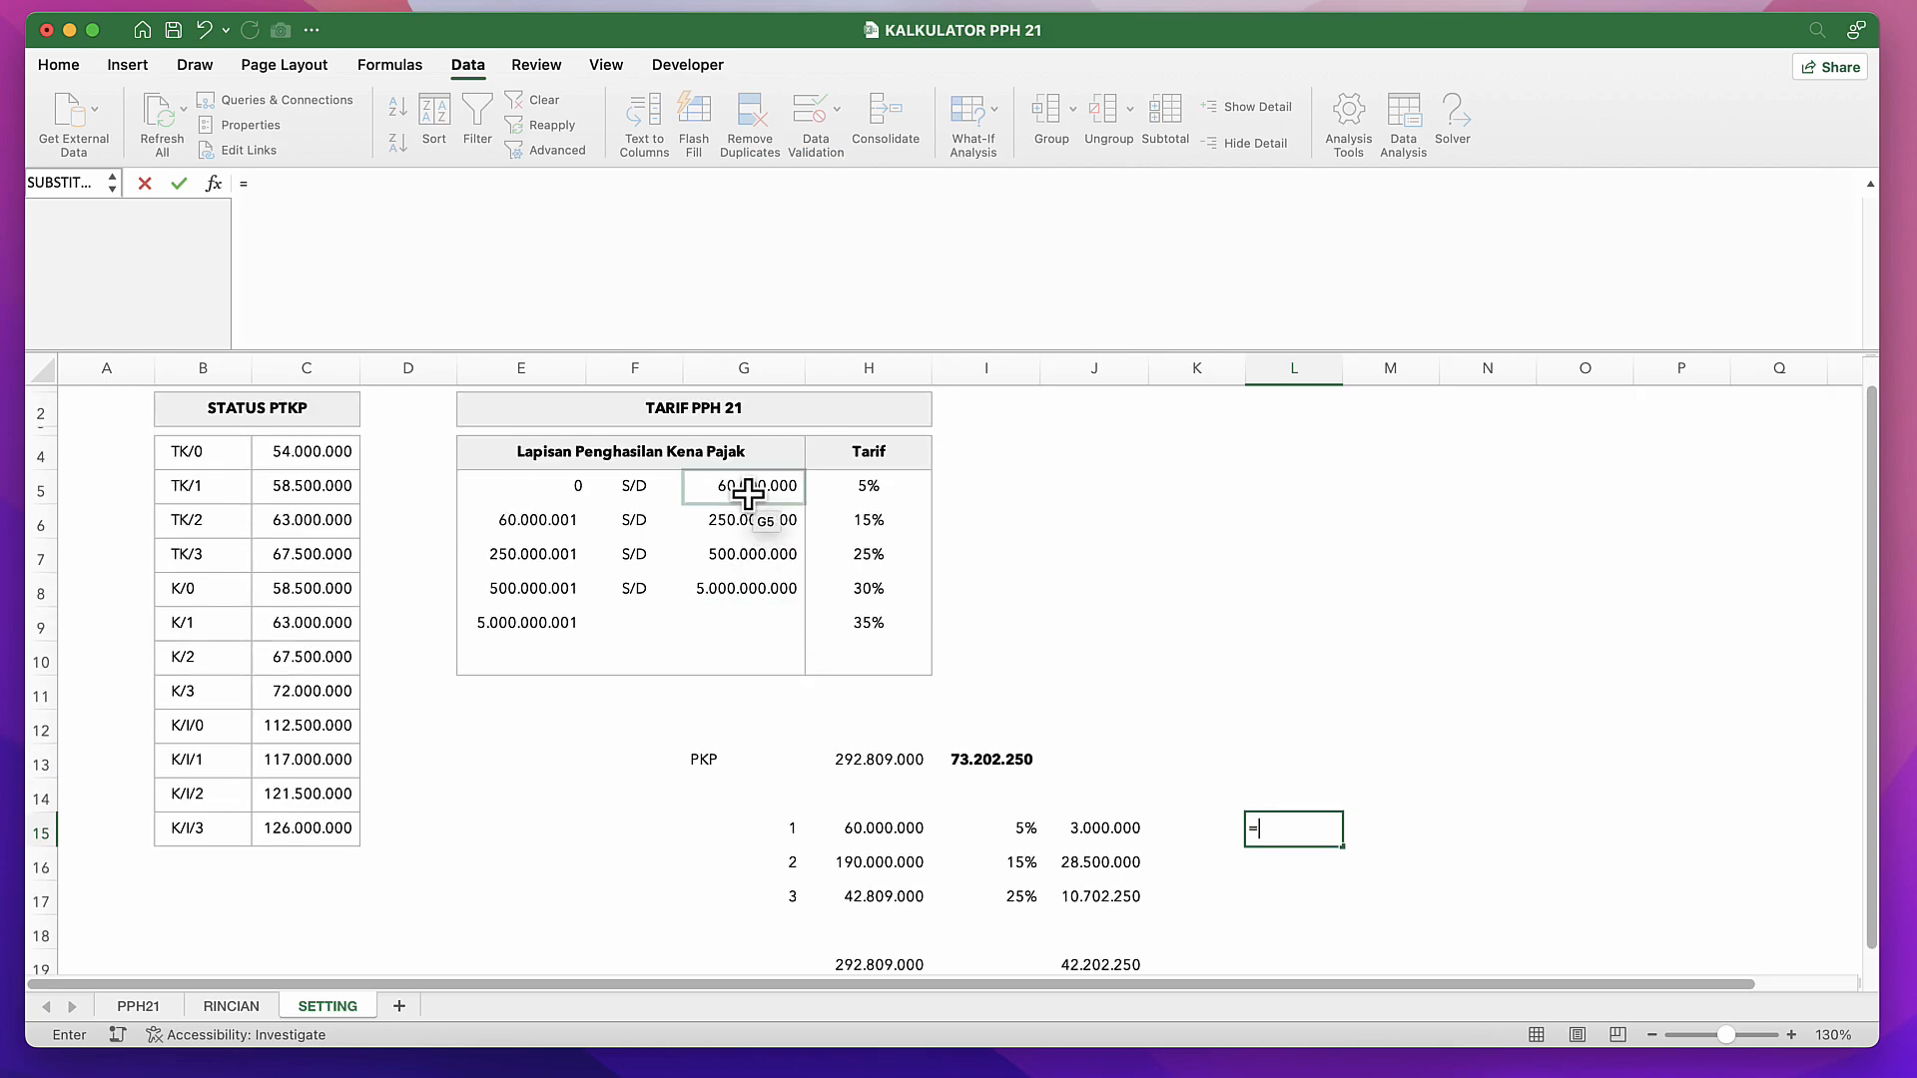
{"action": "left_click_drag", "start_coordinate": [734, 259], "coordinate": [728, 193]}
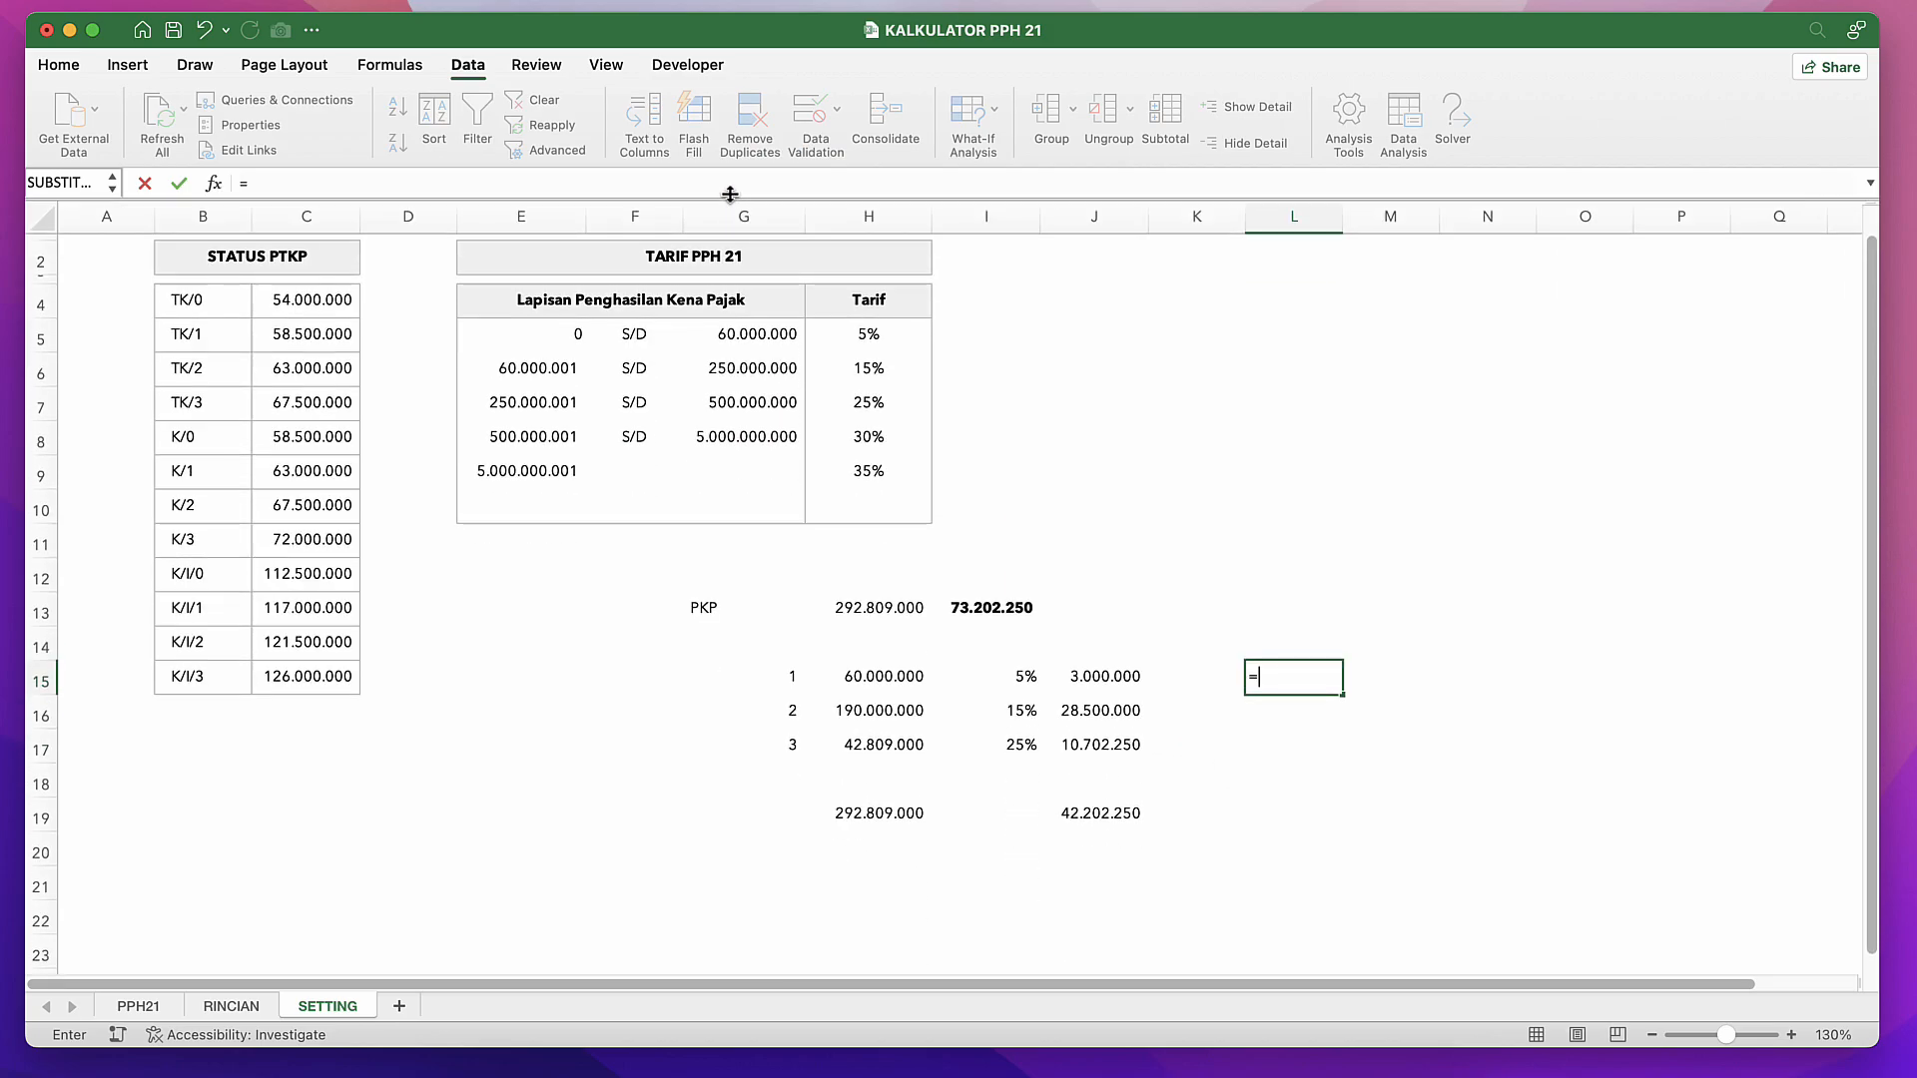
{"action": "left_click", "coordinate": [756, 339]}
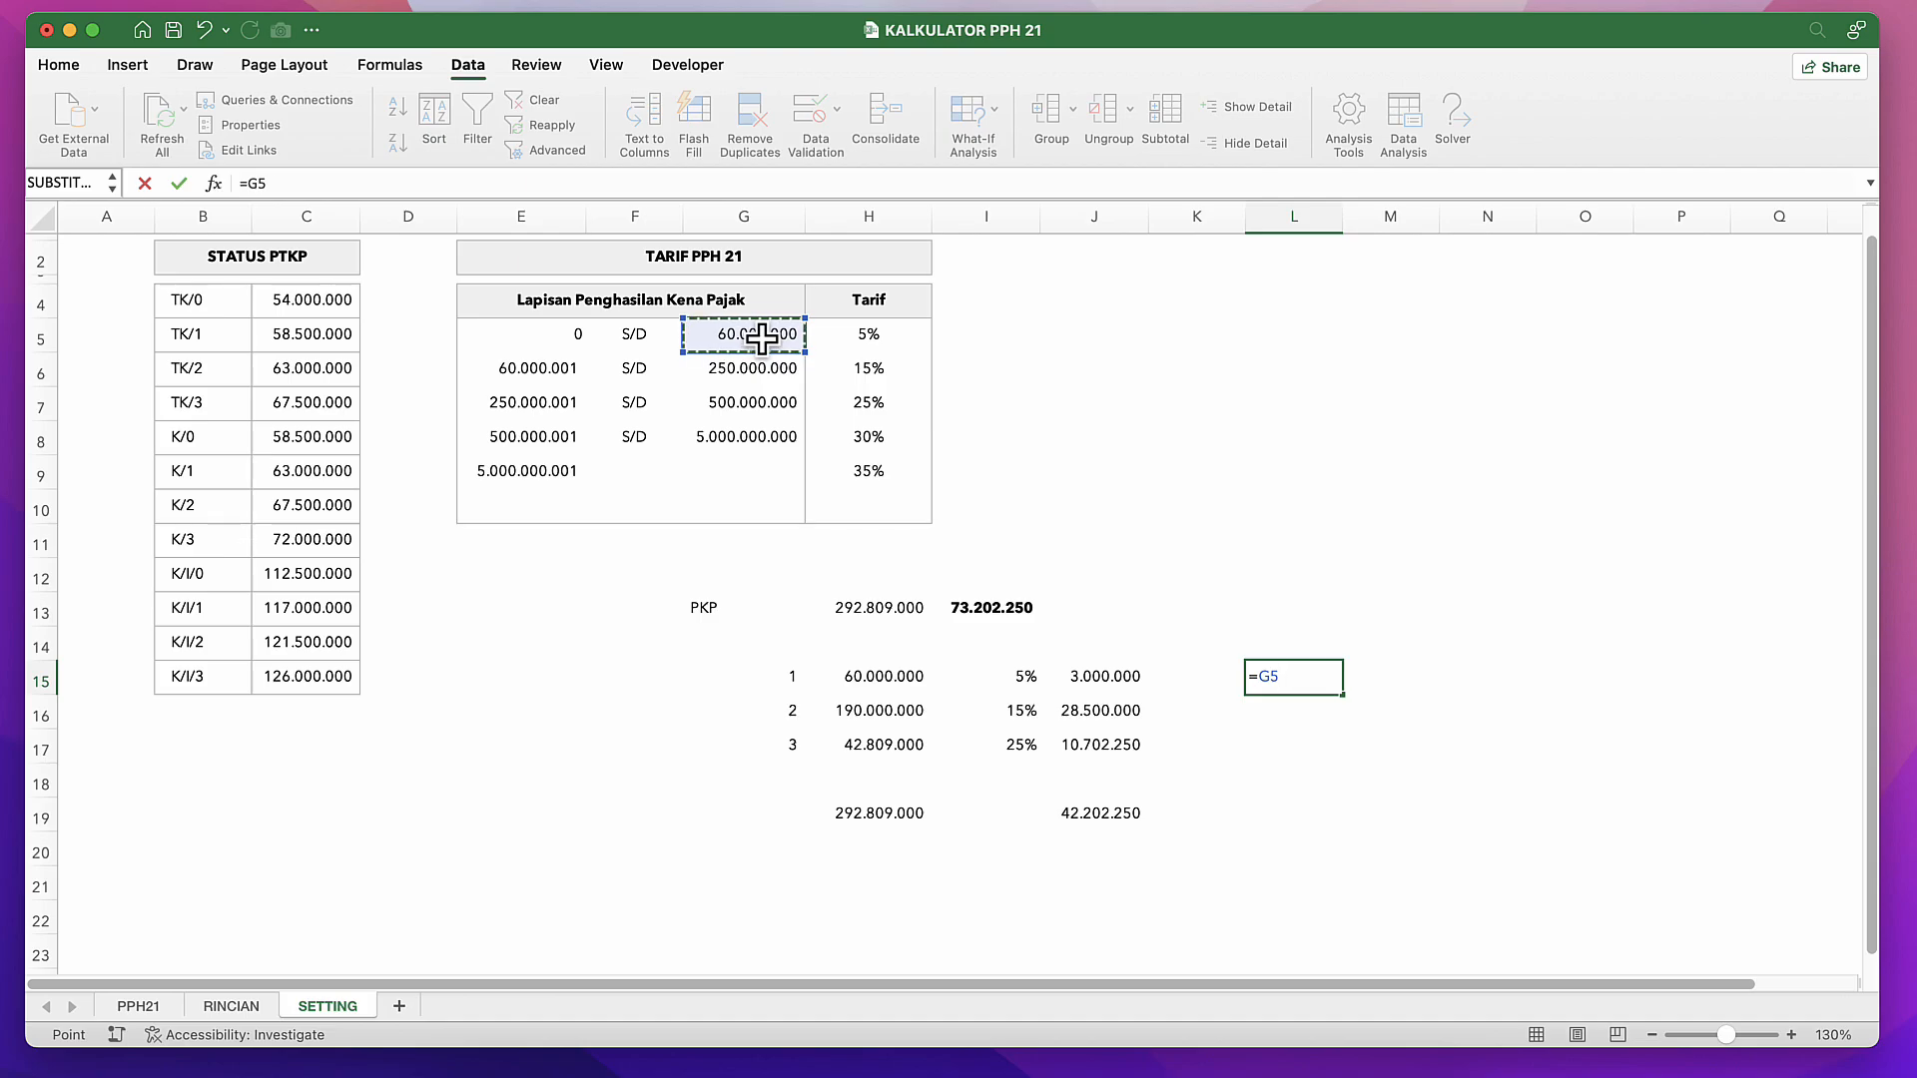
{"action": "key", "text": "Return"}
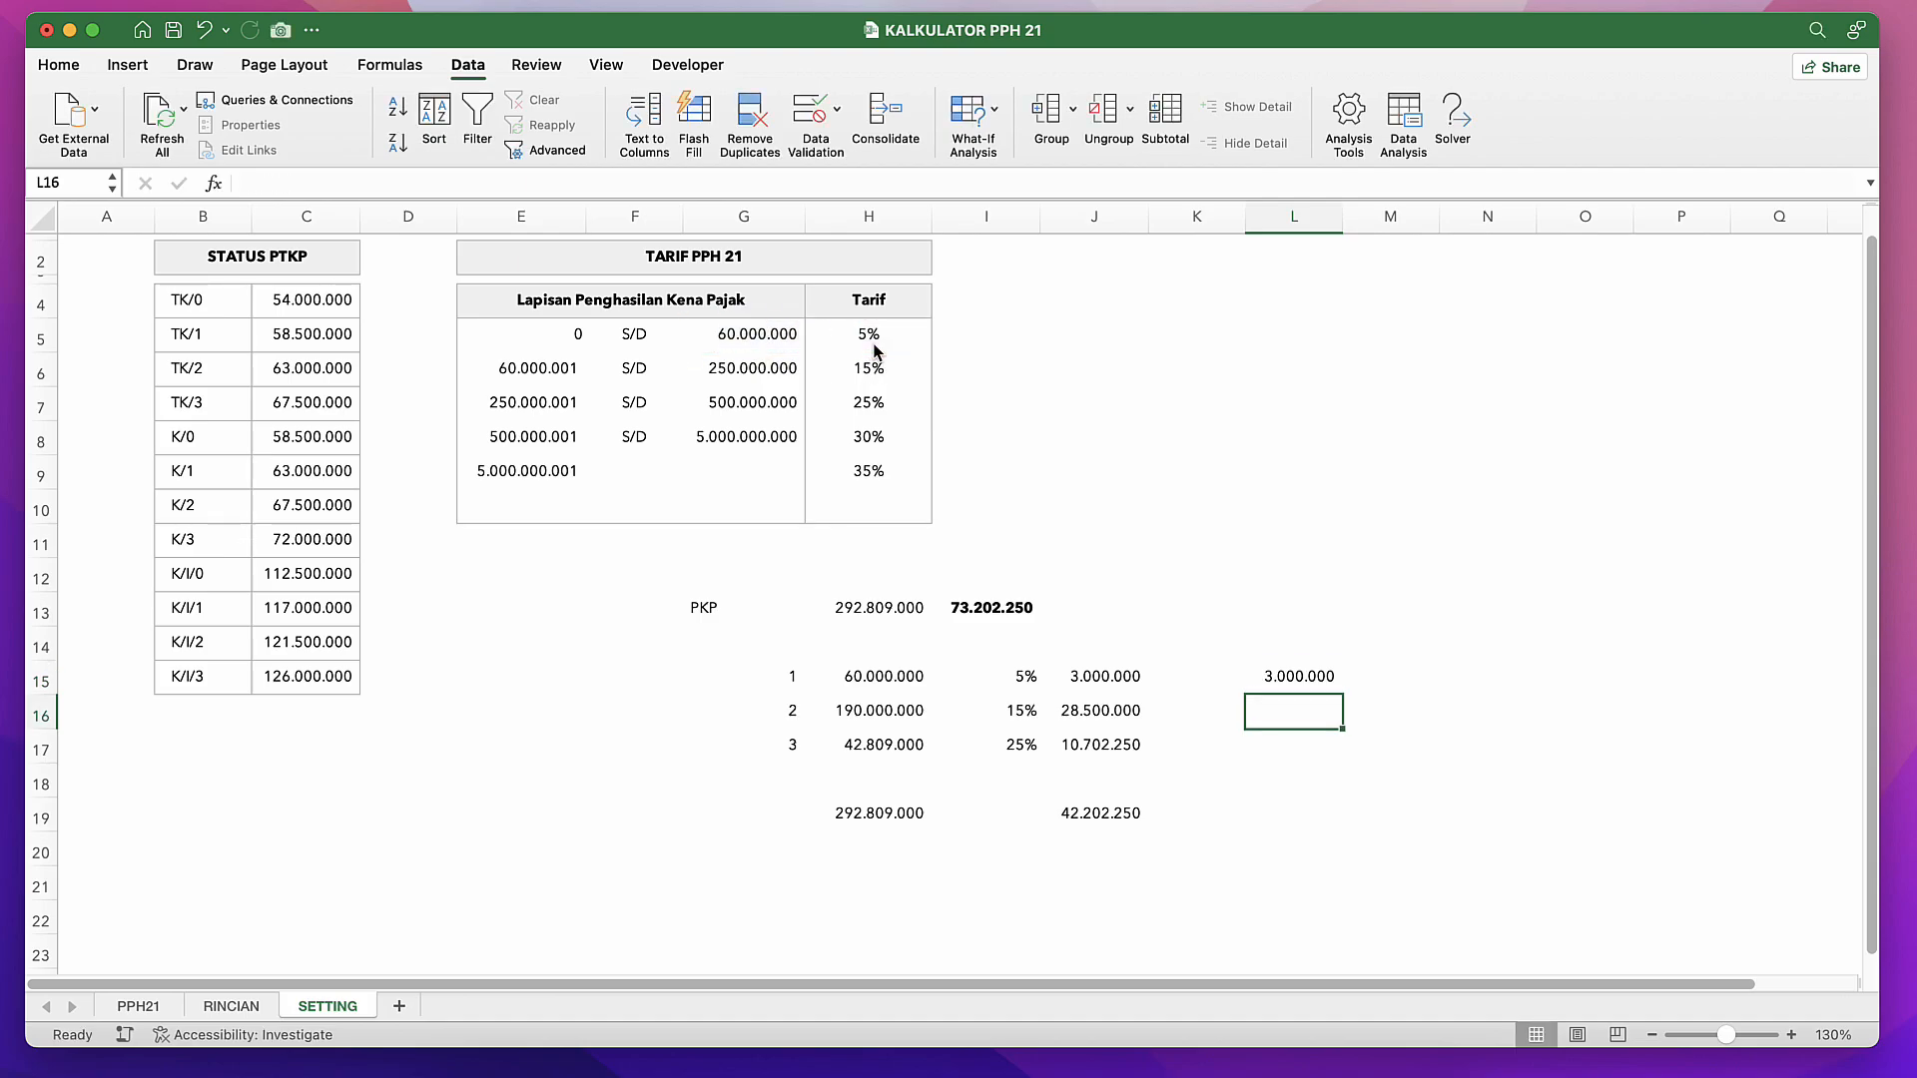
Step: Calculate the second bracket's tax in L16 by multiplying its limit in G6 by the rate in H6
{"action": "key", "text": "Up"}
{"action": "key", "text": "Down"}
{"action": "key", "text": "Up"}
{"action": "key", "text": "Down"}
{"action": "type", "text": "="}
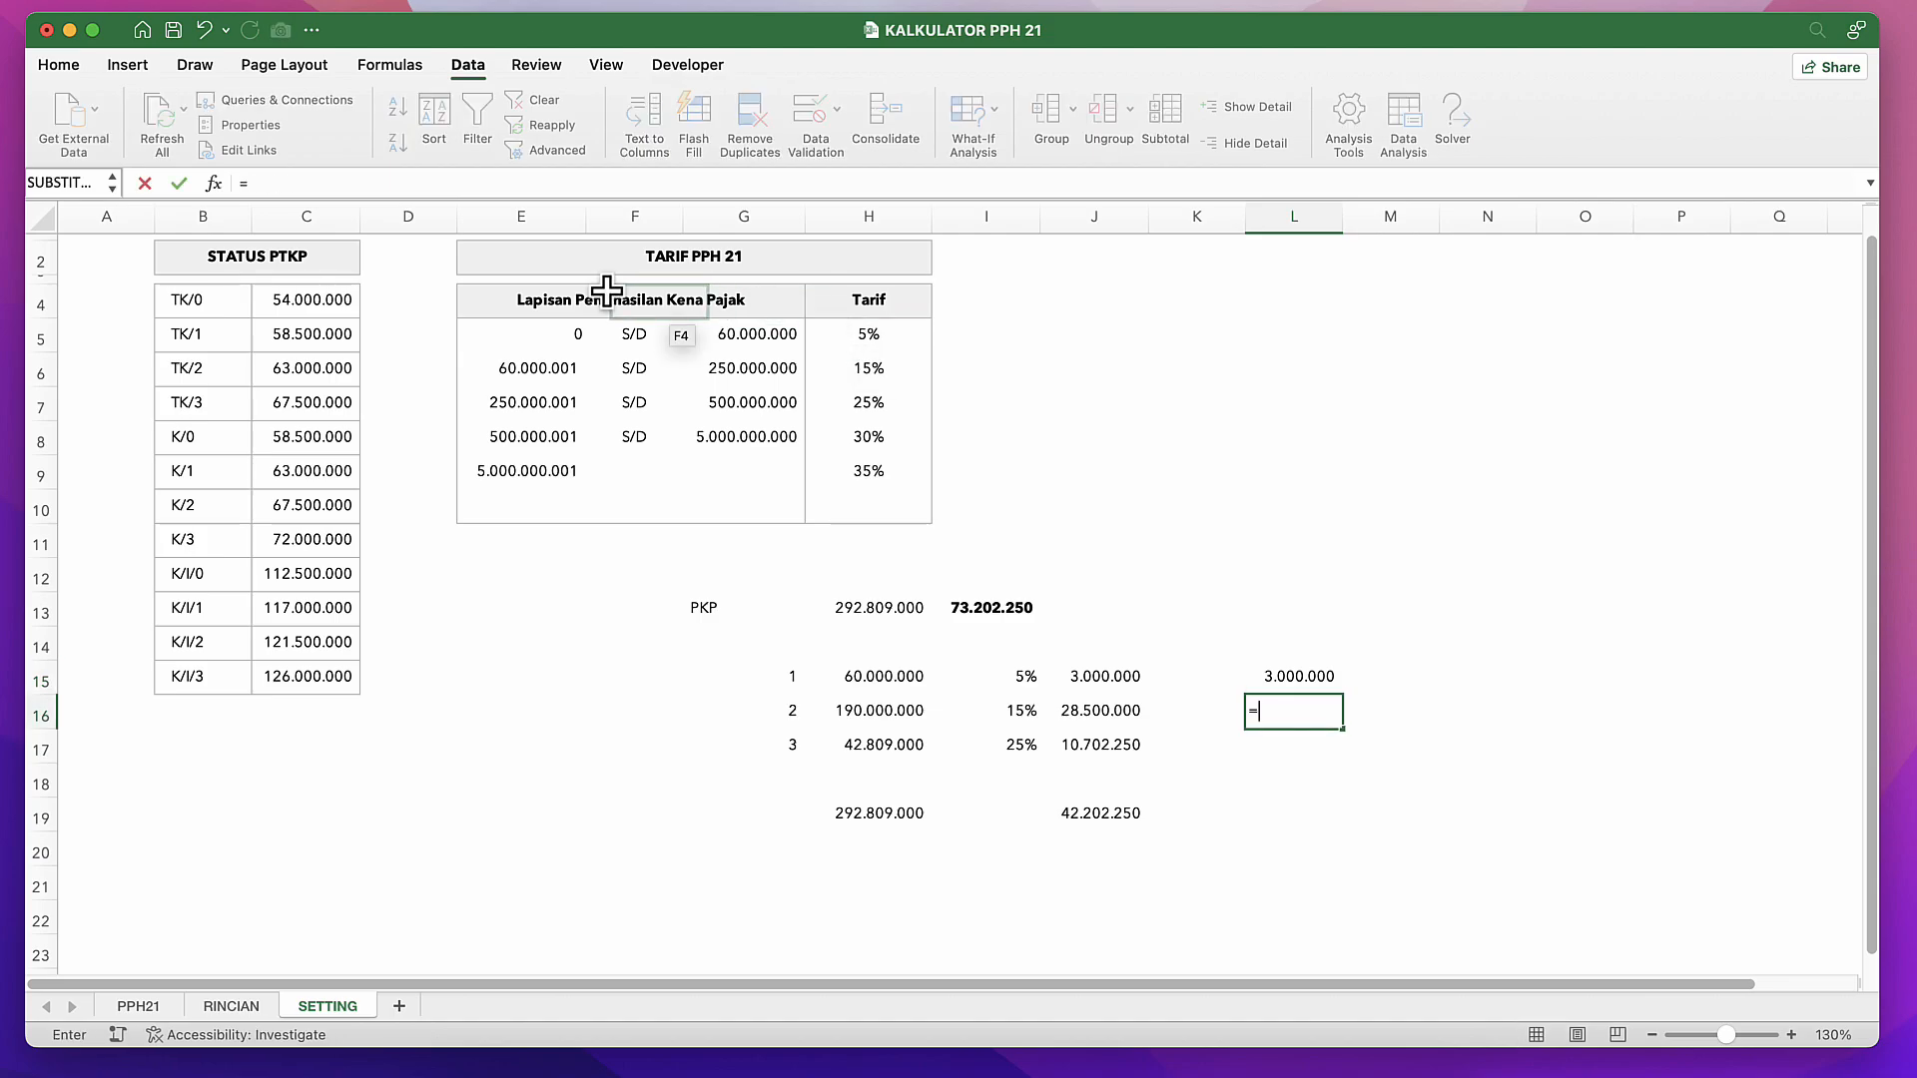
{"action": "left_click", "coordinate": [709, 382]}
{"action": "type", "text": "*"}
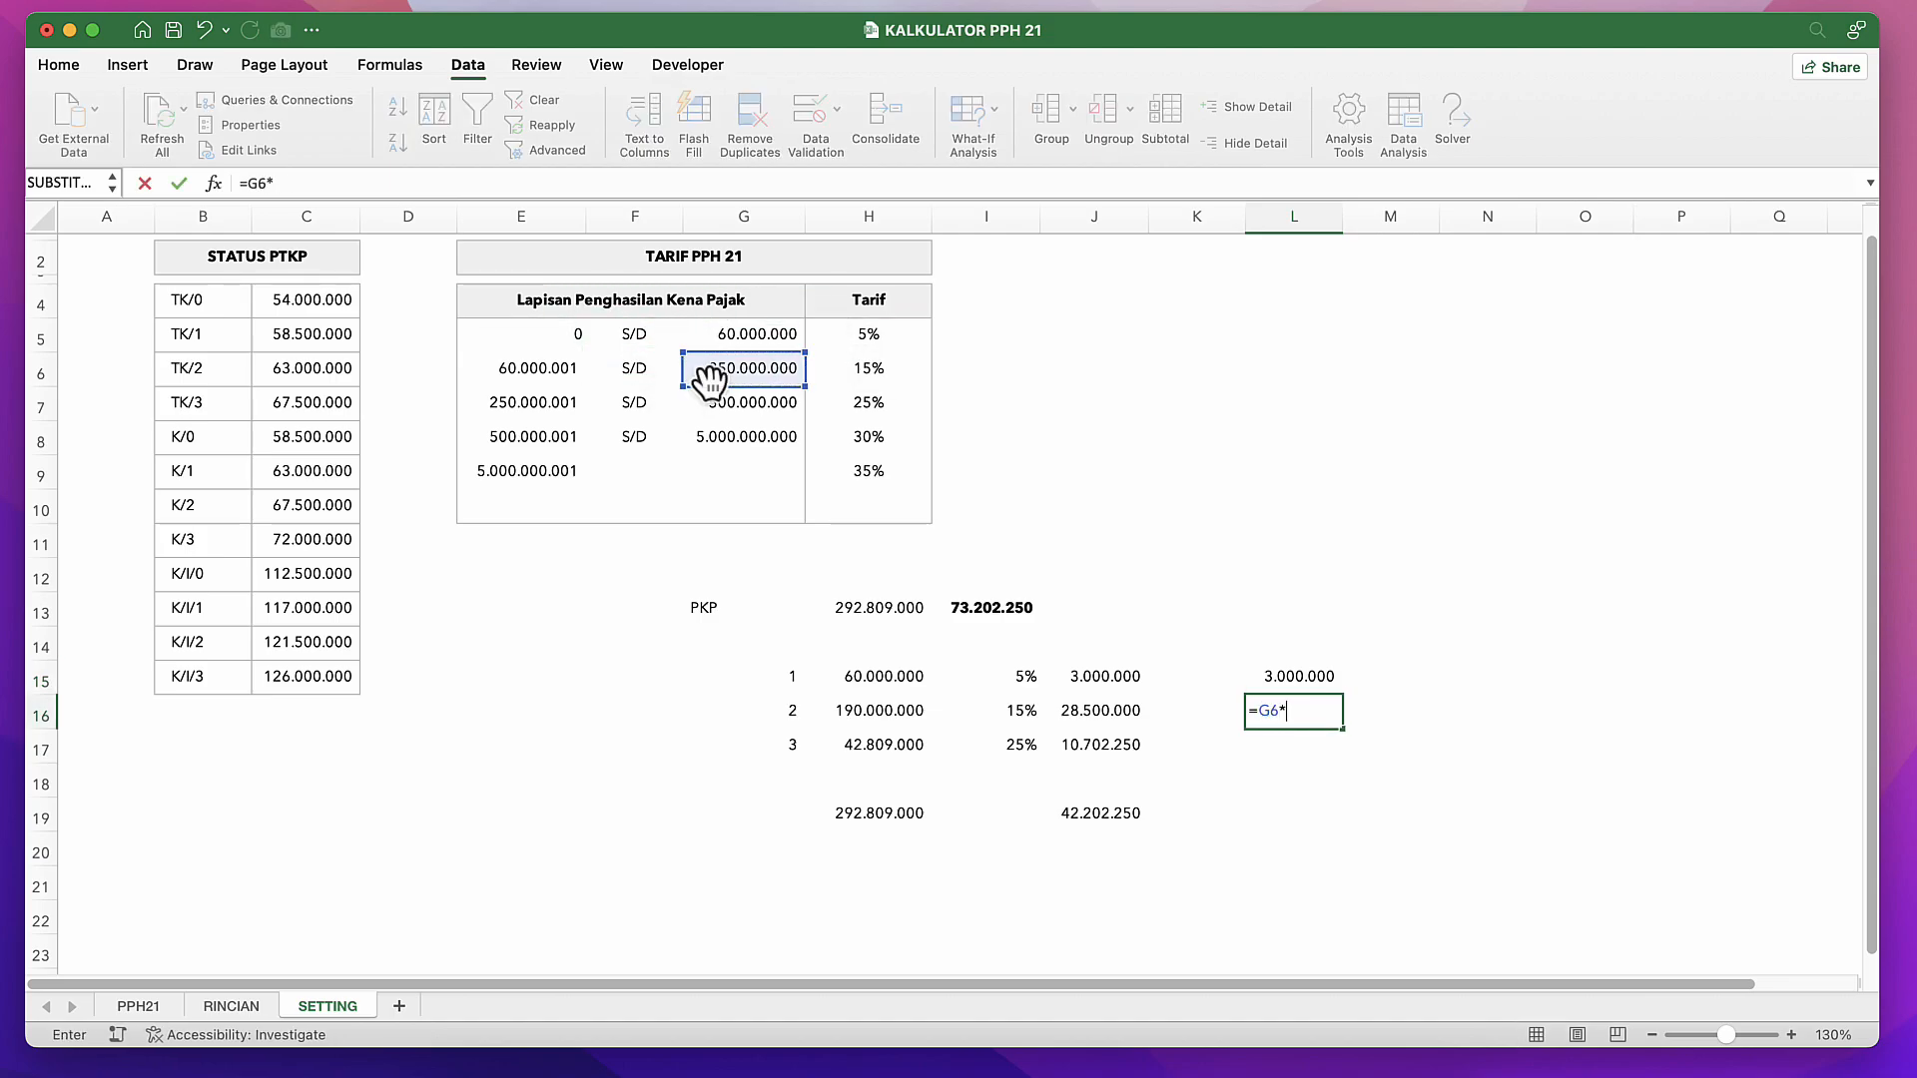
{"action": "left_click", "coordinate": [848, 384]}
{"action": "key", "text": "Return"}
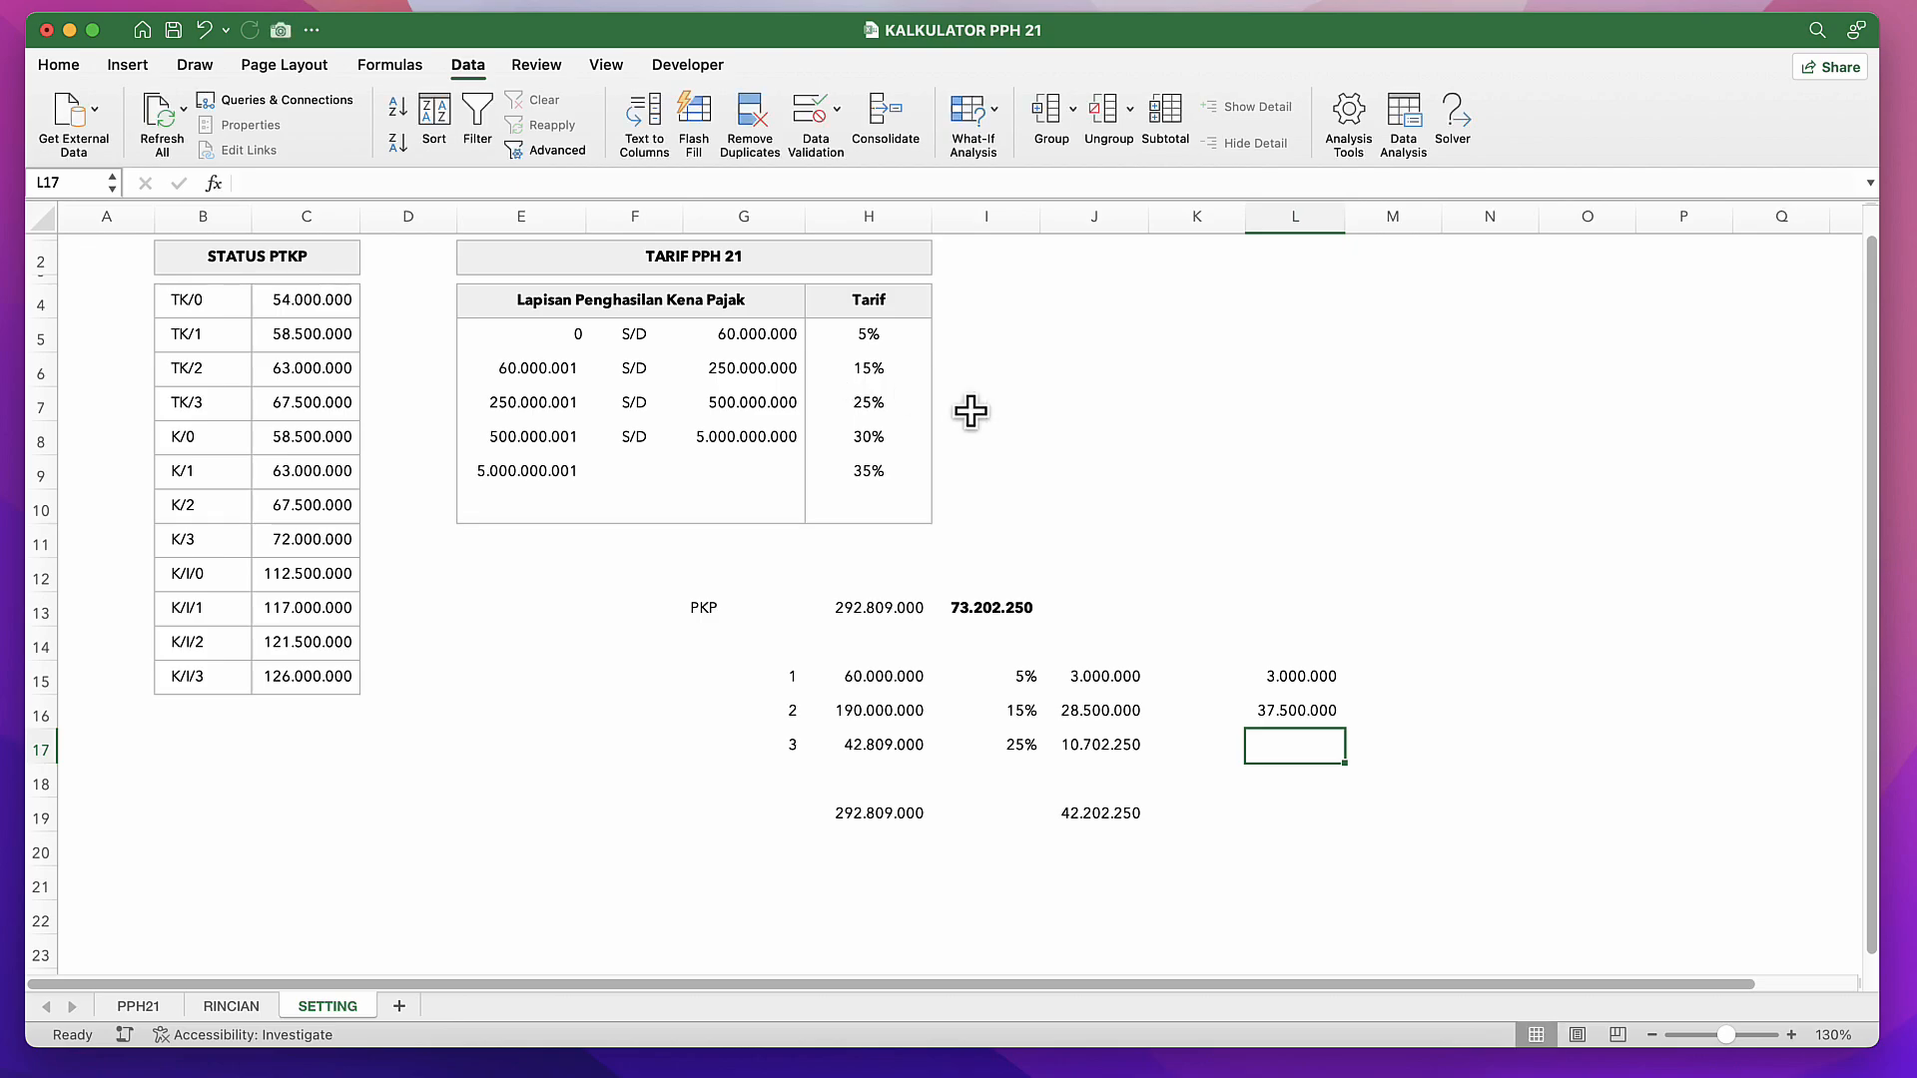
Step: Calculate the third bracket's tax in L17 with the formula =(H13-G6-G5)*H7
{"action": "type", "text": "="}
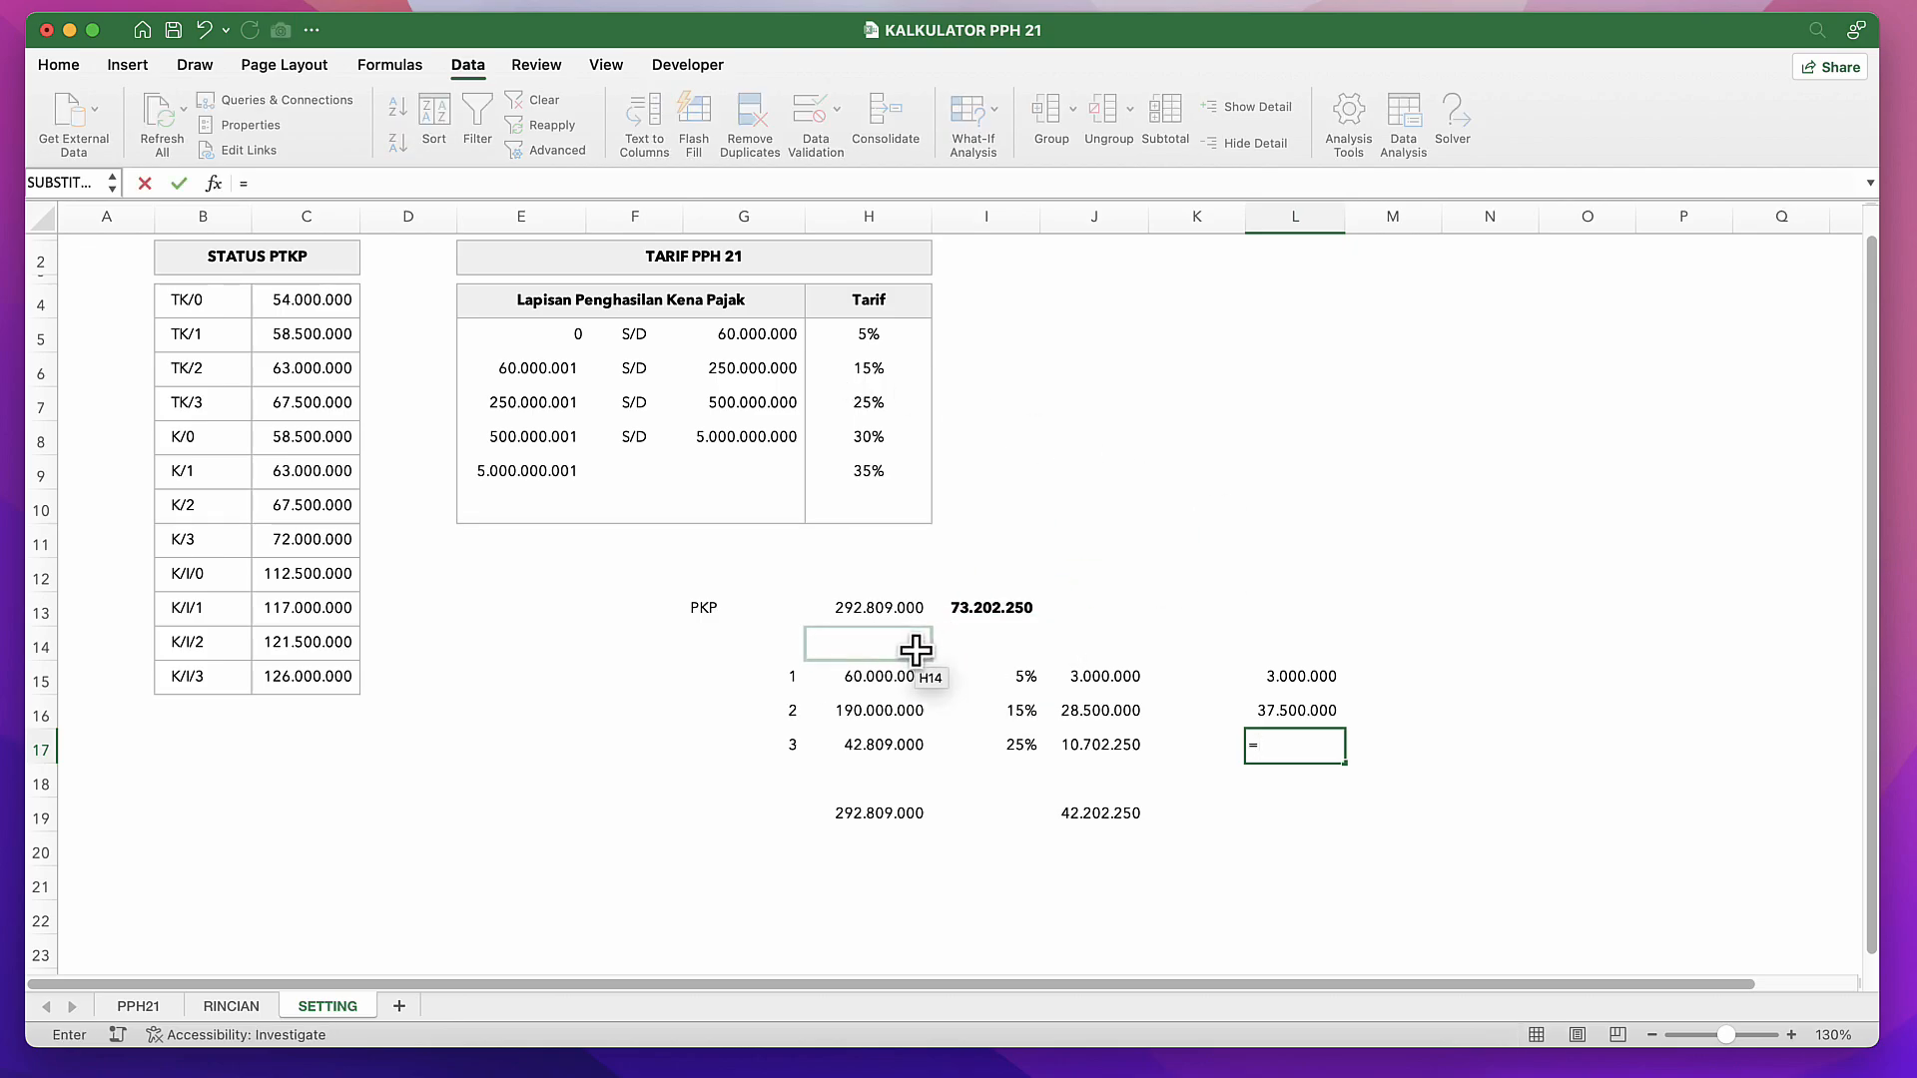
{"action": "left_click", "coordinate": [873, 620]}
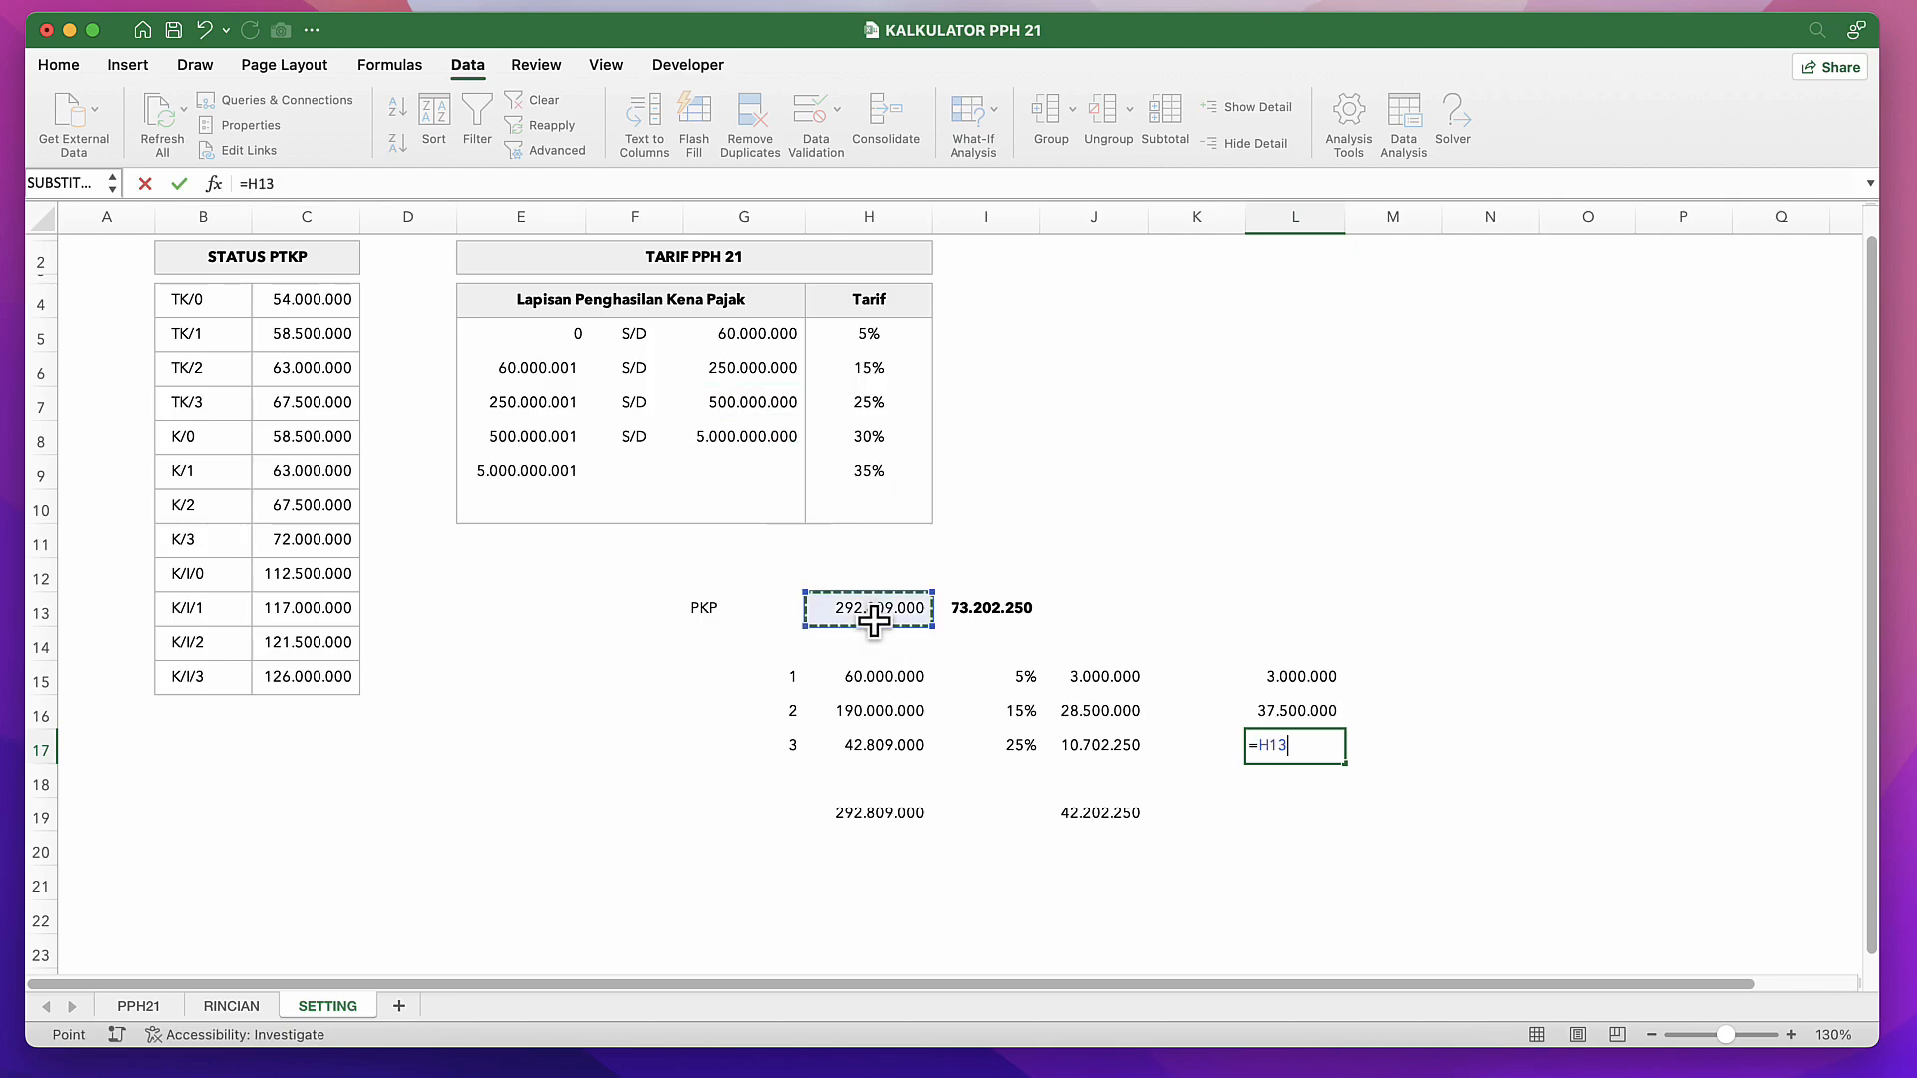
{"action": "type", "text": "-"}
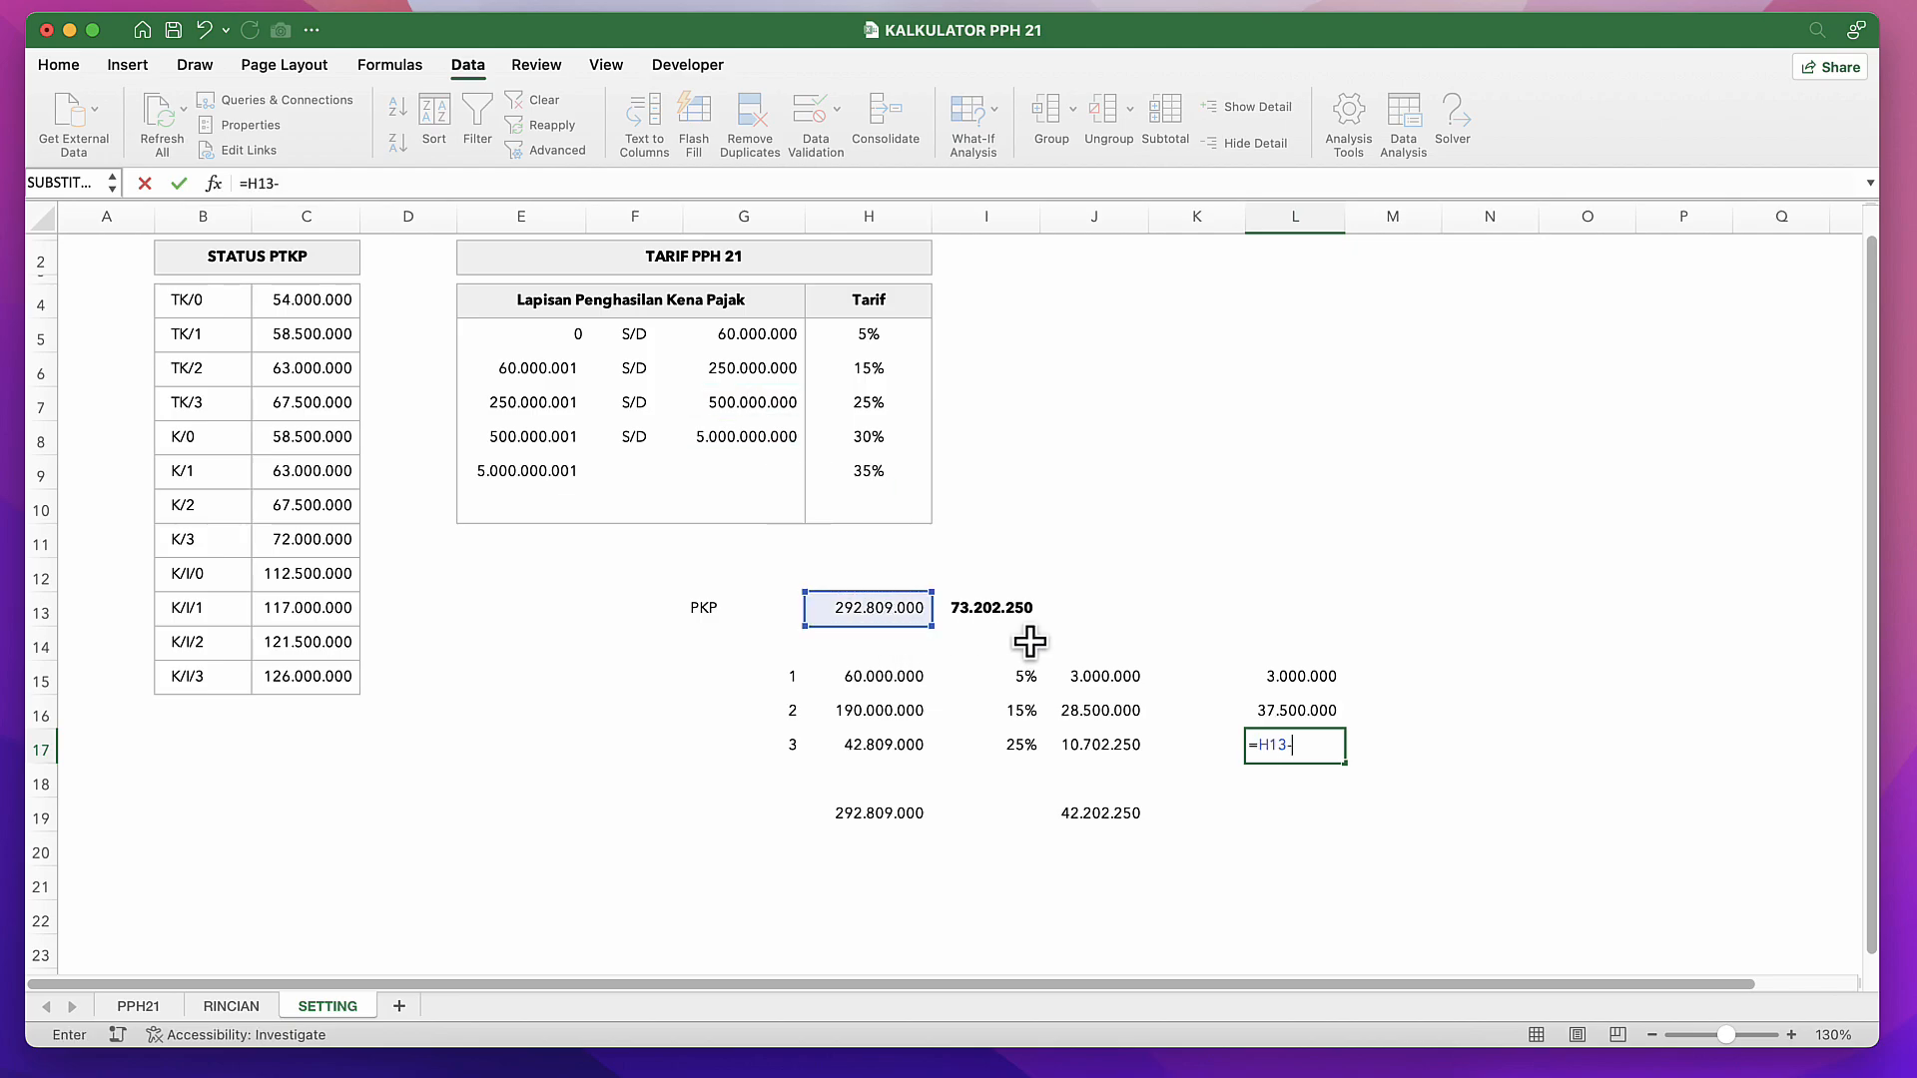
{"action": "left_click", "coordinate": [742, 374]}
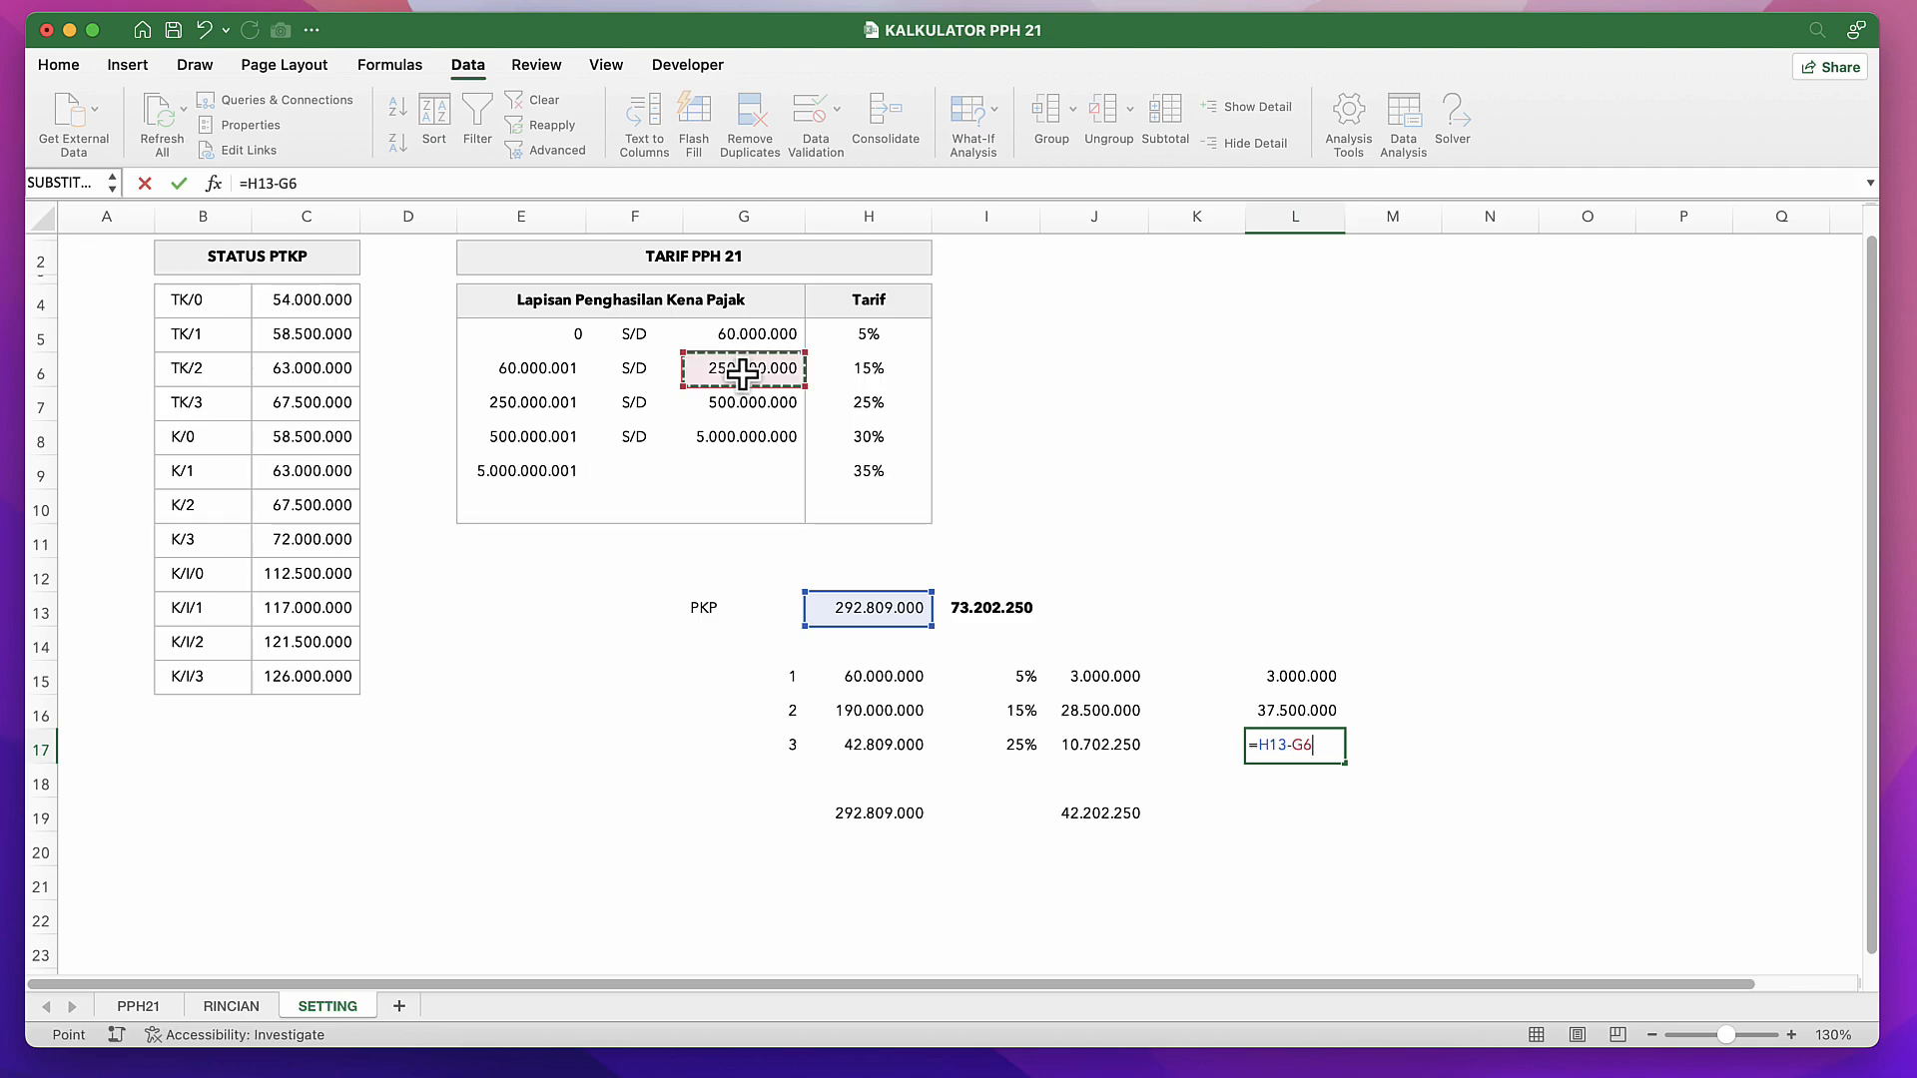
{"action": "type", "text": "-"}
{"action": "left_click", "coordinate": [750, 341]}
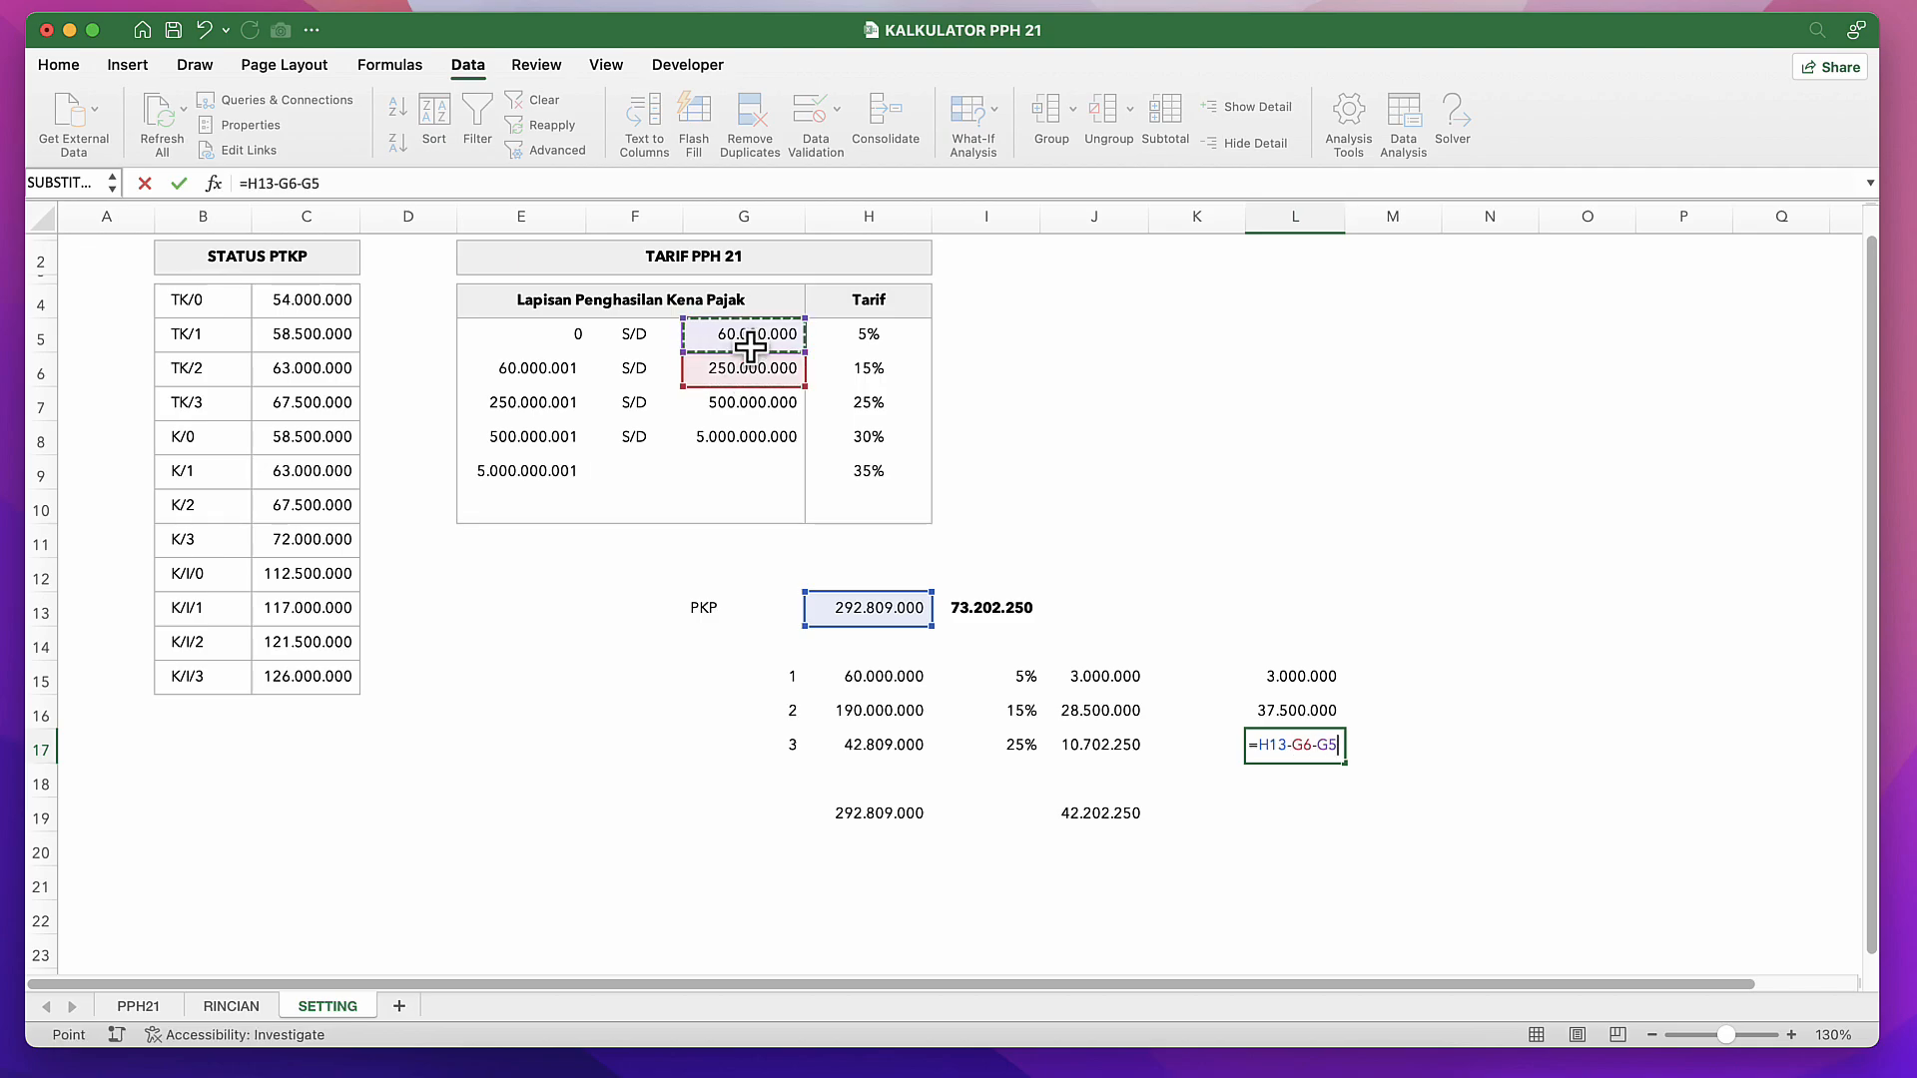
{"action": "type", "text": ")"}
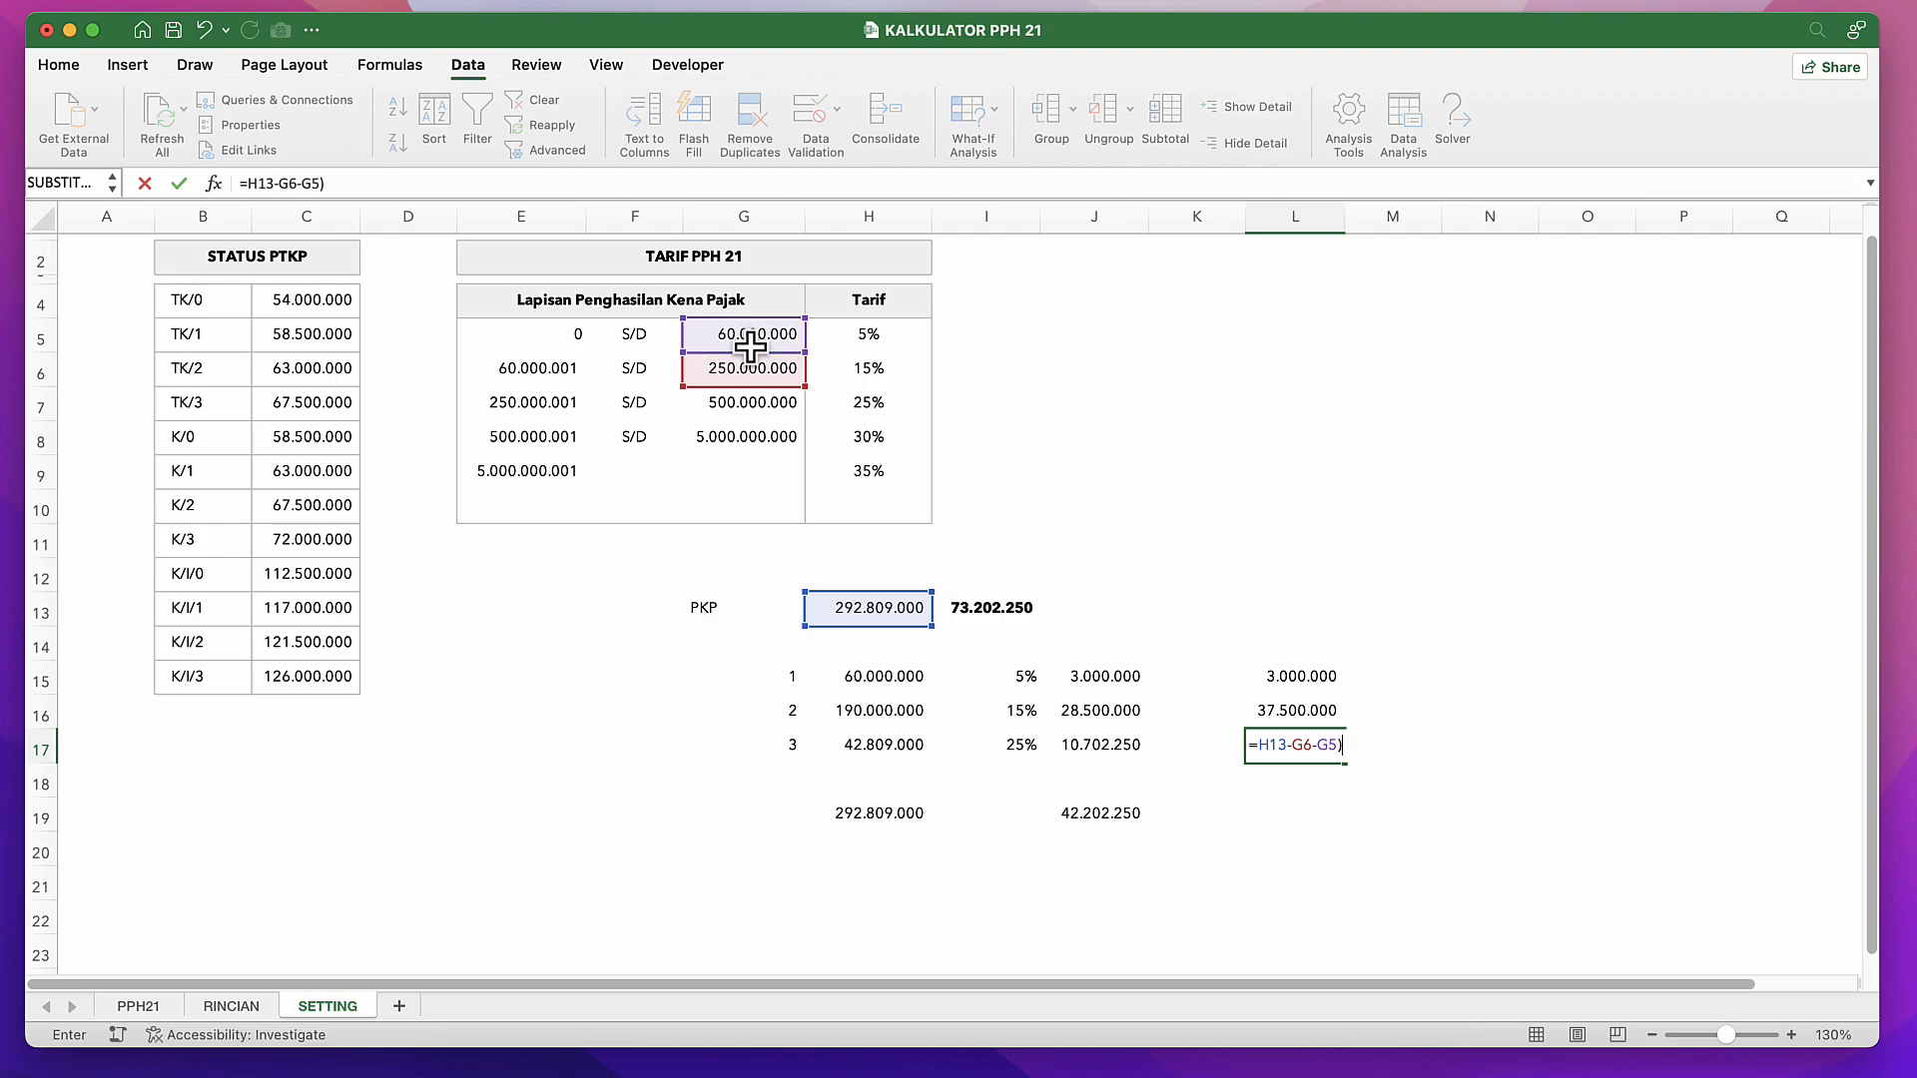
{"action": "left_click", "coordinate": [1251, 751]}
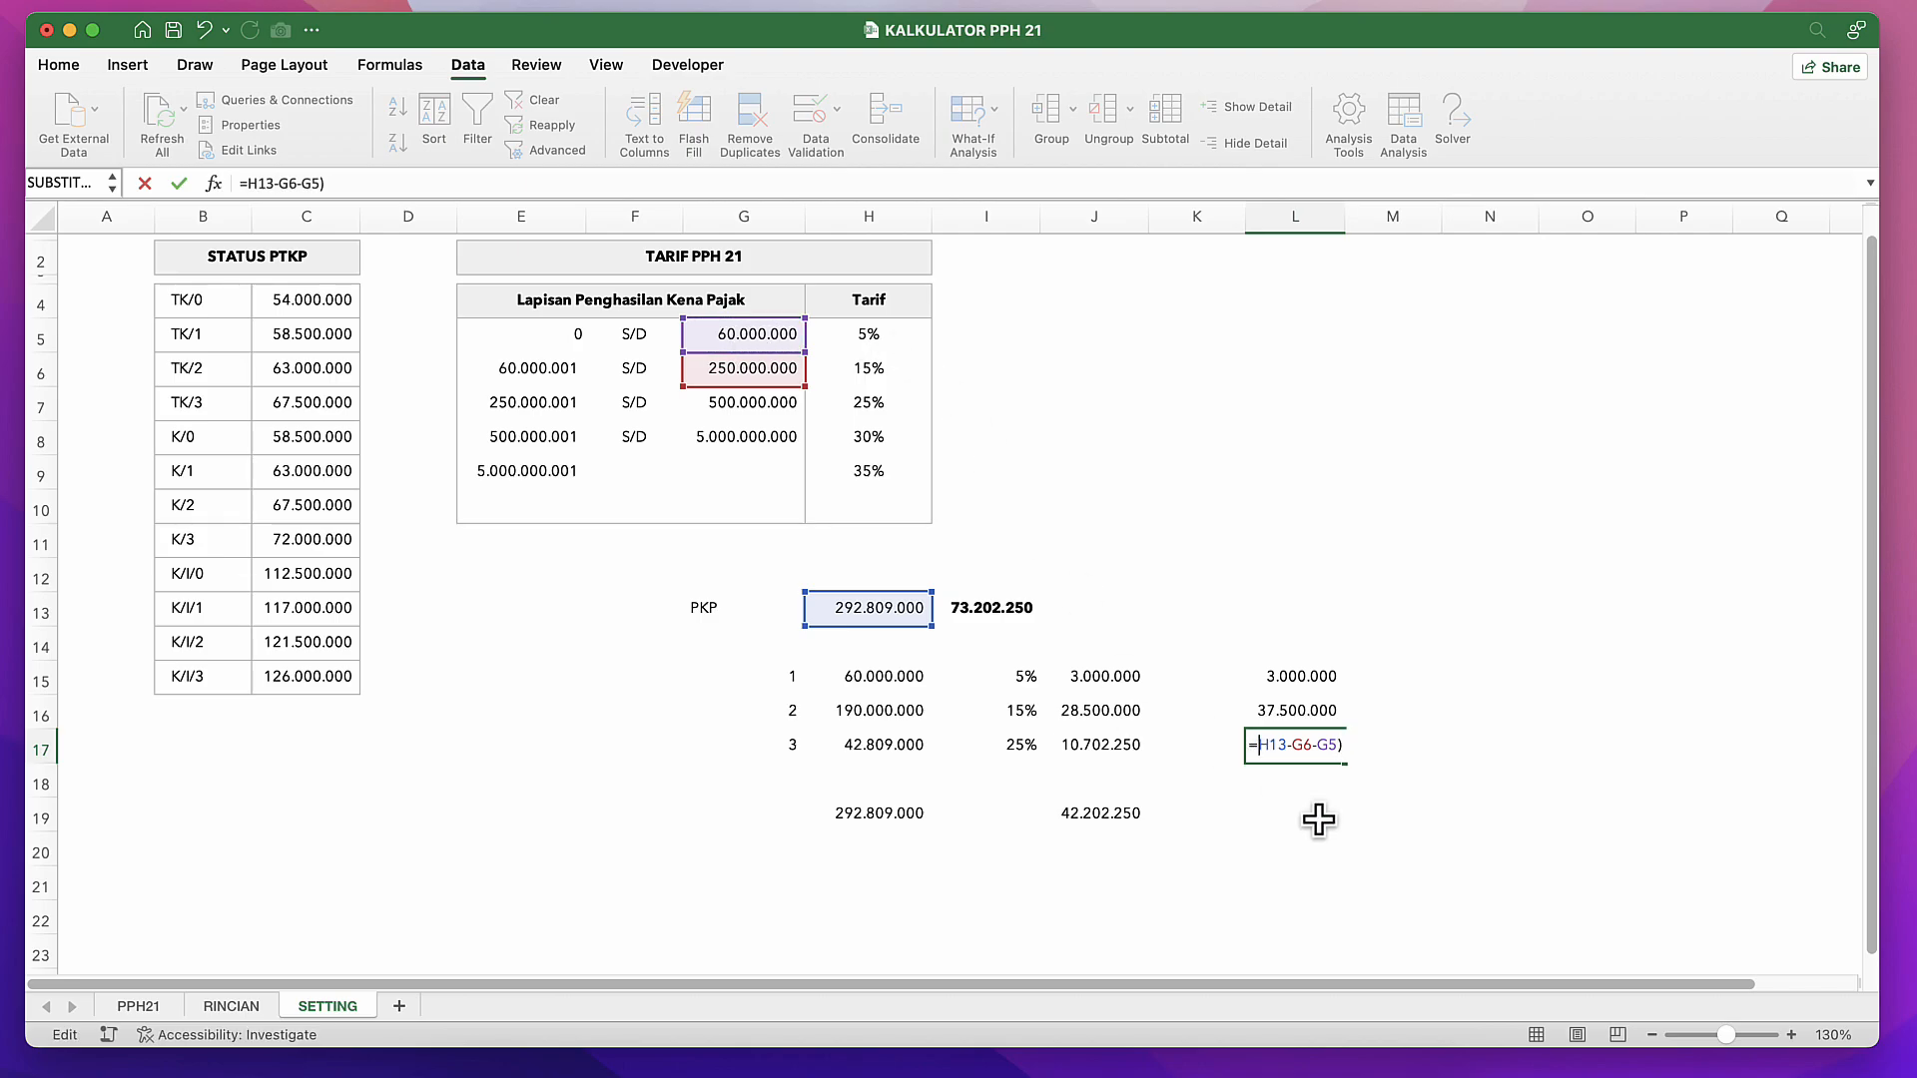
{"action": "type", "text": "("}
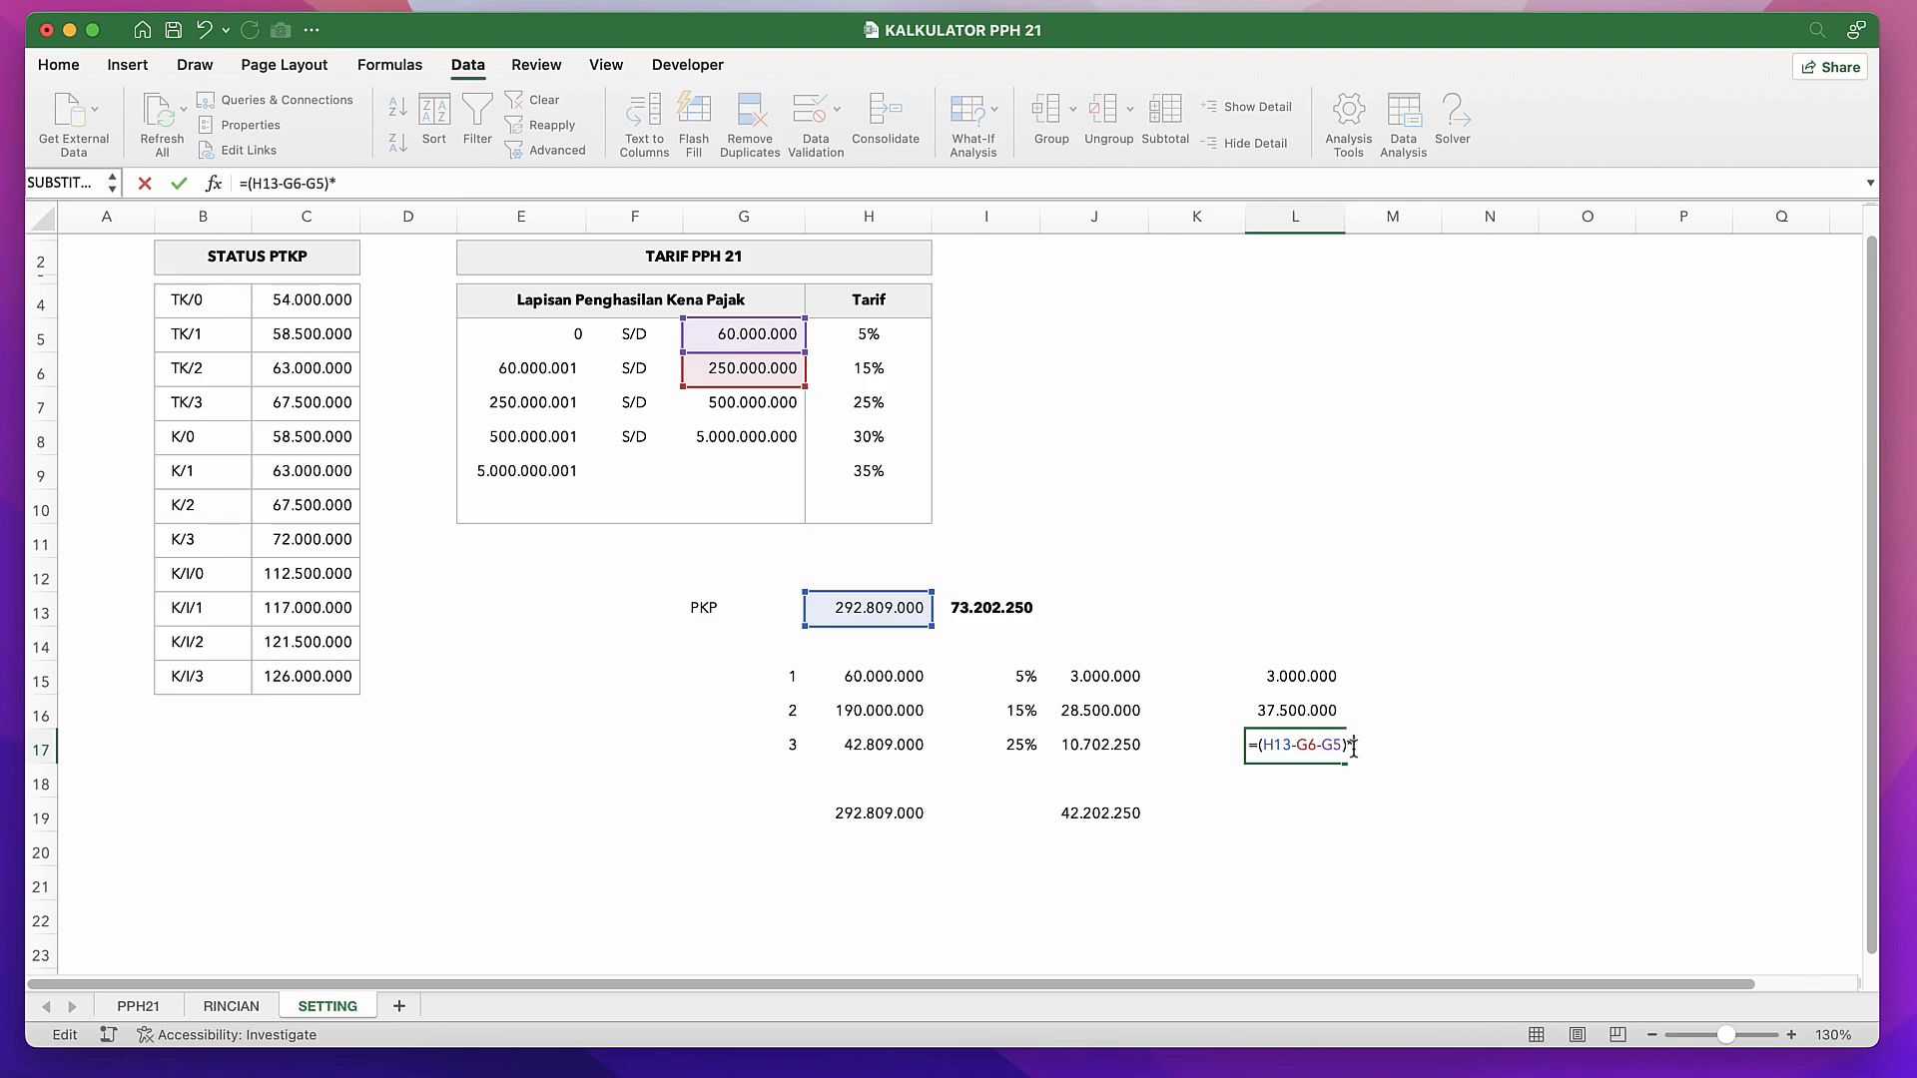
{"action": "left_click", "coordinate": [850, 404]}
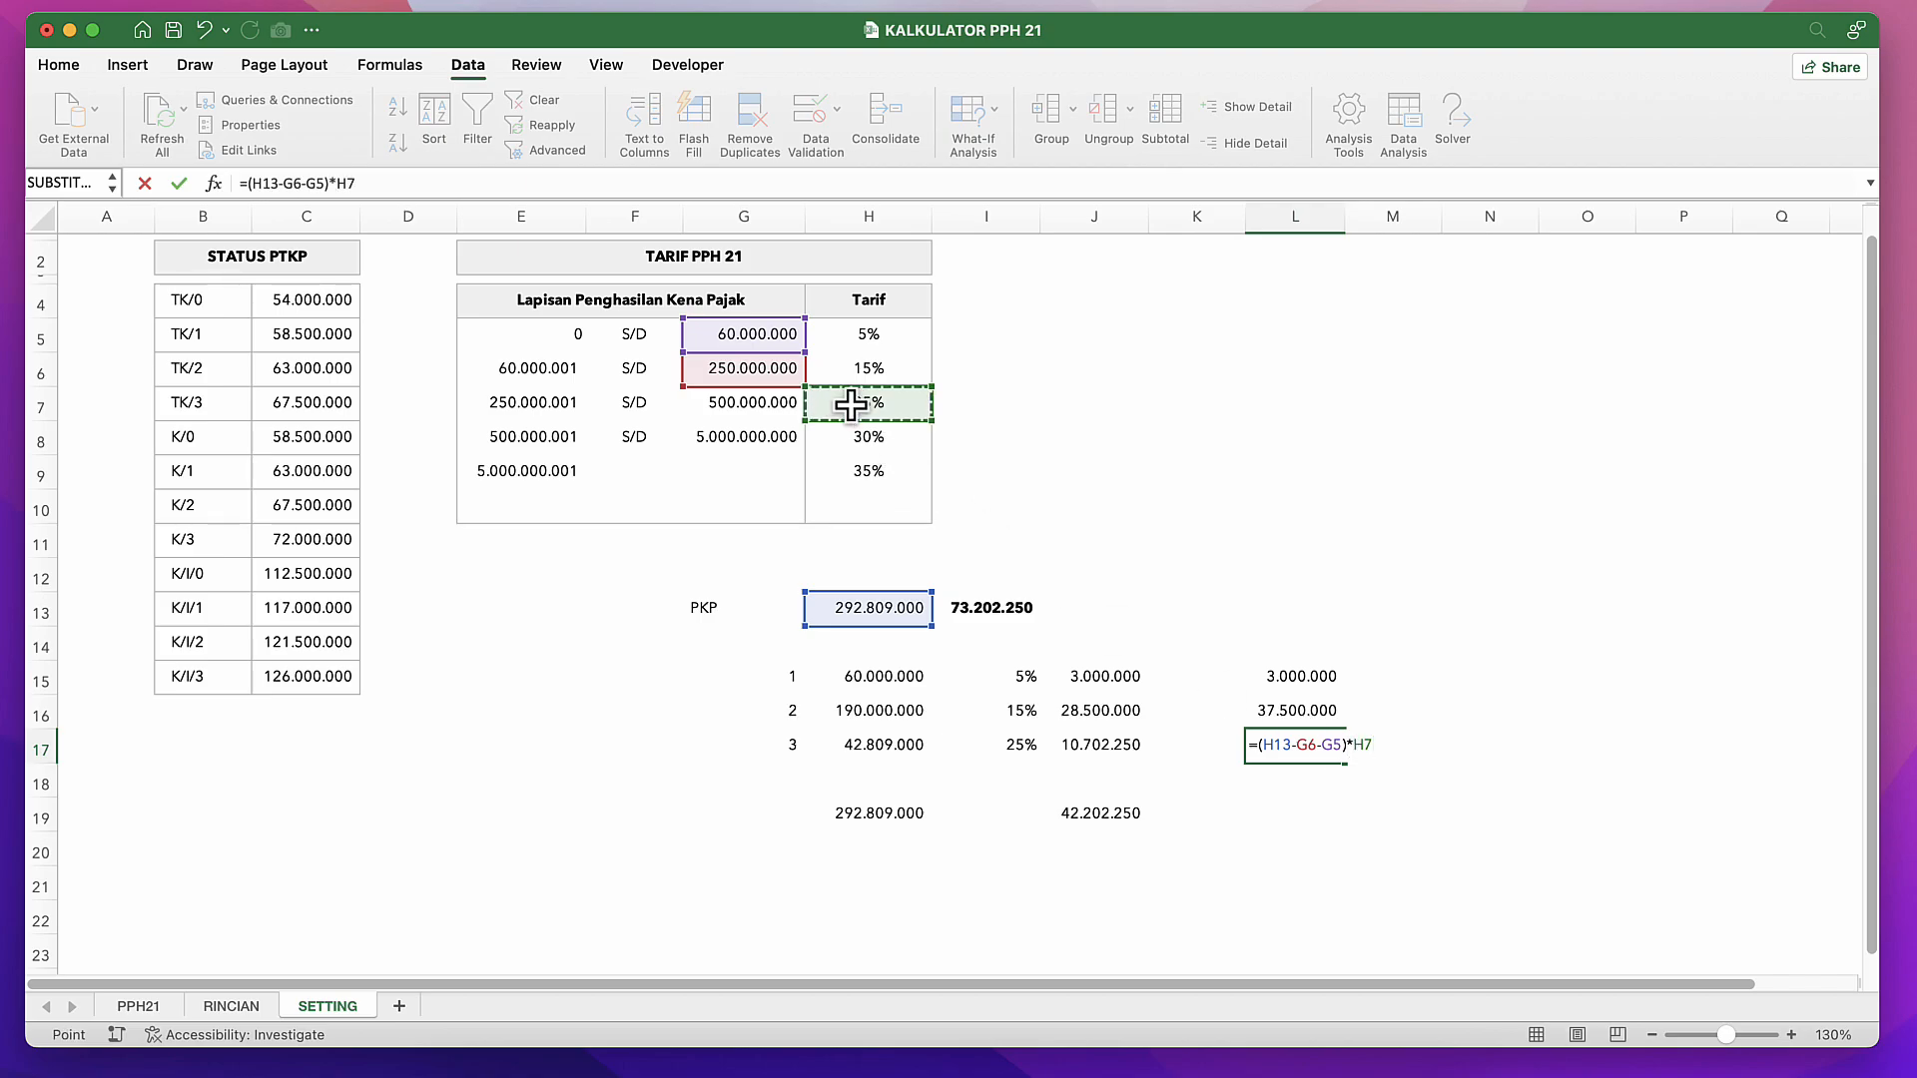
{"action": "key", "text": "Return"}
{"action": "key", "text": "Up"}
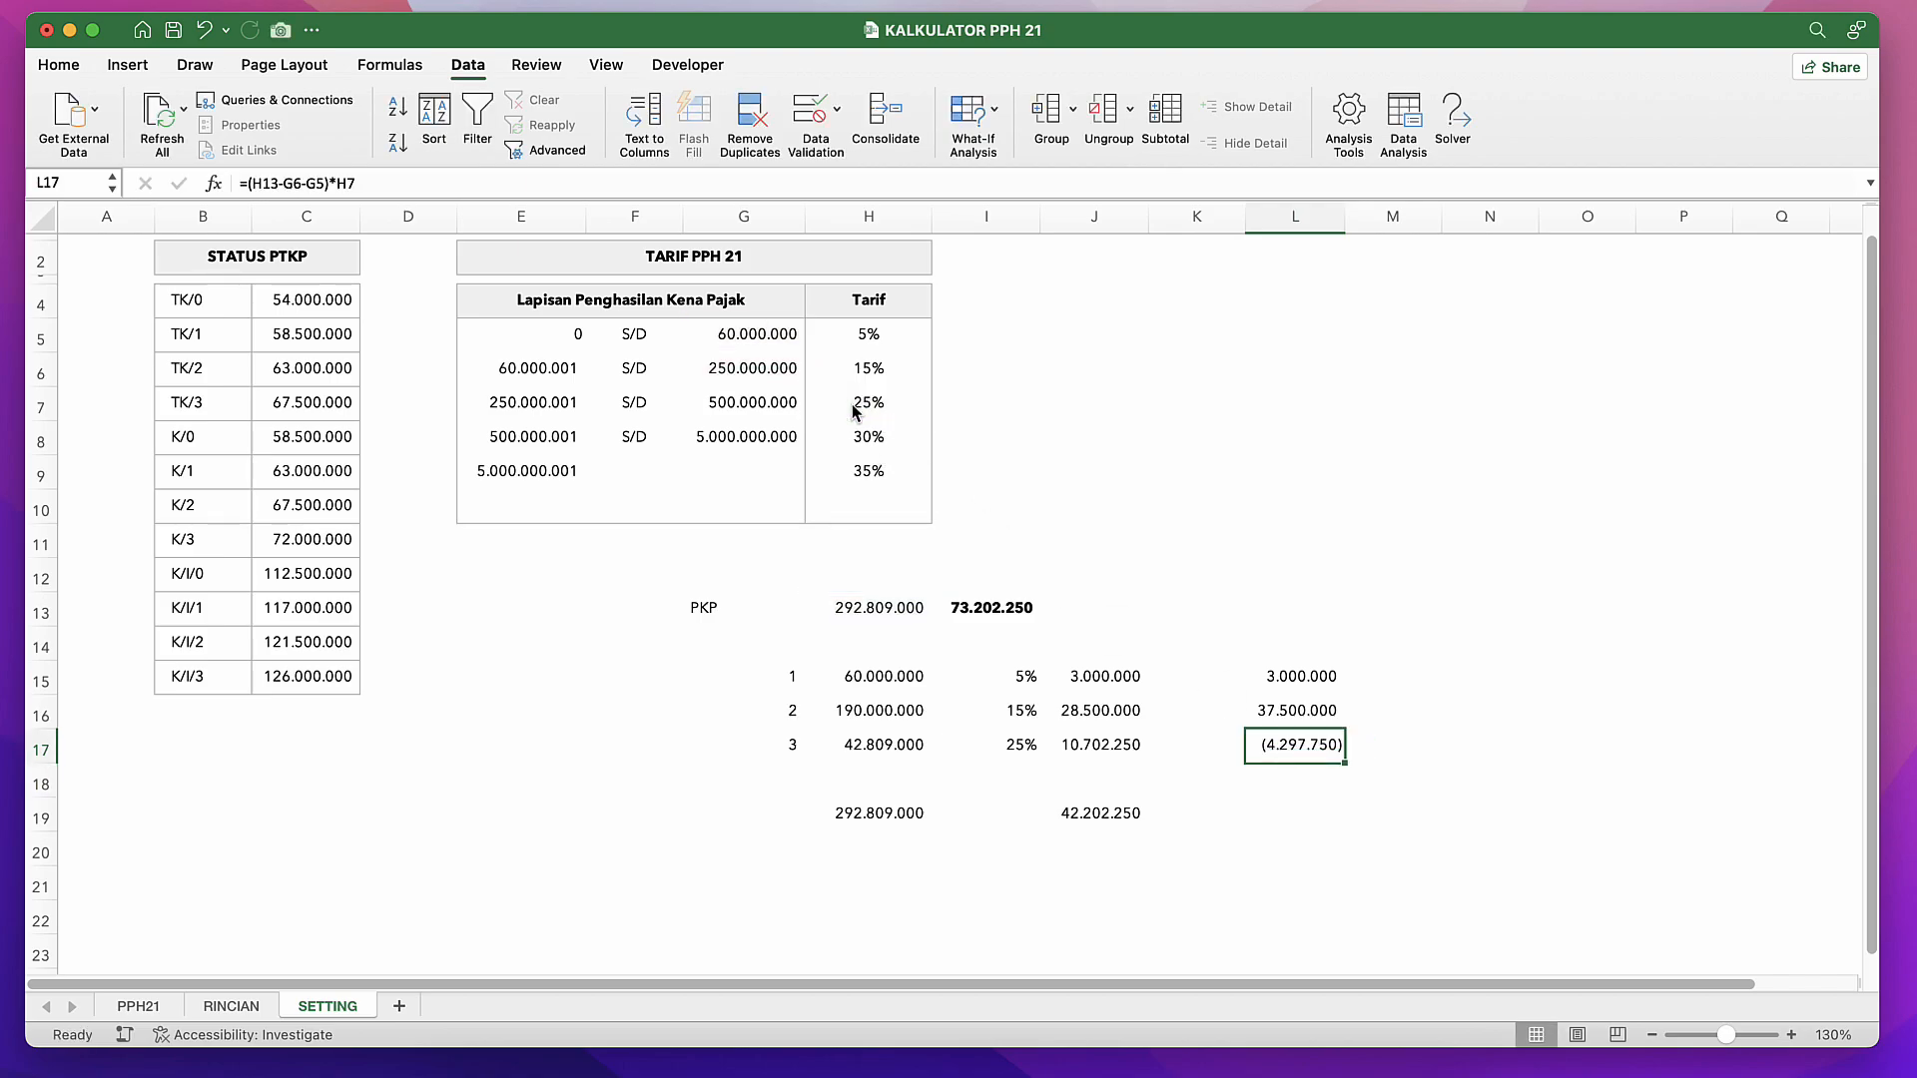
Step: Copy the tax total formula from J19 into L19 to sum the taxes in column L
{"action": "key", "text": "Up"}
{"action": "key", "text": "Down"}
{"action": "key", "text": "Down"}
{"action": "key", "text": "Down"}
{"action": "key", "text": "Left"}
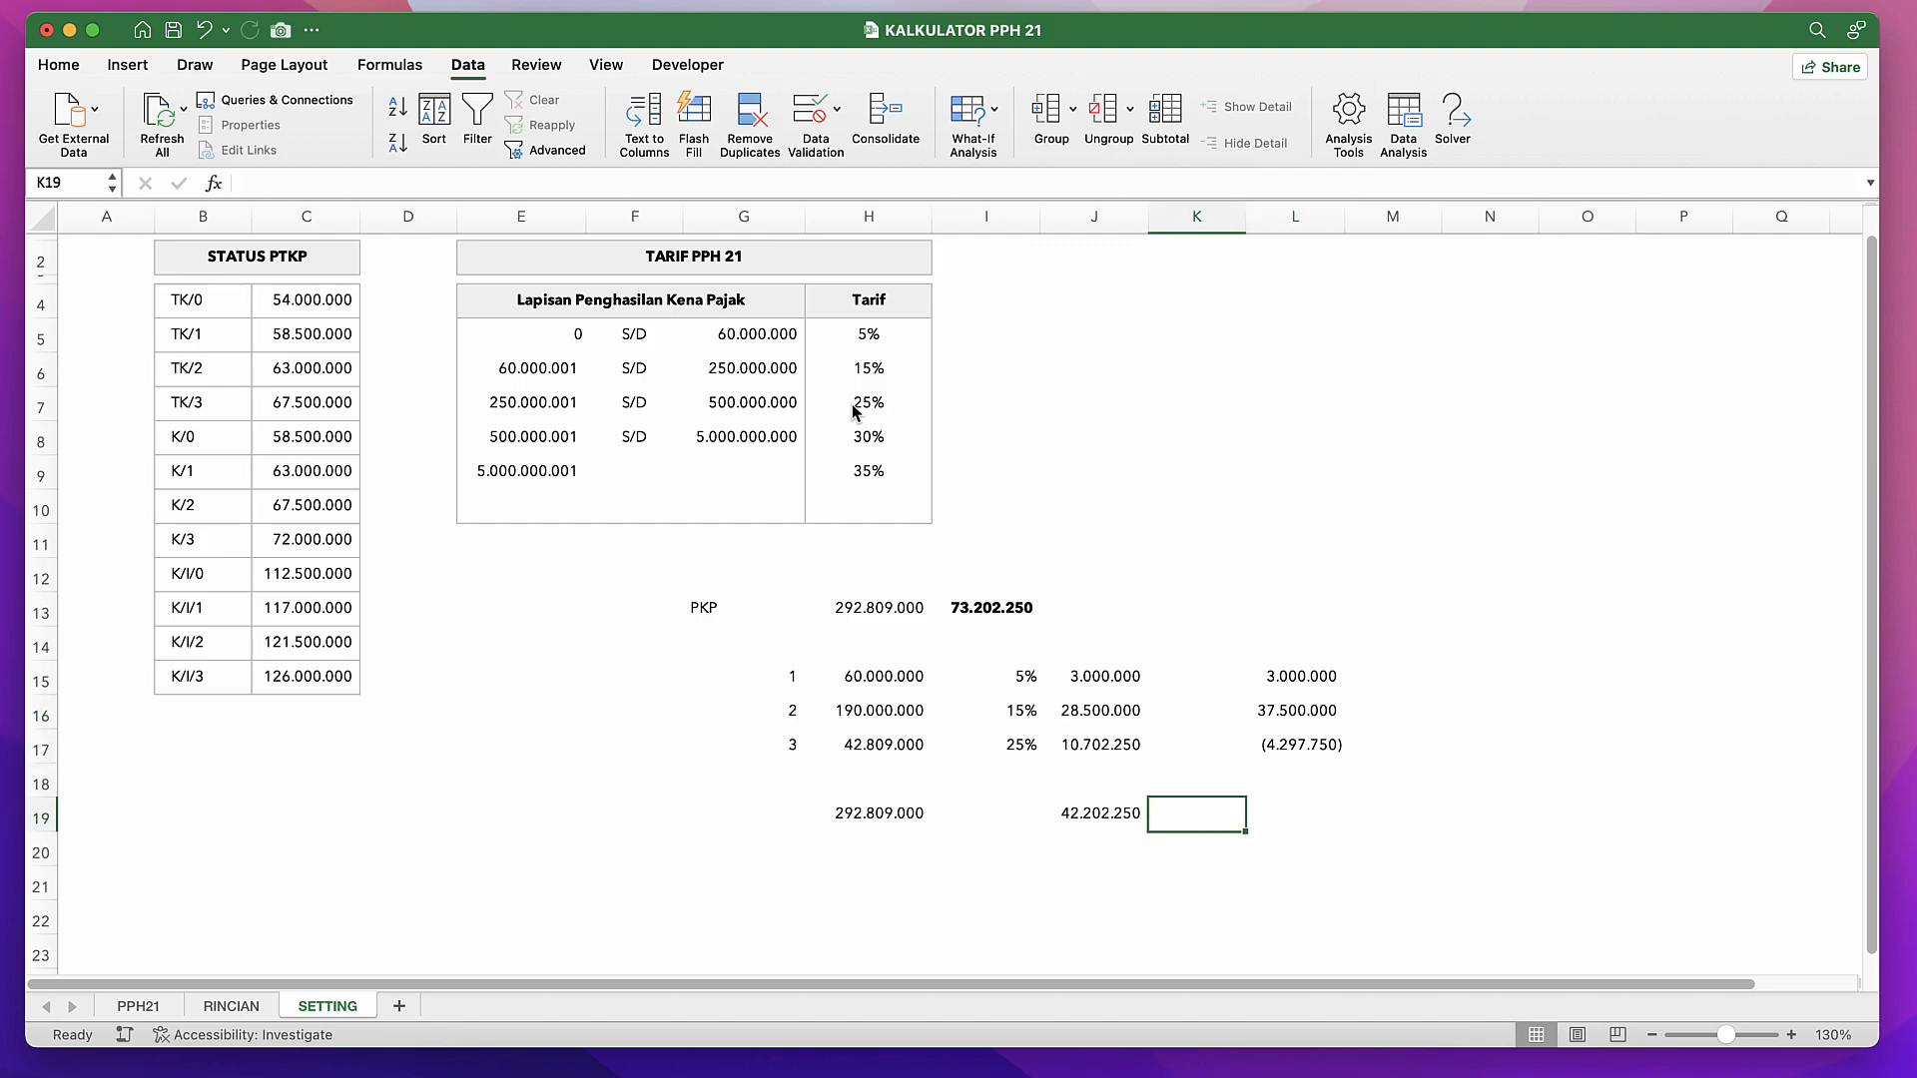
{"action": "key", "text": "Left"}
{"action": "key", "text": "super+c"}
{"action": "key", "text": "Right"}
{"action": "key", "text": "Right"}
{"action": "key", "text": "Return"}
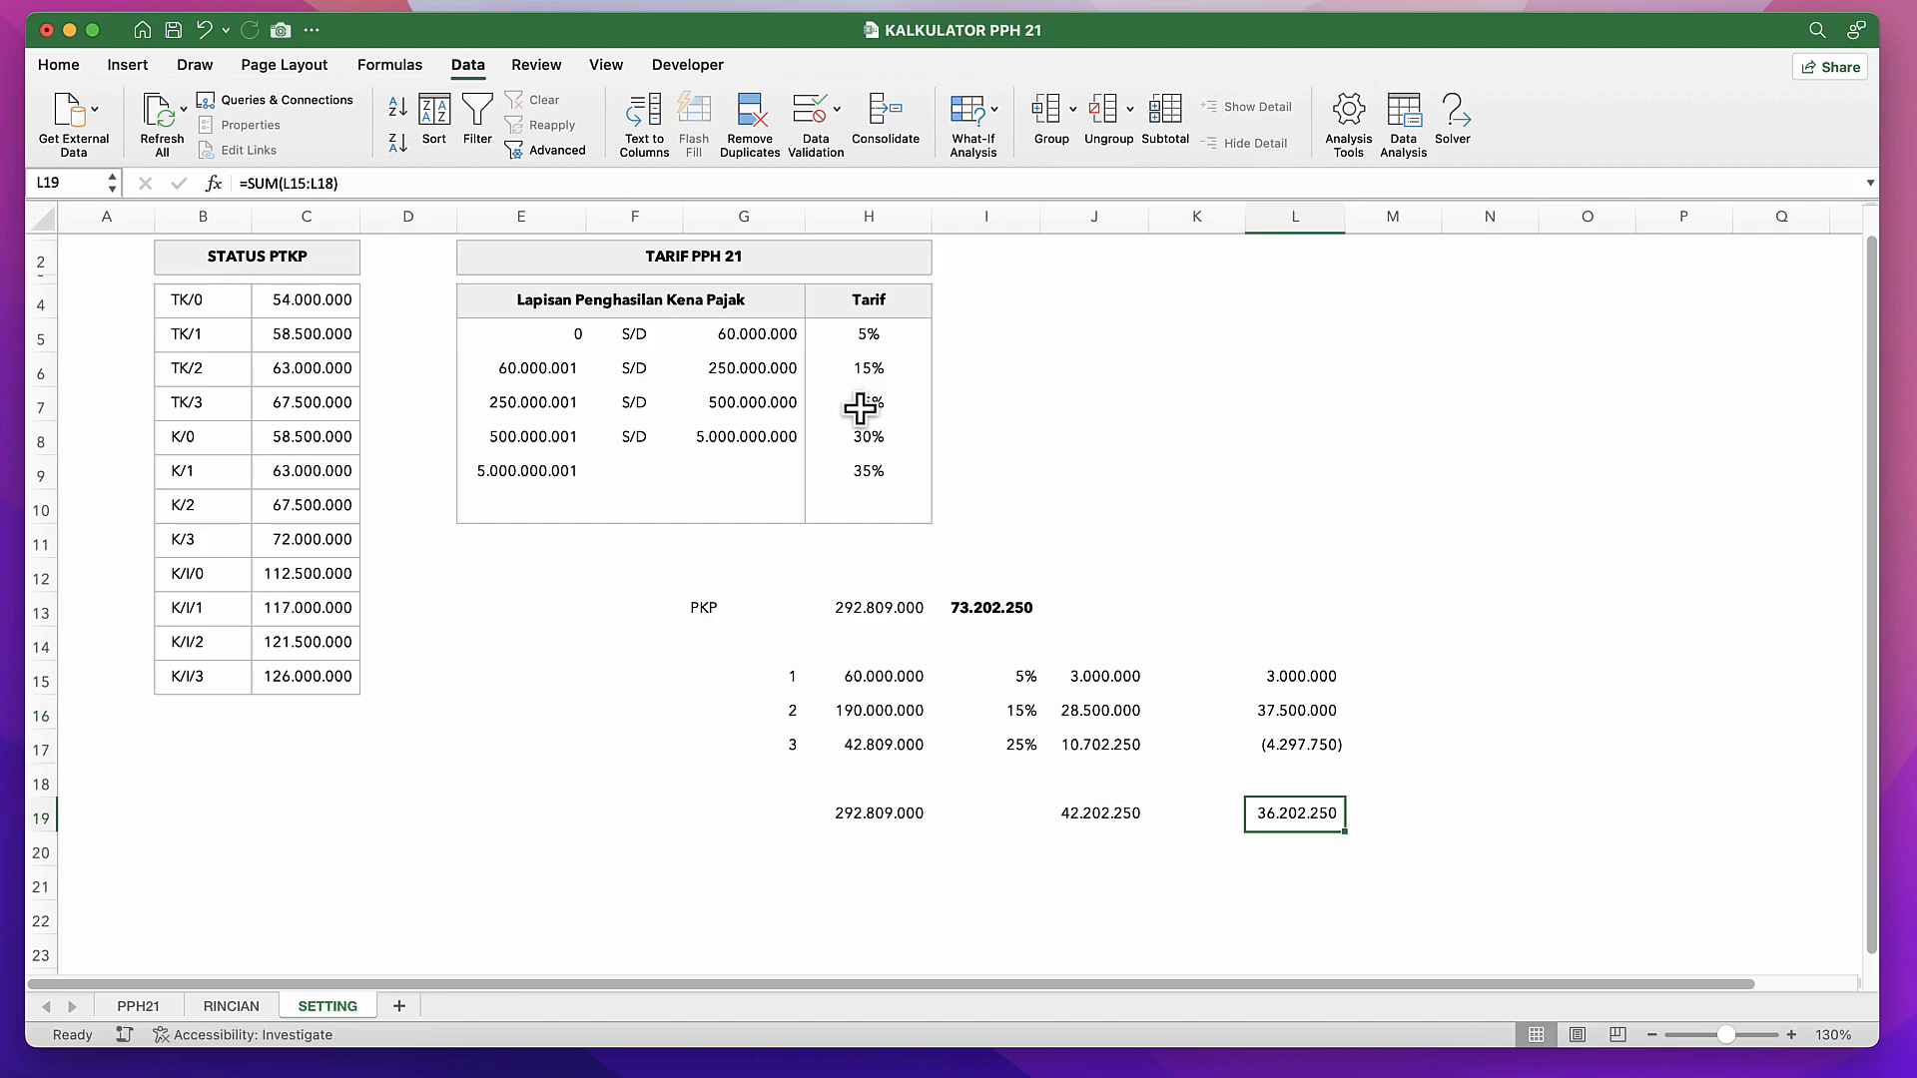
Step: Examine the bracket amounts in H15:H17, their total in H19 against the PKP in H13, and the rates in I15:I17
{"action": "left_click", "coordinate": [1383, 739]}
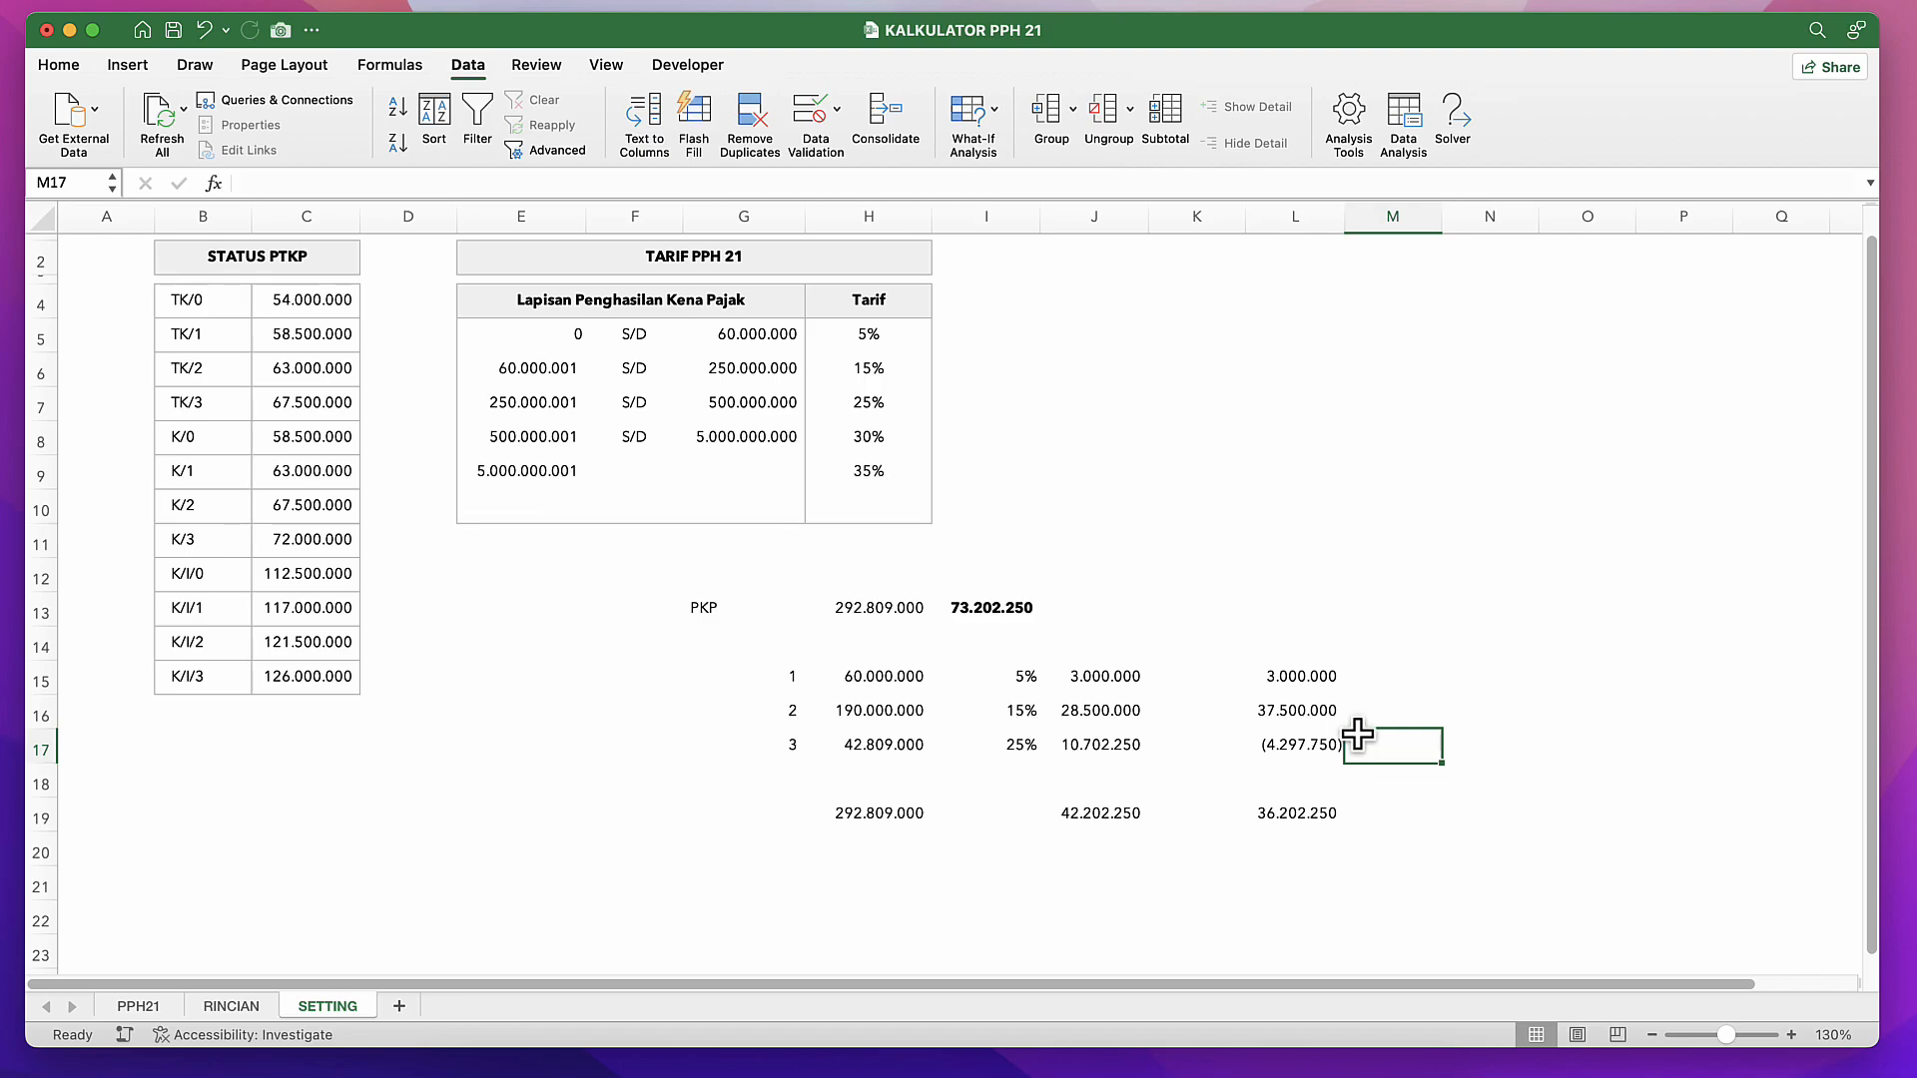
{"action": "left_click", "coordinate": [1113, 715]}
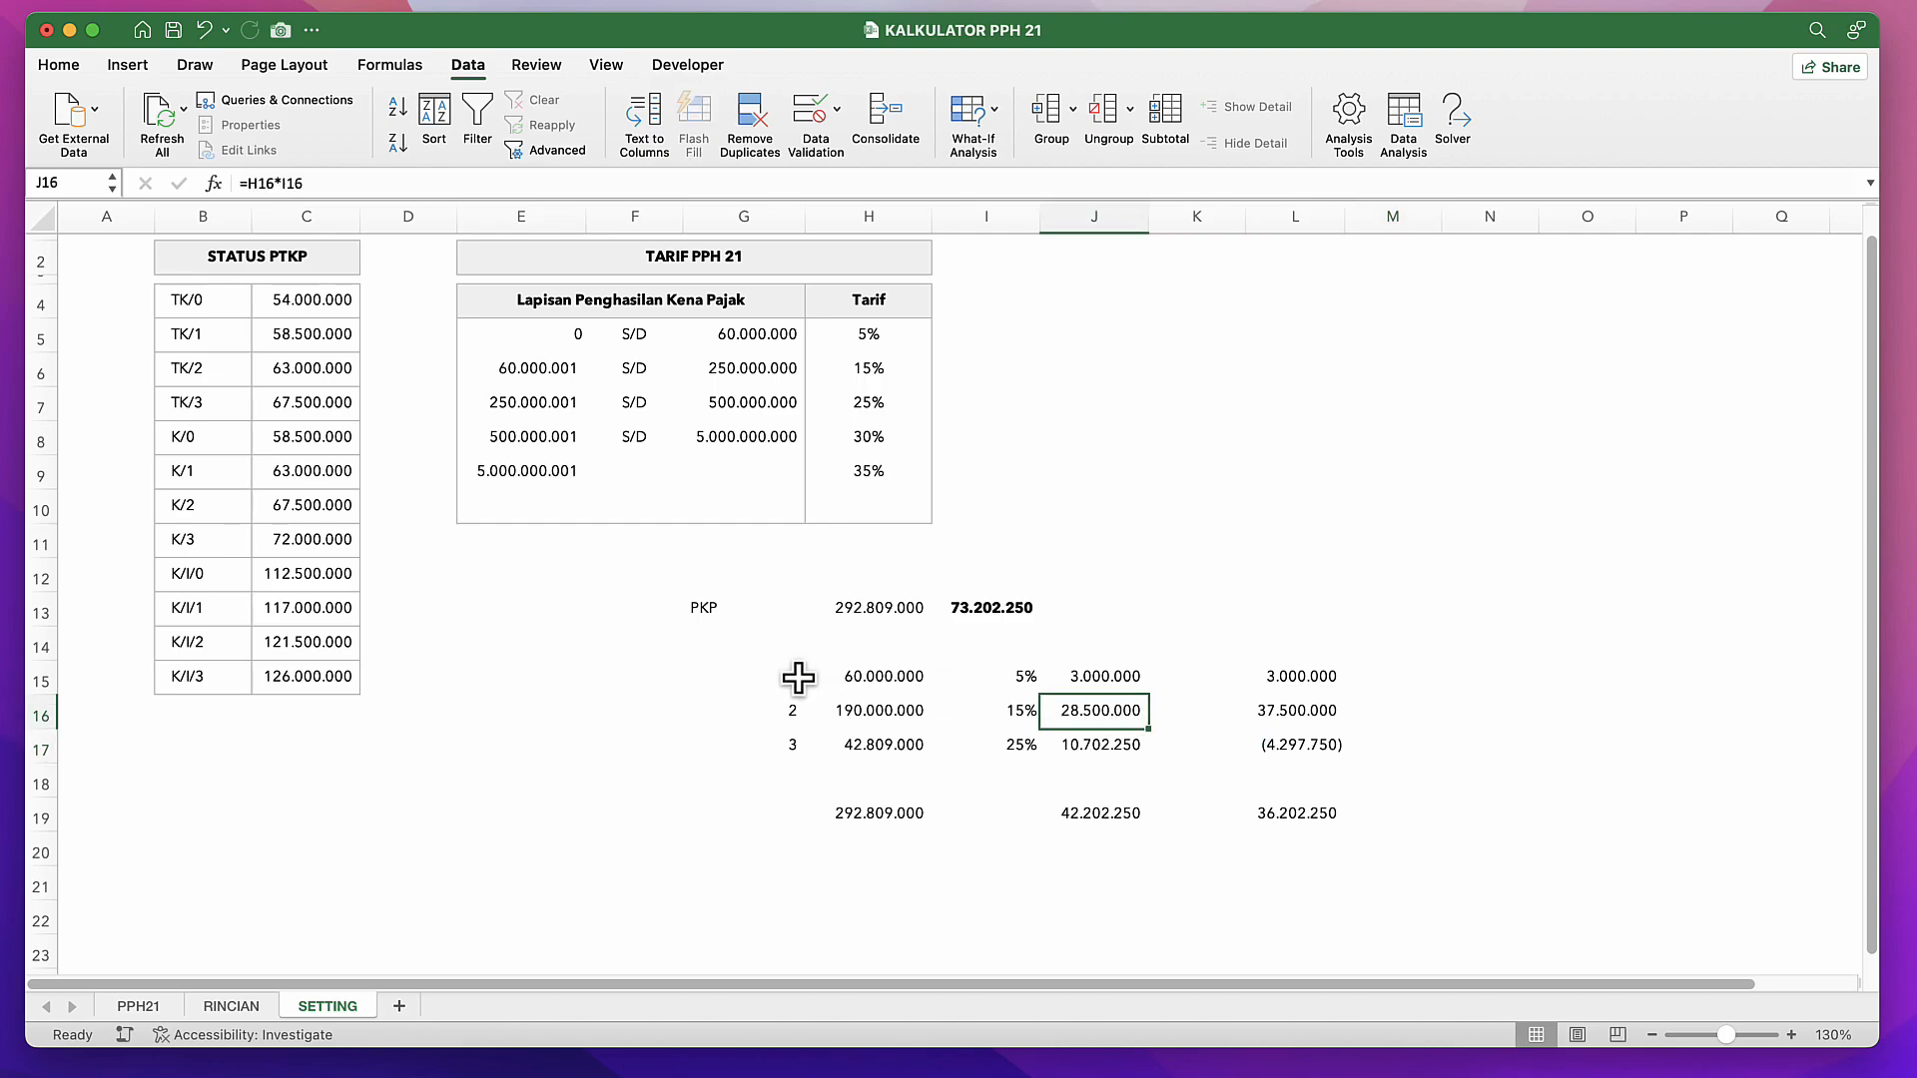
{"action": "left_click_drag", "start_coordinate": [796, 676], "coordinate": [959, 795]}
{"action": "left_click", "coordinate": [881, 787]}
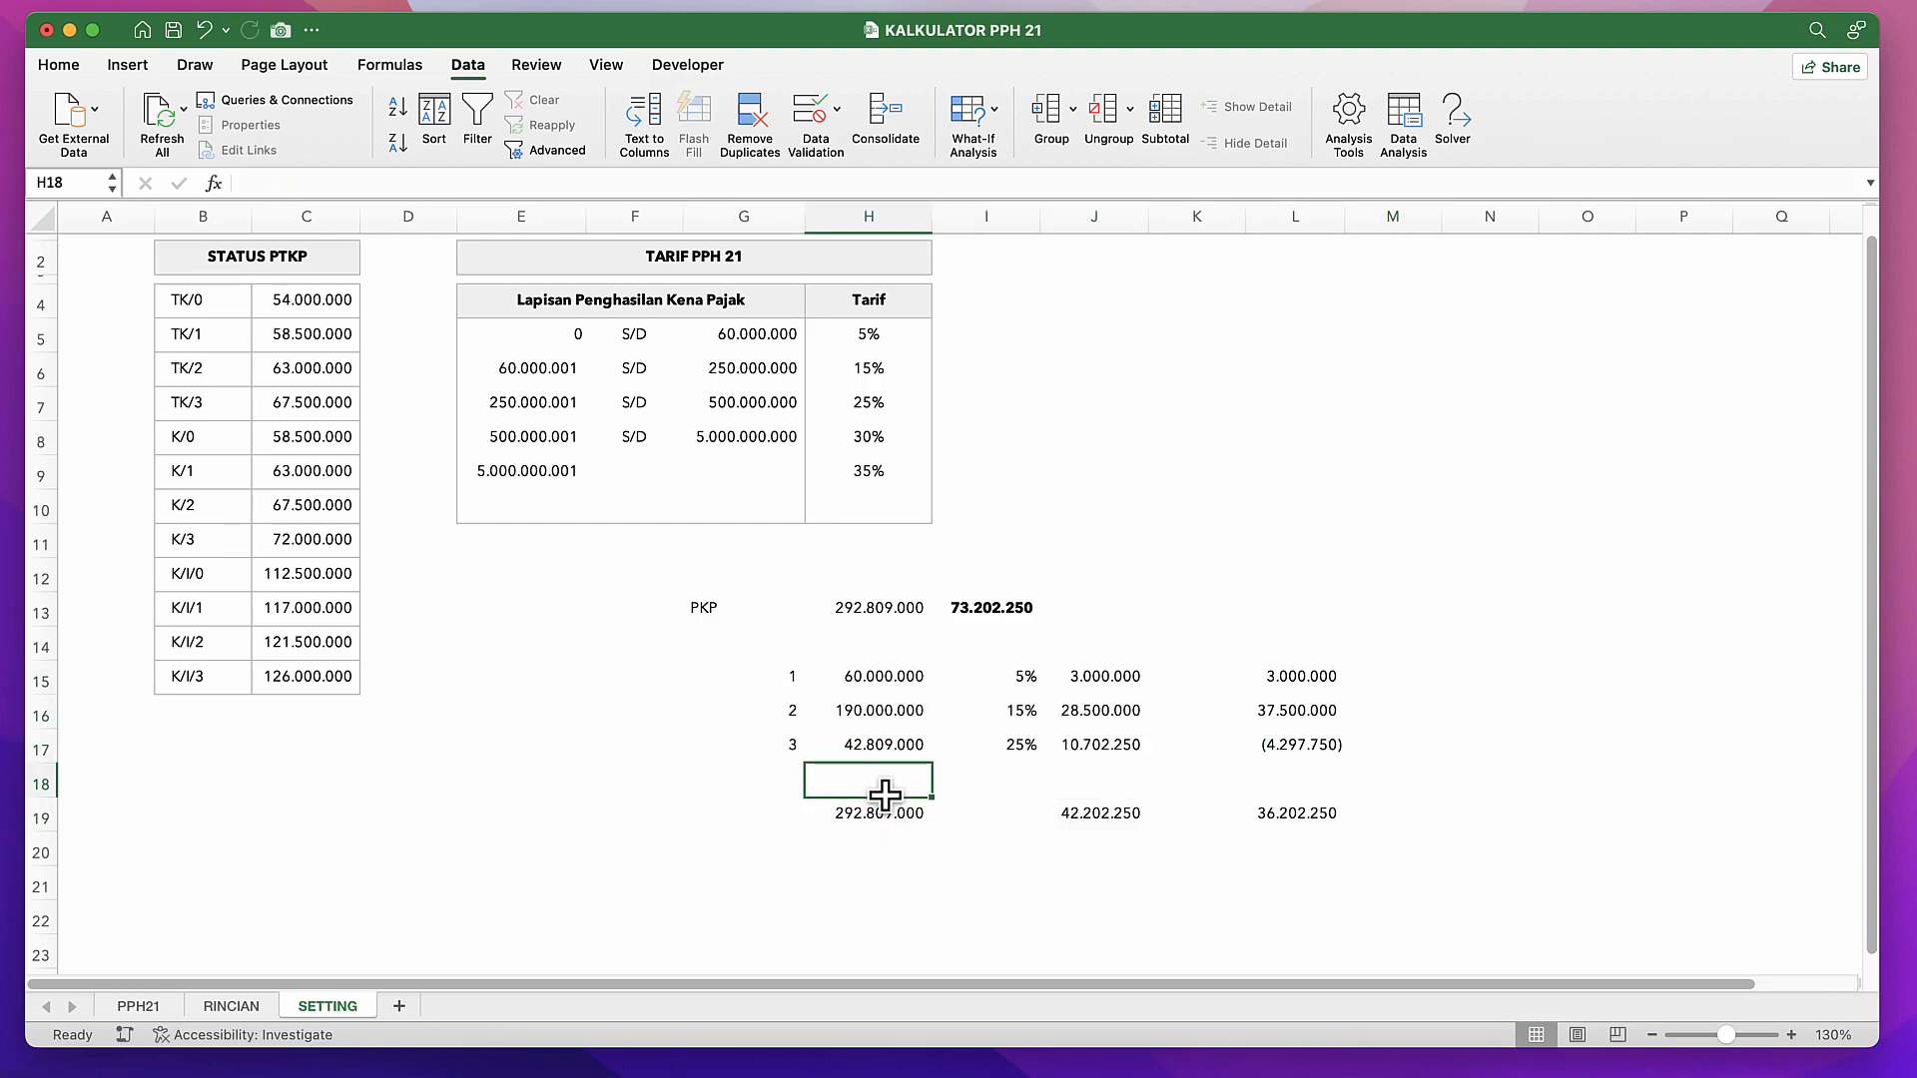
{"action": "left_click", "coordinate": [882, 817]}
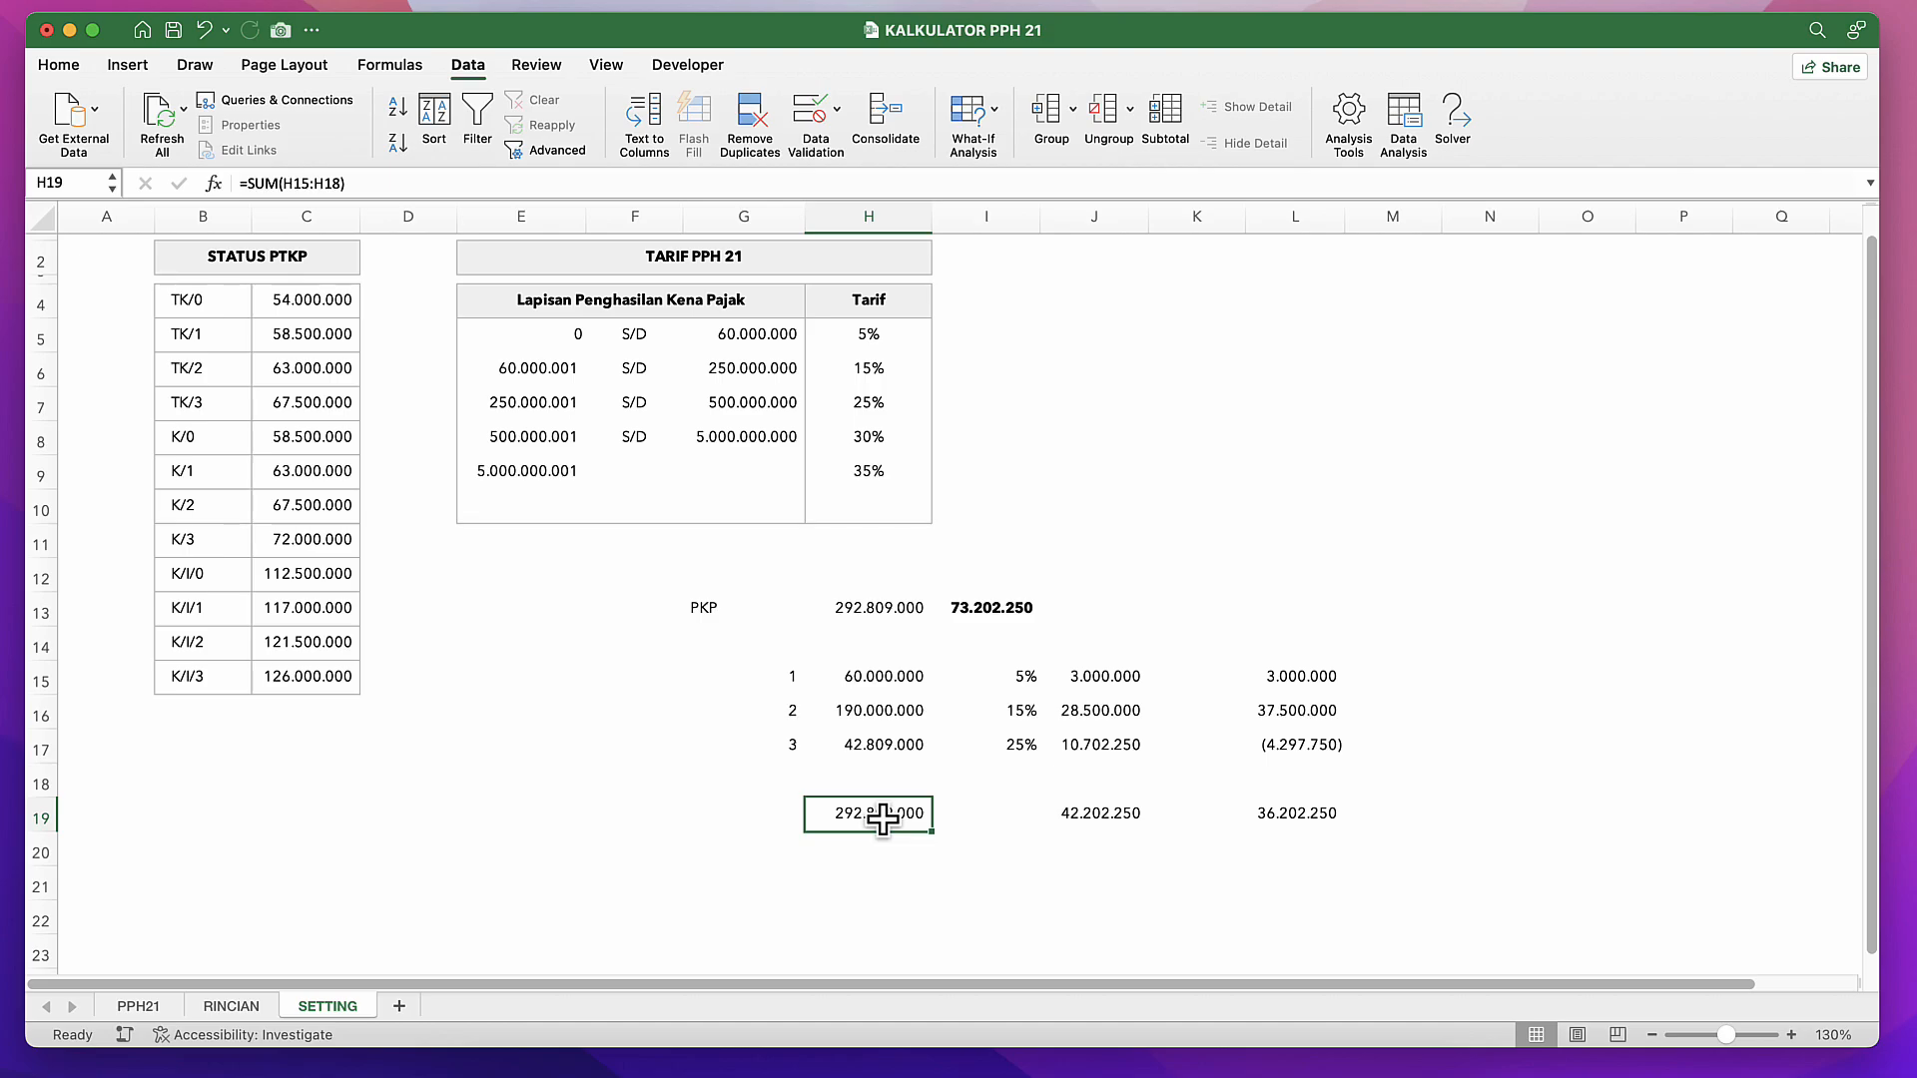
{"action": "left_click", "coordinate": [855, 609]}
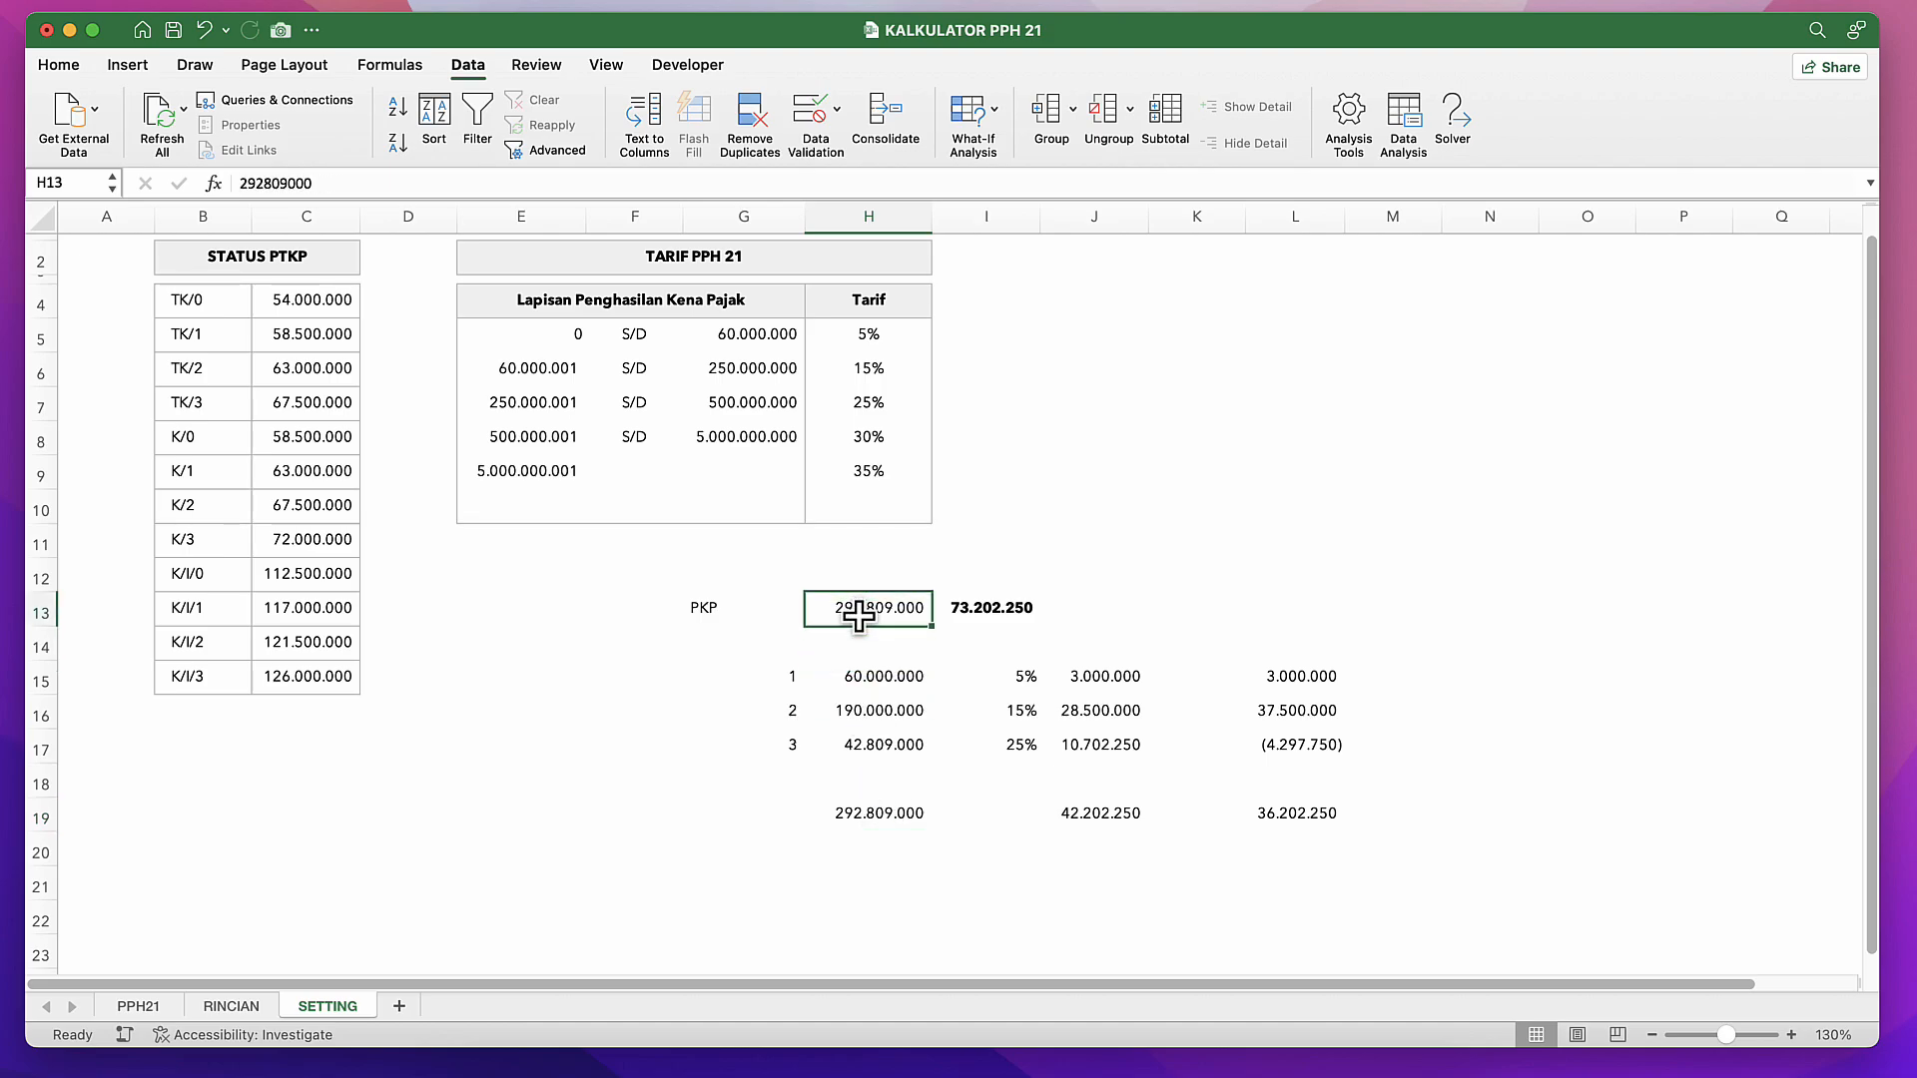
{"action": "left_click", "coordinate": [869, 784]}
{"action": "left_click_drag", "start_coordinate": [869, 676], "coordinate": [871, 741]}
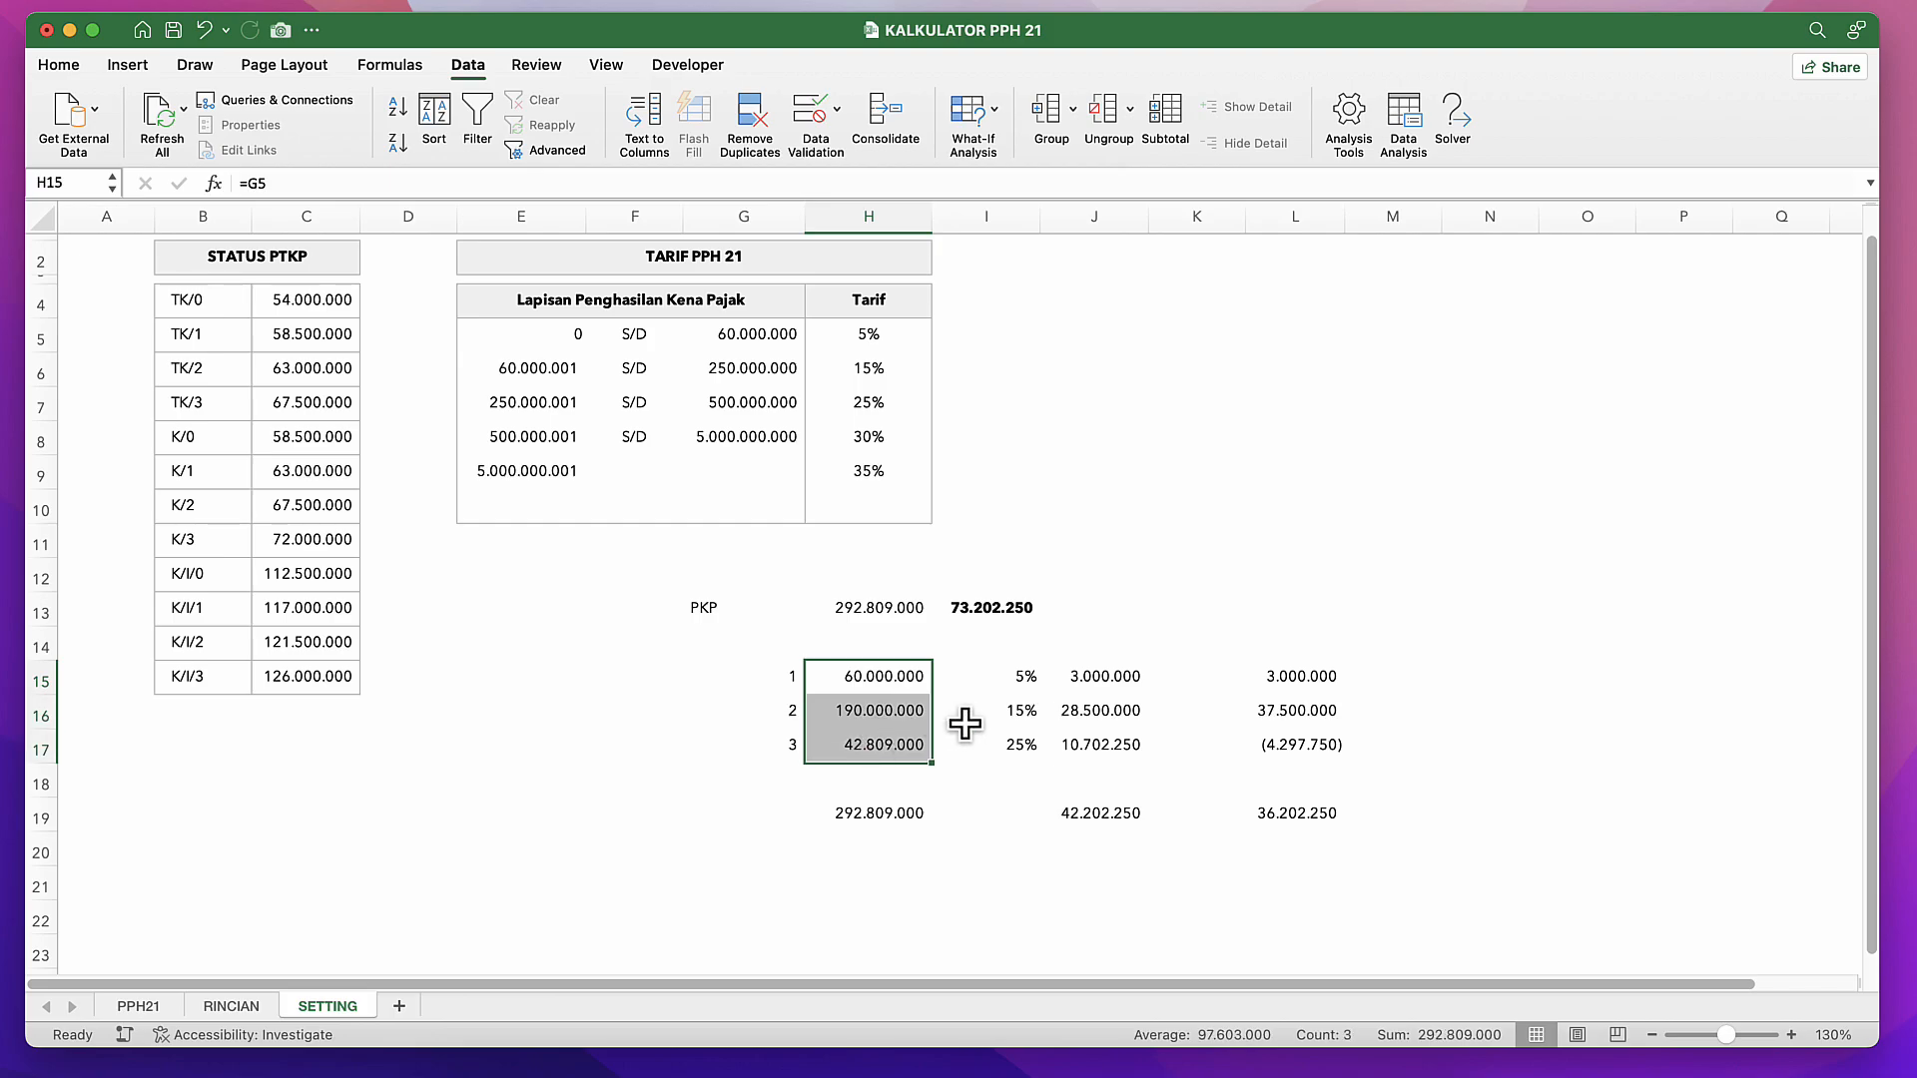
{"action": "left_click", "coordinate": [839, 711]}
{"action": "left_click", "coordinate": [1028, 699]}
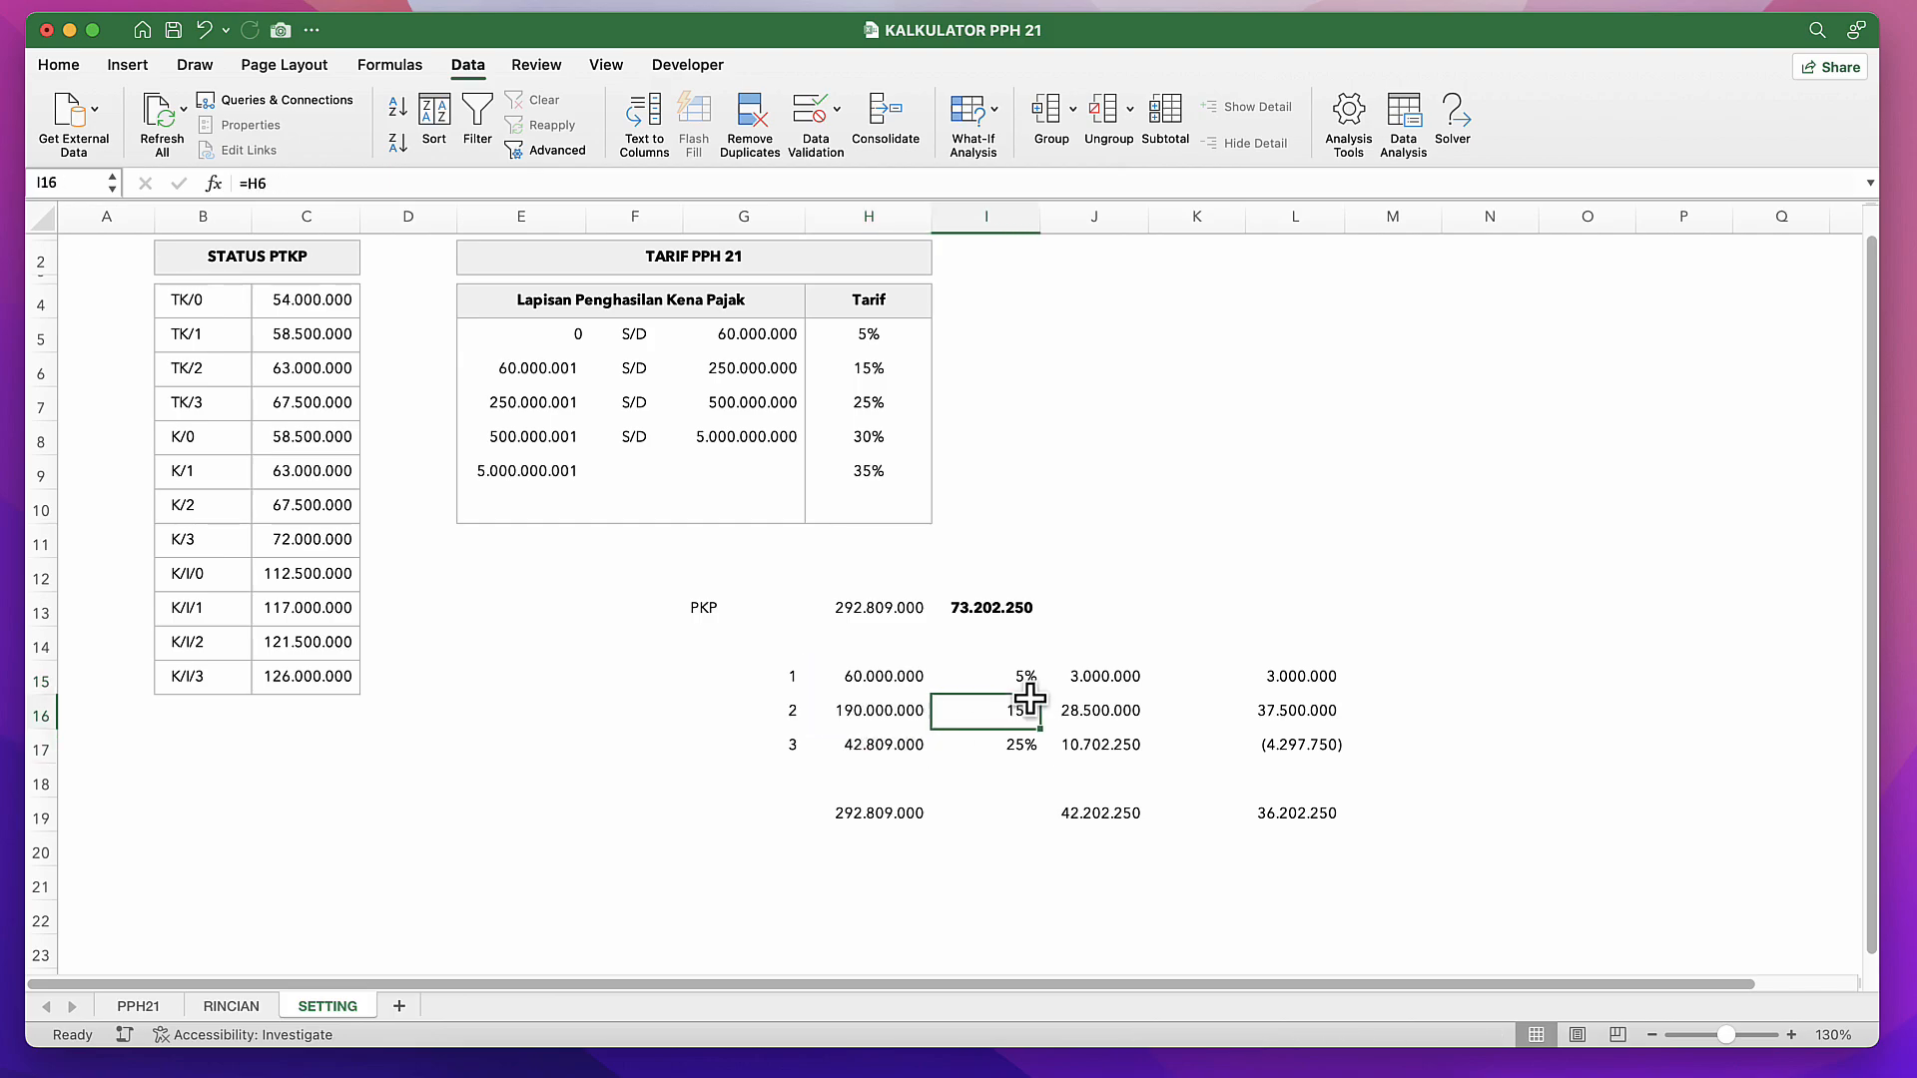
{"action": "left_click", "coordinate": [1029, 677]}
{"action": "left_click_drag", "start_coordinate": [1028, 677], "coordinate": [1020, 746]}
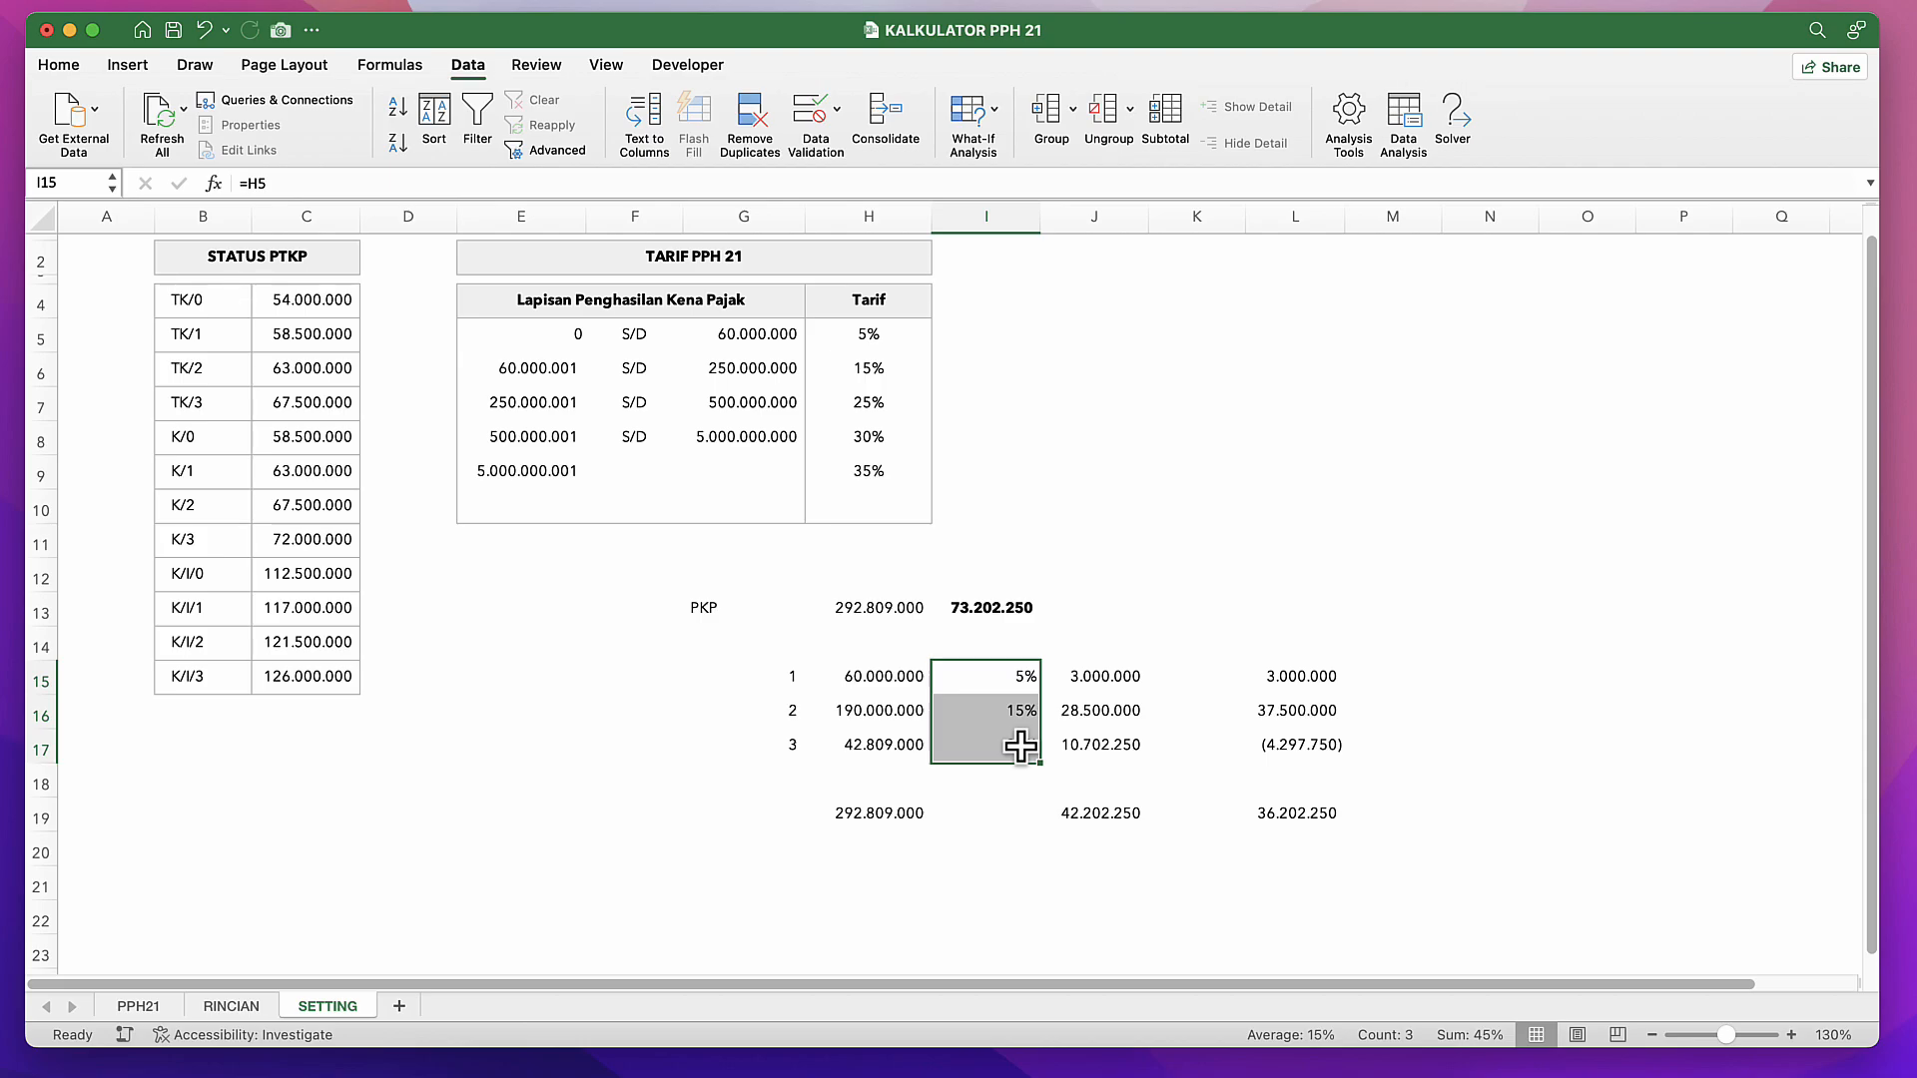
Step: Look over the employee's PPh 21 calculation breakdown on the RINCIAN sheet, down to the signature section
{"action": "left_click", "coordinate": [231, 1007]}
{"action": "left_click", "coordinate": [608, 727]}
{"action": "left_click", "coordinate": [989, 400]}
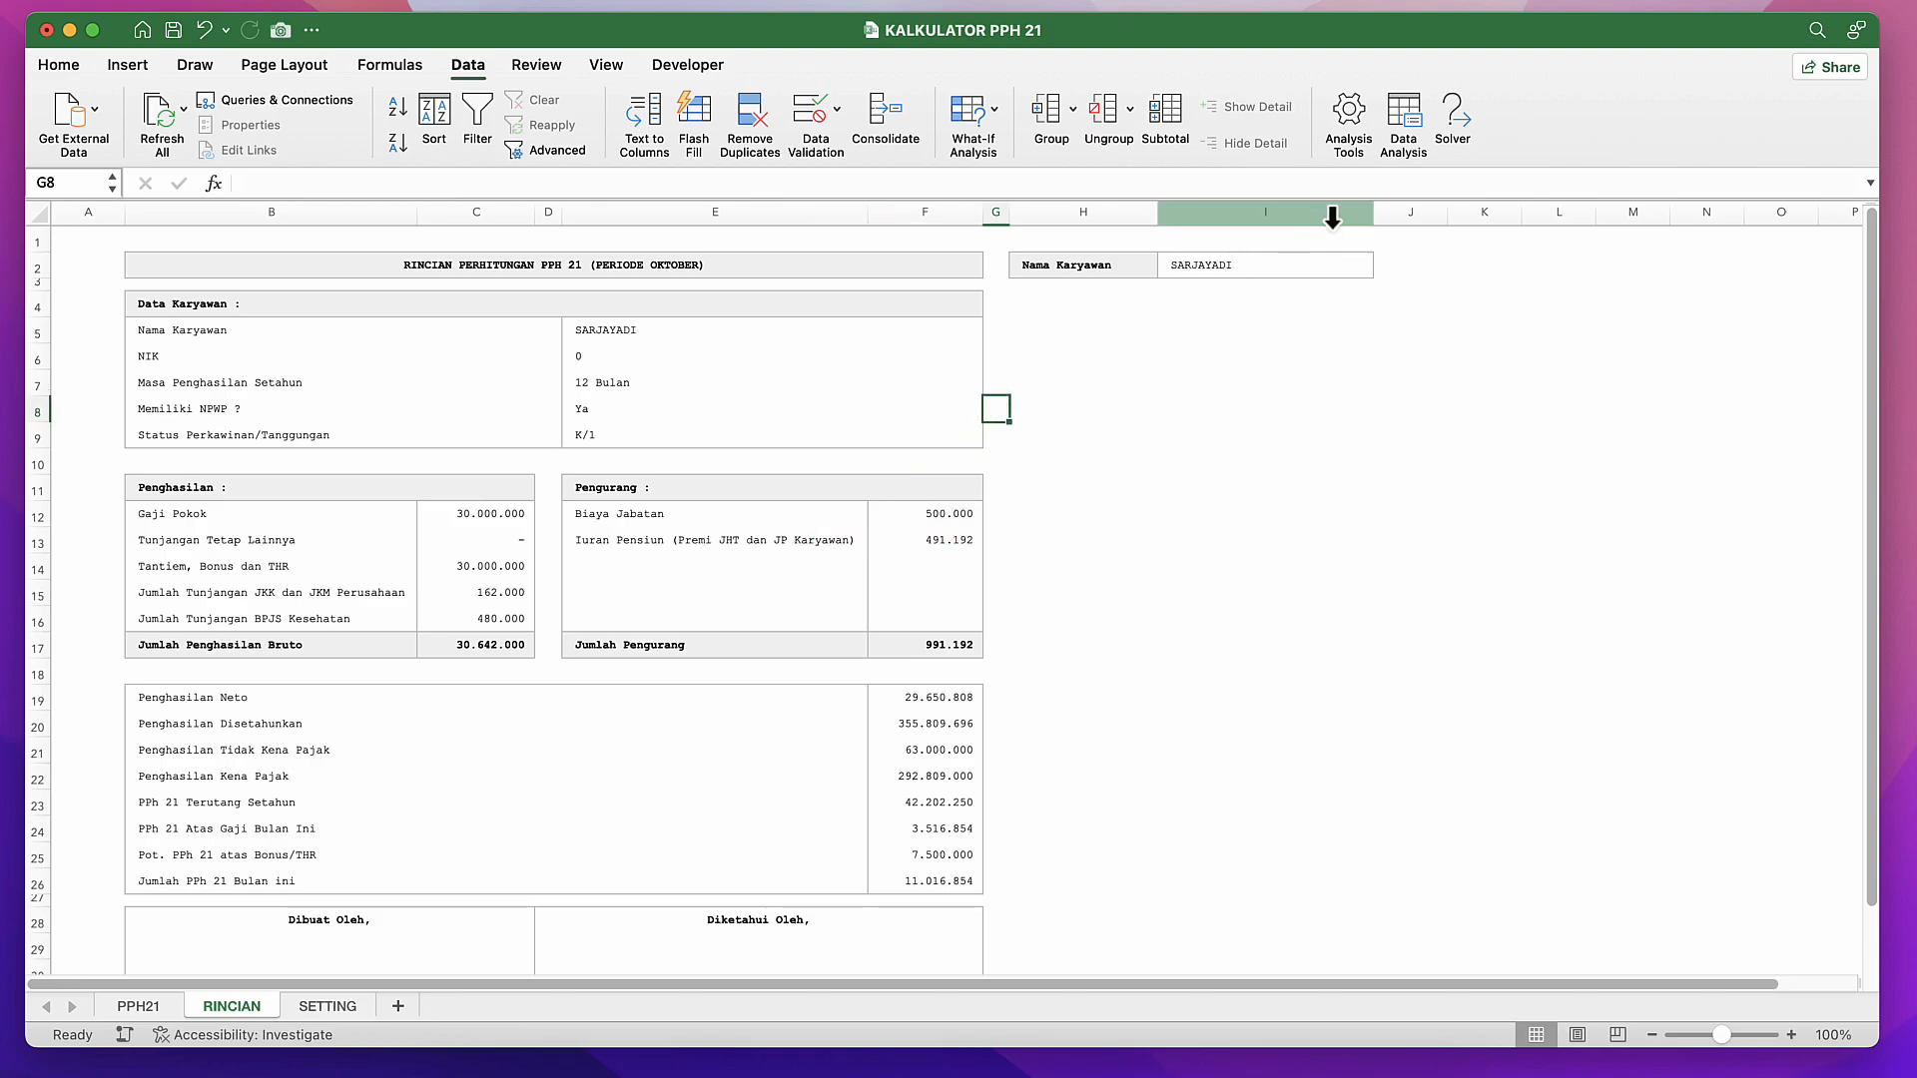
{"action": "left_click", "coordinate": [1058, 621]}
{"action": "scroll", "coordinate": [1061, 623], "scroll_direction": "down", "scroll_amount": 2}
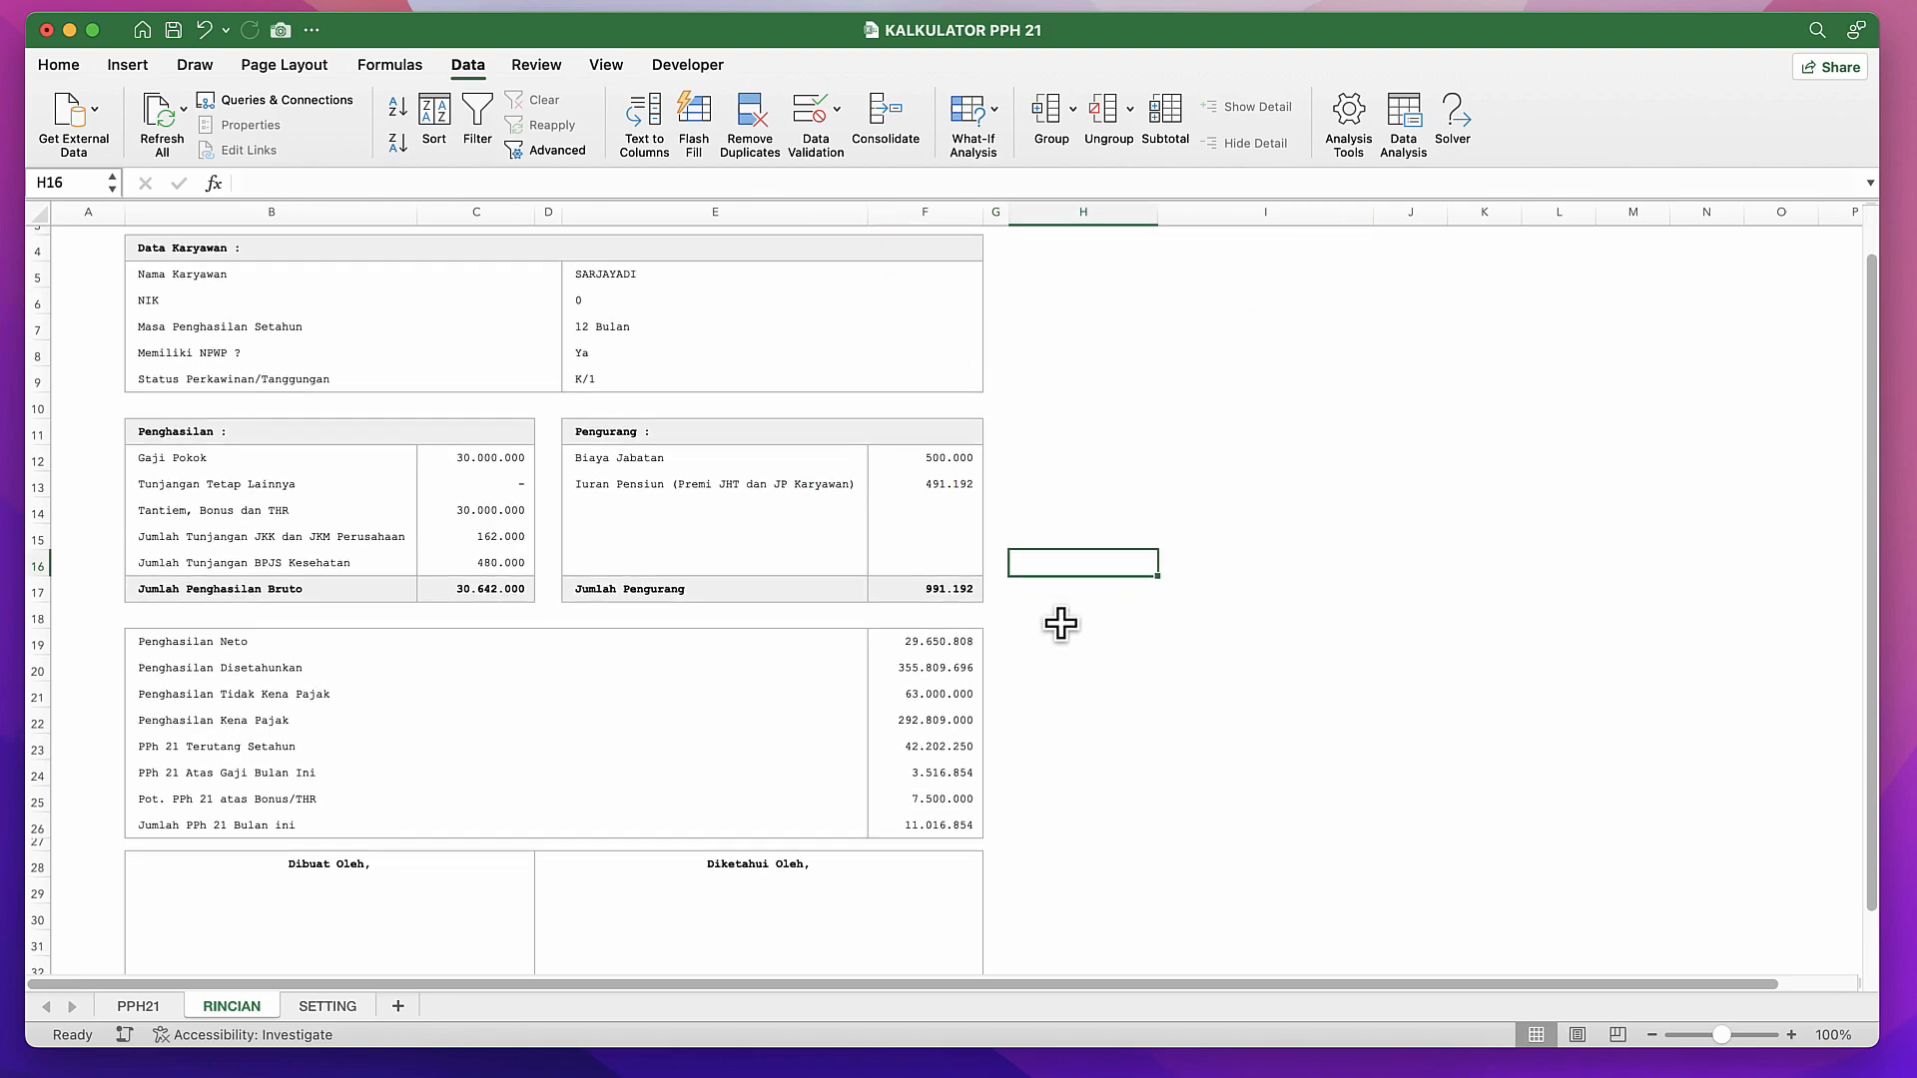
{"action": "scroll", "coordinate": [1060, 623], "scroll_direction": "down", "scroll_amount": 3}
{"action": "scroll", "coordinate": [1060, 623], "scroll_direction": "up", "scroll_amount": 3}
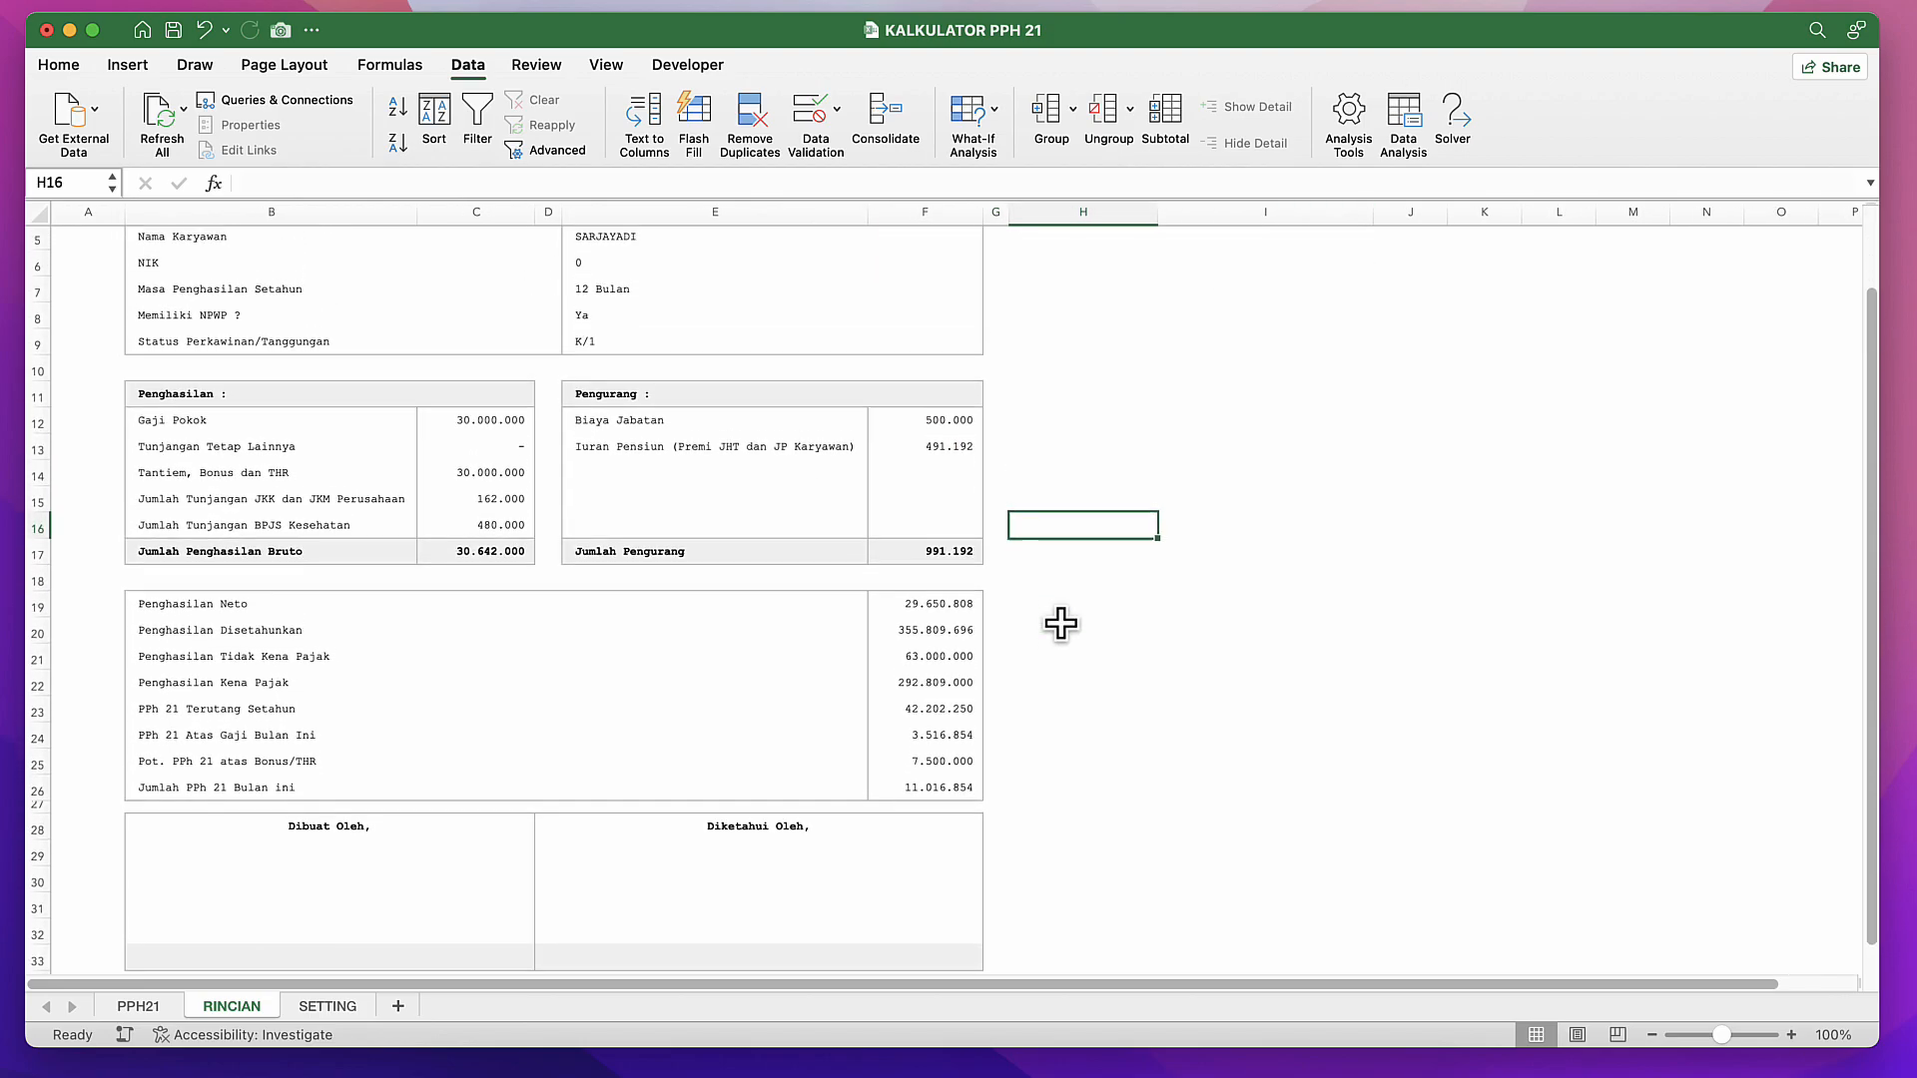
{"action": "scroll", "coordinate": [1061, 623], "scroll_direction": "up", "scroll_amount": 2}
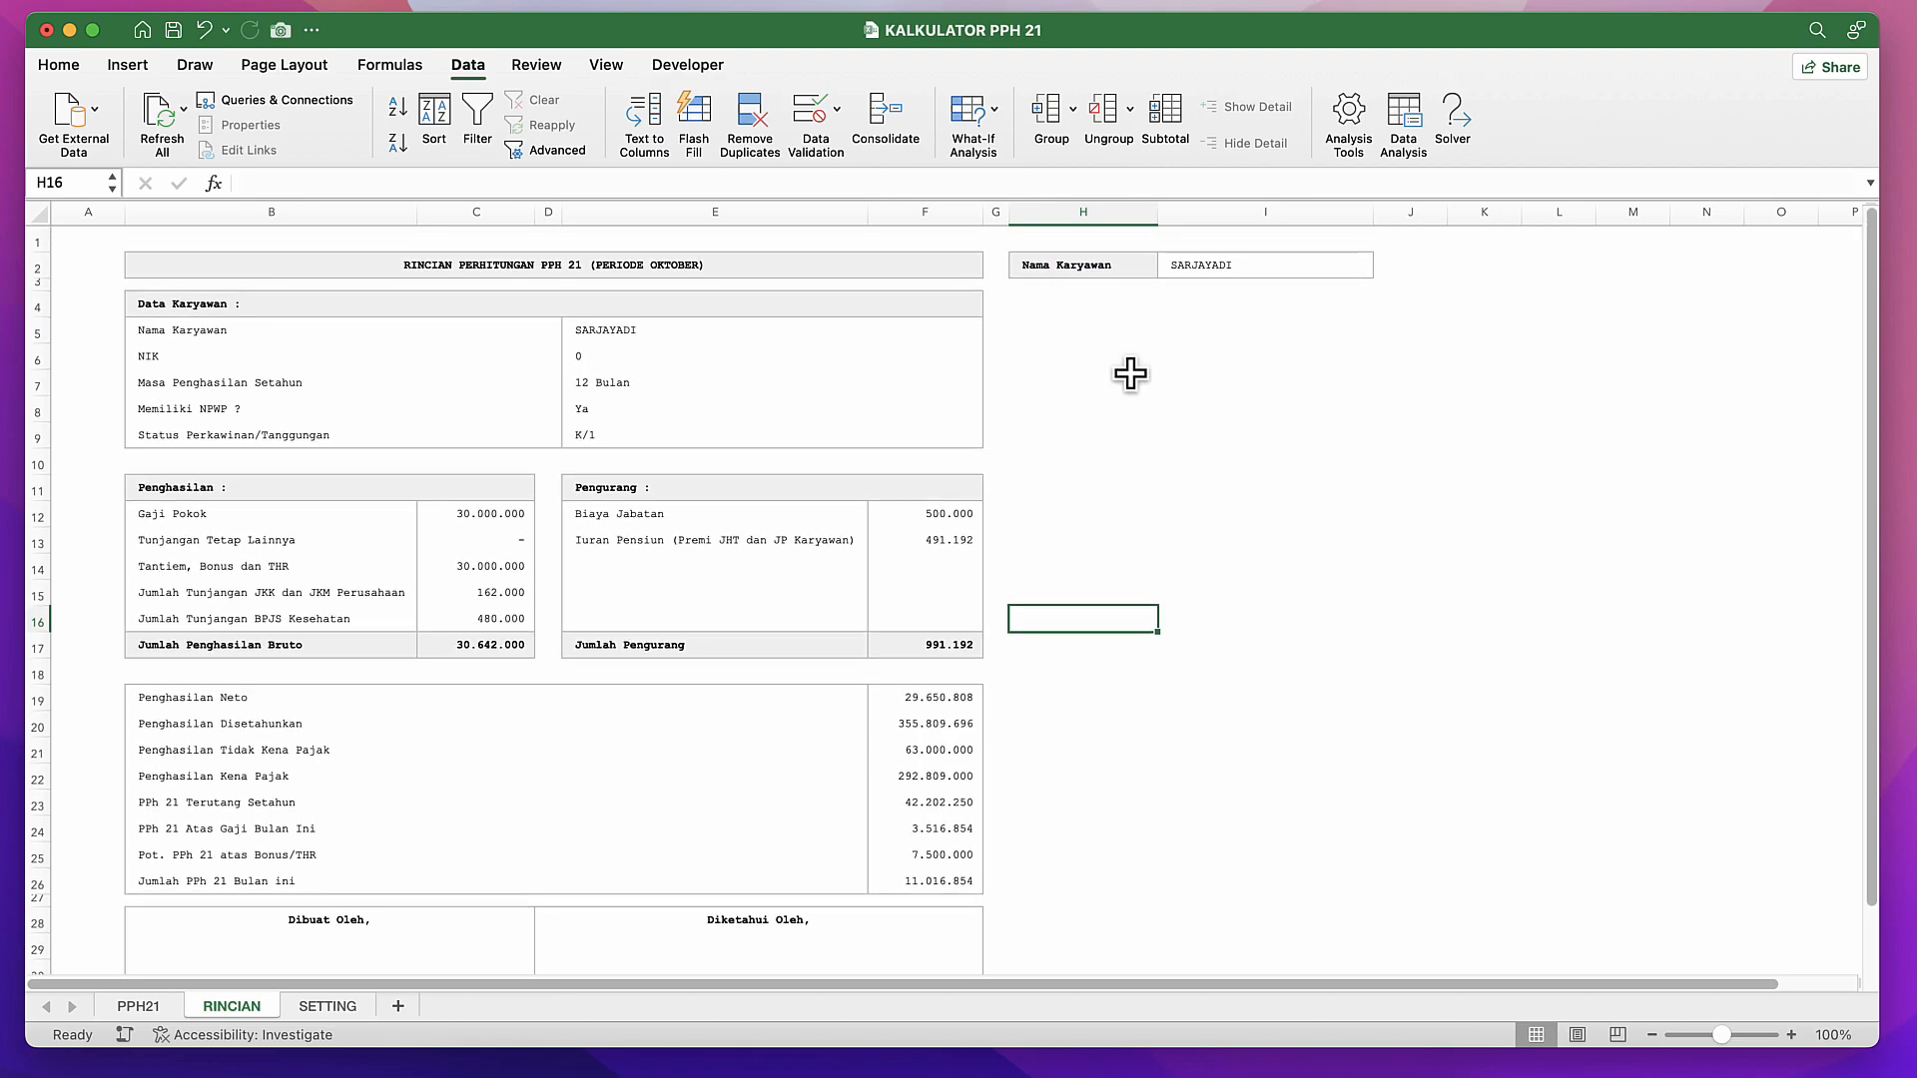
Step: Check the Ortax PPh 21 web calculator, return to the Excel workbook and inspect the Biaya Jabatan formula in F12
{"action": "left_click", "coordinate": [1131, 377]}
{"action": "key", "text": "ctrl+Right"}
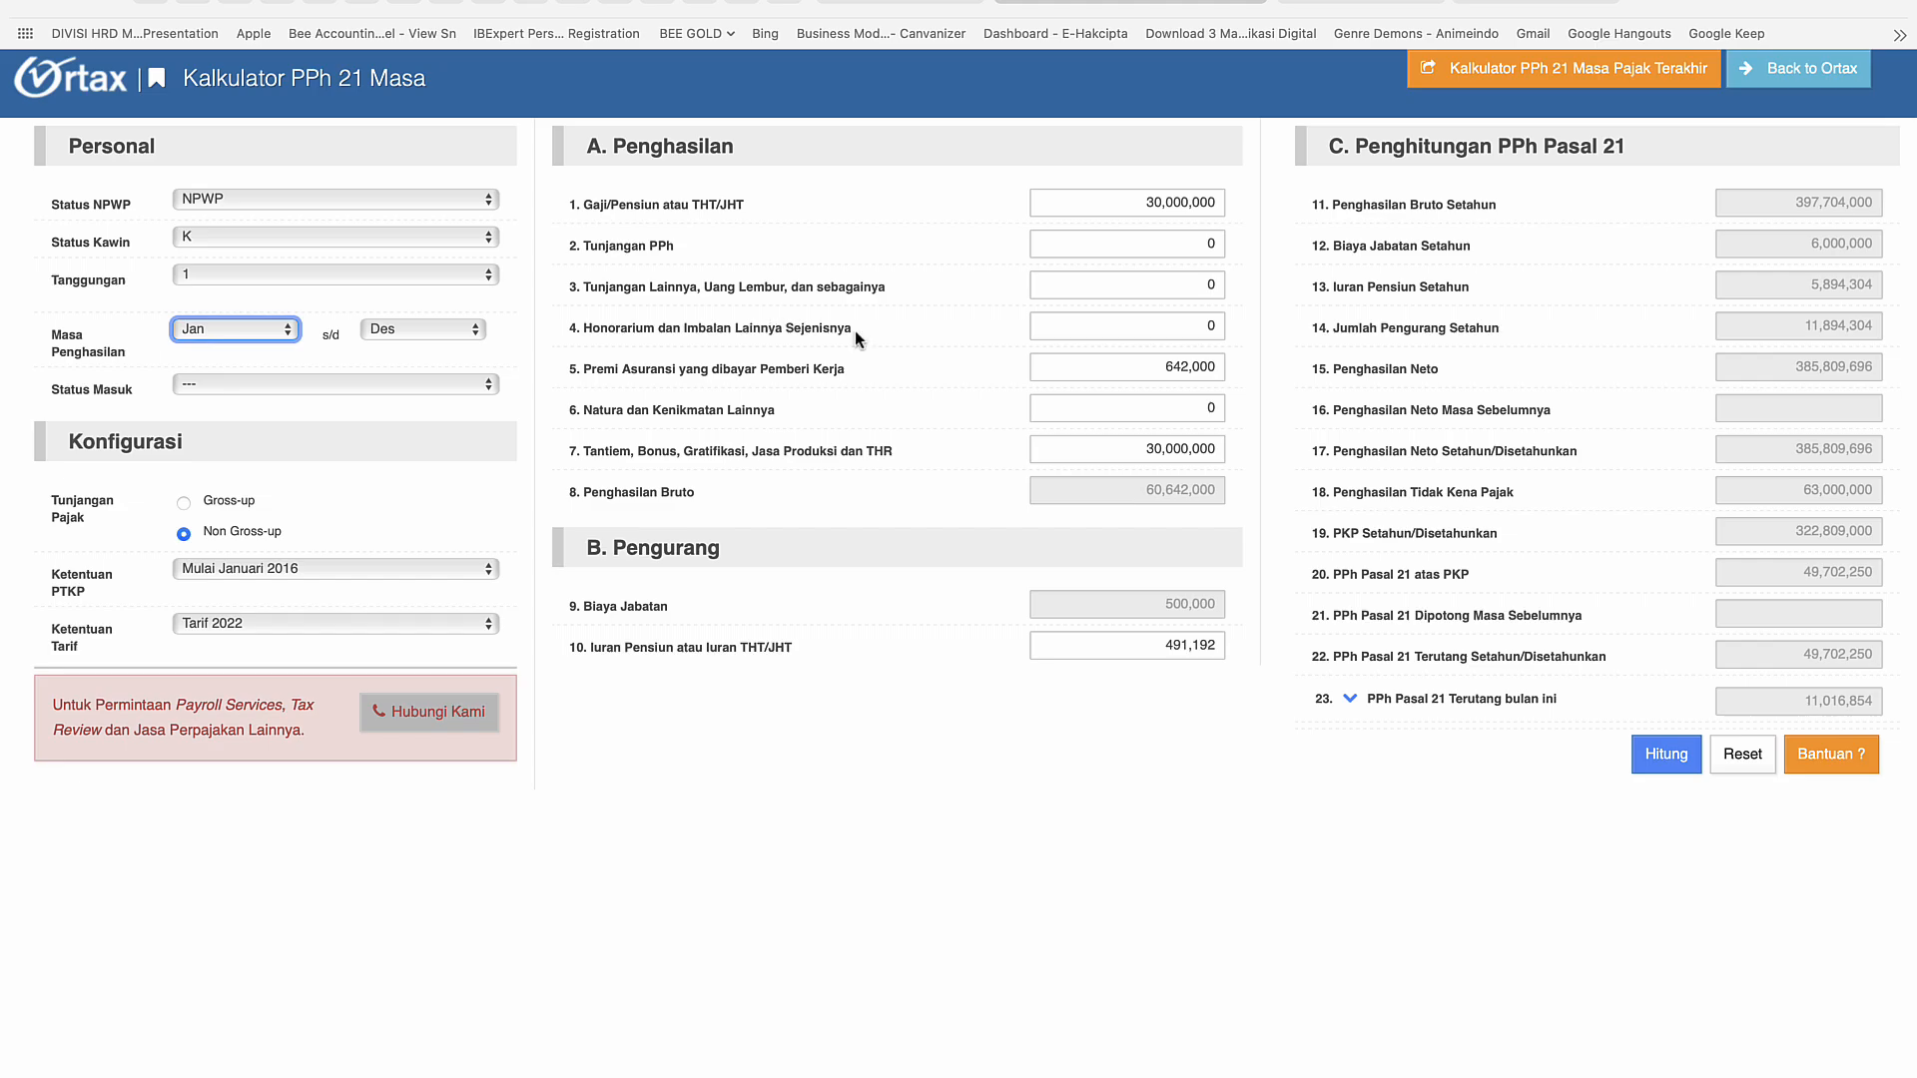
{"action": "key", "text": "ctrl+Left"}
{"action": "left_click", "coordinate": [883, 512]}
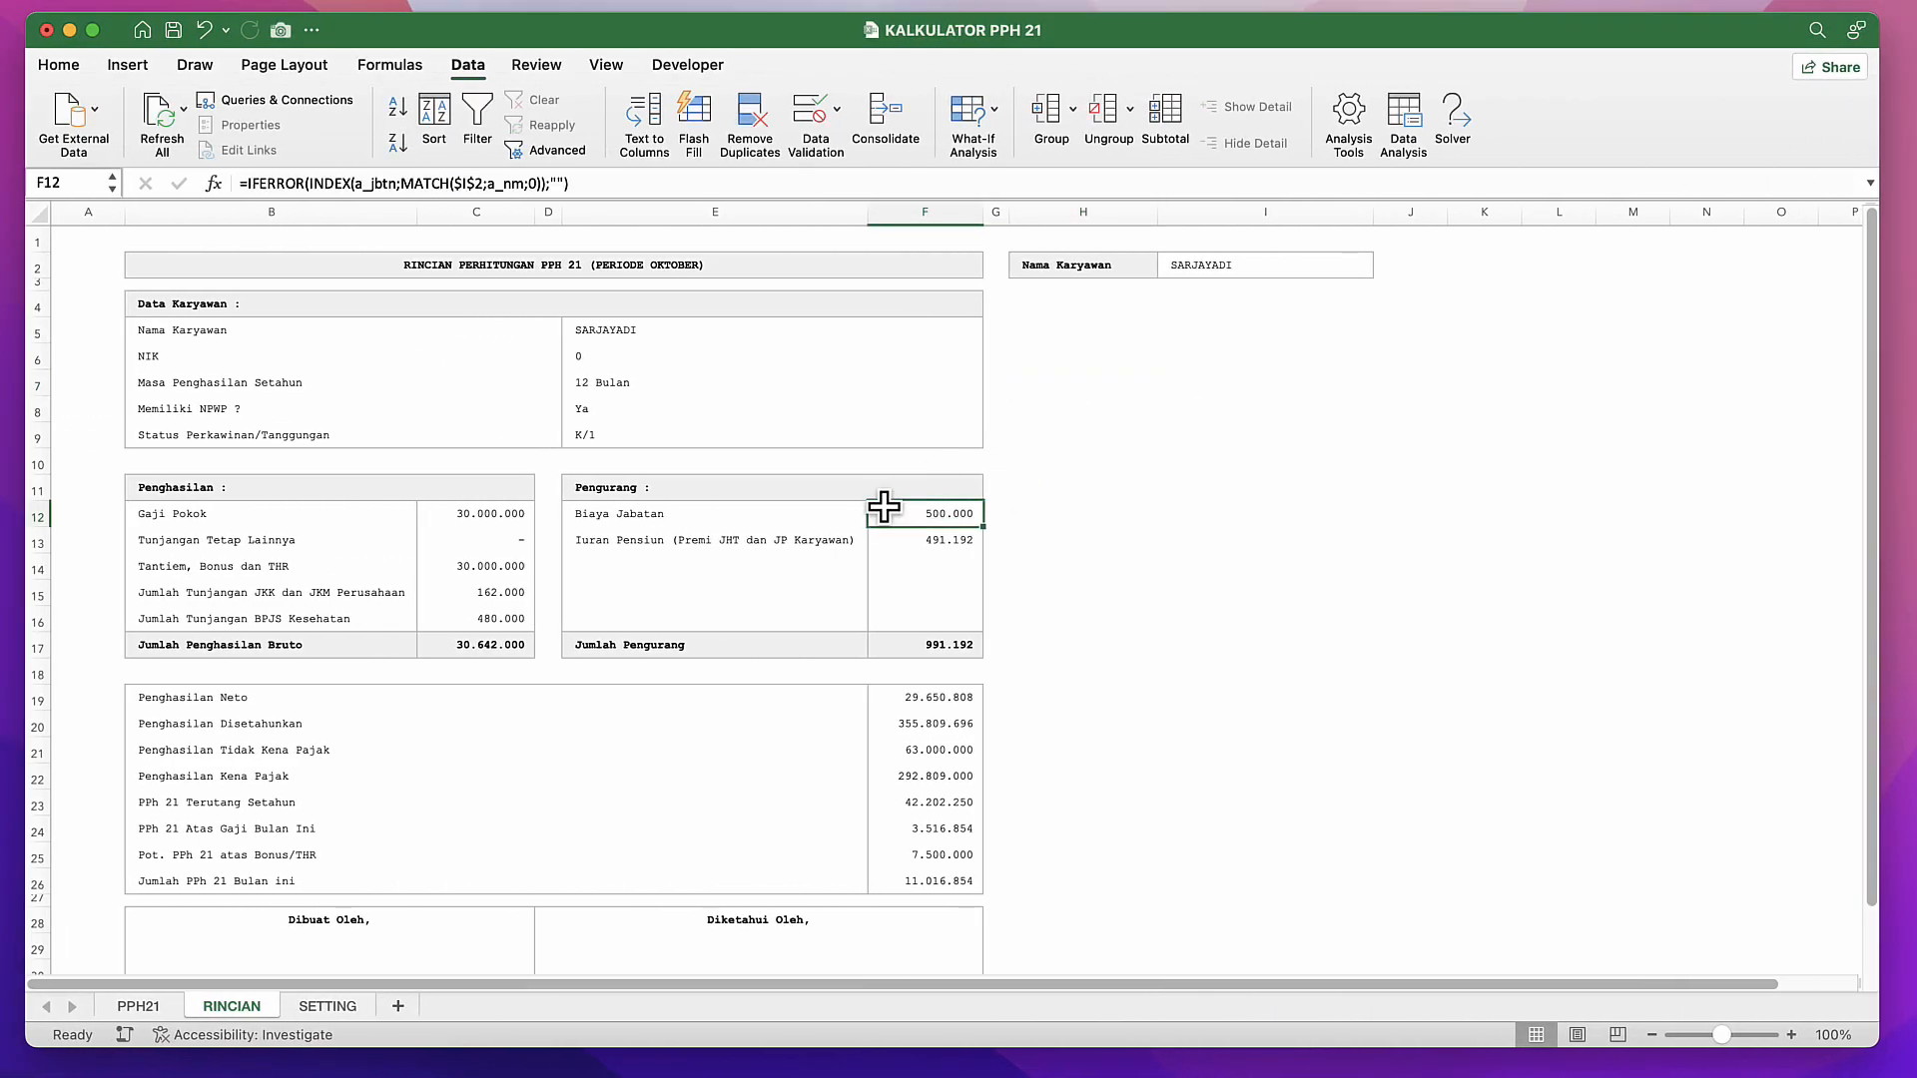
{"action": "left_click", "coordinate": [922, 597]}
{"action": "left_click", "coordinate": [1149, 626]}
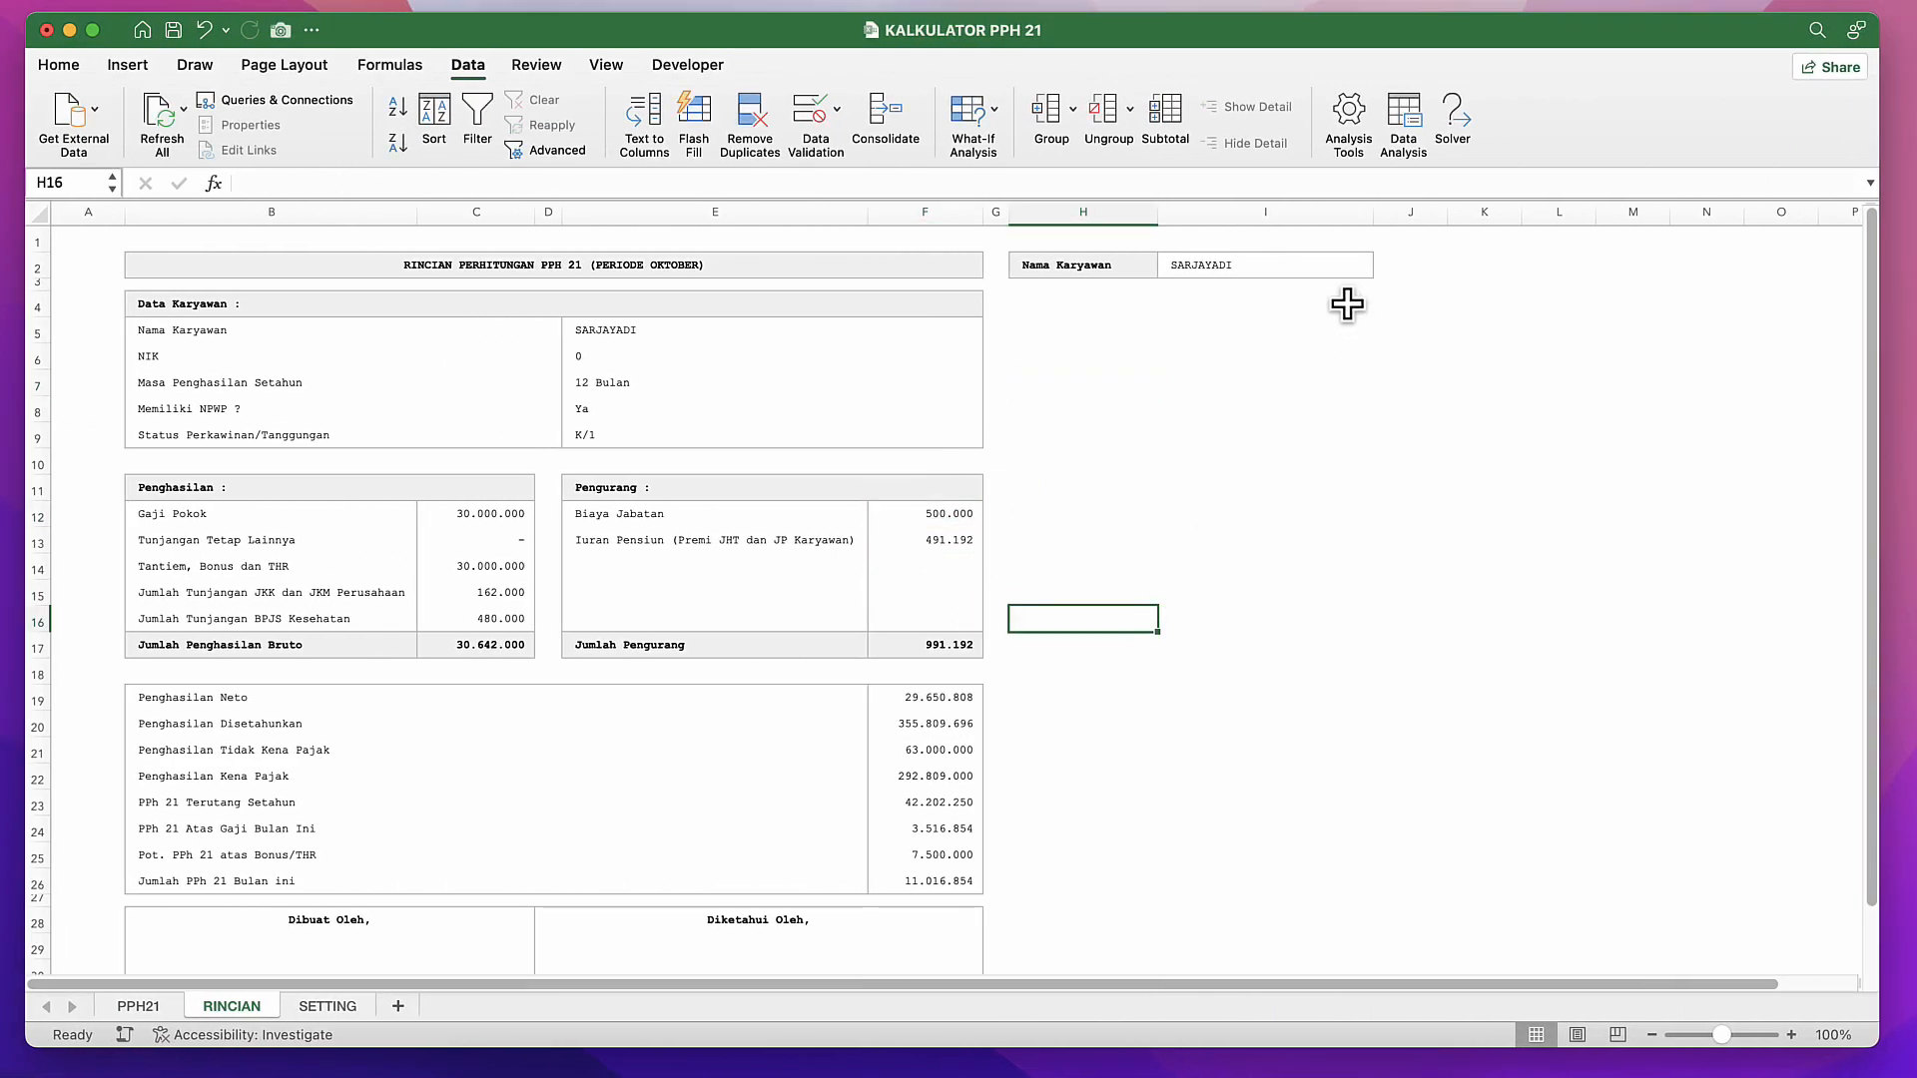
Step: Test the employee name selector in I2 by switching to the second employee and back to the first, twice
{"action": "left_click", "coordinate": [1336, 268]}
{"action": "left_click", "coordinate": [1381, 268]}
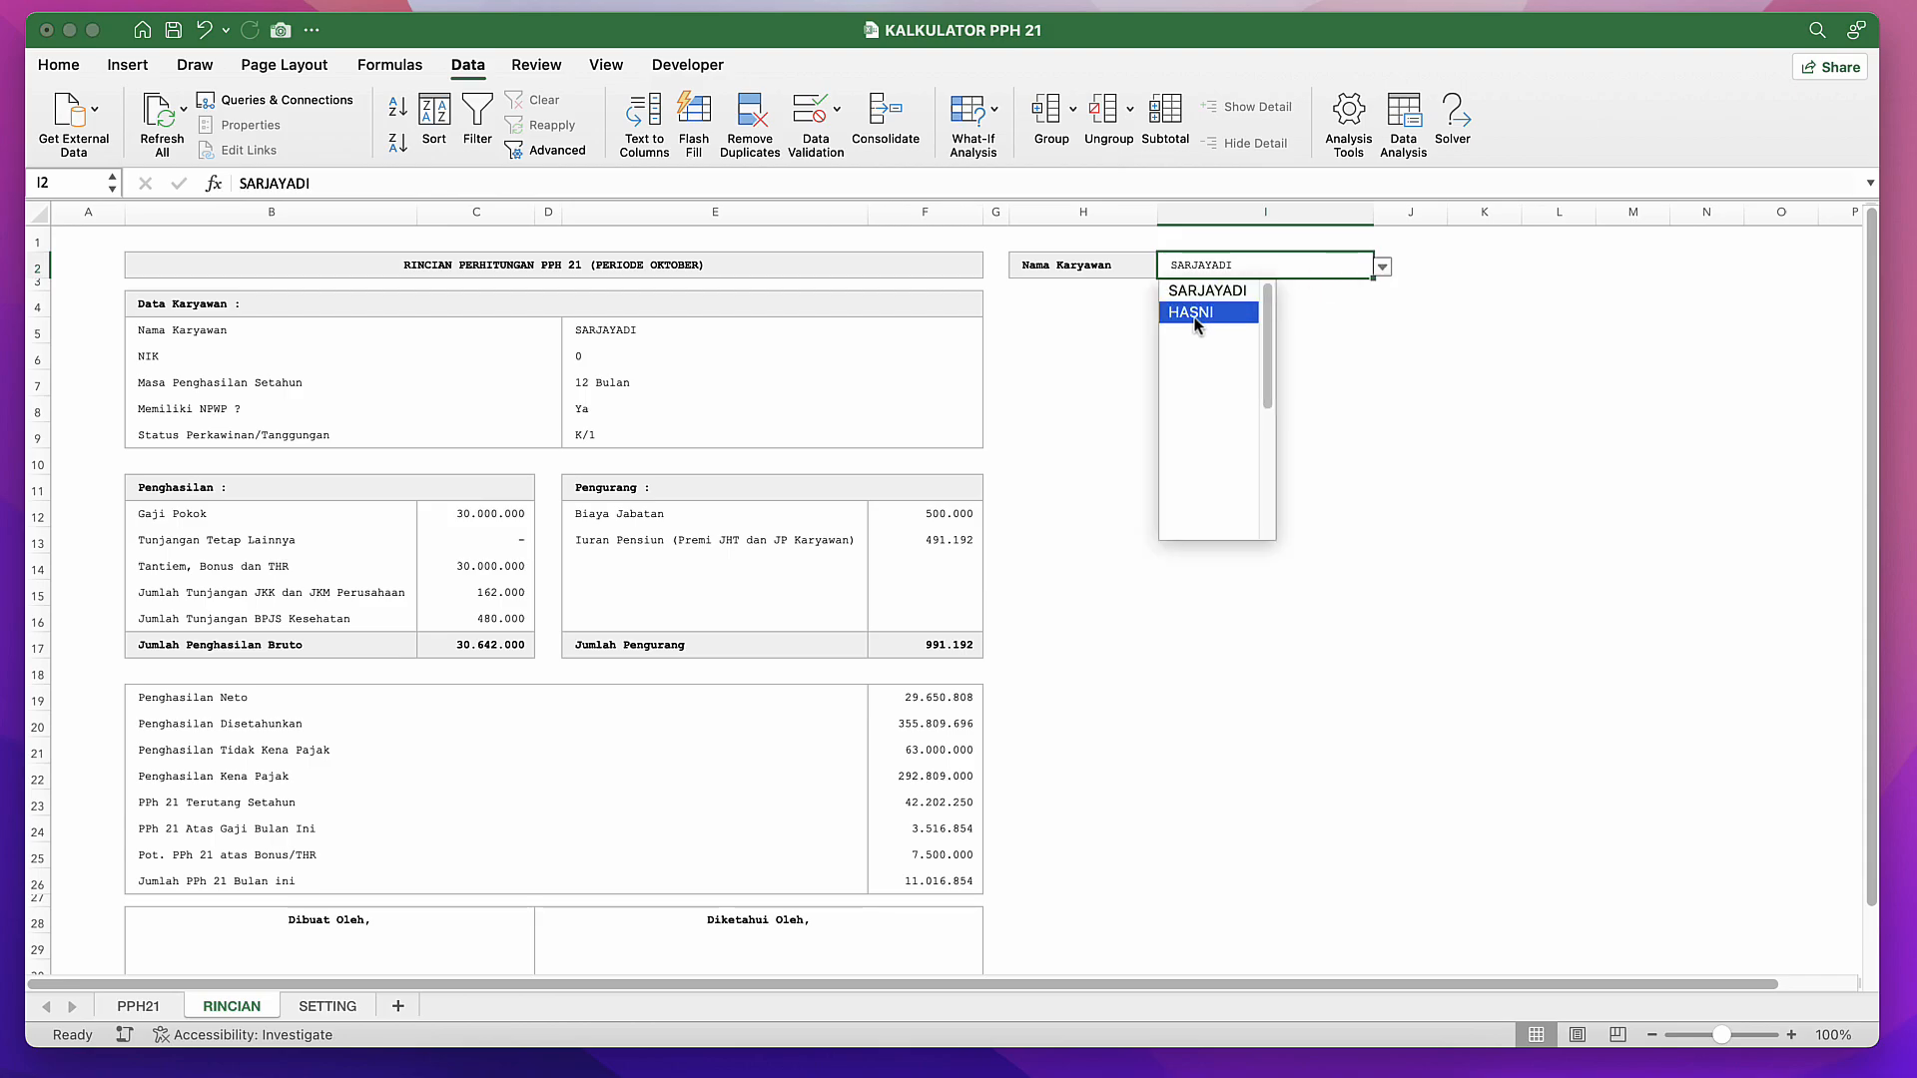
{"action": "left_click", "coordinate": [1195, 314]}
{"action": "left_click", "coordinate": [1383, 268]}
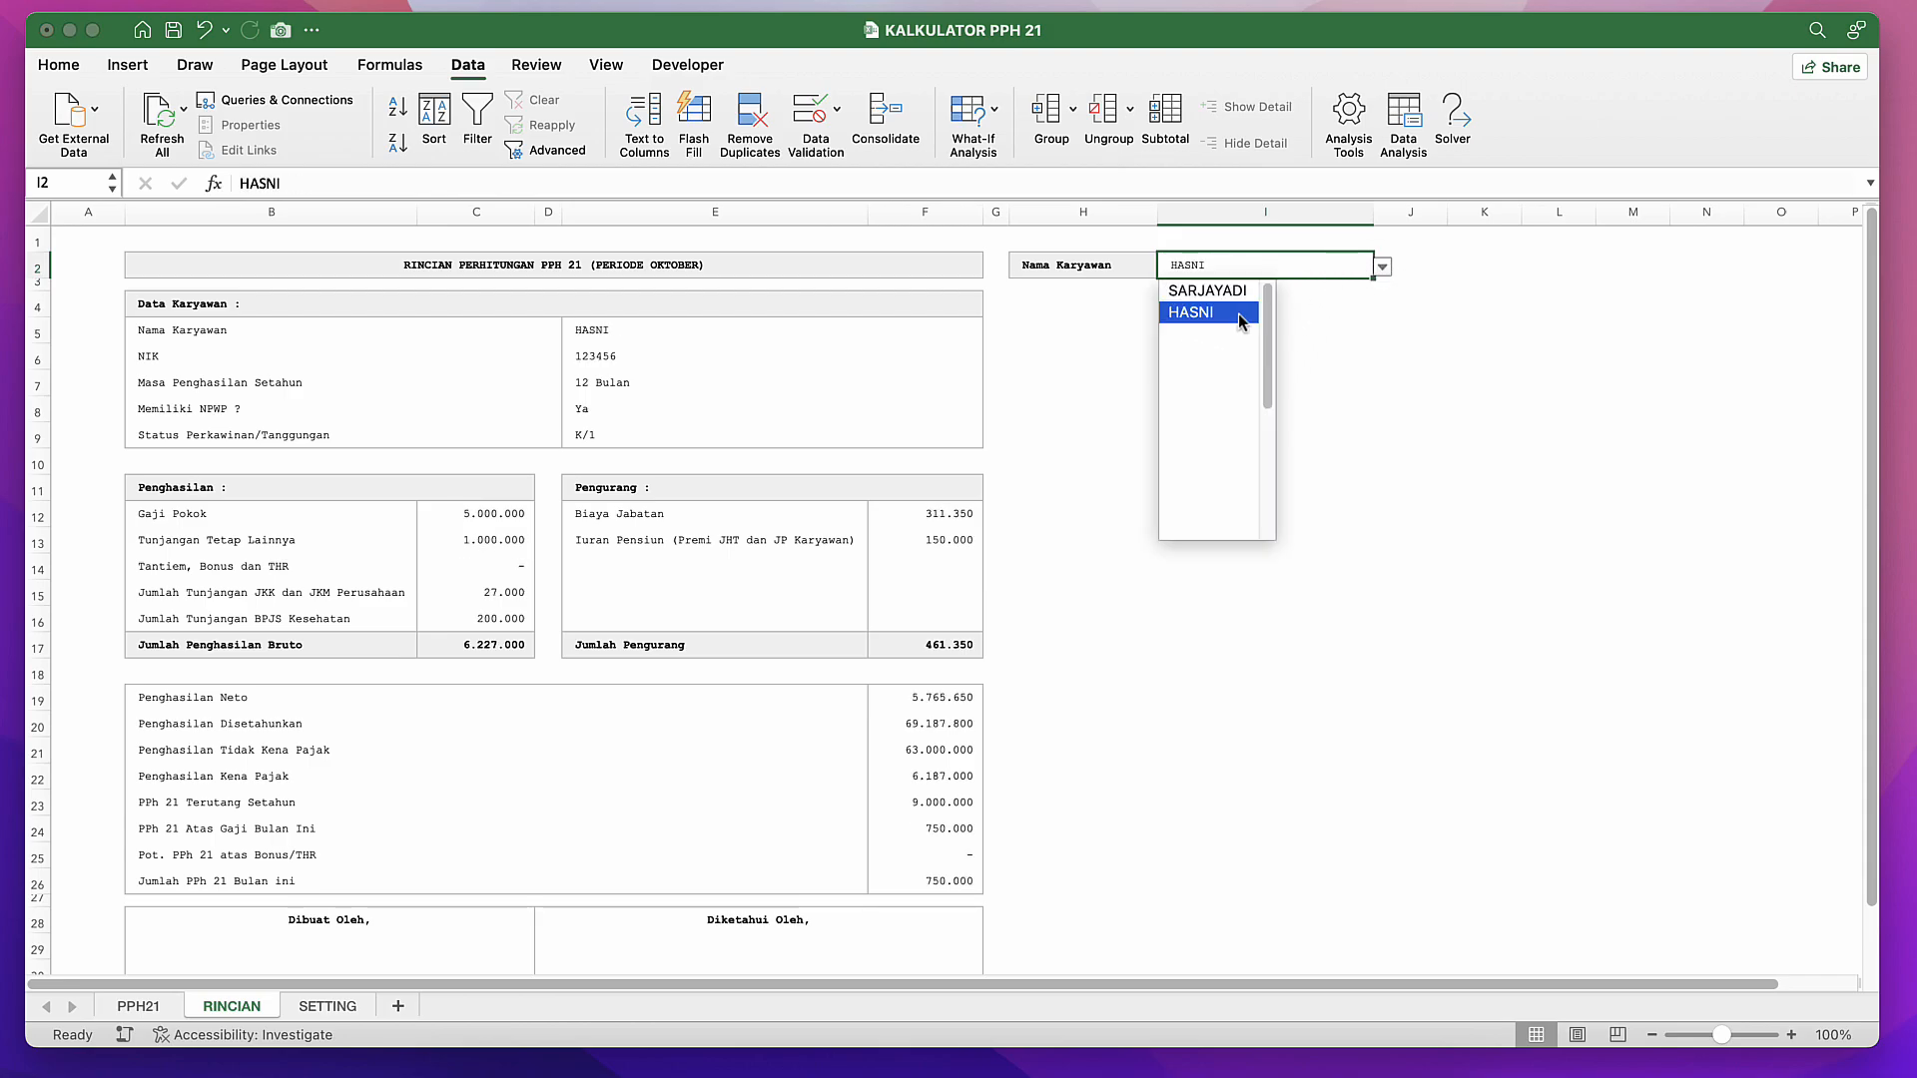
{"action": "left_click", "coordinate": [1213, 291]}
{"action": "left_click", "coordinate": [1386, 278]}
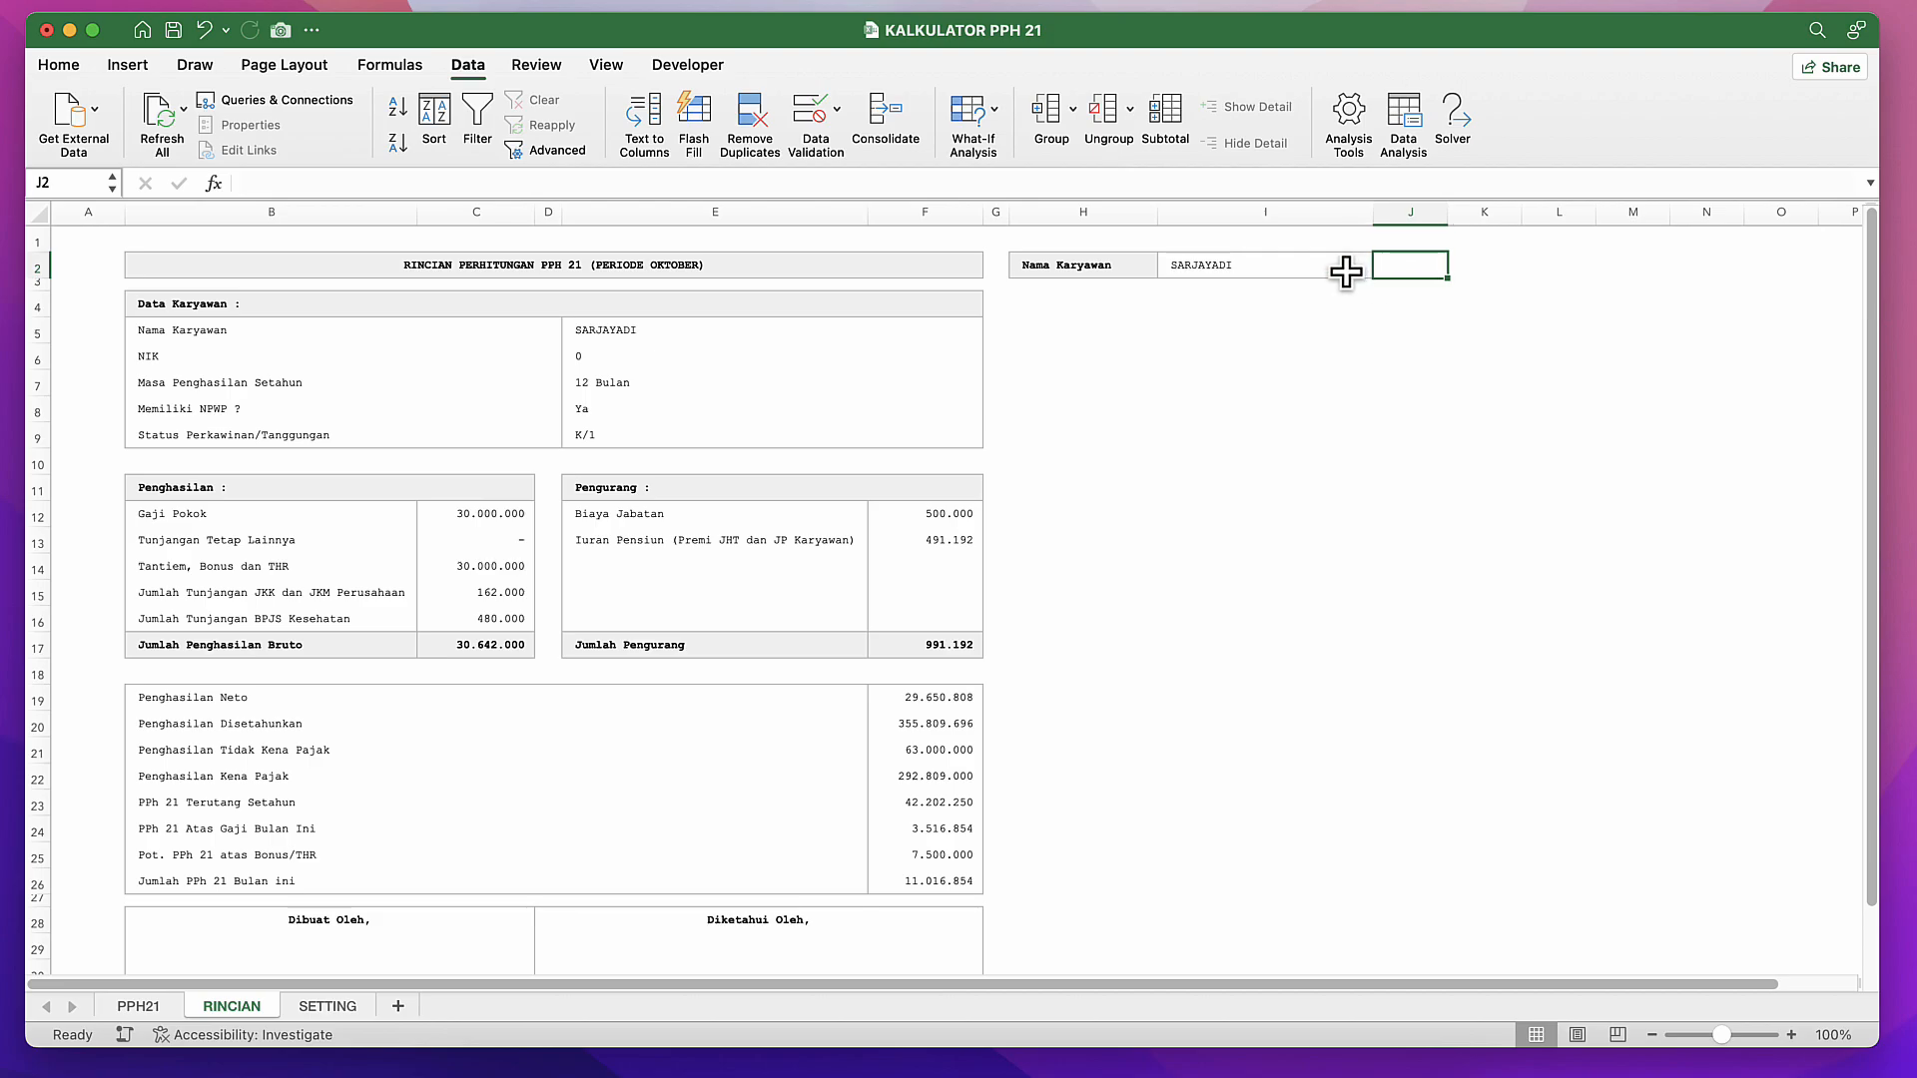
{"action": "left_click", "coordinate": [1343, 267]}
{"action": "left_click", "coordinate": [1382, 267]}
{"action": "left_click", "coordinate": [1213, 318]}
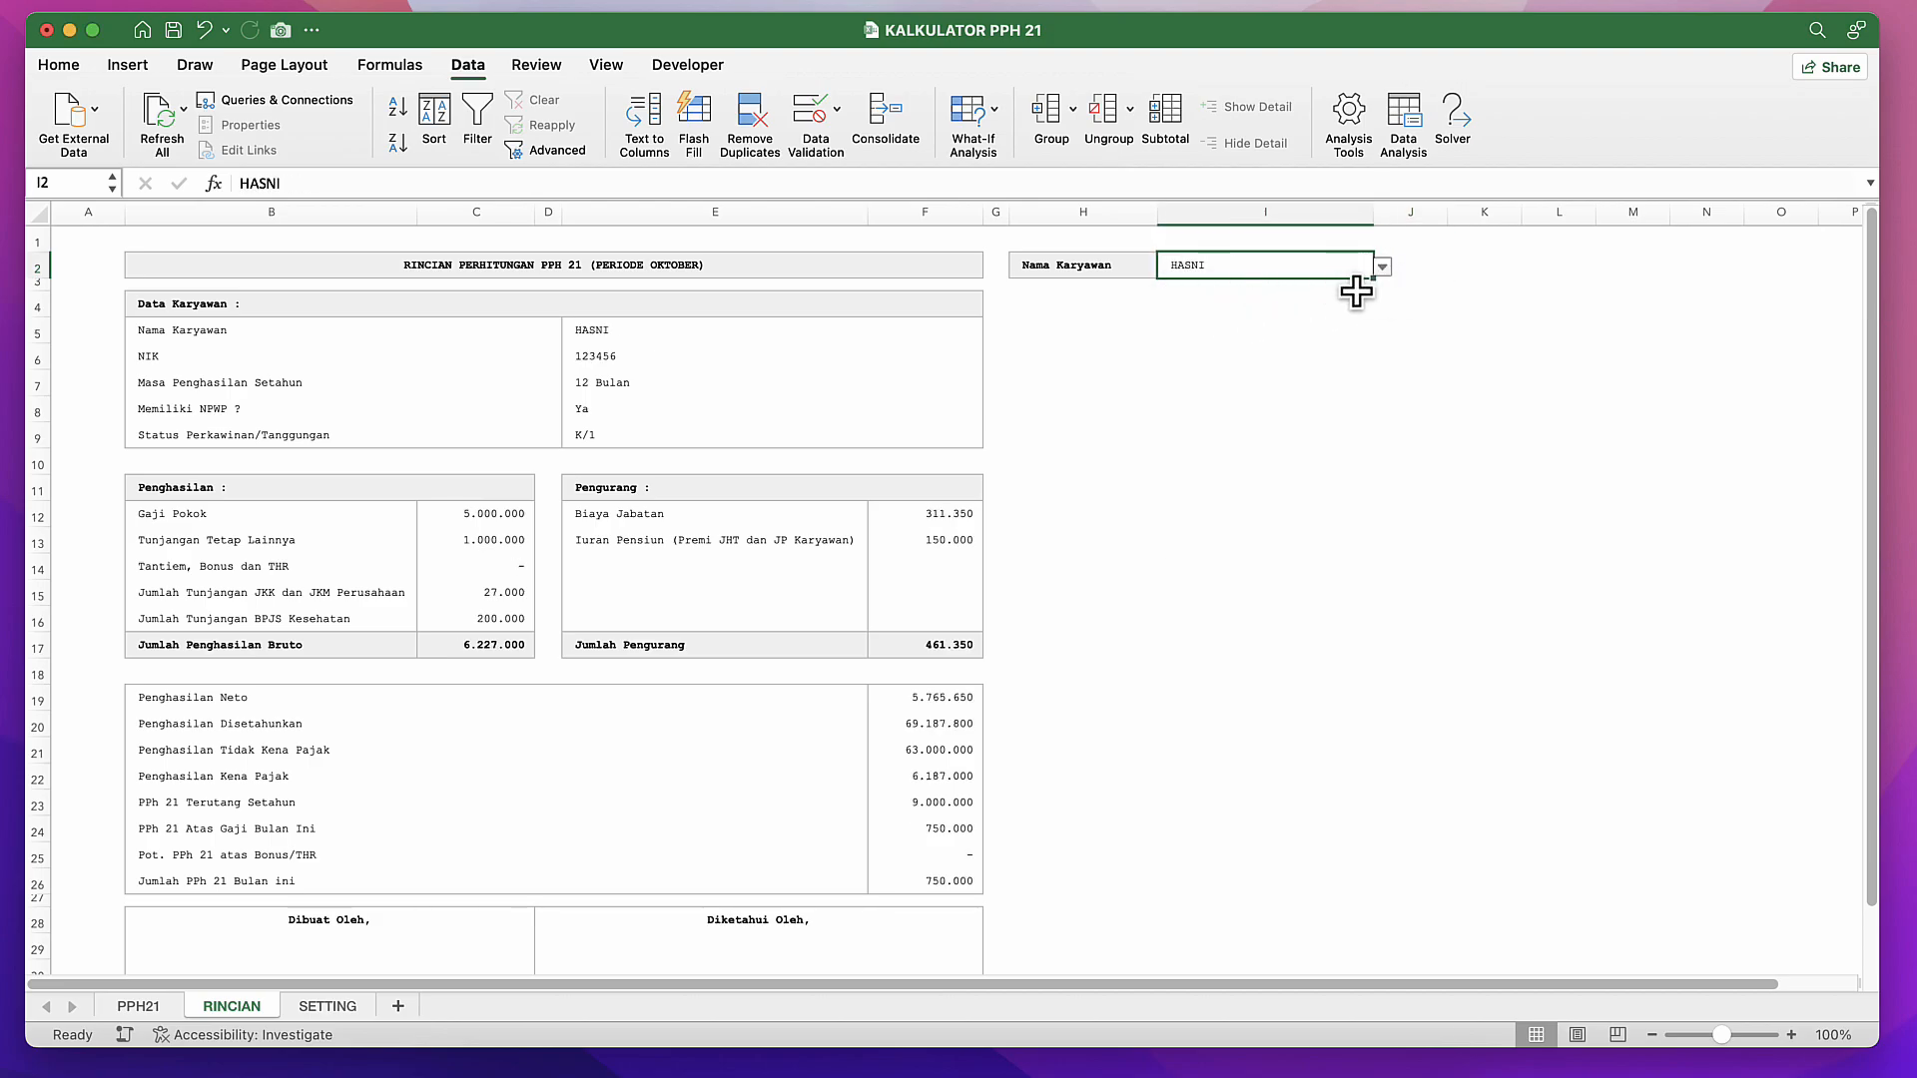
{"action": "left_click", "coordinate": [1382, 268]}
{"action": "left_click", "coordinate": [1247, 293]}
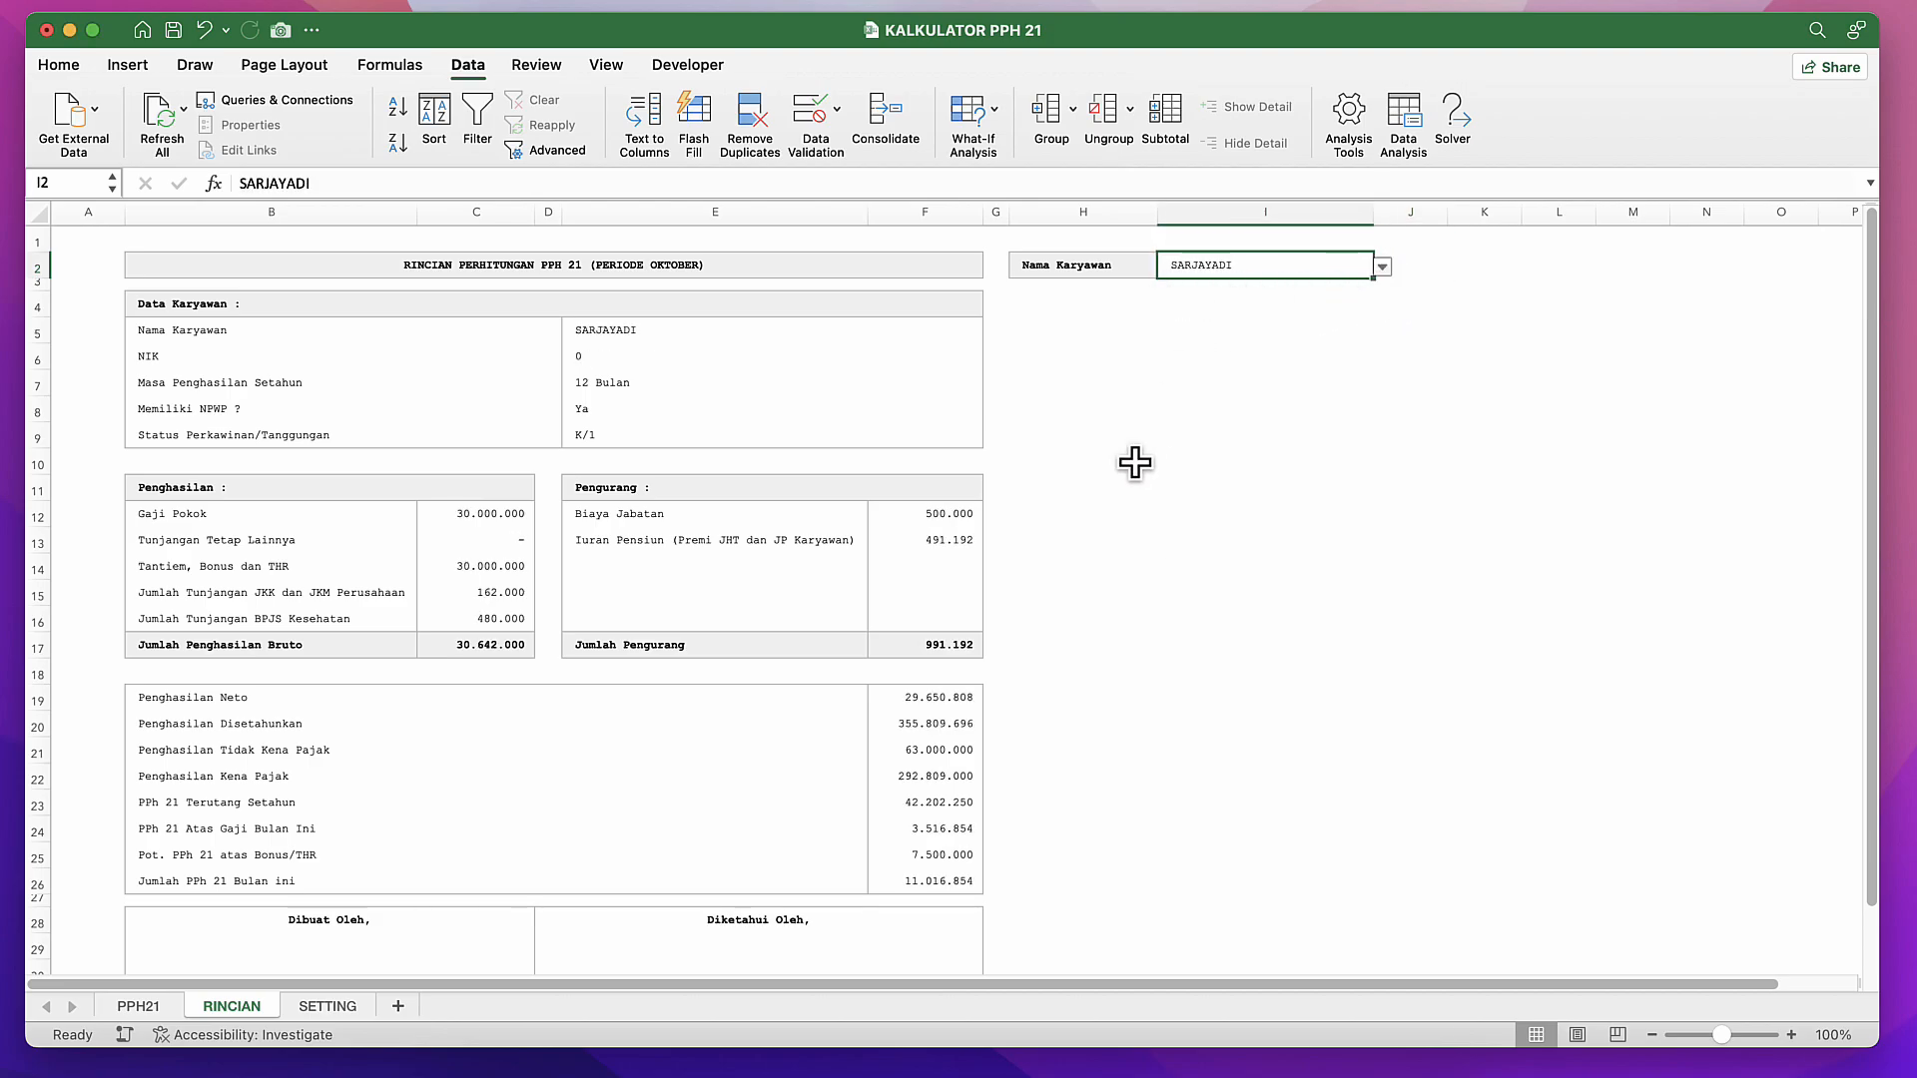
Step: Go to the PPH21 sheet and look over the blank employee rows from row 9 down to the table's end
{"action": "left_click", "coordinate": [1139, 463]}
{"action": "left_click", "coordinate": [835, 490]}
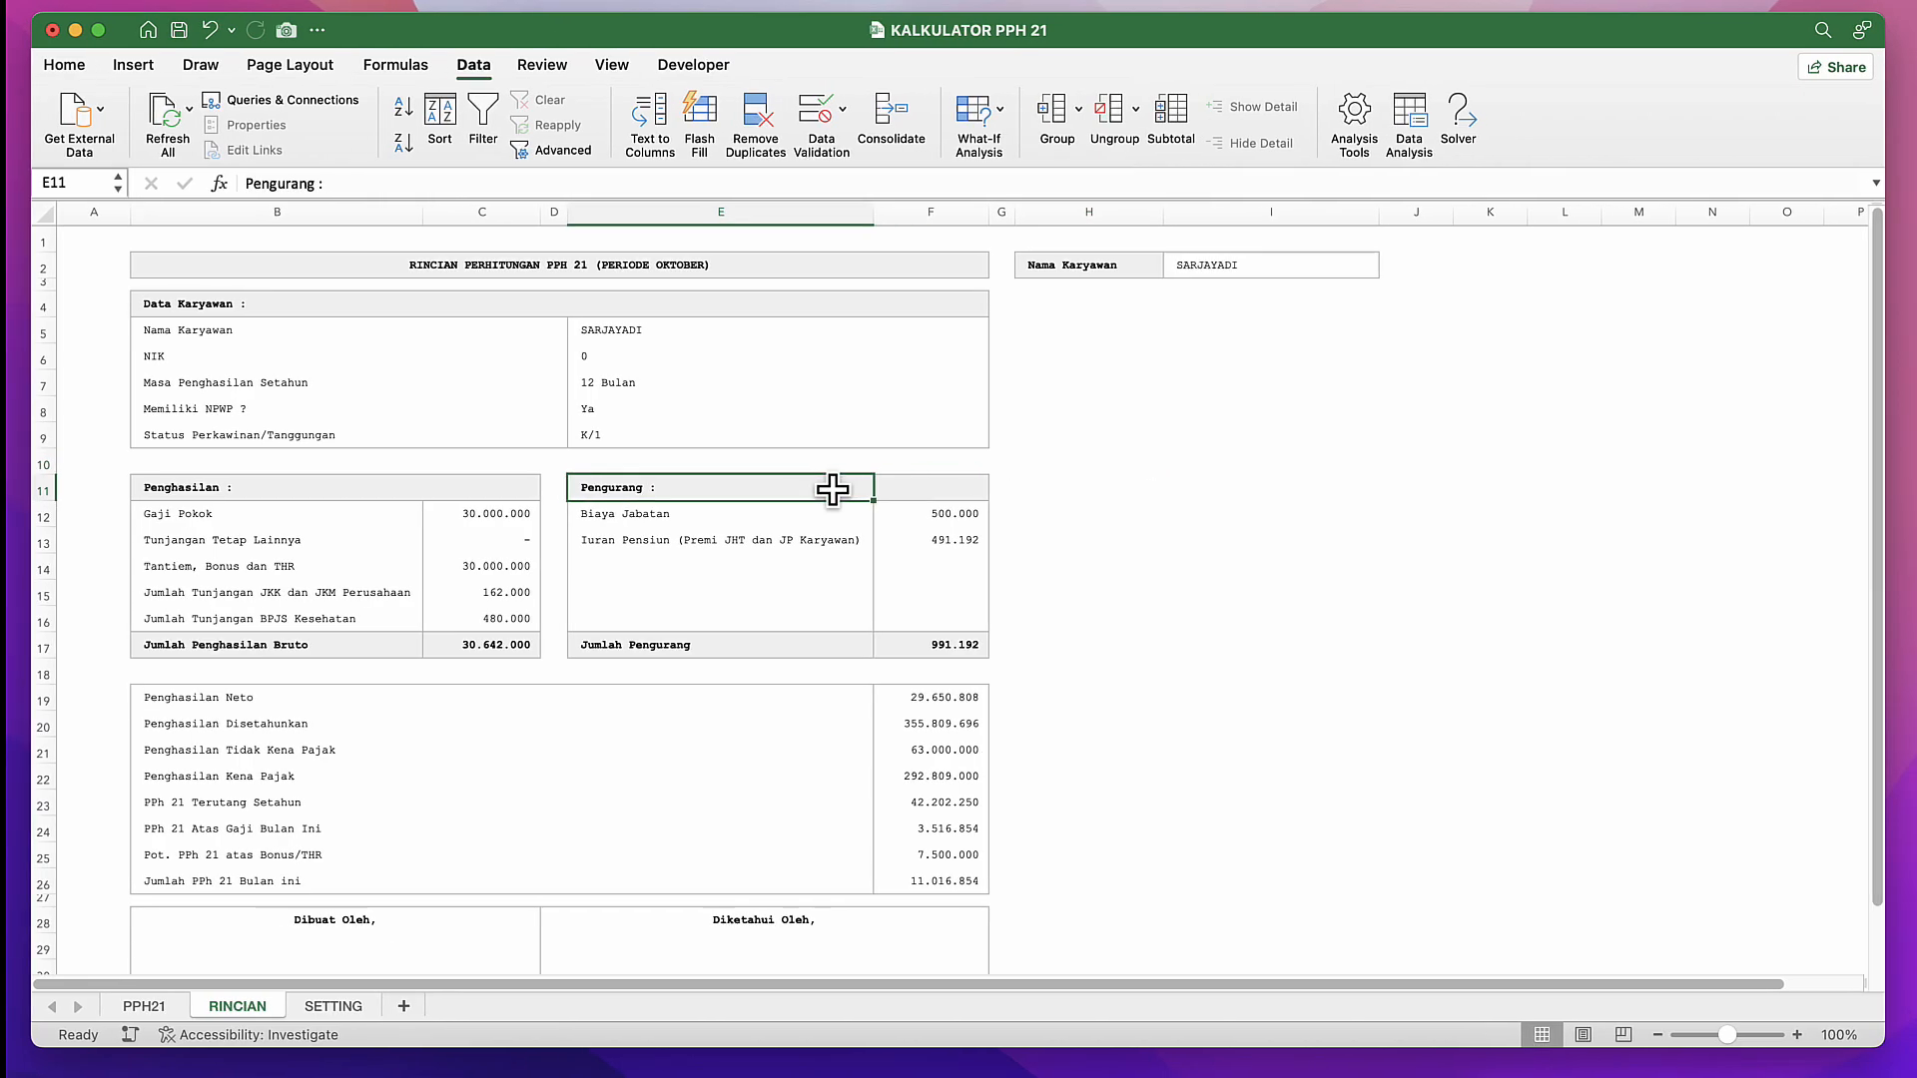
{"action": "left_click", "coordinate": [152, 1007]}
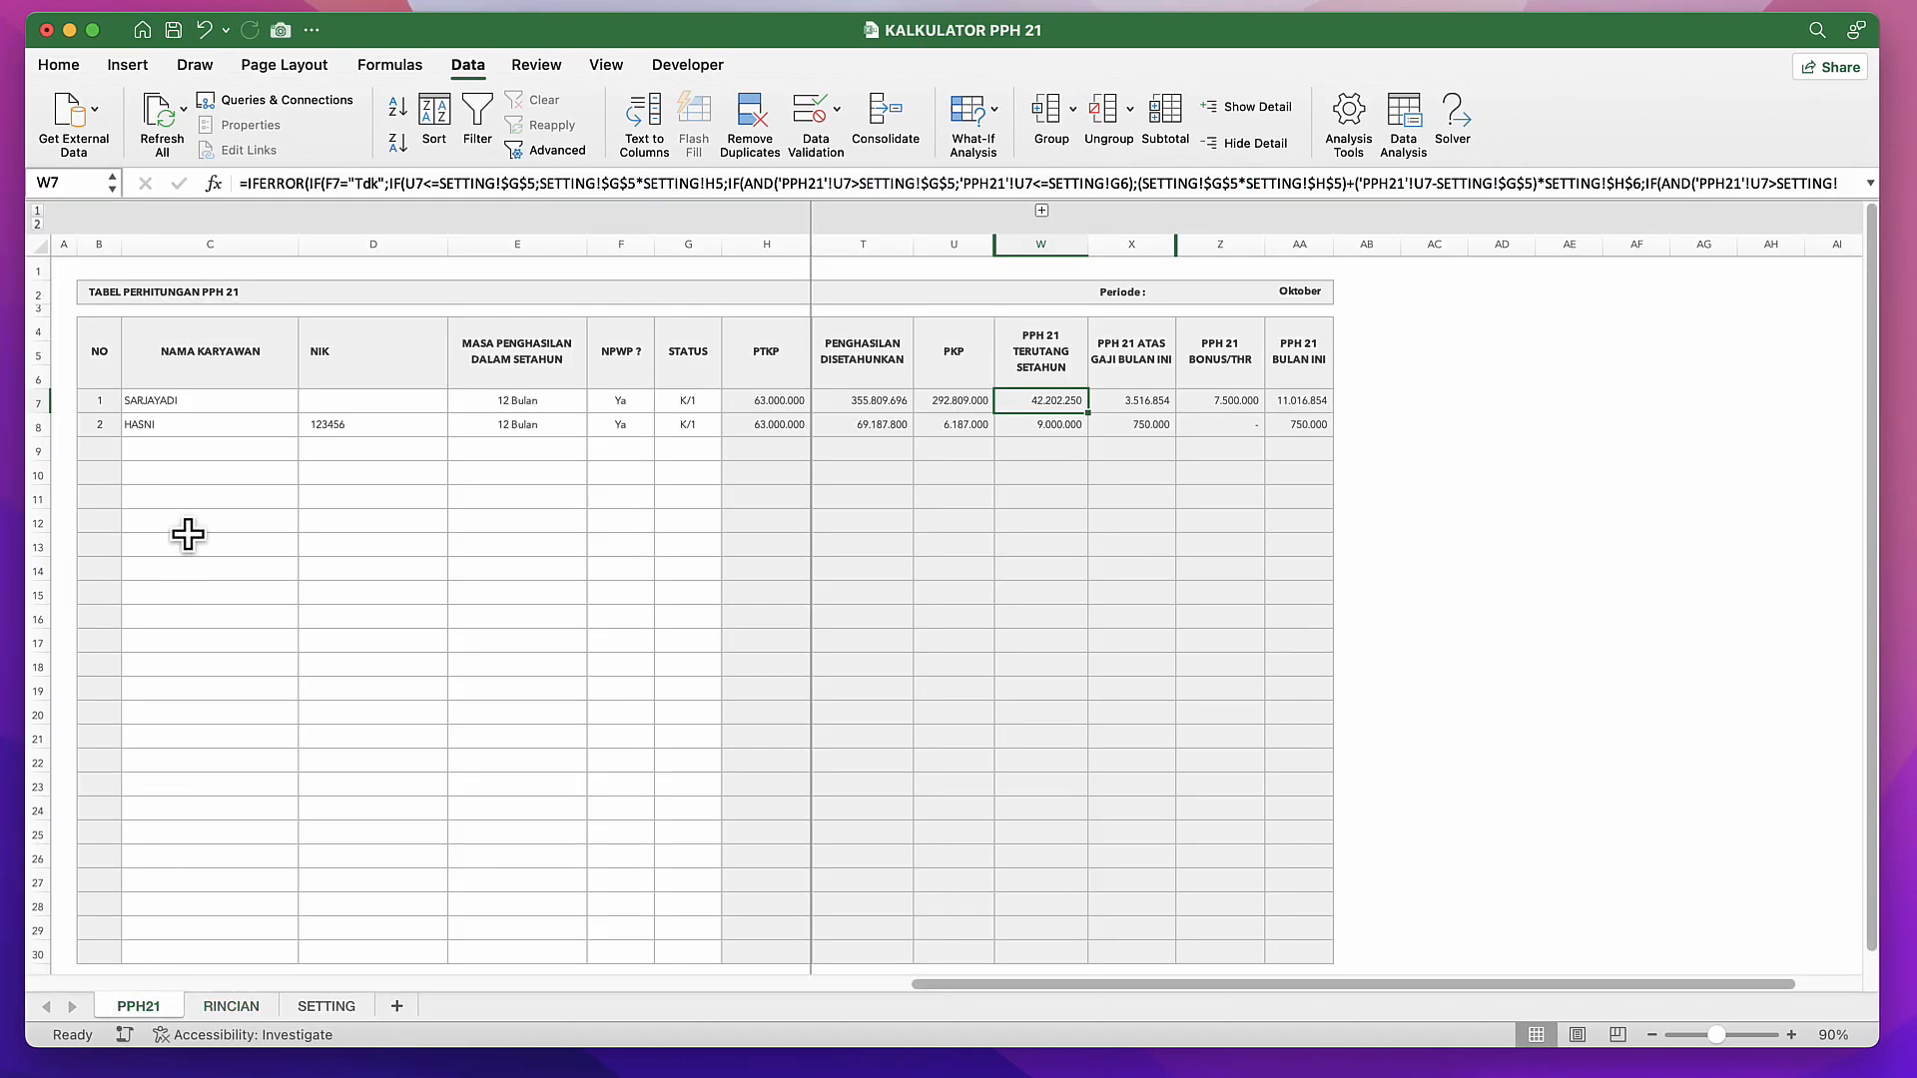
{"action": "left_click", "coordinate": [206, 442]}
{"action": "left_click_drag", "start_coordinate": [205, 442], "coordinate": [232, 870]}
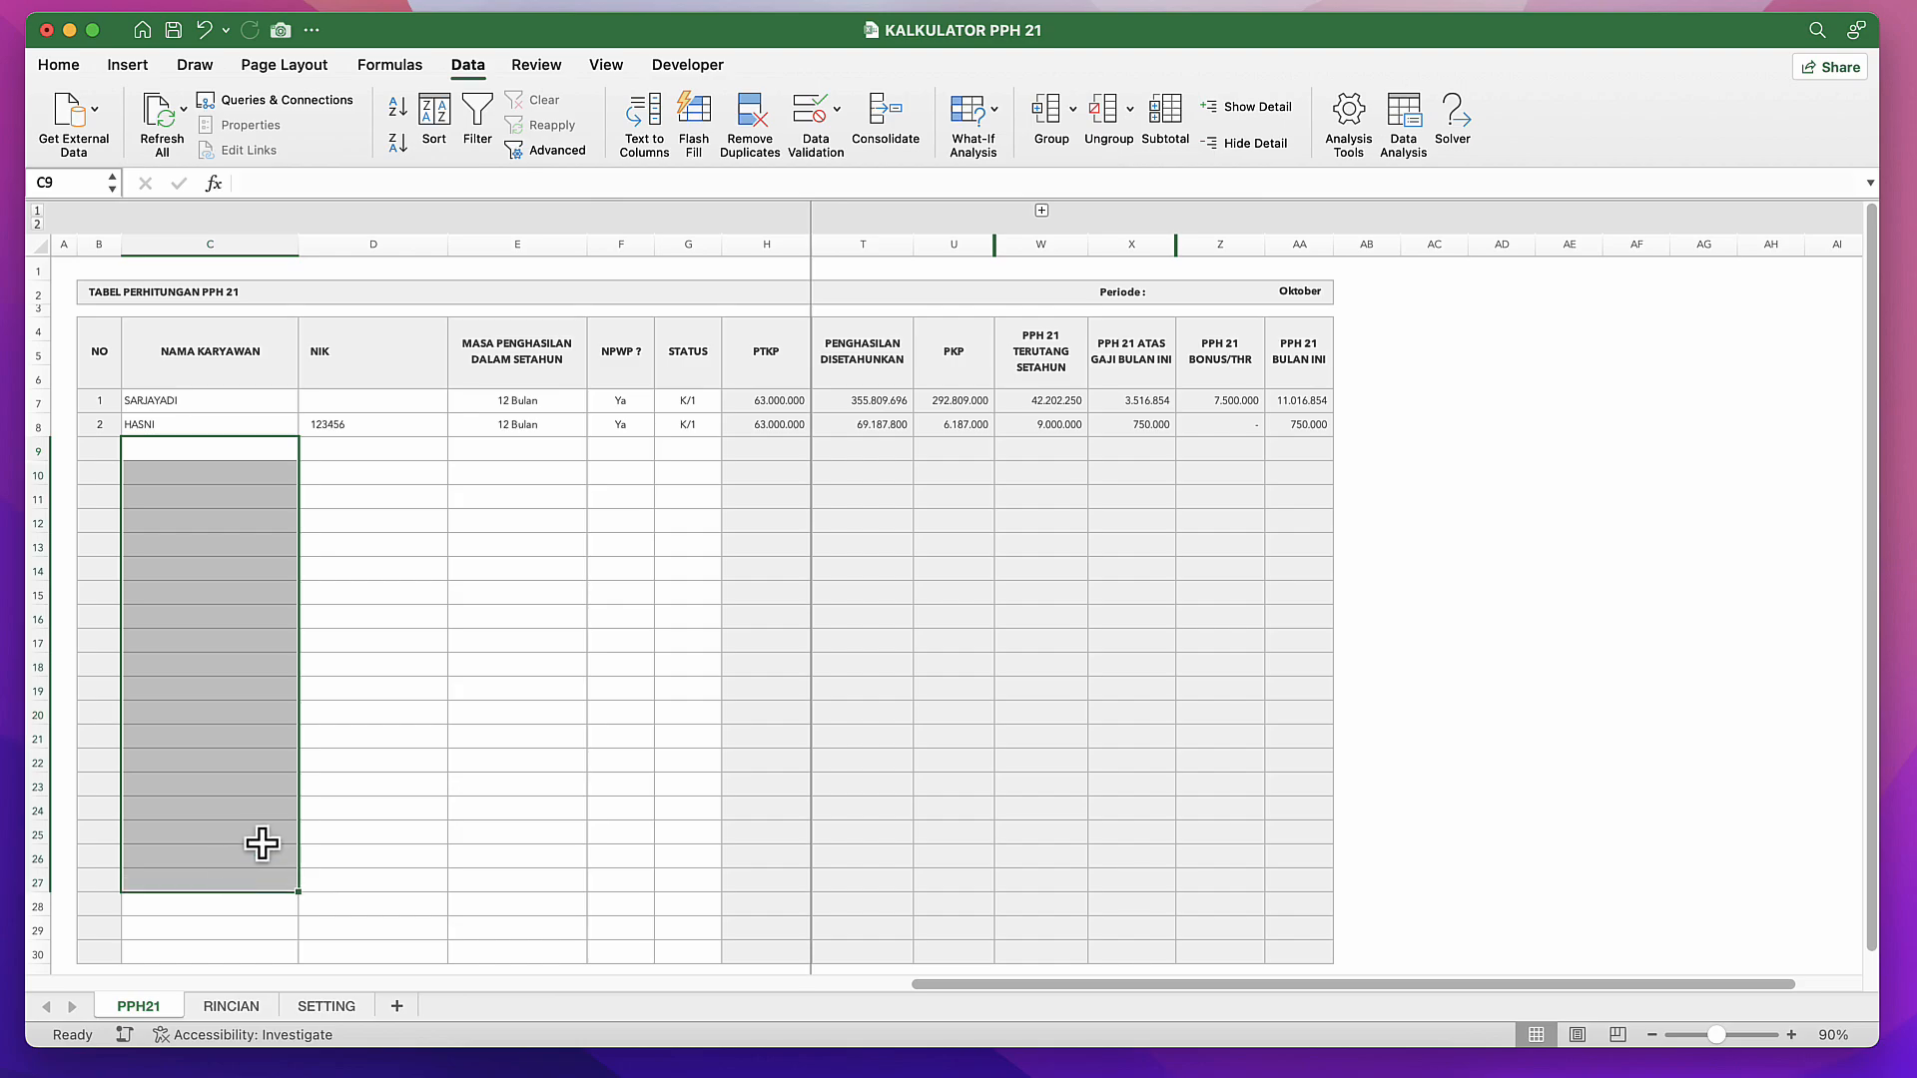
{"action": "left_click", "coordinate": [559, 708]}
{"action": "scroll", "coordinate": [559, 708], "scroll_direction": "down", "scroll_amount": 4}
{"action": "scroll", "coordinate": [558, 709], "scroll_direction": "up", "scroll_amount": 2}
{"action": "scroll", "coordinate": [559, 708], "scroll_direction": "up", "scroll_amount": 3}
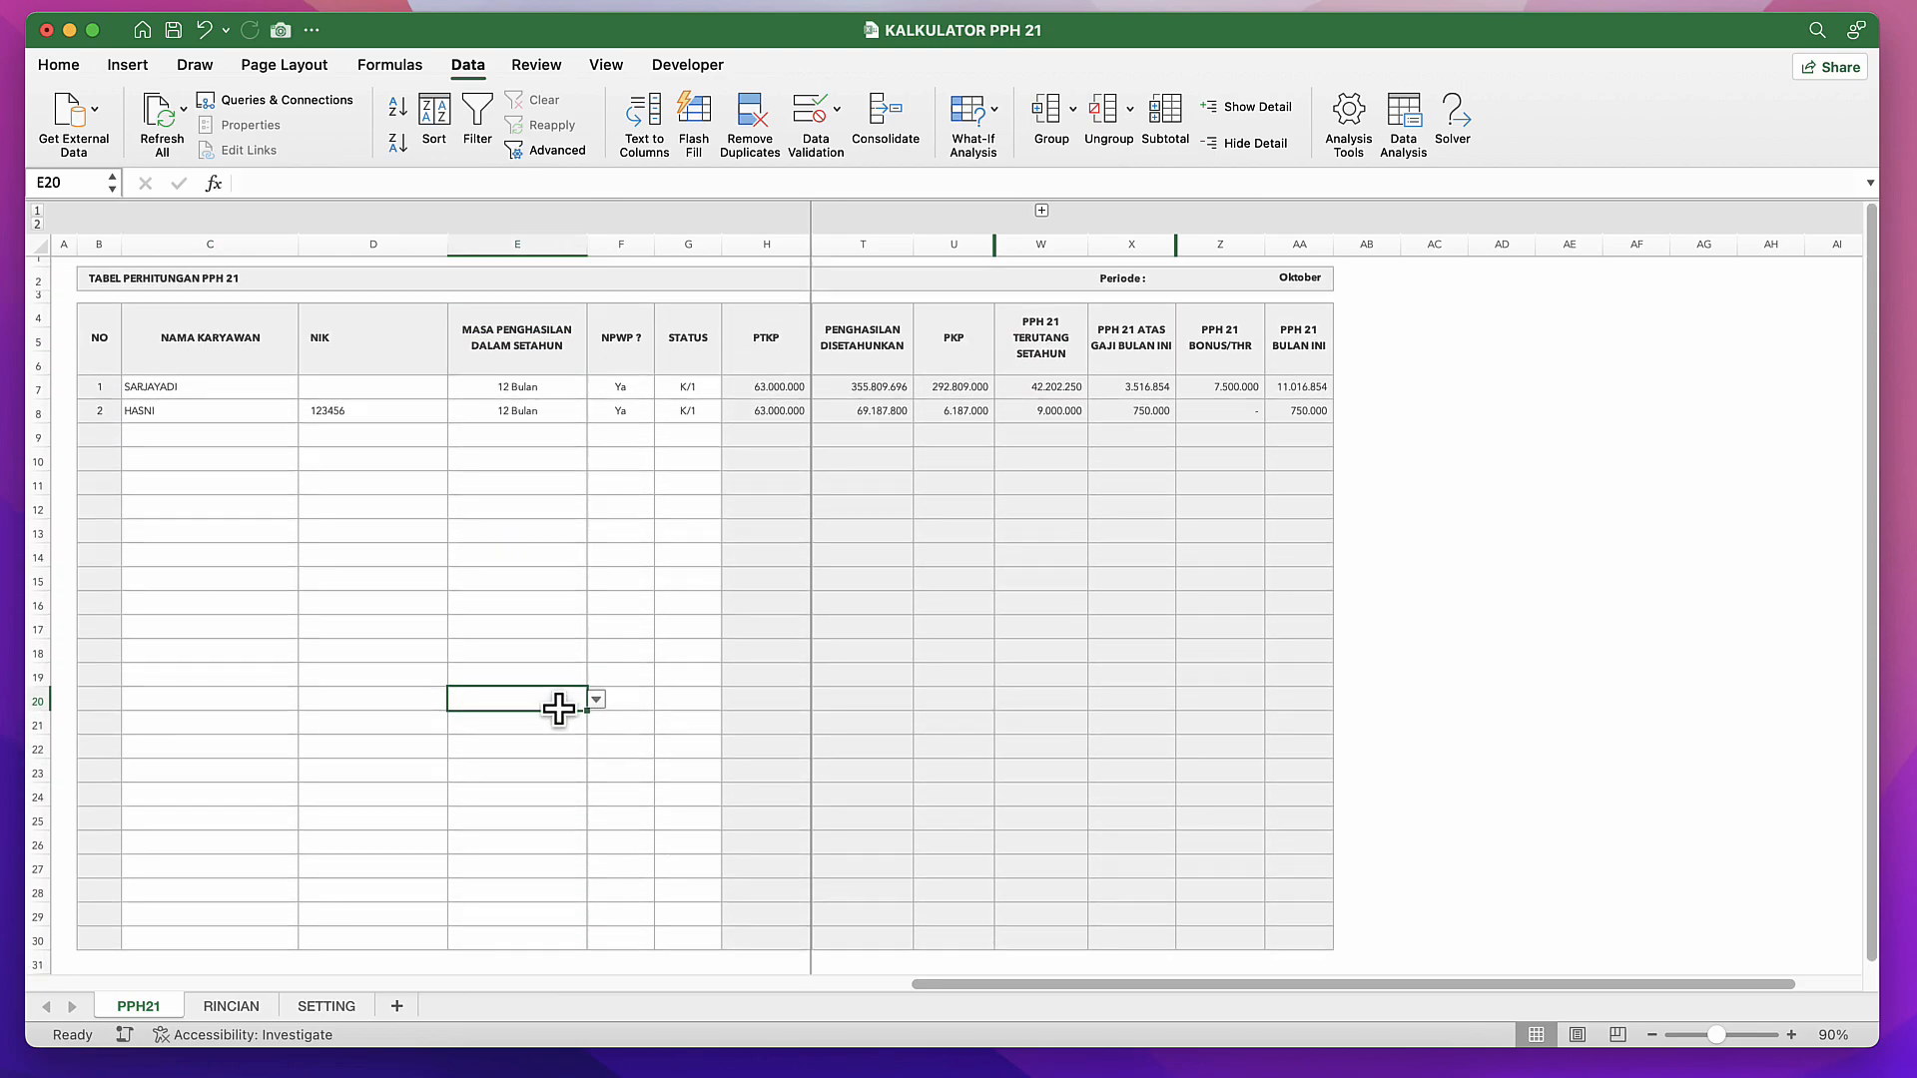
Step: Total the PPH 21 BULAN INI column in AA31 with =SUM(AA7:AA30)
{"action": "left_click", "coordinate": [1270, 539]}
{"action": "scroll", "coordinate": [1250, 742], "scroll_direction": "down", "scroll_amount": 5}
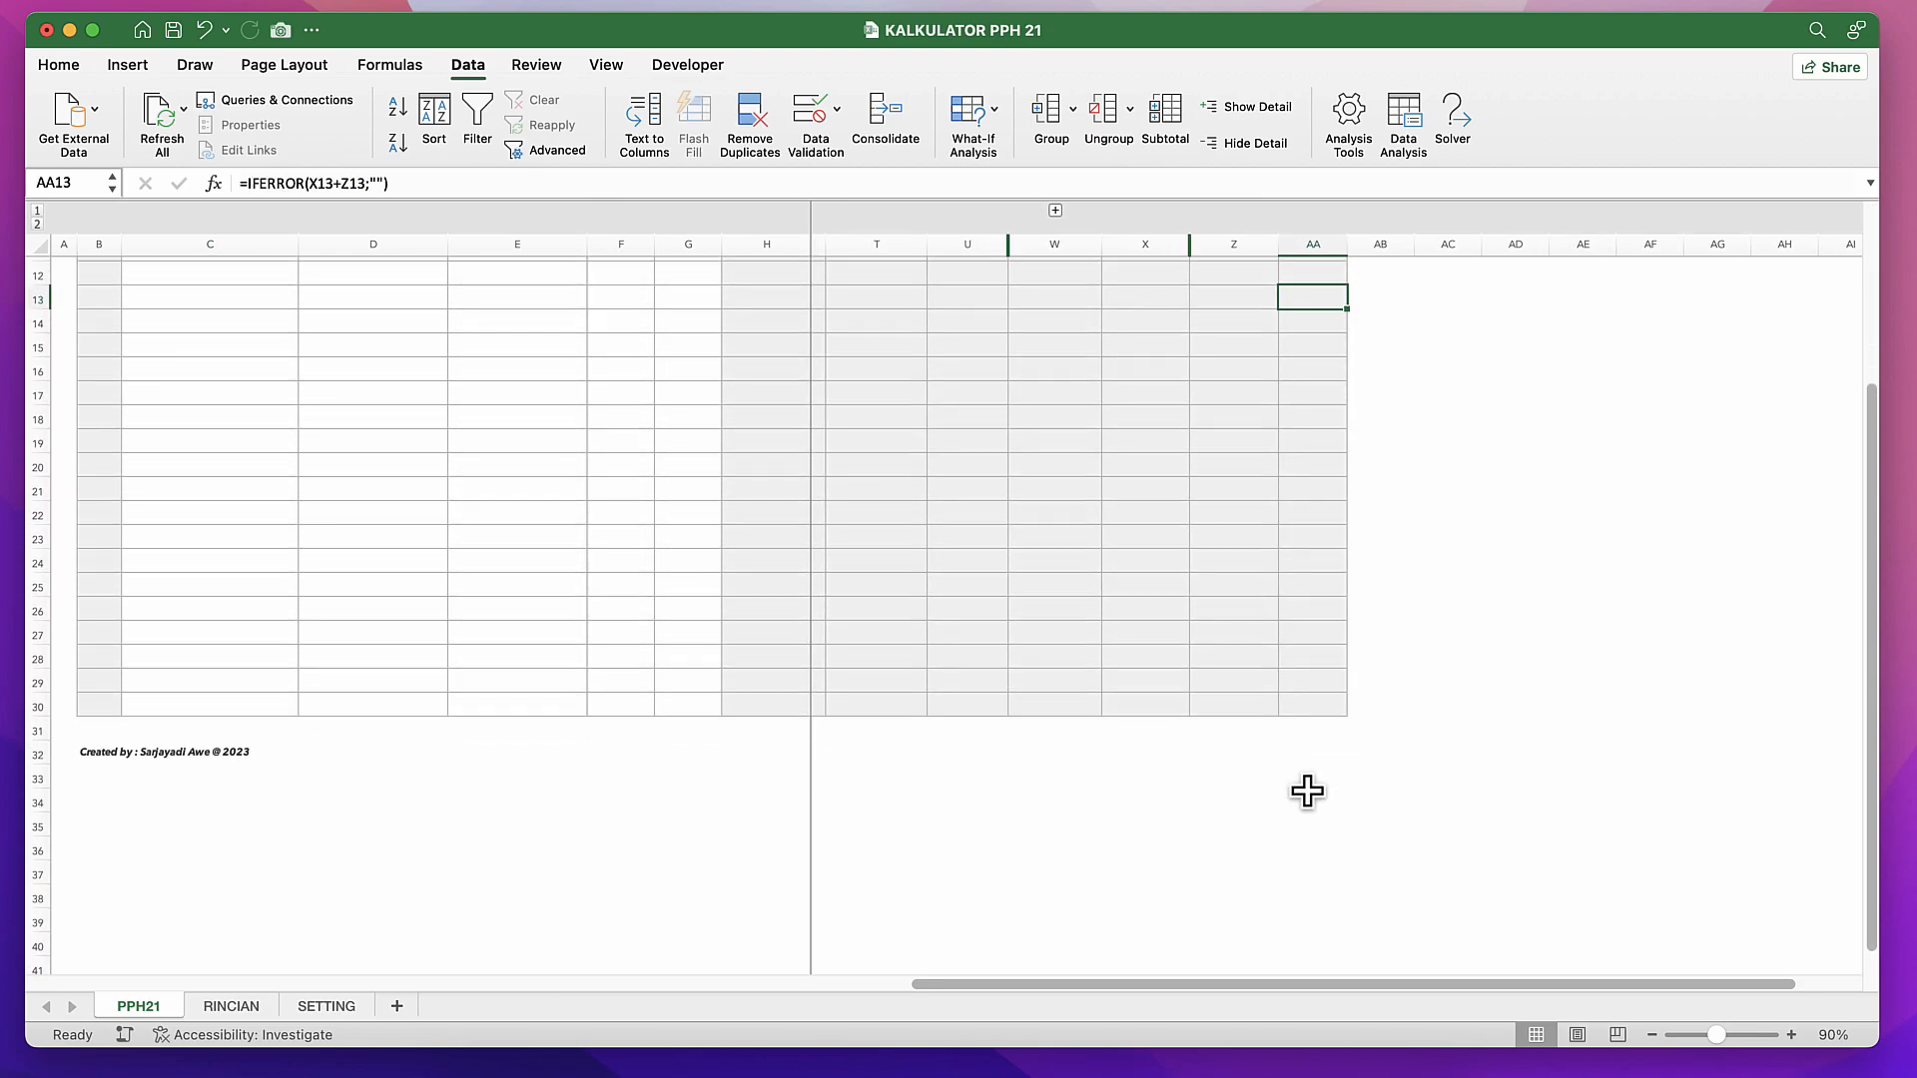
{"action": "left_click", "coordinate": [1316, 735]}
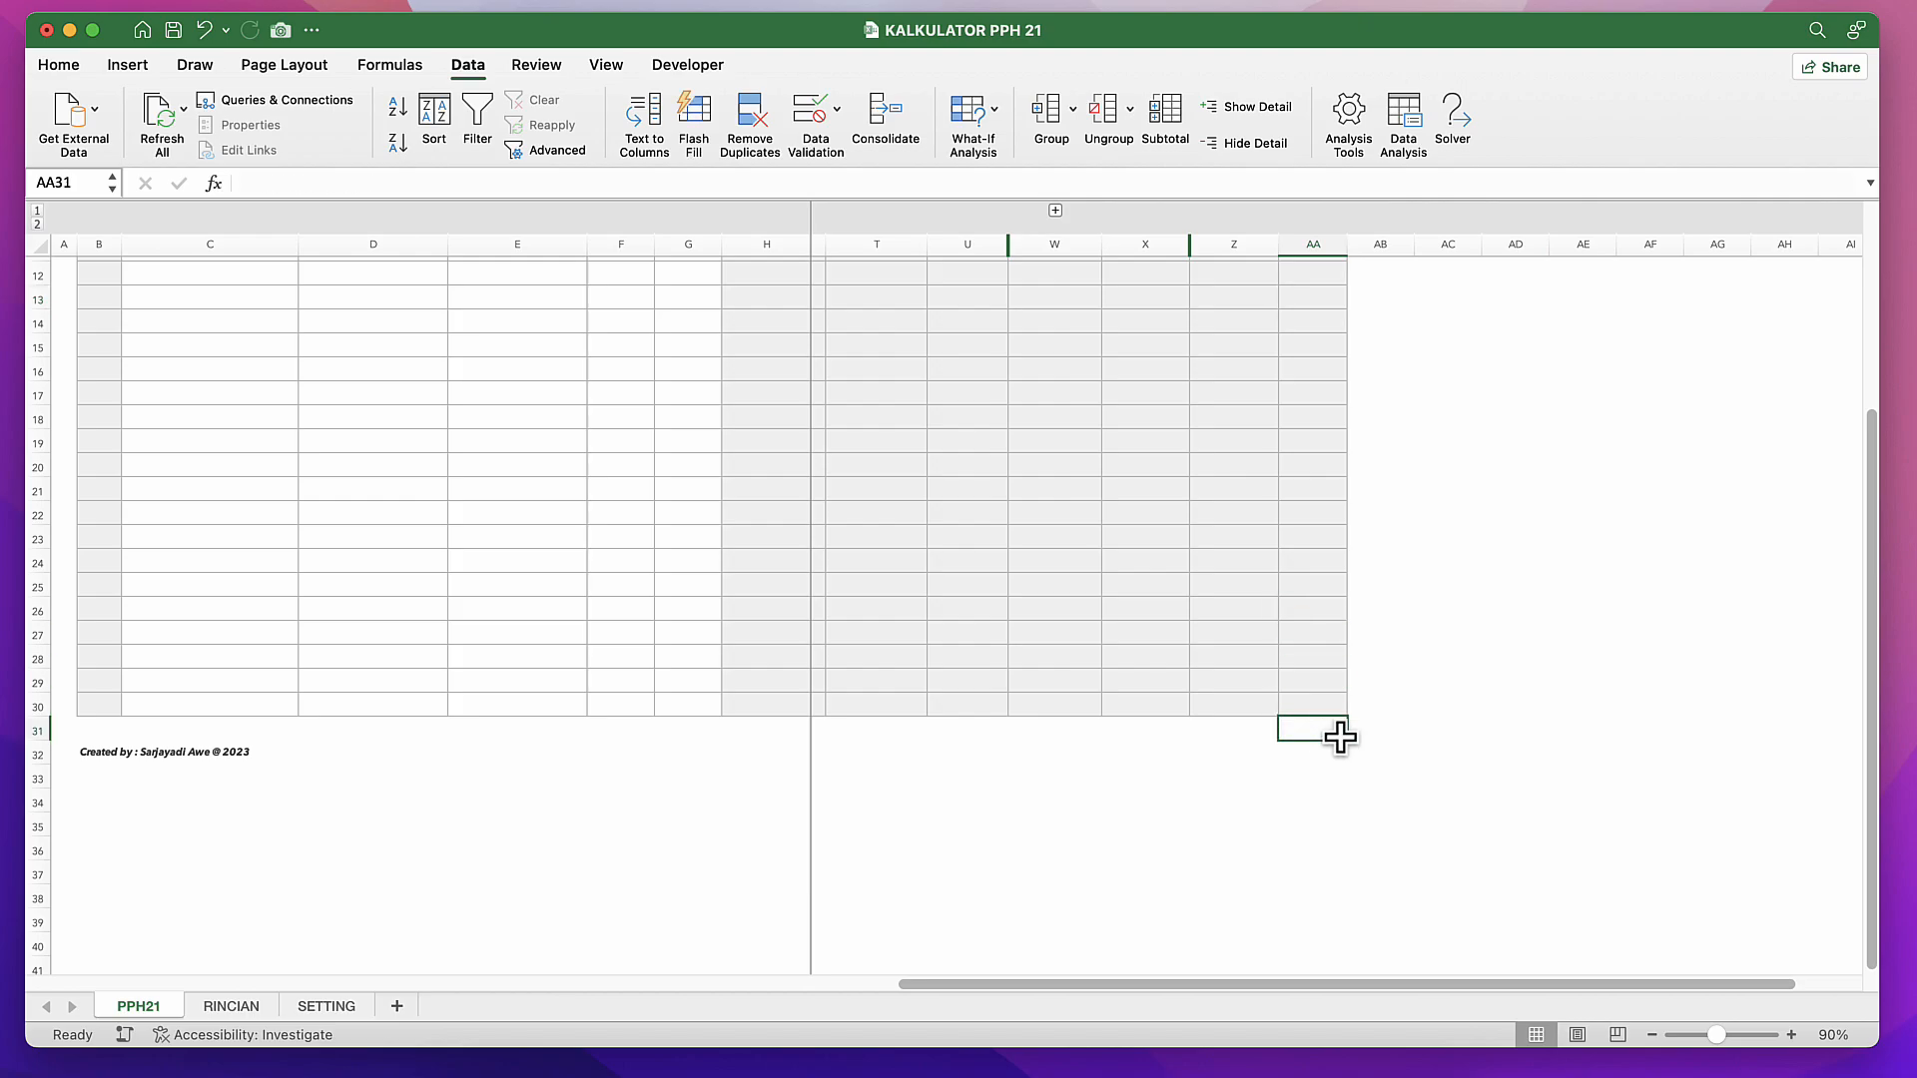
{"action": "type", "text": "=sum("}
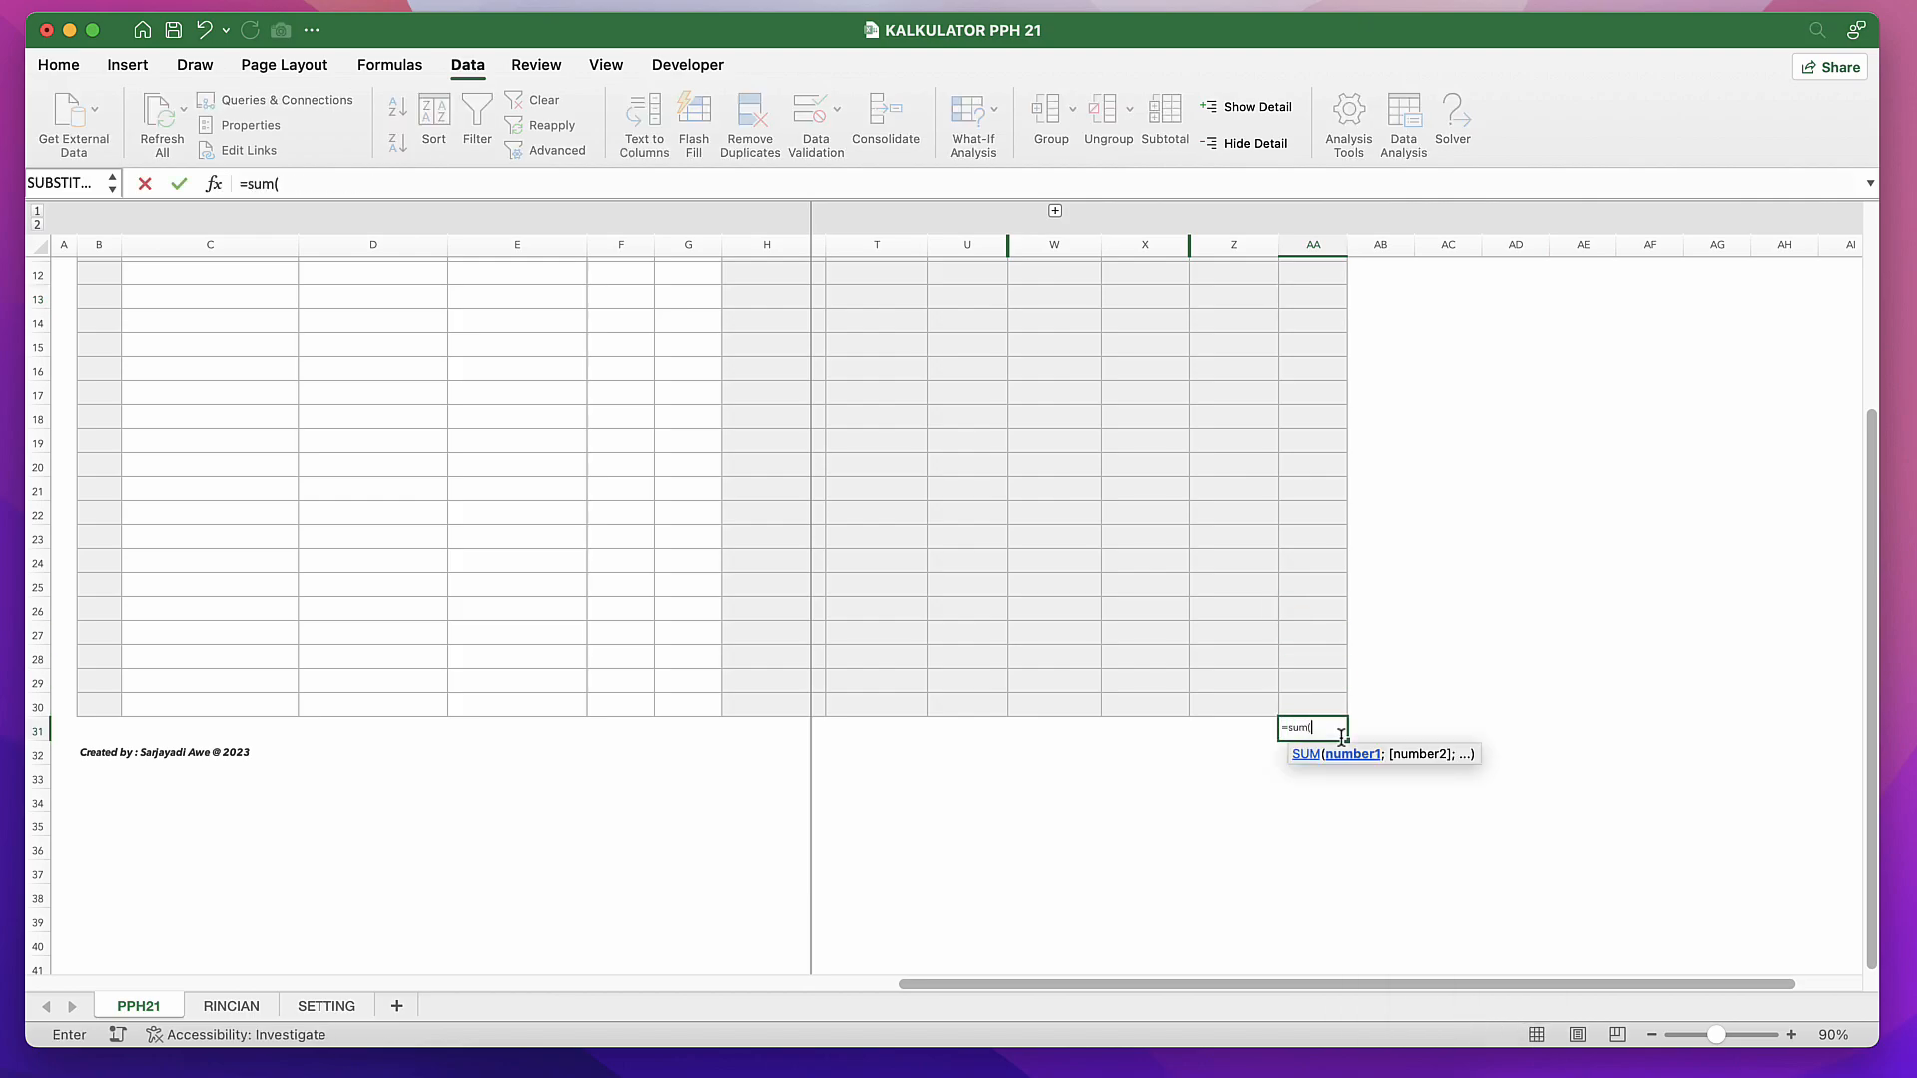
{"action": "key", "text": "Down"}
{"action": "key", "text": "Up"}
{"action": "key", "text": "Up"}
{"action": "key", "text": "super+shift+Up"}
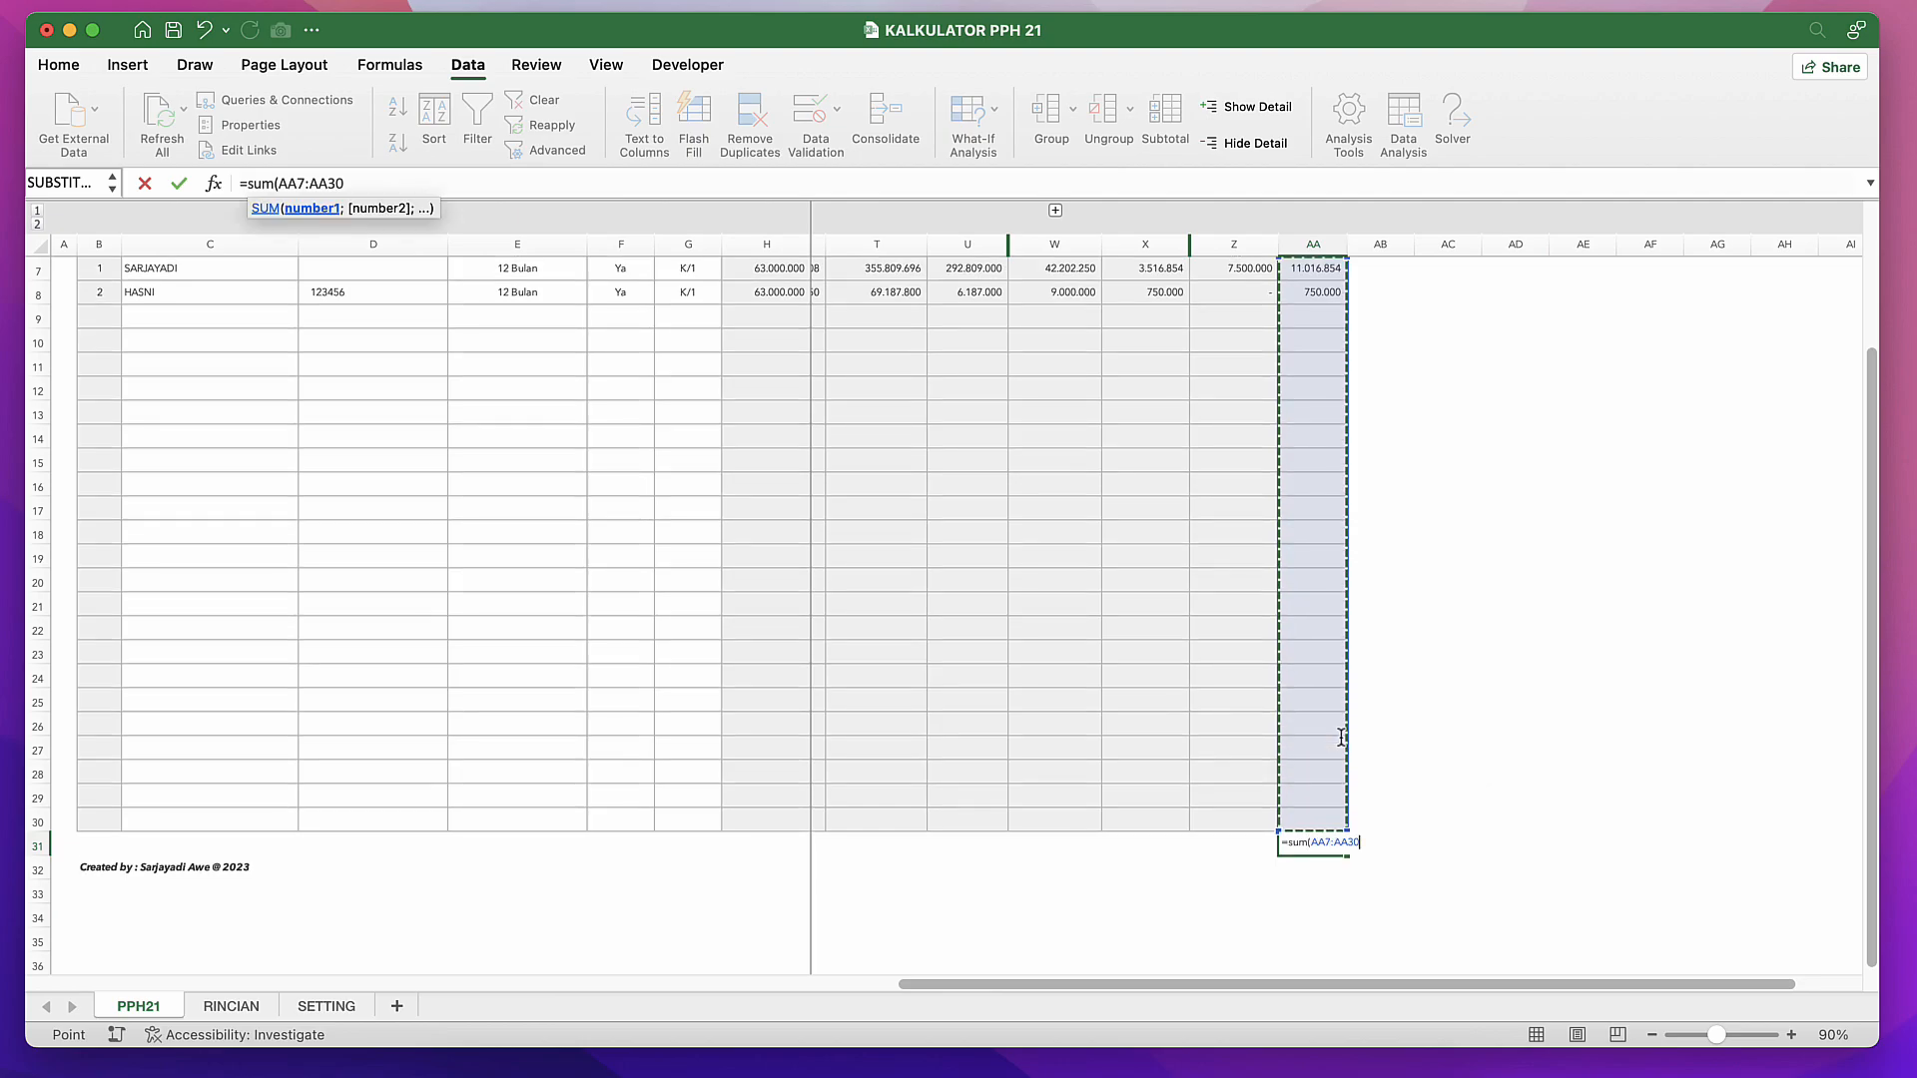
{"action": "key", "text": "Return"}
Step: Widen column AA slightly so that the total in AA31 fits
{"action": "left_click", "coordinate": [1316, 847]}
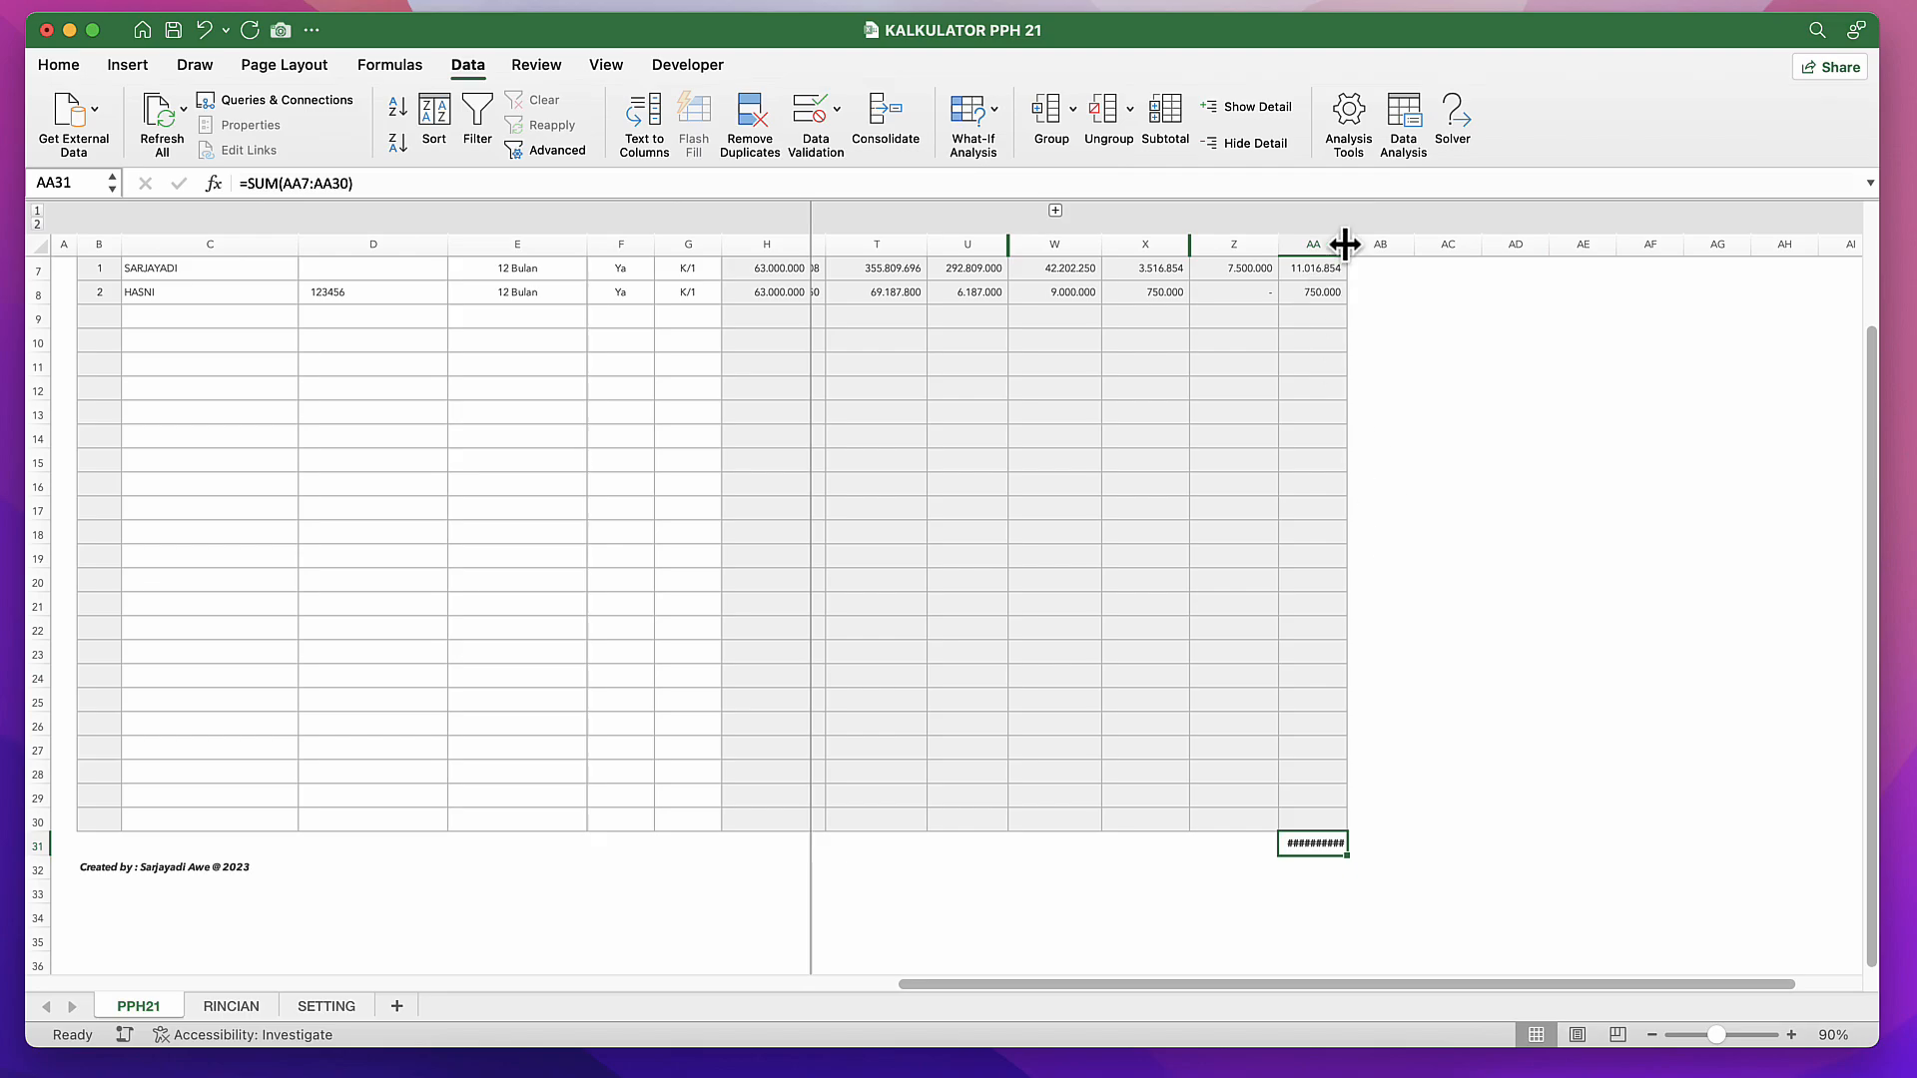
{"action": "left_click_drag", "start_coordinate": [1344, 243], "coordinate": [1358, 243]}
{"action": "left_click", "coordinate": [1292, 440]}
{"action": "scroll", "coordinate": [1295, 441], "scroll_direction": "up", "scroll_amount": 3}
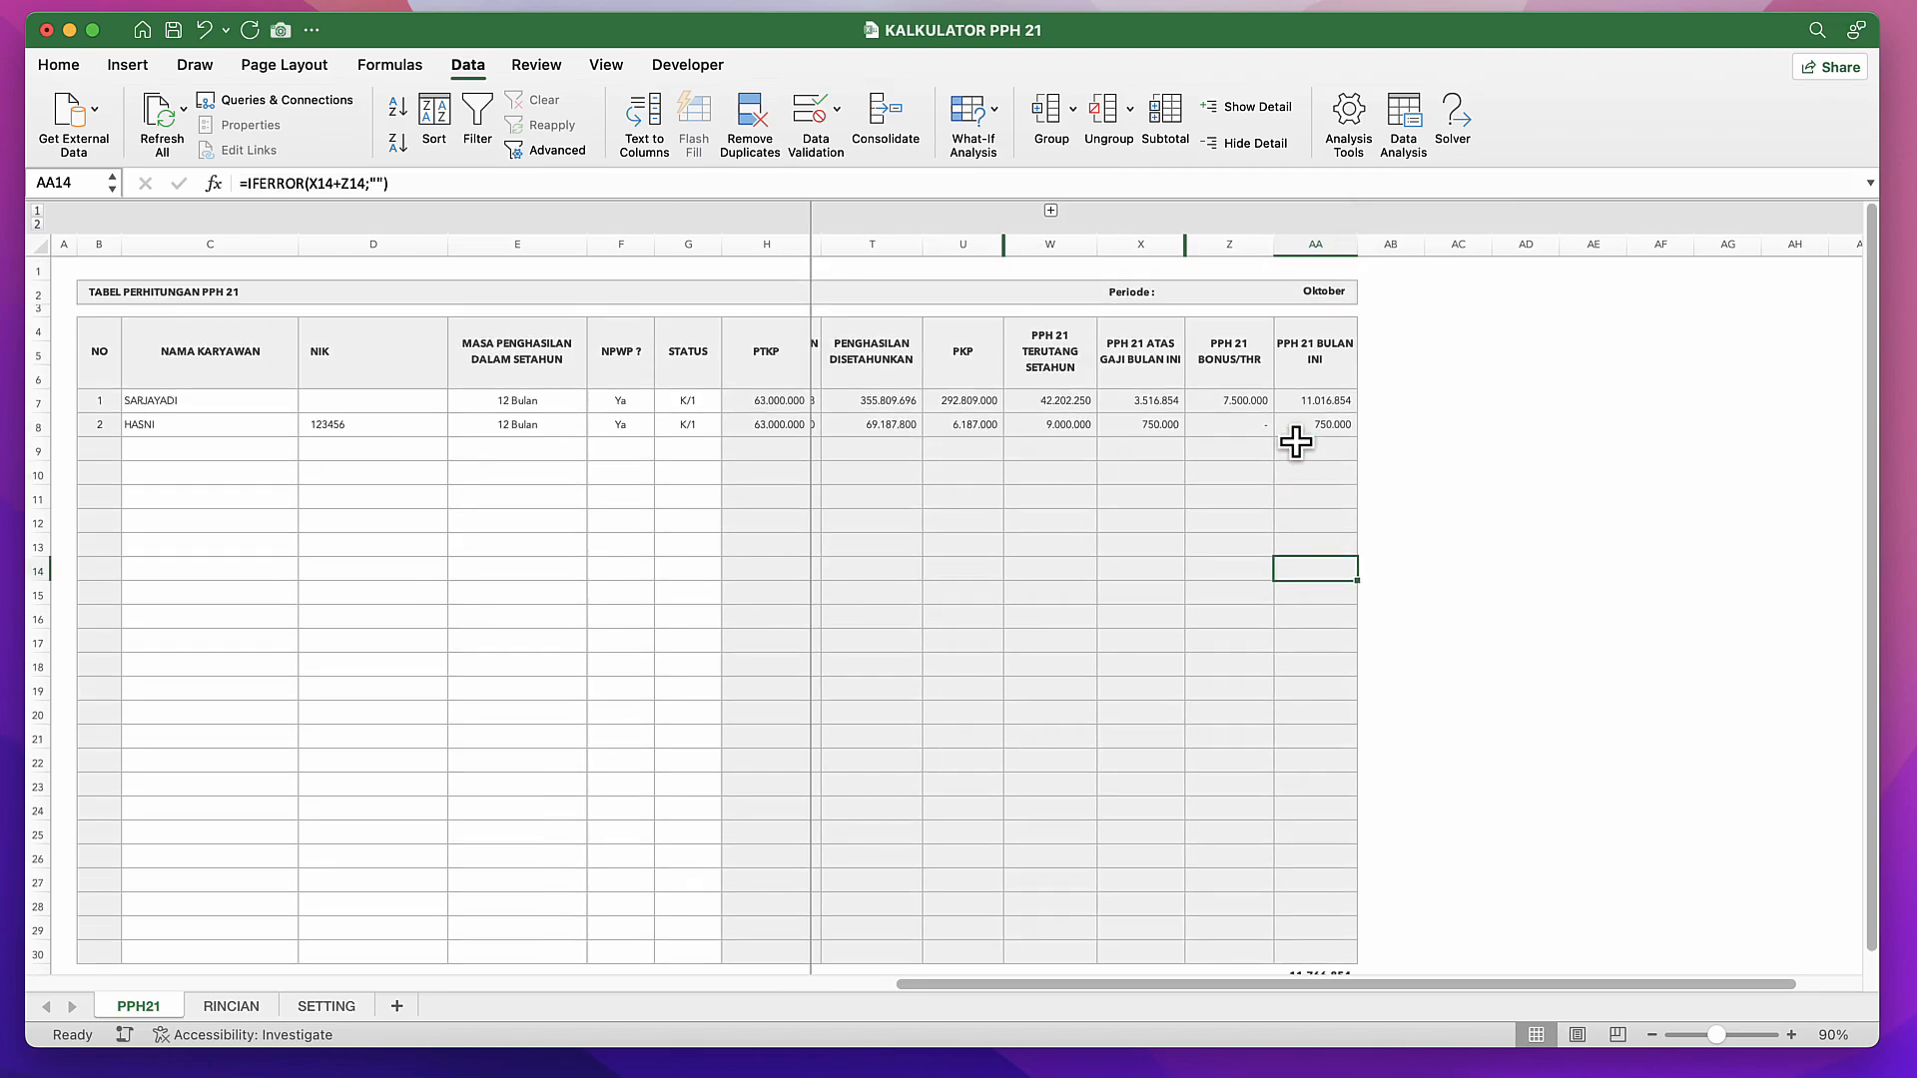
Step: Look across the PPH21 table's income, BPJS allowance, deduction and tax columns for both employees
{"action": "left_click", "coordinate": [1175, 426]}
{"action": "scroll", "coordinate": [1178, 429], "scroll_direction": "left", "scroll_amount": 10}
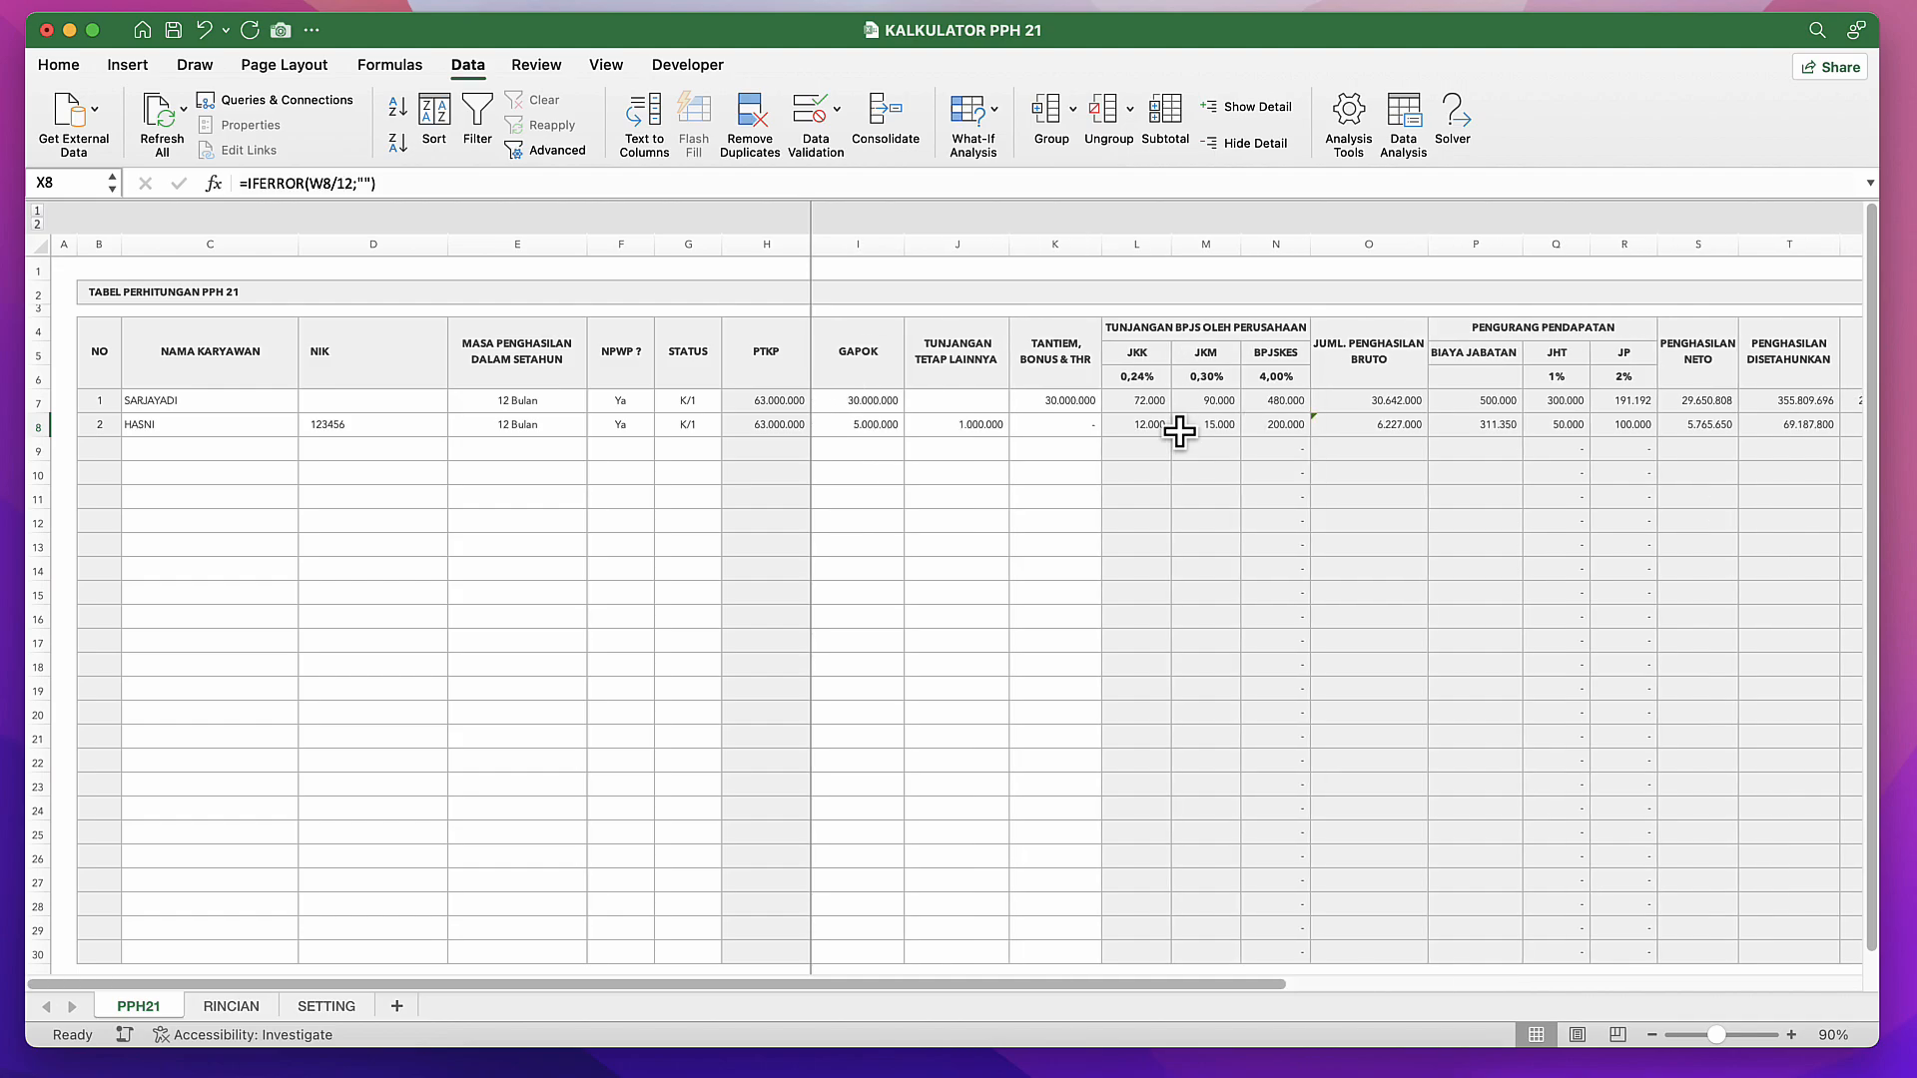
{"action": "scroll", "coordinate": [1180, 431], "scroll_direction": "right", "scroll_amount": 10}
{"action": "scroll", "coordinate": [1179, 431], "scroll_direction": "left", "scroll_amount": 9}
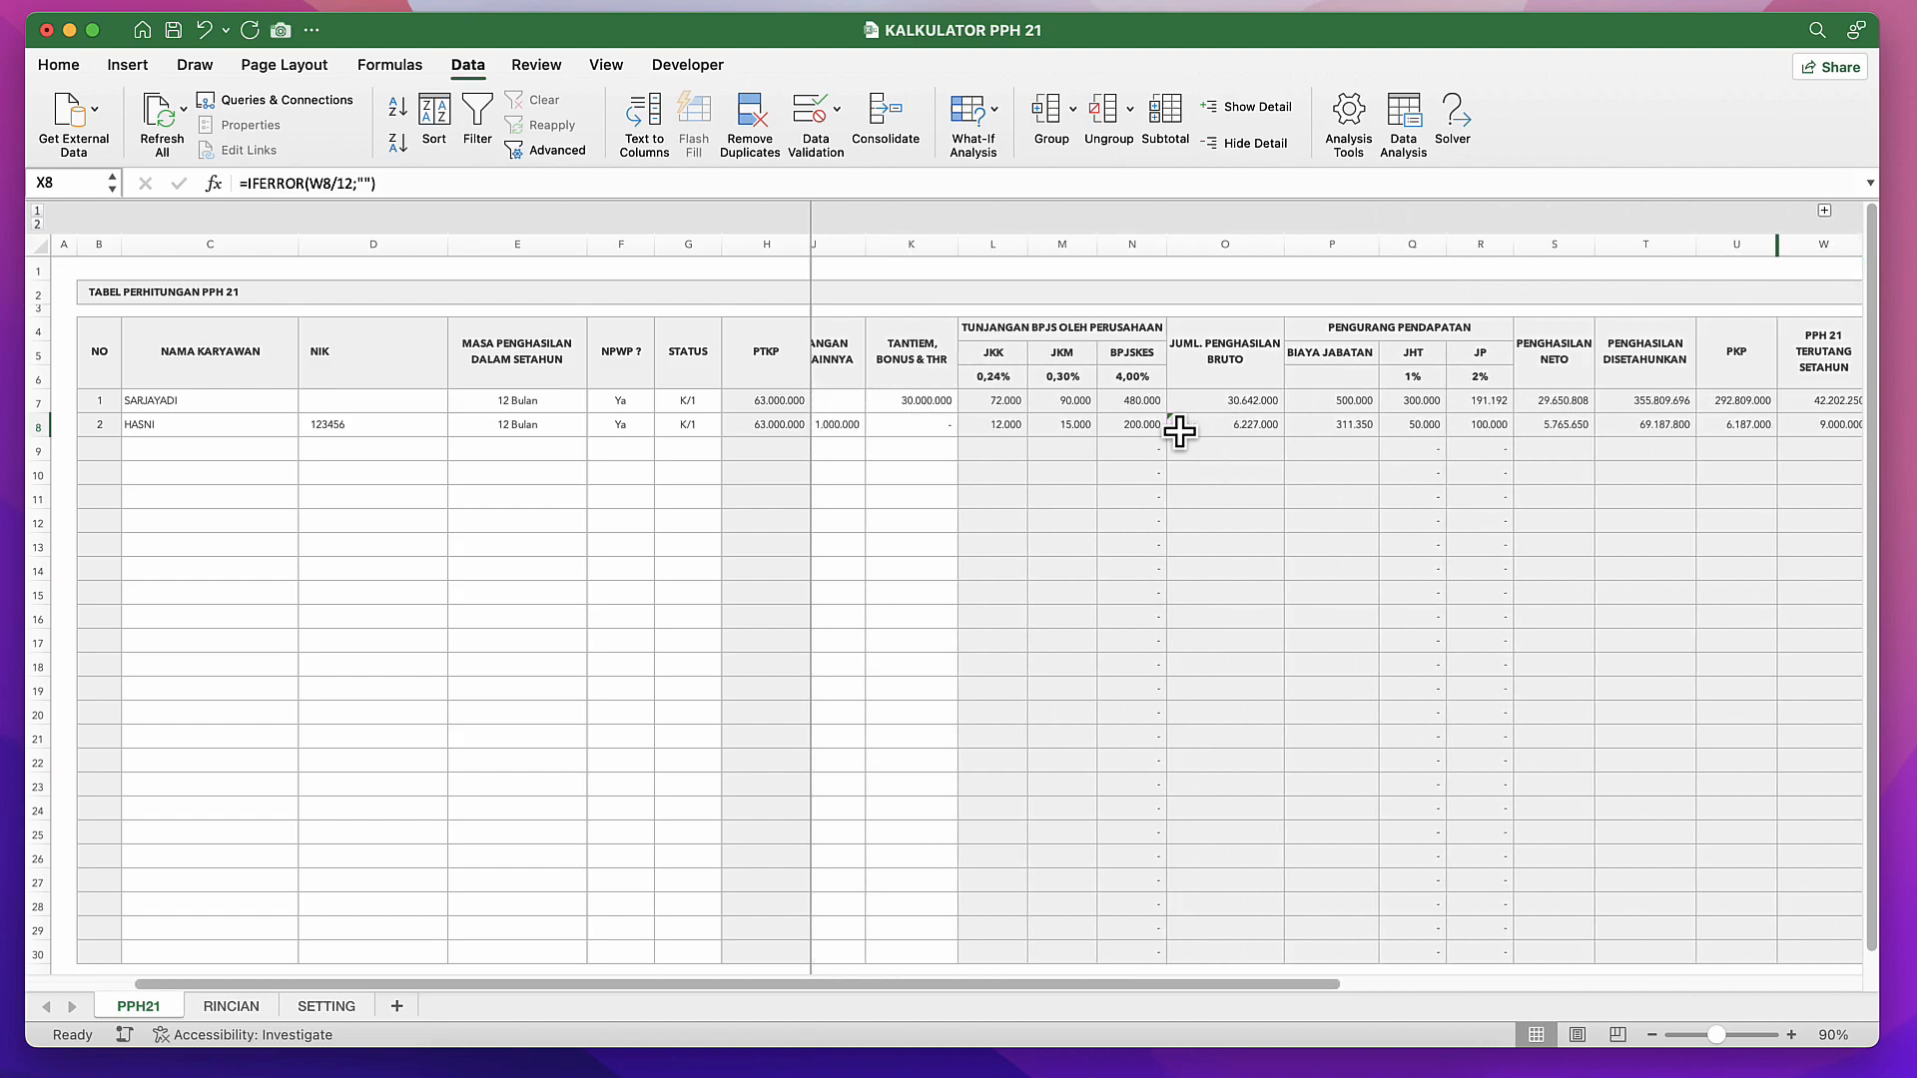
{"action": "scroll", "coordinate": [1179, 431], "scroll_direction": "left", "scroll_amount": 2}
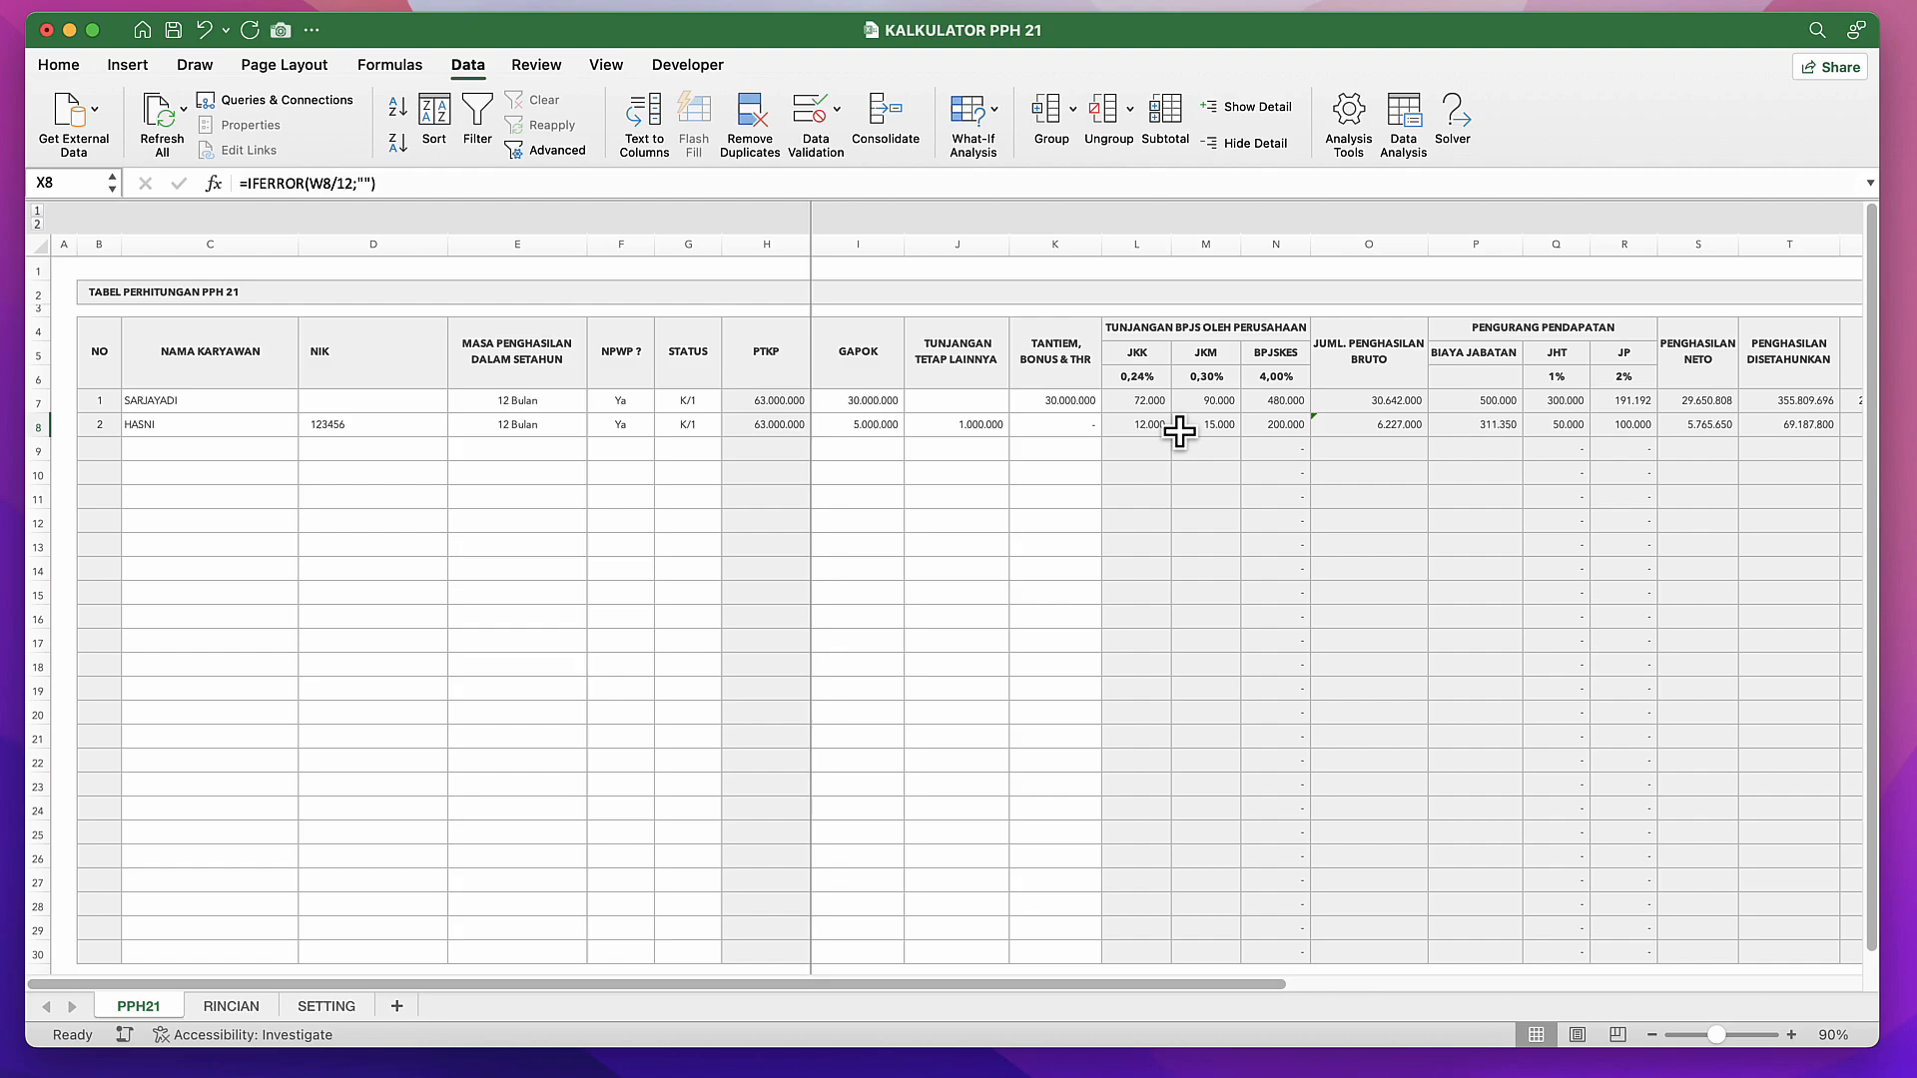
Step: Go to the SETTING sheet and view the STATUS PTKP and TARIF PPH 21 tables
{"action": "left_click", "coordinate": [233, 1007]}
{"action": "left_click", "coordinate": [337, 1007]}
{"action": "left_click", "coordinate": [500, 612]}
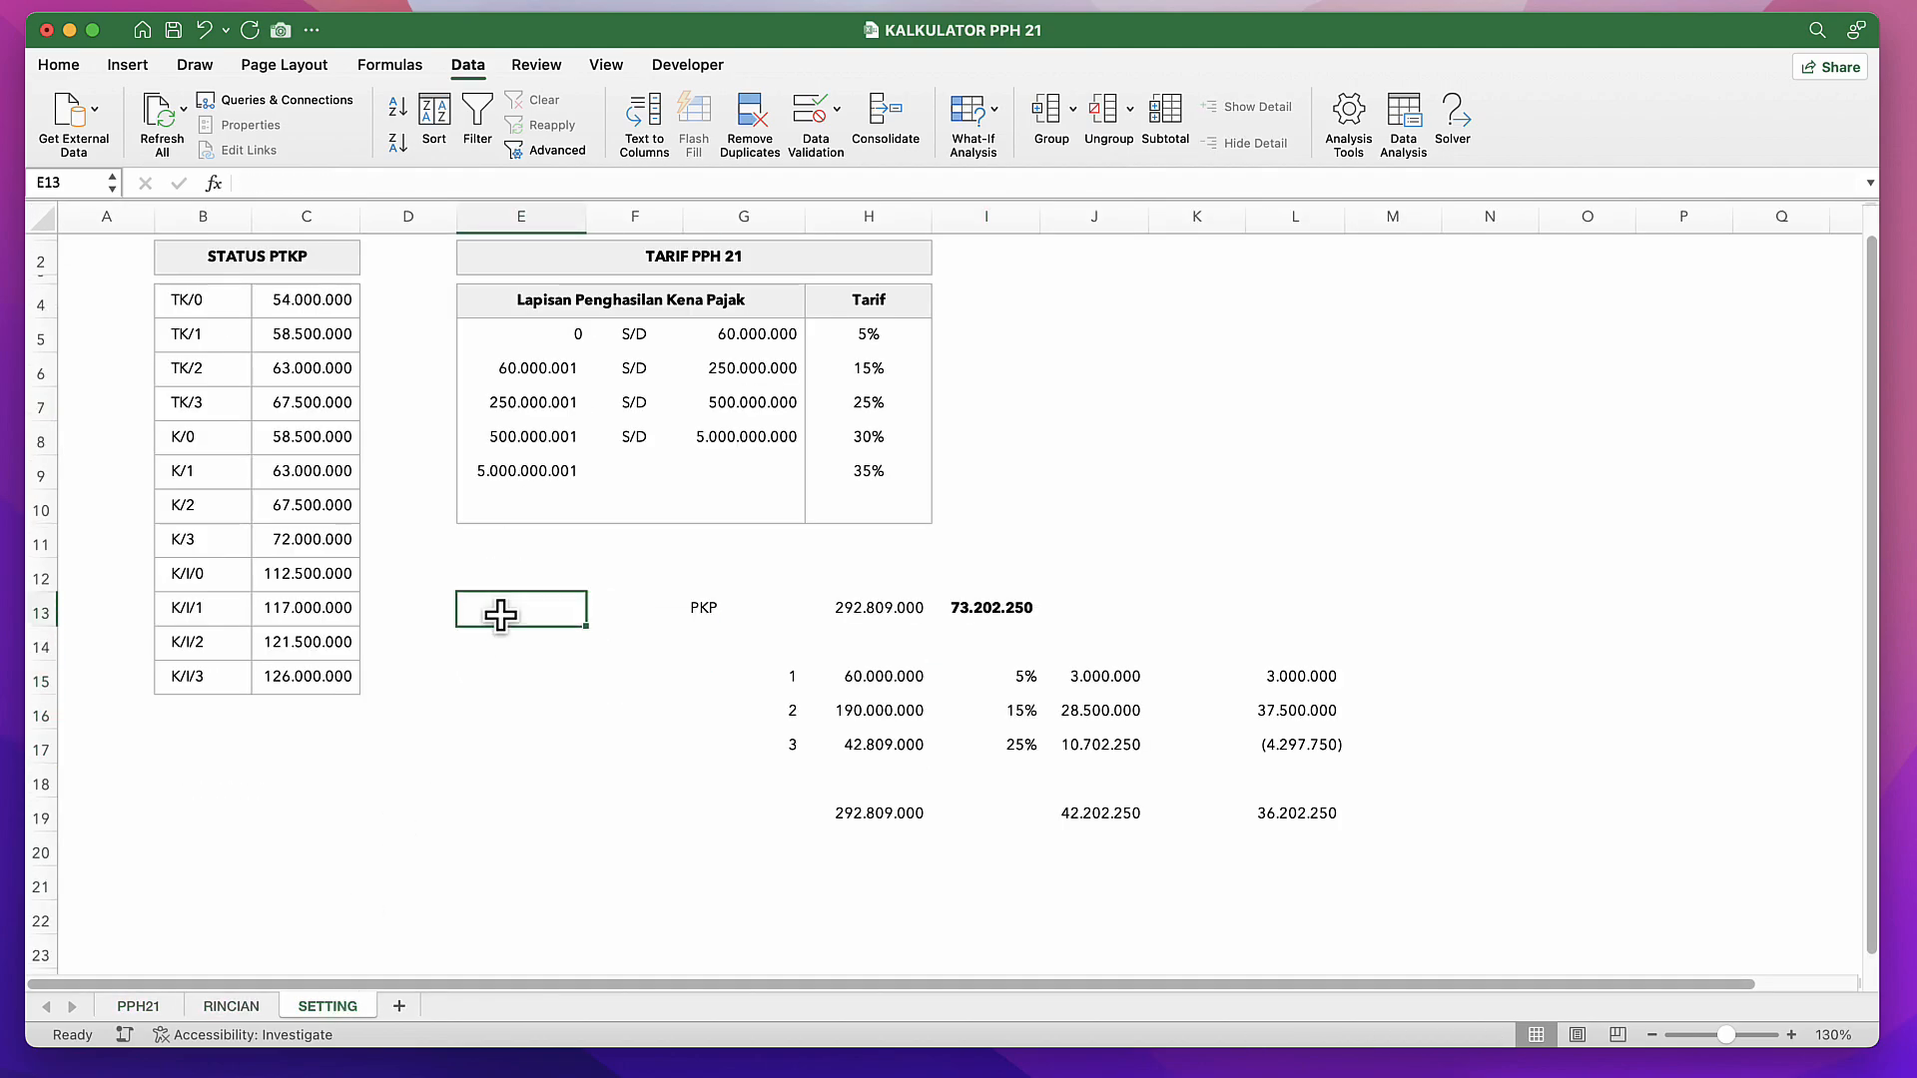
{"action": "left_click", "coordinate": [706, 570]}
{"action": "scroll", "coordinate": [704, 577], "scroll_direction": "up", "scroll_amount": 1}
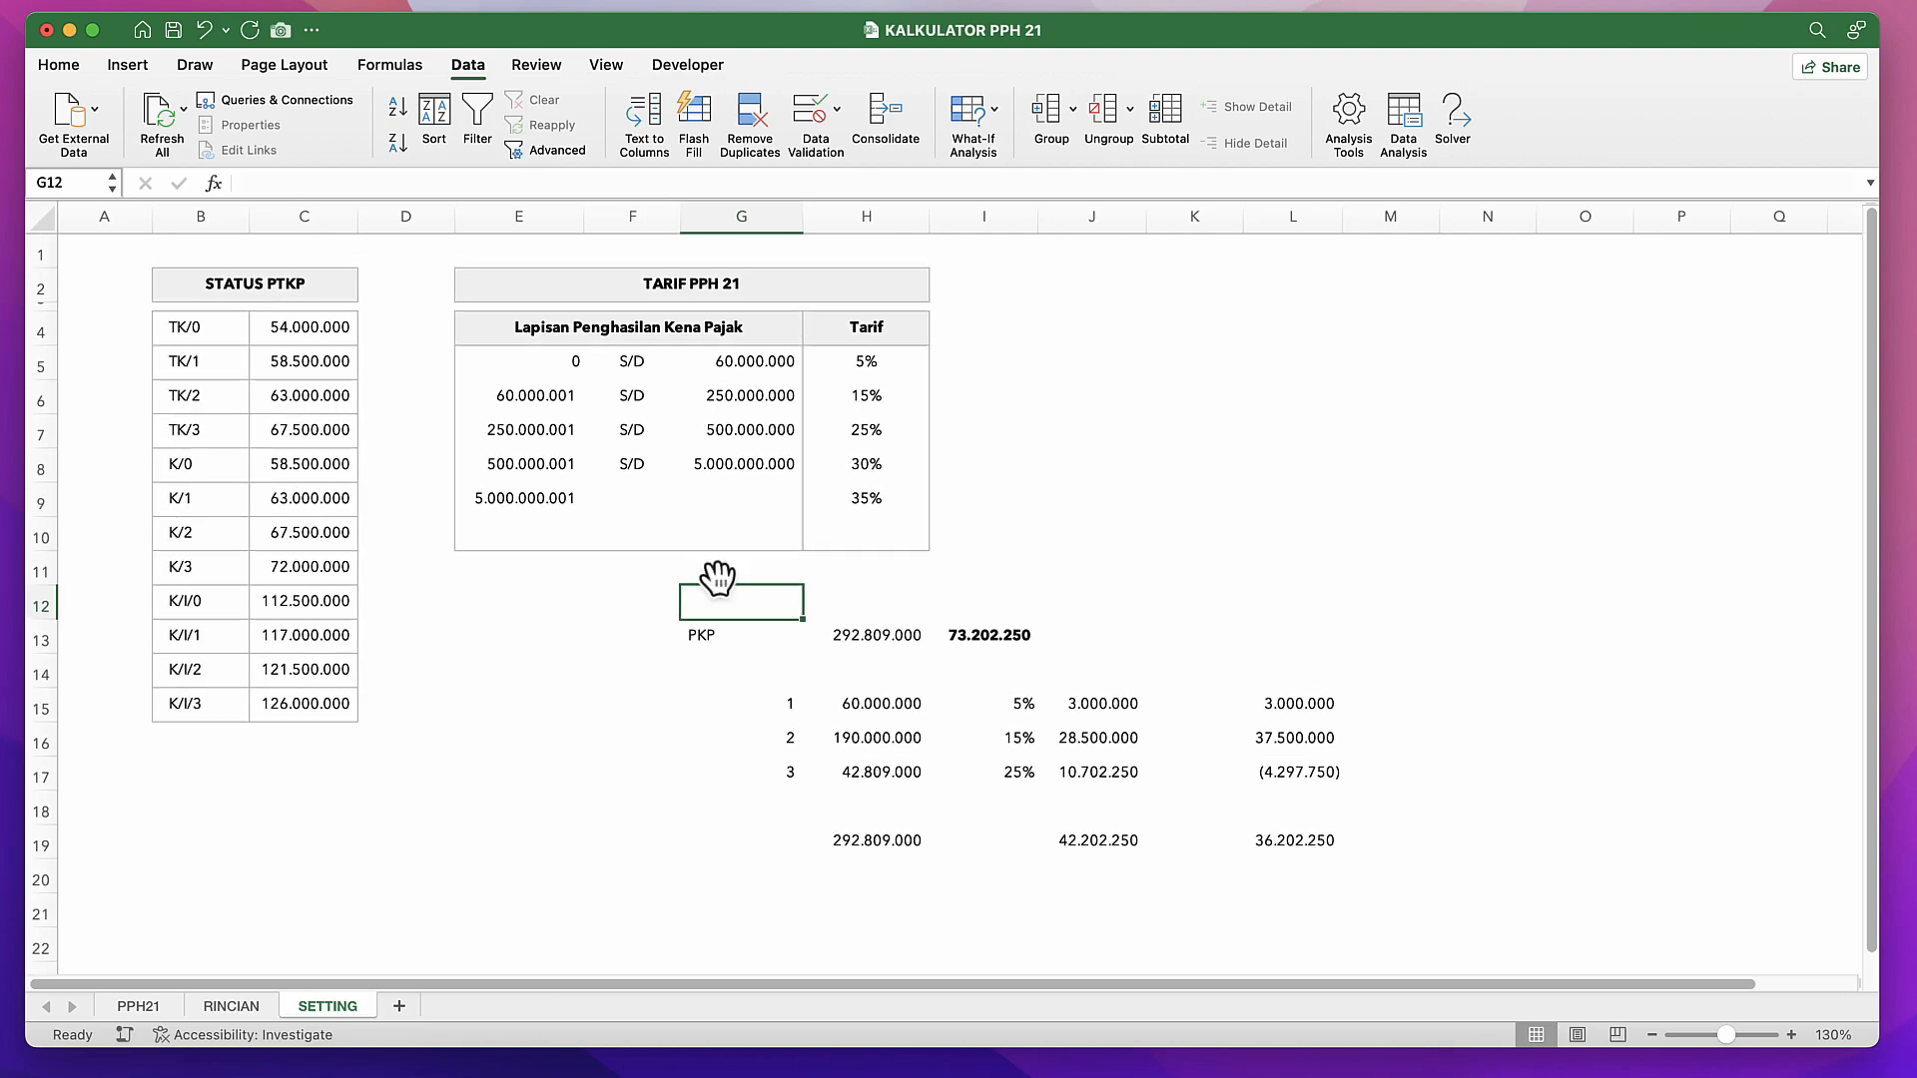
Step: Examine the PKP bracket calculation in G13:M19, the formula in H15 and the TARIF PPH 21 table it refers to
{"action": "left_click", "coordinate": [731, 628]}
{"action": "left_click_drag", "start_coordinate": [732, 627], "coordinate": [1345, 833]}
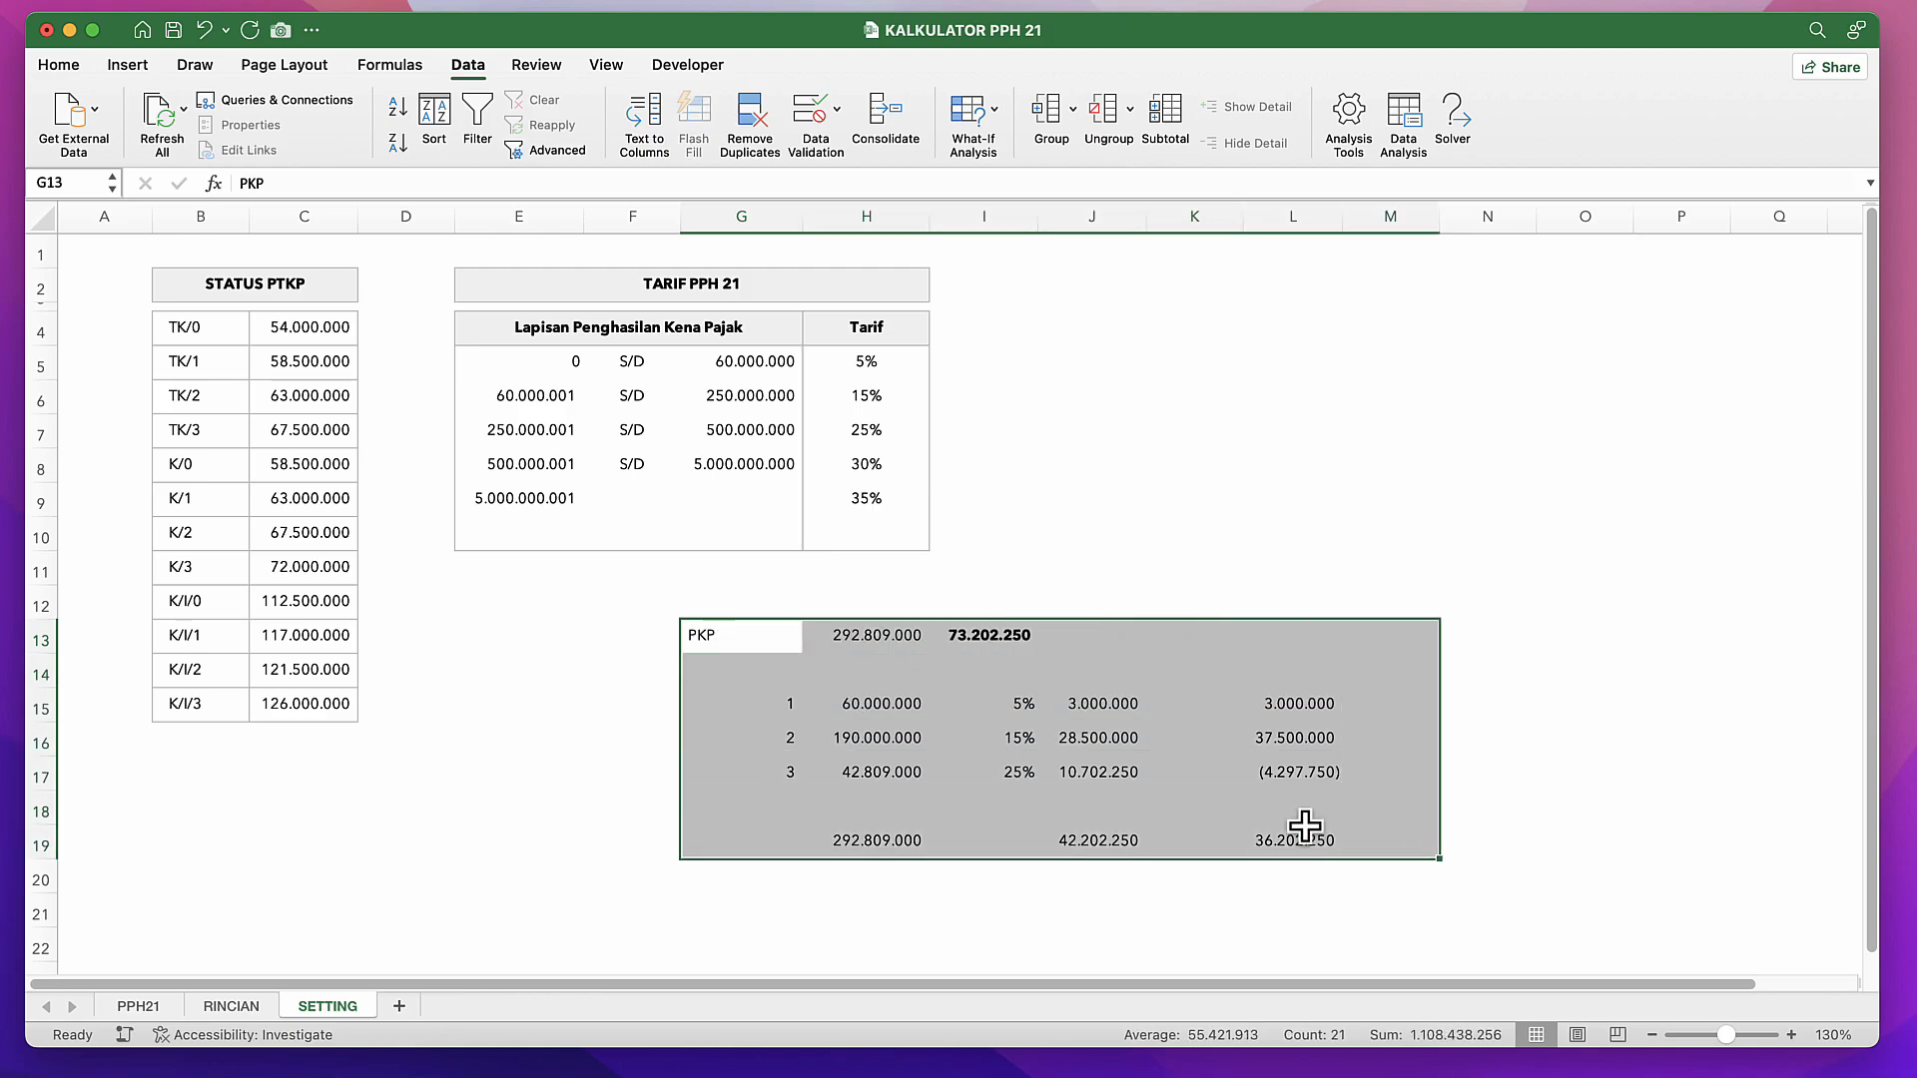
{"action": "left_click", "coordinate": [1033, 807]}
{"action": "left_click", "coordinate": [861, 729]}
{"action": "left_click", "coordinate": [870, 712]}
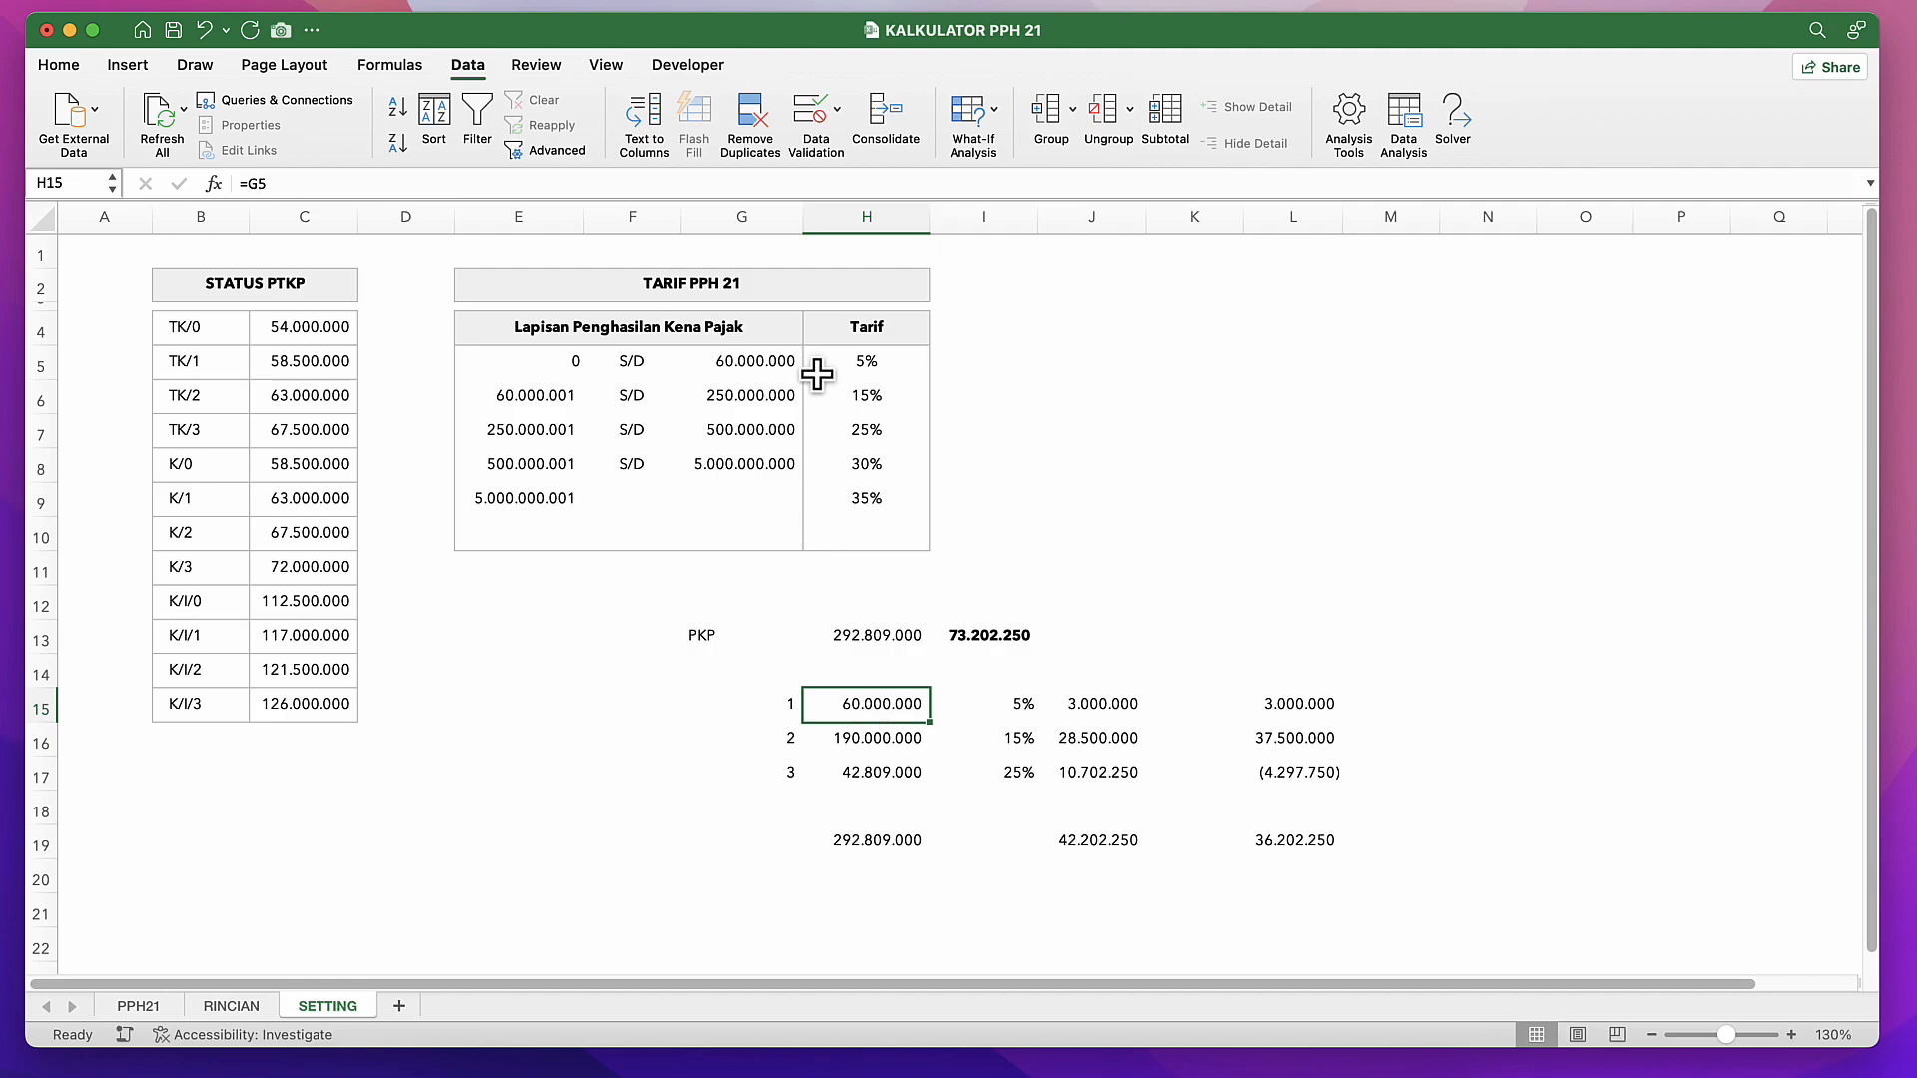
{"action": "left_click", "coordinate": [687, 286]}
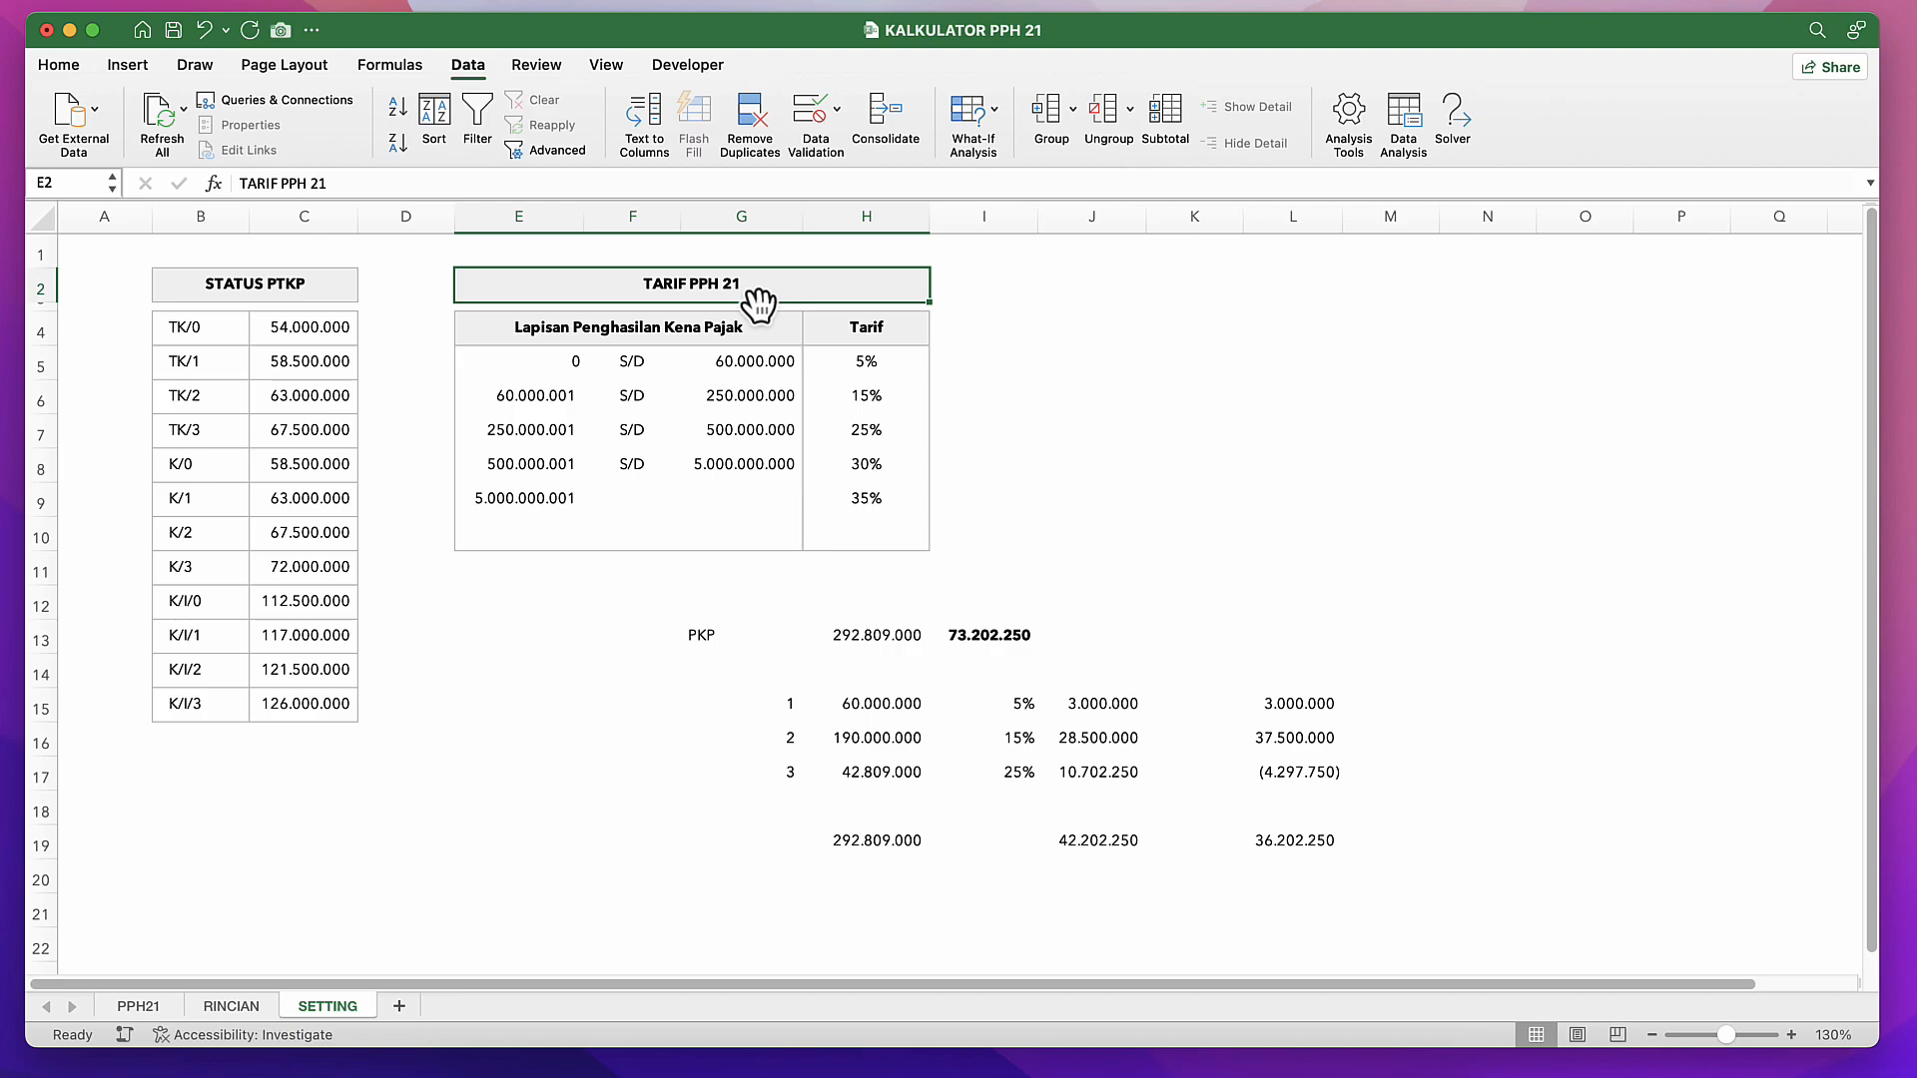
{"action": "left_click", "coordinate": [1168, 0]}
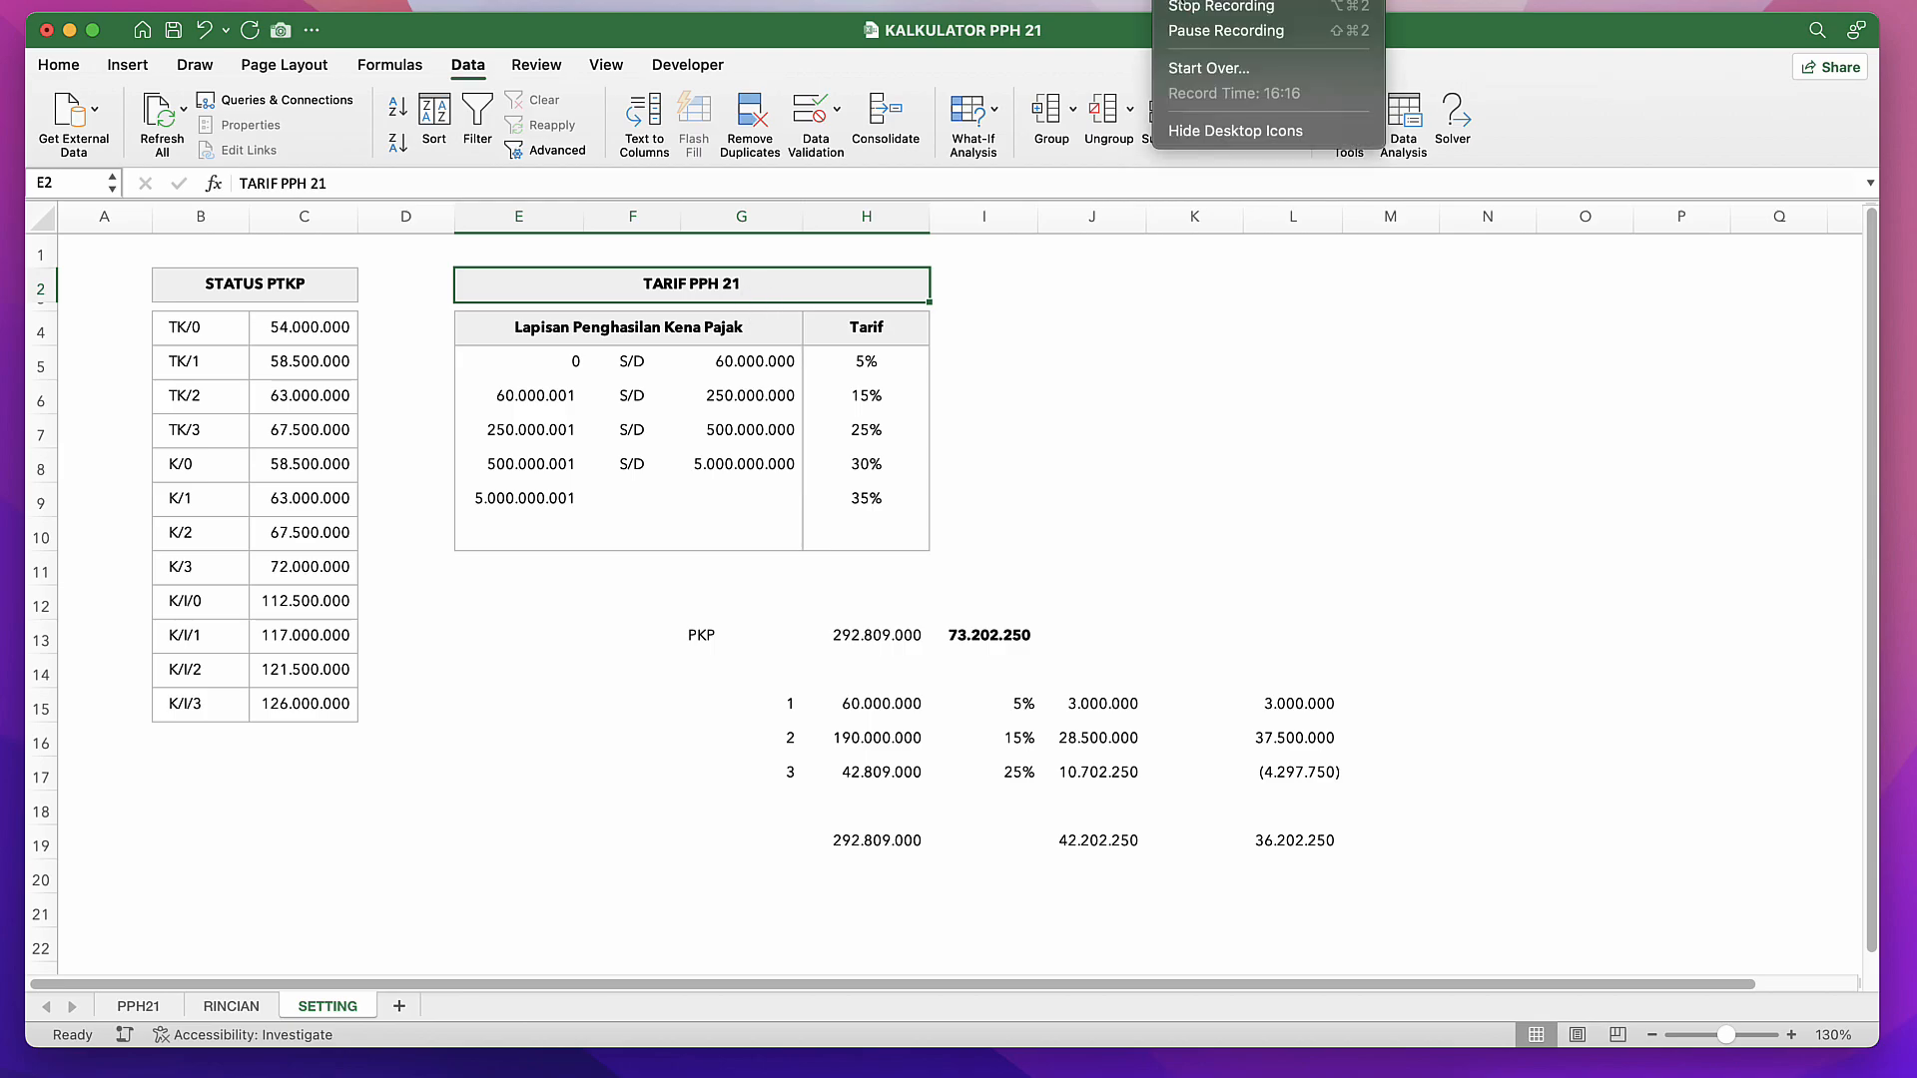